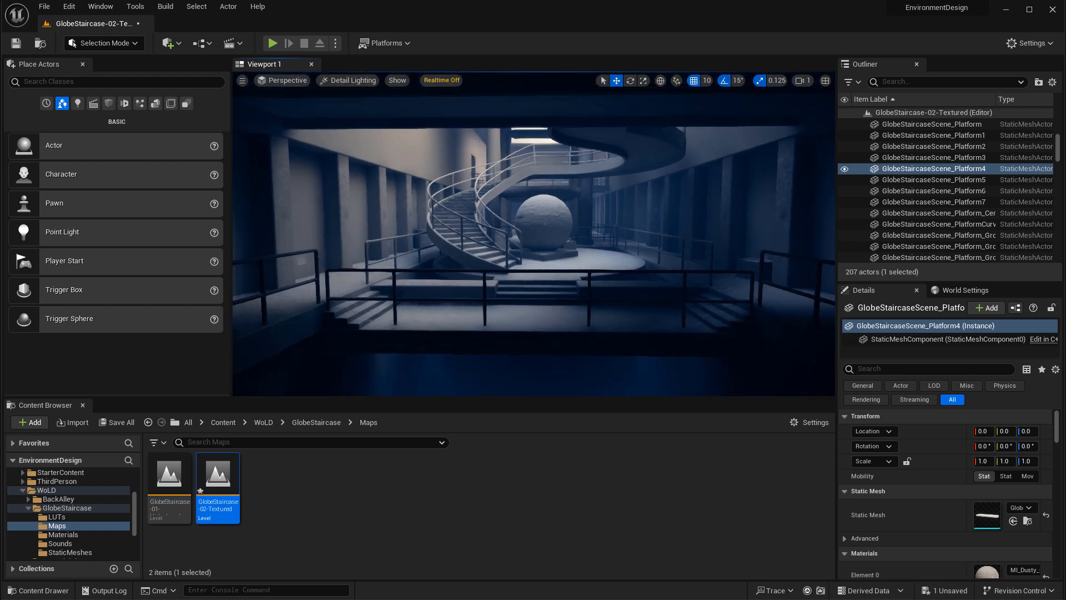
- Examine the separate meshes making up the scene, including the platforms, curved upper platform and sphere, and clear the selection
click(583, 340)
click(602, 259)
click(583, 178)
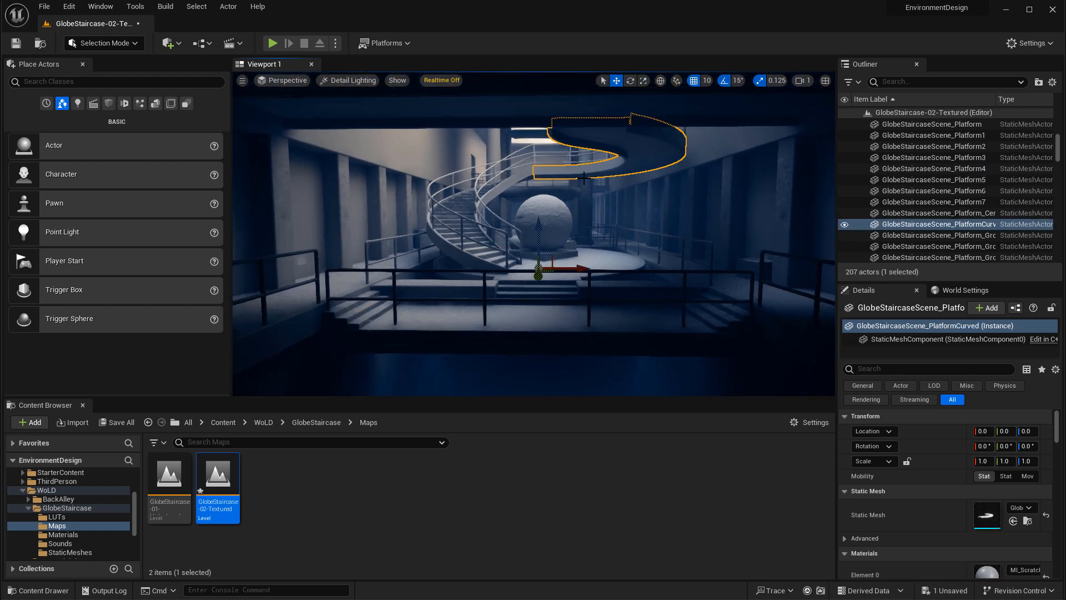
click(553, 218)
right_drag(552, 218, 559, 217)
key(Escape)
- Display the staircase scene in Lit shading and expand the viewport to full screen
right_drag(612, 254, 687, 260)
key(alt+4)
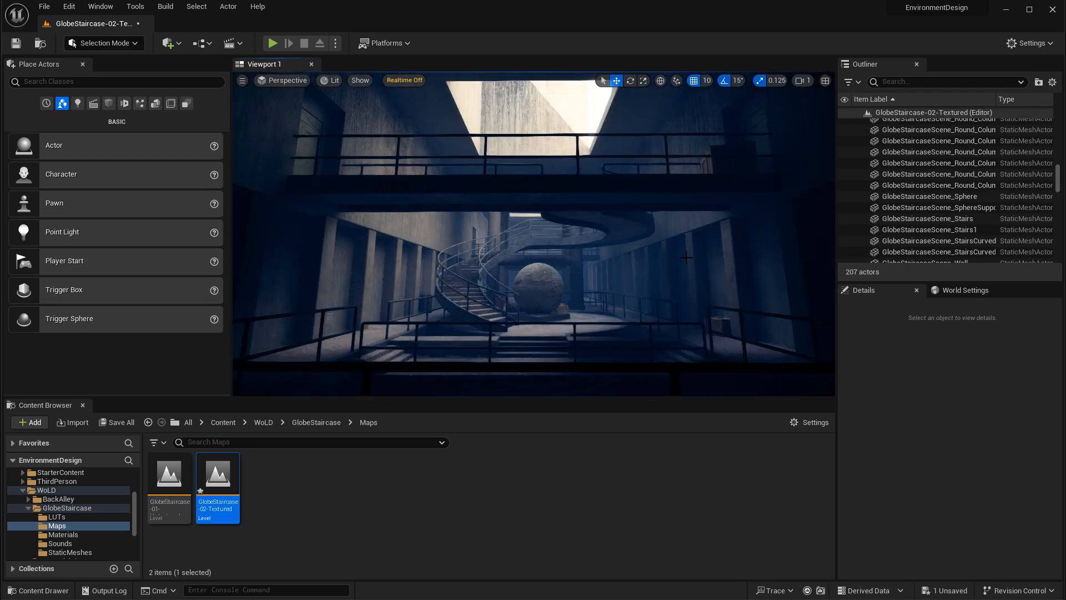
key(F11)
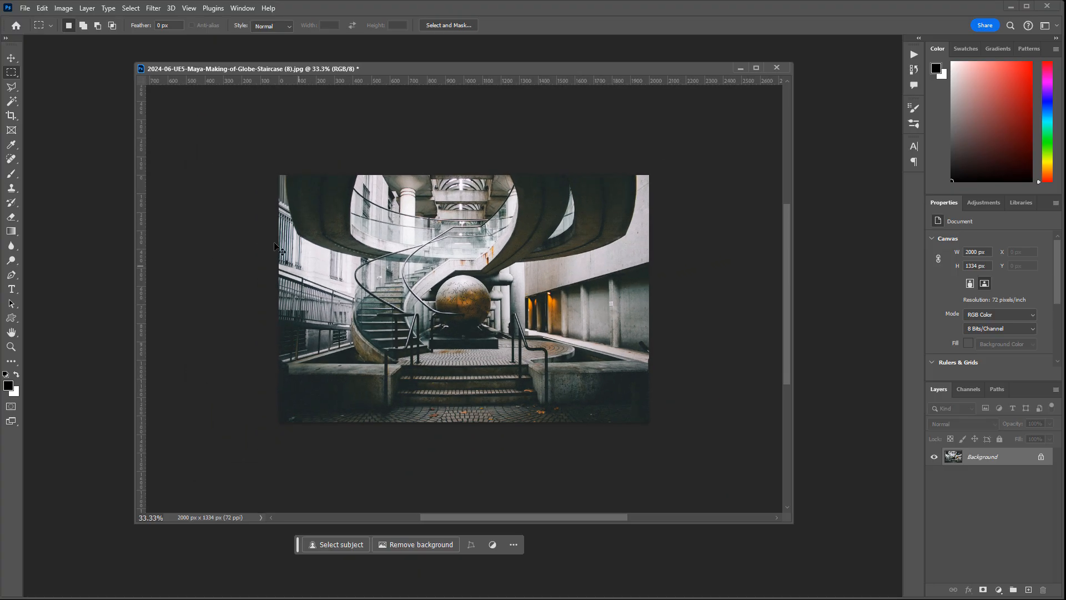
- Switch to Photoshop and enlarge the reference photo's canvas to 5000 by 4000 pixels, keeping the centre anchor
click(64, 7)
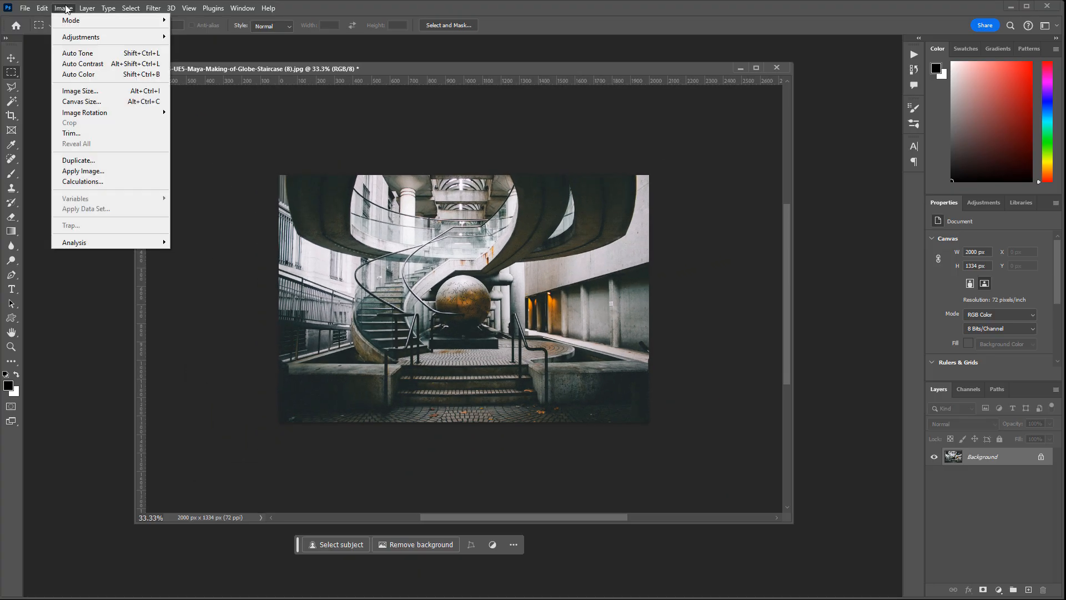
click(82, 102)
text(4000)
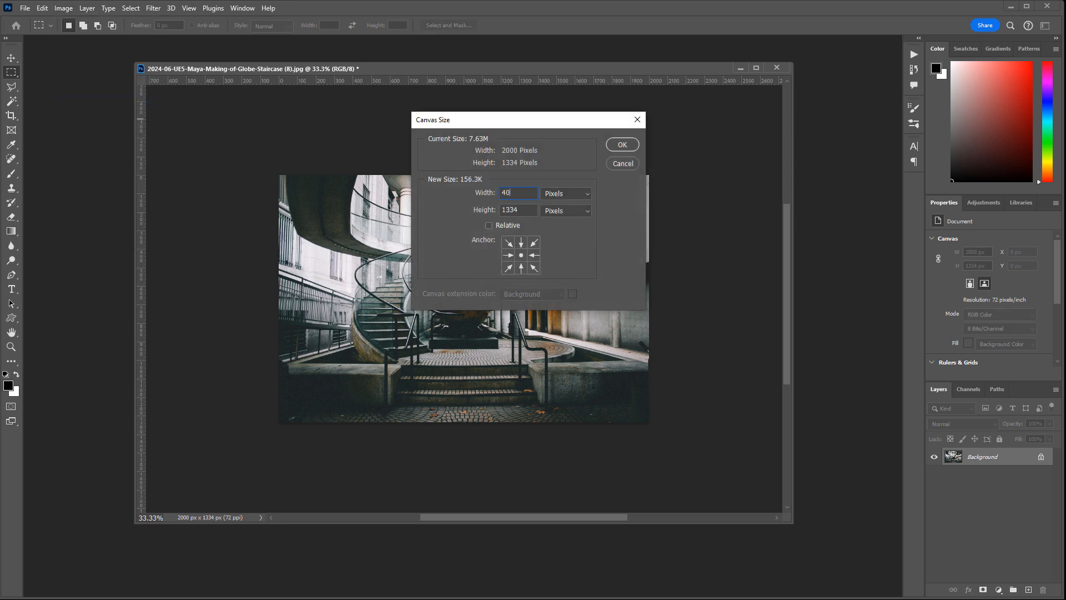
double_click(516, 192)
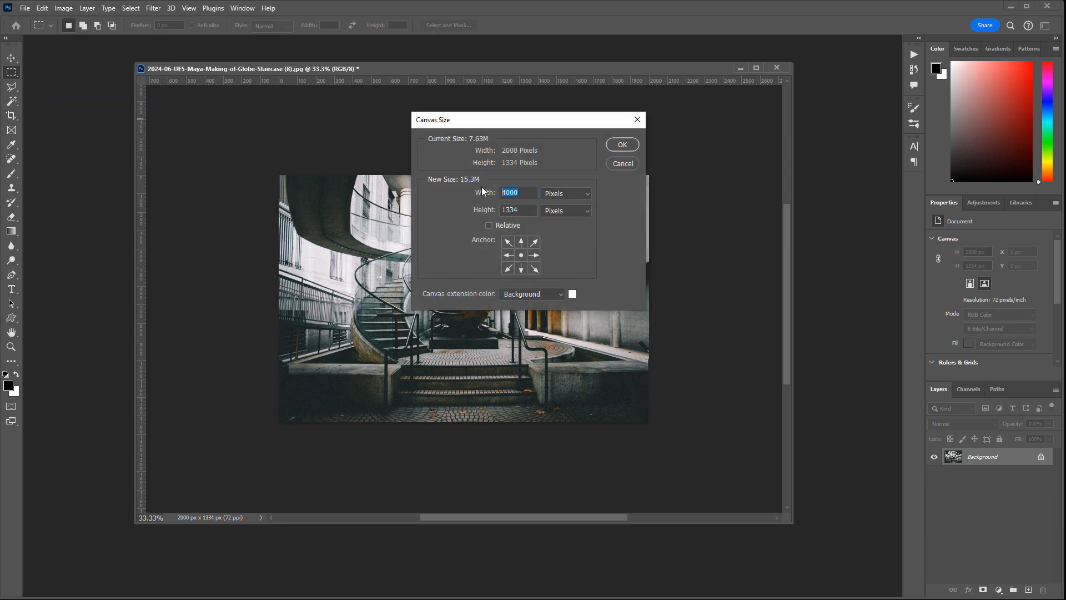
text(5000)
key(Tab)
text(4000)
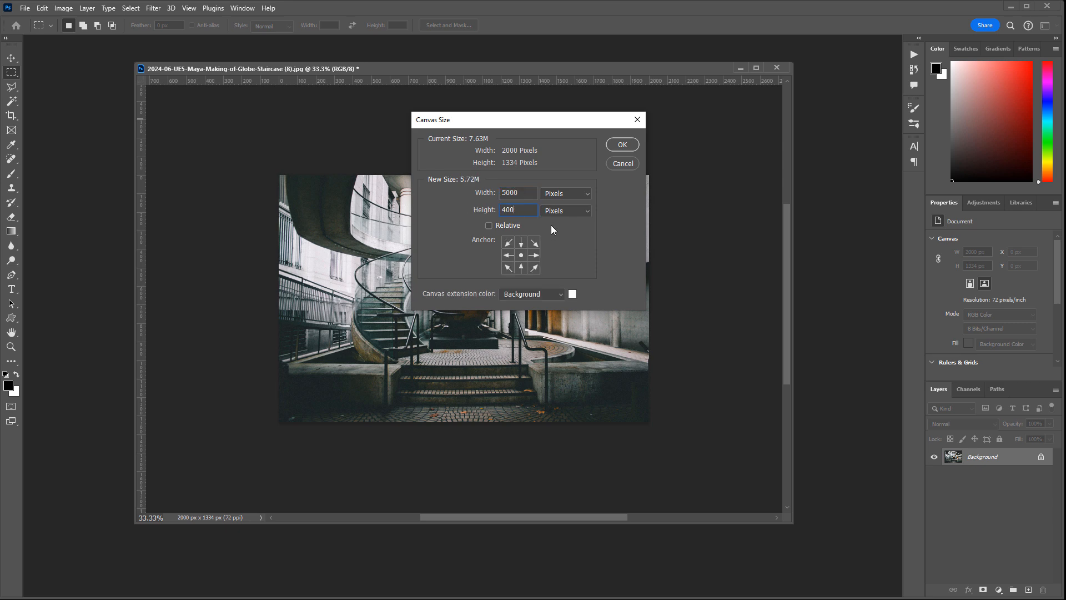
key(Return)
- Select the empty canvas area surrounding the photo and extend the image into it using Generative Fill without a prompt
key(ctrl+minus)
key(ctrl+minus)
drag(501, 246, 467, 226)
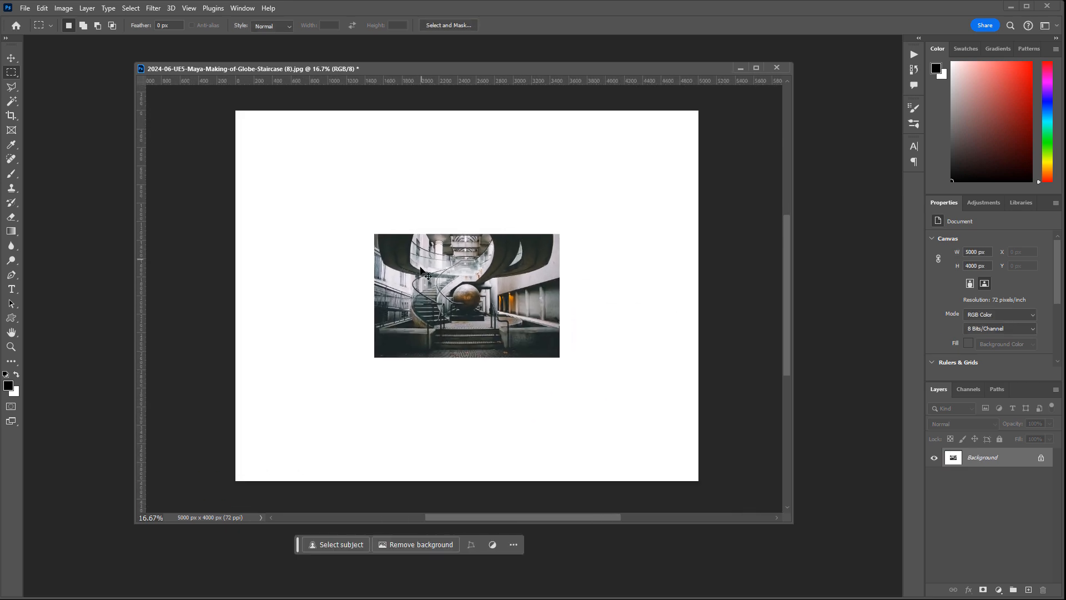
key(ctrl+plus)
drag(333, 203, 605, 383)
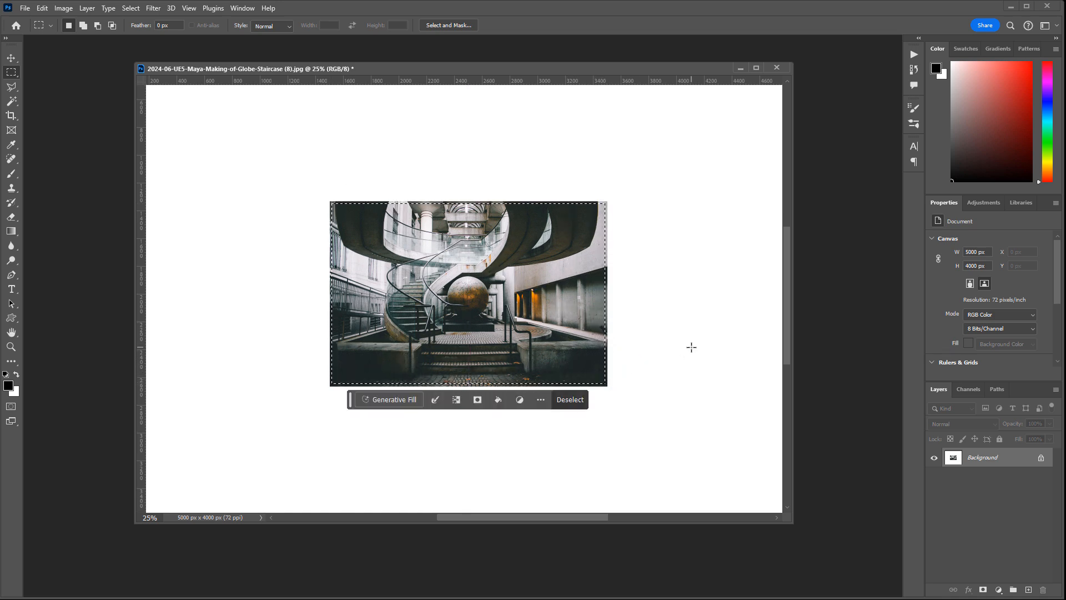
click(387, 400)
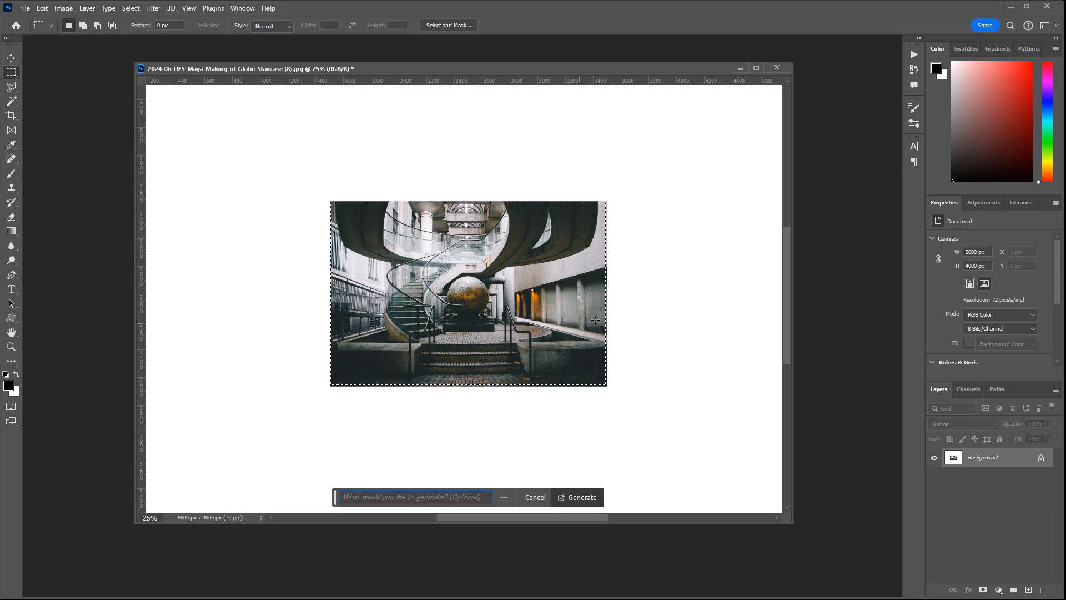
key(Return)
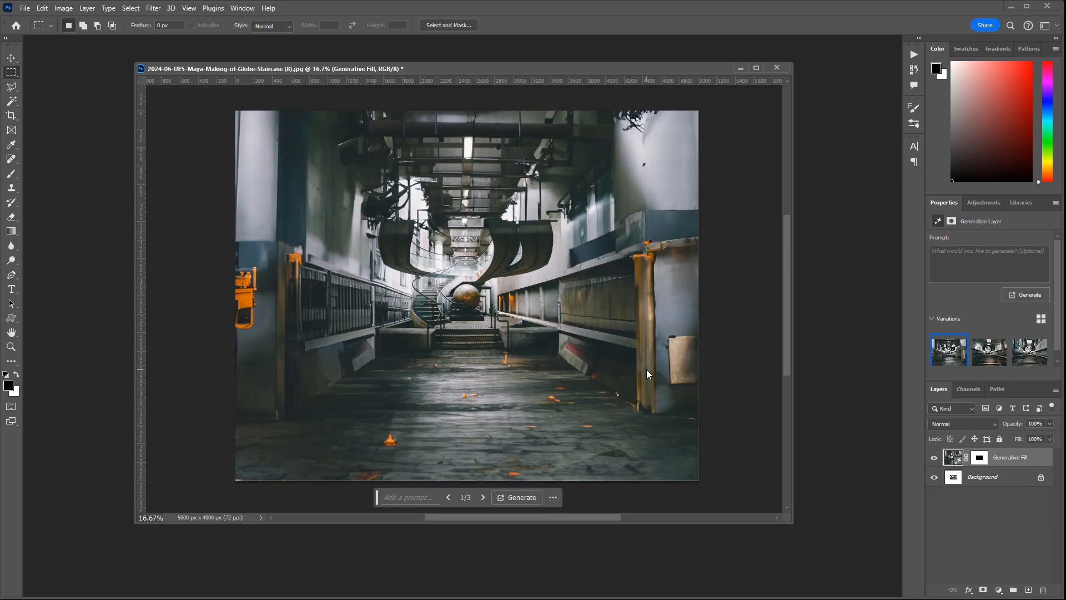
- Preview the second and third Generative Fill variations, generating another set to compare
click(983, 355)
click(1022, 355)
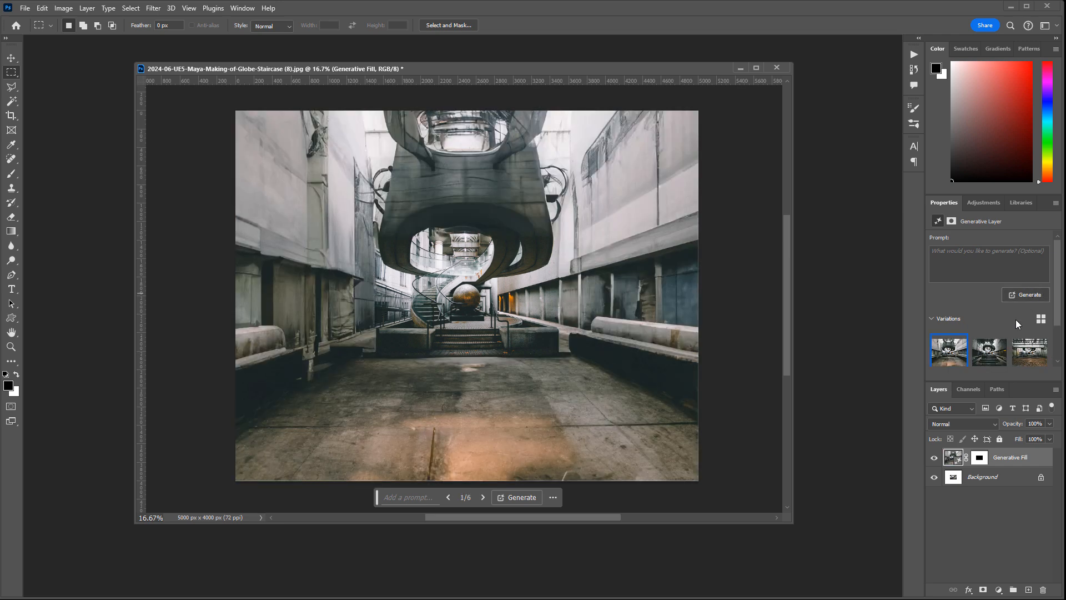
click(989, 351)
click(1029, 351)
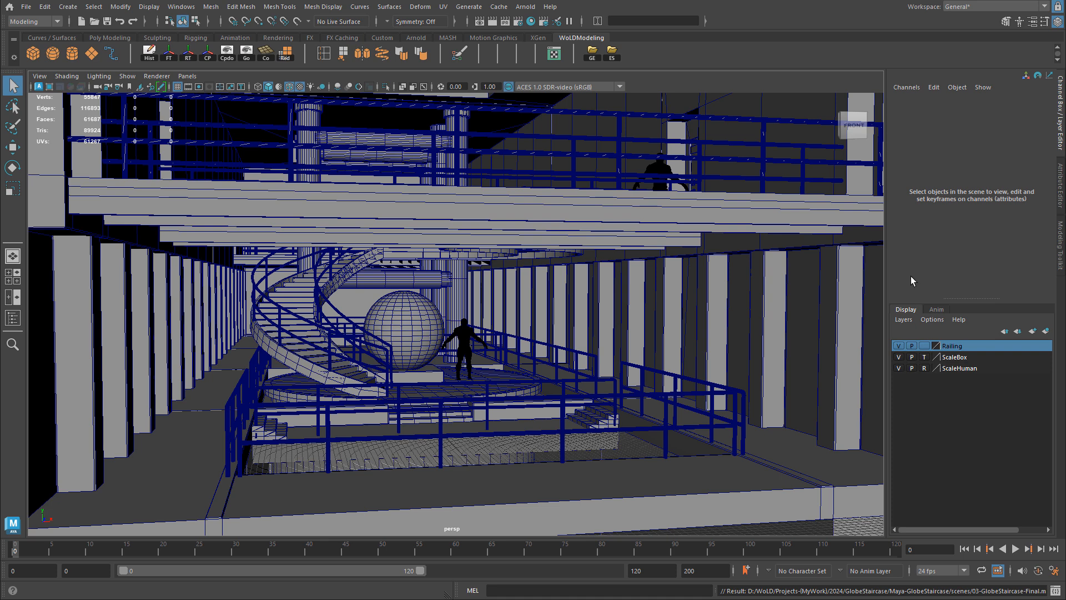
- Switch to Maya, view the staircase model from several angles and select the doorway wall beside the upper platform
alt+drag(477, 264, 481, 251)
alt+right_drag(482, 265, 531, 280)
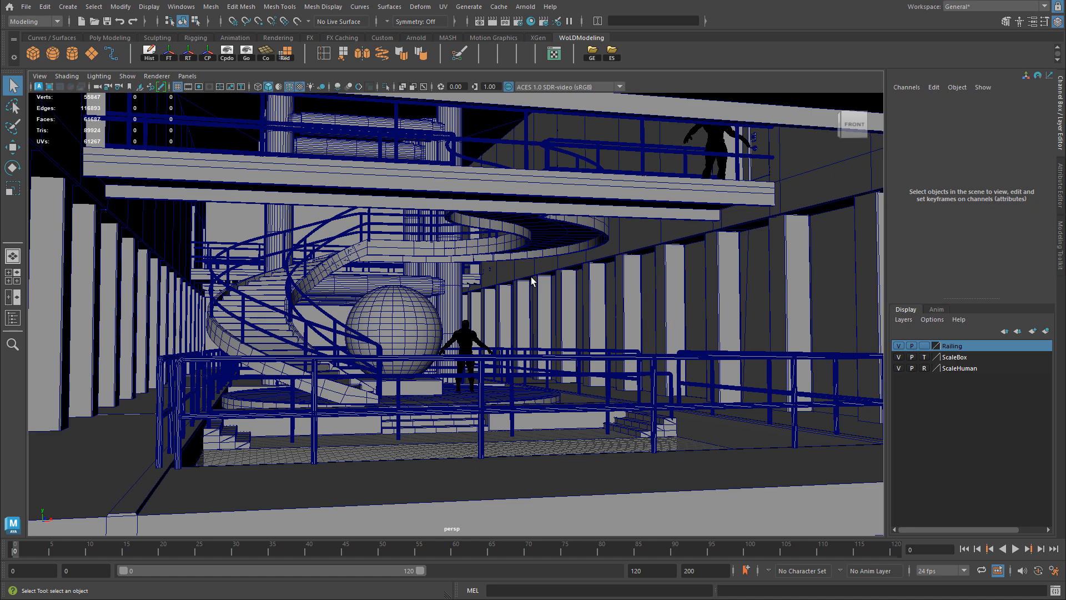
alt+right_drag(531, 281, 499, 281)
click(694, 297)
alt+drag(695, 298, 624, 298)
alt+right_drag(623, 297, 663, 299)
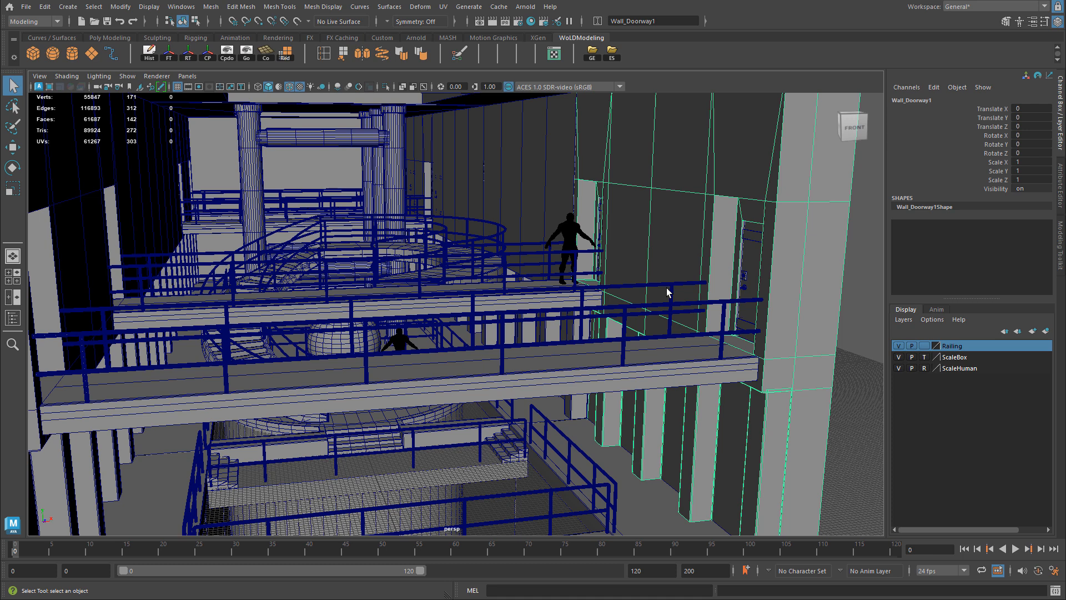
- Select the wall and doorway sections along the side of the hall one by one to examine how they are separated
click(545, 200)
key(w)
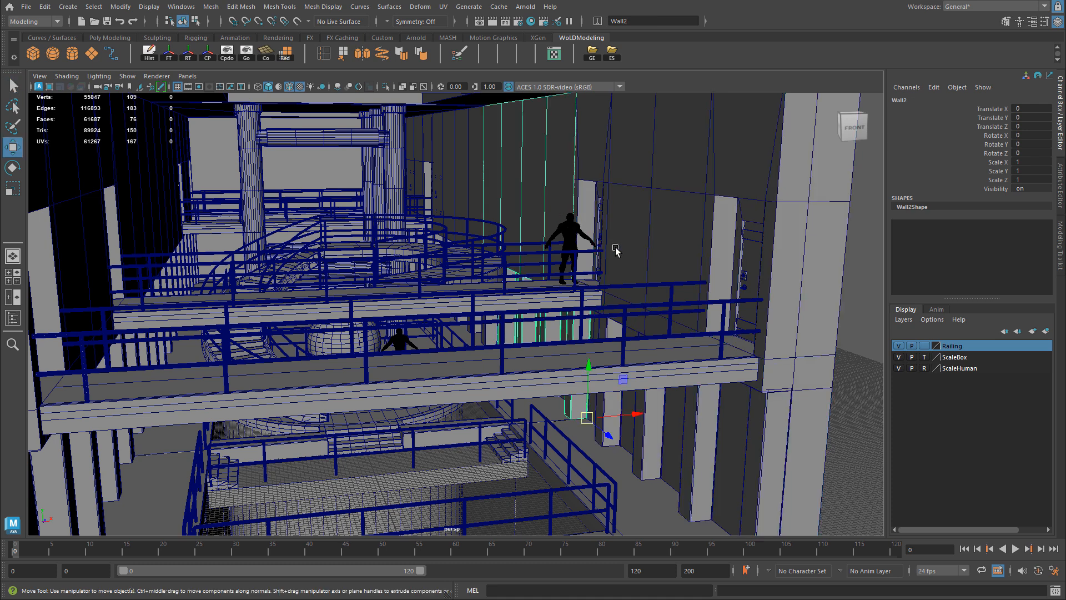
scroll(593, 253, up, 3)
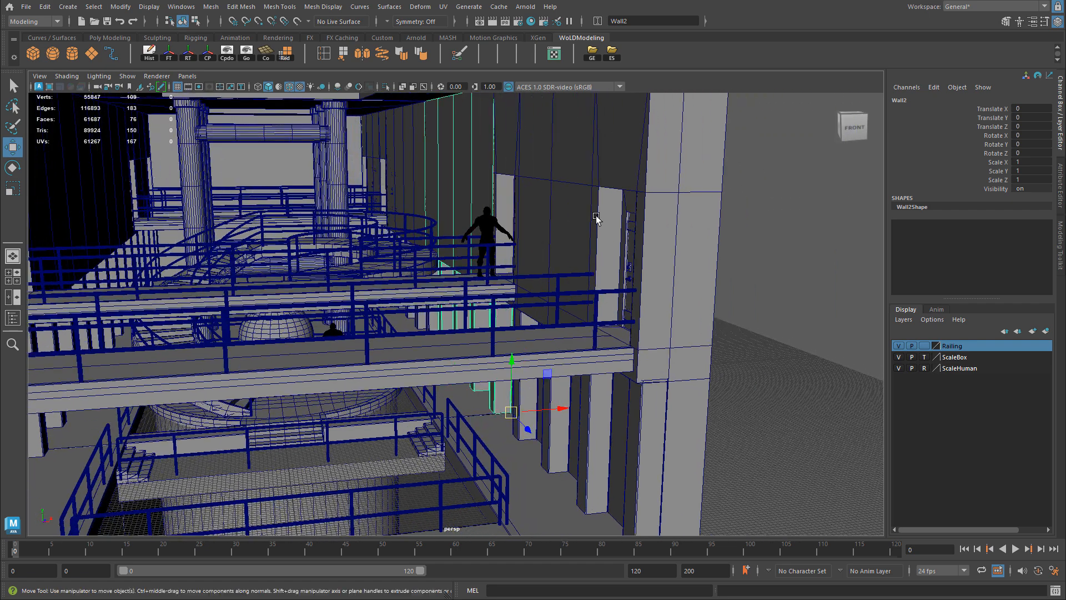
click(533, 176)
click(407, 168)
scroll(407, 167, up, 3)
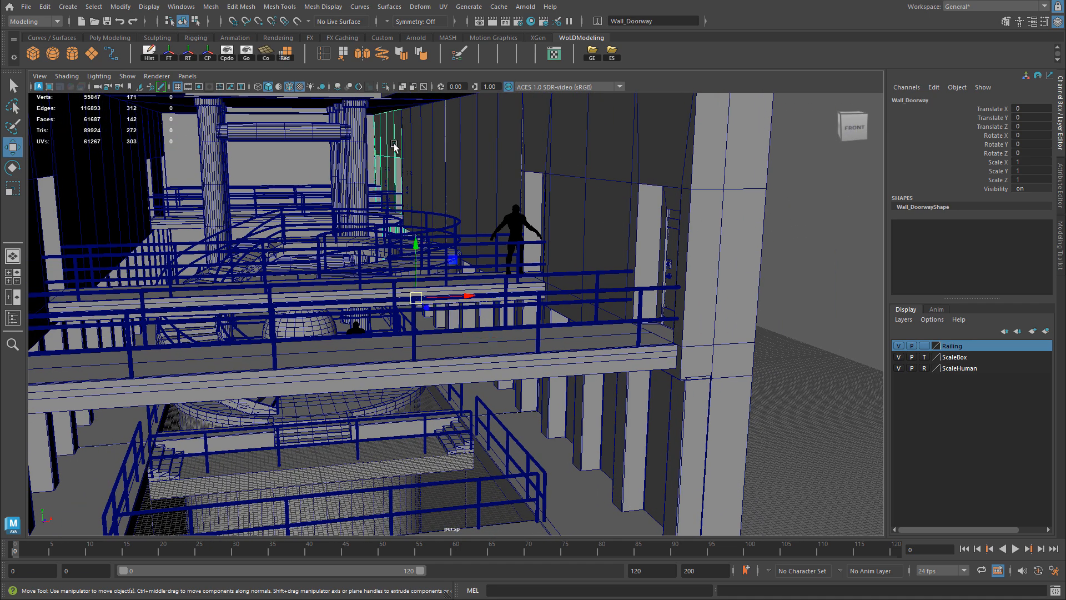
click(597, 165)
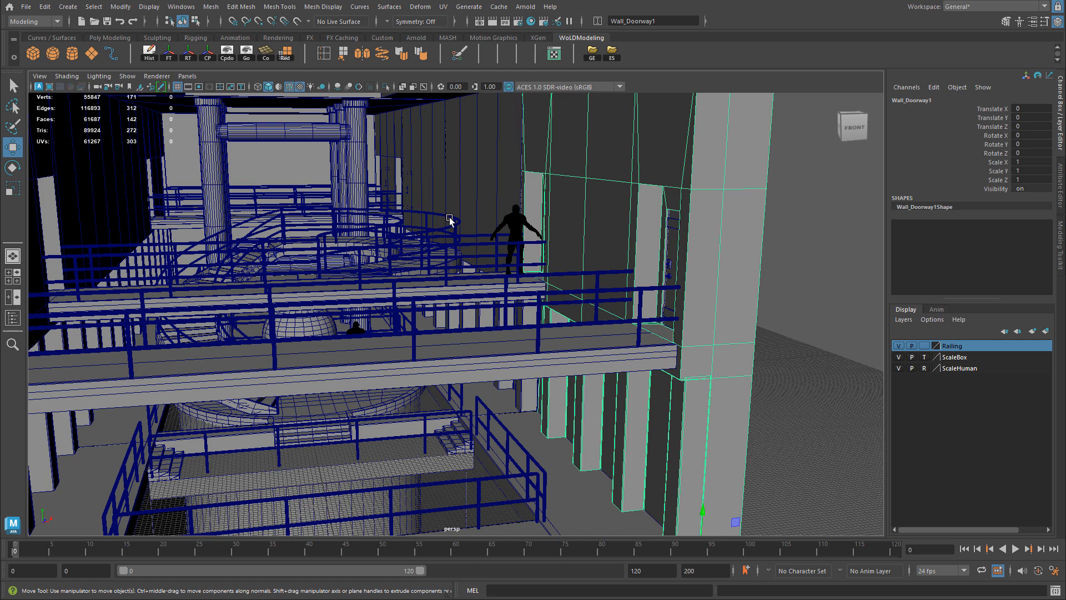
alt+drag(449, 219, 468, 265)
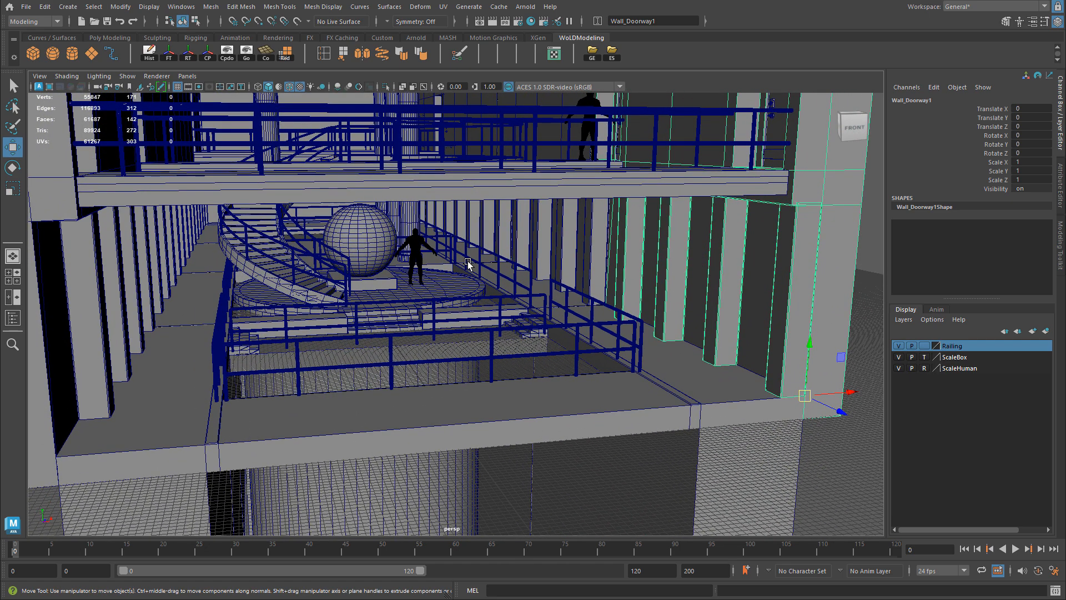
click(587, 243)
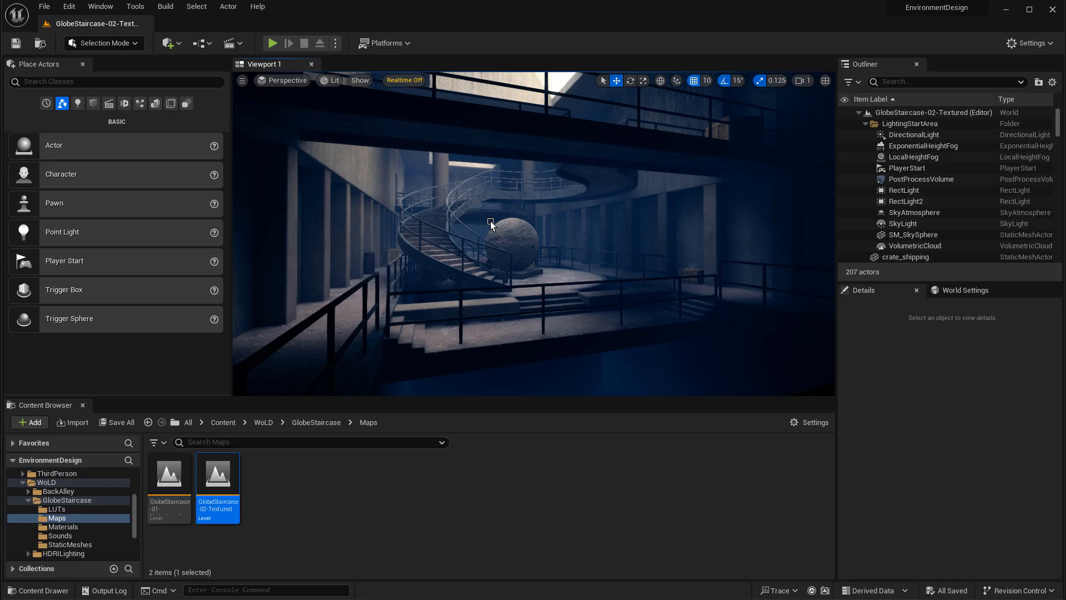
- Inspect the matching wall sections and front railing in Unreal Editor, and select a railing in Maya for comparison
right_drag(491, 221, 553, 177)
click(655, 199)
click(536, 317)
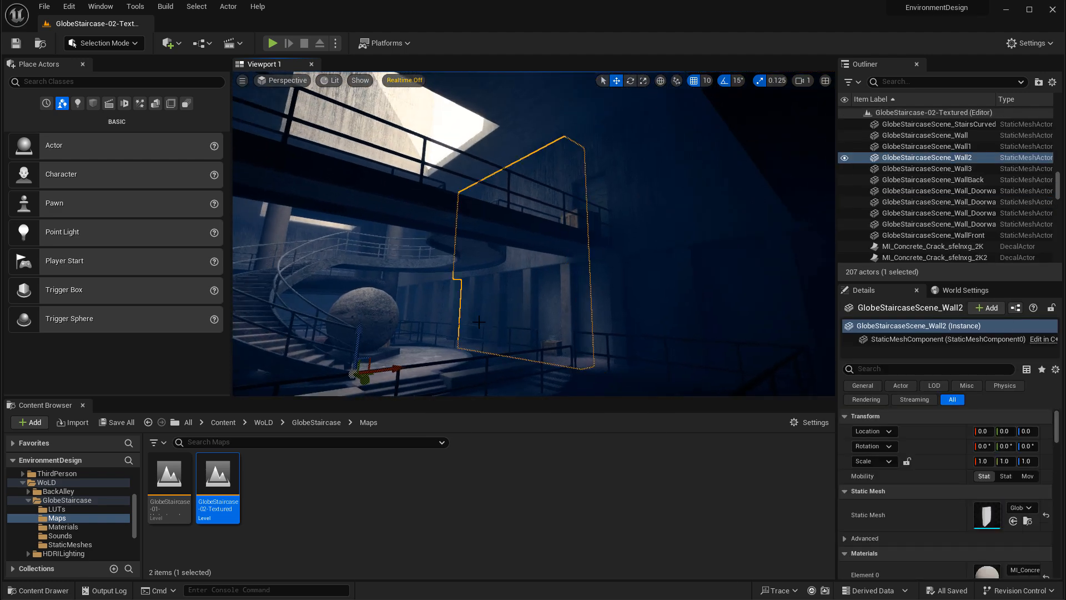
right_drag(480, 321, 486, 309)
click(496, 297)
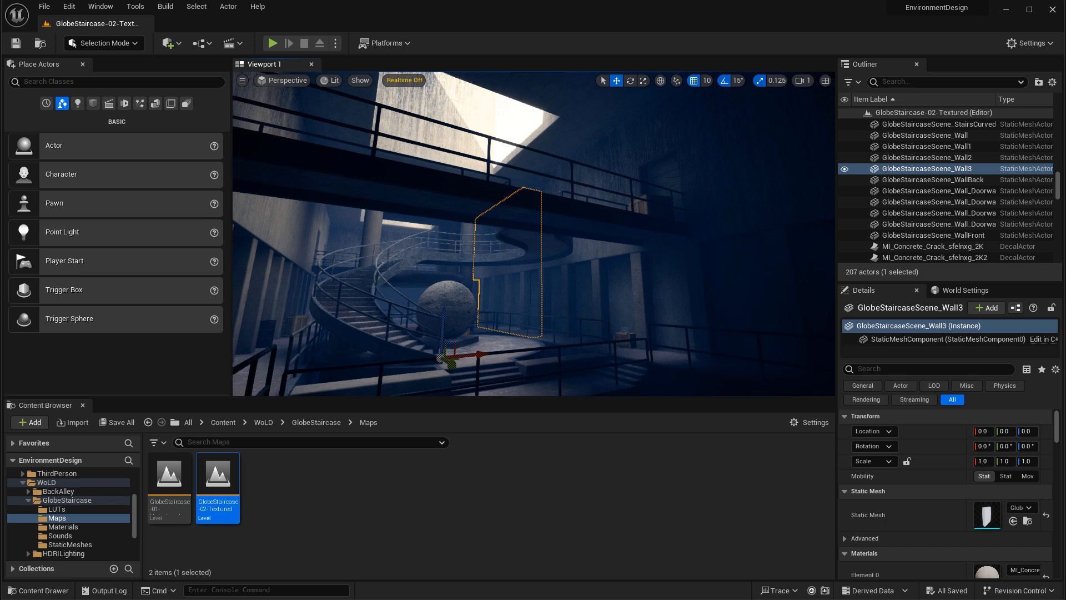
right_drag(571, 303, 389, 272)
click(428, 298)
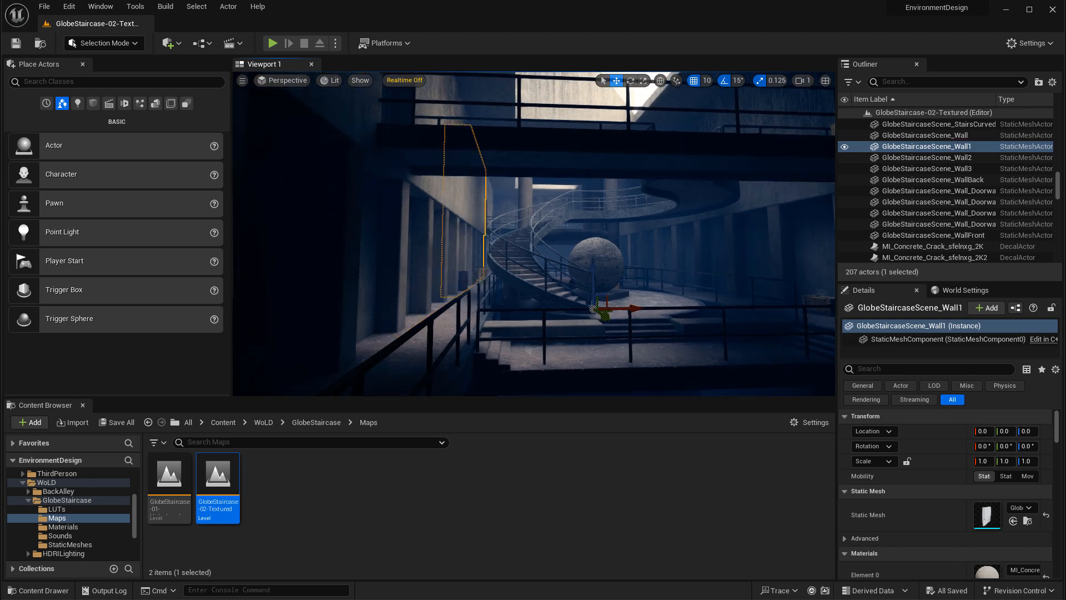
click(551, 310)
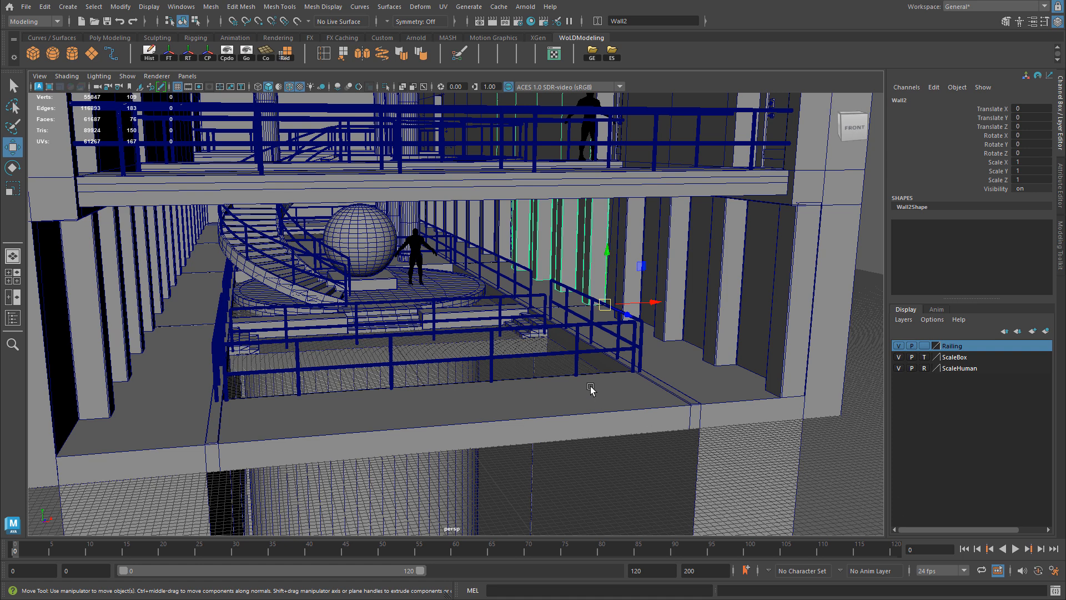
click(228, 300)
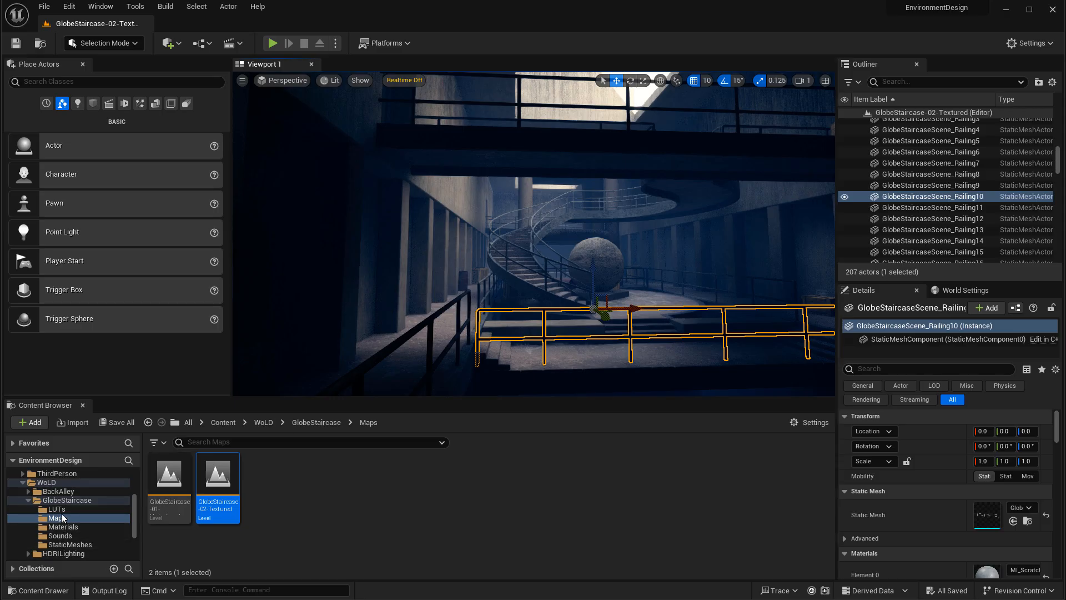
- Open the StaticMeshes folder of GlobeStaircase in Unreal Editor and look through the imported scene meshes
click(72, 545)
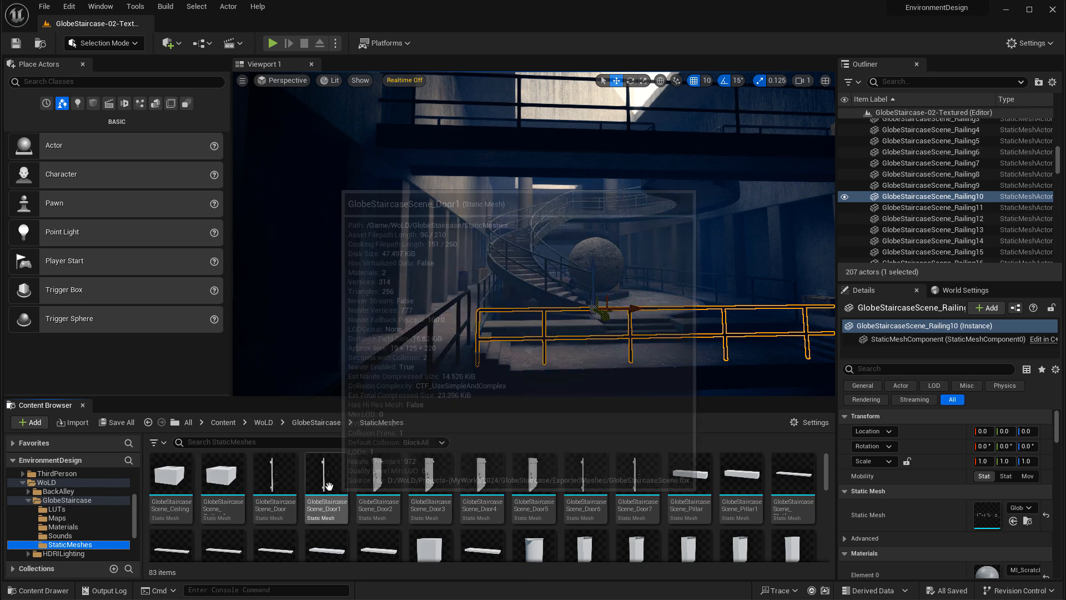
scroll(355, 489, down, 3)
drag(826, 484, 738, 477)
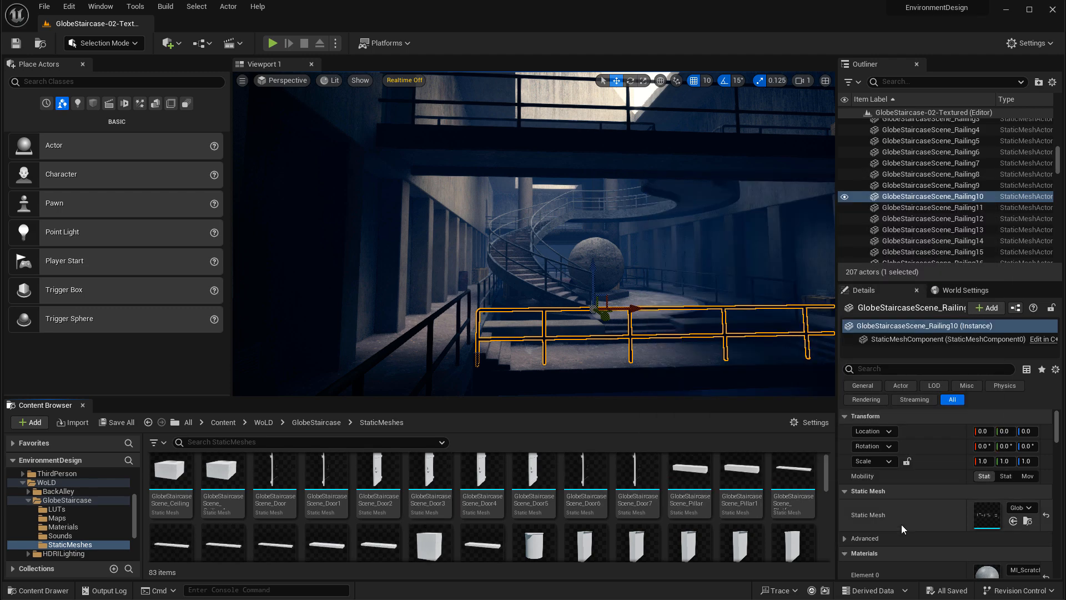
click(185, 473)
scroll(188, 488, down, 3)
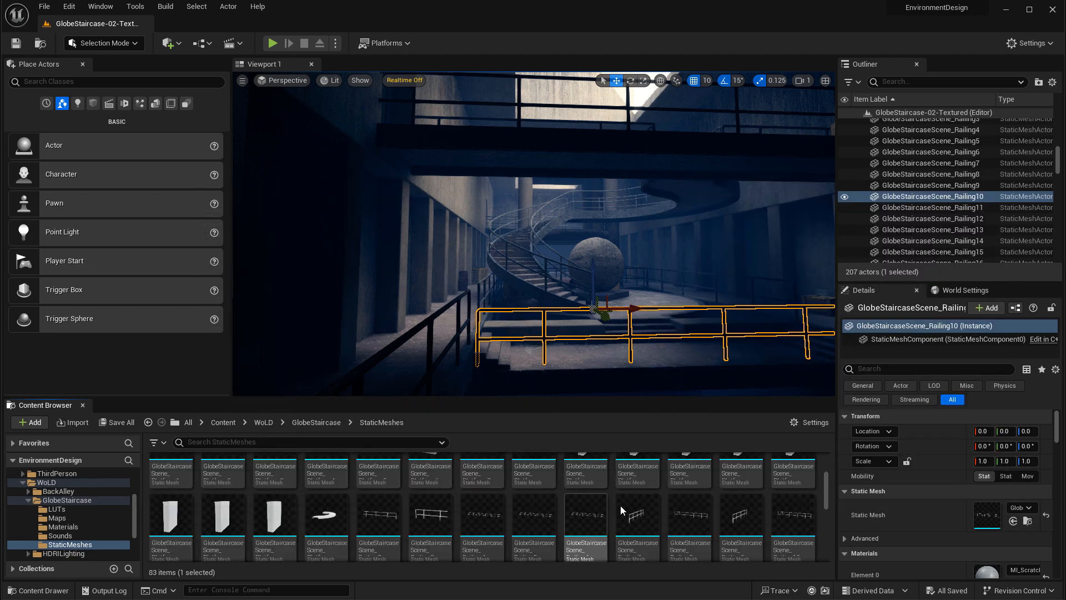
- Select the wall section beside the central sphere and inspect the sphere platform and staircase up close
right_drag(666, 281, 715, 327)
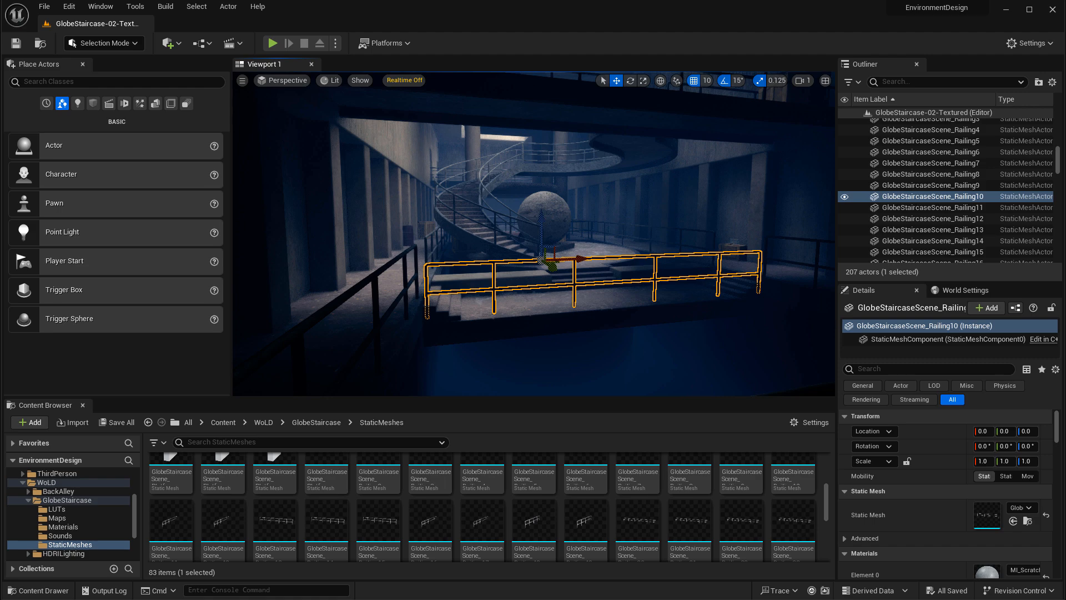
click(631, 204)
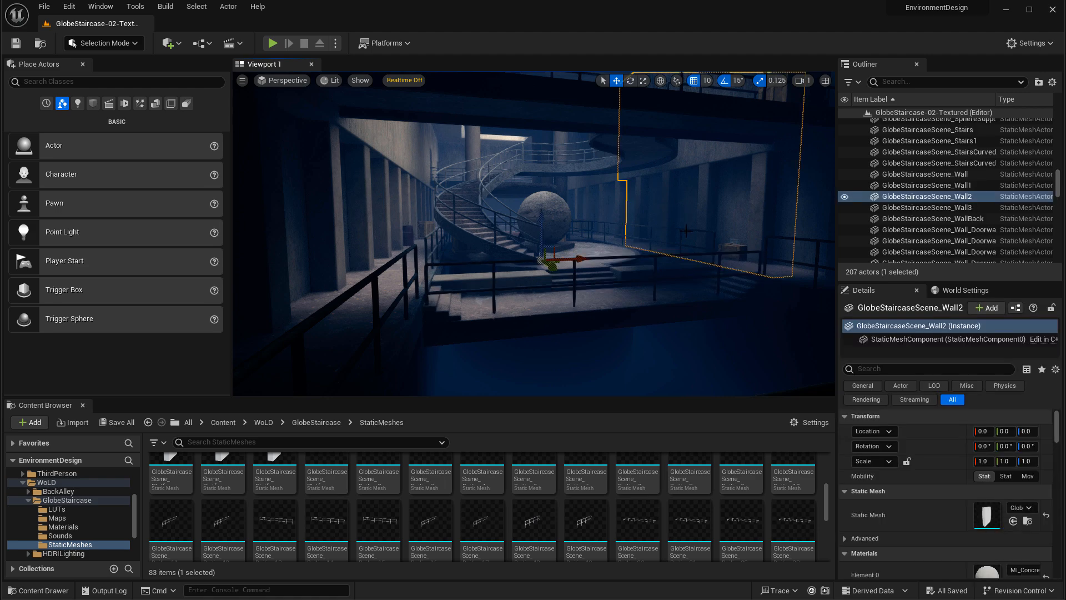
right_drag(686, 230, 595, 252)
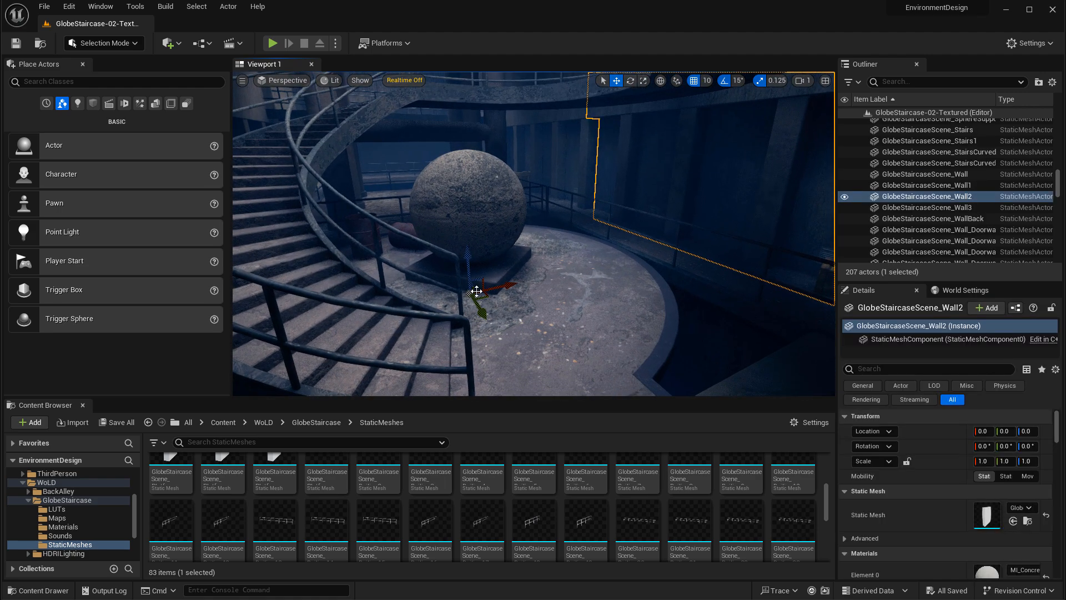
right_drag(477, 291, 597, 290)
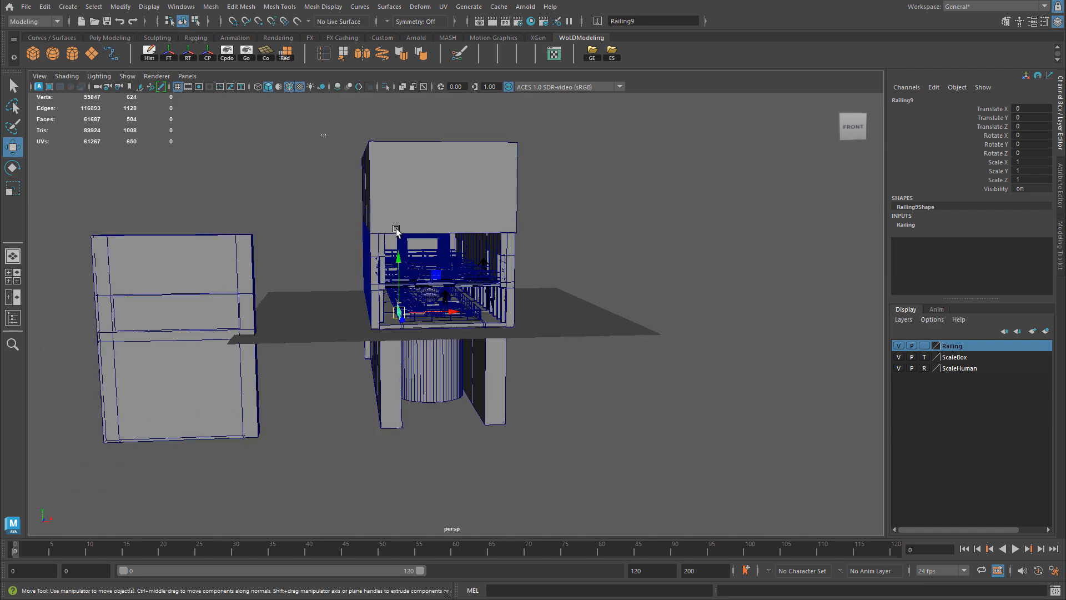
- Switch to Maya, select the detached WallFront mesh, and select all pieces of the main staircase building together
click(198, 283)
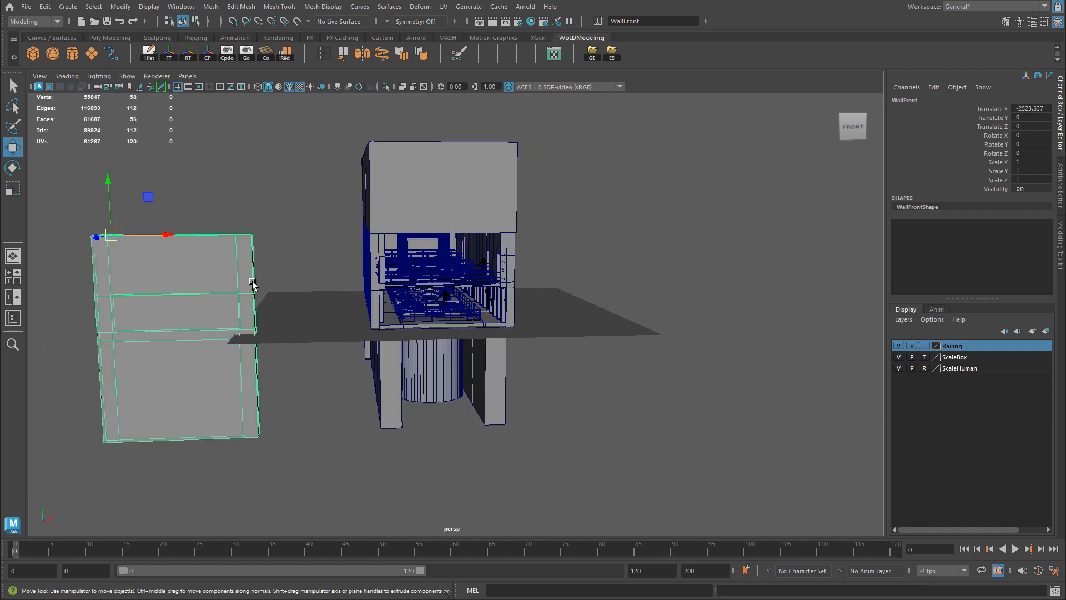
mouse_move(252, 285)
alt+mouse_down()
mouse_move(329, 314)
mouse_move(261, 302)
alt+mouse_up()
alt+right_drag(261, 302, 329, 138)
drag(328, 138, 583, 517)
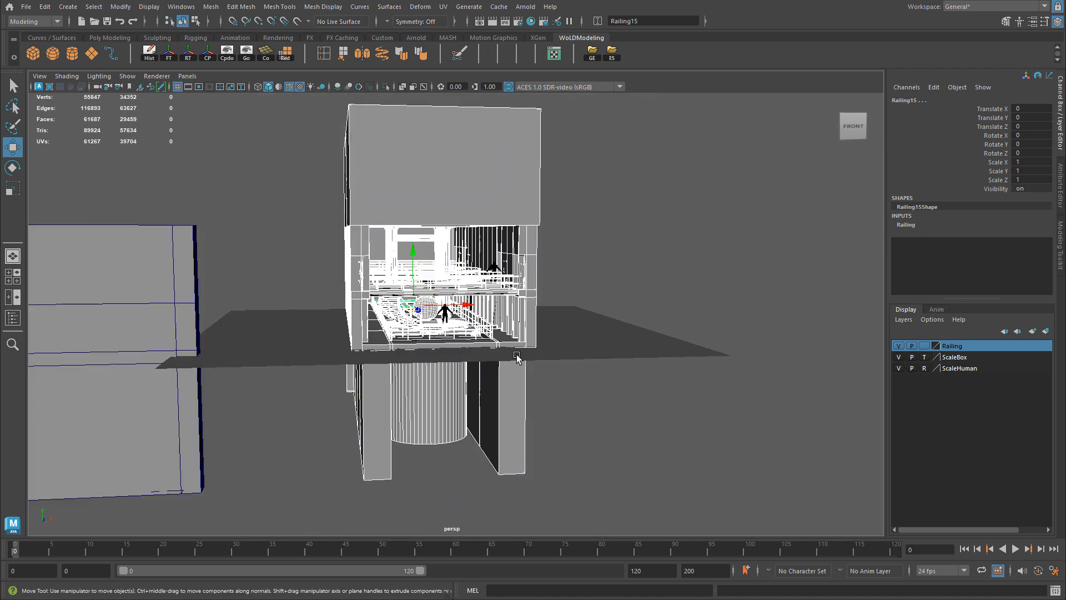
- Frame the selected staircase building in Maya and select the side wall section behind the railing for a closer look
key(f)
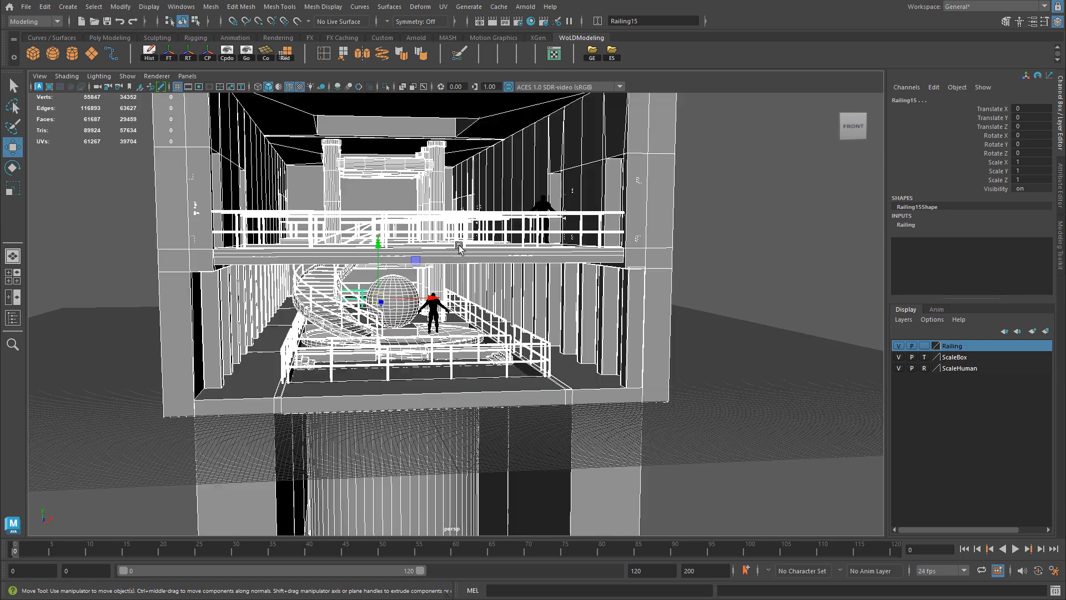
click(636, 181)
click(534, 160)
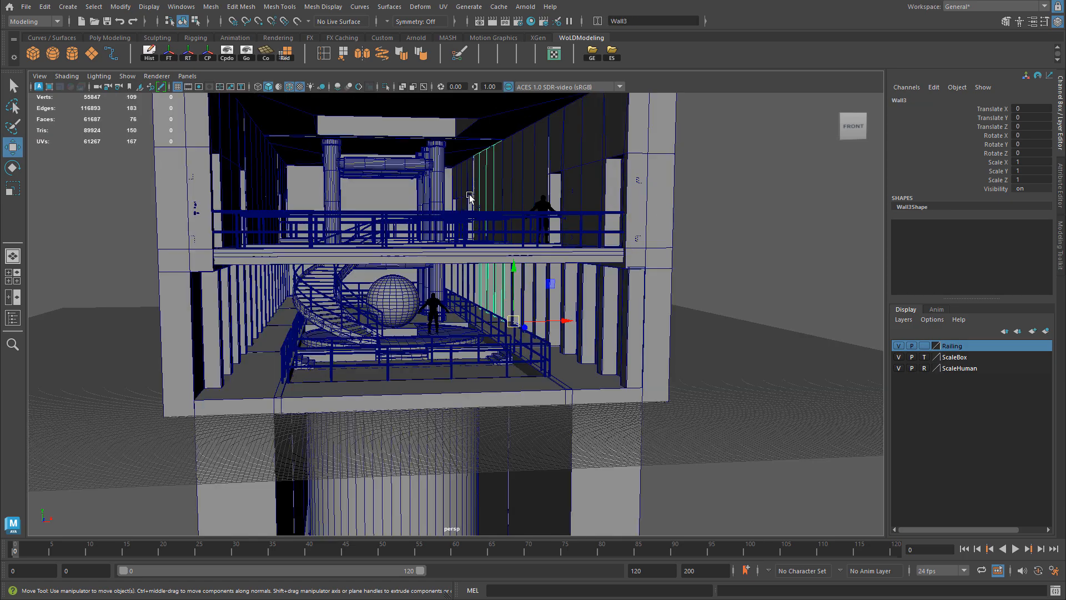
alt+drag(408, 306, 374, 315)
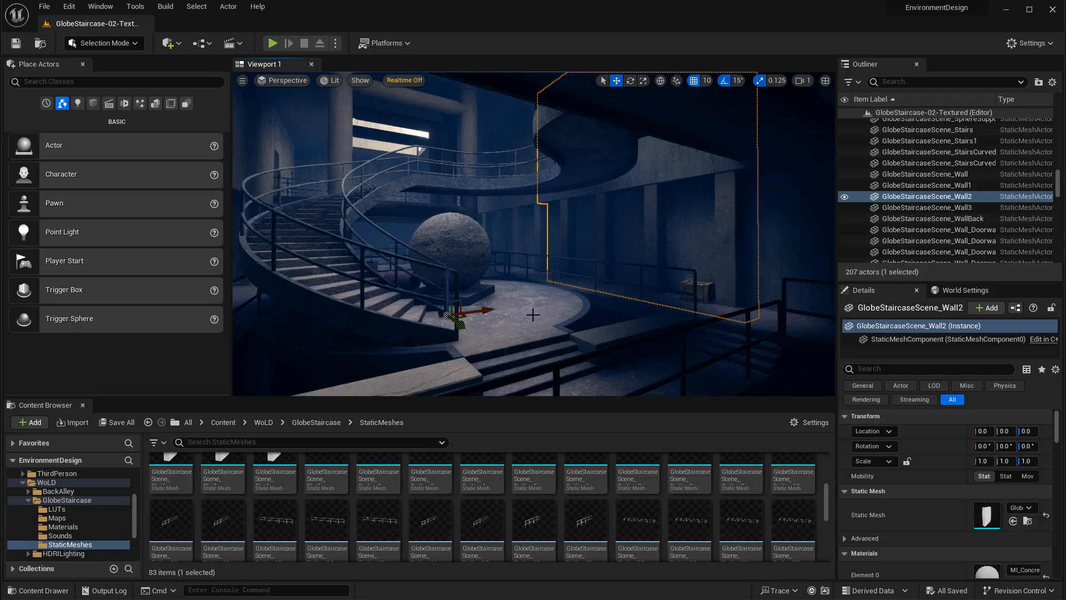
- Switch to Unreal Editor, select the Door4 mesh in the StaticMeshes folder, and select the front platform in the scene
scroll(827, 472, up, 3)
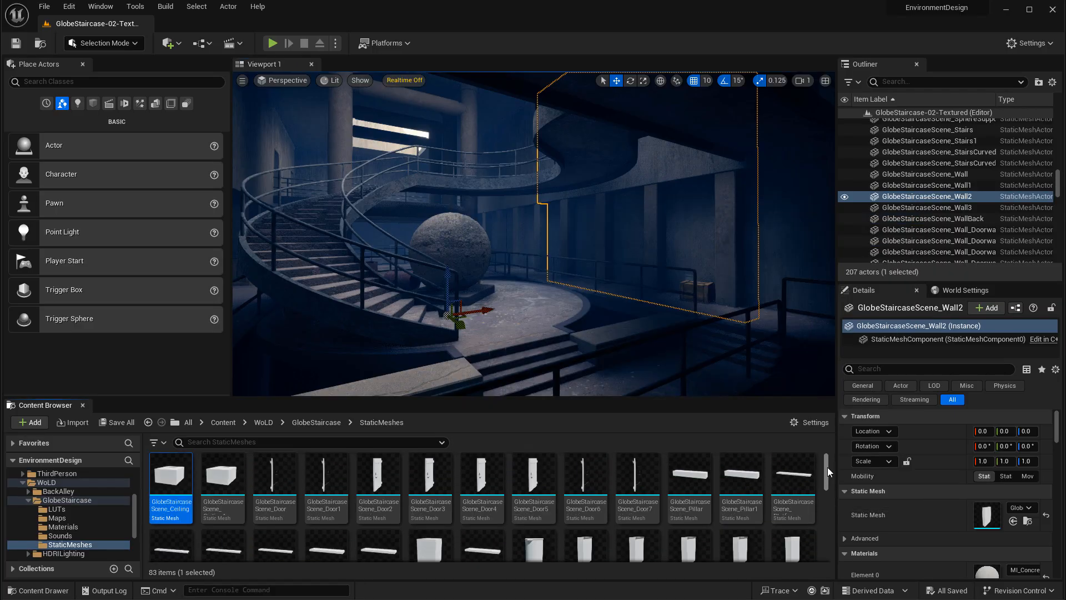
click(481, 483)
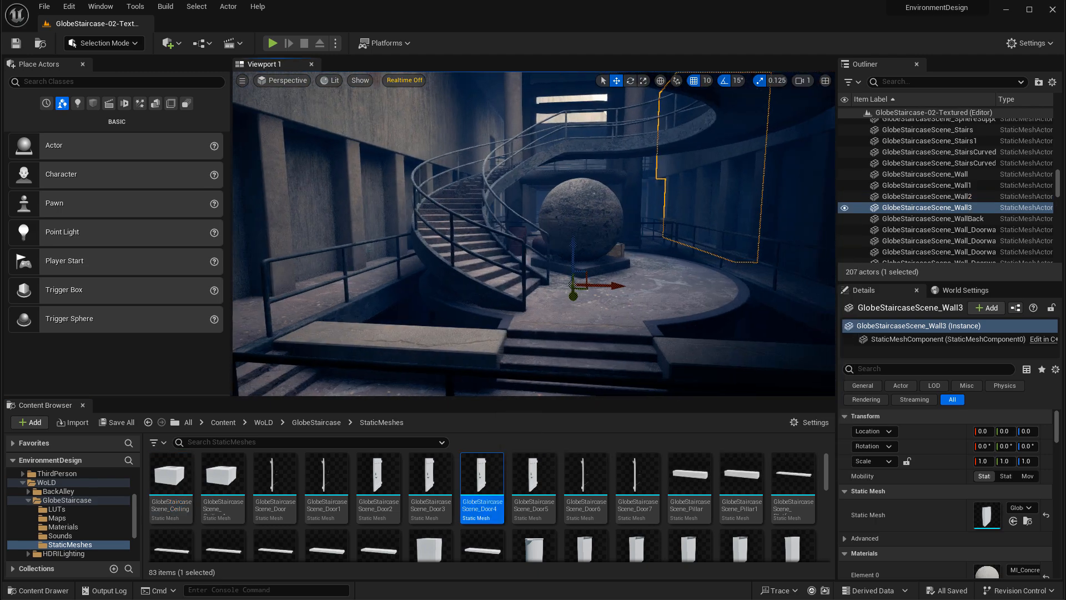
scroll(566, 283, down, 1)
scroll(637, 304, down, 3)
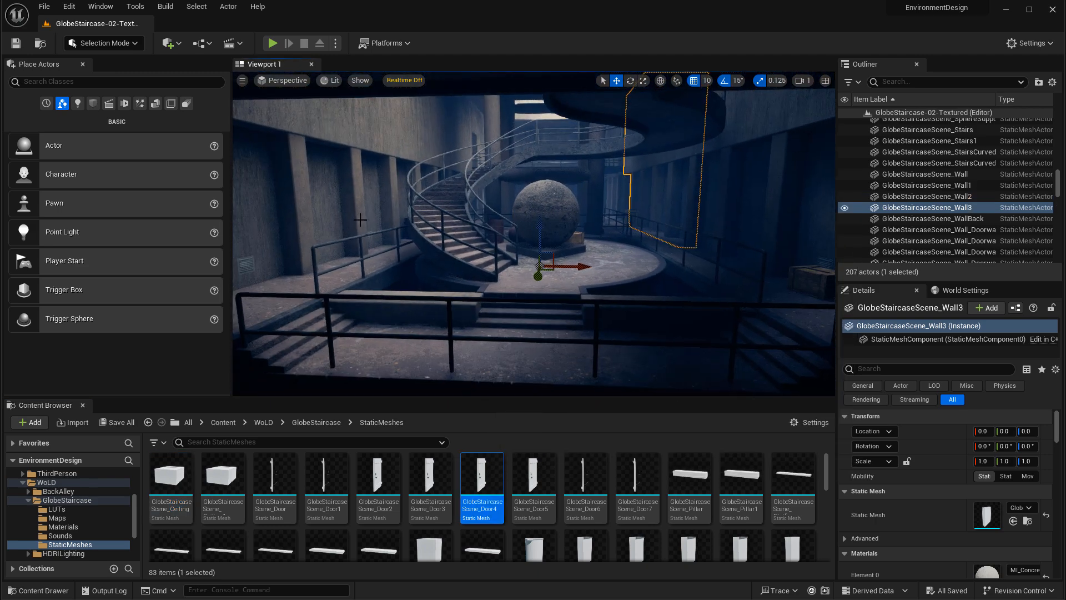
scroll(360, 220, down, 3)
click(503, 299)
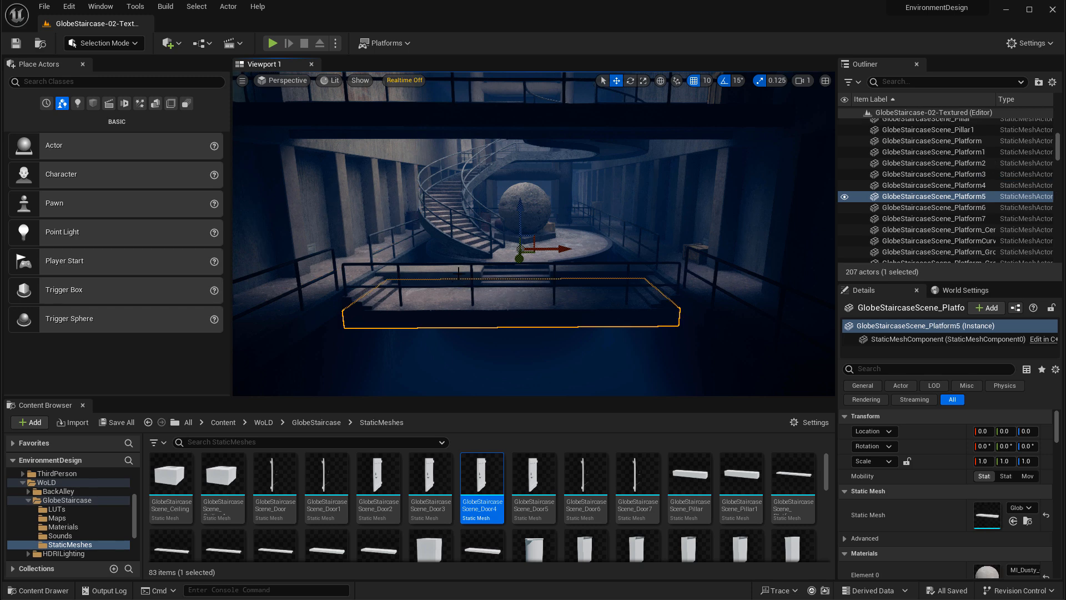
- Duplicate the side wall section, move the copy inward beside the curved staircase, and delete the duplicate
click(360, 199)
right_drag(359, 198, 298, 170)
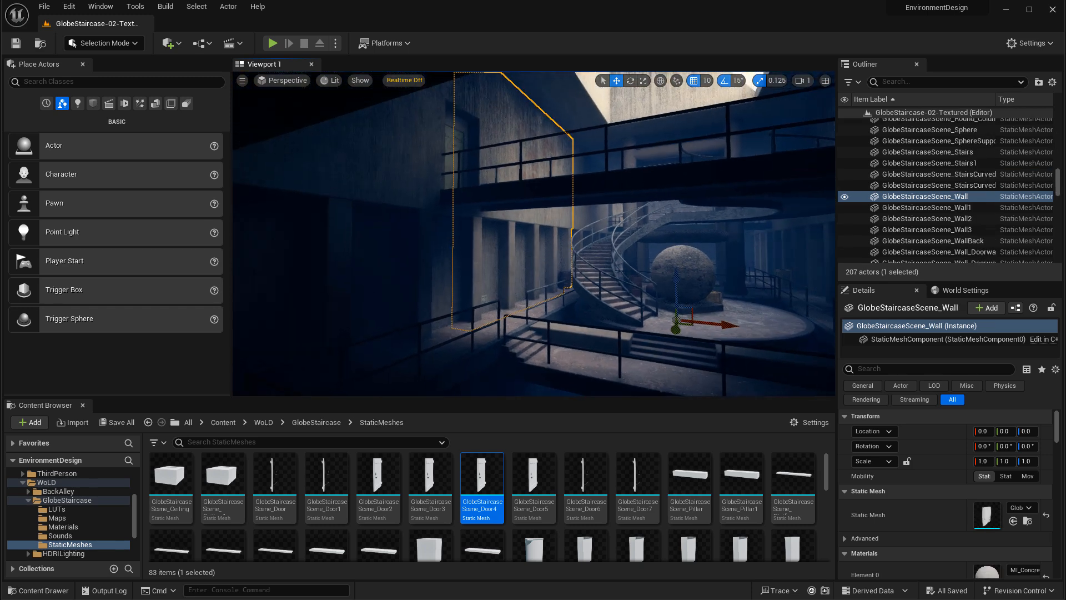
alt+drag(697, 326, 727, 281)
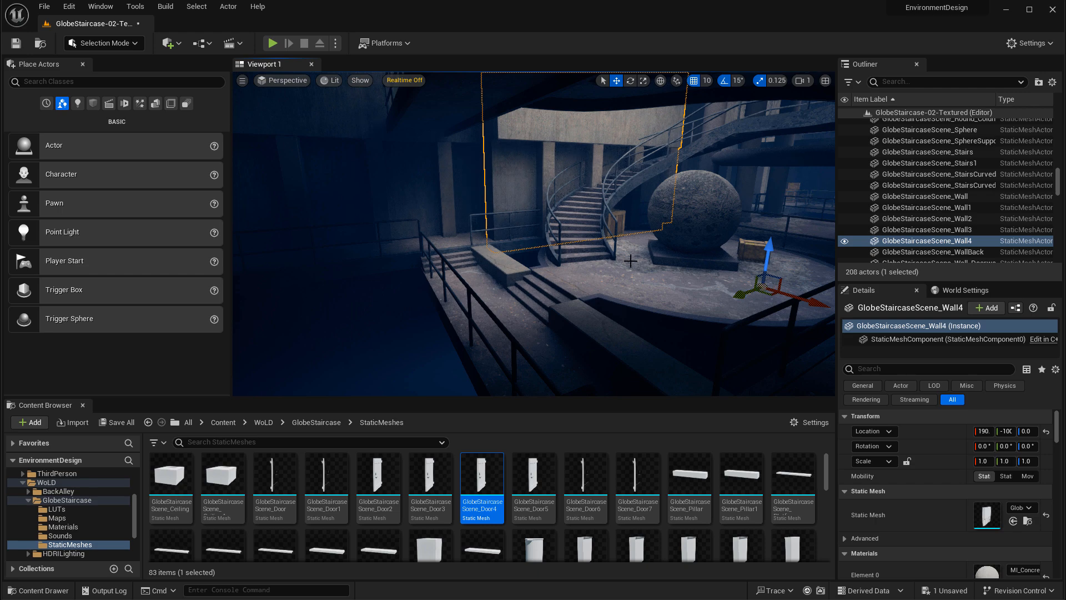
key(Delete)
- Inspect the side walls and railings around the sphere, and select the short flight of stairs behind the front railing
right_drag(562, 278, 622, 277)
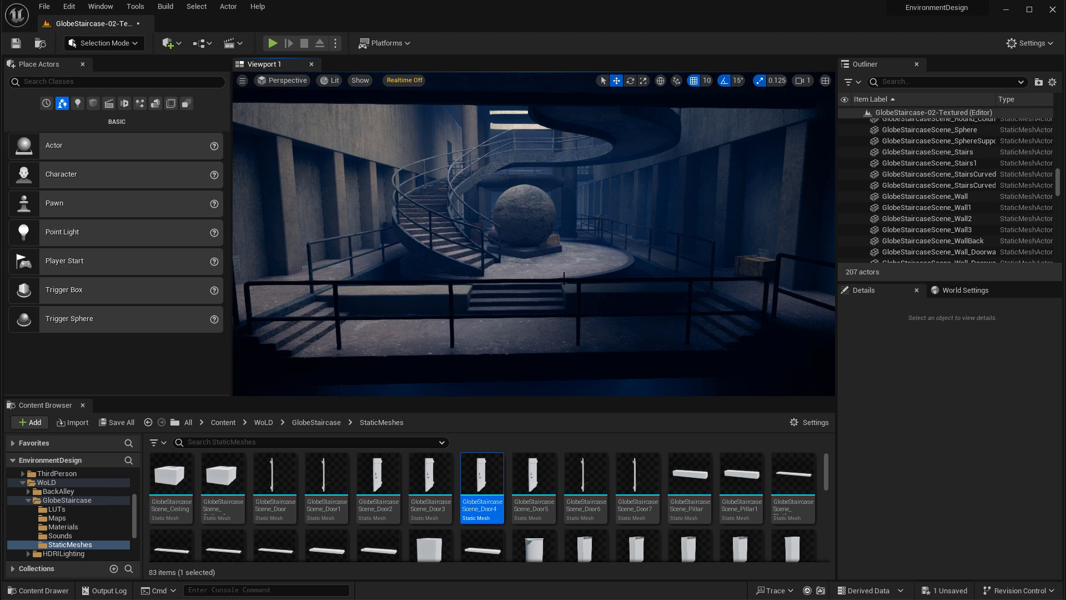
right_drag(534, 263, 469, 262)
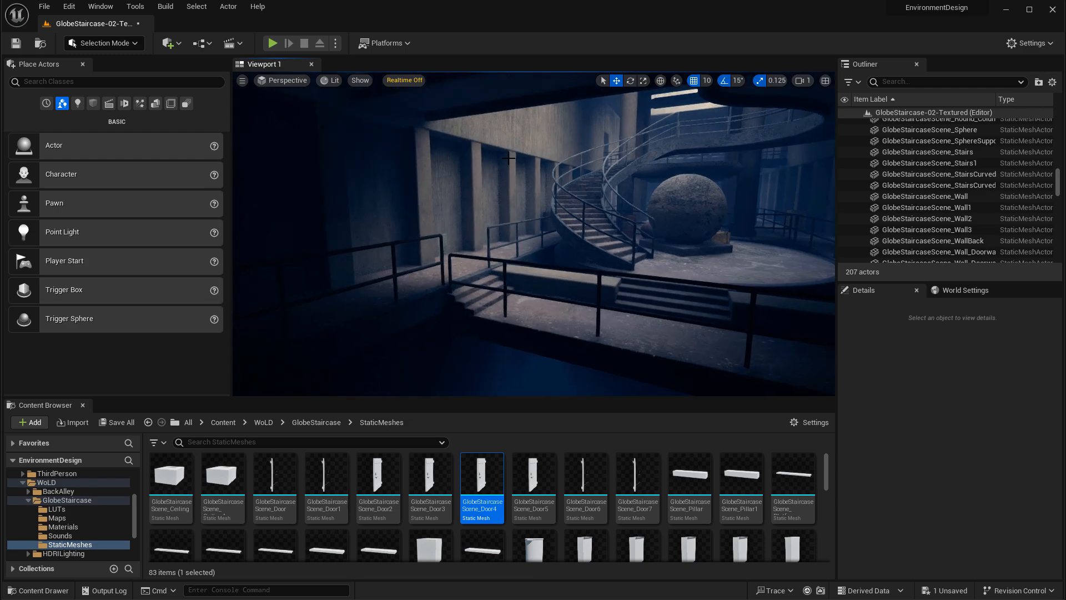
right_drag(509, 159, 503, 171)
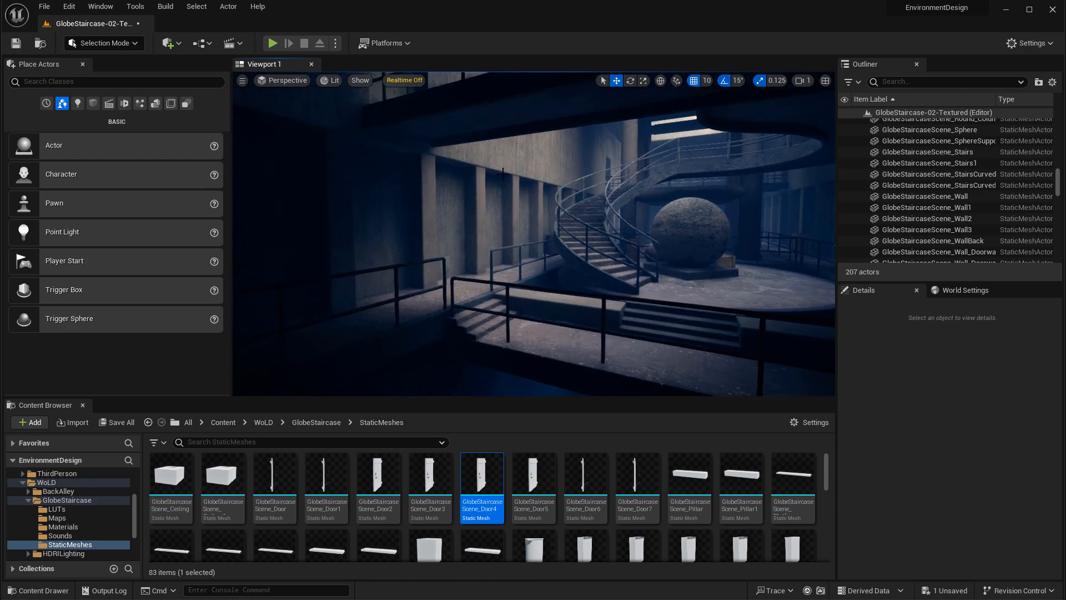
click(453, 219)
right_drag(453, 219, 486, 222)
click(340, 321)
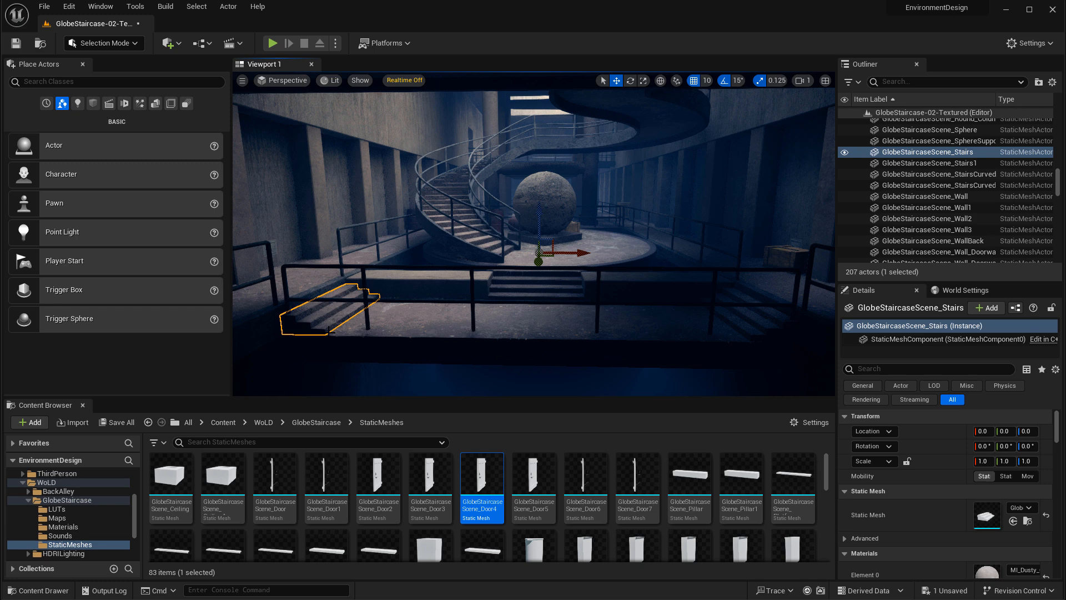
key(Escape)
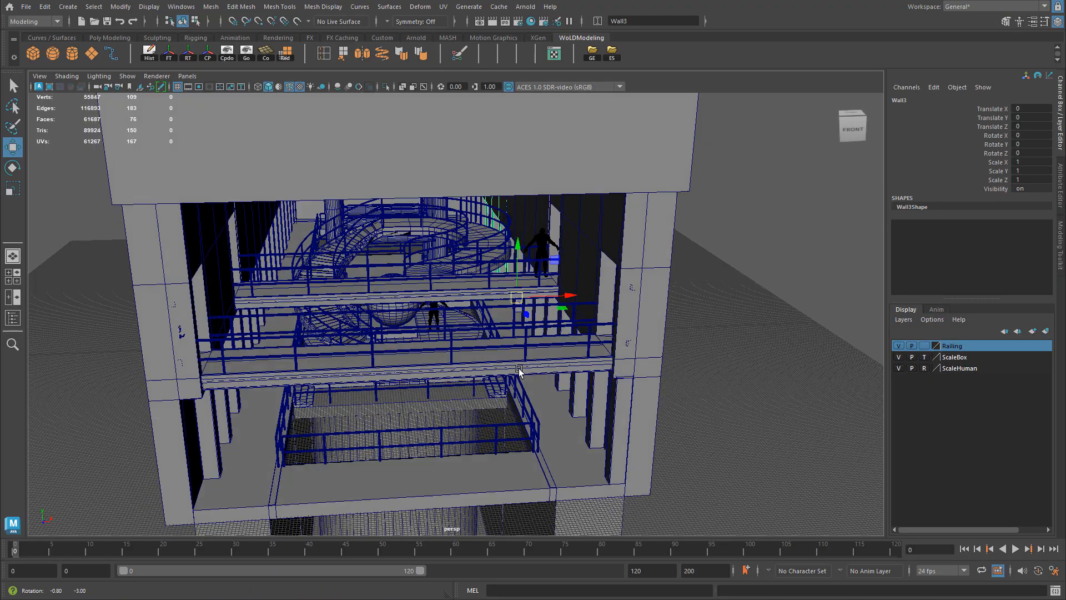
- Switch to Maya, select all building pieces together to inspect the full model, and clear the selection
alt+drag(487, 324, 487, 325)
scroll(487, 325, up, 3)
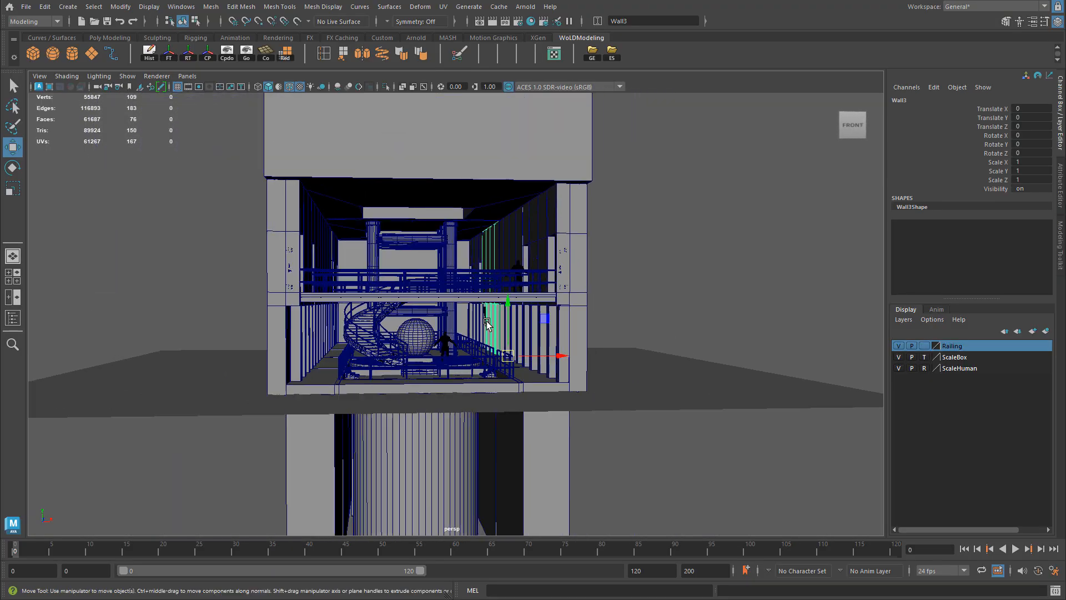
drag(214, 156, 660, 472)
scroll(719, 303, up, 2)
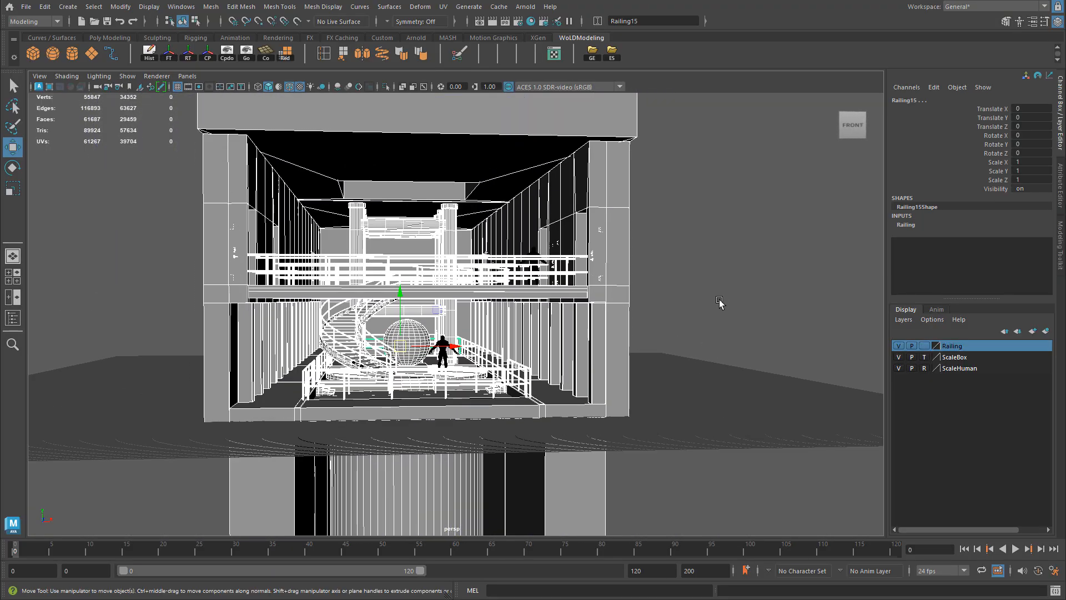
click(719, 302)
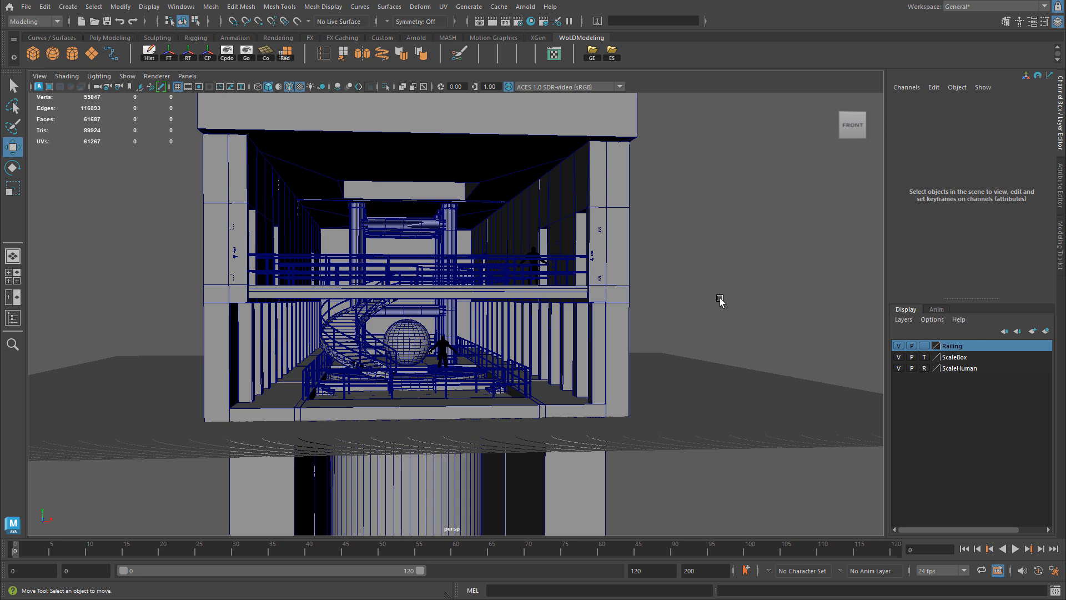
- Open the Grid Options to check the grid size and spacing, and close them without changes
alt+right_drag(719, 300, 834, 100)
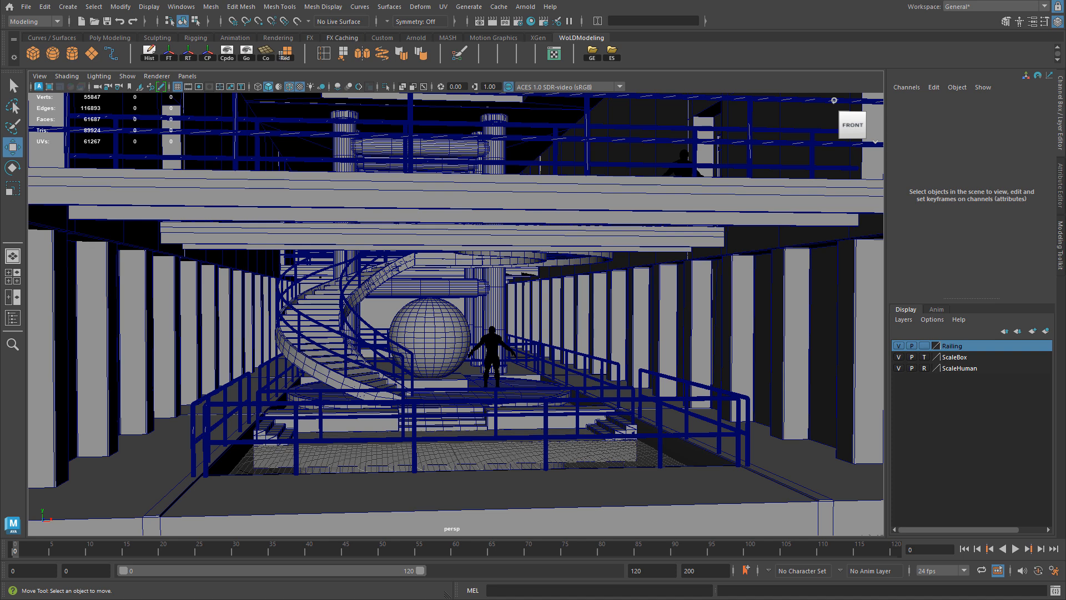
click(149, 6)
click(343, 37)
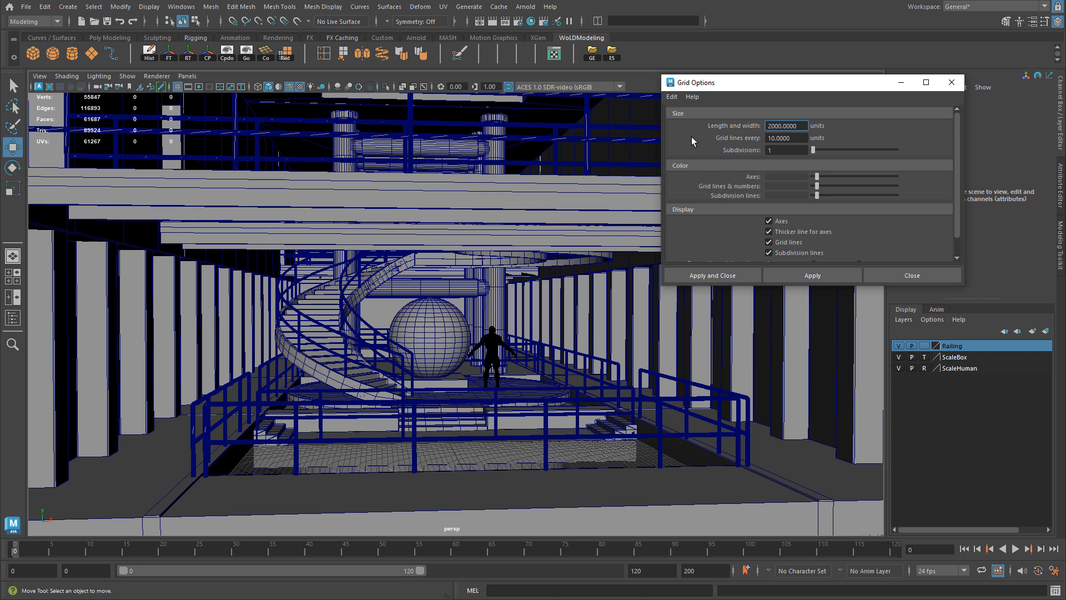
click(951, 82)
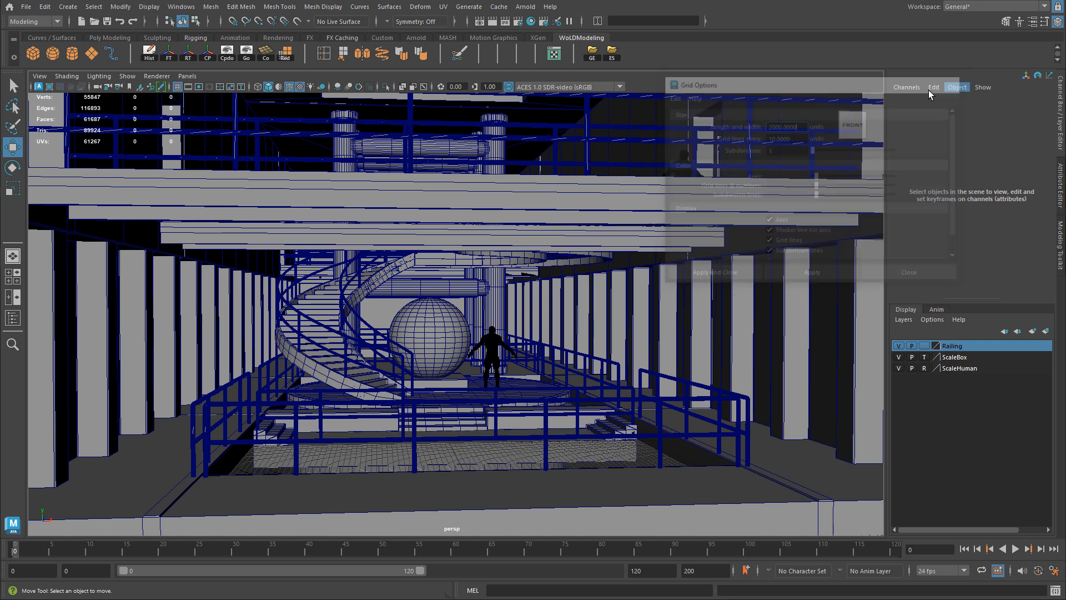
- Toggle the ScaleHuman layer's visibility off and on, unlock it to select the mannequin, and set it back to Reference
click(898, 368)
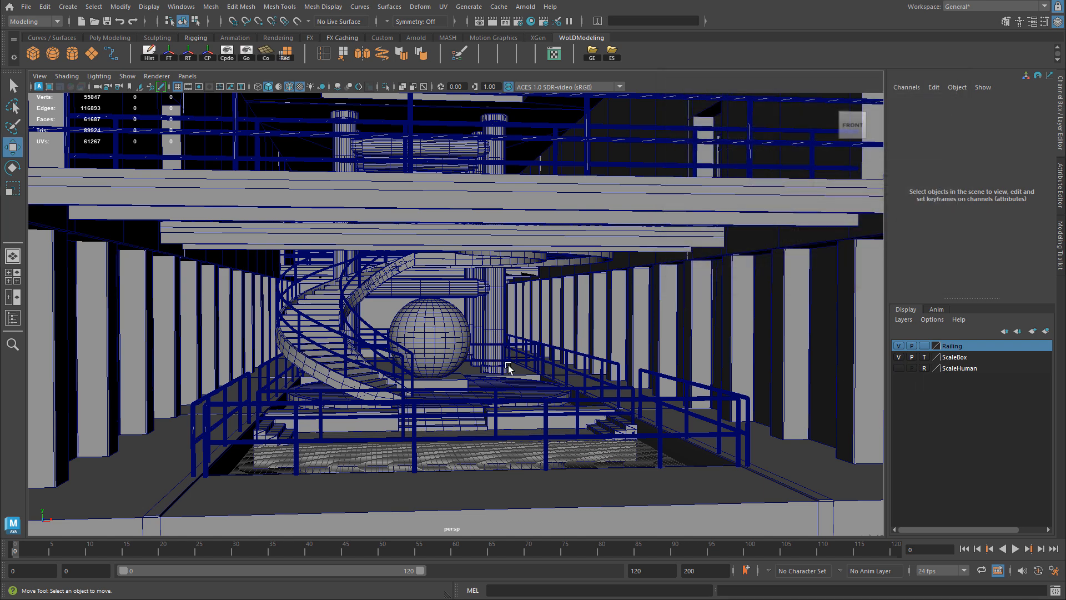
scroll(865, 390, up, 3)
click(899, 368)
click(923, 369)
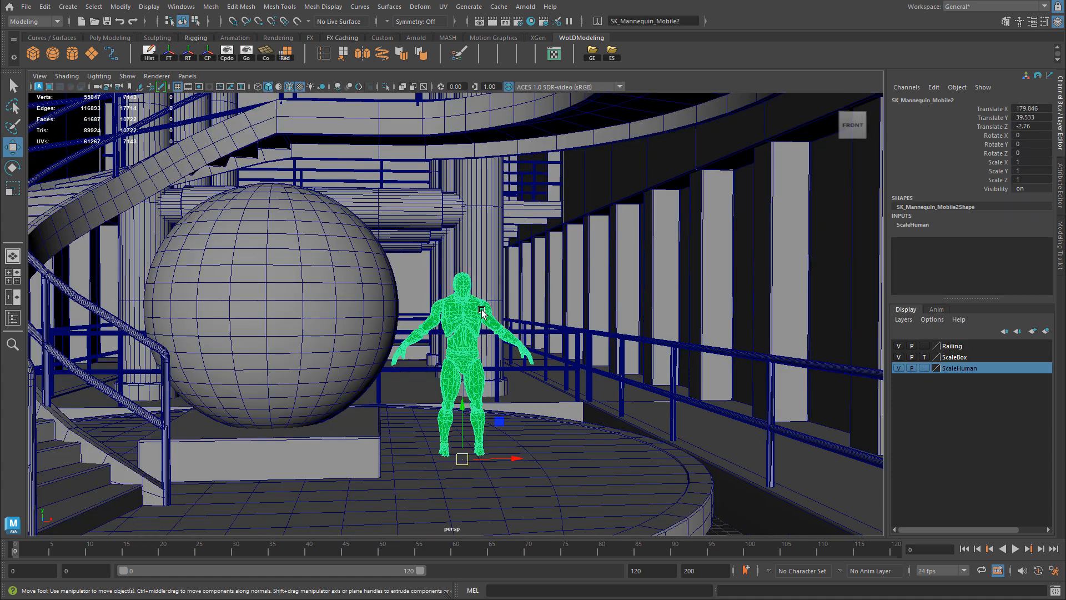
click(922, 368)
click(924, 368)
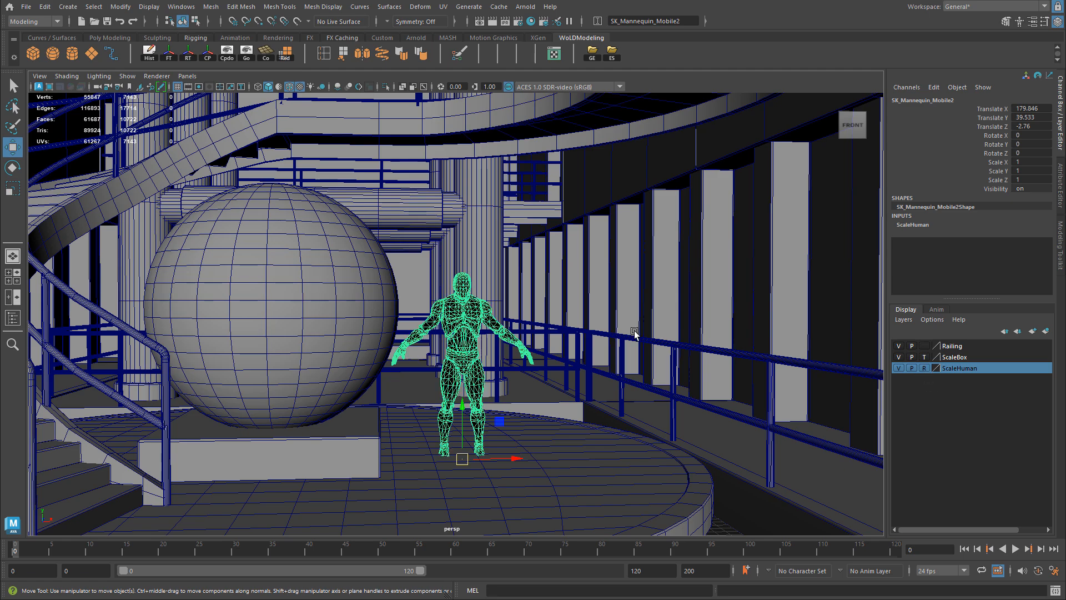
- Select the wall section beside the sphere platform and compare its scale with the human mannequin
click(688, 328)
scroll(586, 332, down, 2)
scroll(585, 332, down, 5)
scroll(666, 366, up, 5)
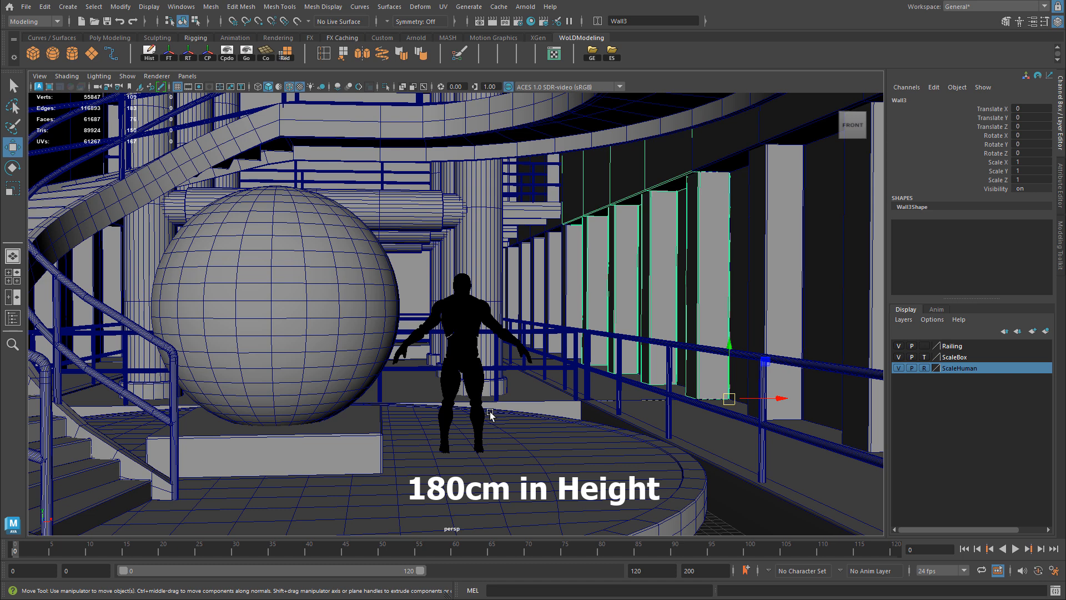
scroll(478, 394, down, 3)
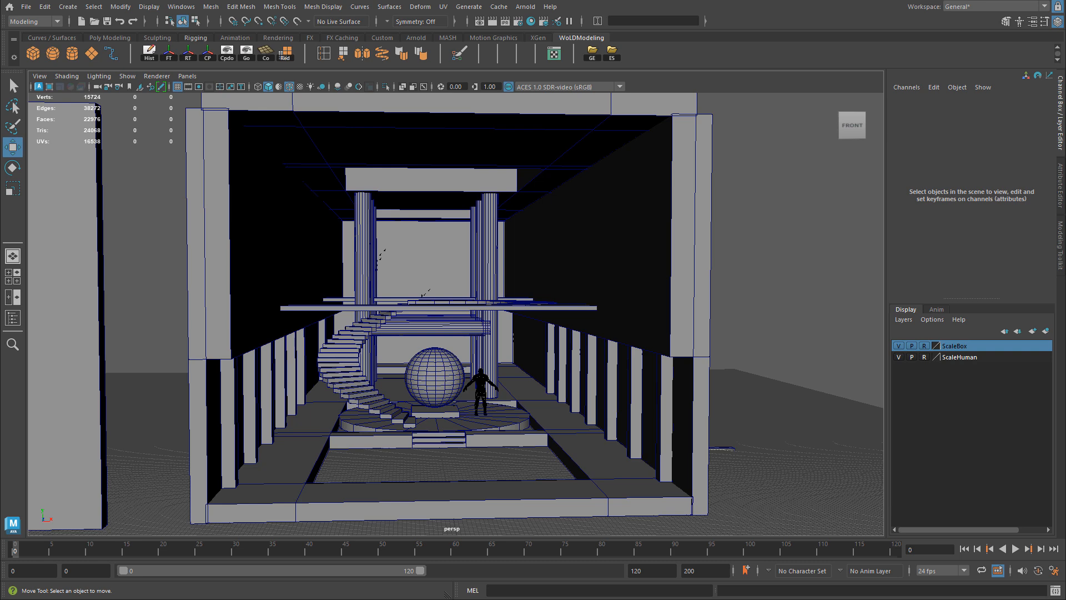
- Inspect the early blockout scene and select individual wall pillars and the combined pillared wall opposite
scroll(735, 394, up, 5)
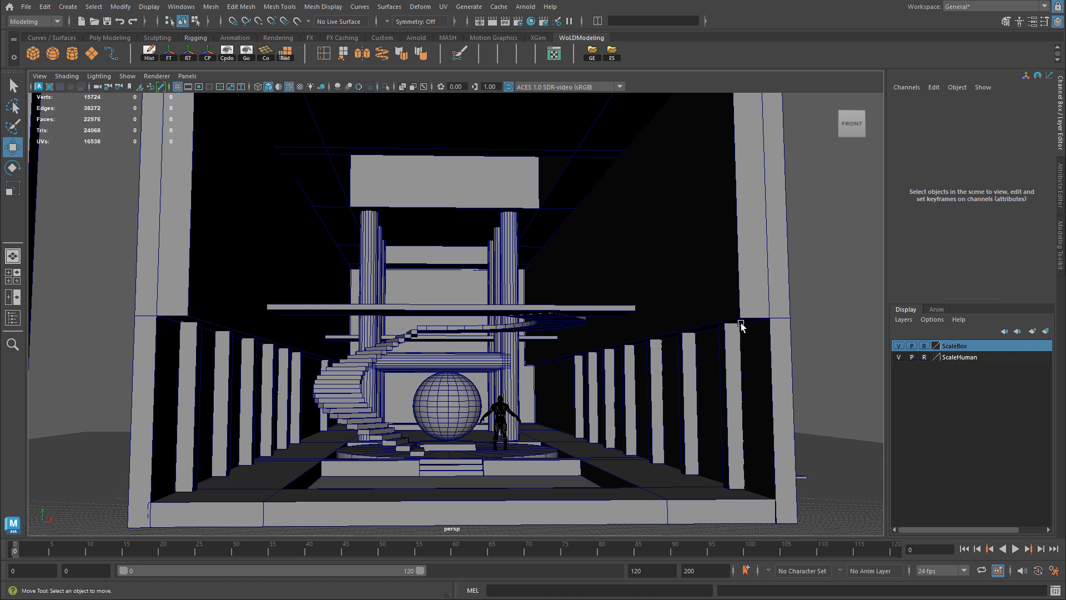
scroll(761, 381, up, 2)
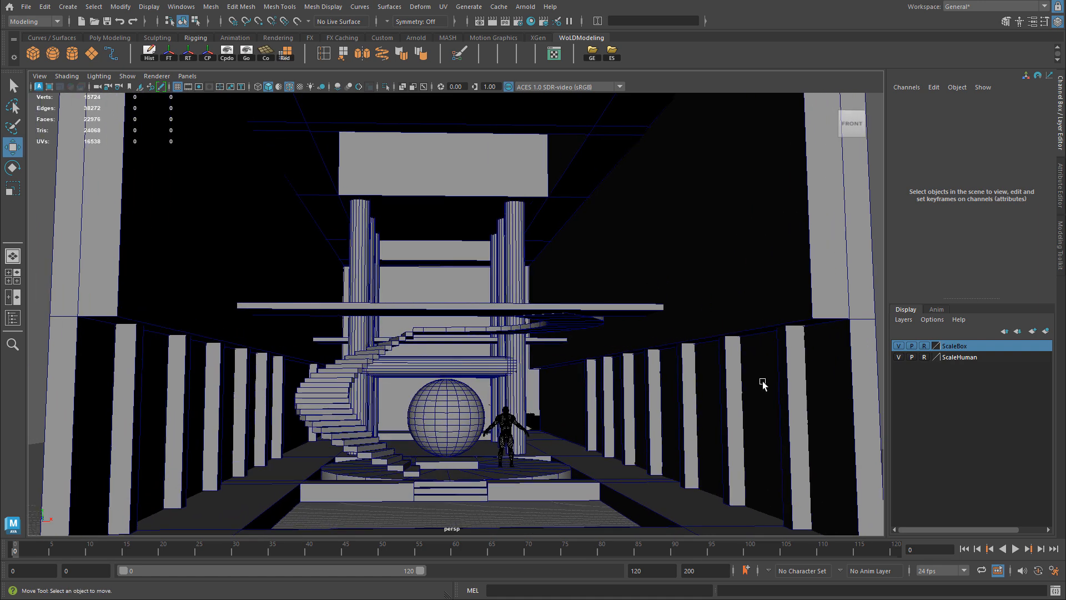
click(798, 401)
scroll(739, 307, up, 4)
click(651, 266)
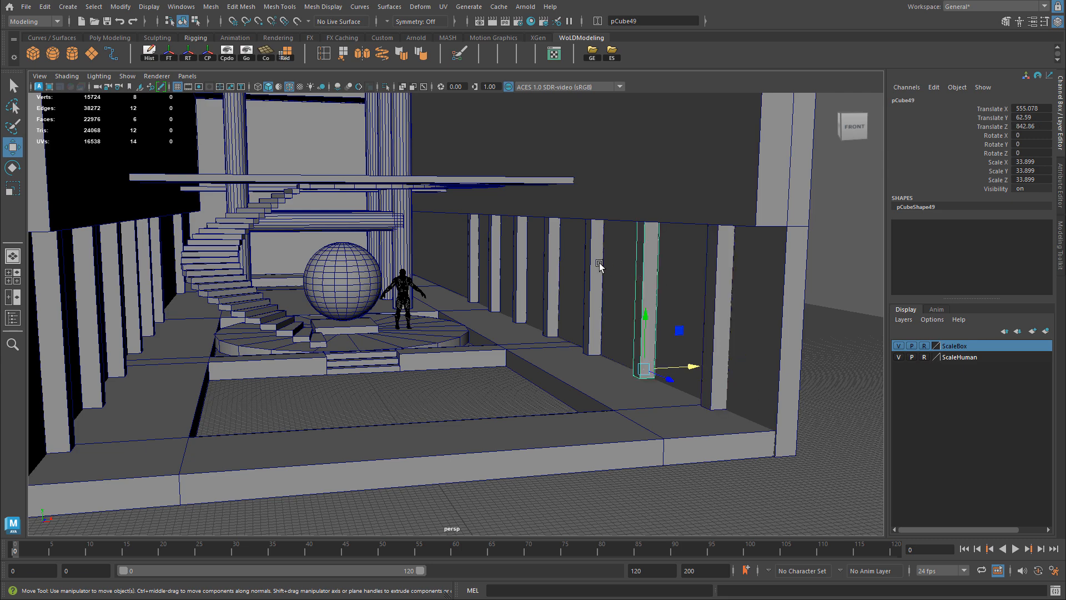
click(553, 258)
alt+drag(589, 294, 541, 279)
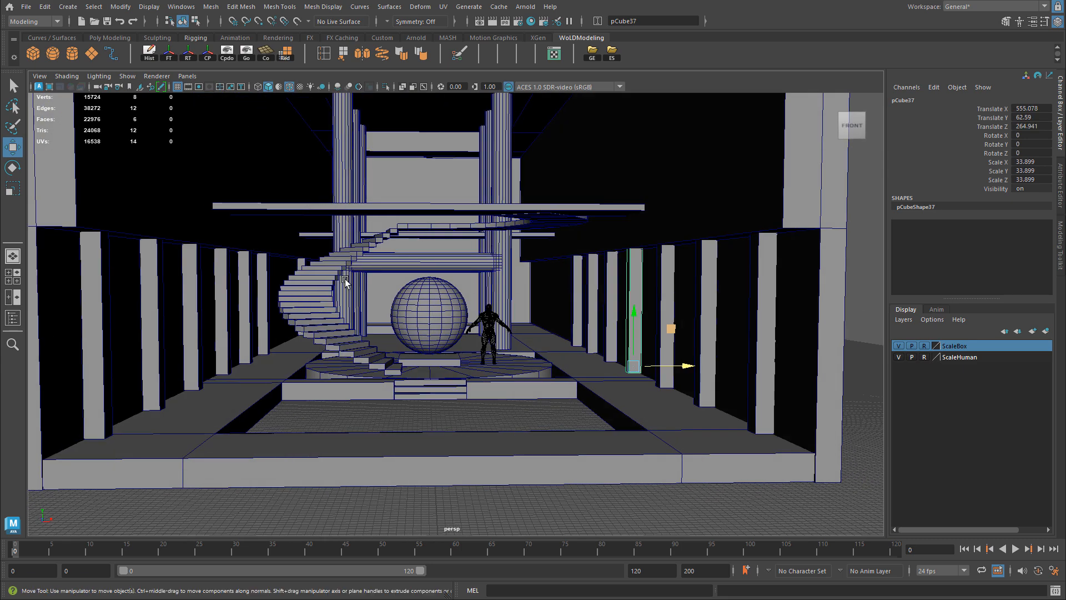
scroll(340, 277, up, 2)
click(208, 268)
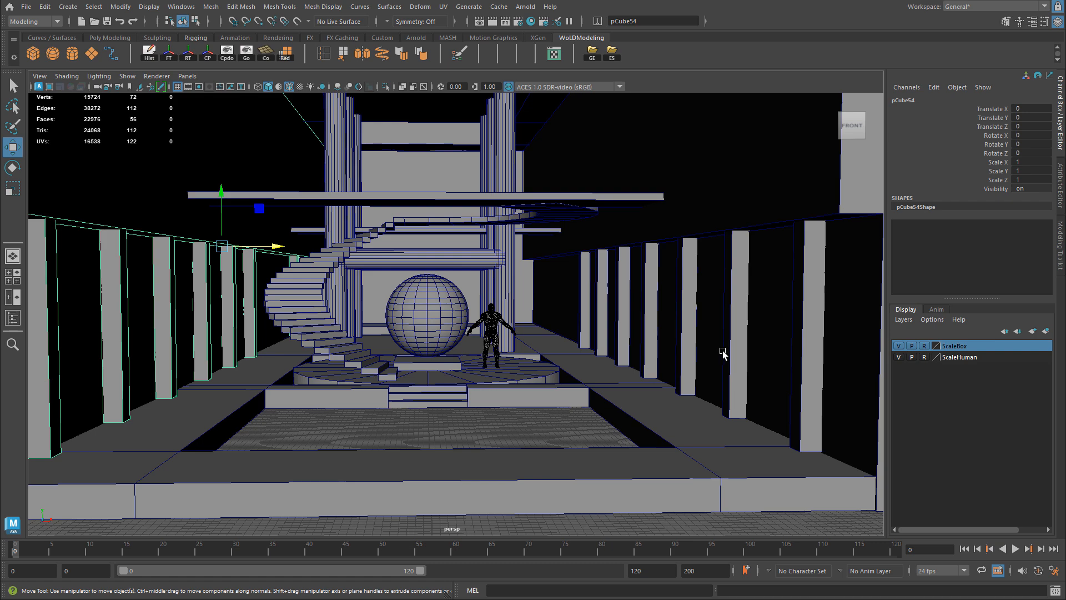
- Select the large flat wall panel of the blockout building and set its Translate X to 0
alt+right_drag(724, 351, 358, 303)
click(255, 275)
alt+drag(383, 292, 702, 283)
click(1031, 108)
text(0)
key(Return)
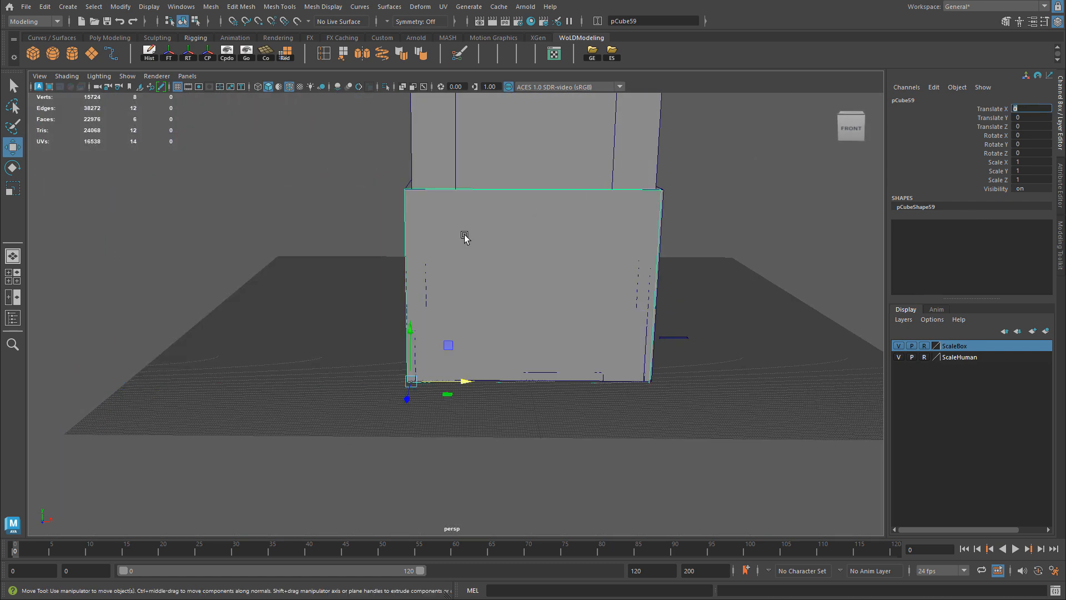
- Select all the meshes of the blockout building together
scroll(467, 233, down, 3)
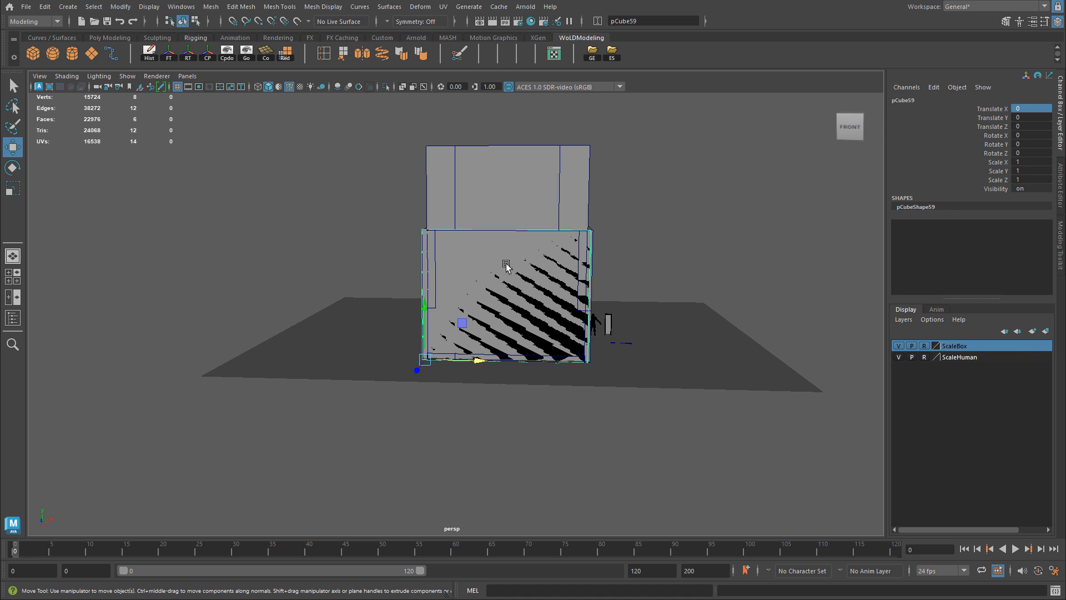
drag(332, 106, 599, 428)
key(f)
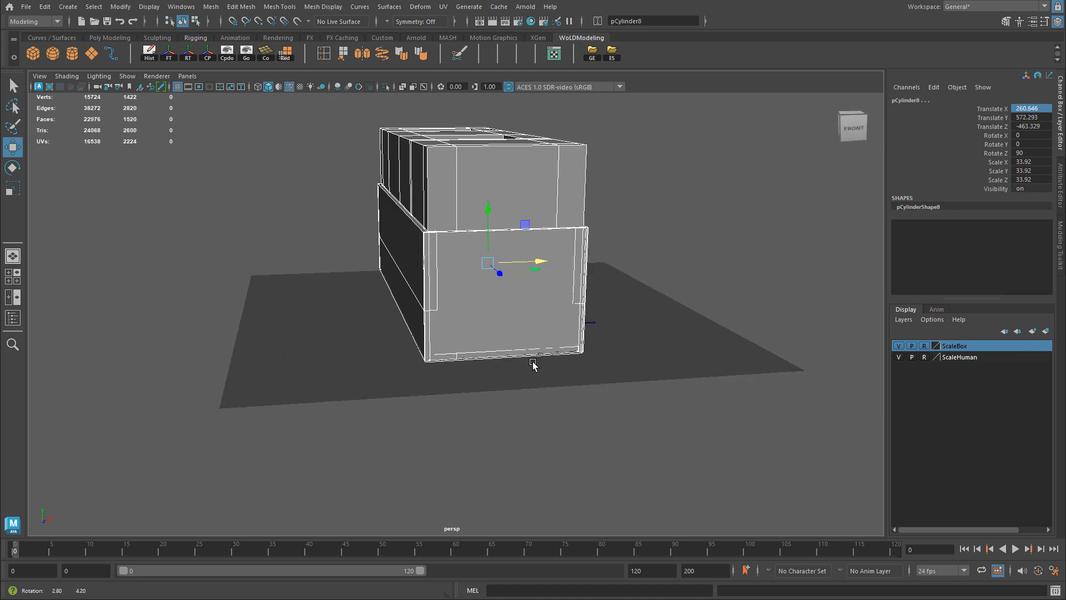
- Export the selected meshes as FBX to the ExportedMeshes folder, overwriting scene_test.fbx
click(25, 7)
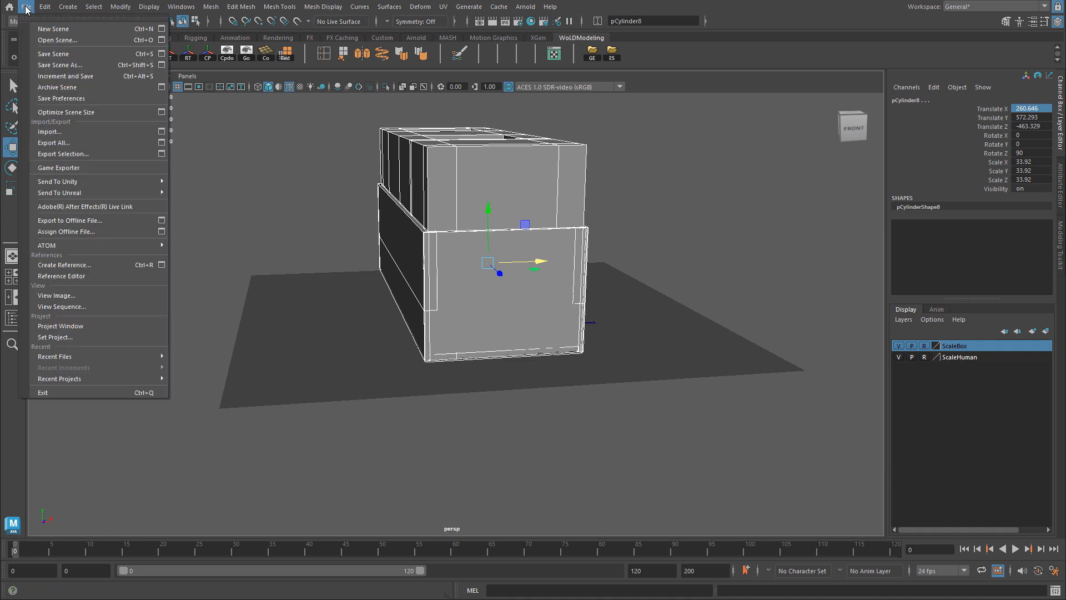
click(79, 154)
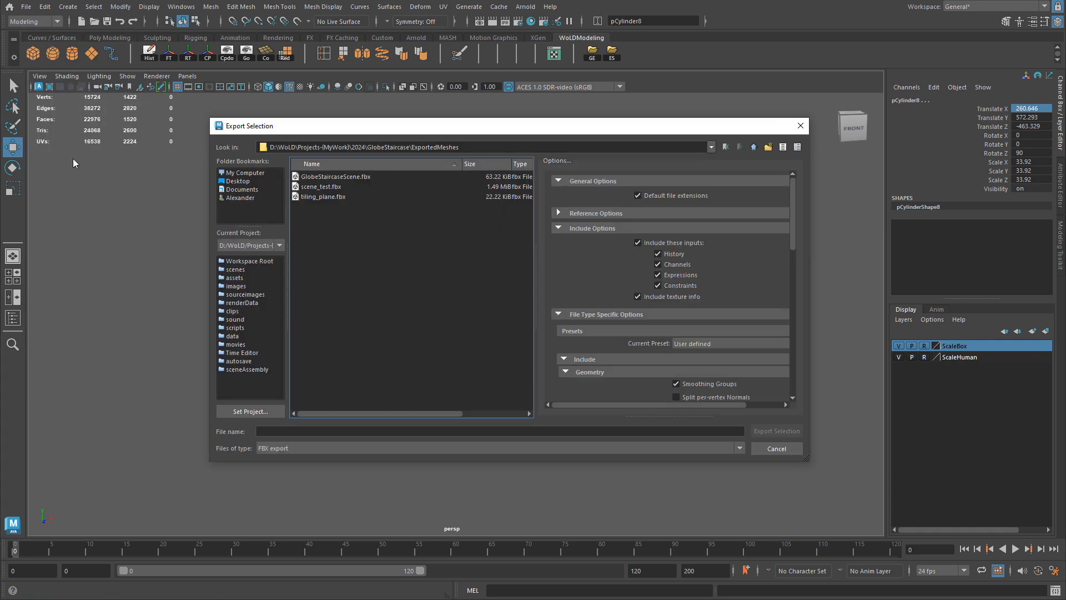
click(273, 448)
click(294, 449)
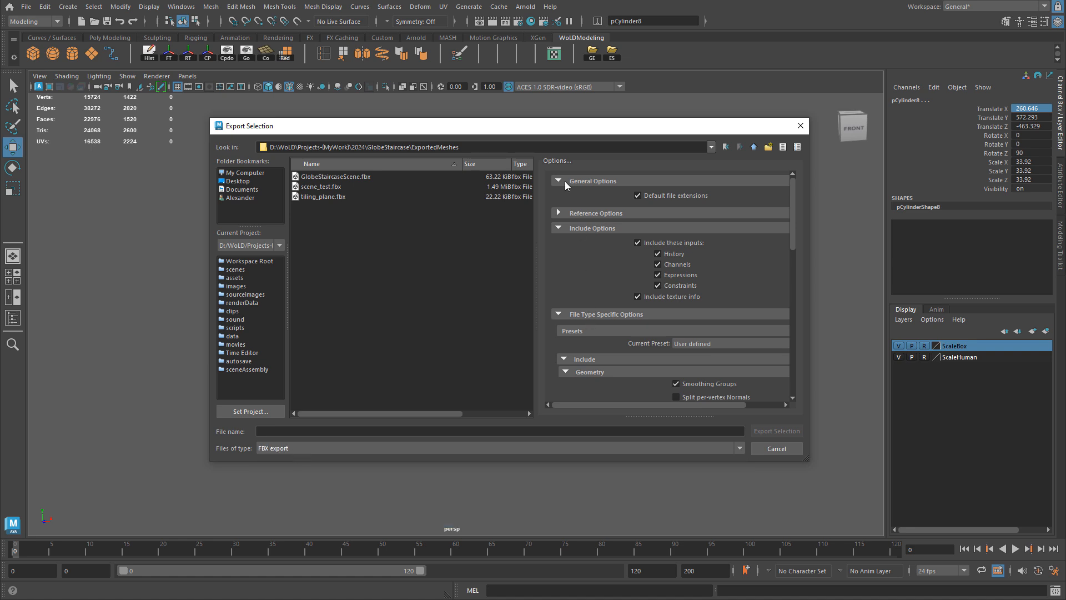
click(319, 187)
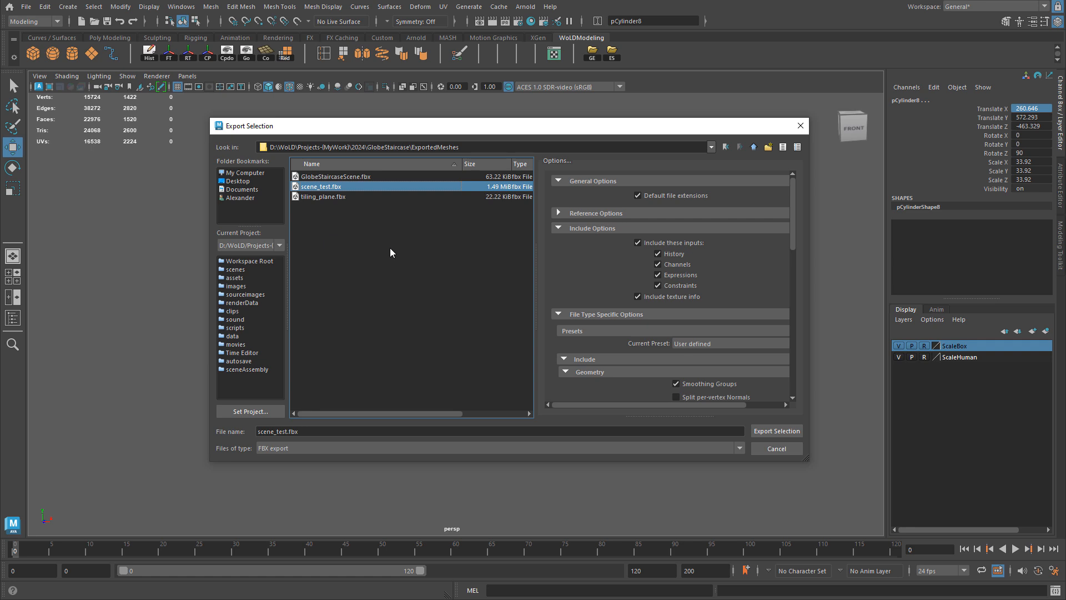
scroll(664, 267, down, 5)
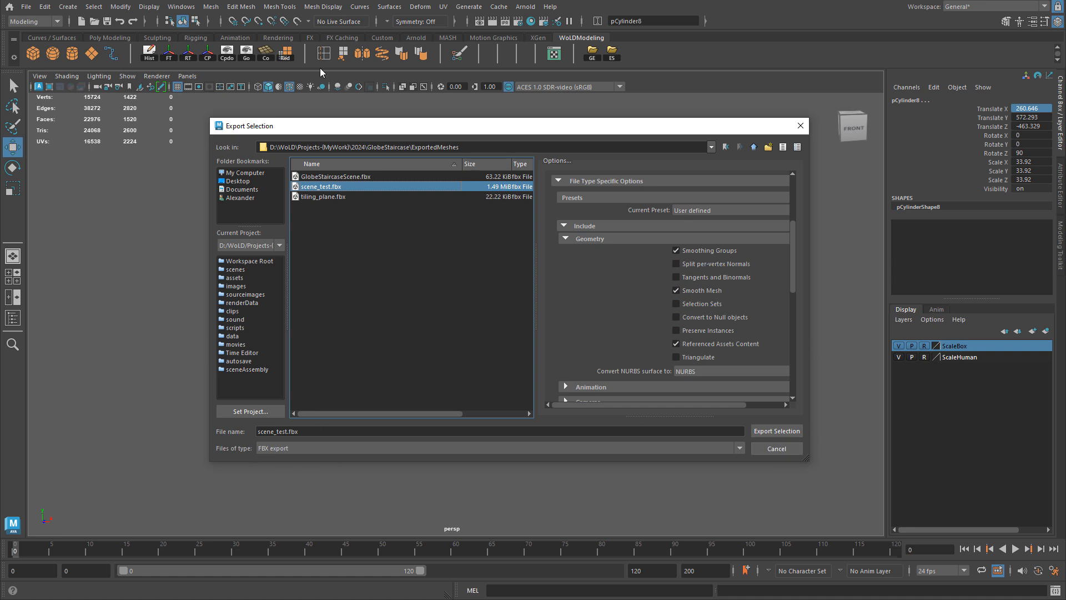
click(772, 432)
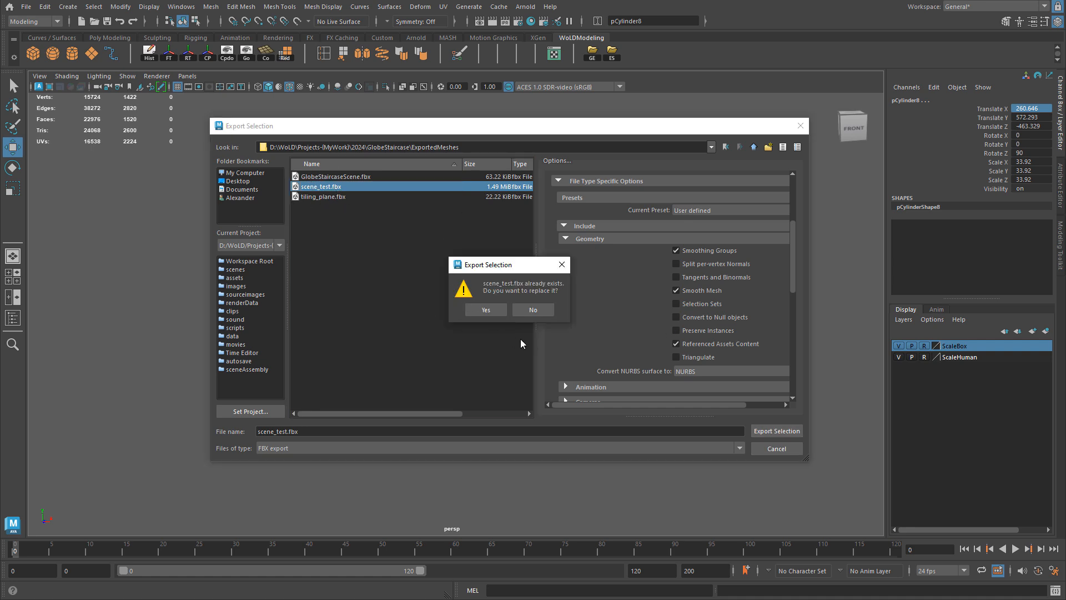
click(485, 309)
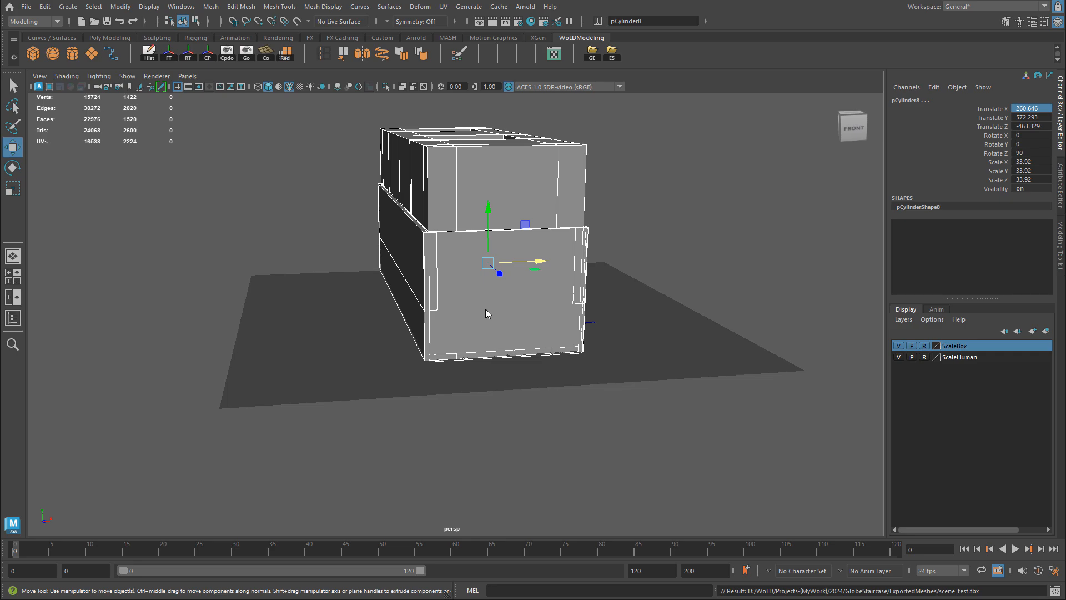
- Switch to Unreal Engine and create a new level from the Basic template
key(alt+Tab)
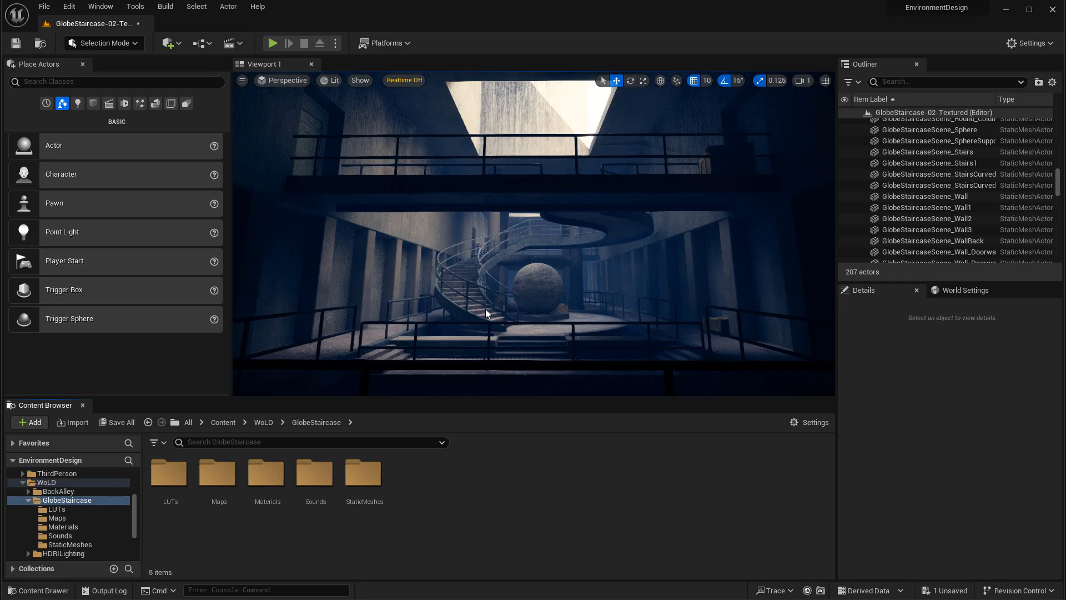
click(44, 6)
click(72, 37)
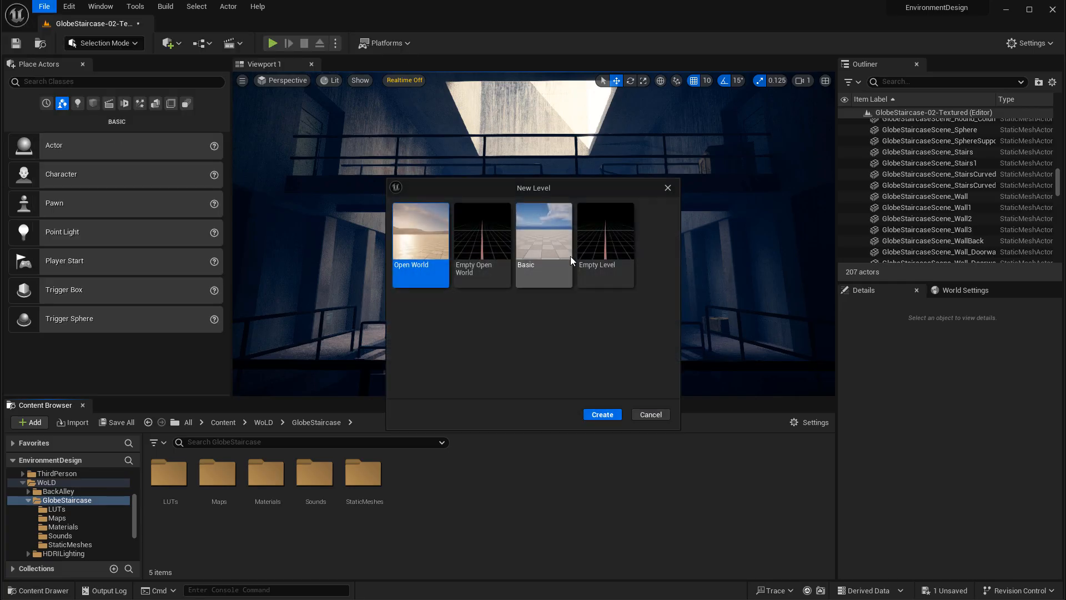
double_click(542, 239)
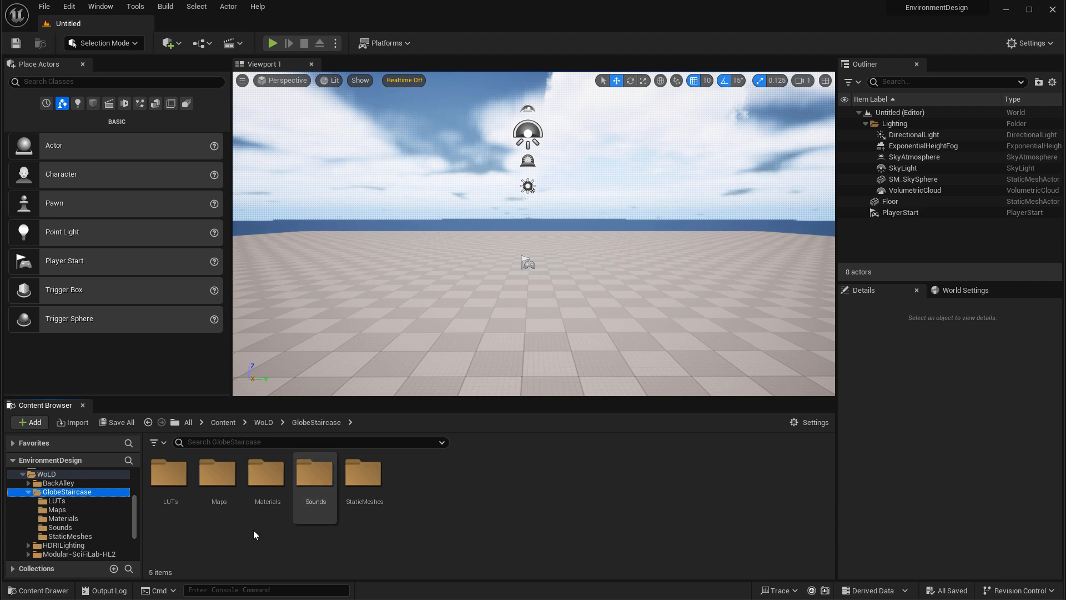
- Open the StaticMeshes folder inside WoLD/Tests in the project content
scroll(84, 505, down, 3)
double_click(60, 517)
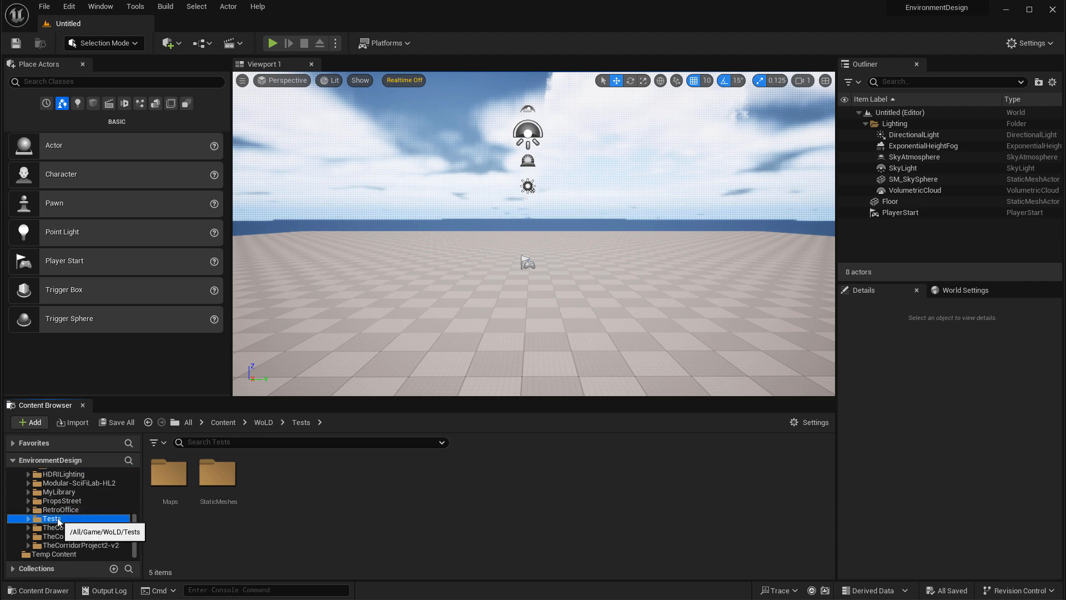
double_click(222, 474)
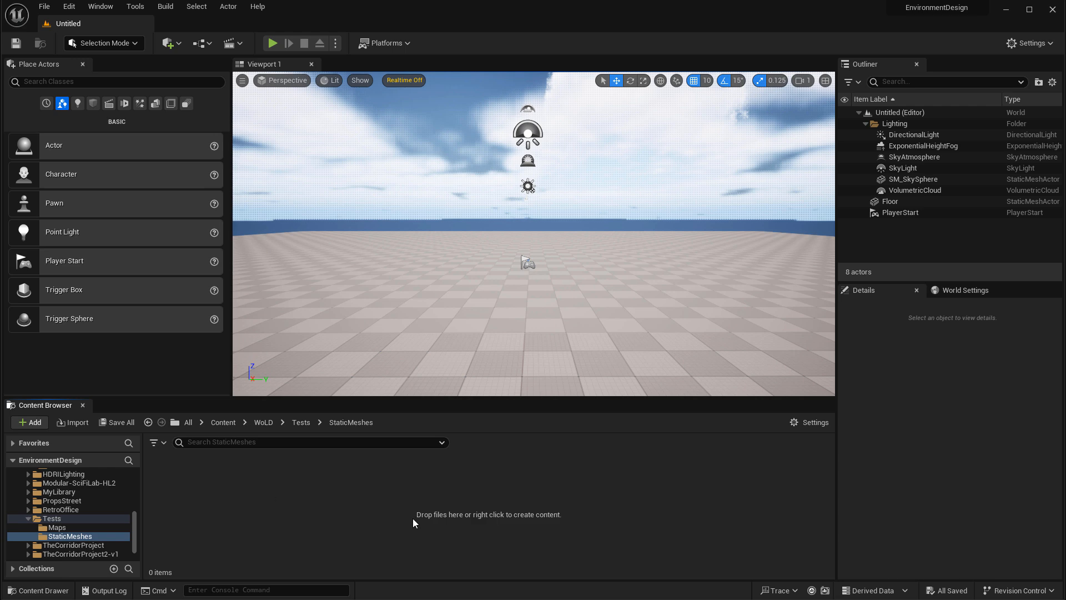
scroll(81, 528, up, 3)
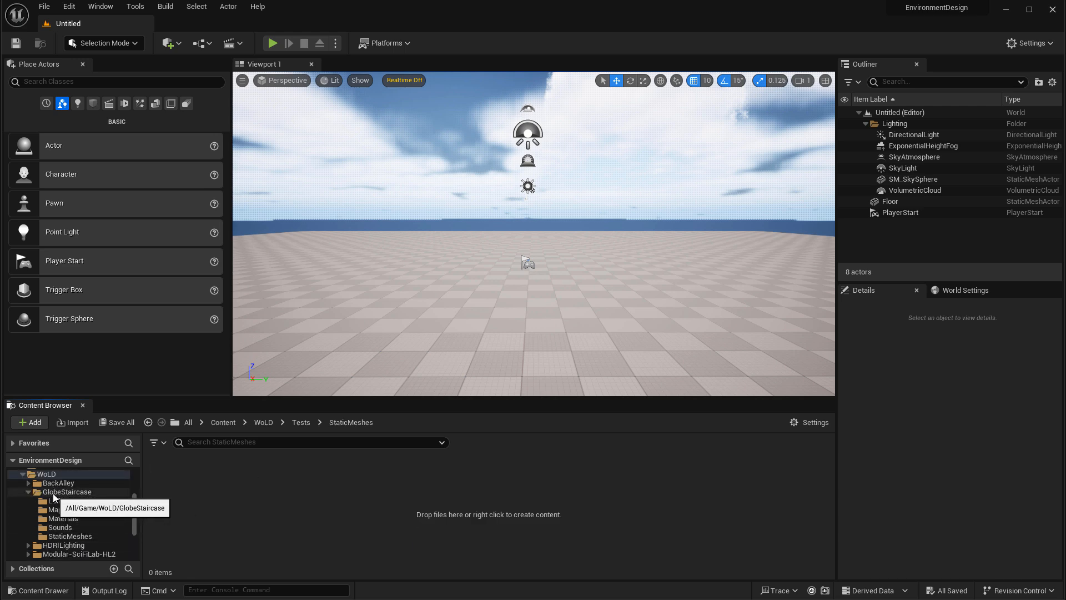
click(53, 493)
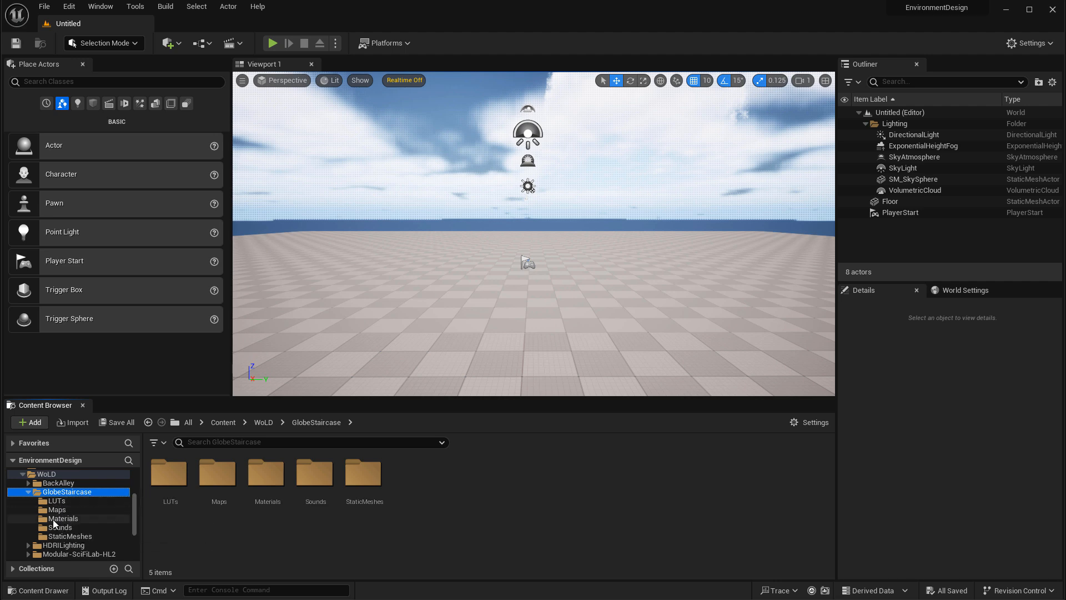
scroll(74, 515, down, 3)
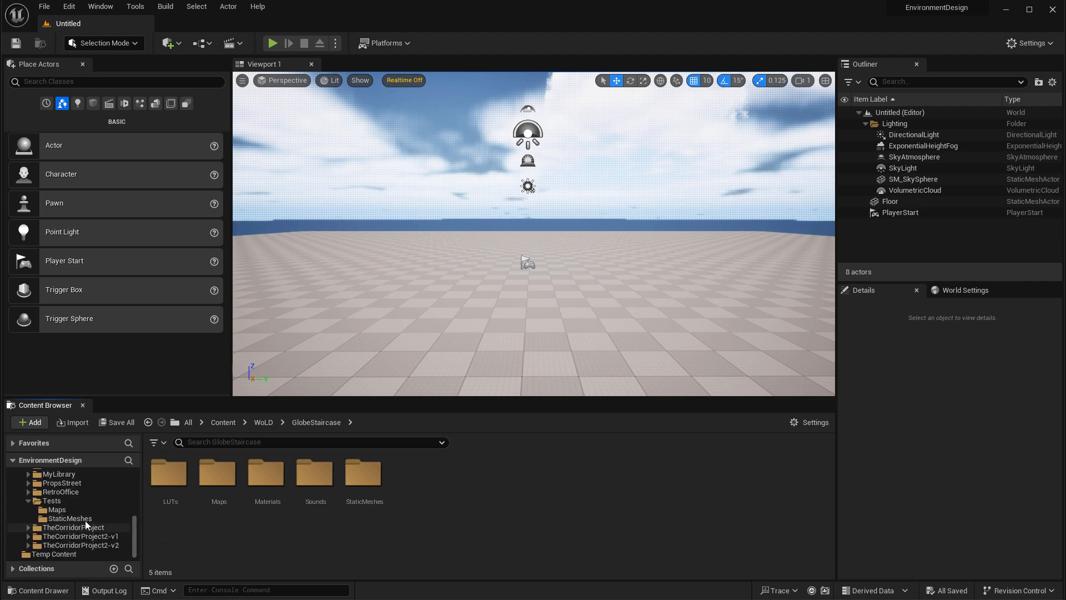
click(74, 516)
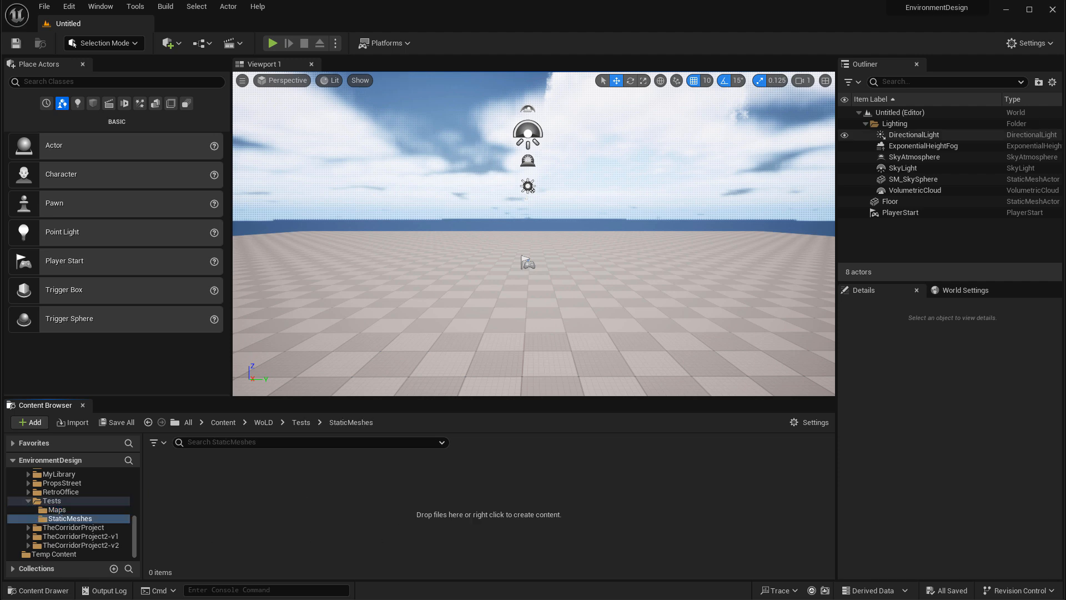
- Import scene_test.fbx from the ExportedMeshes folder into Tests/StaticMeshes as separate meshes with Combine Meshes off, and dismiss the message log
key(alt+Tab)
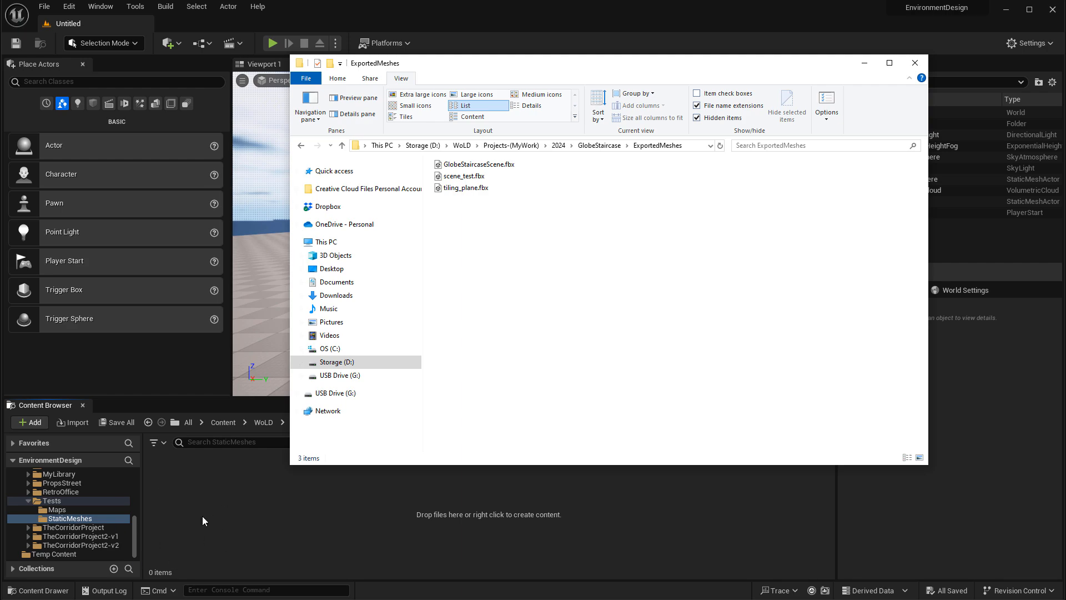
key(alt+Tab)
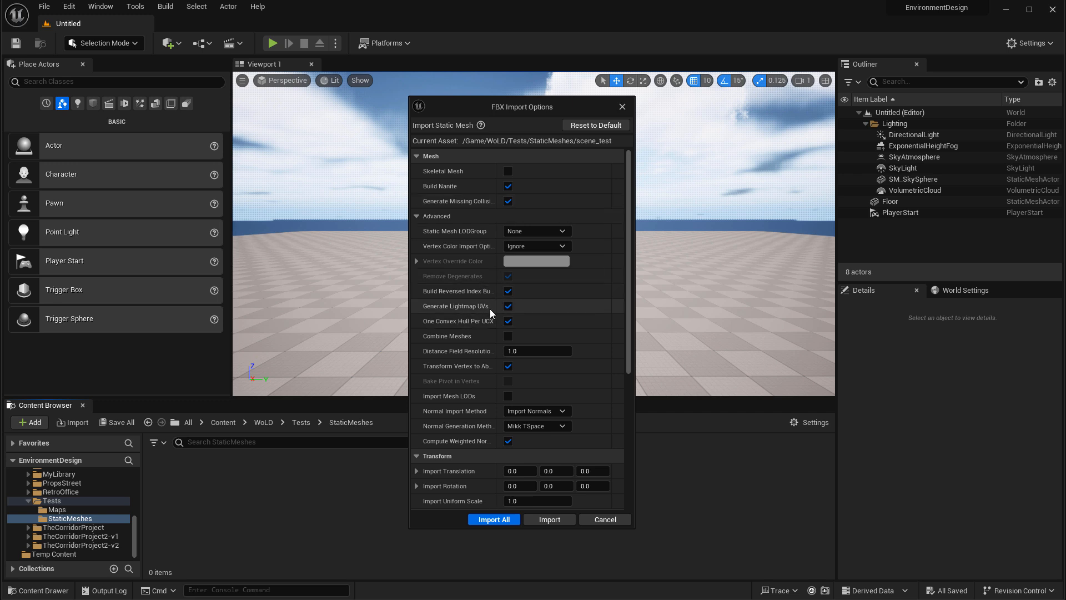
drag(496, 309, 505, 310)
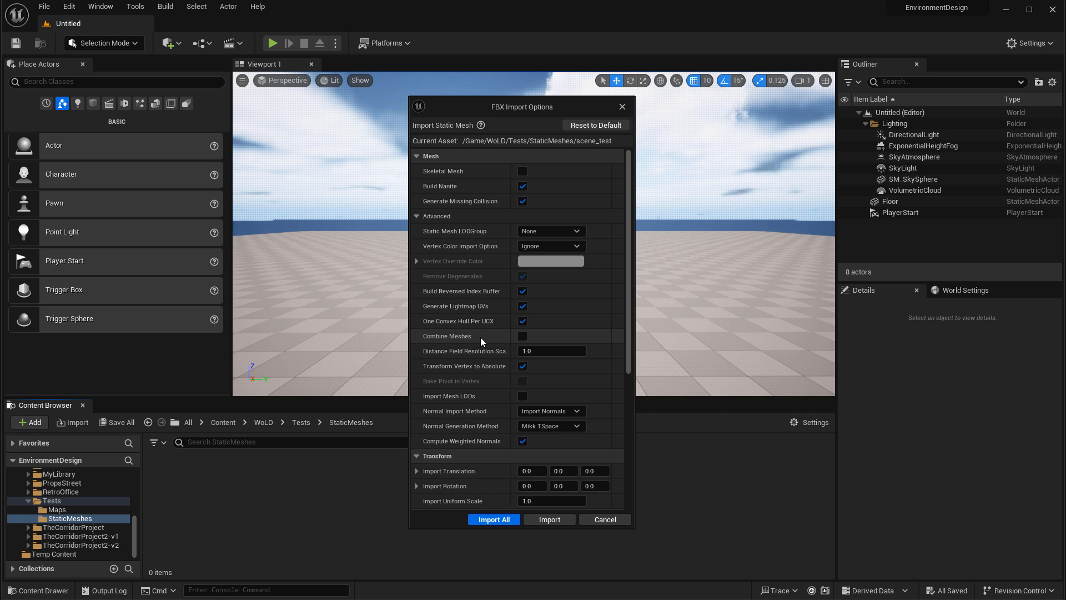
click(522, 337)
scroll(524, 339, down, 8)
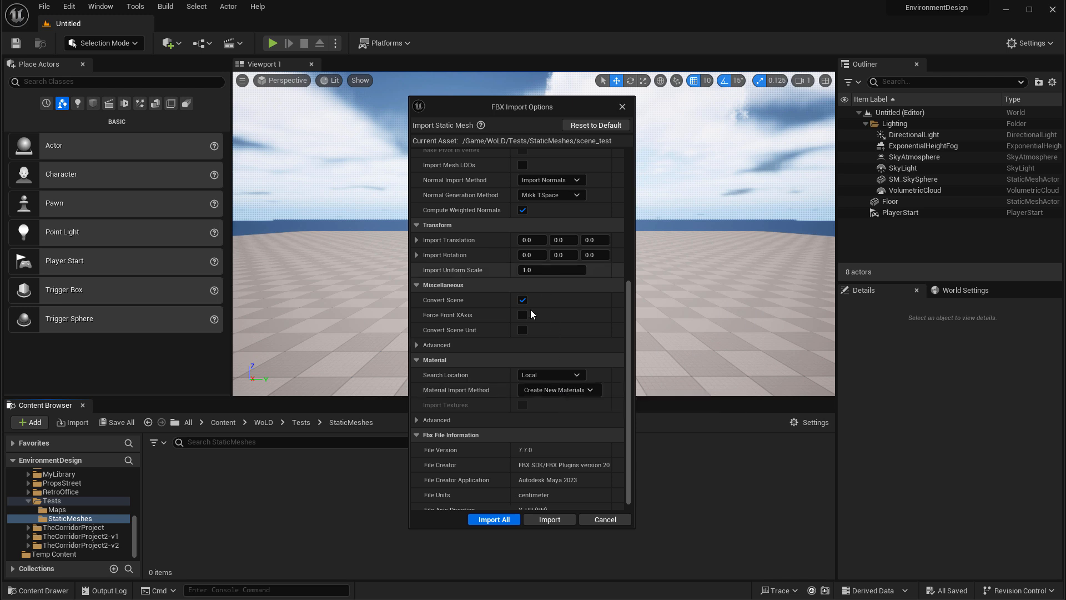
click(509, 518)
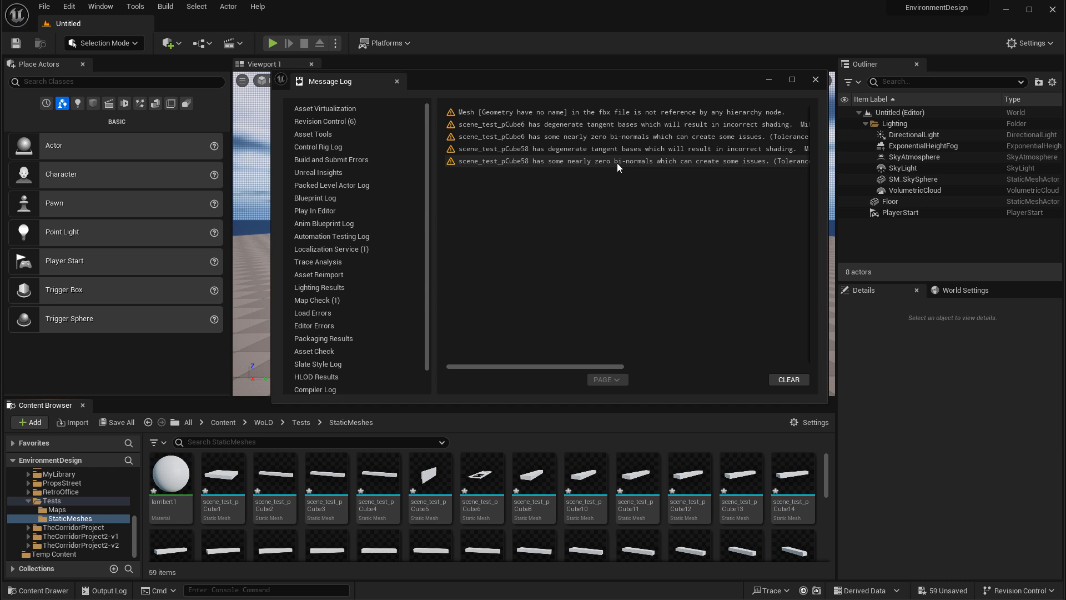
click(815, 80)
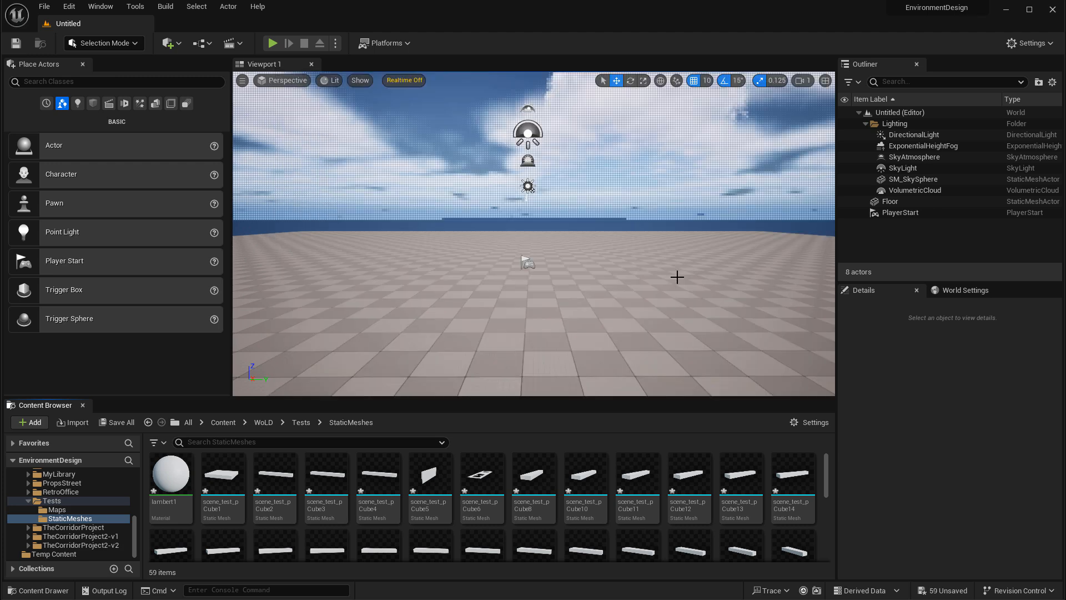
- Look through the imported scene_test static meshes and examine their asset details
scroll(426, 483, down, 4)
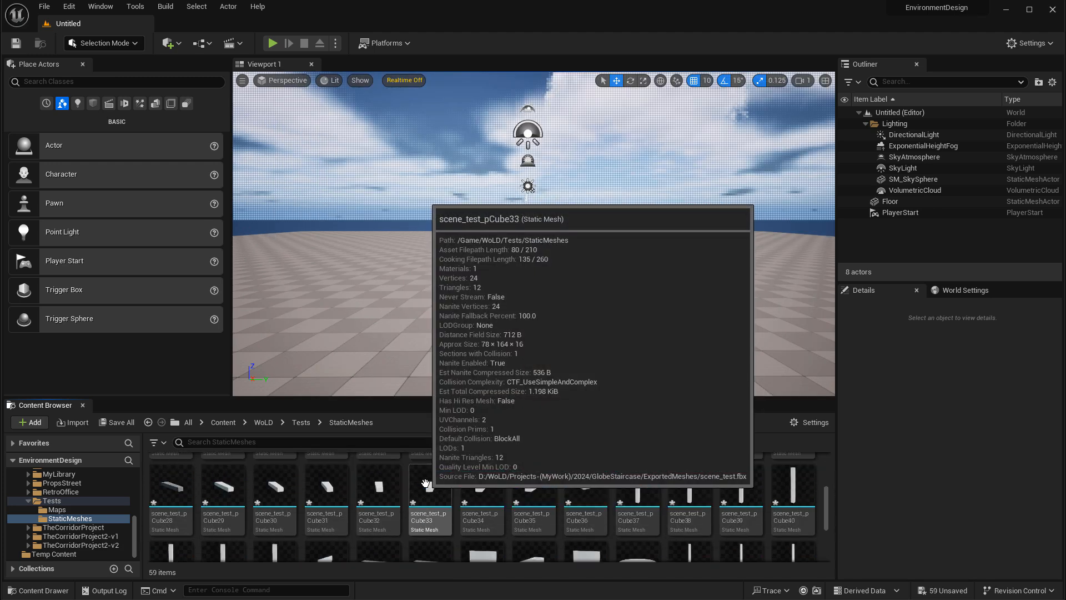
scroll(426, 483, up, 4)
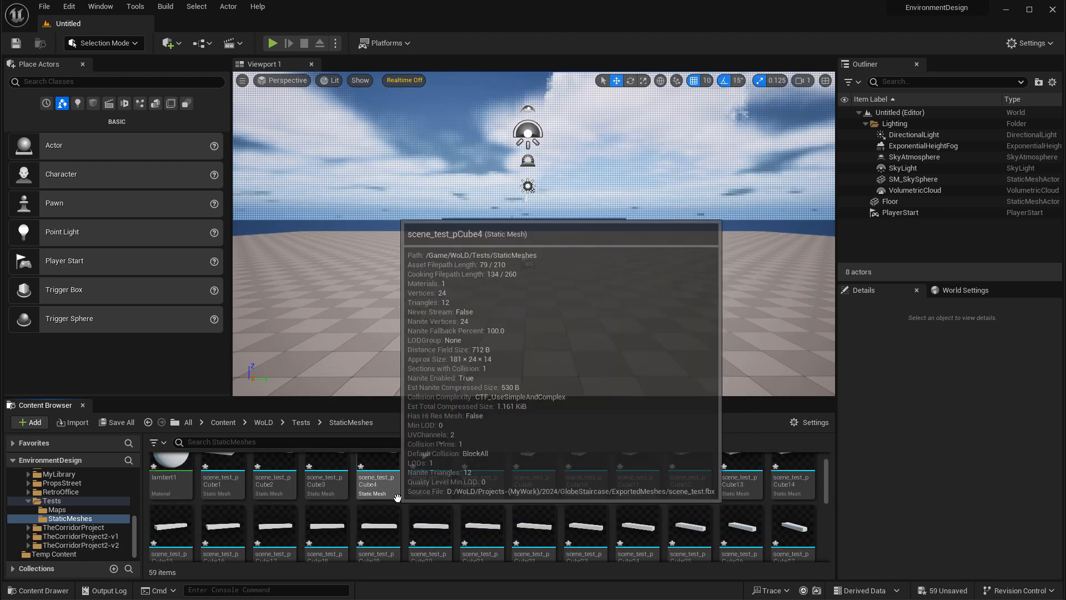
mouse_move(432, 485)
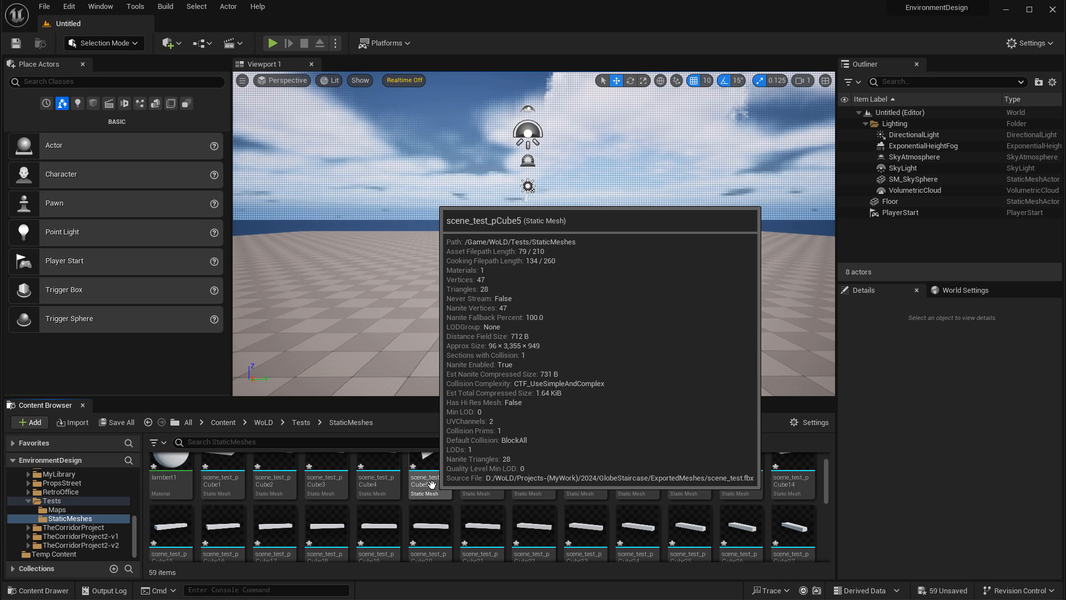
mouse_move(532, 484)
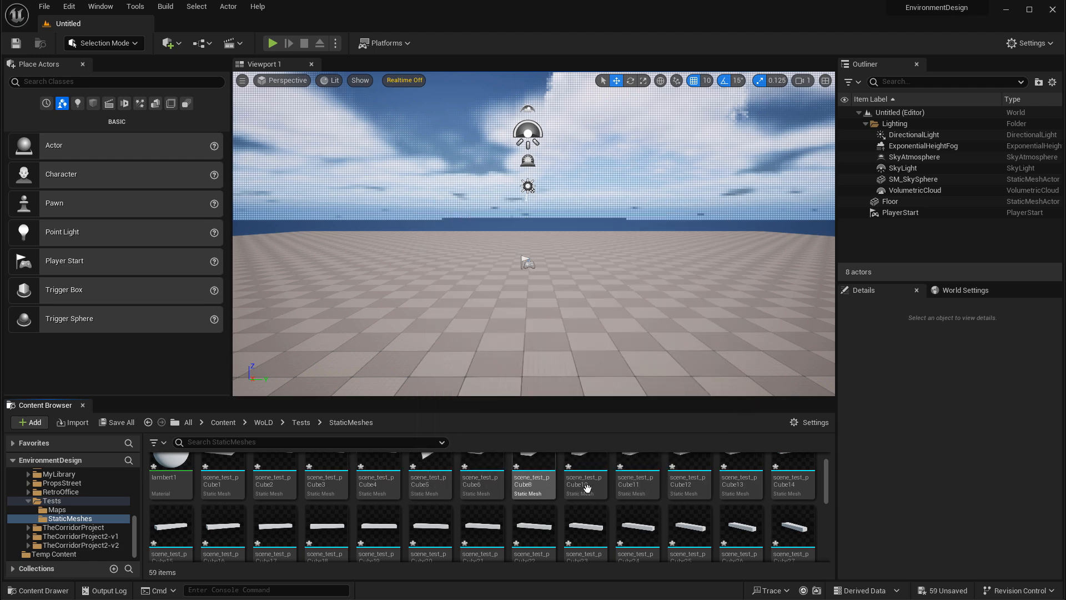
mouse_move(571, 482)
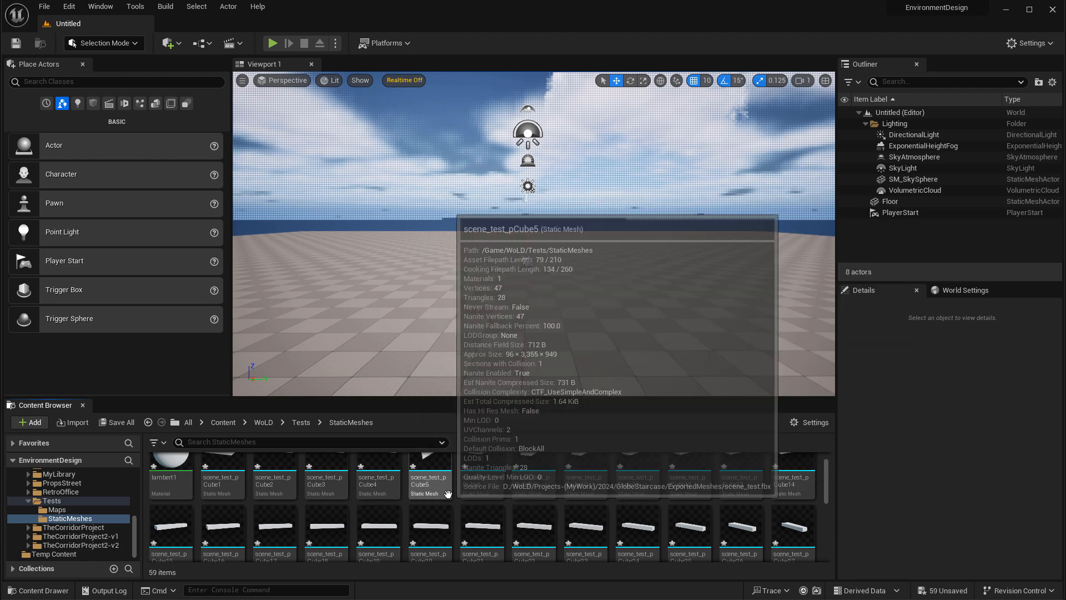
scroll(328, 527, down, 2)
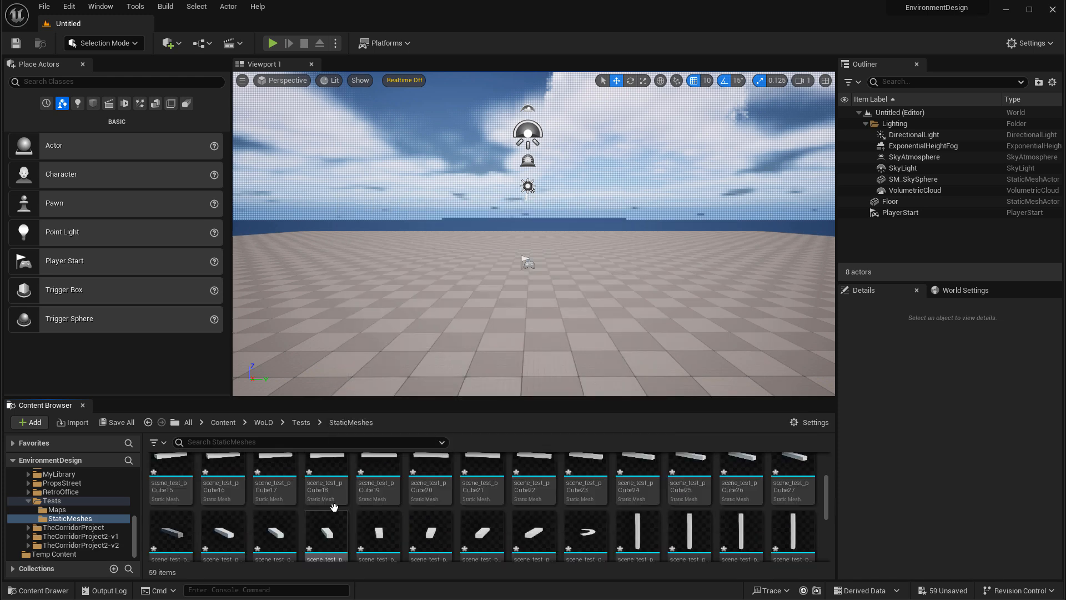
mouse_move(384, 491)
scroll(384, 491, up, 4)
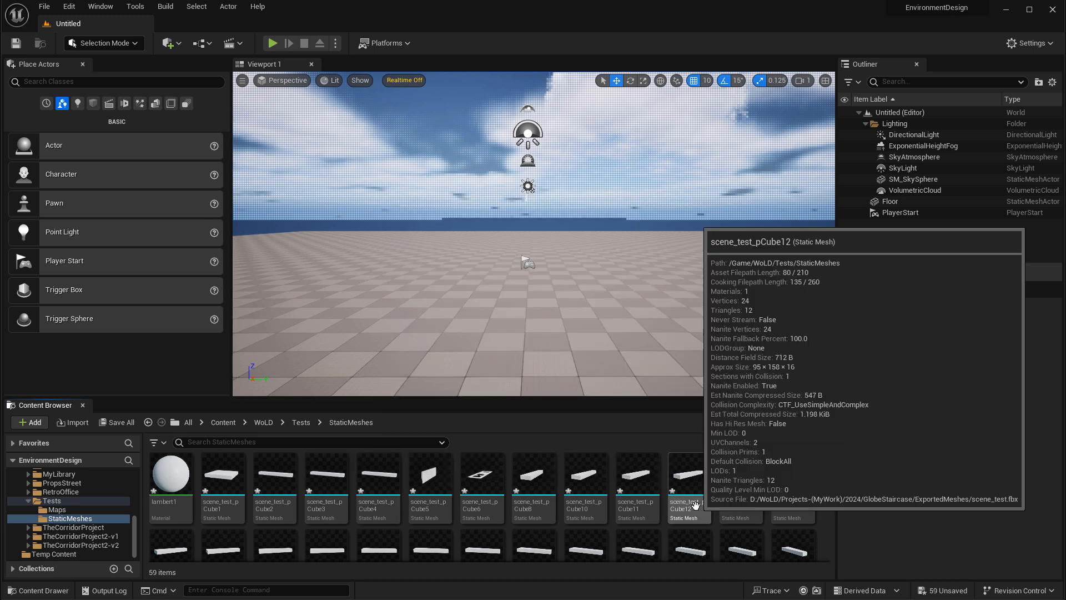
mouse_move(609, 497)
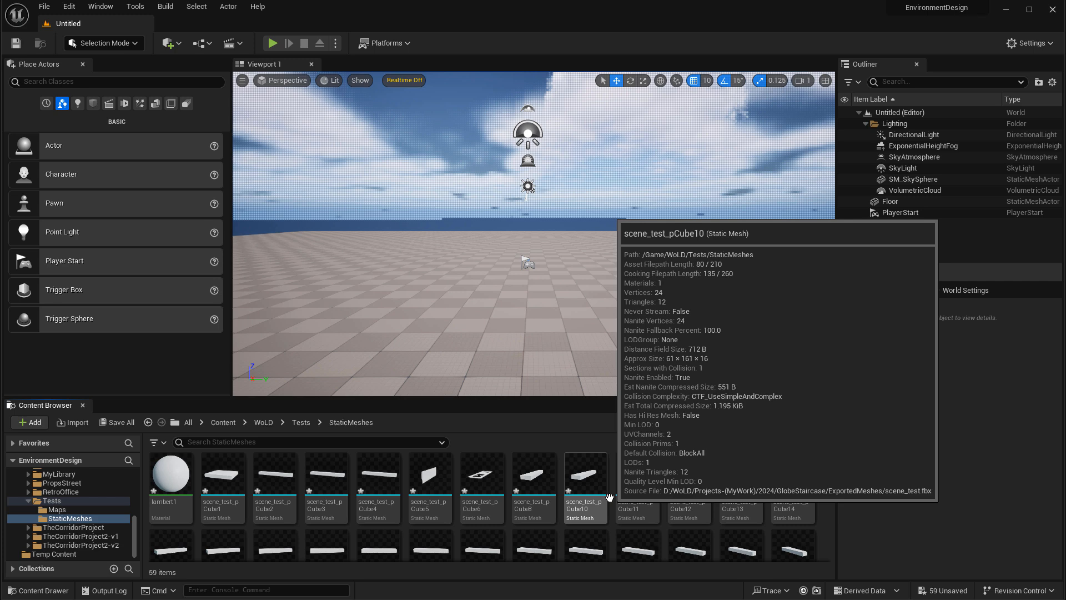
- Select all imported static meshes from scene_test_pCube1 through scene_test_pSphere1, leaving out the lambert1 material
click(222, 481)
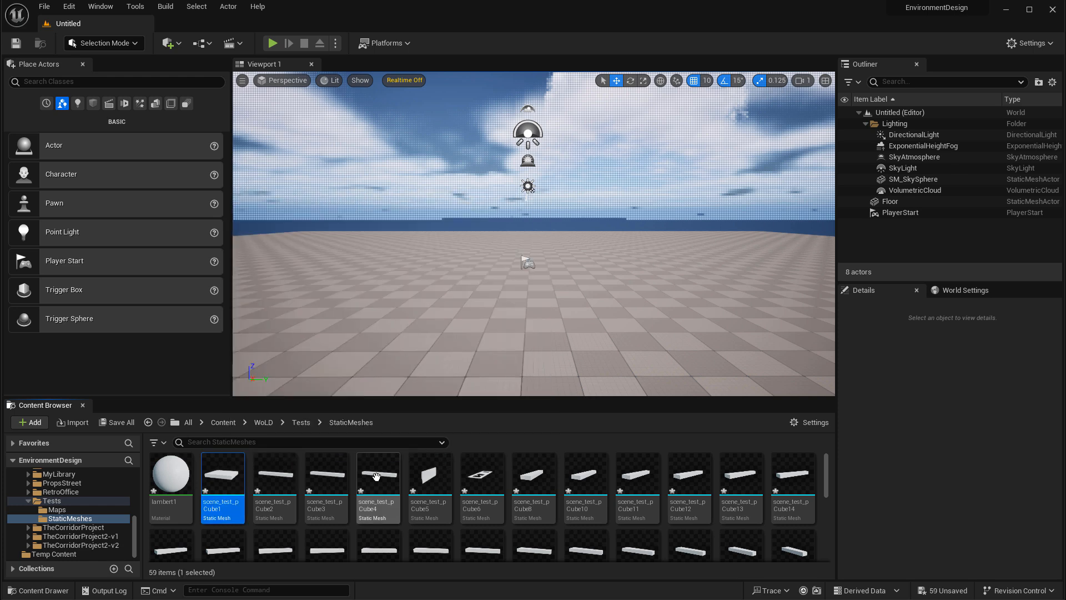
scroll(436, 509, down, 5)
shift+click(437, 509)
mouse_move(500, 532)
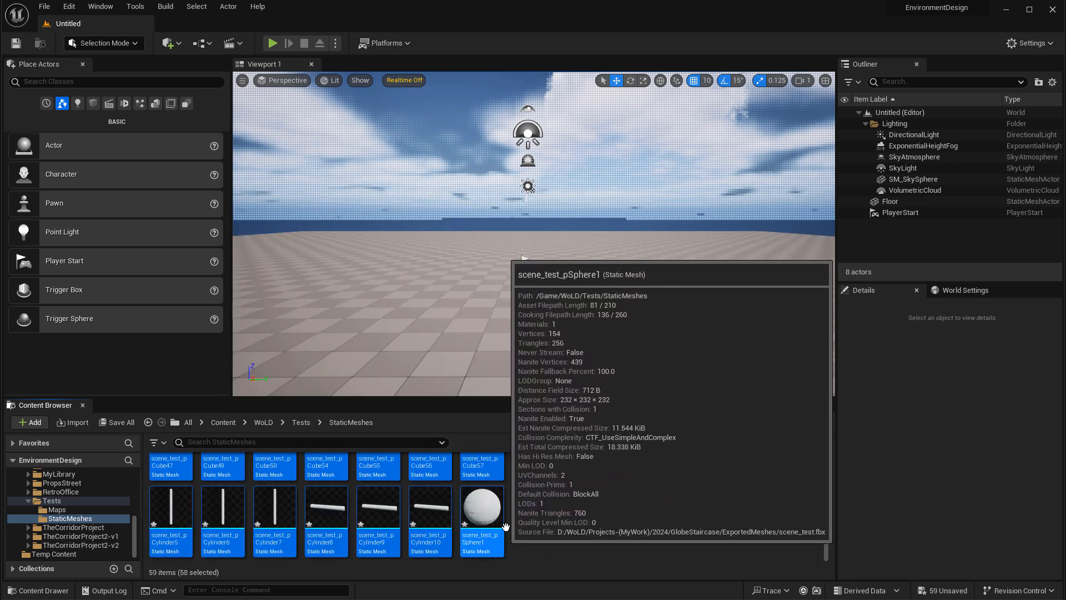
shift+click(496, 530)
scroll(527, 524, up, 5)
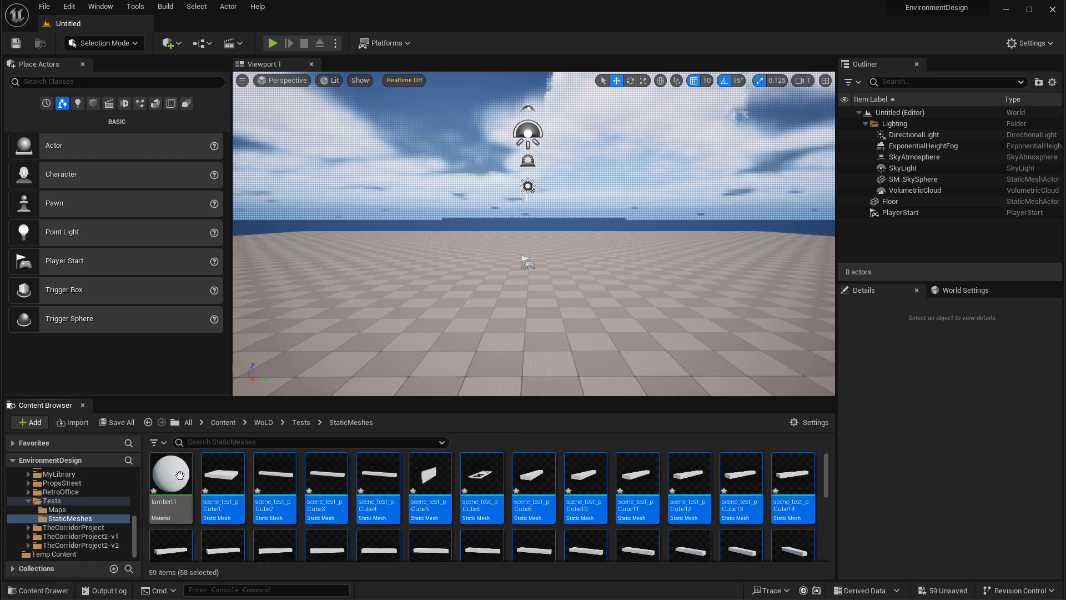
- Place all the selected scene_test static meshes together into the level
mouse_move(179, 472)
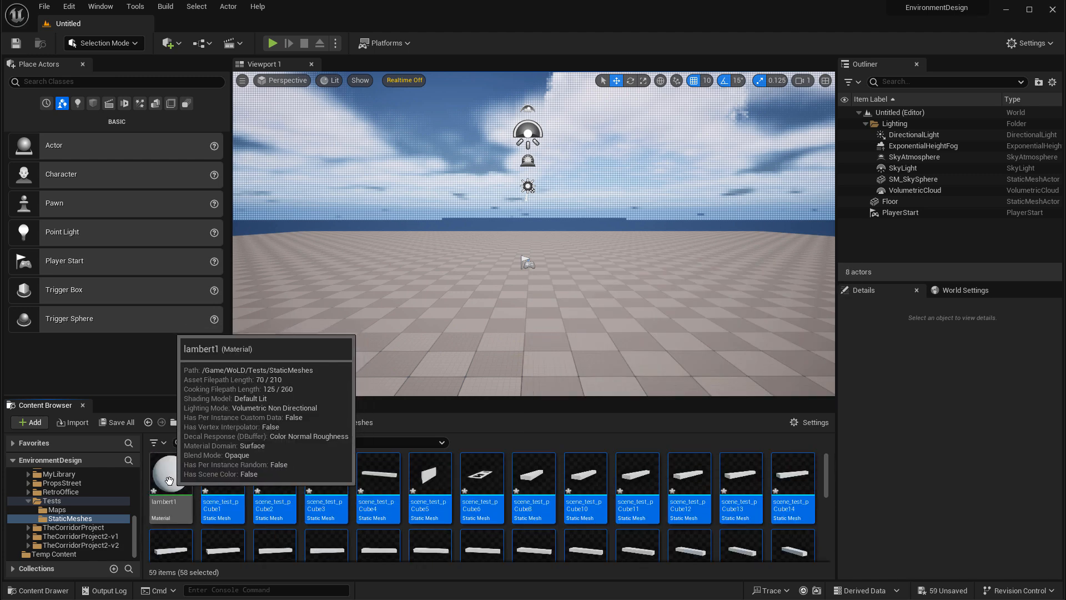
mouse_move(429, 481)
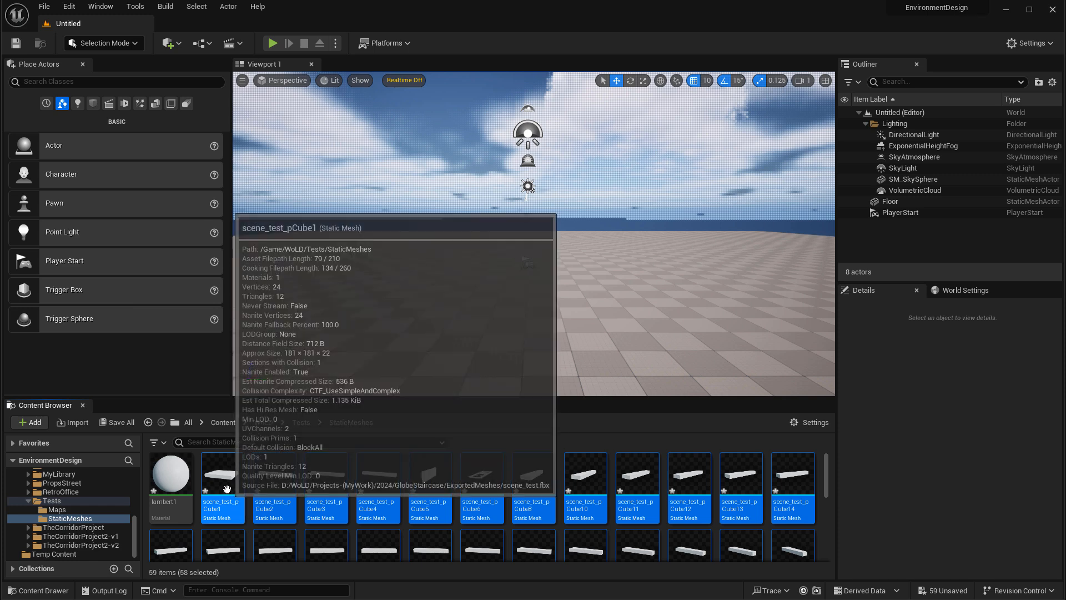
drag(244, 466, 552, 281)
mouse_move(655, 309)
right_down()
mouse_move(555, 294)
mouse_move(494, 300)
mouse_move(488, 244)
mouse_move(488, 288)
mouse_move(656, 310)
right_up()
key(w)
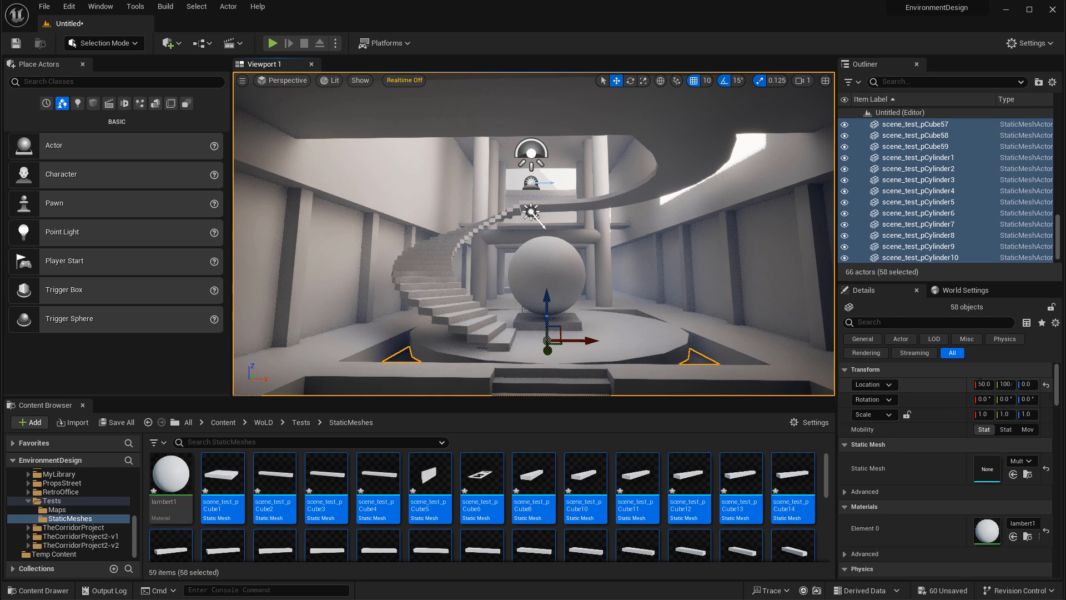
- Set the X and Y location of all the placed meshes to 0 so they sit at the world origin
click(983, 383)
text(0)
key(Tab)
text(0)
key(Tab)
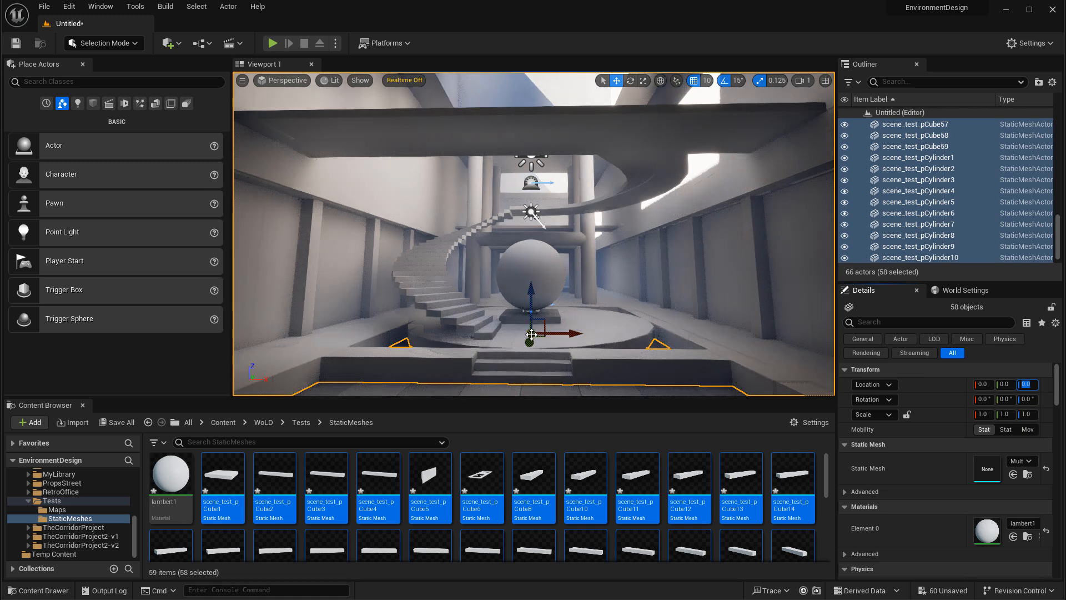
- Delete the globe sphere from the level and place the scene_test_pSphere1 mesh back in from the project content
click(534, 268)
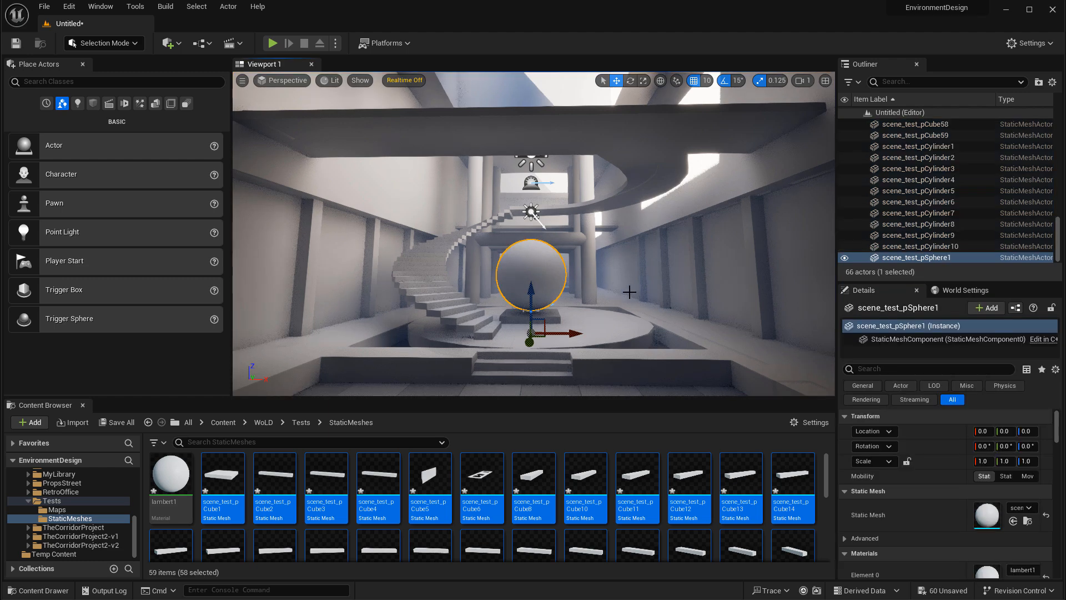
key(f)
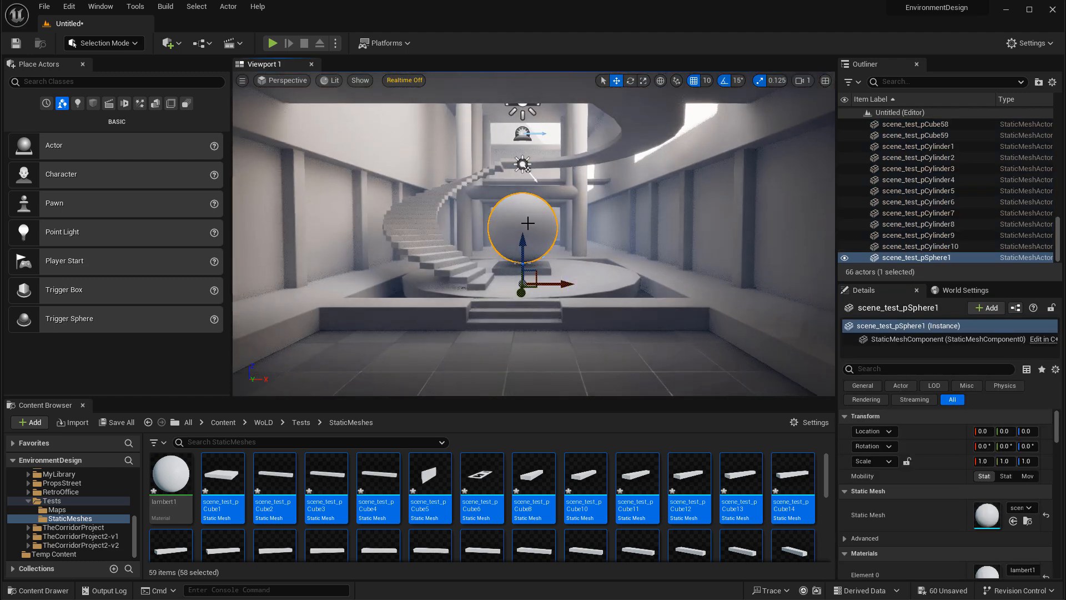
key(Delete)
right_drag(604, 292, 575, 297)
scroll(536, 484, down, 3)
scroll(589, 472, down, 3)
click(482, 506)
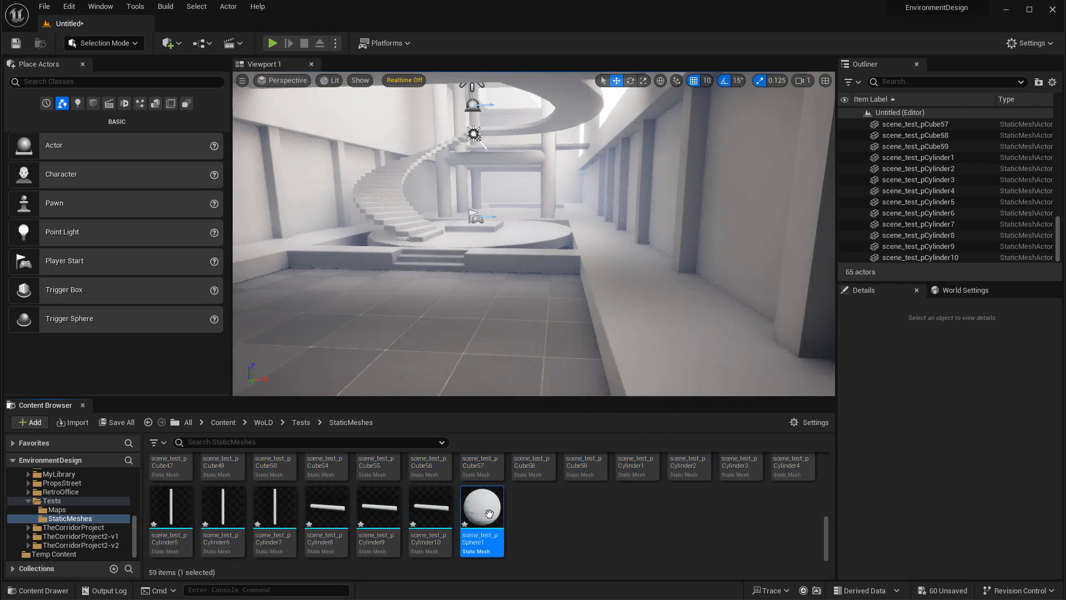
drag(482, 506, 593, 261)
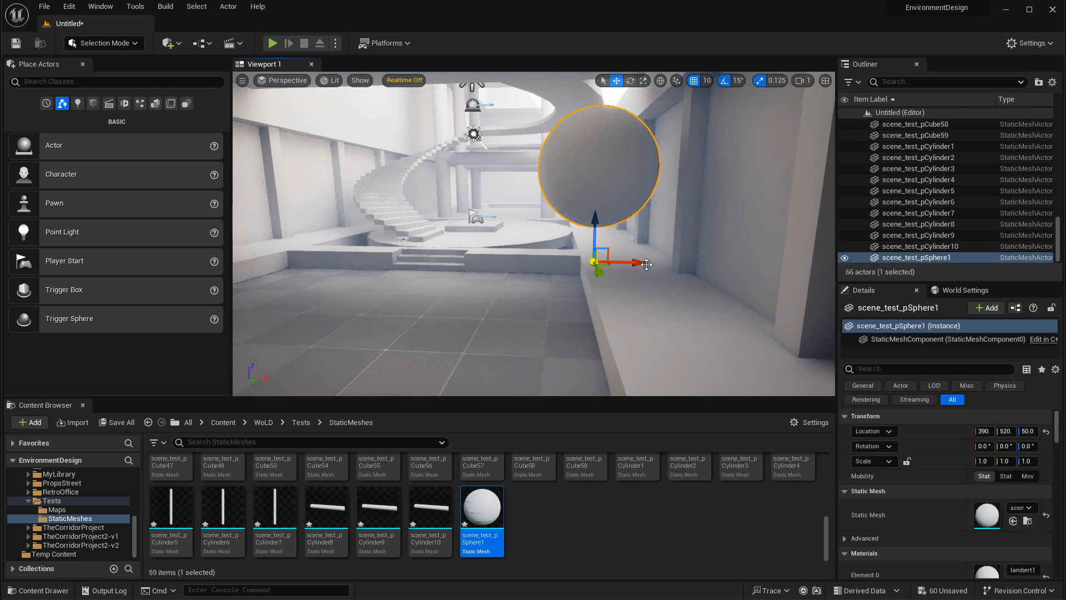
- Set the location of the placed scene_test_pSphere1 to 0, 0, 0
click(982, 431)
text(0)
click(1006, 432)
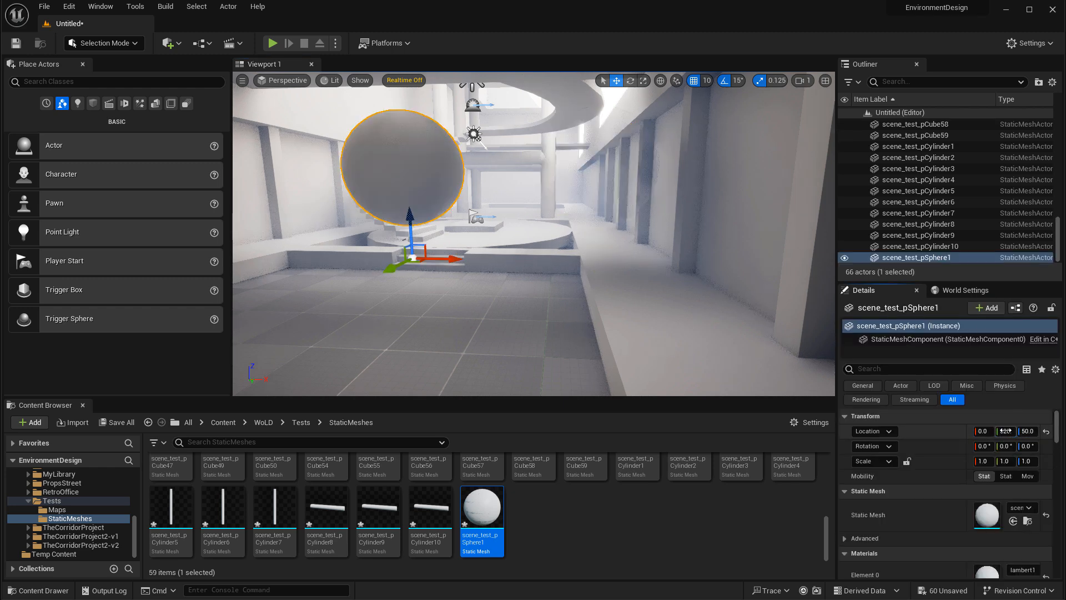
text(0)
click(1029, 432)
text(0)
key(Return)
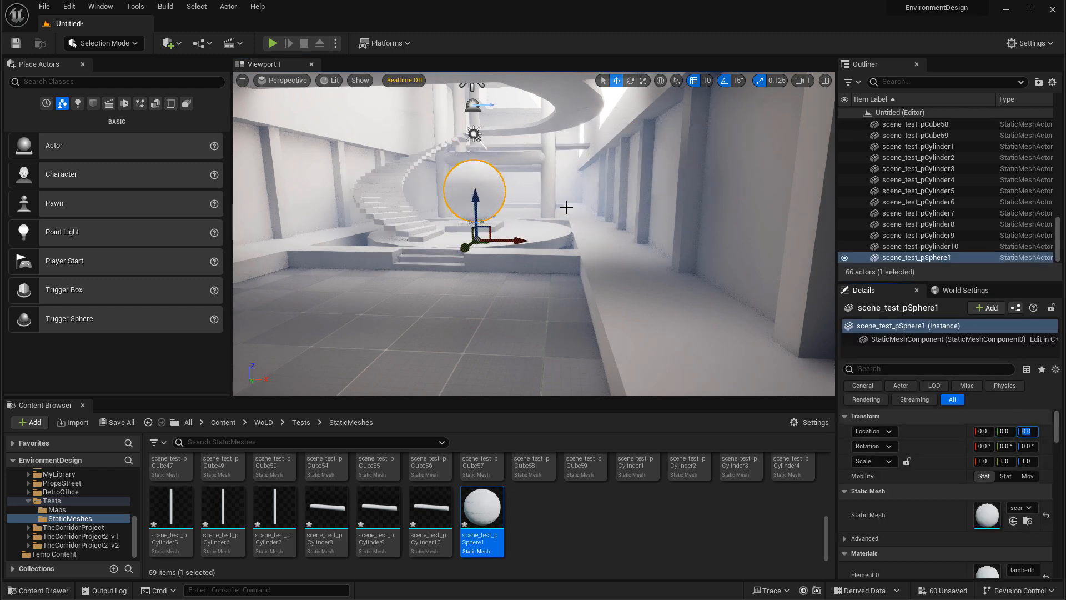
- Shift the curved walkway scene_test_pCube36 along X and reset its X location to 0
right_drag(564, 310, 541, 314)
click(577, 190)
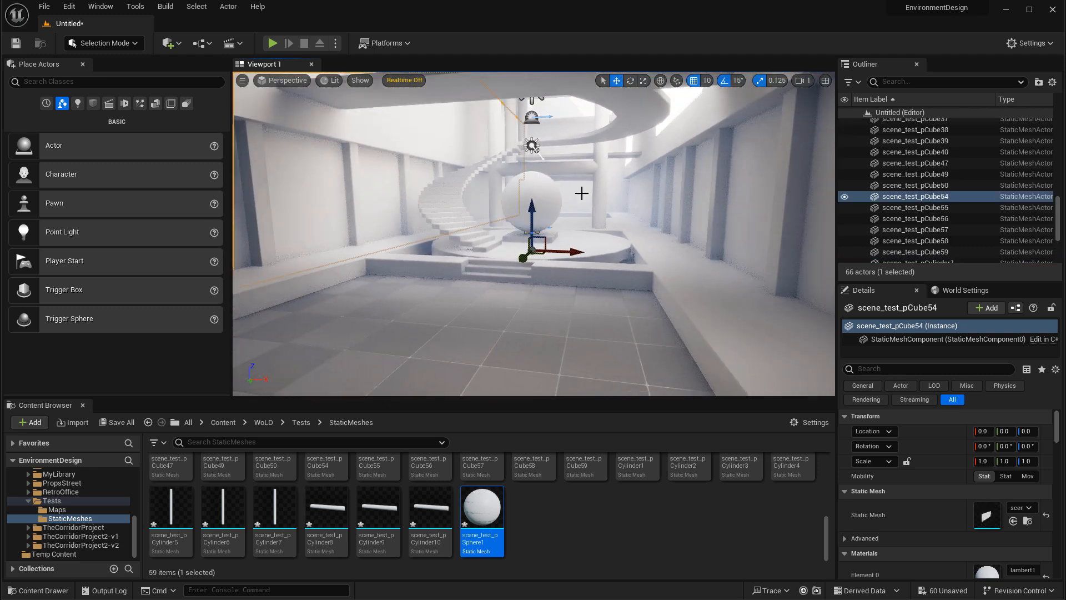
right_drag(568, 168, 564, 141)
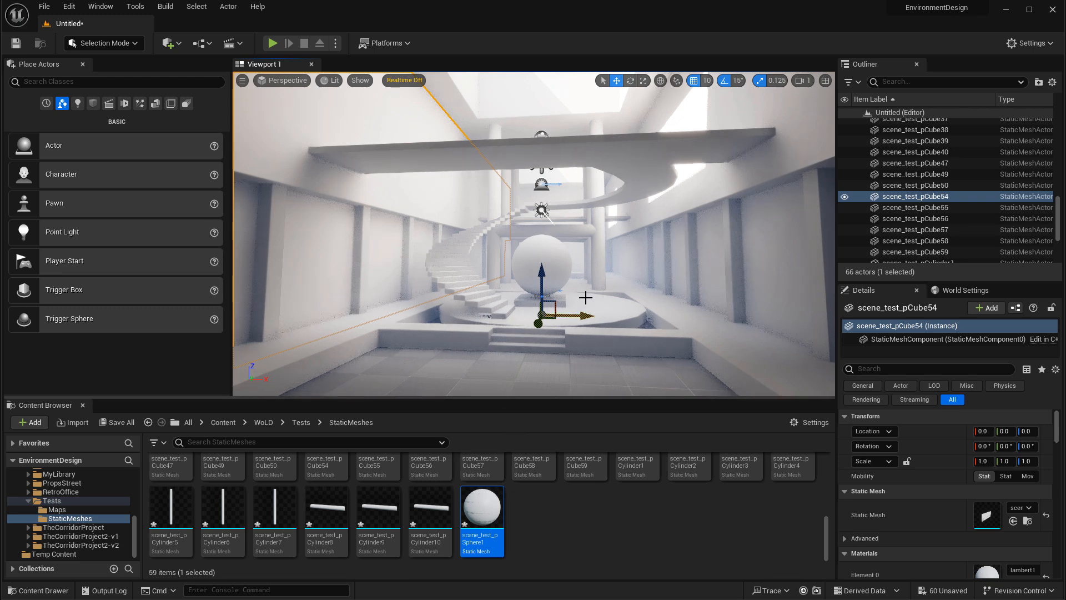
click(637, 186)
drag(579, 316, 713, 318)
click(640, 211)
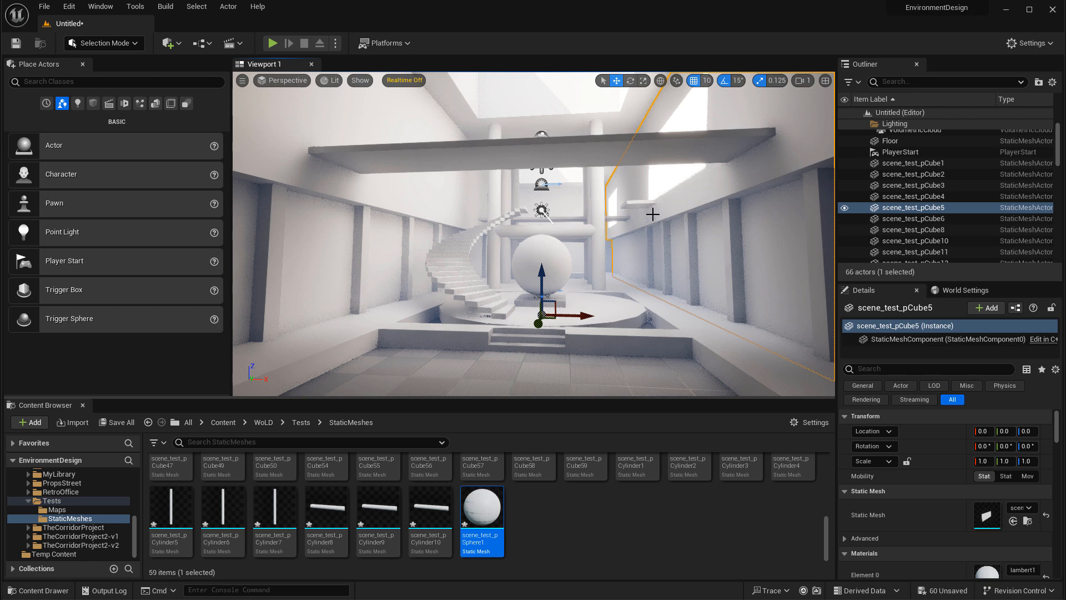
click(646, 205)
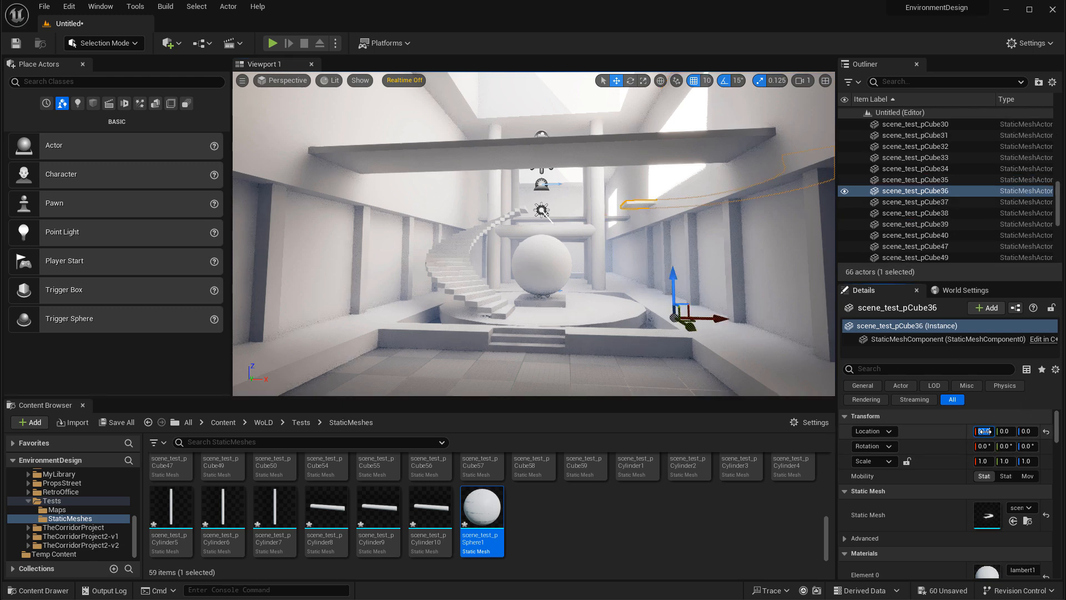
click(982, 430)
text(0)
key(Return)
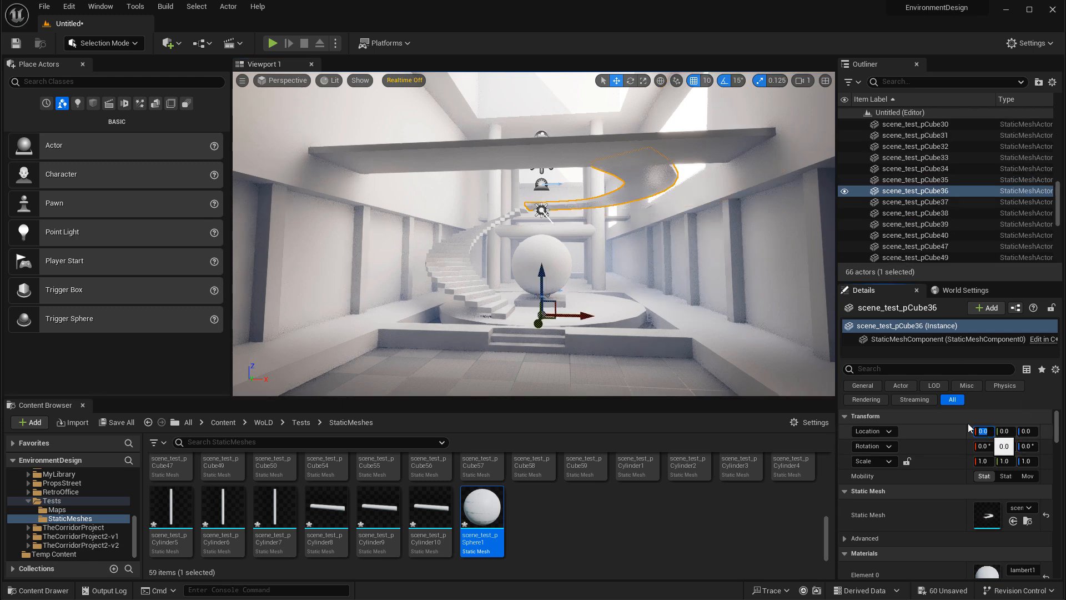
drag(582, 288, 603, 272)
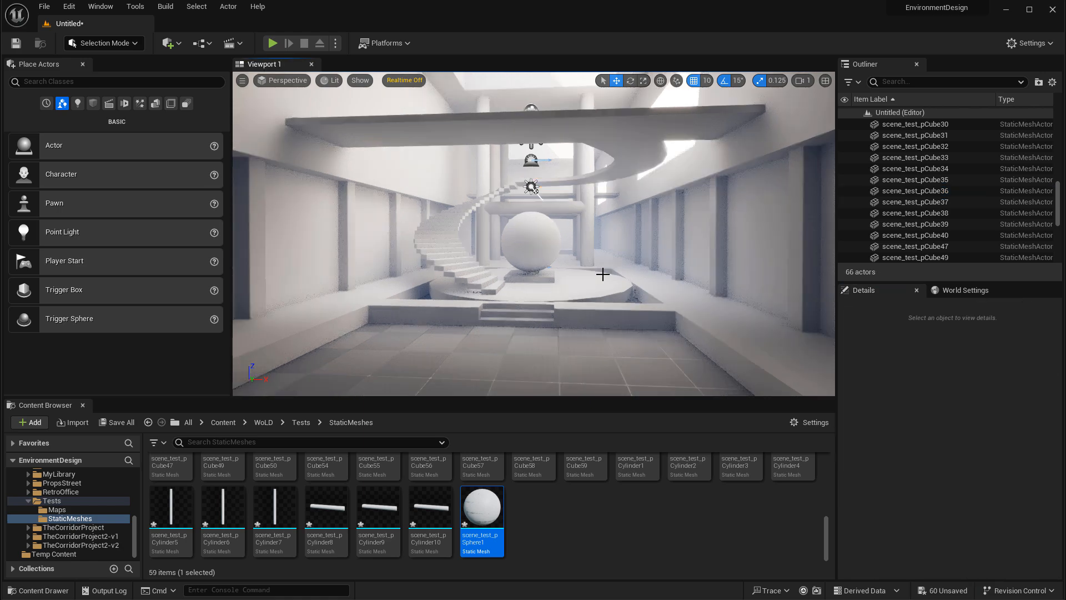
mouse_move(603, 272)
right_down()
mouse_move(614, 245)
mouse_move(601, 231)
mouse_move(601, 260)
right_up()
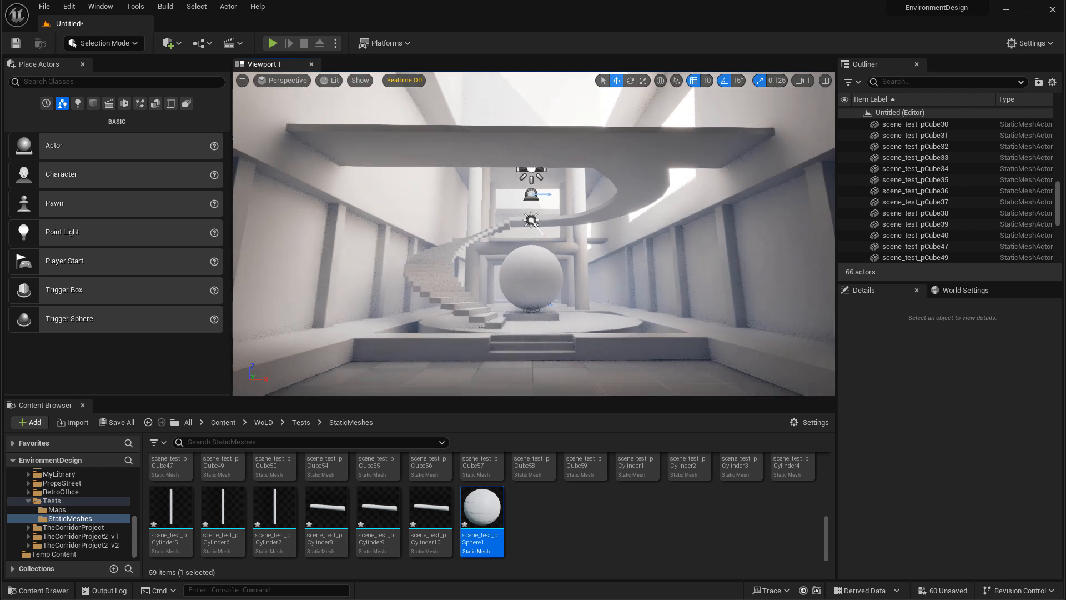
right_drag(457, 206, 549, 212)
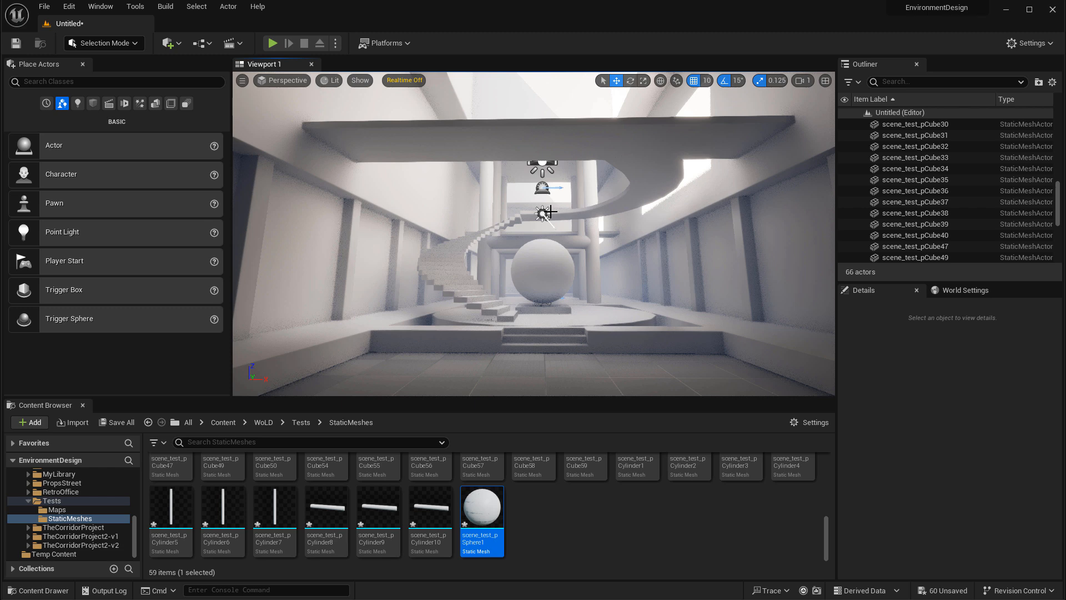
right_drag(571, 169, 524, 201)
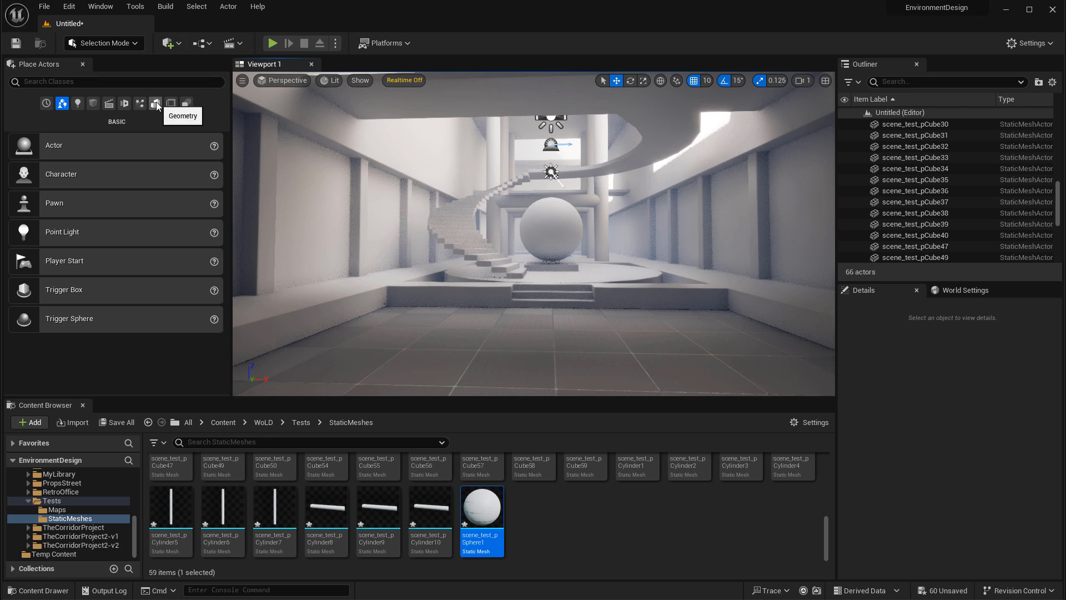
- Add a Post Process Volume to the level and enable its Infinite Extent (Unbound) option
click(140, 103)
drag(392, 237, 438, 277)
click(886, 368)
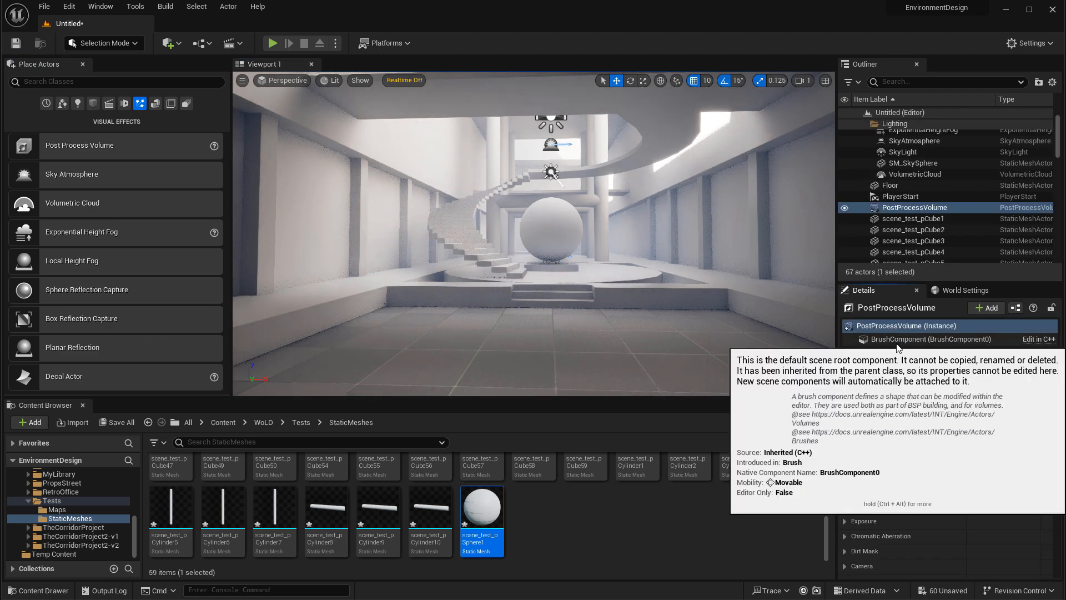
text(unb)
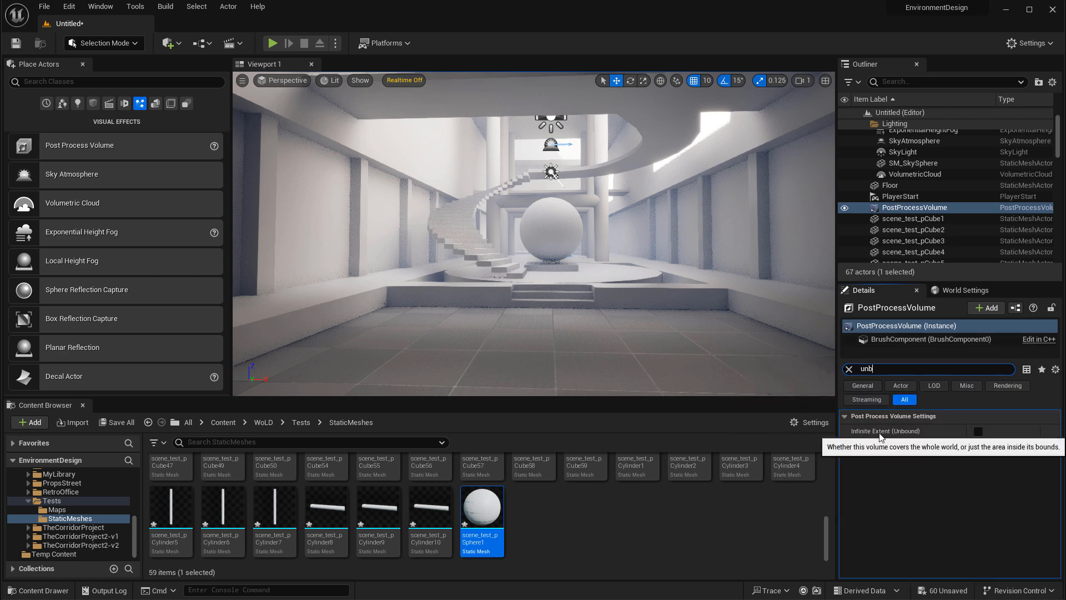
click(979, 432)
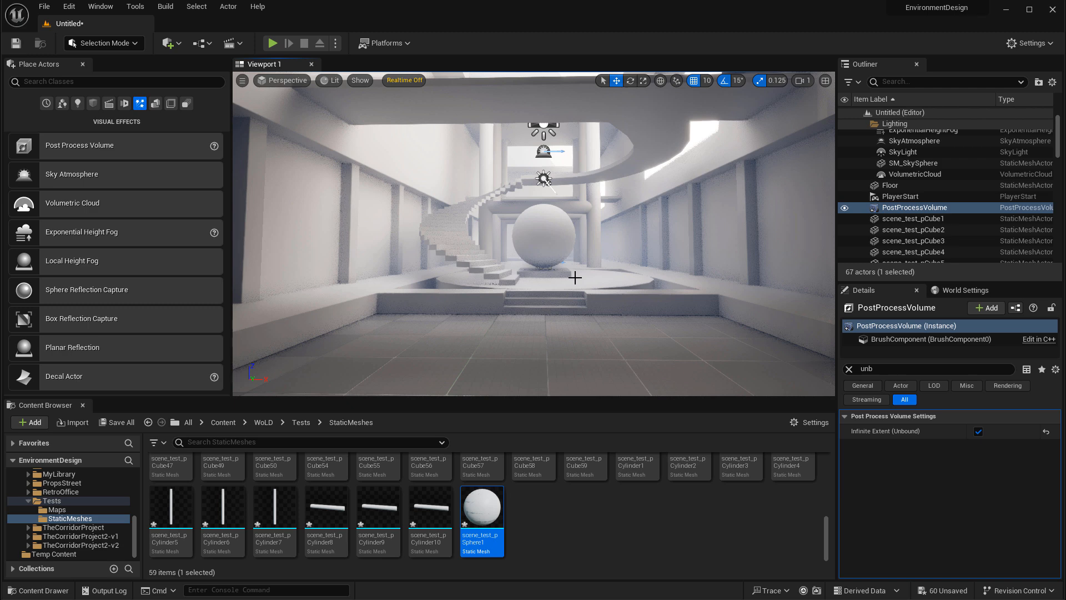
- Move the Post Process Volume in front of the globe and raise it to a Z location of about 240
right_drag(575, 277, 588, 294)
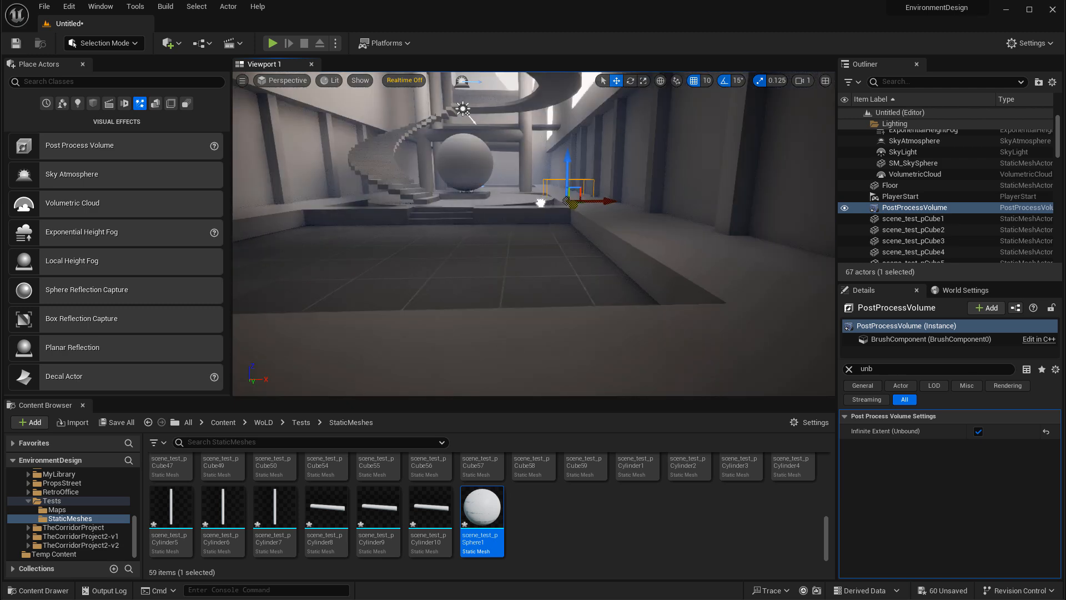
drag(619, 211, 461, 213)
drag(435, 179, 435, 135)
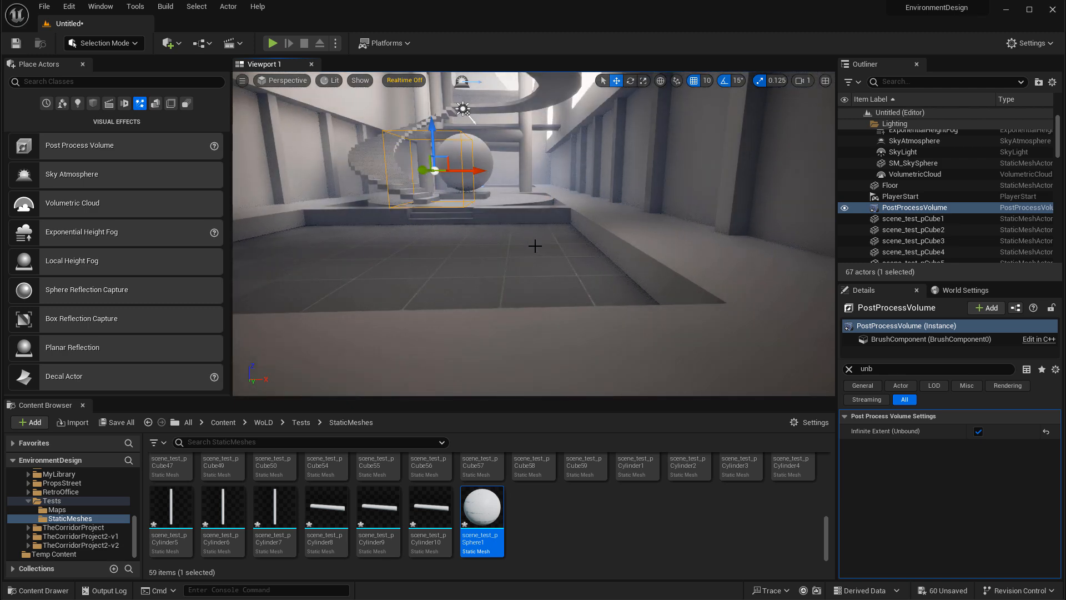
right_drag(535, 245, 490, 197)
drag(482, 190, 482, 160)
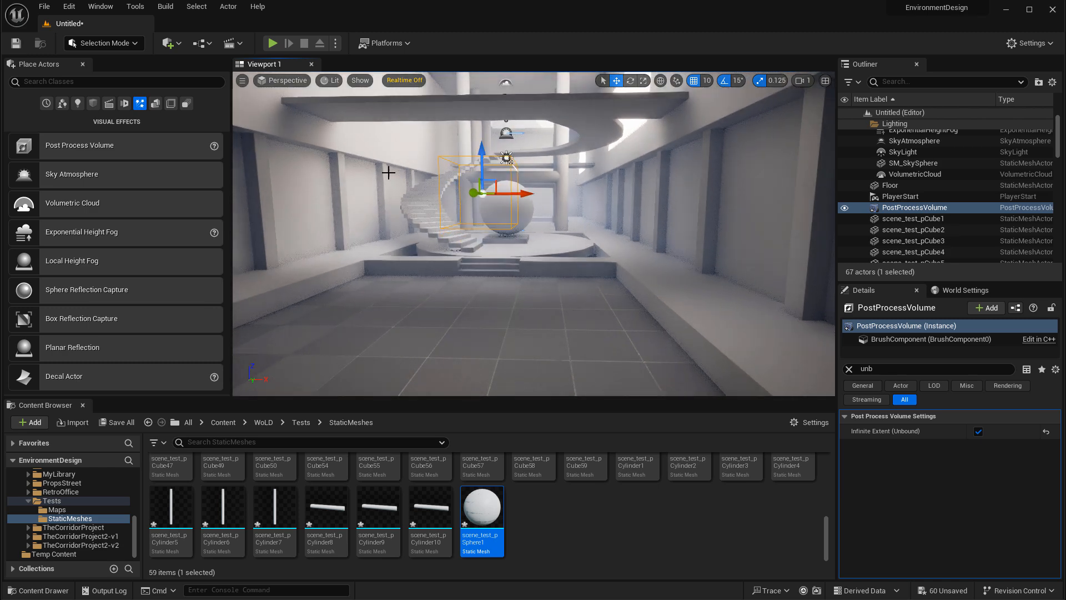
- Clear the property filter and expand the Exposure settings of the Post Process Volume
click(880, 370)
key(BackSpace)
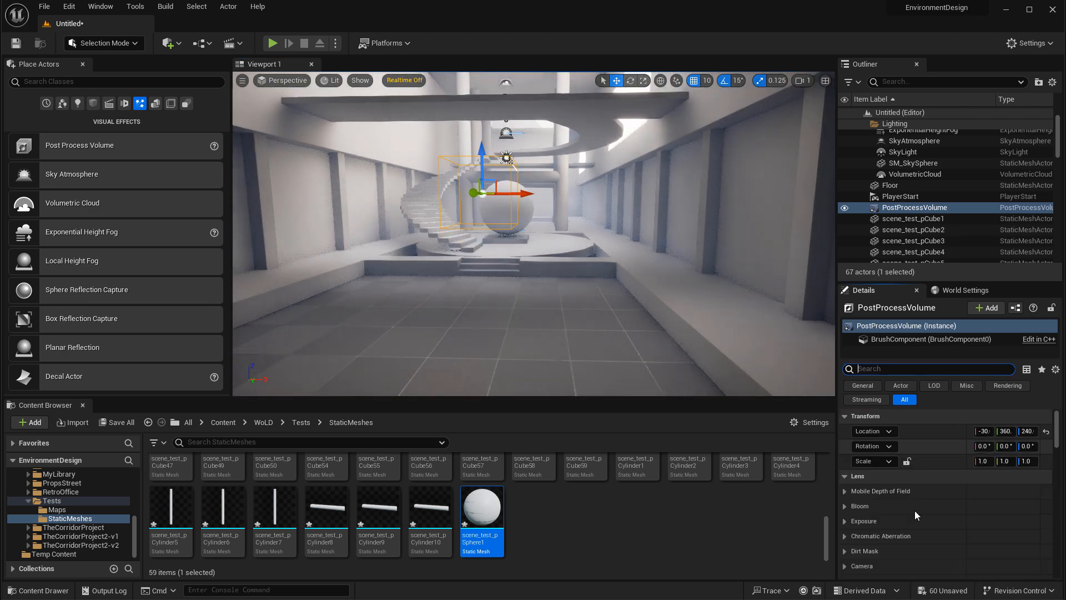
scroll(914, 511, down, 4)
click(870, 451)
scroll(871, 450, down, 2)
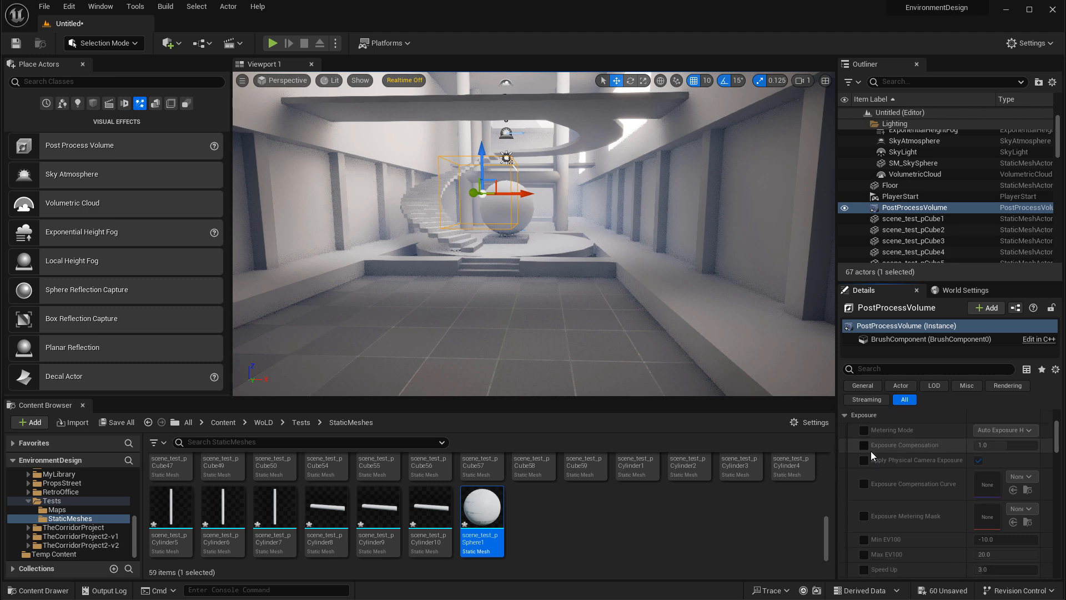
scroll(879, 451, up, 1)
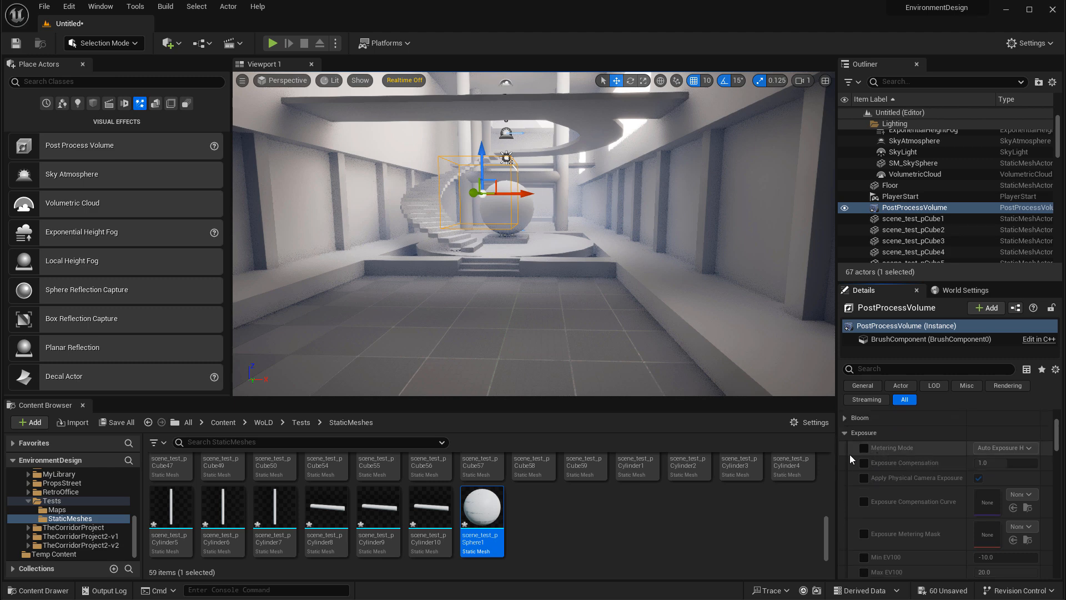
scroll(868, 464, down, 3)
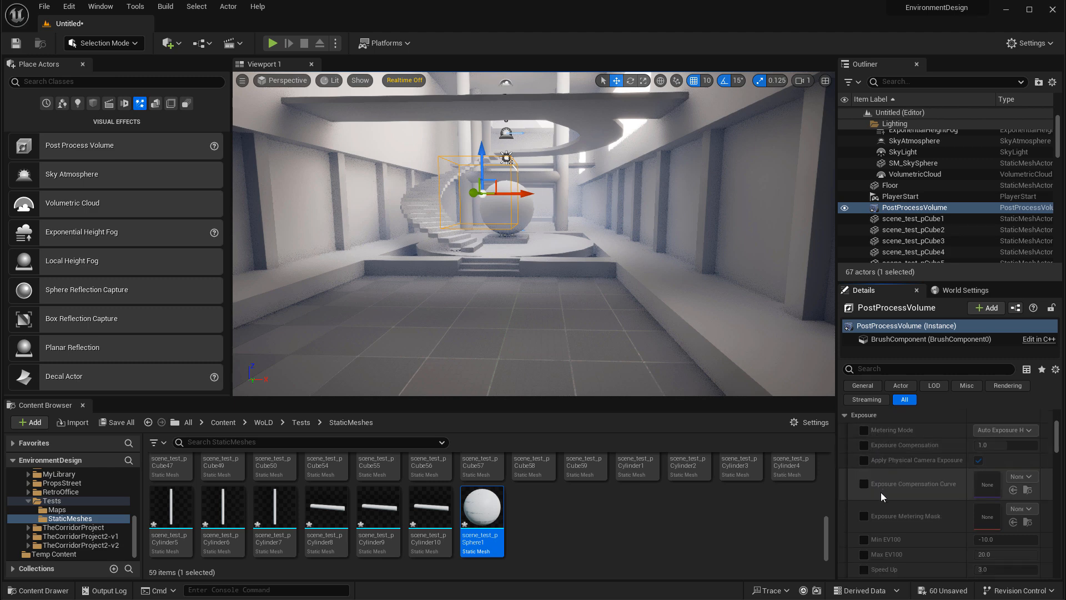
- Enable the Min EV100 and Max EV100 exposure overrides and set both to 0
click(863, 504)
click(863, 518)
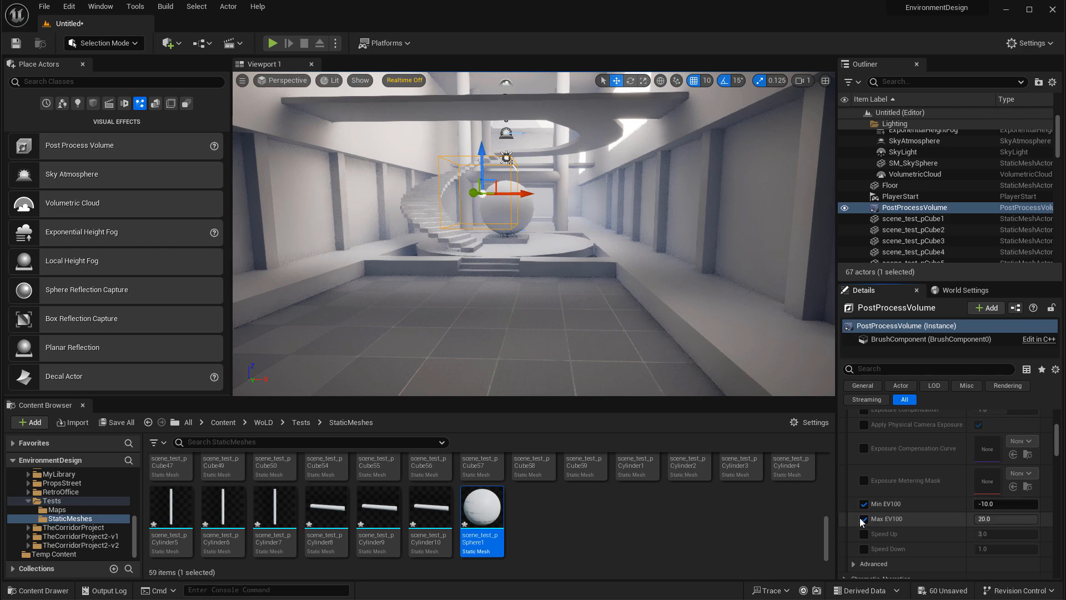
click(994, 503)
text(0)
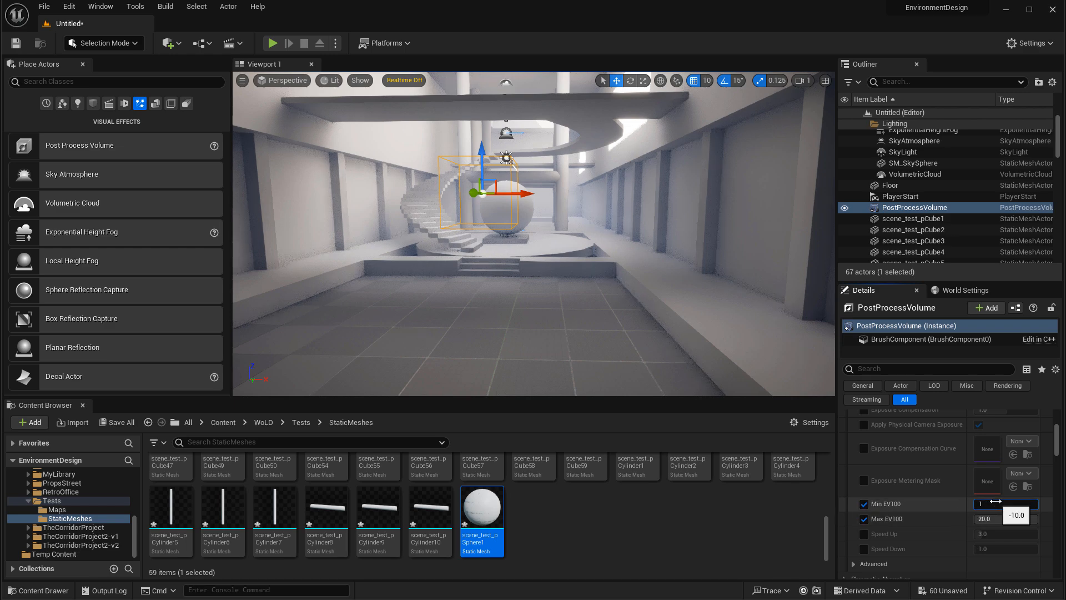
click(994, 517)
text(0)
- Look around the staircase hall from several angles to examine the lighting under the fixed exposure
mouse_move(641, 306)
right_down()
mouse_move(643, 297)
mouse_move(641, 306)
right_up()
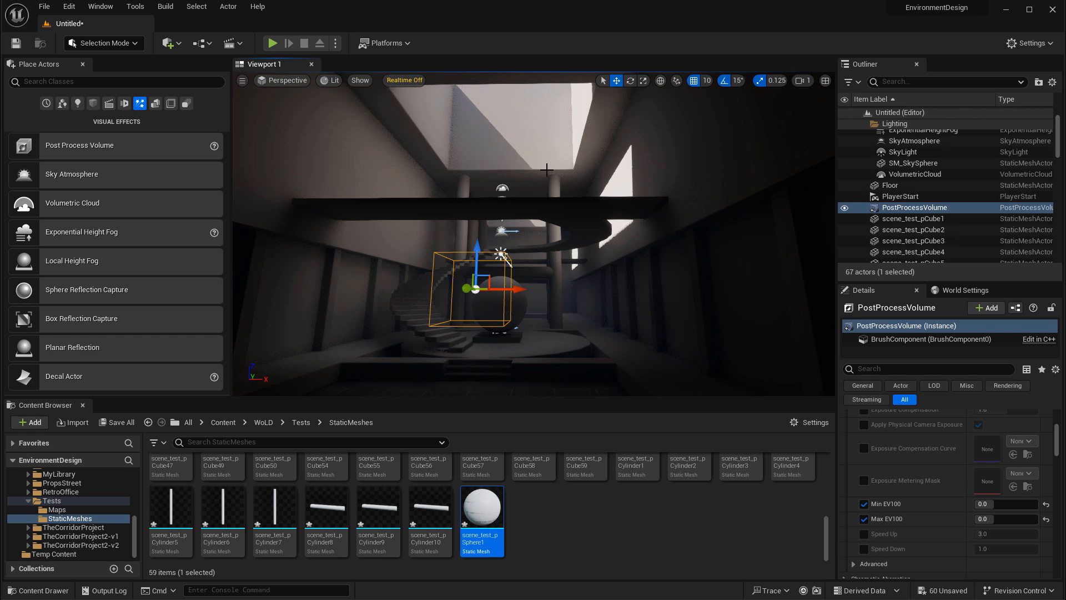
right_drag(572, 205, 605, 230)
right_drag(521, 138, 525, 133)
right_drag(578, 196, 484, 93)
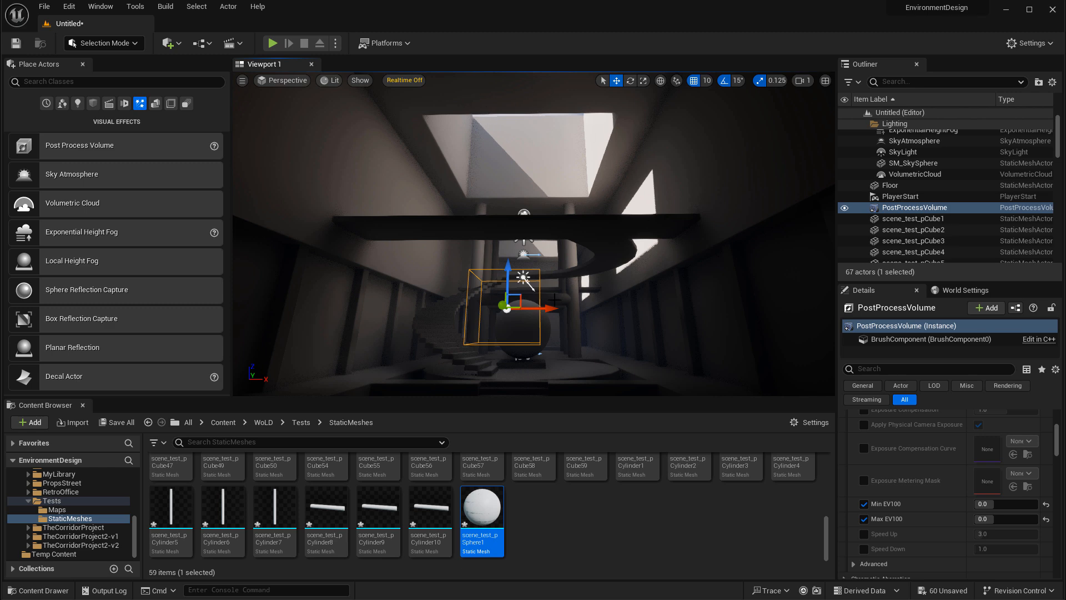
right_drag(617, 206, 646, 206)
key(a)
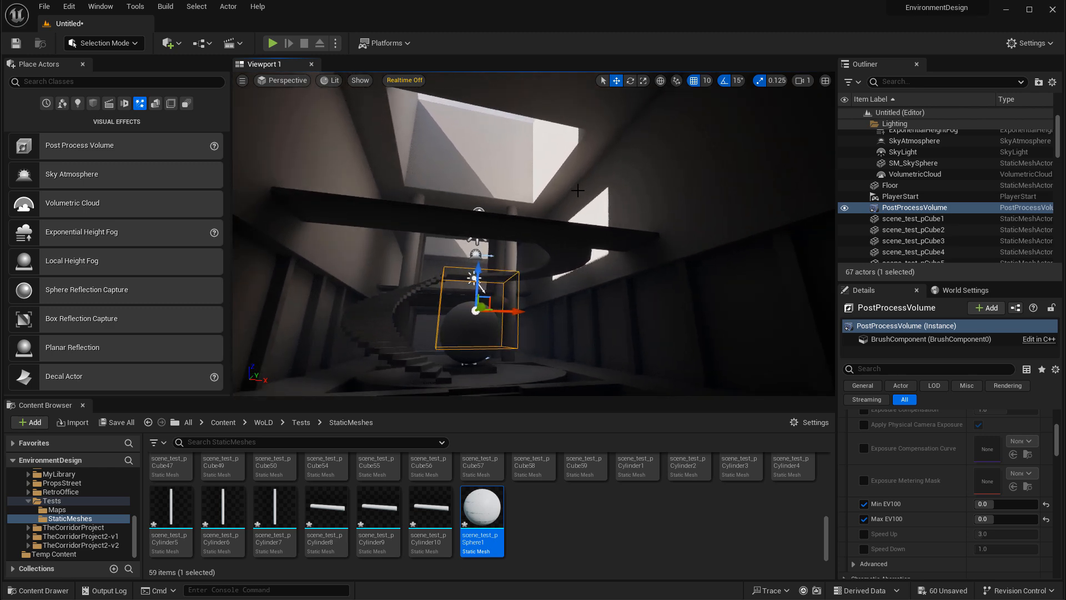
right_drag(578, 190, 583, 222)
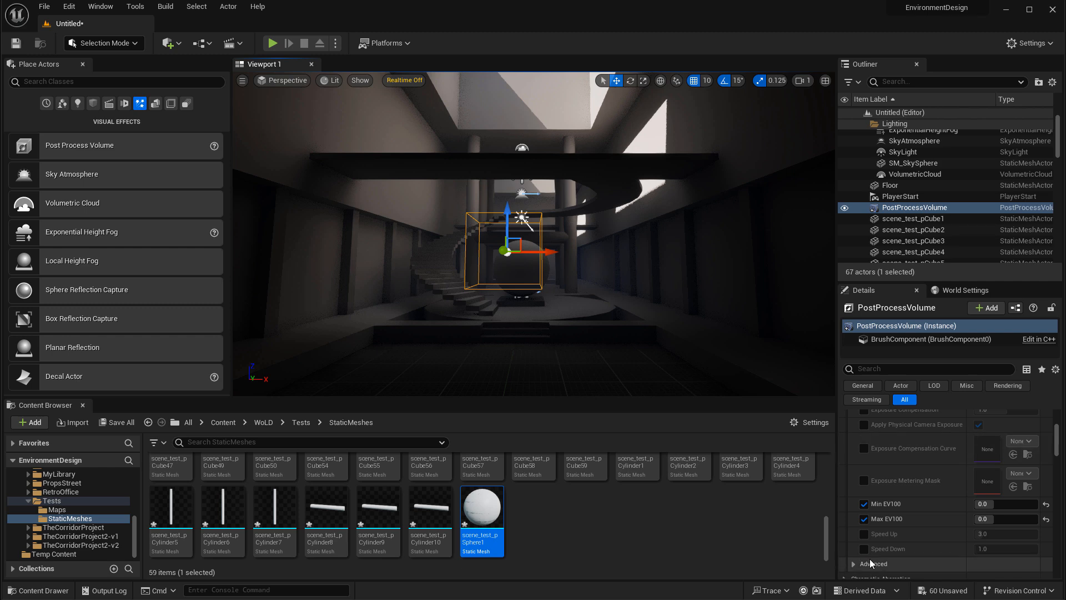
- Disable the Min EV100 and Max EV100 overrides of the Post Process Volume
click(863, 504)
click(864, 518)
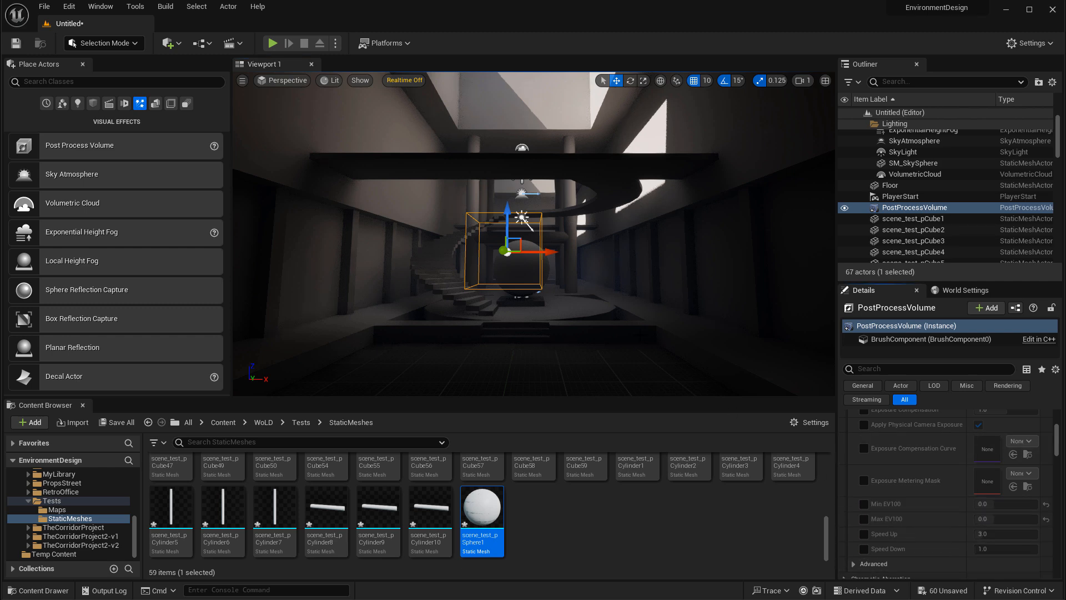
right_drag(555, 222, 557, 239)
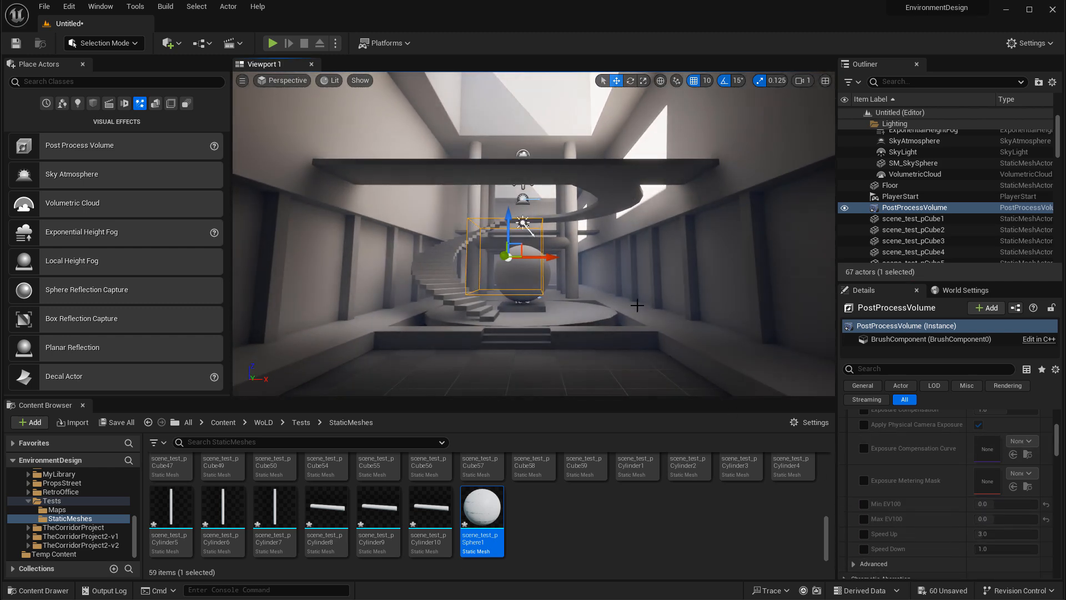
- Enable the Metering Mode override in the Exposure settings and set it to Manual
scroll(868, 464, up, 3)
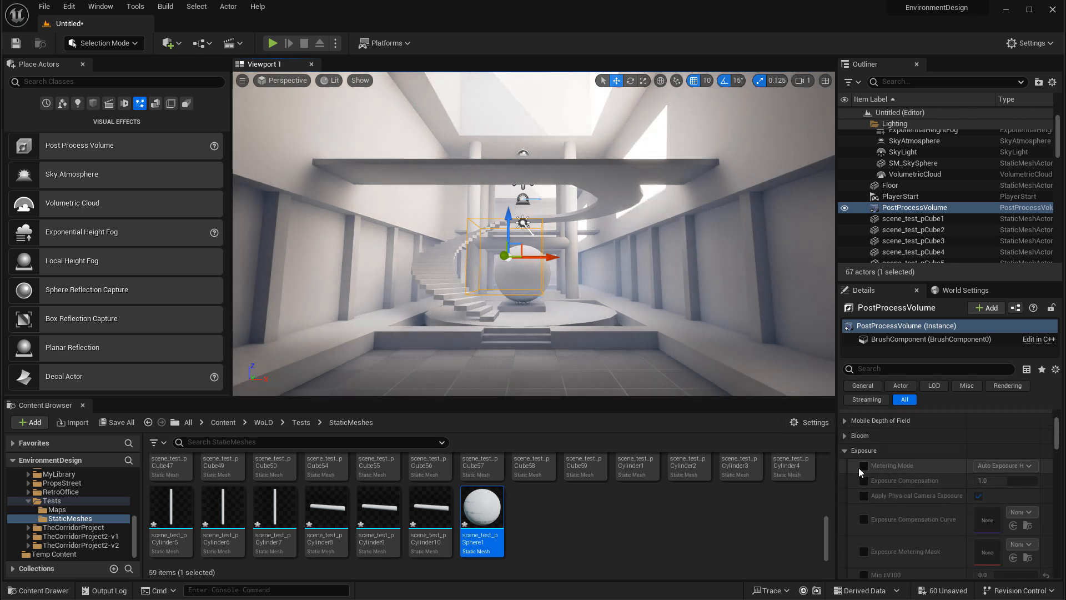
click(863, 466)
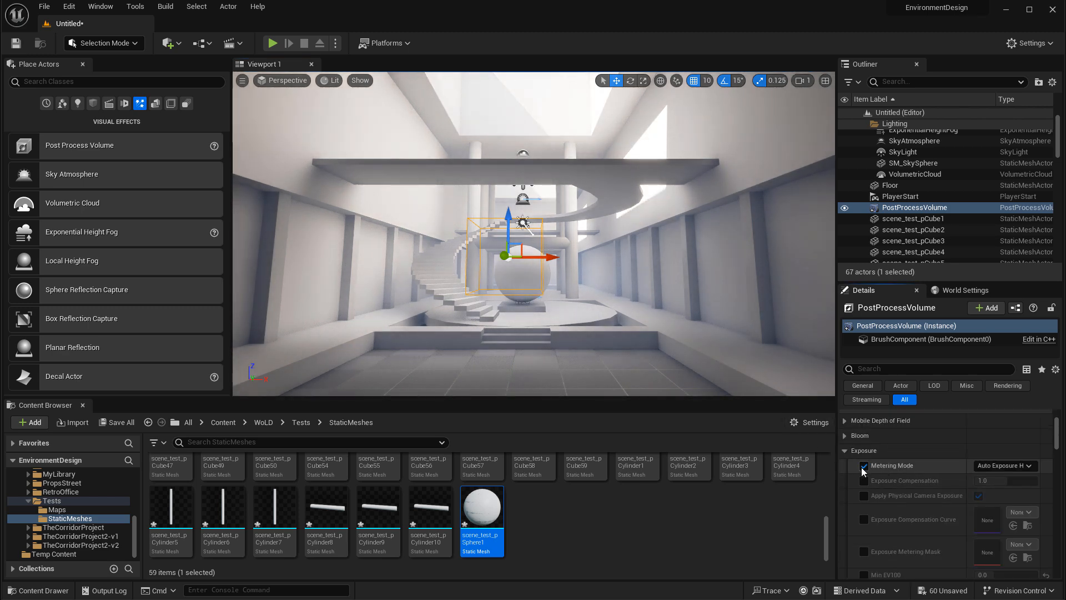
click(1007, 469)
click(1003, 495)
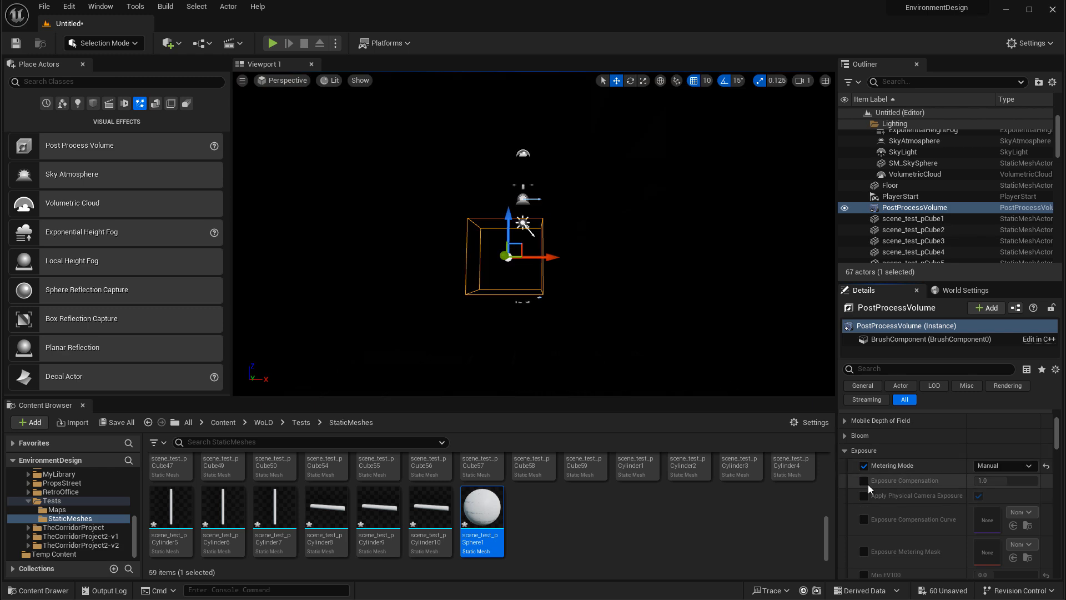
- Enable the Exposure Compensation and Apply Physical Camera Exposure overrides and set the compensation to 11
click(863, 481)
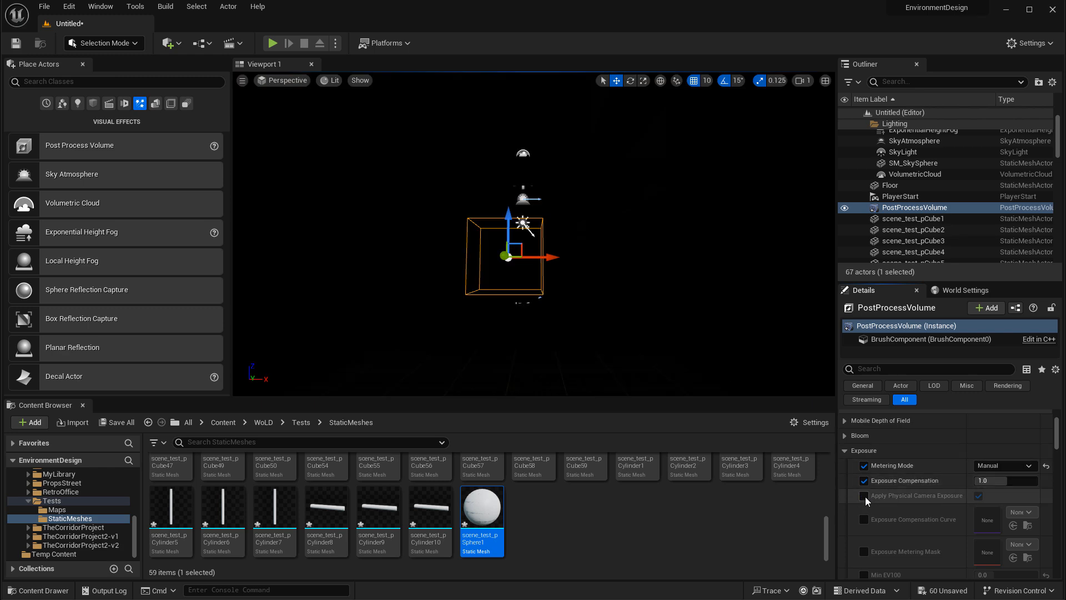
click(864, 496)
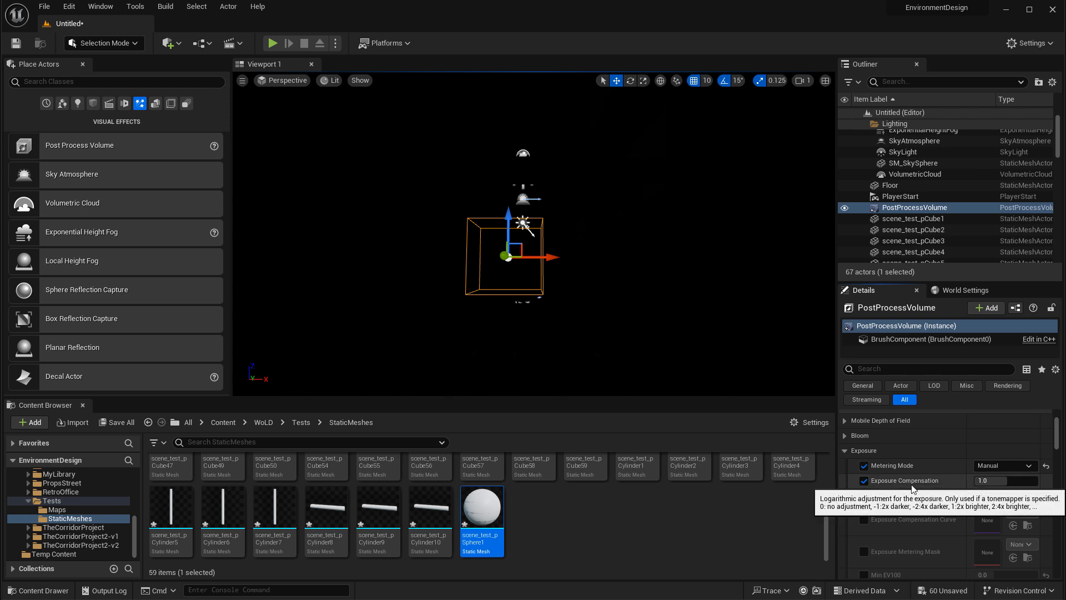
click(993, 480)
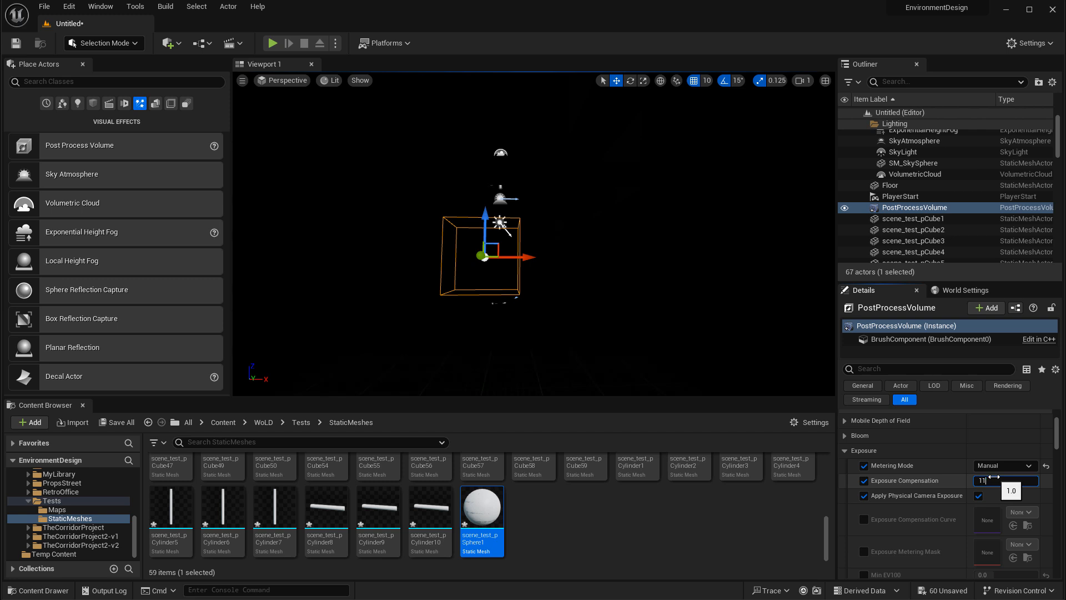
key(Return)
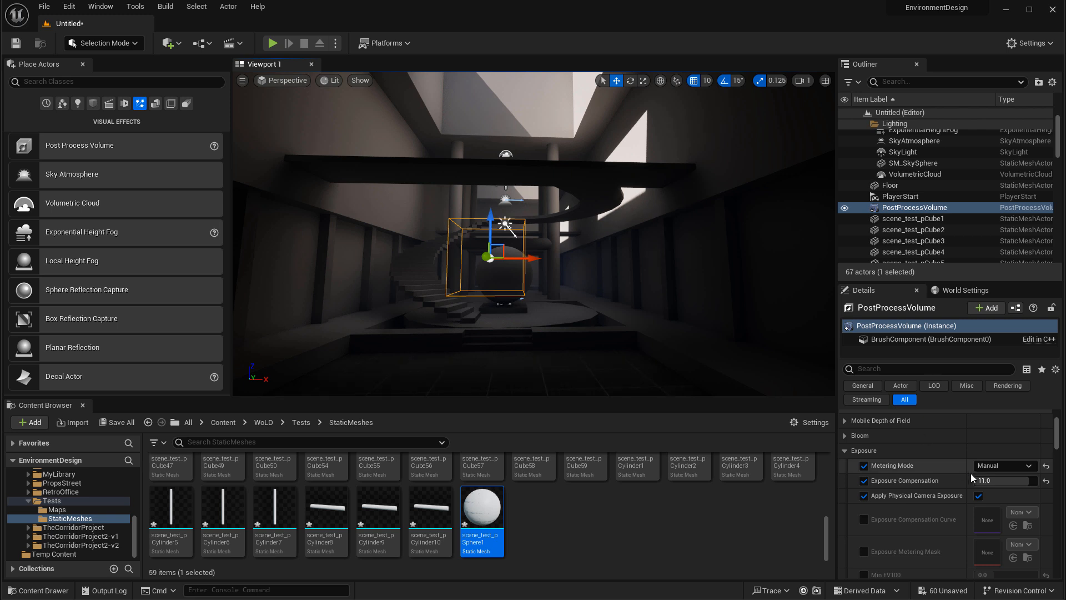
- Try Exposure Compensation values of 12 and 13 on the Post Process Volume, and return it to 12
click(999, 480)
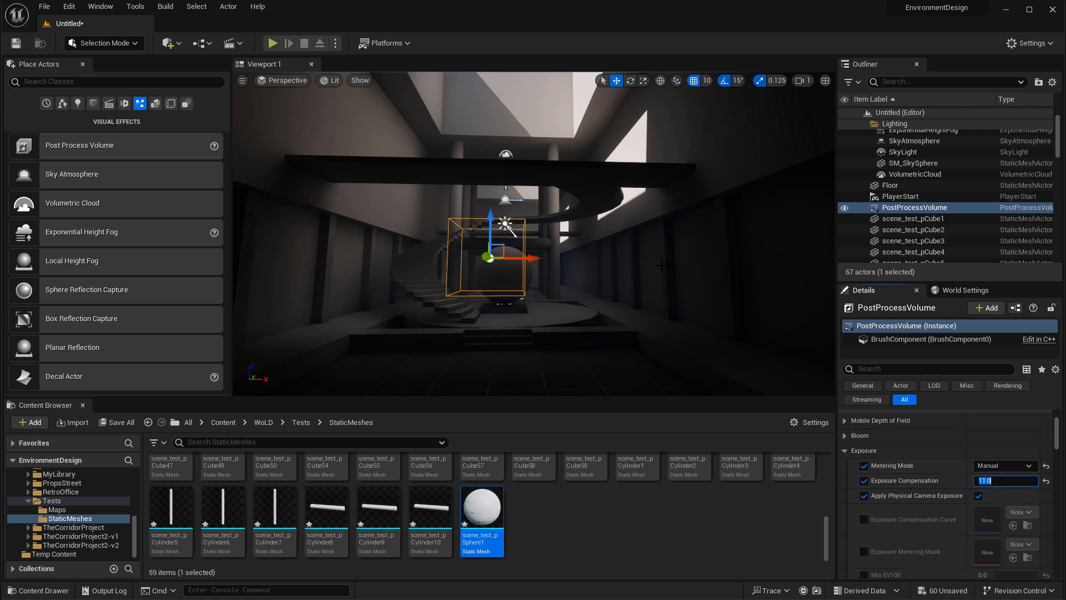
right_drag(661, 265, 661, 265)
click(999, 480)
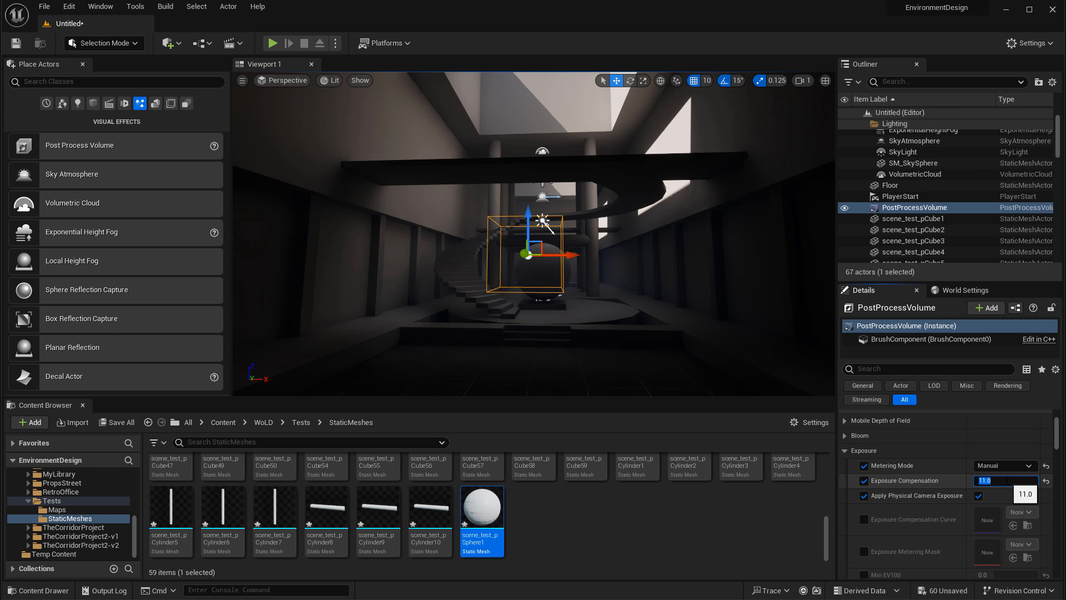
text(12)
key(Return)
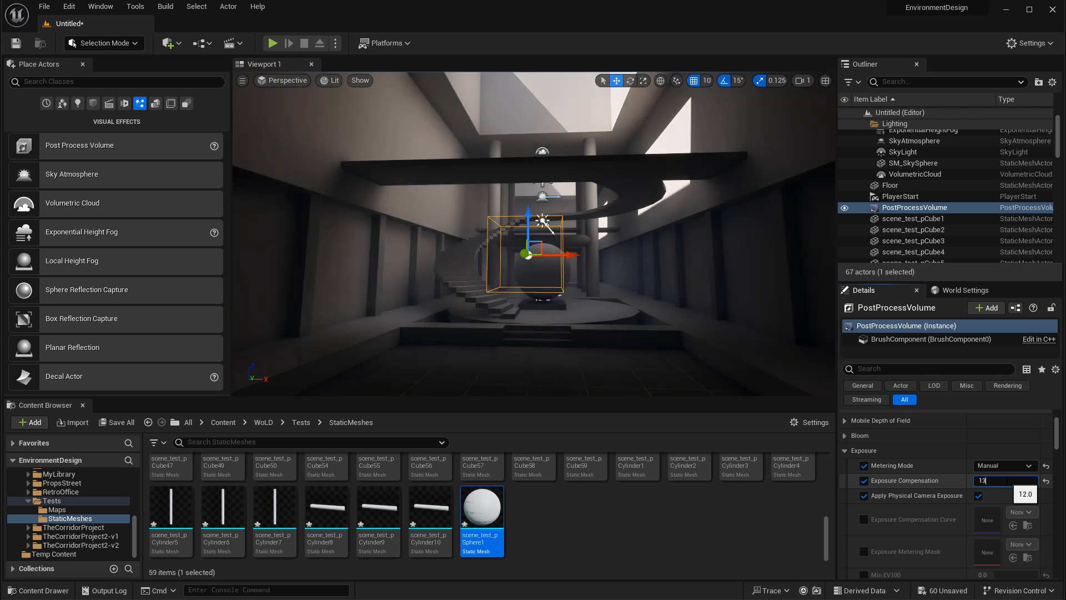
text(13)
key(Return)
text(12)
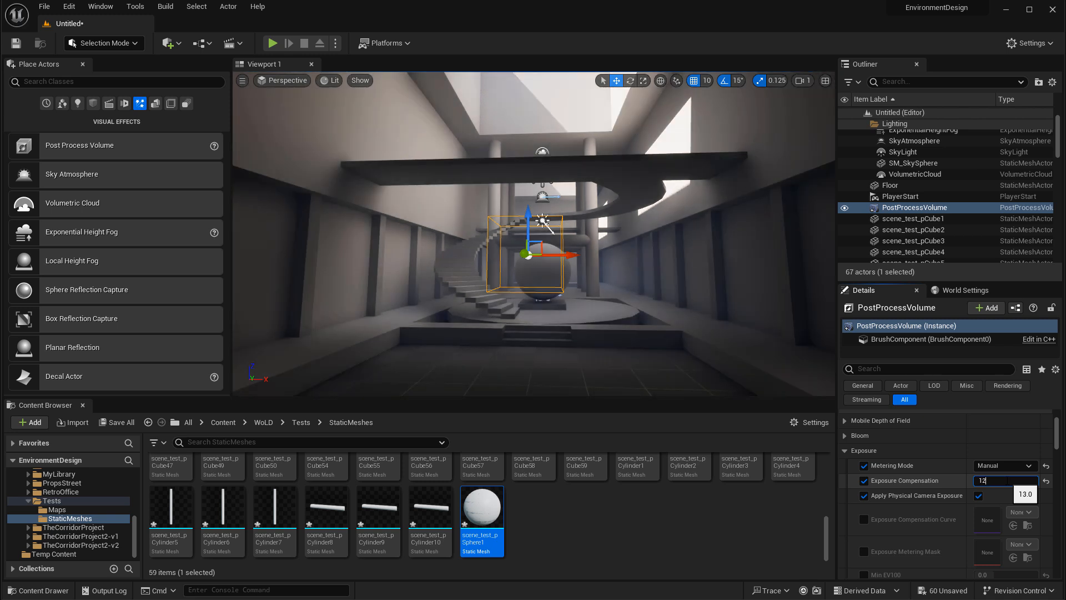
key(Return)
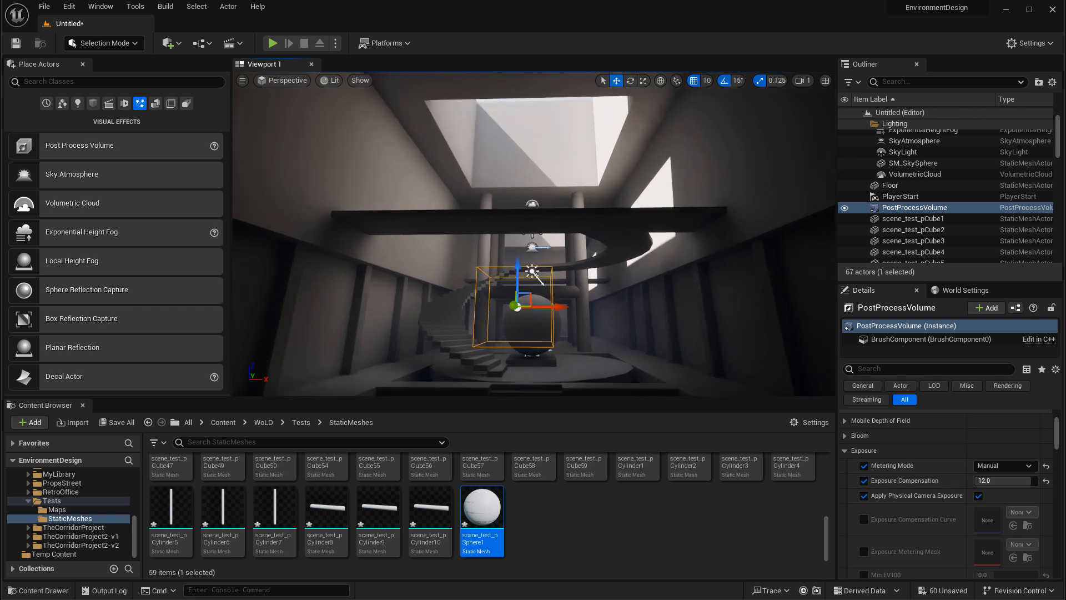
- Rotate the directional light so its direct sunlight no longer falls on the hall's side wall
right_drag(638, 250, 637, 195)
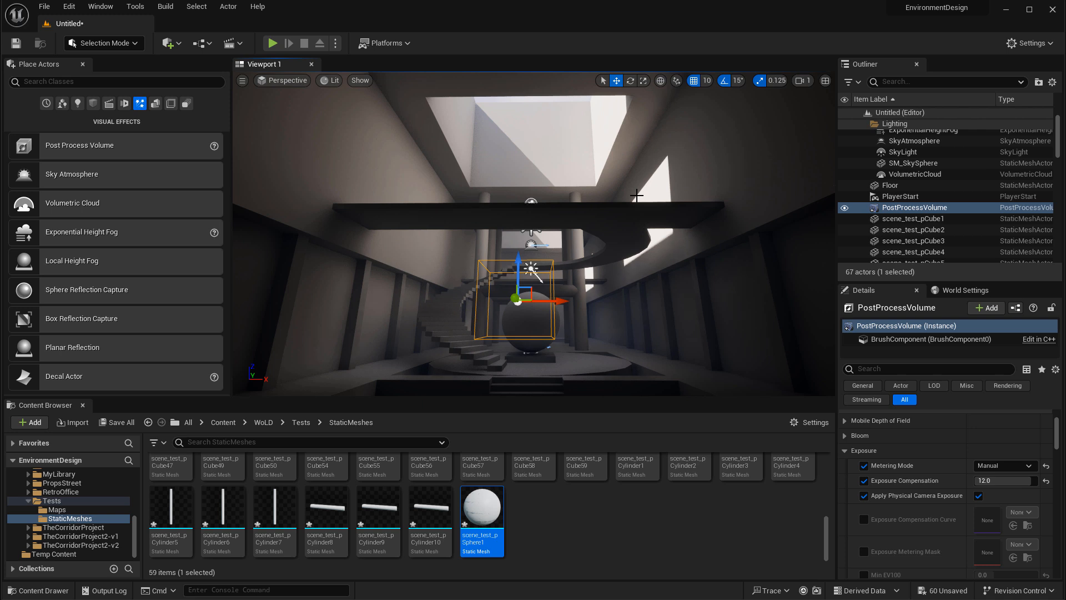
key(ctrl+l)
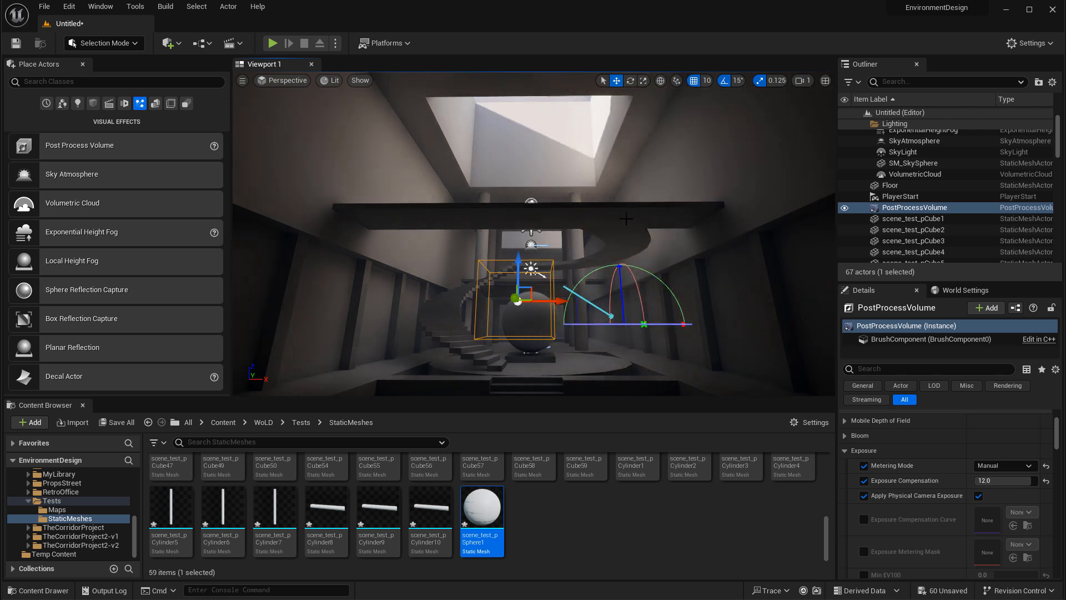
key(ctrl+l)
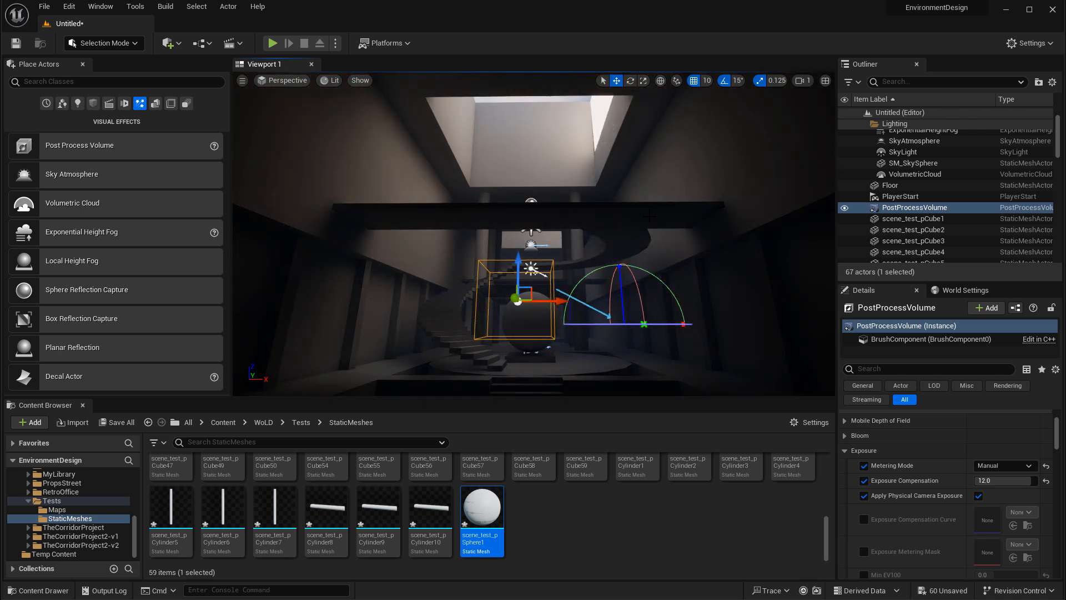
right_drag(612, 216, 620, 245)
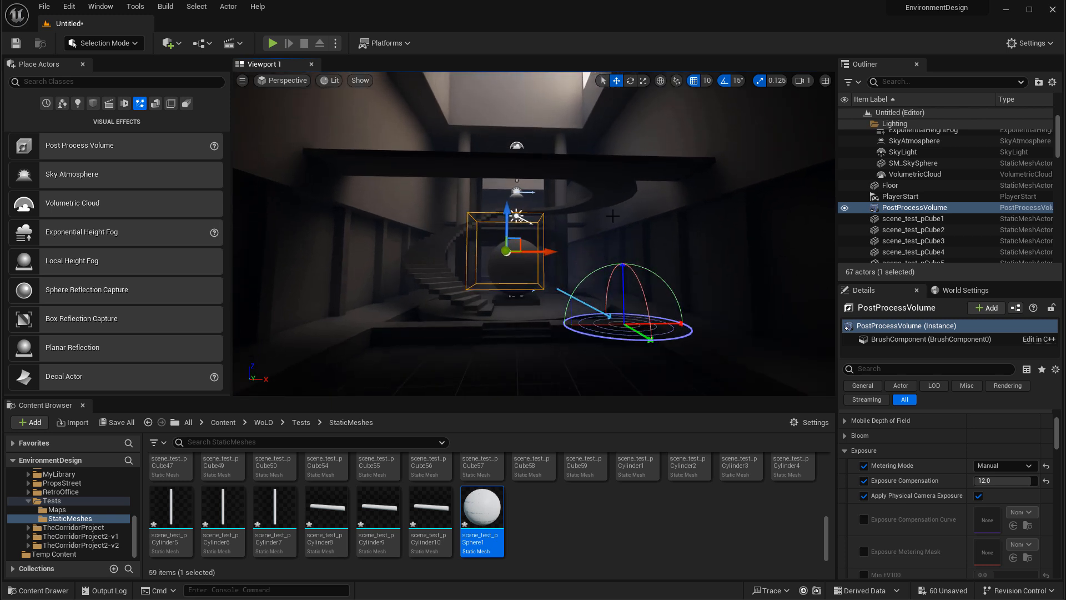
- Switch the viewport to game view with realtime off, and set the Exposure Compensation to 13
key(g)
key(ctrl+r)
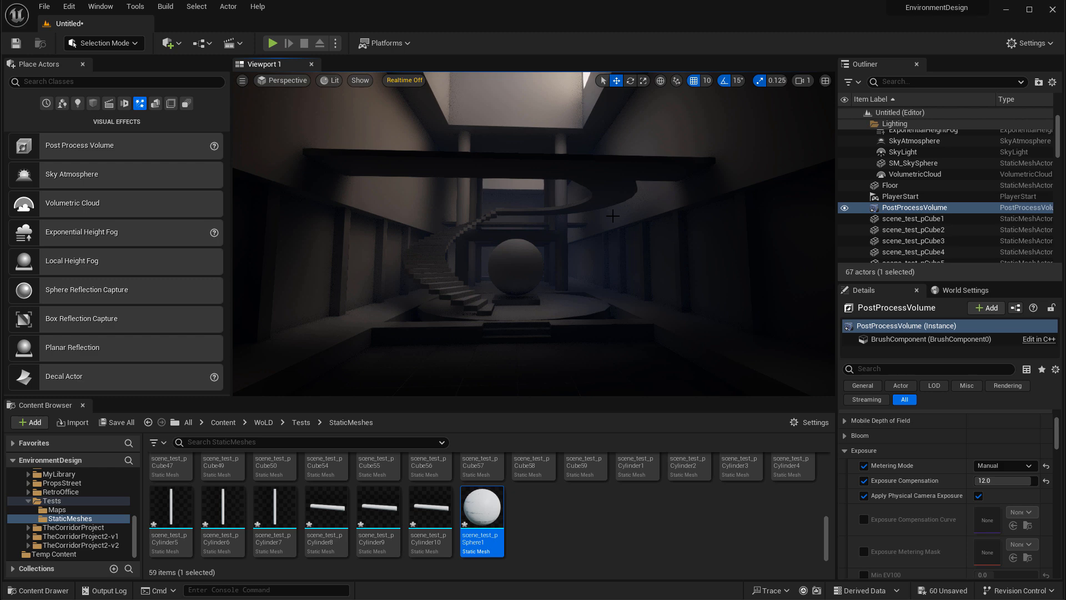
click(1004, 480)
text(13)
key(Return)
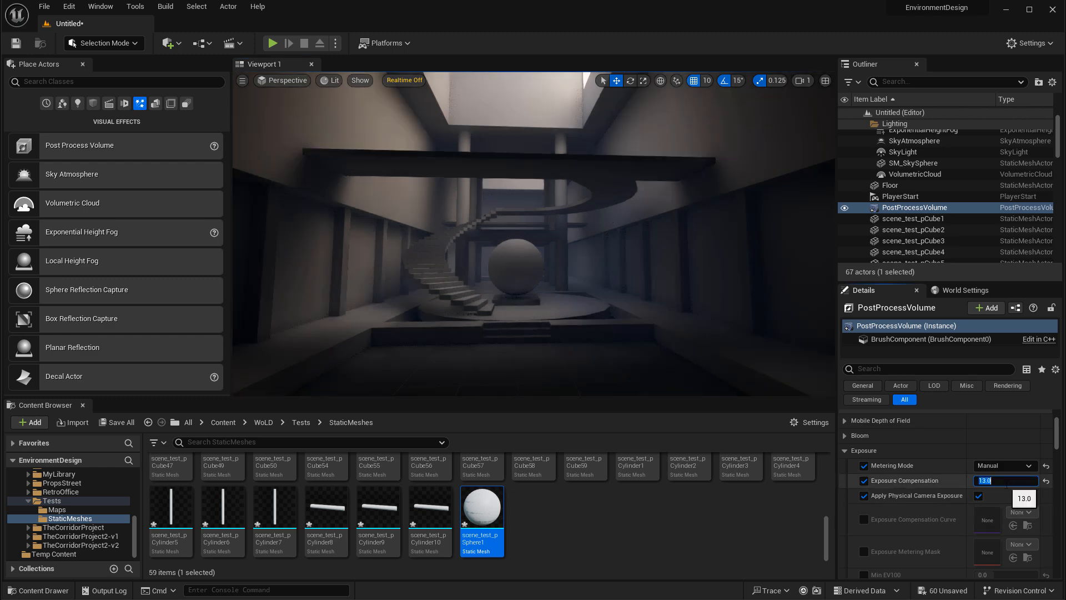
key(w)
right_drag(598, 270, 590, 261)
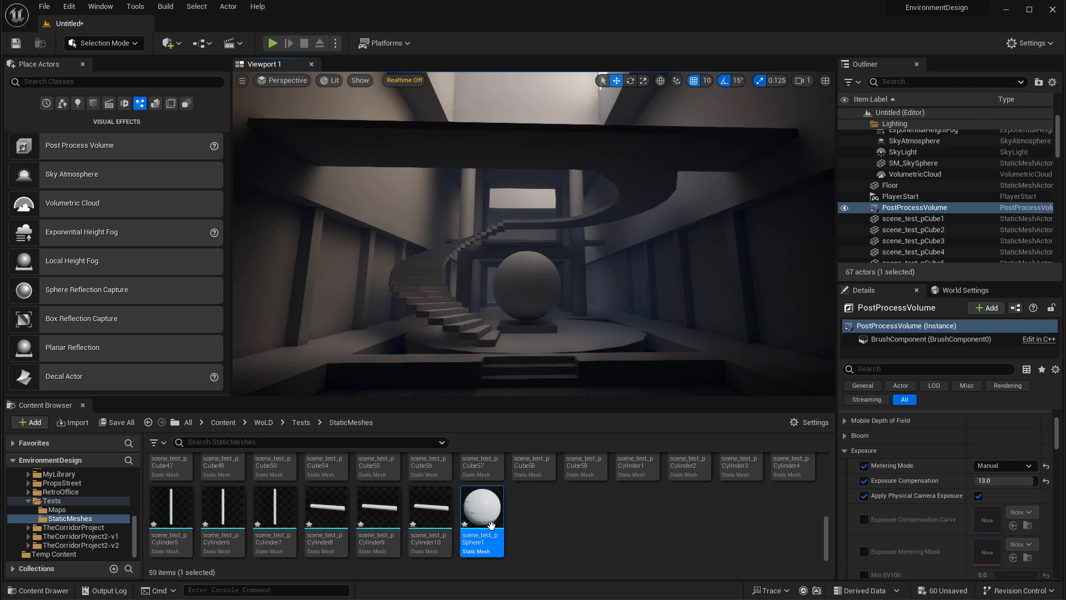
mouse_move(488, 512)
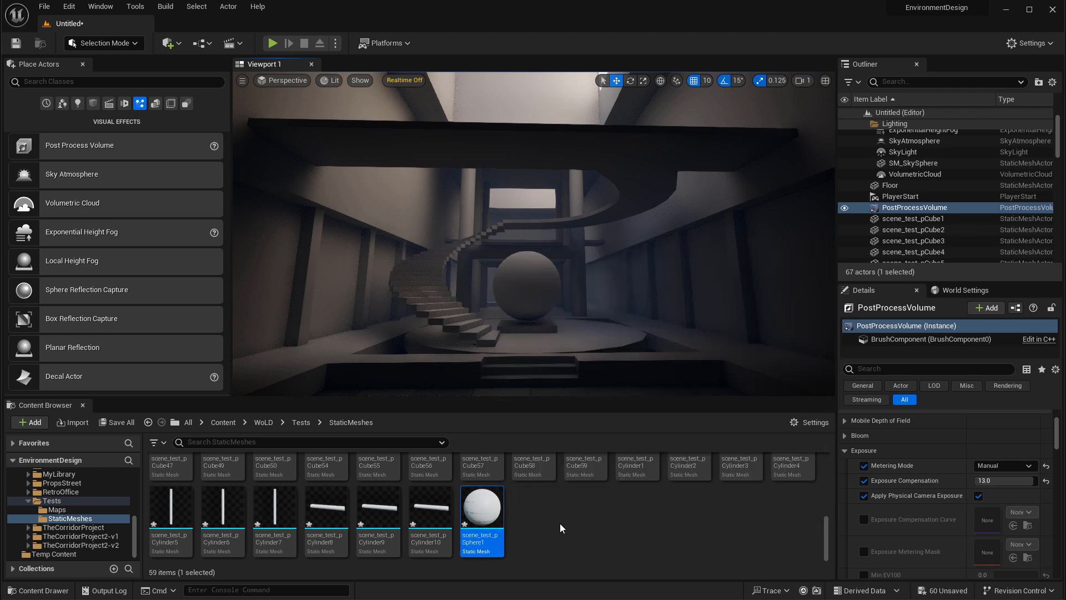
scroll(539, 515, up, 1)
click(534, 497)
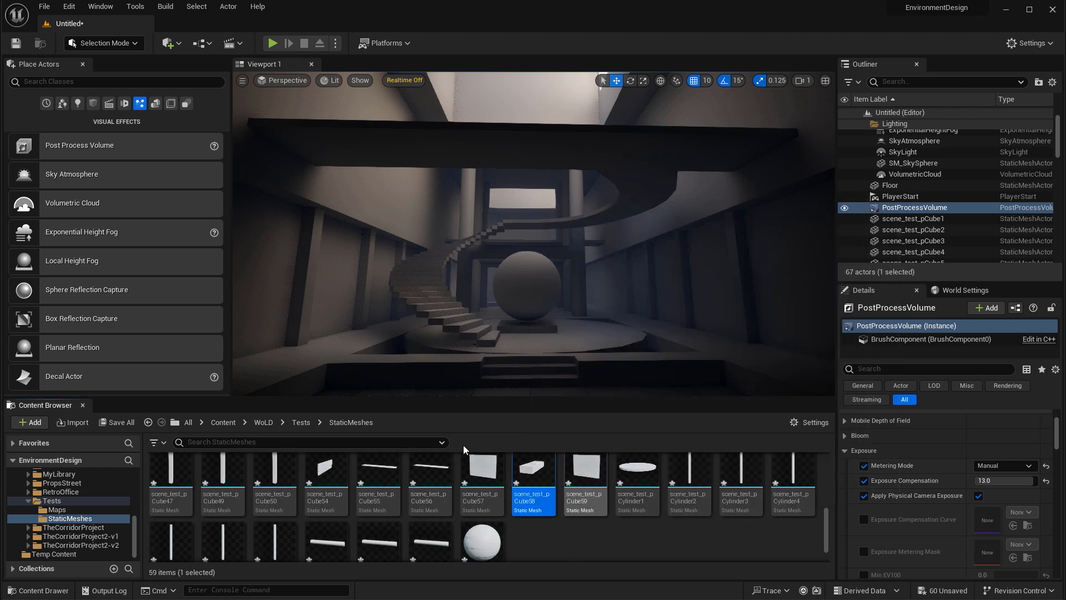
scroll(552, 492, up, 3)
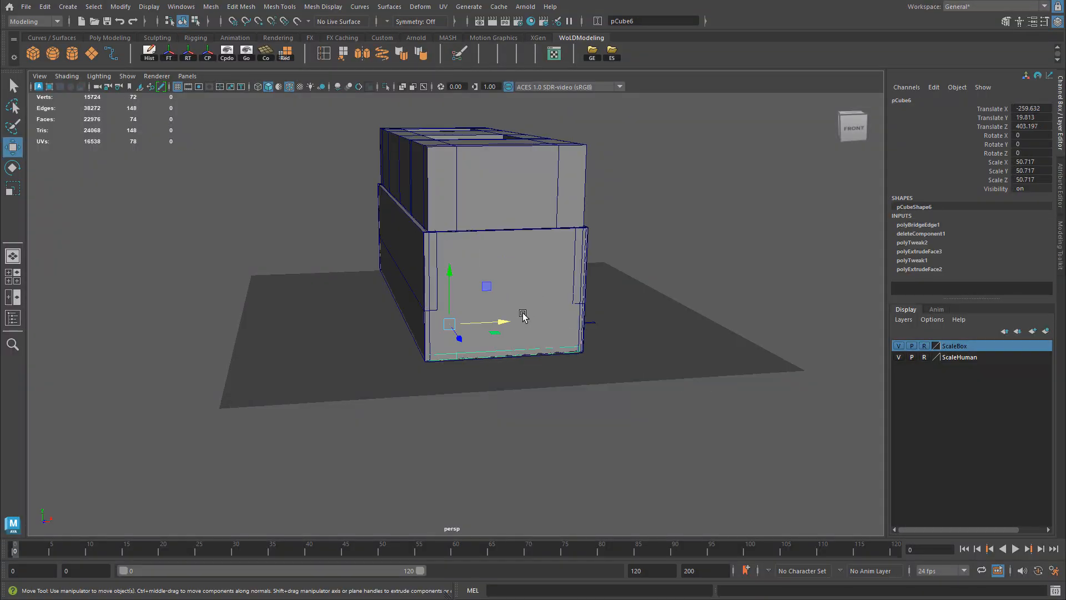
- Switch to Maya and move the low strip pCube6 along X to just outside the building's side wall
click(407, 324)
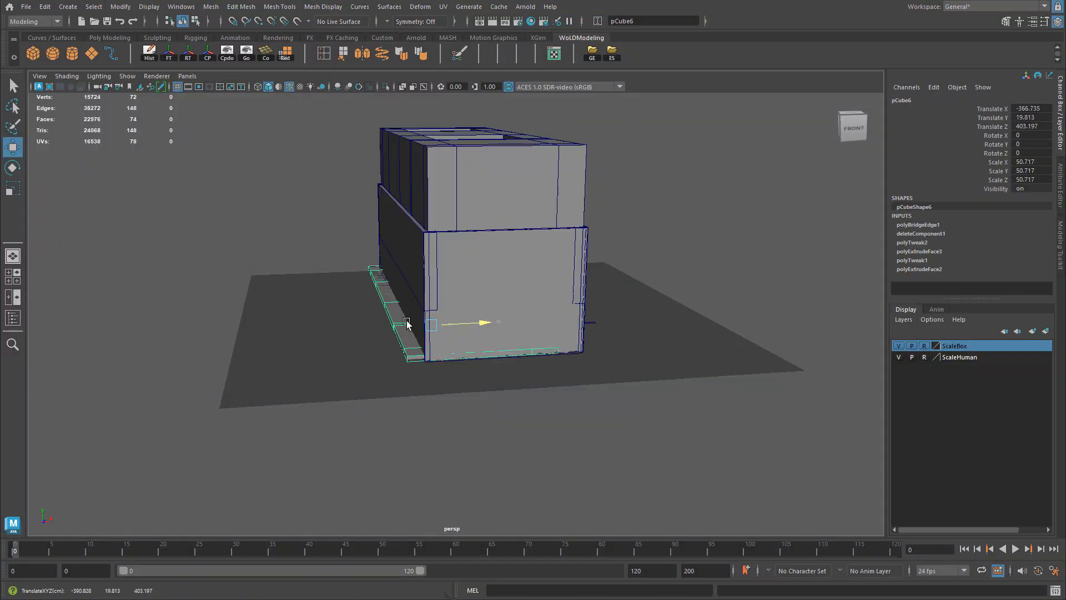
click(505, 269)
drag(488, 360, 186, 355)
- Examine the hall blockout up close, including the spiral staircase treads, globe and circular platform
alt+right_drag(533, 366, 781, 378)
alt+drag(780, 378, 690, 345)
alt+middle_drag(690, 345, 597, 357)
alt+drag(597, 357, 622, 359)
alt+right_drag(622, 358, 647, 313)
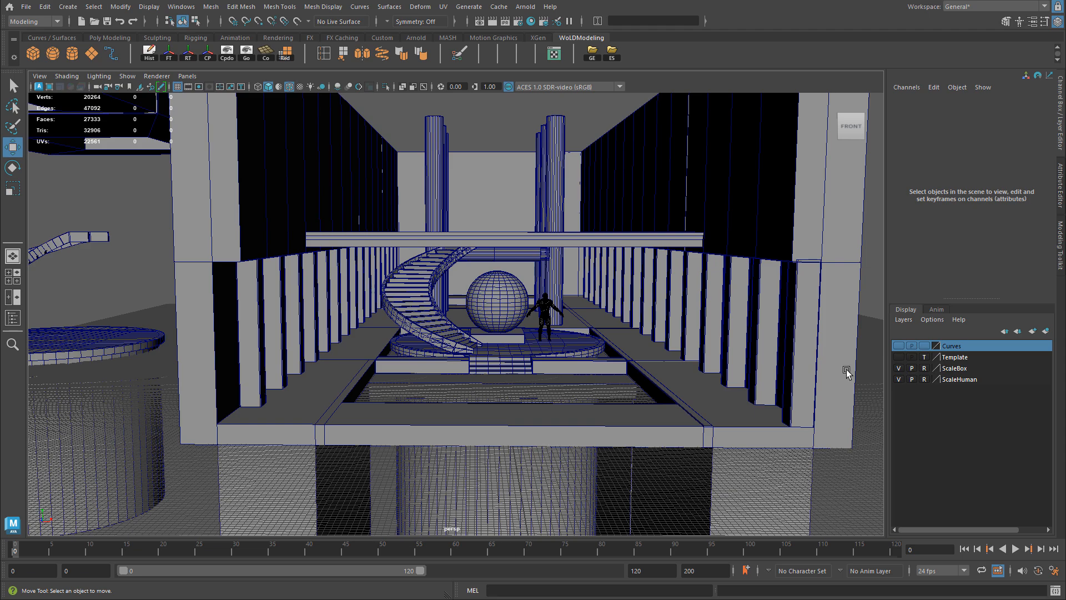
alt+right_drag(339, 323, 570, 358)
click(395, 371)
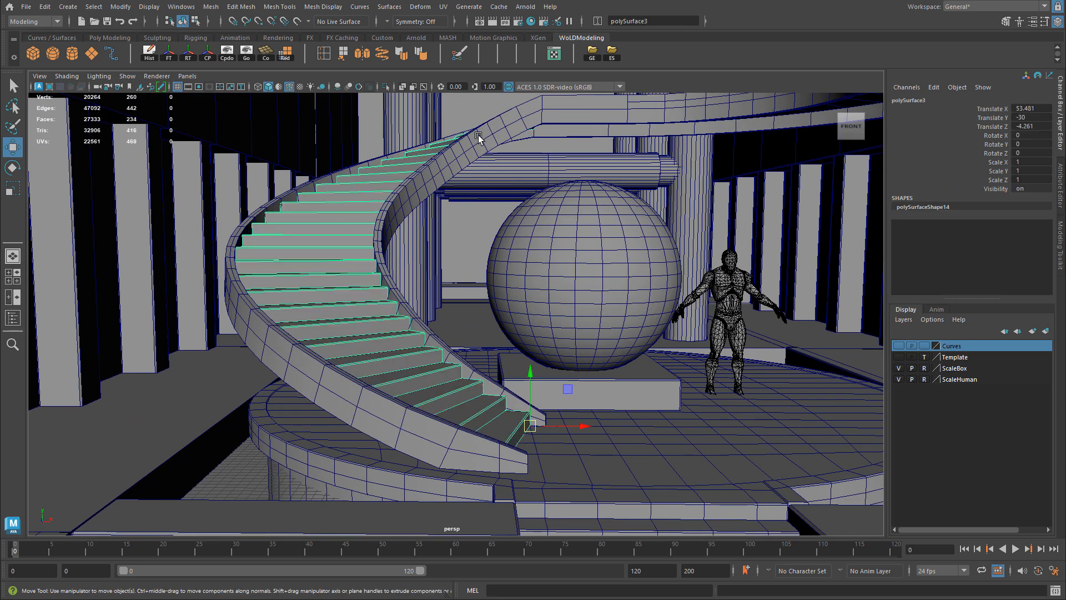
alt+right_drag(702, 397, 565, 399)
click(477, 389)
alt+right_drag(649, 377, 322, 344)
- Inspect the refined model's staircase guard panels, wall columns, side steps and upper walkway railing
click(336, 359)
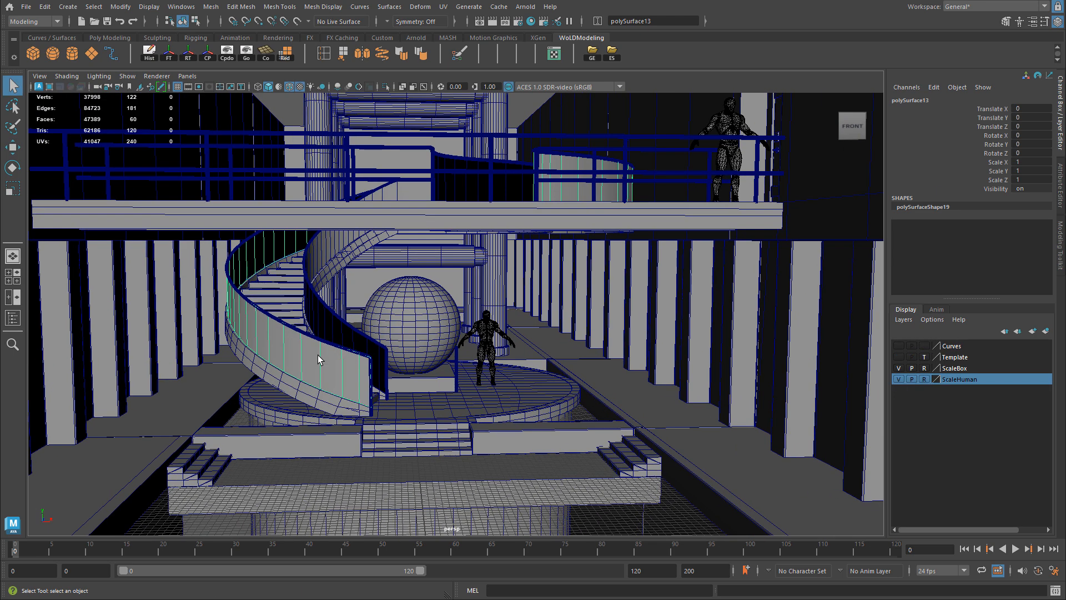
click(311, 251)
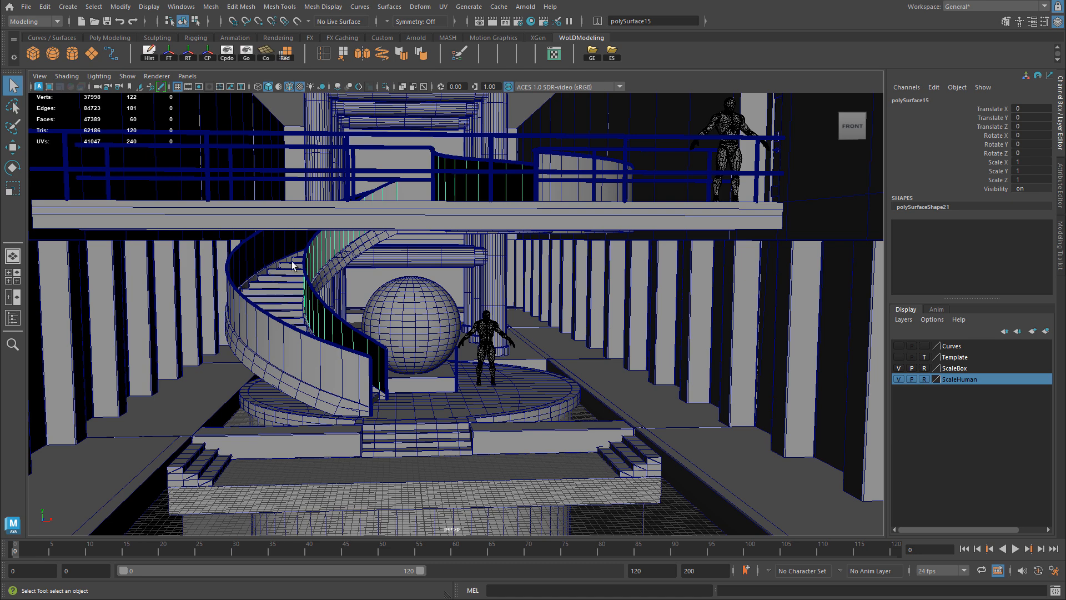
alt+right_drag(306, 285, 267, 347)
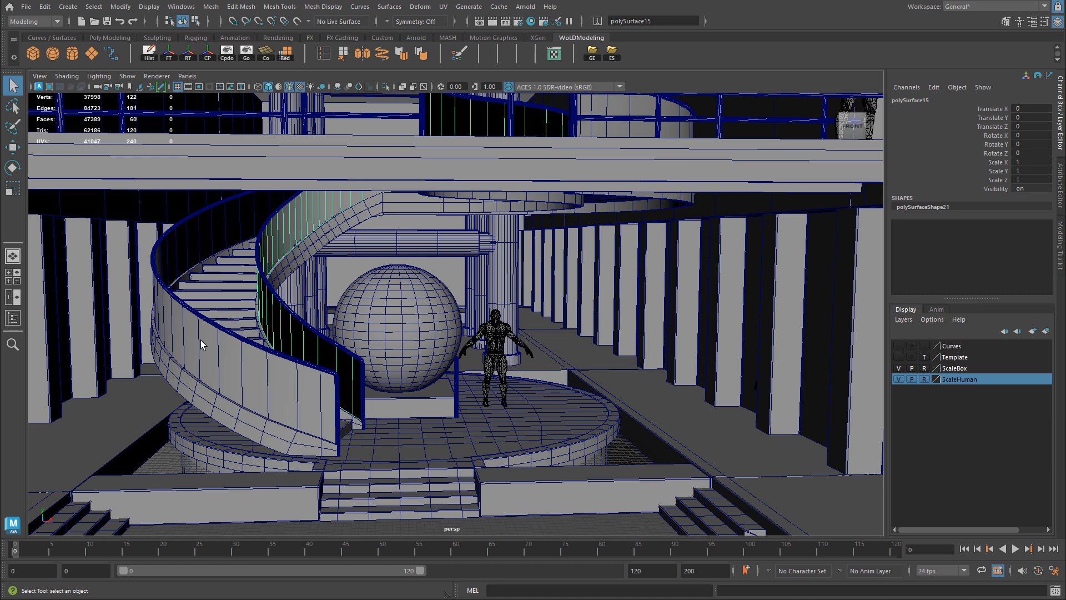
click(721, 292)
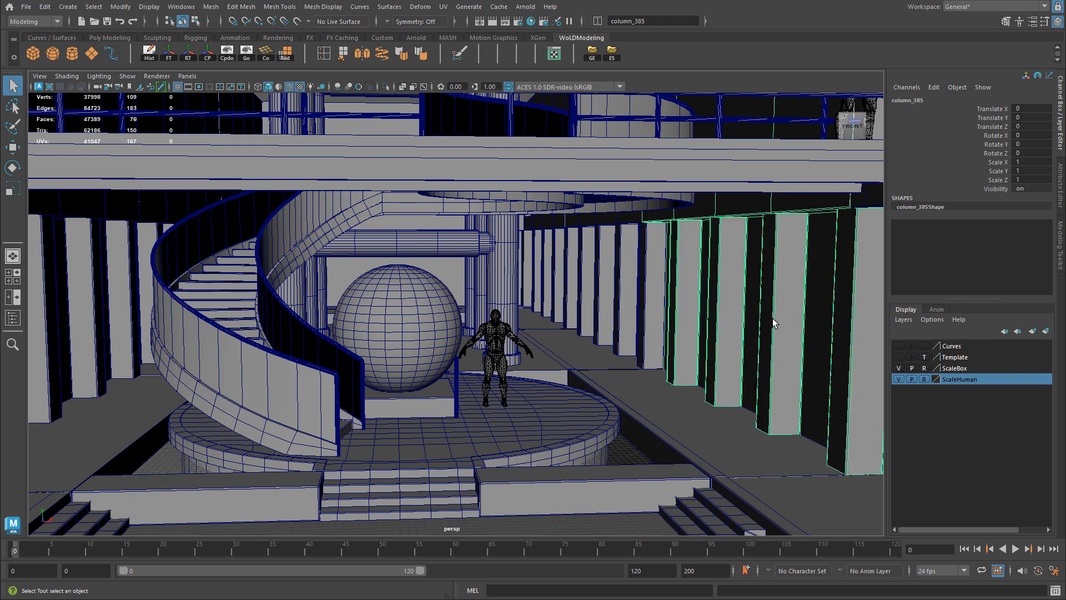
alt+middle_drag(733, 297, 590, 297)
alt+drag(589, 297, 337, 479)
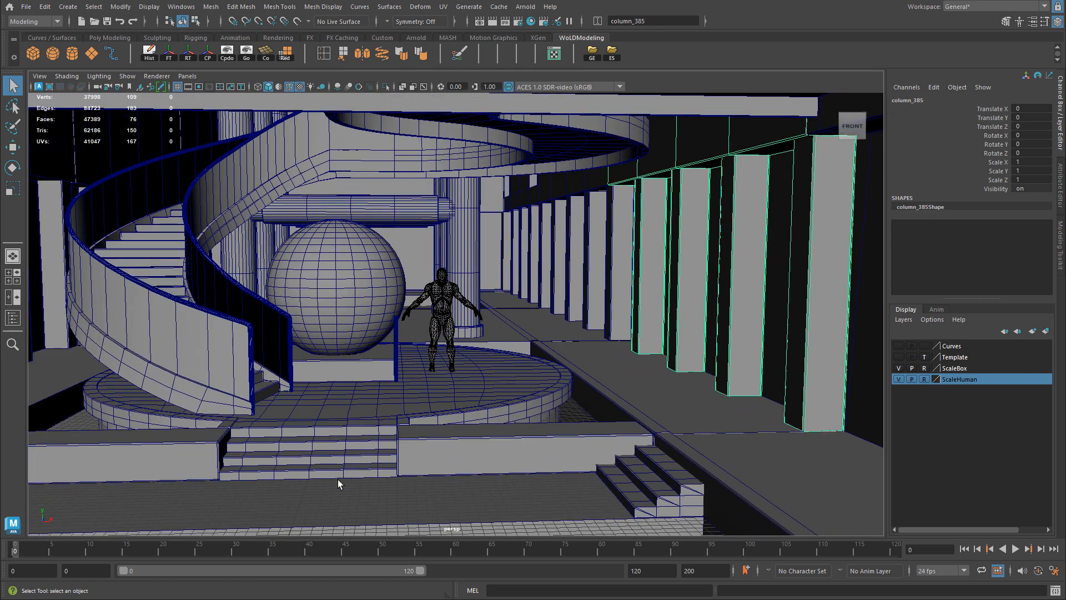
click(498, 404)
click(647, 475)
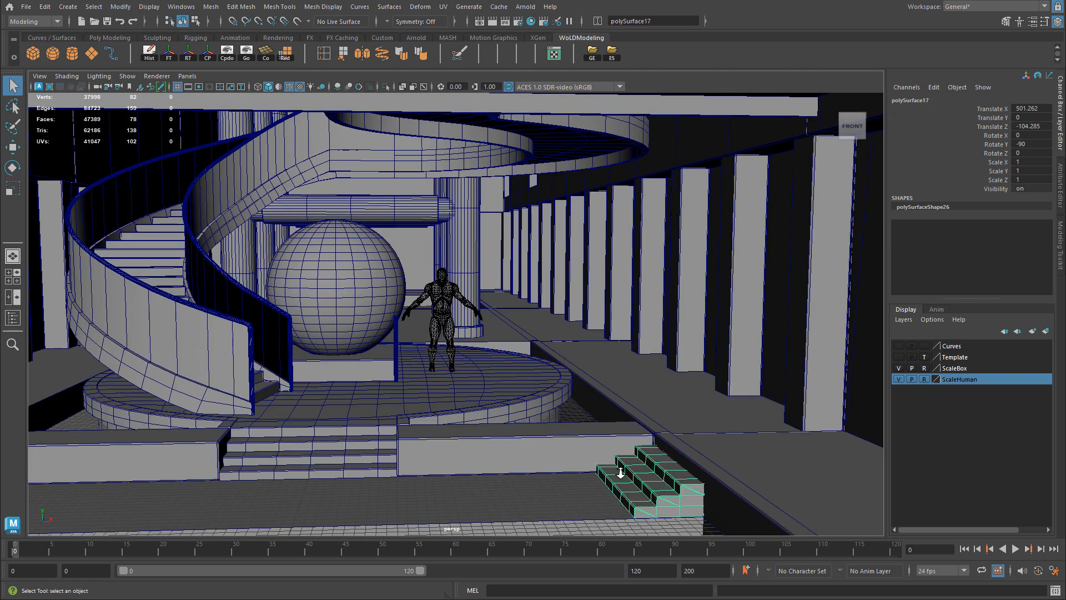
alt+middle_drag(647, 474, 615, 413)
alt+middle_drag(417, 361, 426, 471)
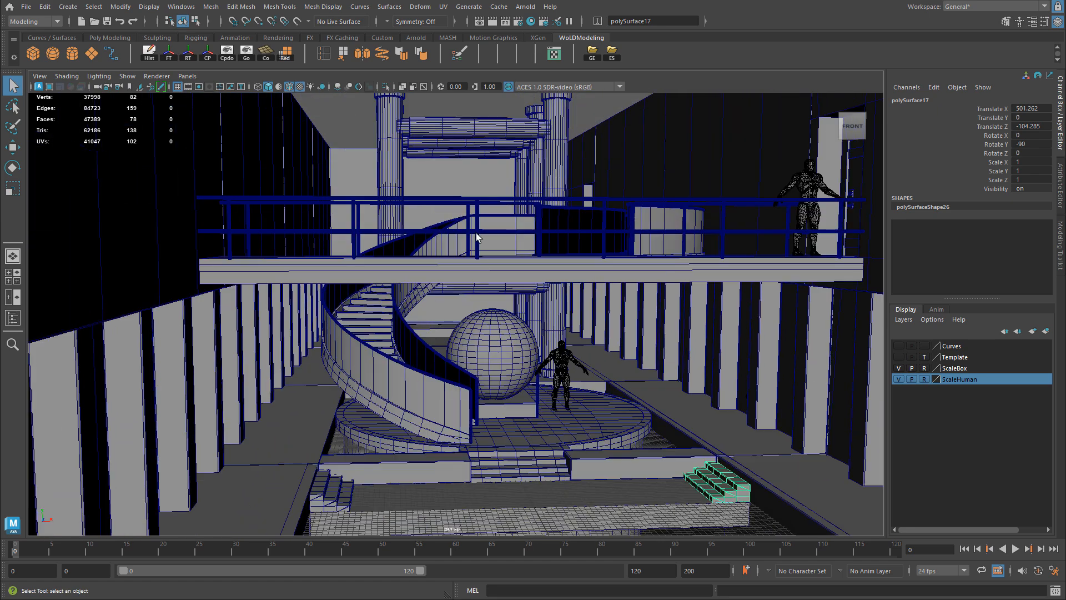
click(476, 220)
alt+middle_drag(444, 236, 410, 320)
alt+right_drag(410, 320, 621, 347)
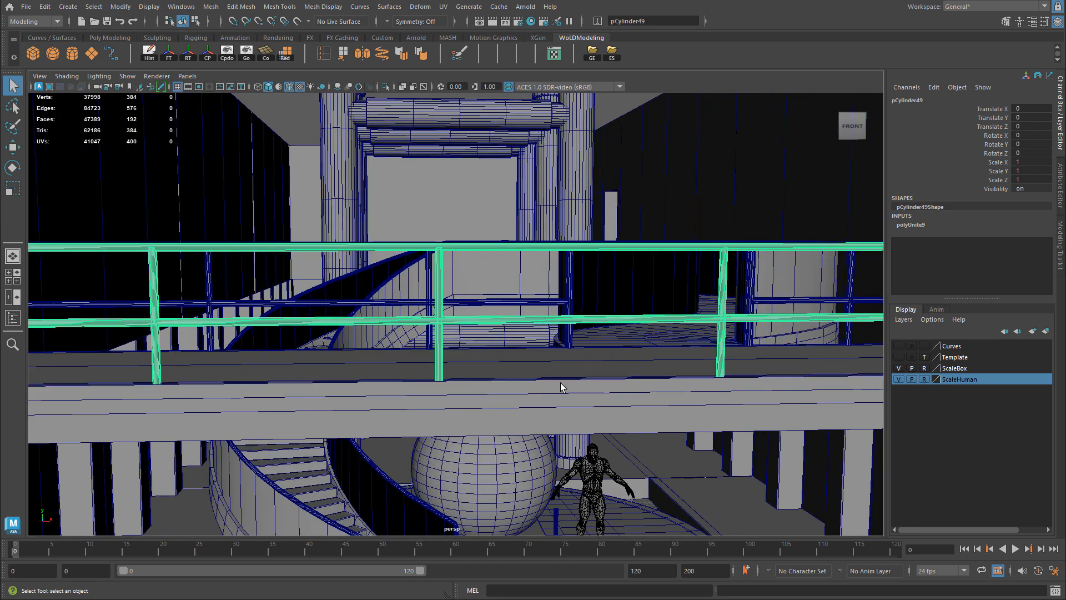
- Inspect the refined model's upper walkway, spiral staircase from above, circular platform and round columns with their cross pipes
click(547, 406)
alt+drag(547, 410, 552, 255)
alt+middle_drag(542, 187, 509, 276)
alt+right_drag(509, 276, 536, 281)
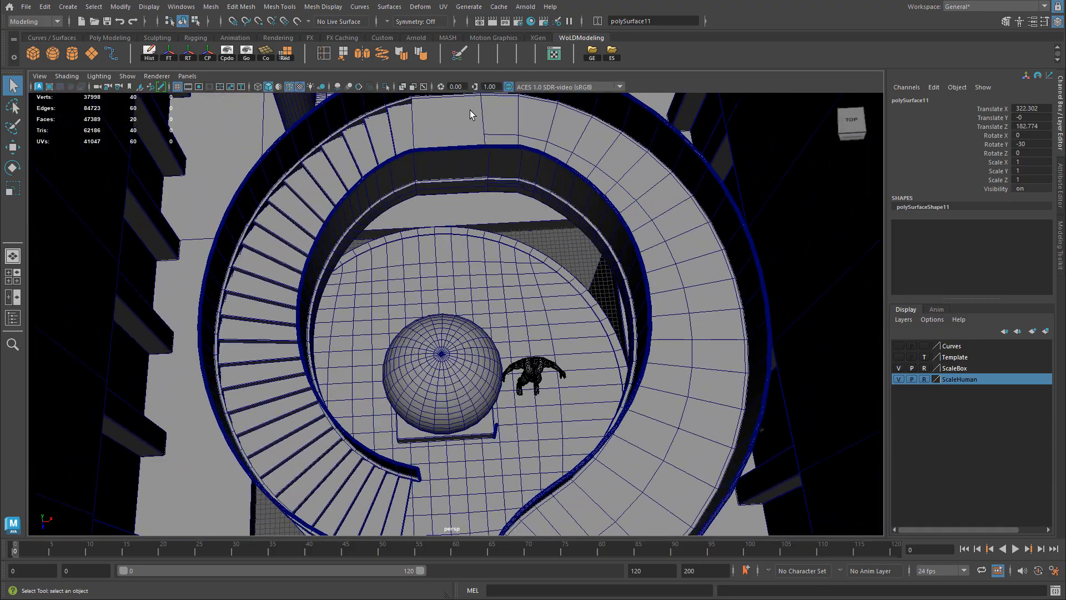
click(676, 416)
alt+drag(607, 417, 583, 338)
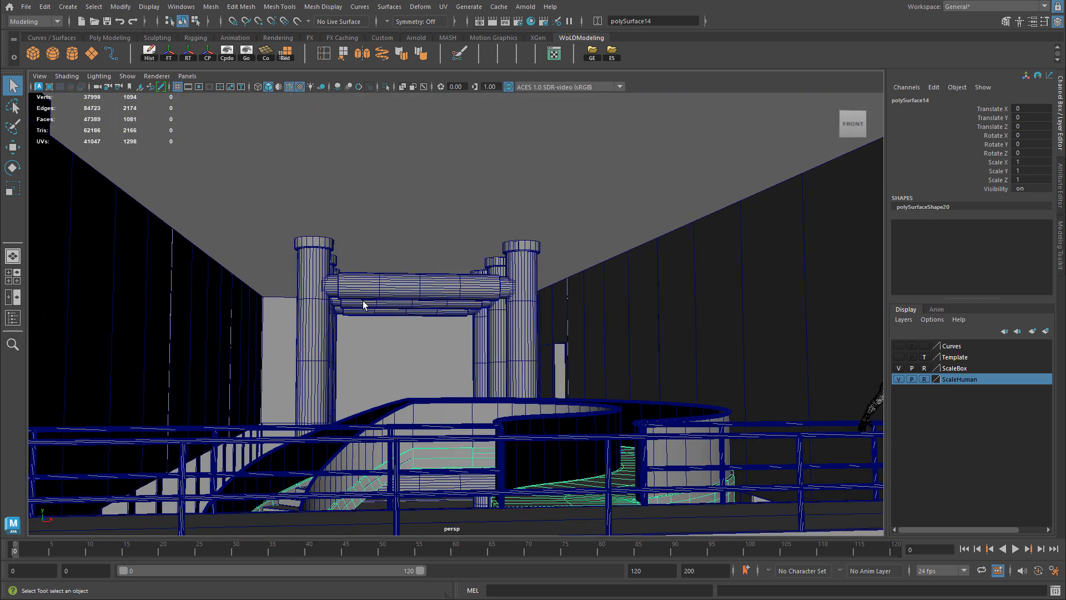
click(324, 276)
scroll(332, 238, down, 10)
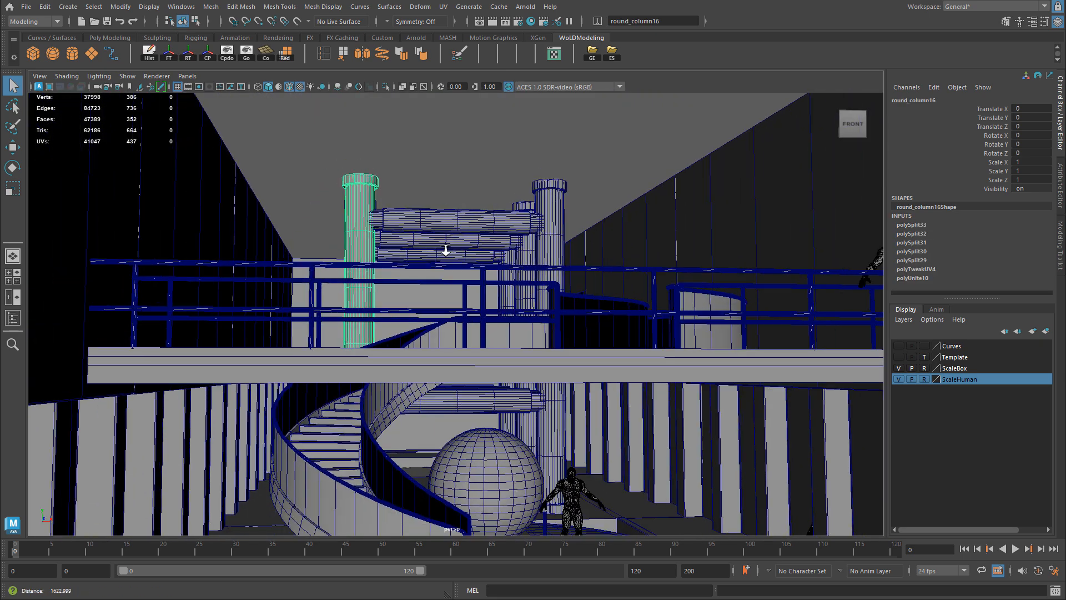
- Inspect the side wall with its recessed doorways at the end of the upper walkway, and the overall hall
alt+drag(504, 284, 620, 299)
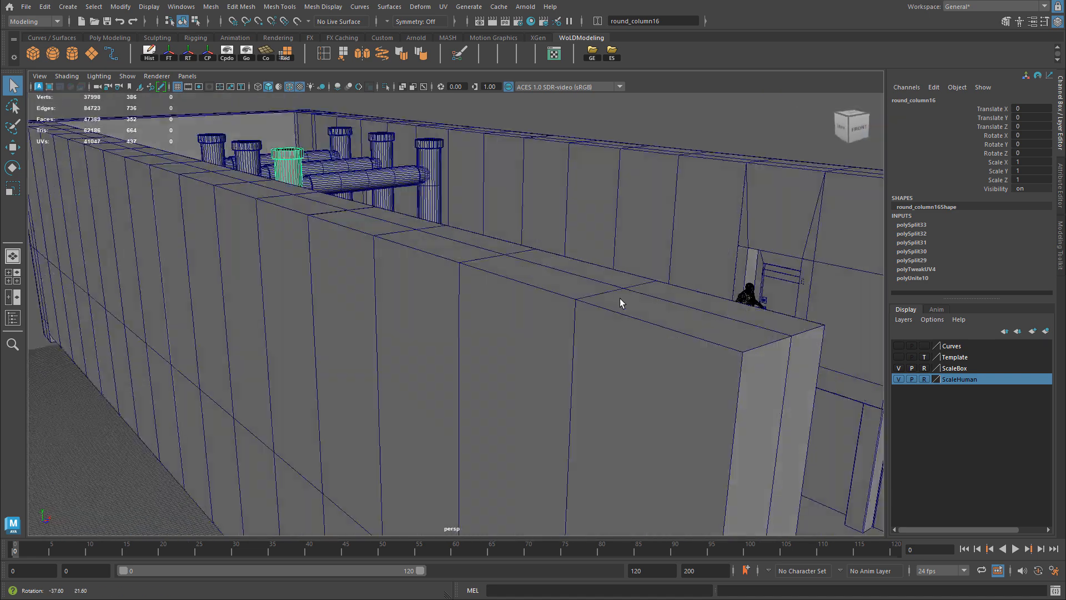
alt+middle_drag(621, 299, 373, 308)
alt+right_drag(373, 308, 519, 269)
click(519, 273)
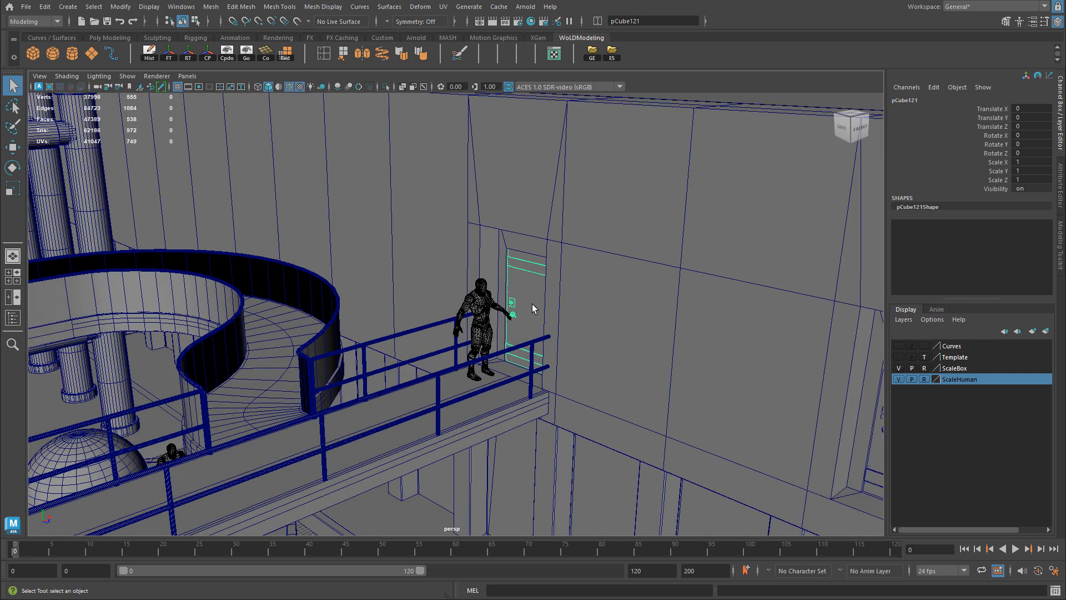
click(562, 294)
alt+drag(444, 278, 414, 262)
alt+middle_drag(414, 261, 332, 299)
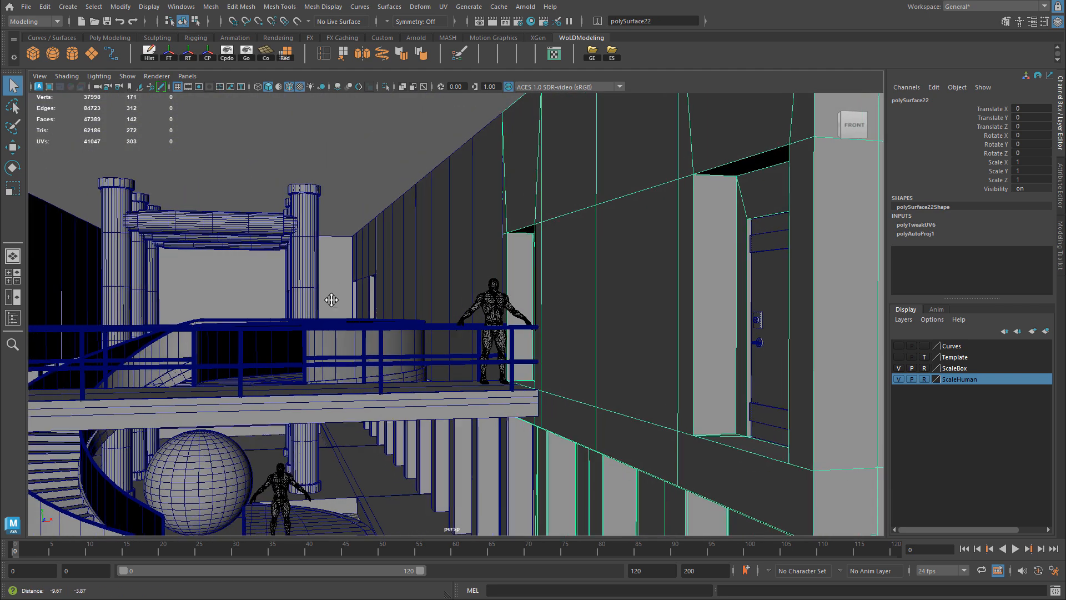
alt+drag(332, 300, 424, 266)
alt+right_drag(424, 267, 333, 283)
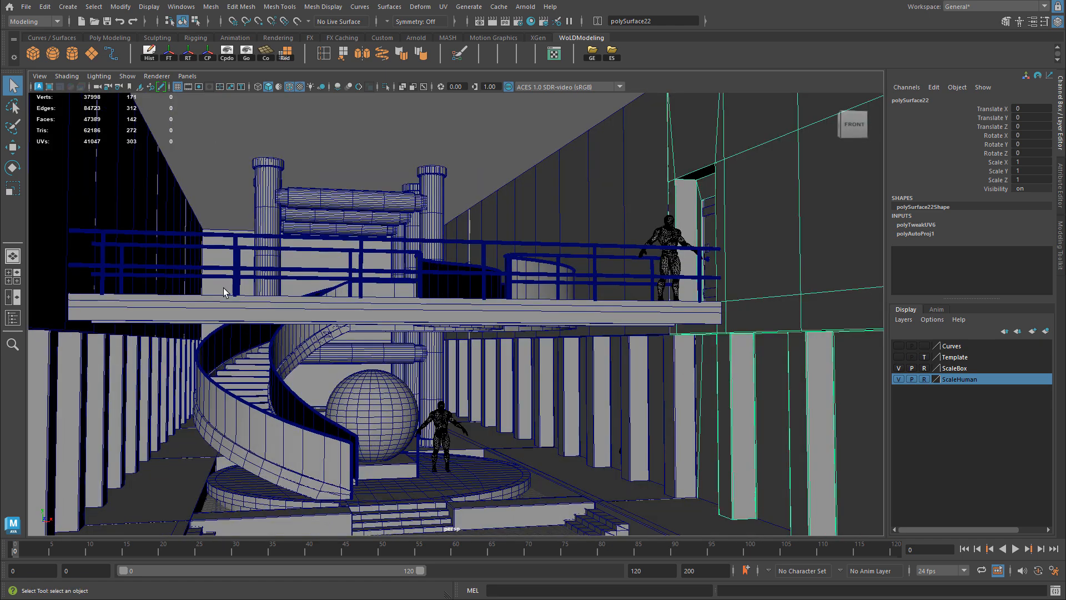
alt+drag(571, 362, 571, 302)
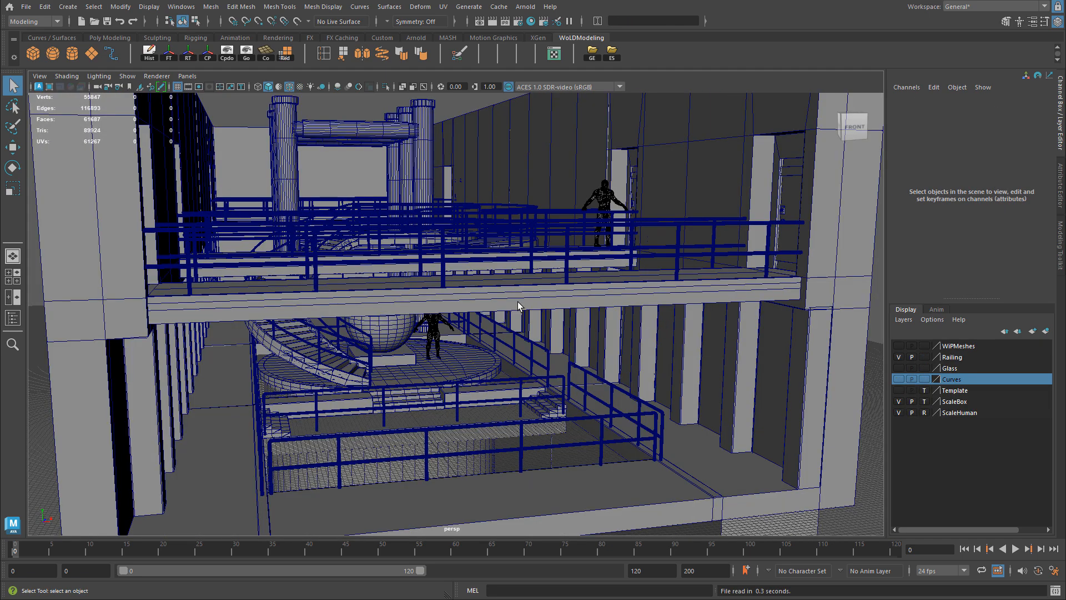
- Examine the railings around the lower pit and spiral staircase in the updated scene, including the side railing piece
mouse_move(450, 293)
alt+mouse_down()
mouse_move(471, 290)
mouse_move(476, 272)
mouse_move(453, 300)
alt+mouse_up()
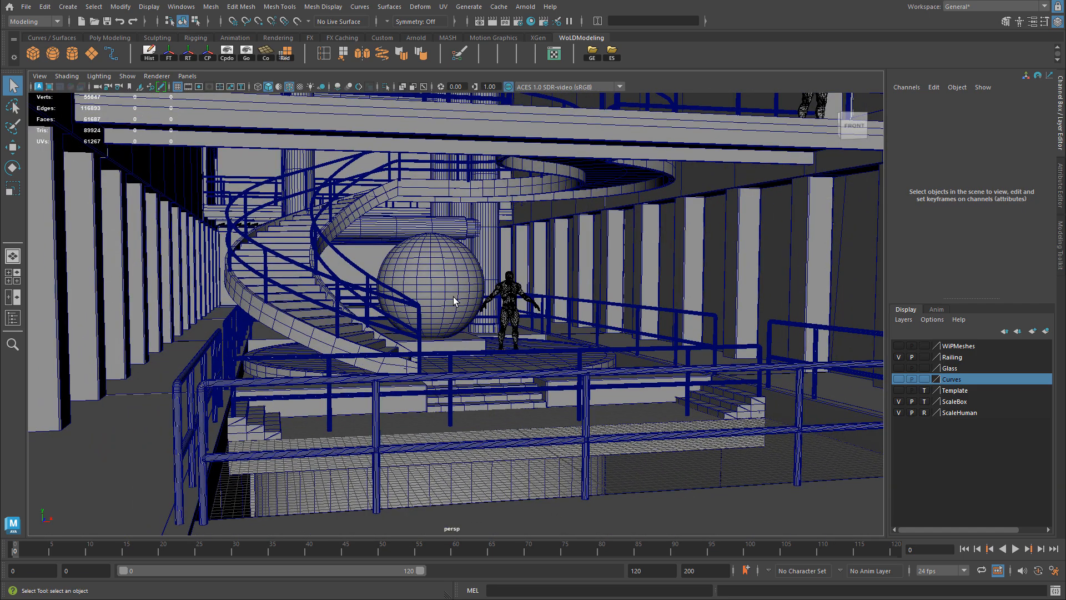
click(230, 328)
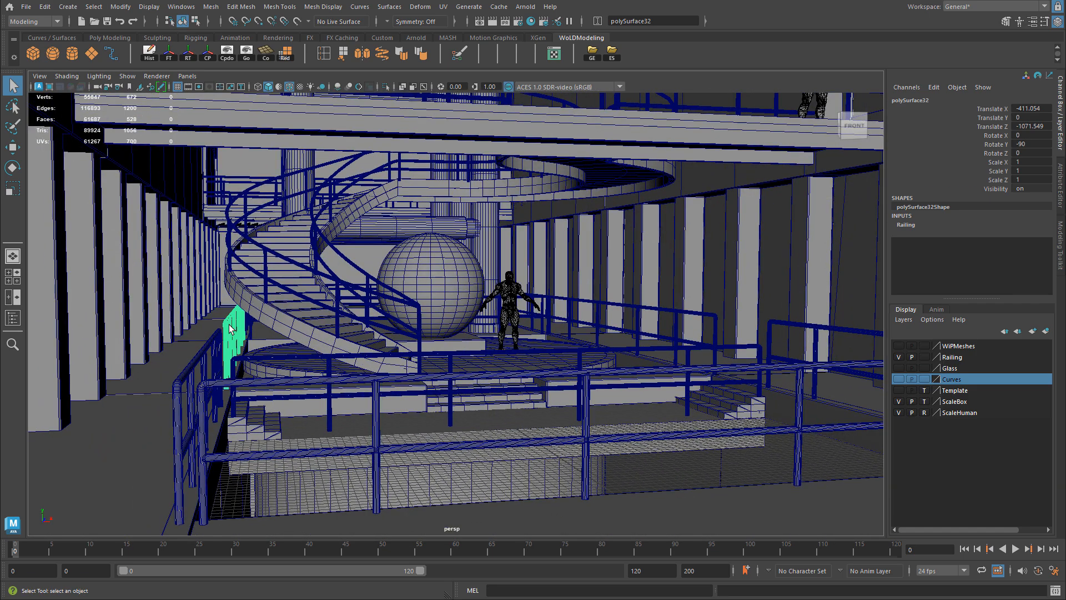
key(w)
alt+drag(230, 328, 165, 292)
alt+drag(166, 247, 259, 238)
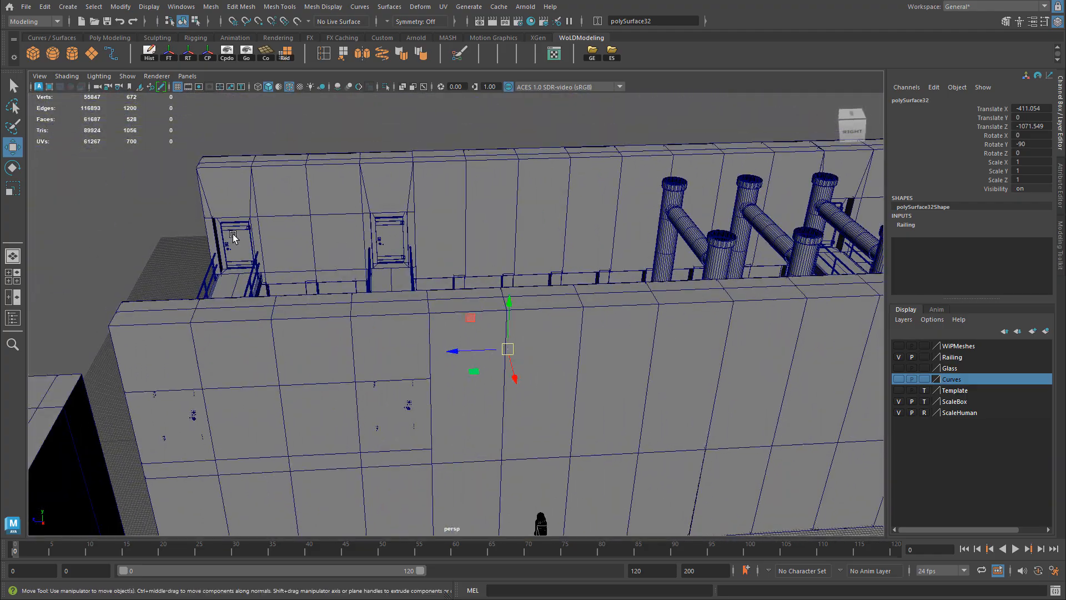
- Examine the door meshes along the side wall, the column frames, and the staircase base beside the globe
click(233, 238)
click(404, 240)
alt+drag(402, 242, 255, 242)
click(257, 244)
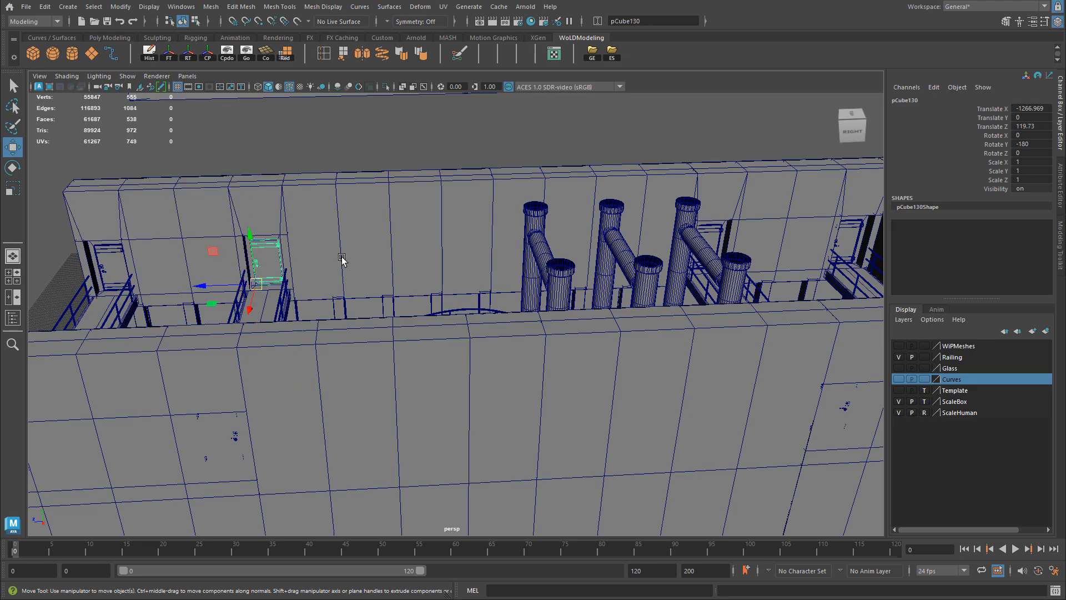
alt+drag(342, 259, 422, 242)
click(418, 251)
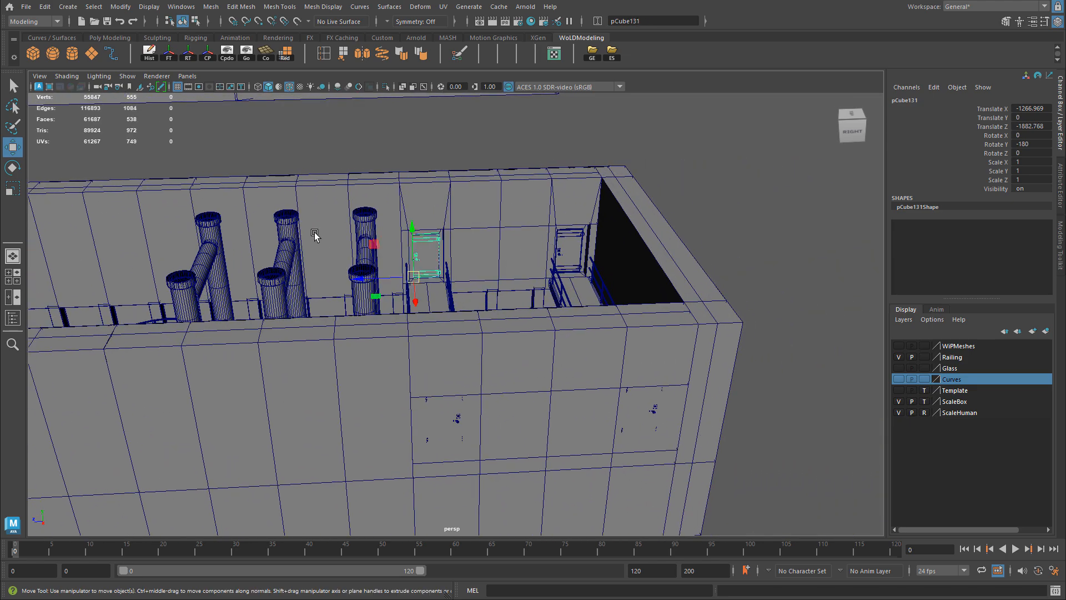
alt+drag(314, 236, 341, 216)
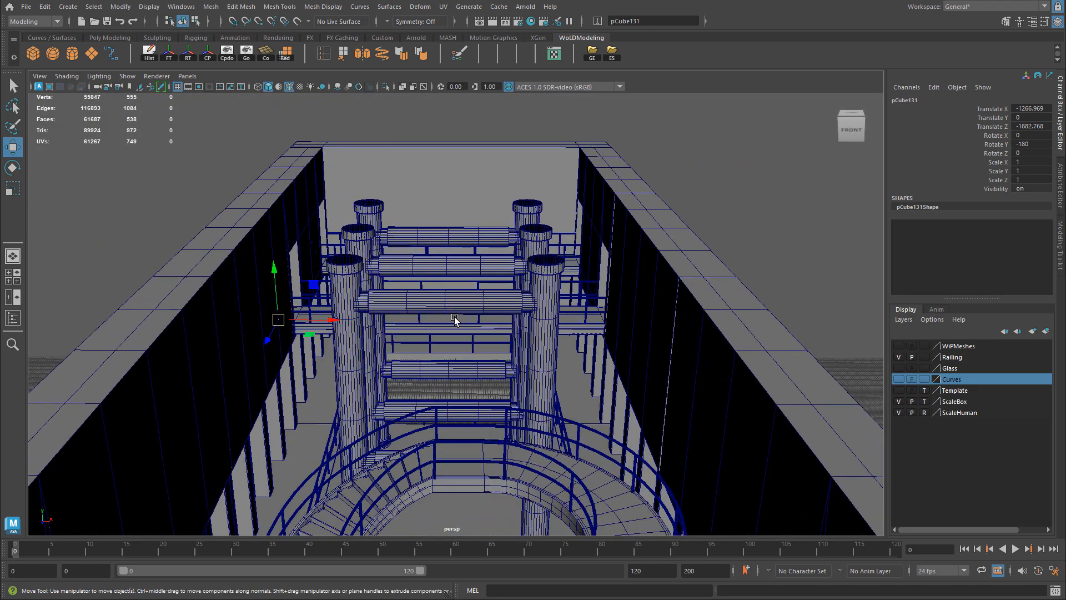
alt+middle_drag(454, 318, 499, 244)
alt+right_drag(500, 244, 605, 243)
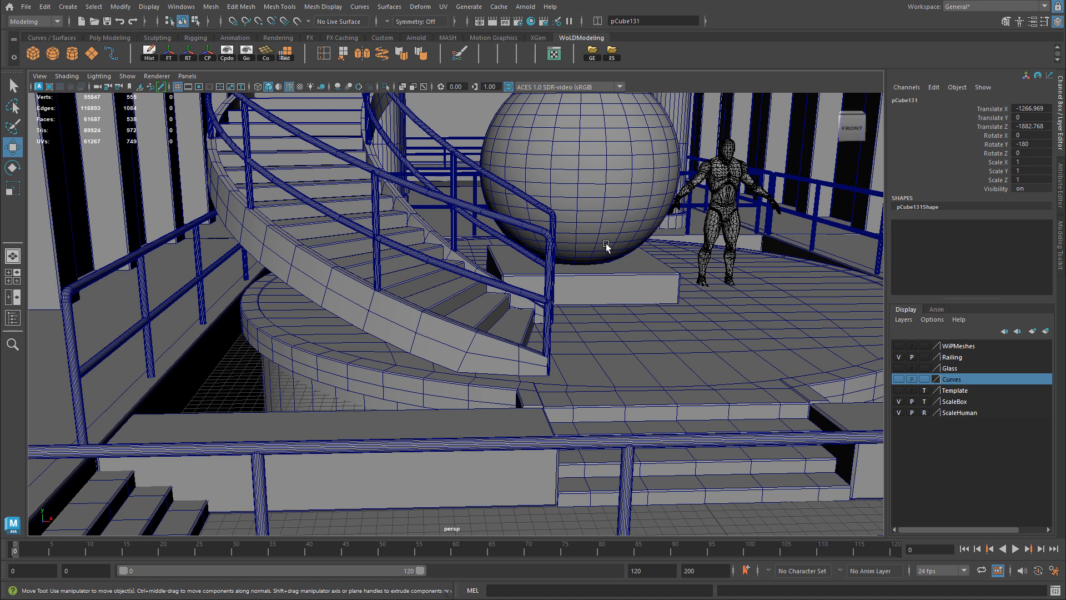
- Place the detached end wall pCube127 on the open end of the hall by setting its Translate X to 0
key(f)
drag(228, 136, 642, 458)
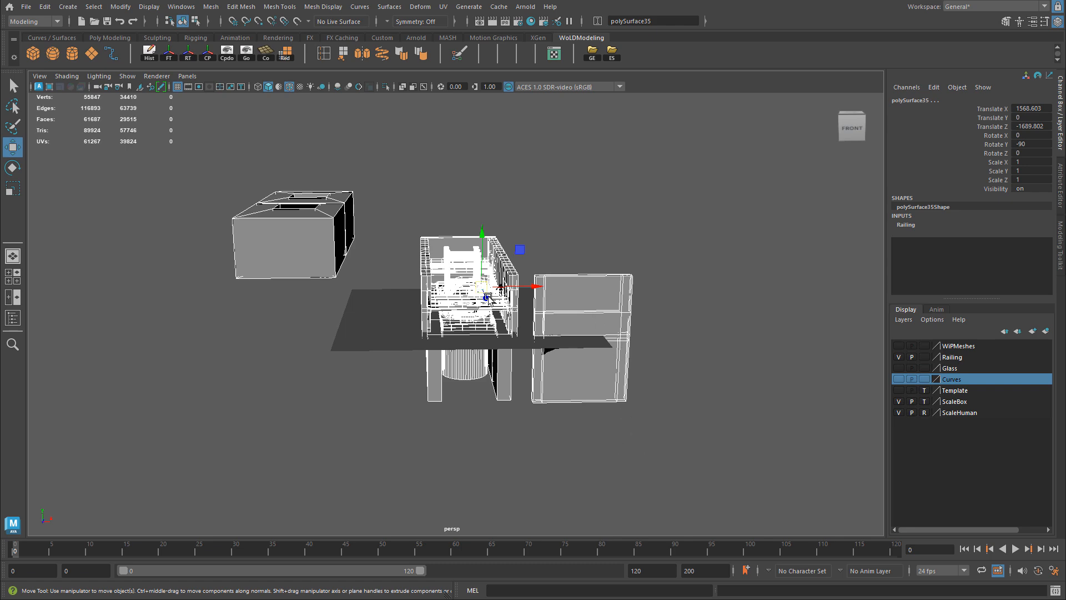
scroll(555, 300, up, 3)
click(682, 295)
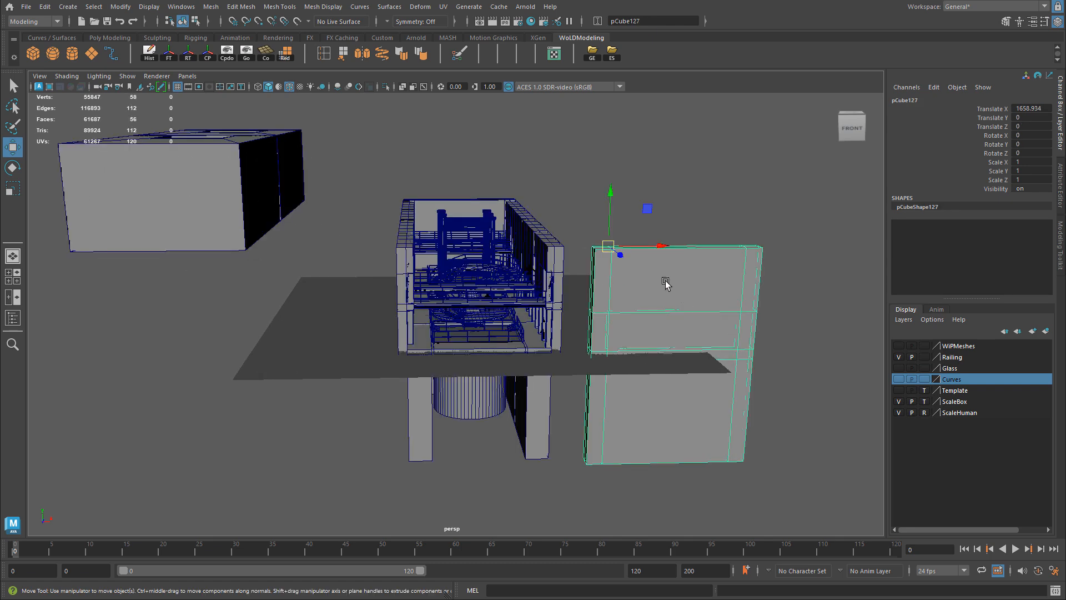
drag(661, 245, 468, 255)
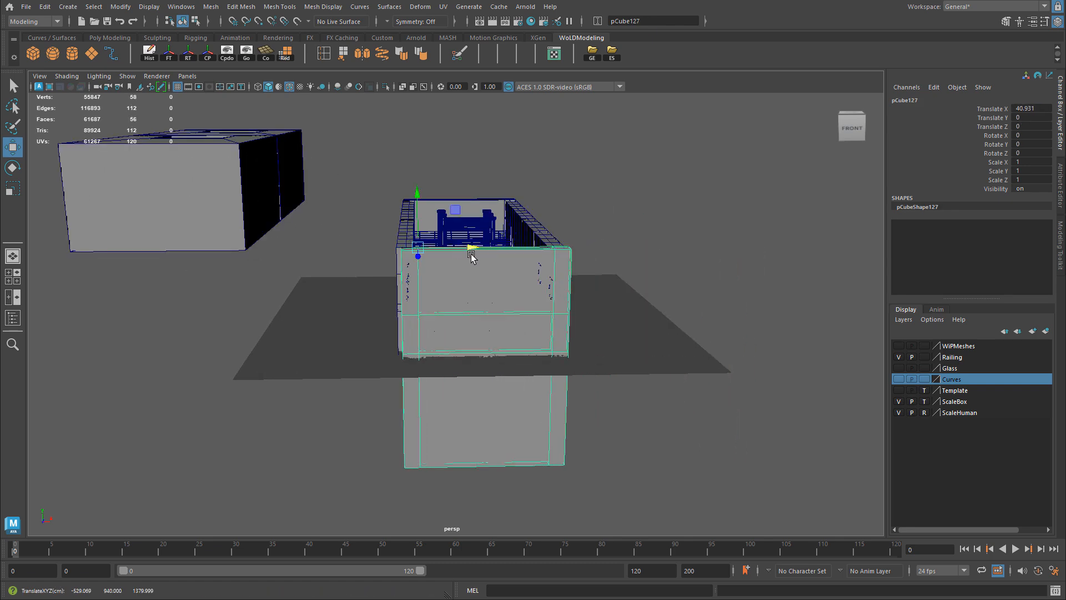
key(ctrl+z)
double_click(1031, 108)
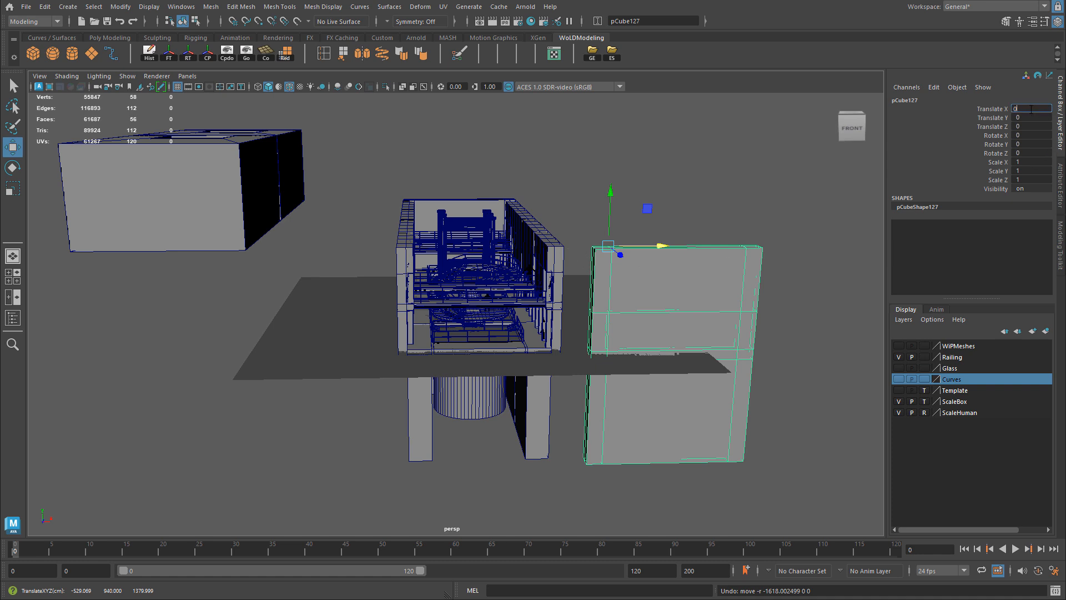
text(0)
key(Return)
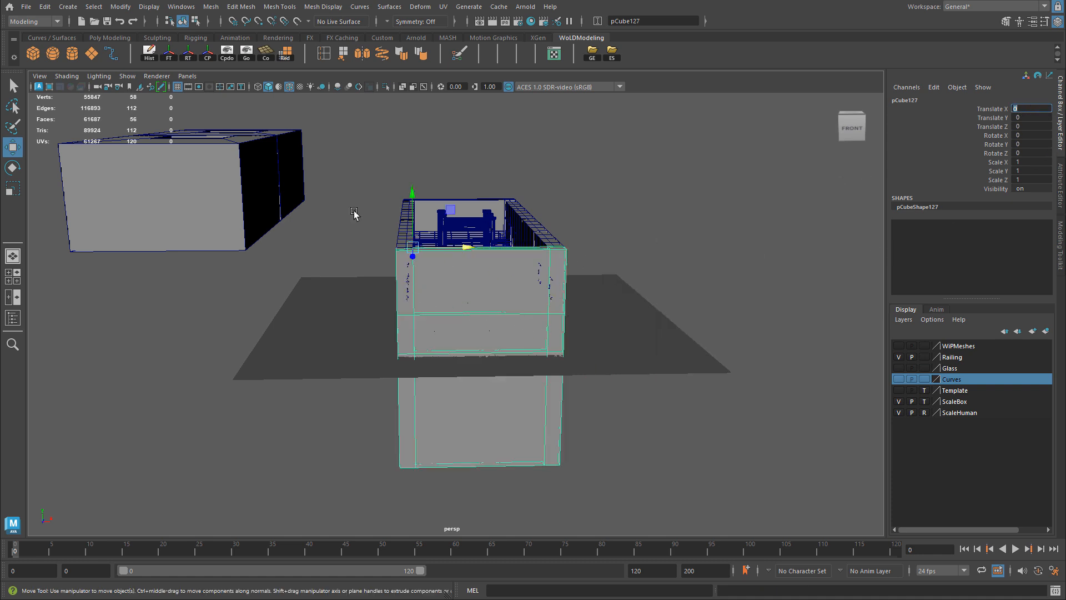
- Place both detached ceiling pieces over the hall by setting their Translate X to 0, and check the enclosed building
click(204, 161)
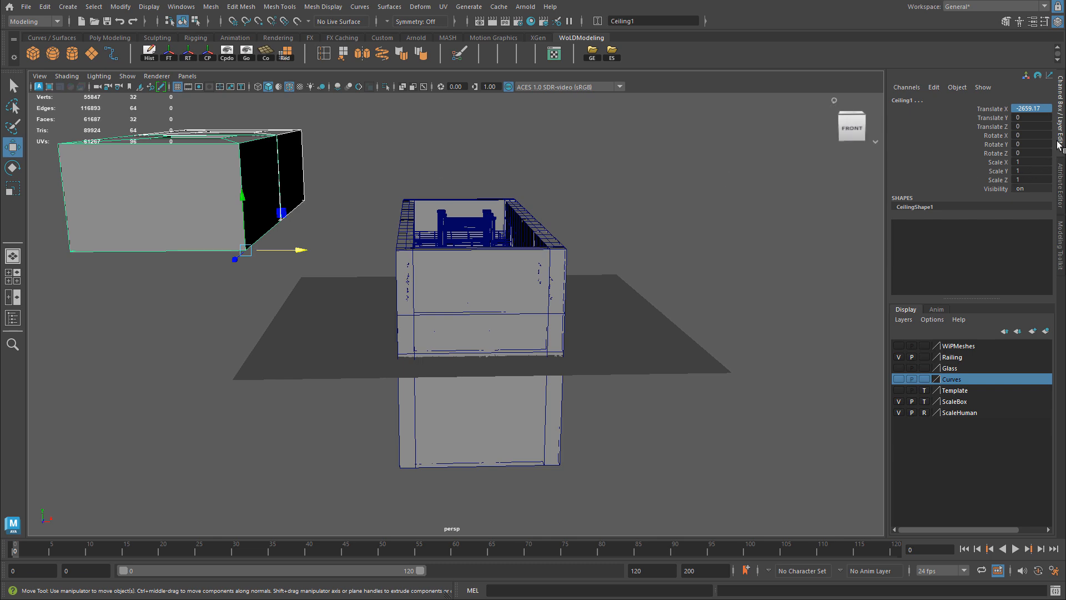
double_click(1030, 108)
text(0)
key(Return)
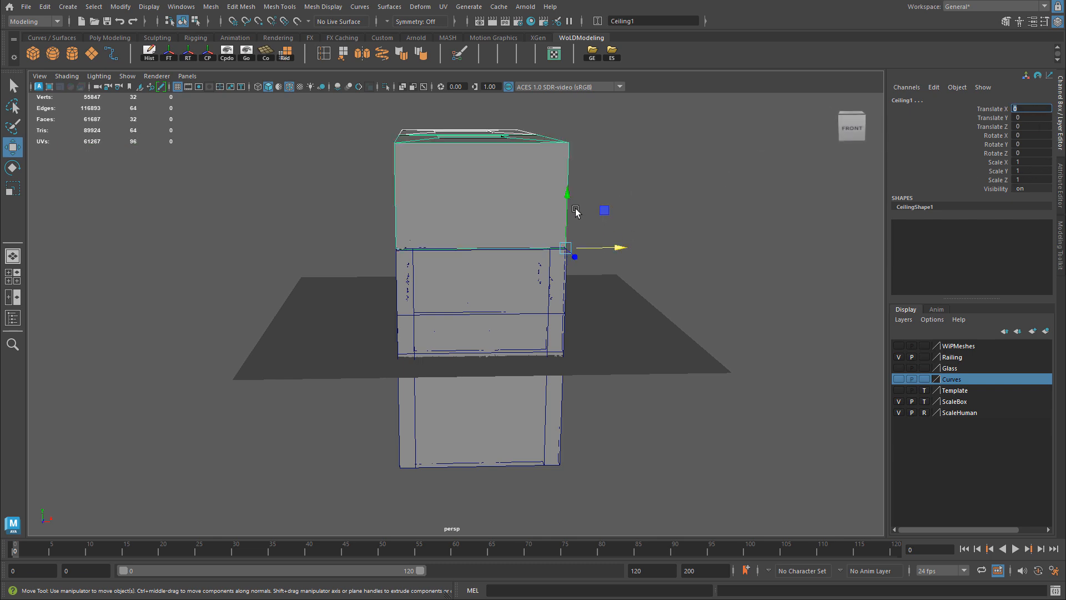
scroll(745, 210, up, 3)
scroll(609, 333, down, 5)
scroll(373, 214, down, 5)
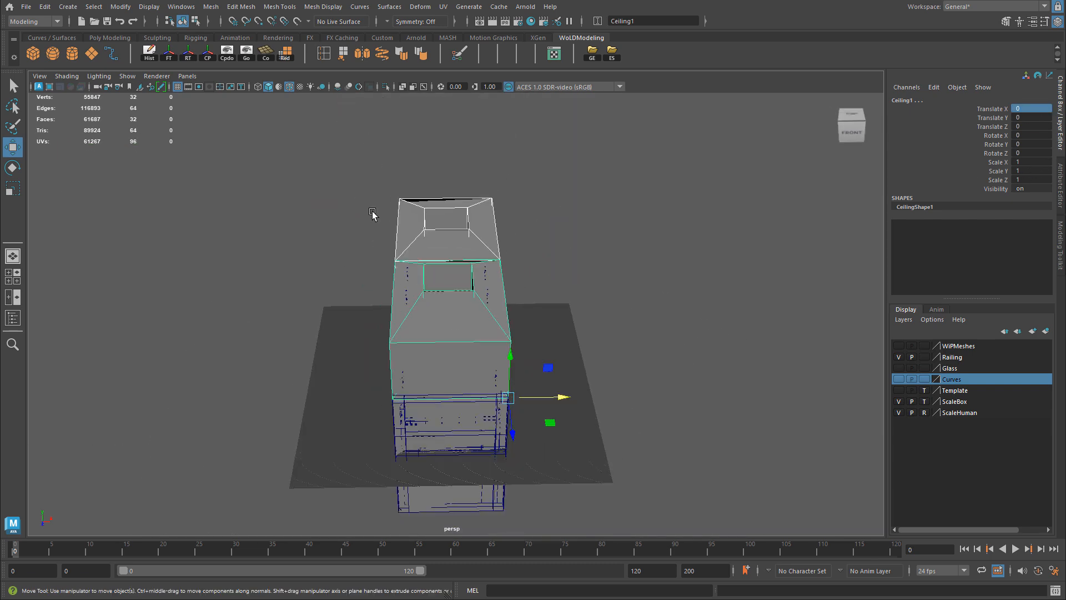
click(503, 478)
alt+drag(502, 478, 433, 364)
scroll(511, 317, up, 5)
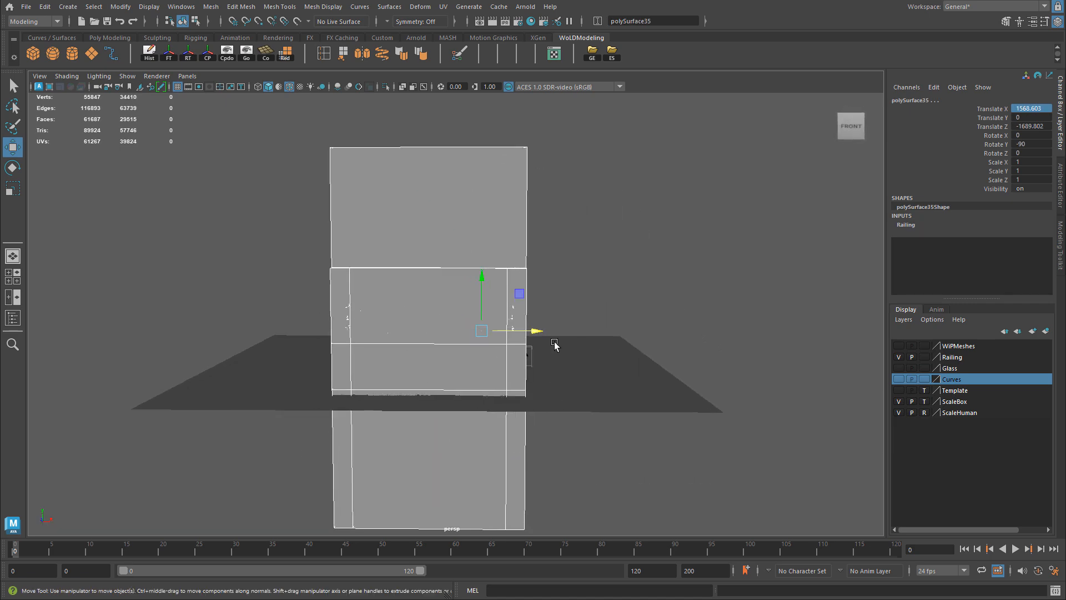
- Undo the ceiling and end wall moves to expose the hall interior again
key(ctrl+z)
key(ctrl+z)
key(ctrl+z)
key(ctrl+z)
scroll(417, 266, up, 3)
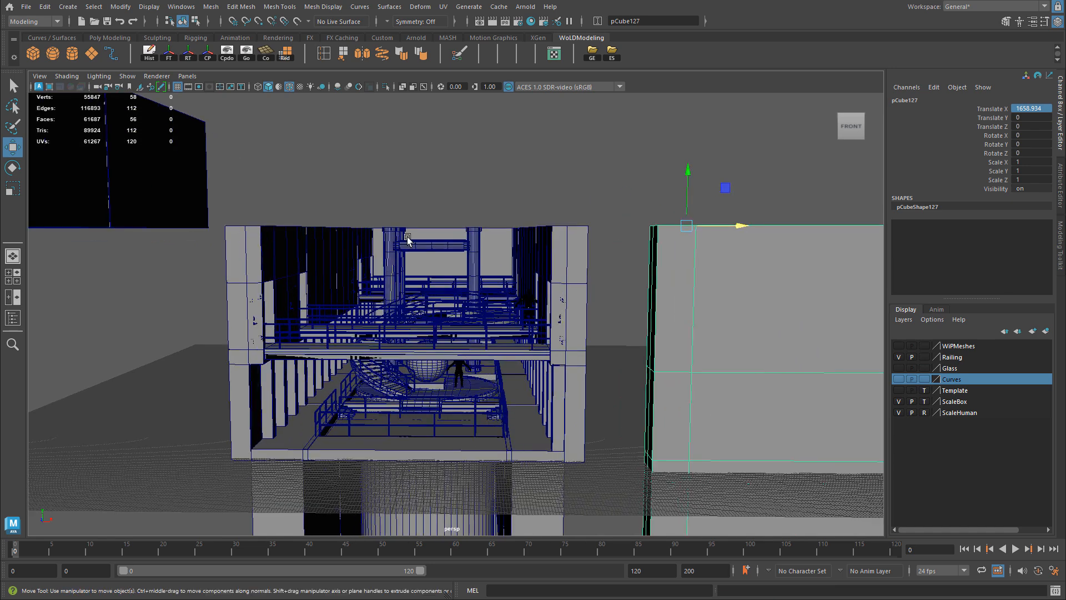
- Check the Translate X values of the hall's side wall and the detached end wall
click(288, 242)
alt+middle_drag(288, 243, 421, 213)
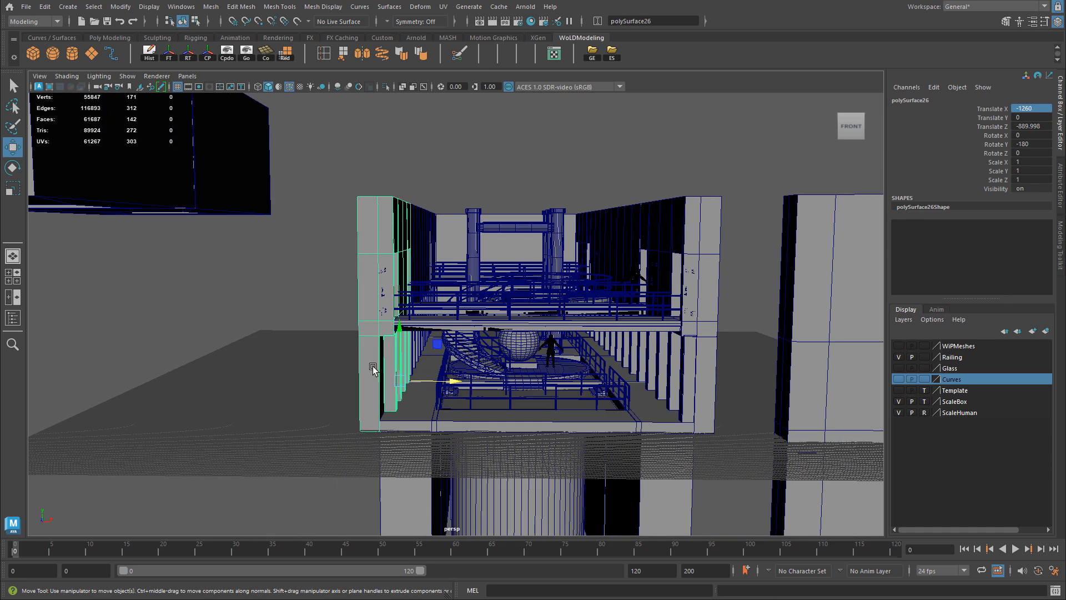
click(805, 361)
alt+middle_drag(804, 362, 731, 348)
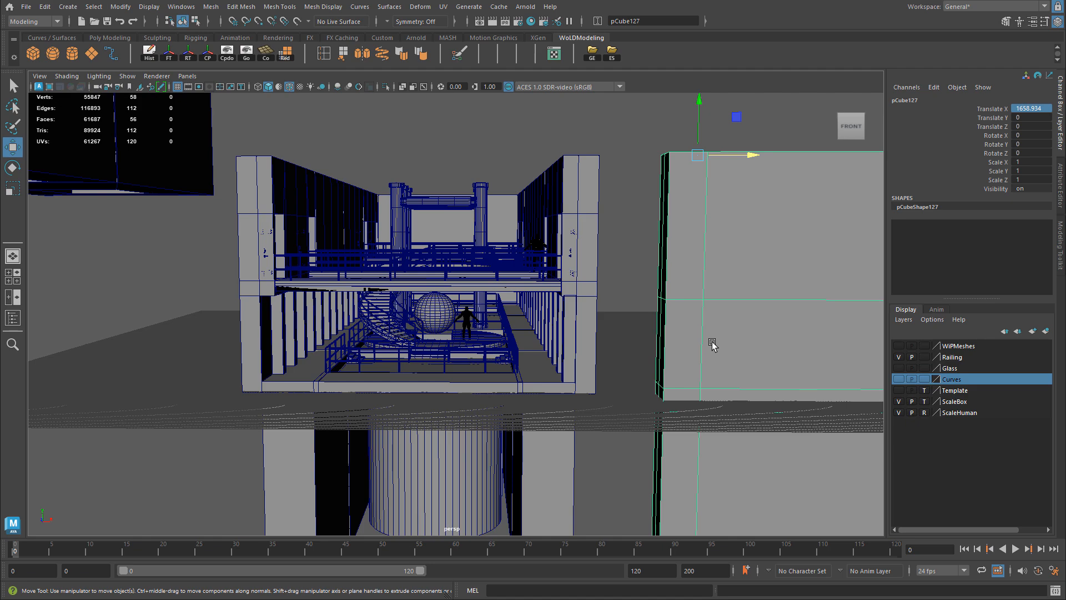
scroll(318, 306, up, 5)
- Demonstrate moving the globe about 336 units along X off its pedestal, and return it by setting Translate X to 0
click(420, 321)
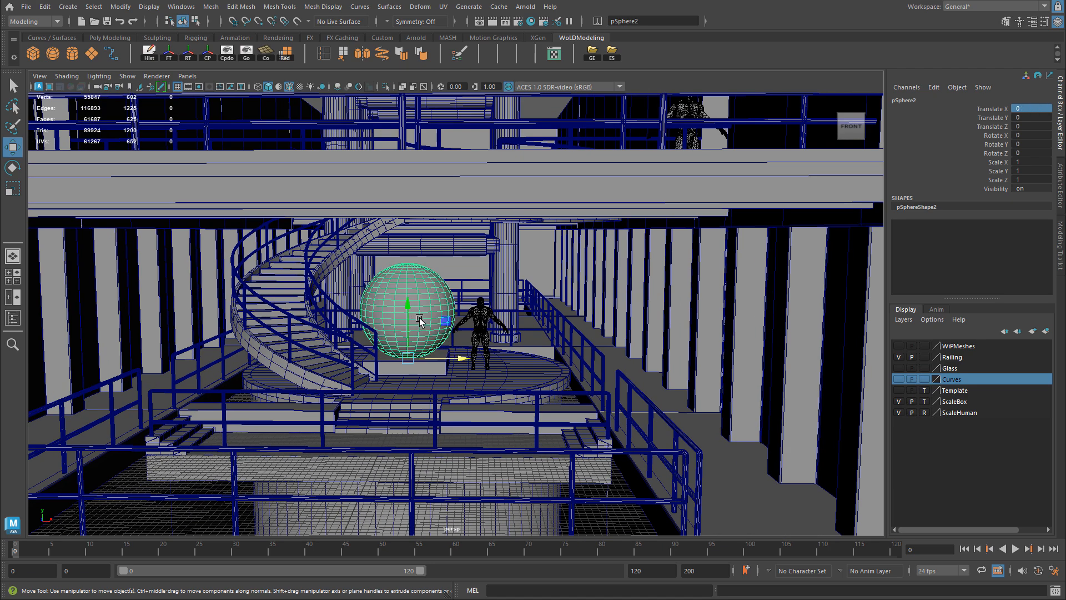
key(f)
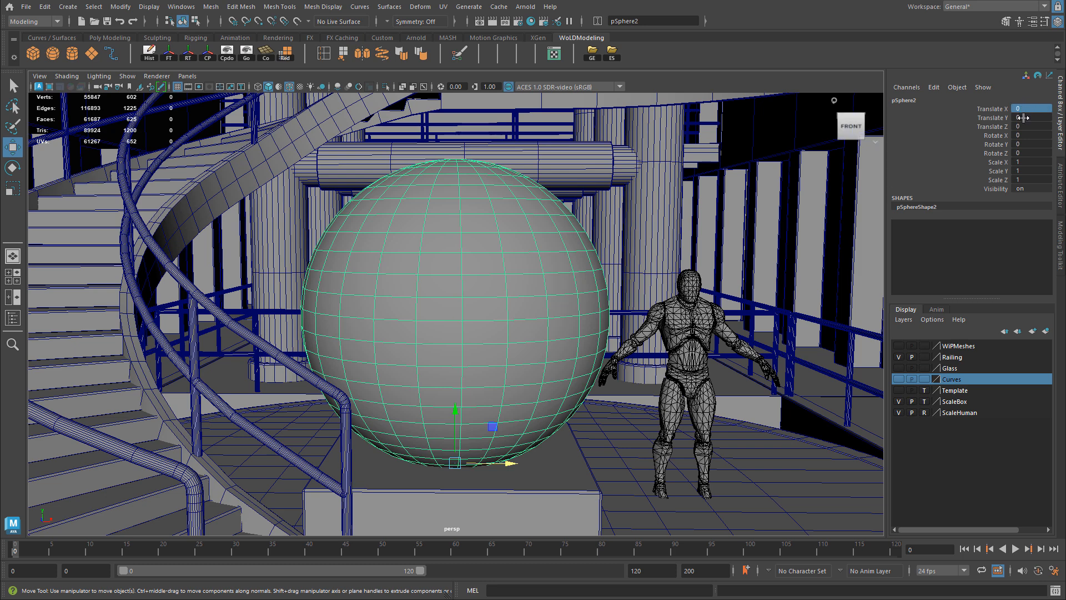
scroll(487, 292, down, 3)
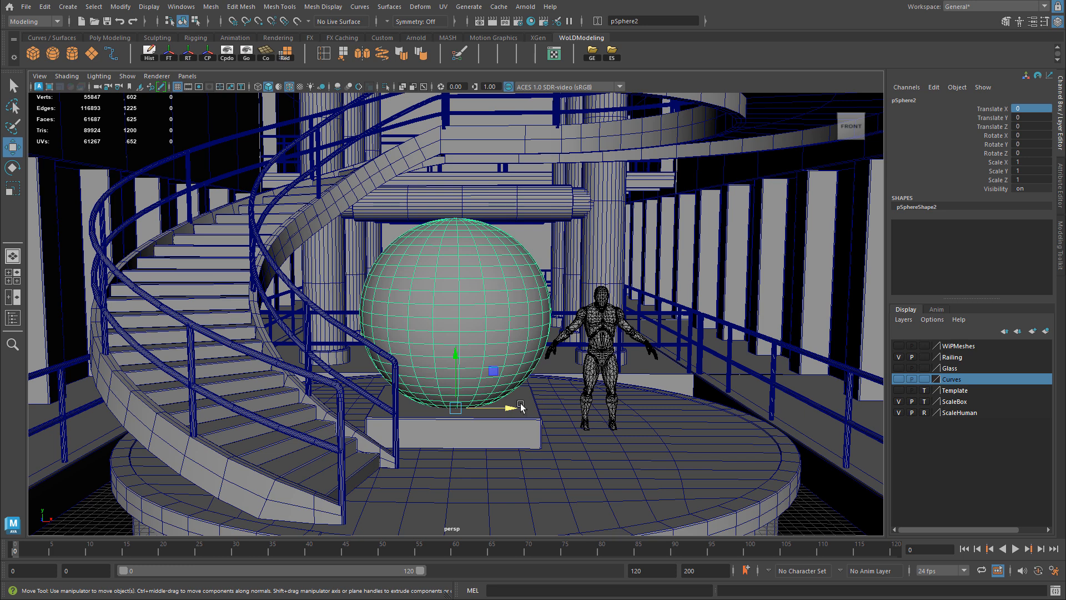
drag(511, 408, 854, 405)
key(ctrl+z)
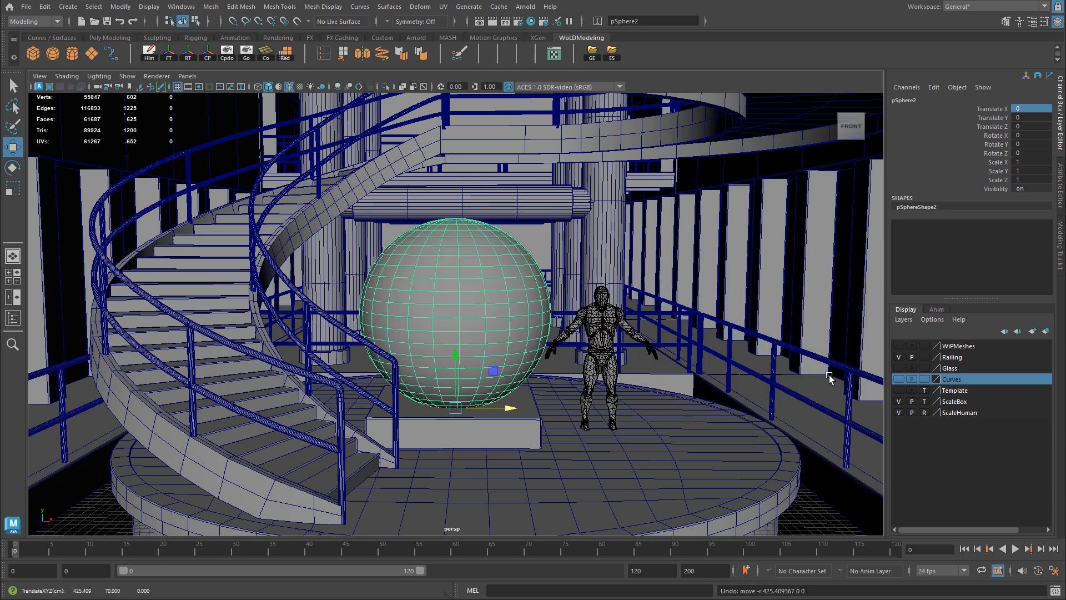
drag(511, 408, 786, 382)
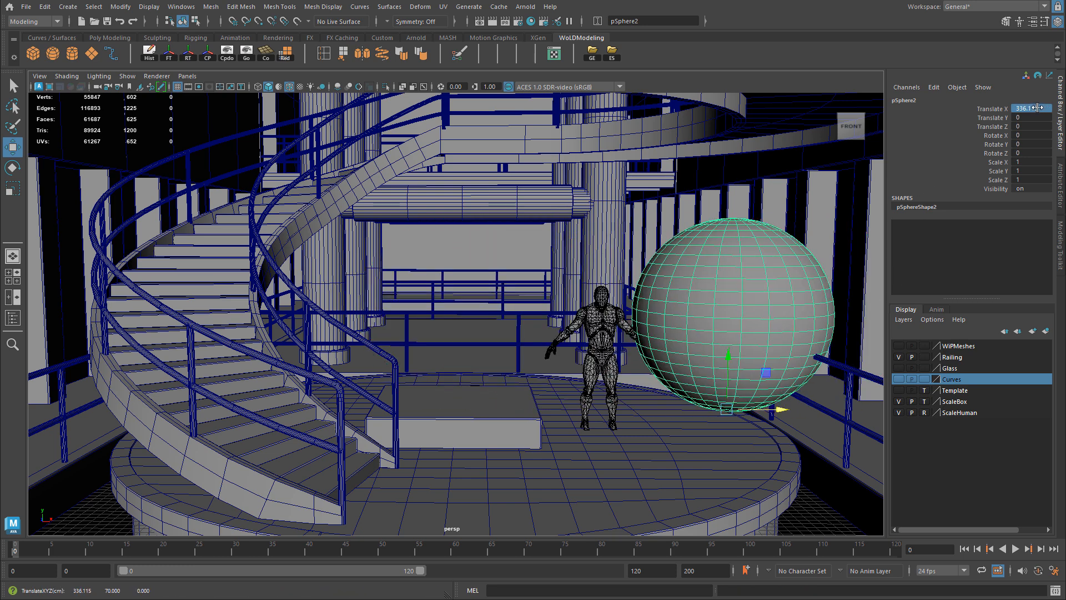
text(0)
key(Return)
key(f)
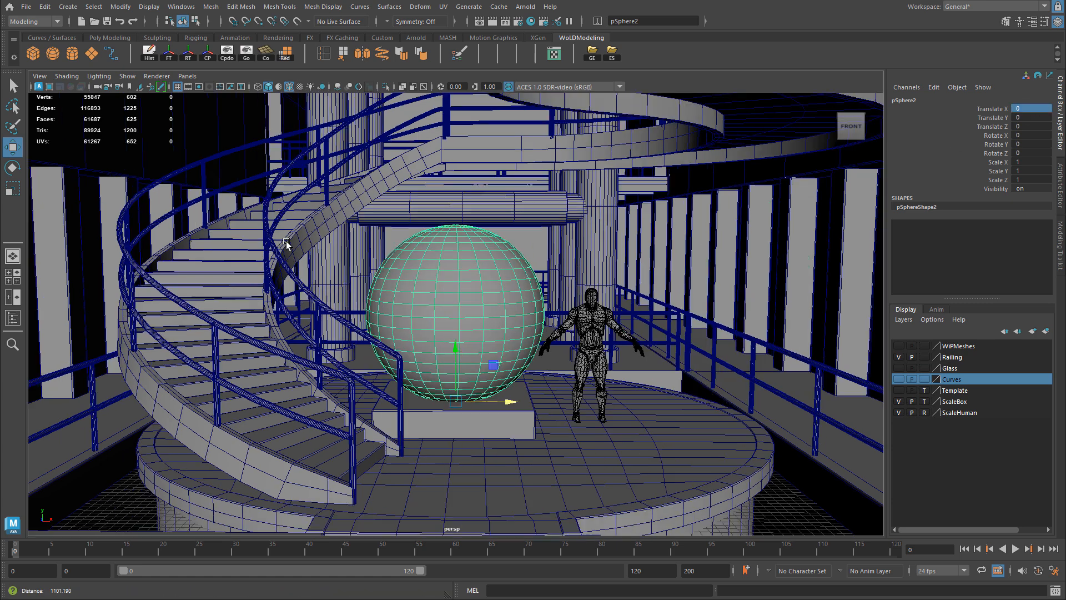
- Compare the Translate X offsets of the detached end wall and the ceiling piece Ceiling1 beside the hall
scroll(631, 274, down, 10)
click(640, 277)
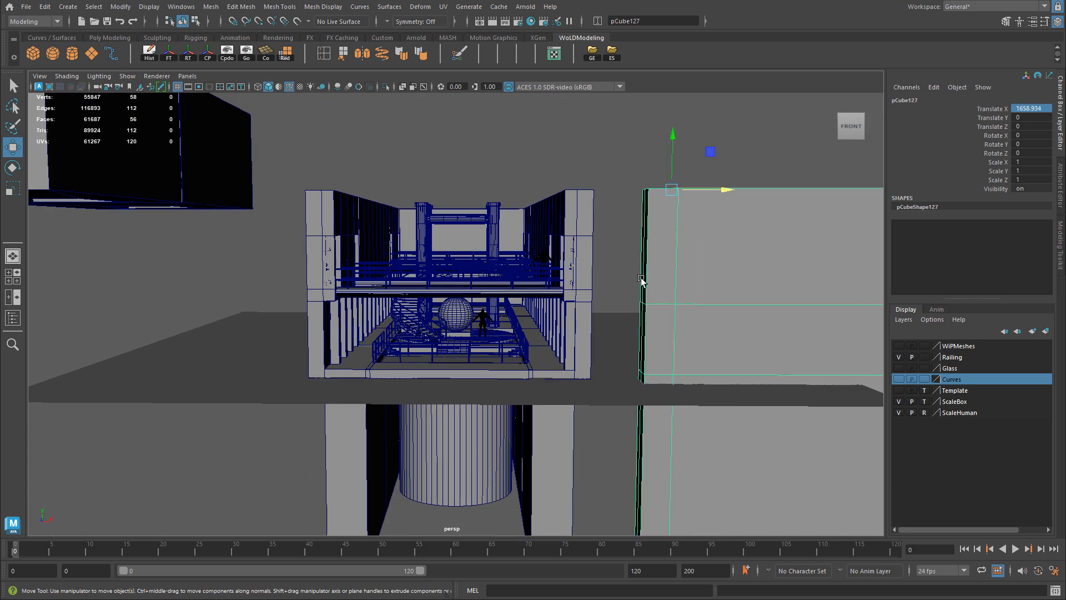
click(461, 230)
click(190, 152)
click(181, 152)
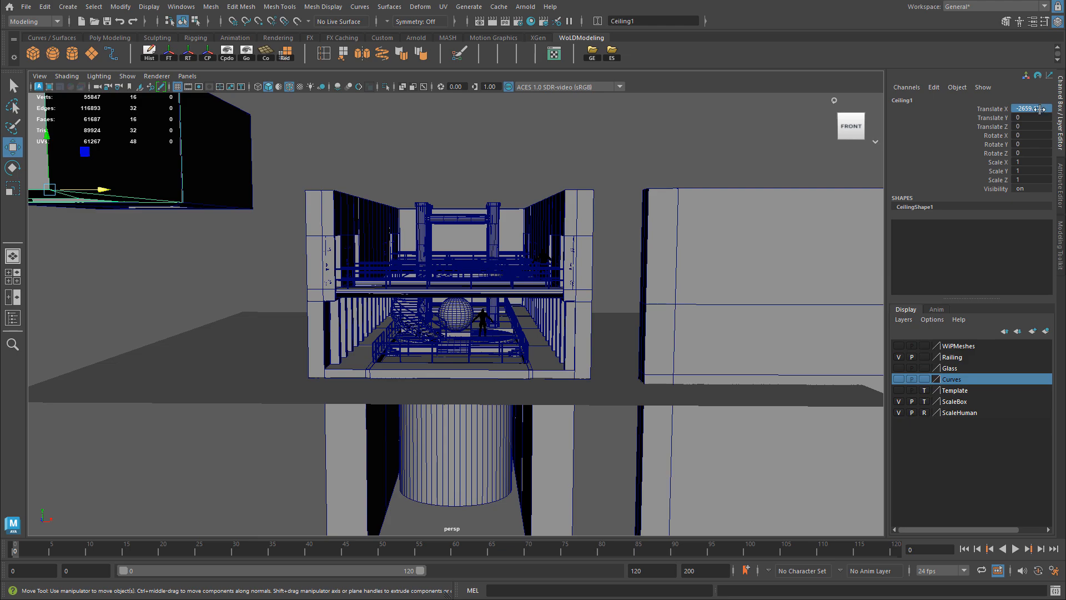
- Examine the open hall from the front and above, and check the detached end wall's Translate X offset
scroll(450, 208, up, 5)
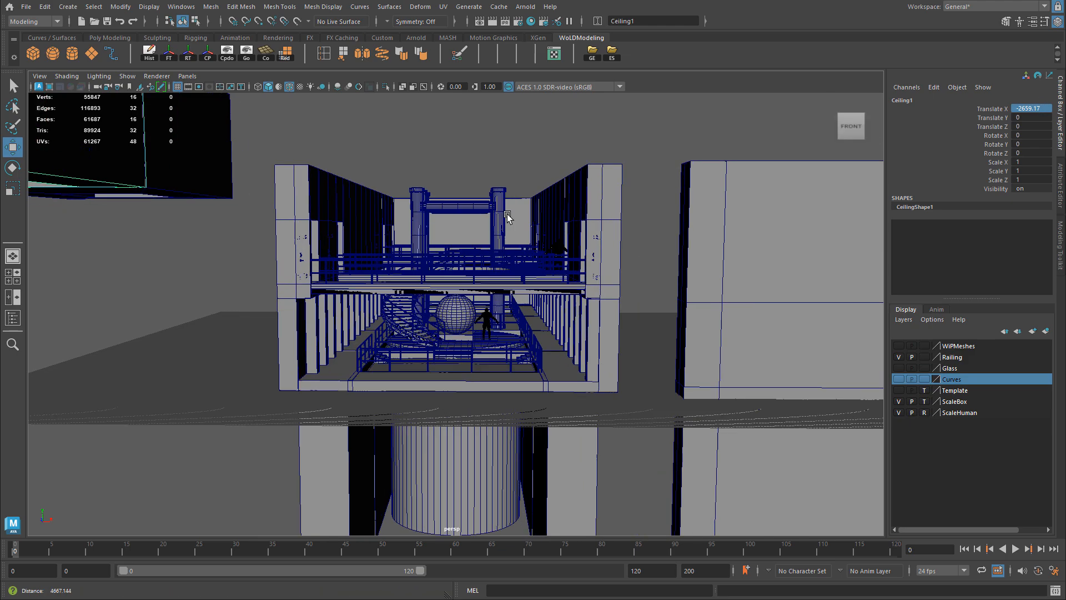
scroll(452, 164, up, 2)
alt+drag(452, 164, 779, 161)
scroll(645, 191, down, 10)
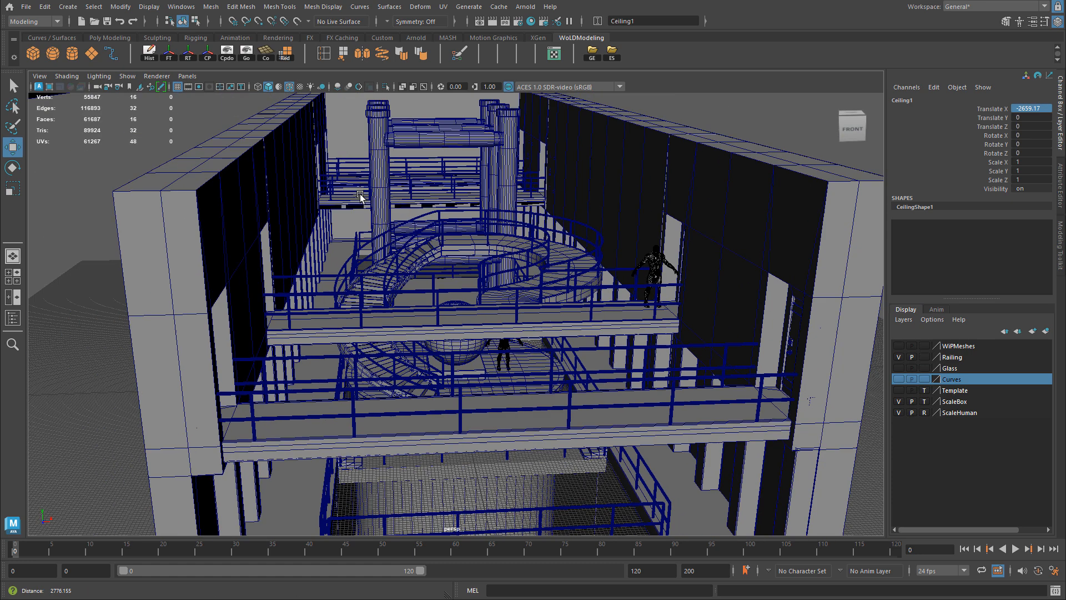
click(728, 263)
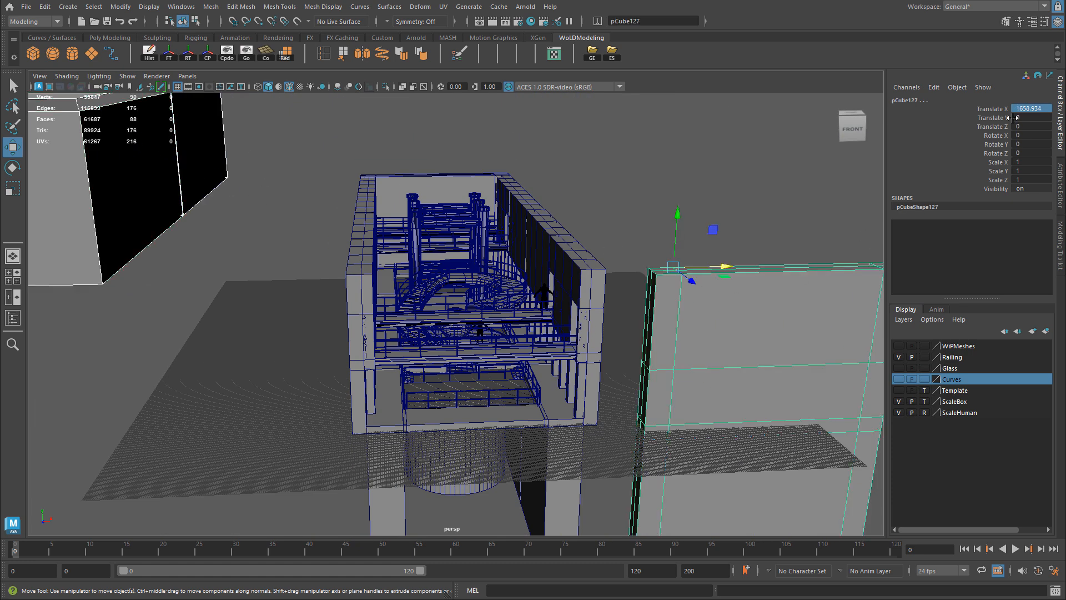
key(f)
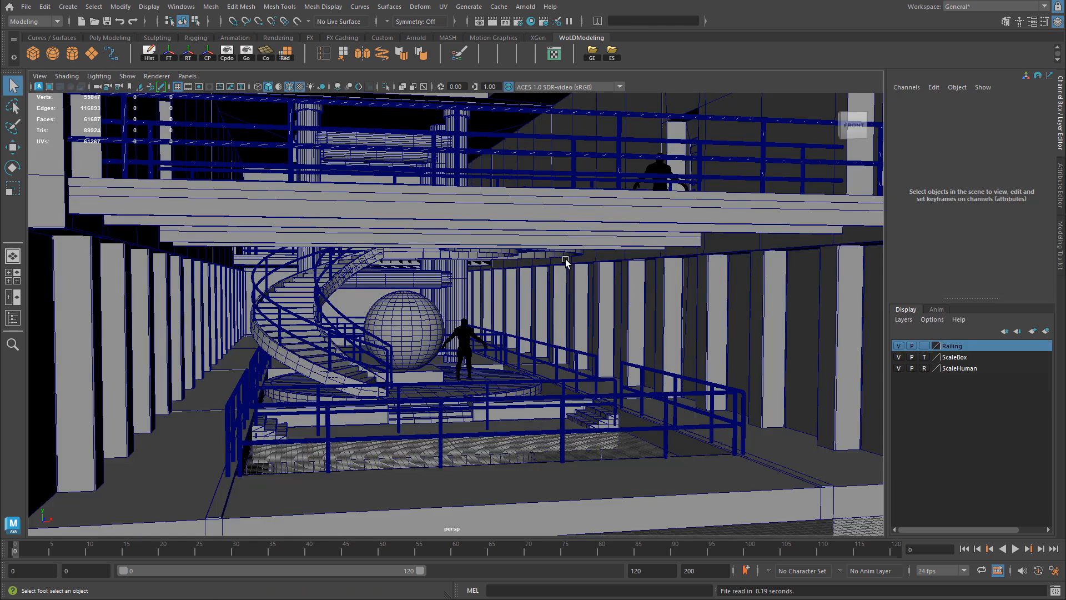
- Check the names and transform values of the upper front railing and the platform beneath it in the cleaned-up scene
click(457, 155)
key(w)
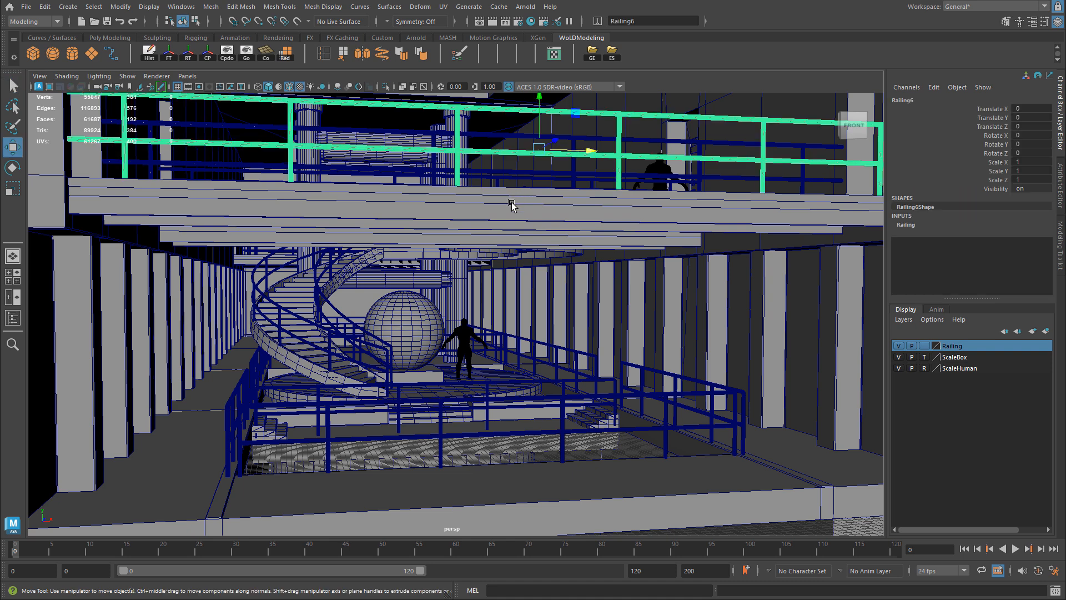
click(511, 202)
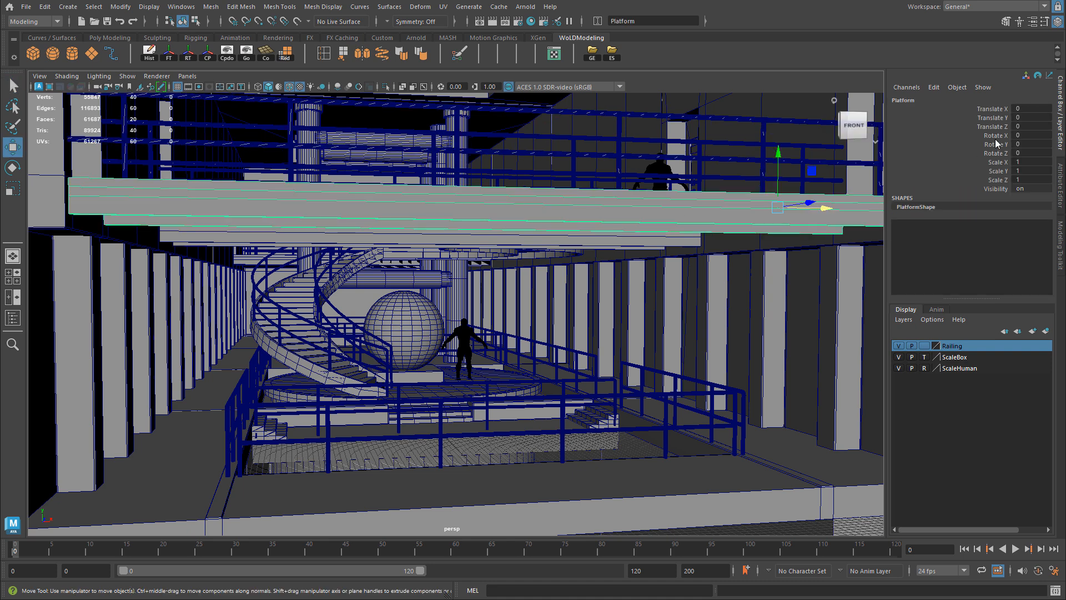
- Demonstrate moving the ceiling block about 788 units along X off the hall, and undo the move
scroll(555, 233, down, 6)
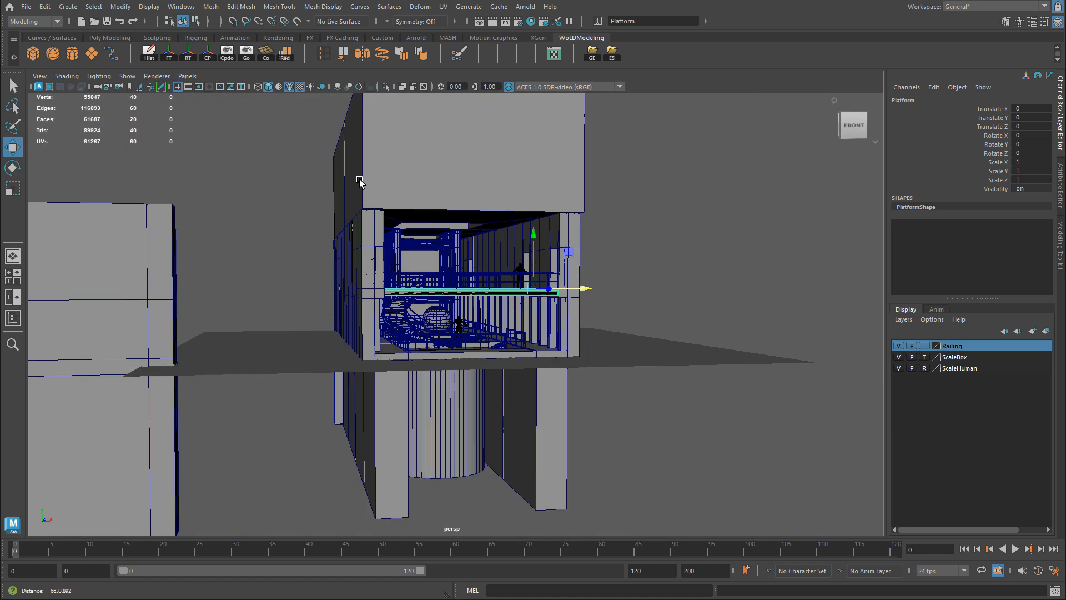
alt+drag(555, 233, 571, 222)
click(570, 222)
drag(626, 249, 733, 250)
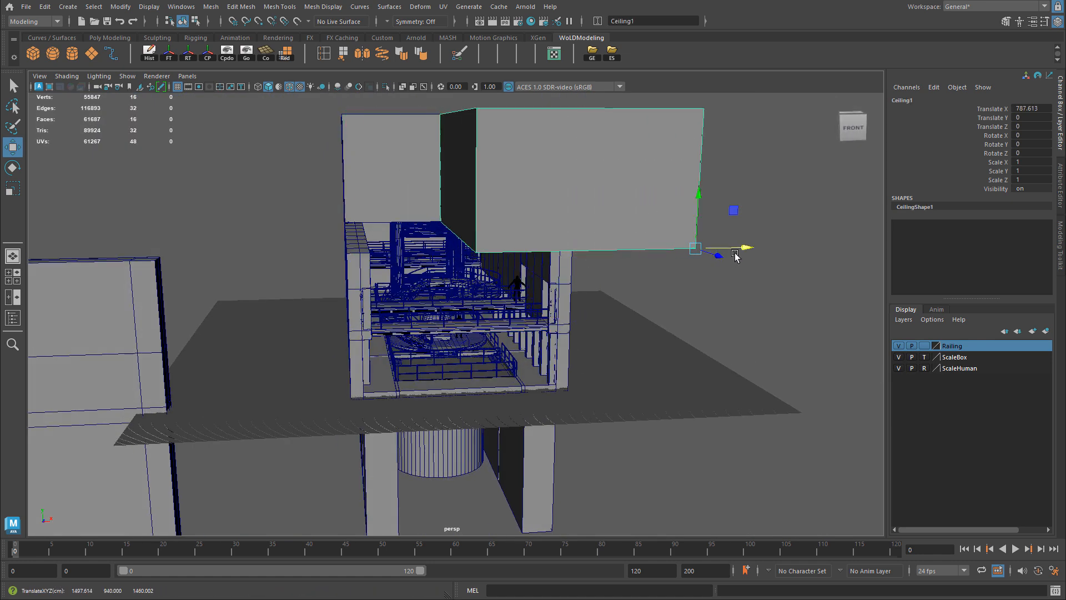
key(ctrl+z)
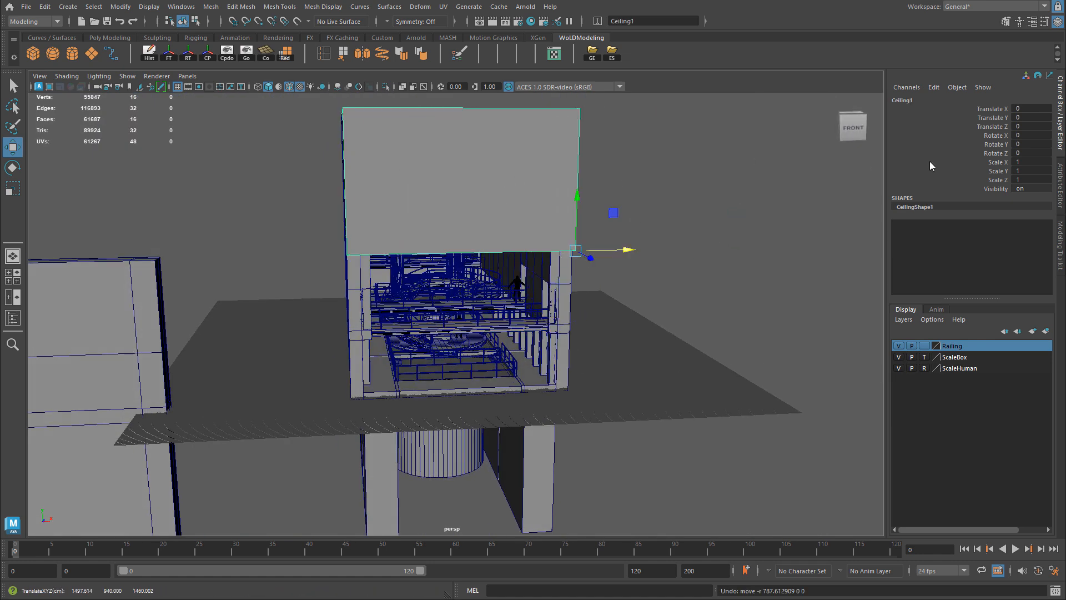
- Check the names and zeroed transforms of the globe, the curved upper platform and the side wall
scroll(566, 164, up, 10)
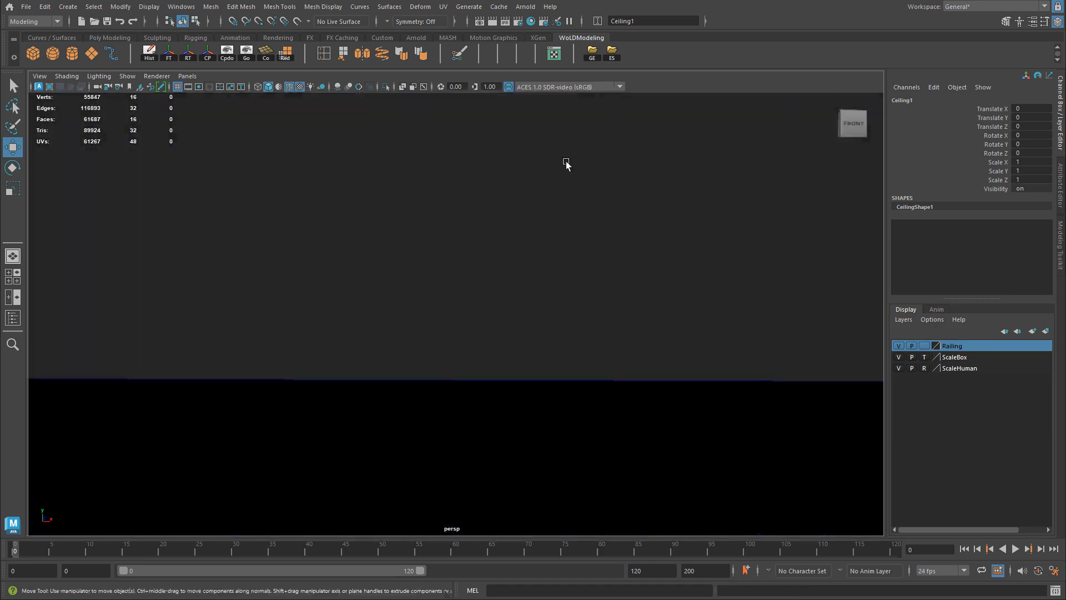
alt+drag(510, 211, 527, 237)
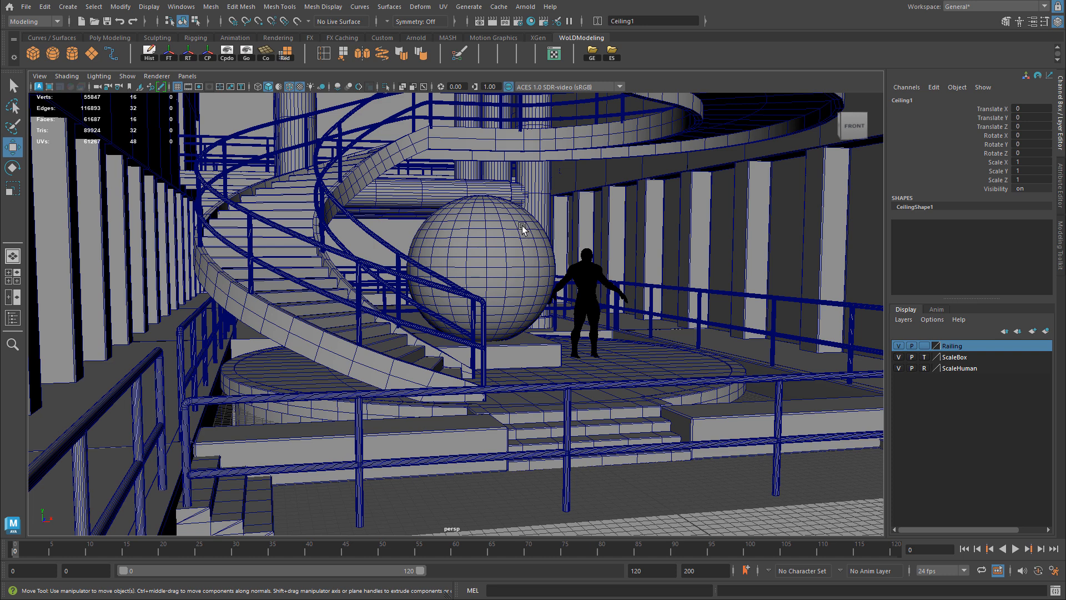
click(522, 226)
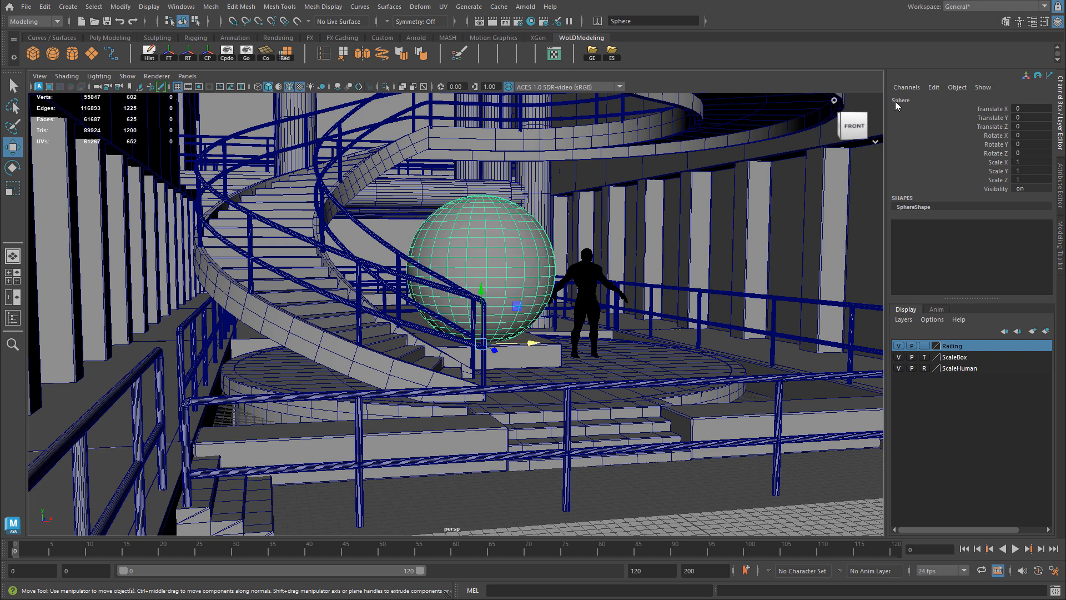
click(827, 132)
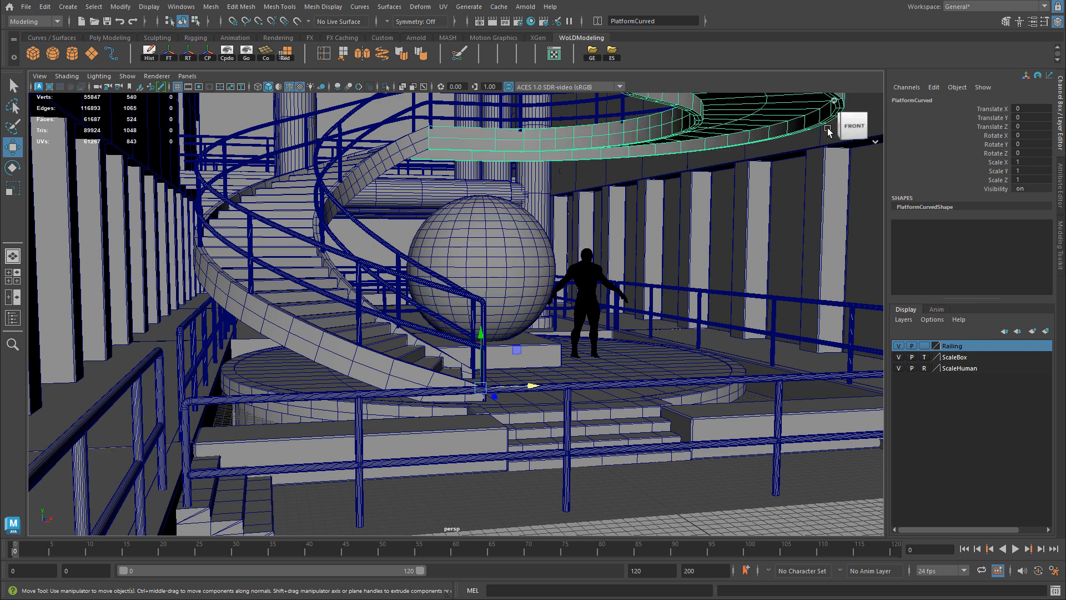
click(790, 170)
click(675, 233)
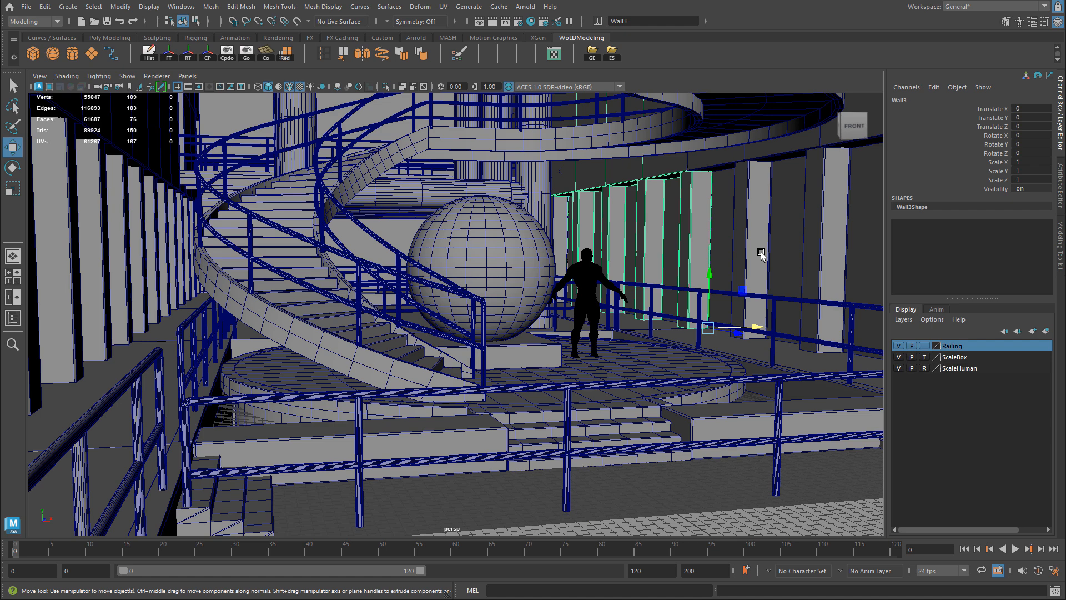
- Check the names and transforms of the round center platform and the floor platform at the hall's front
click(602, 434)
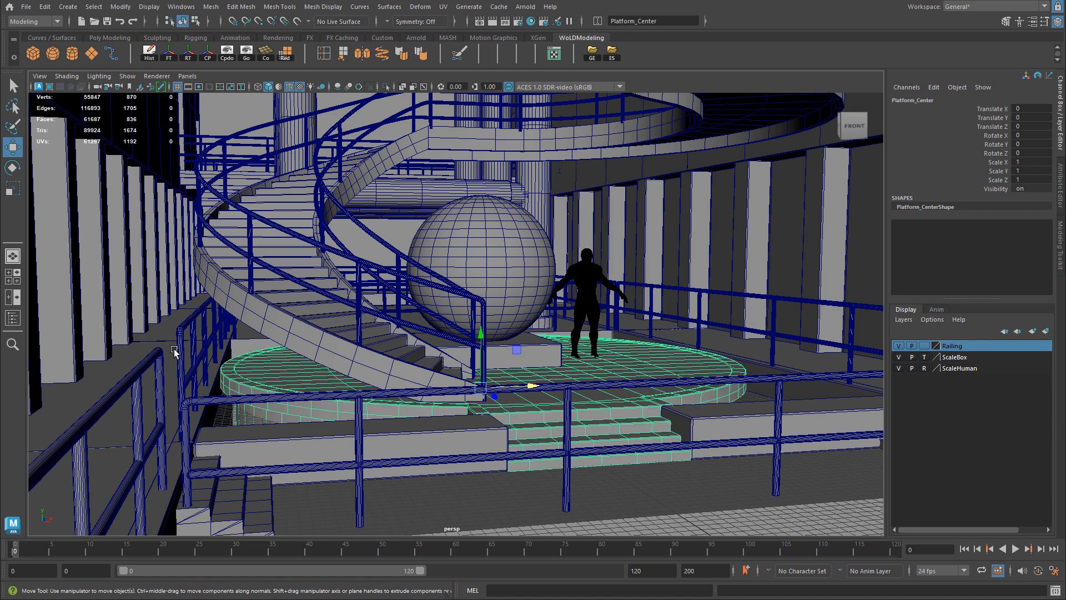
click(140, 296)
alt+right_drag(509, 241, 276, 268)
alt+right_drag(613, 324, 406, 360)
click(406, 362)
alt+drag(406, 362, 468, 353)
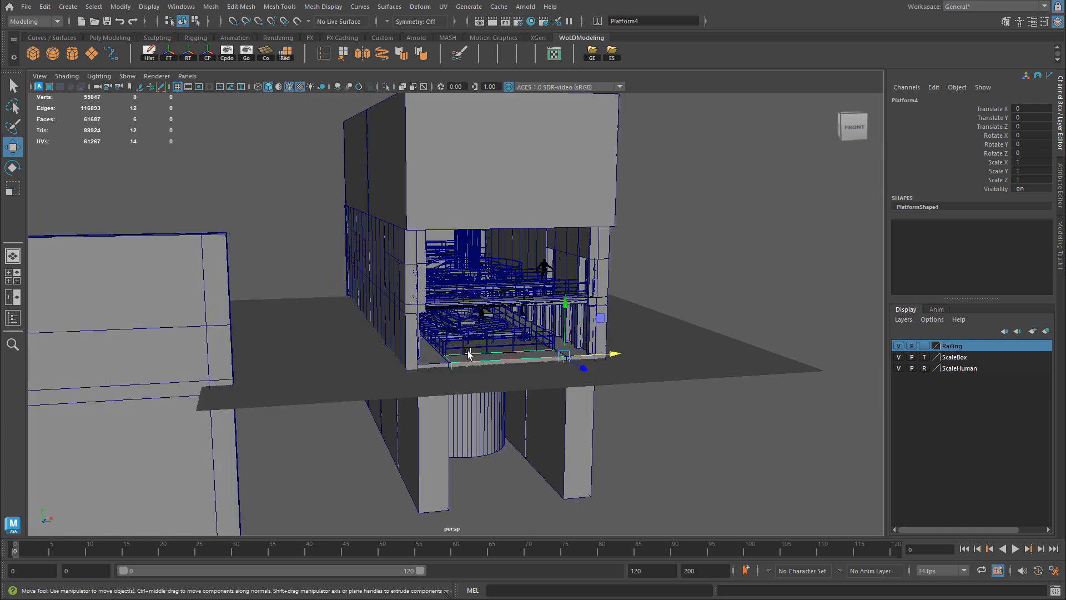
- Return the detached front wall to the hall by setting its Translate X to 0
alt+right_drag(552, 352, 385, 348)
click(214, 304)
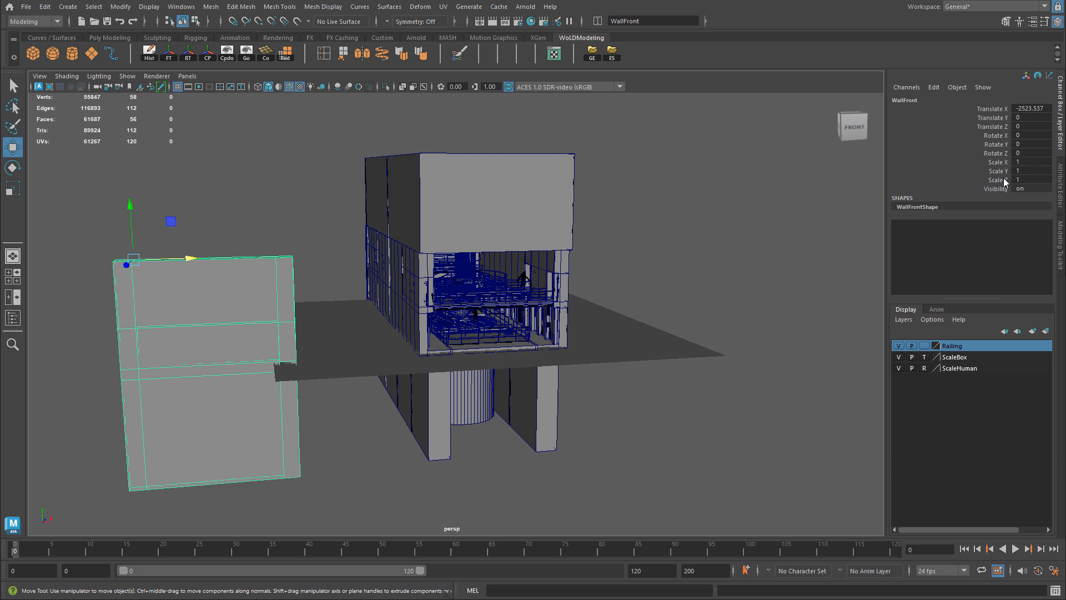
double_click(1036, 108)
text(0)
key(Return)
- Select all the staircase hall meshes together, including the ceiling and the front wall
alt+drag(433, 261, 561, 257)
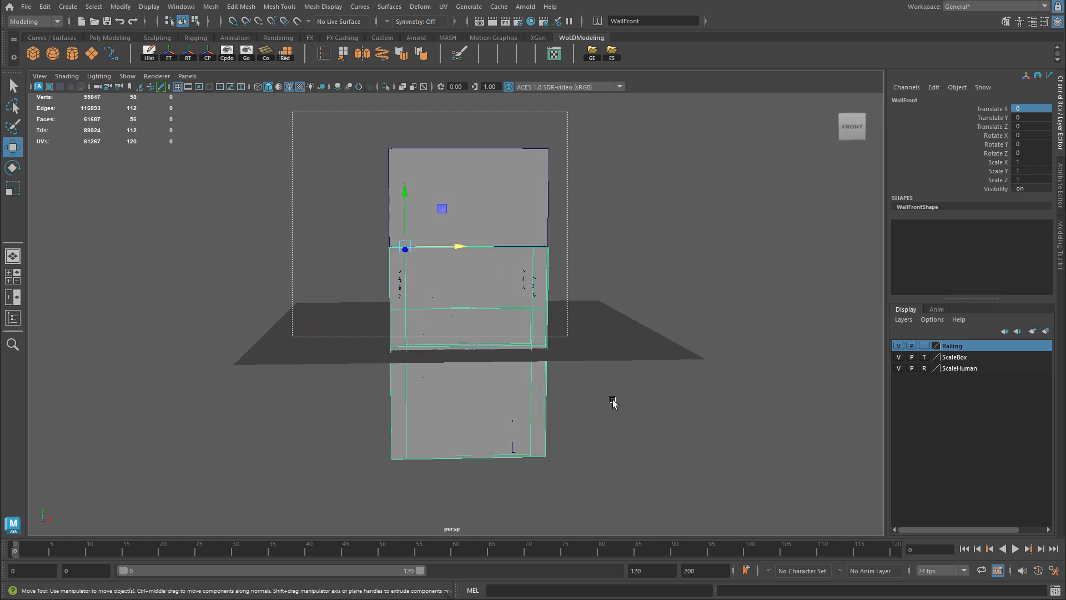
click(540, 402)
alt+right_drag(540, 402, 564, 326)
alt+middle_drag(469, 276, 493, 323)
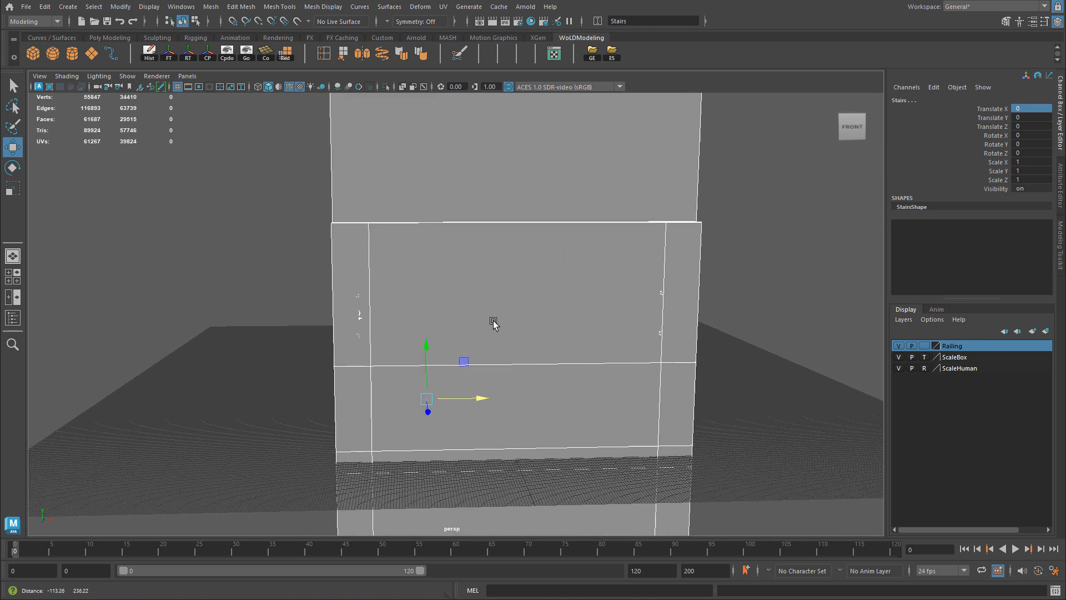
alt+drag(493, 323, 528, 368)
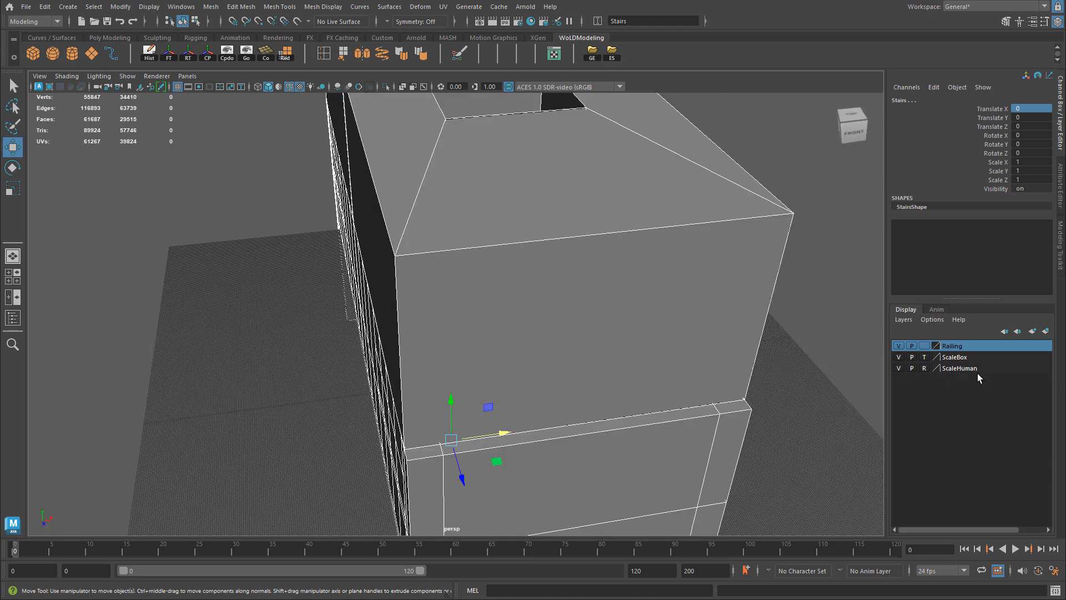
- Examine the selected globe, spiral staircase and railings around the scale figure inside the closed hall
alt+right_drag(496, 274, 638, 261)
alt+right_drag(359, 217, 500, 255)
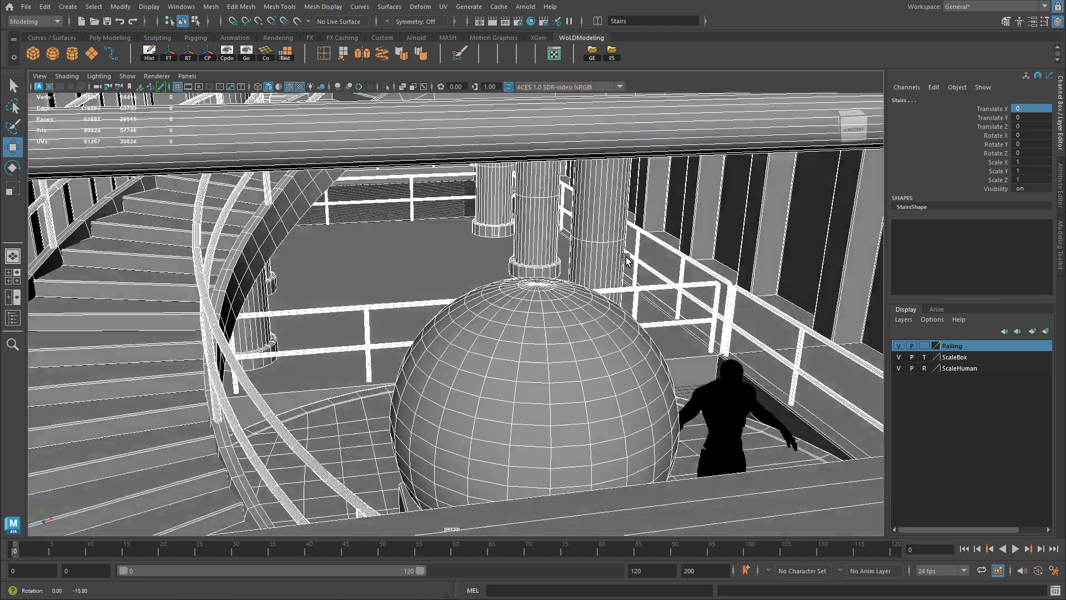
alt+drag(500, 256, 511, 228)
alt+middle_drag(544, 222, 472, 186)
alt+right_drag(472, 185, 616, 254)
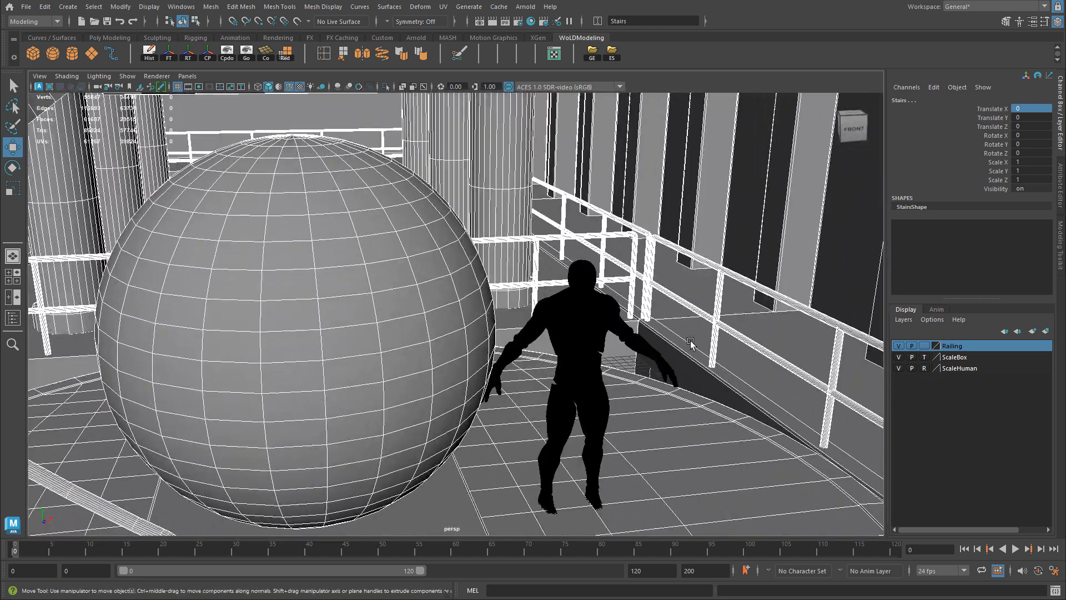
alt+right_drag(571, 309, 533, 308)
alt+drag(589, 360, 577, 335)
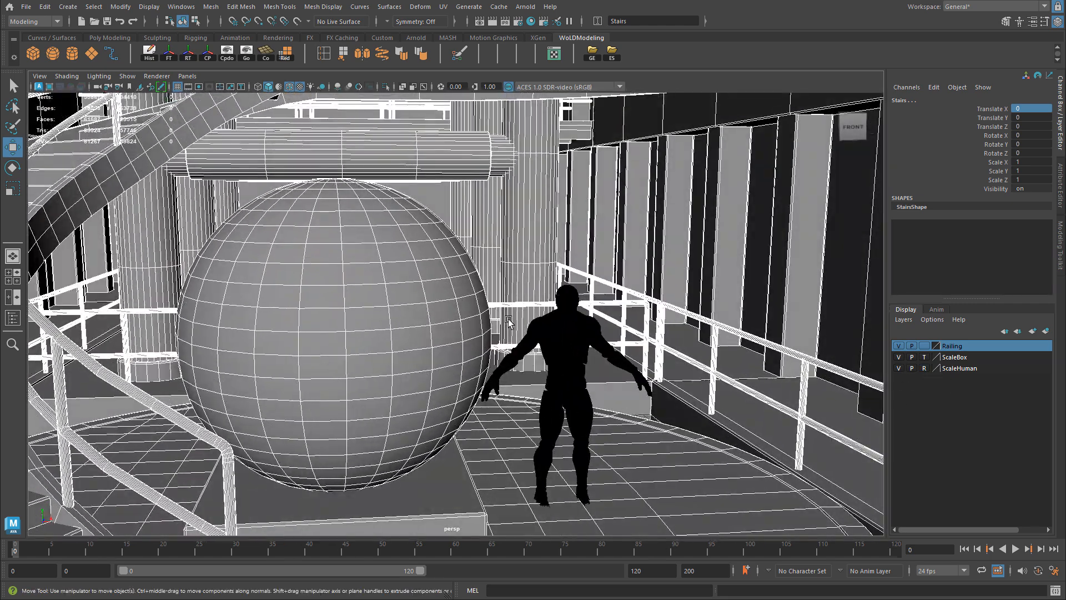
alt+right_drag(507, 319, 485, 312)
alt+drag(485, 312, 488, 300)
alt+right_drag(500, 294, 446, 280)
alt+drag(445, 280, 454, 279)
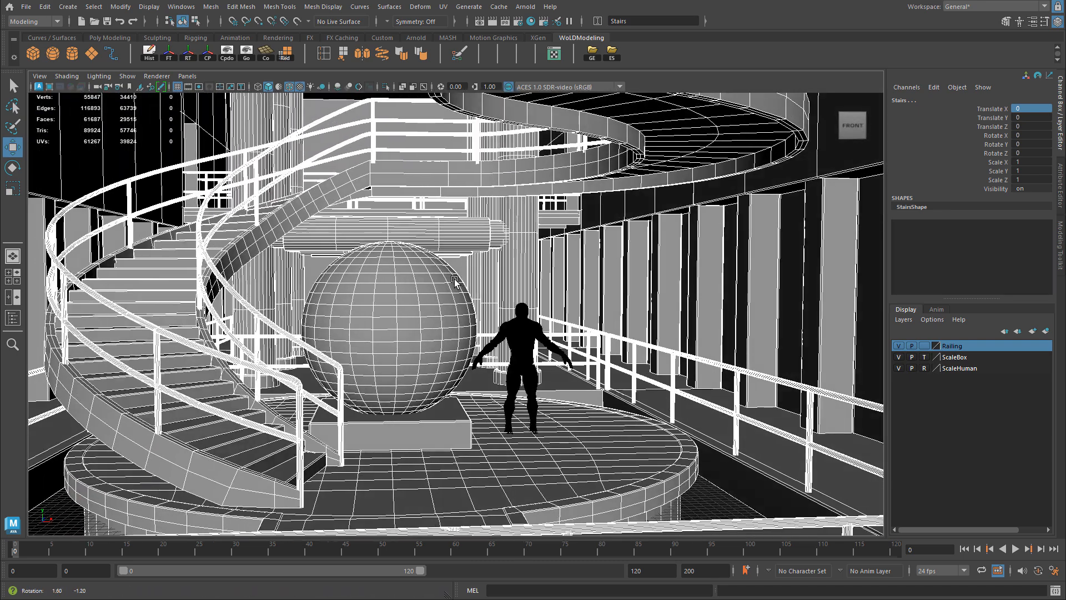
alt+right_drag(454, 280, 415, 277)
- Export the selected meshes as FBX to the ExportedMeshes folder, replacing scene_test.fbx
click(29, 9)
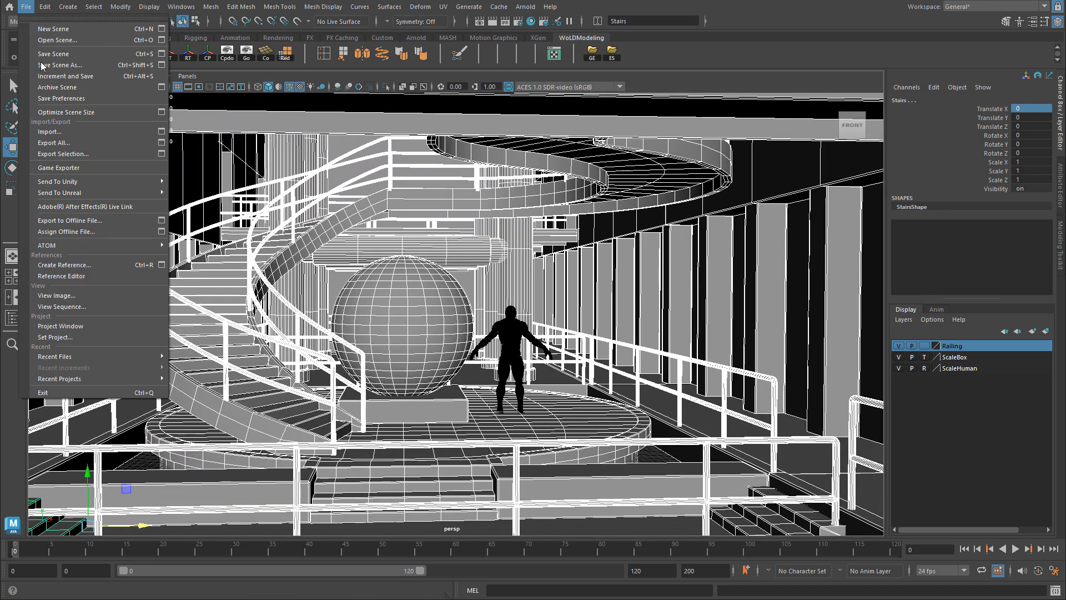
click(61, 153)
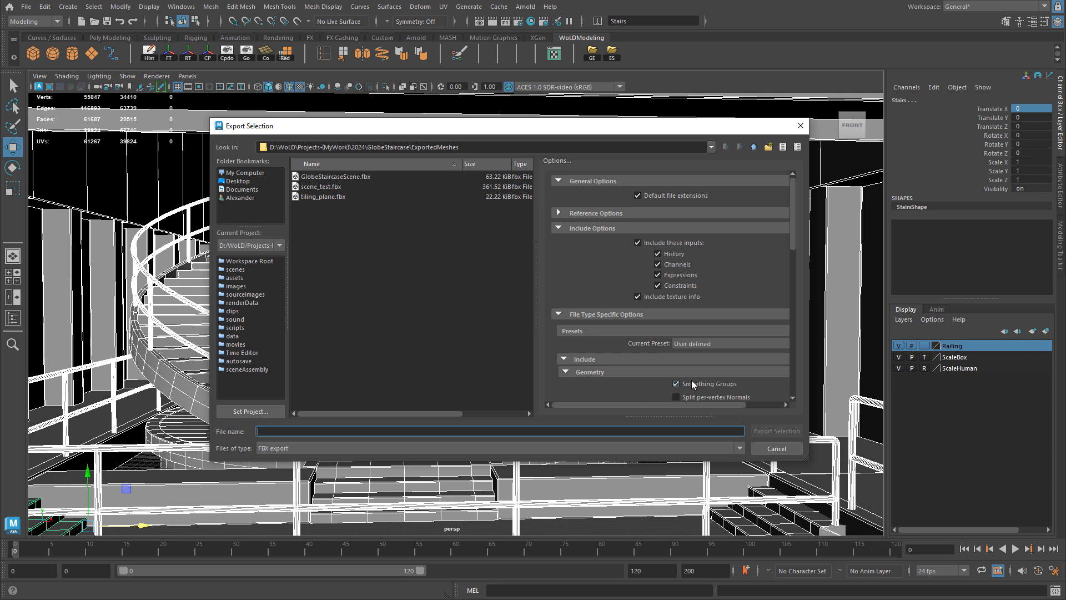
double_click(321, 187)
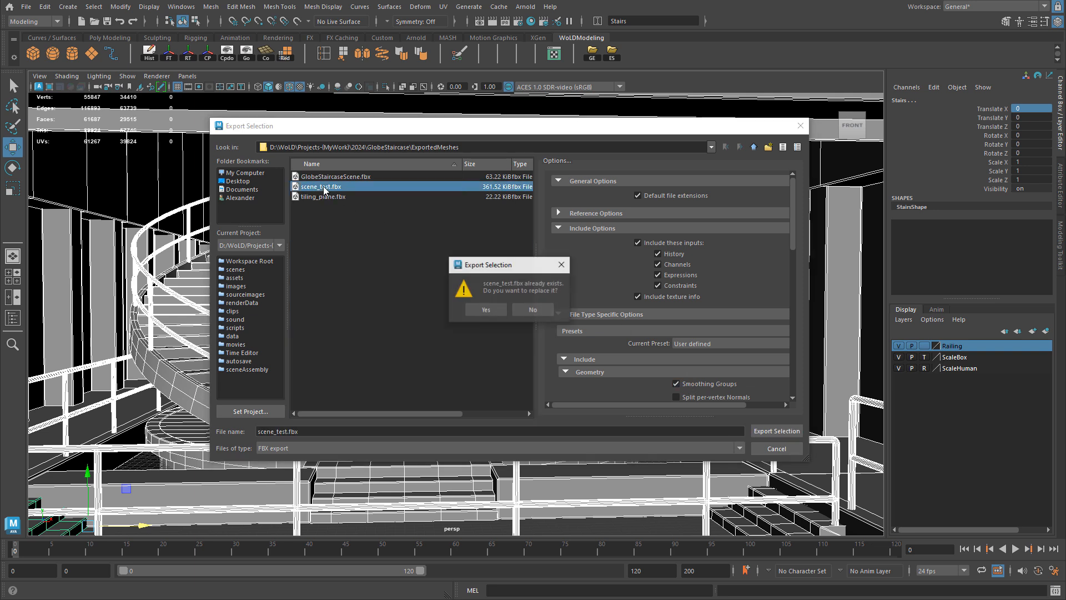
click(486, 312)
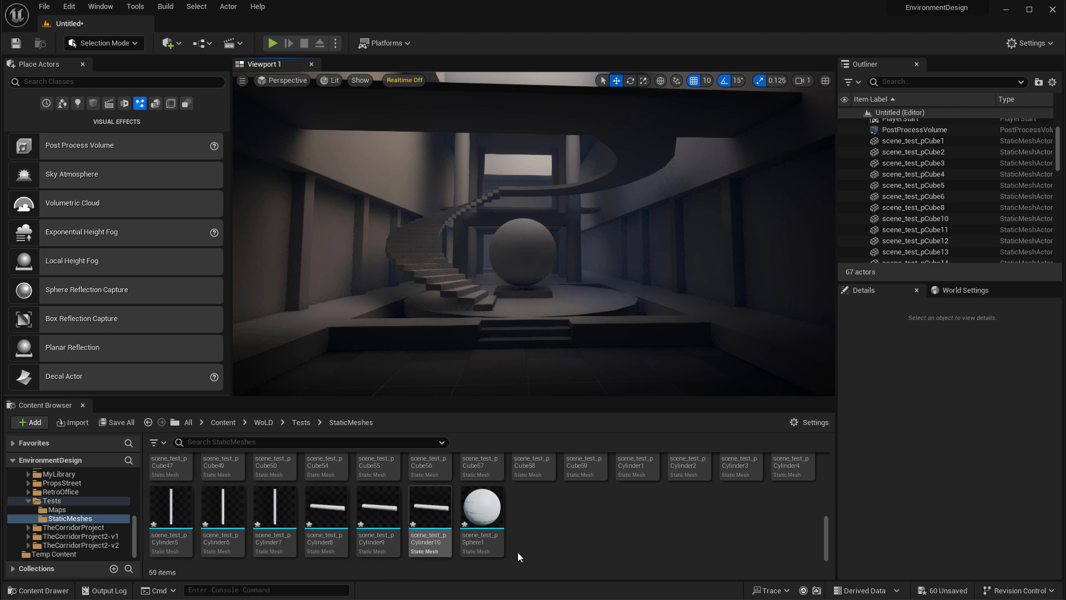
- Switch to Unreal Engine and delete all the scene_test static mesh actors from the level
mouse_move(388, 542)
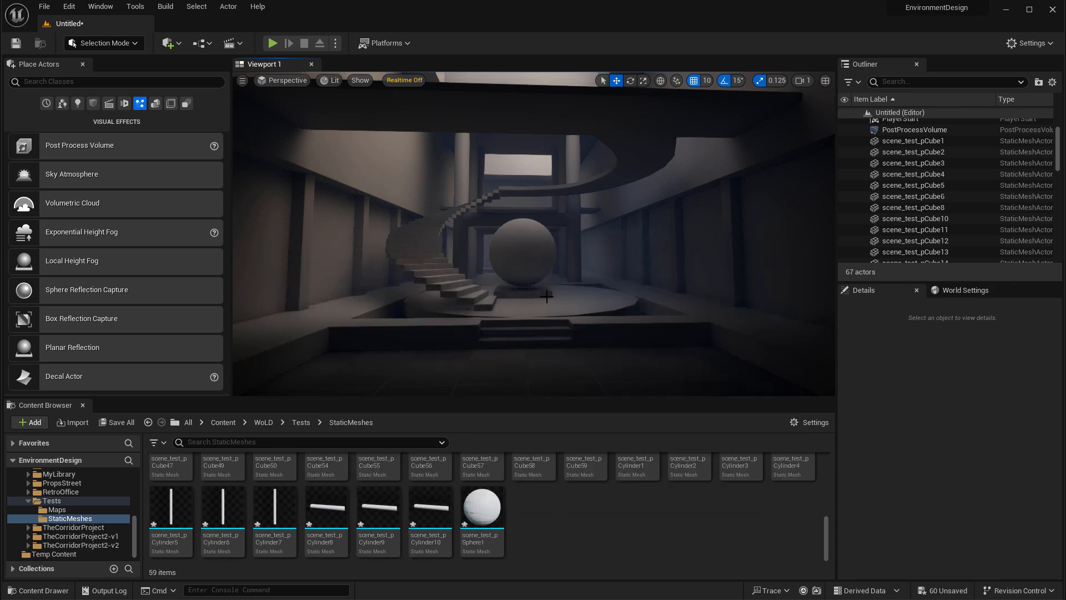
scroll(972, 195, up, 3)
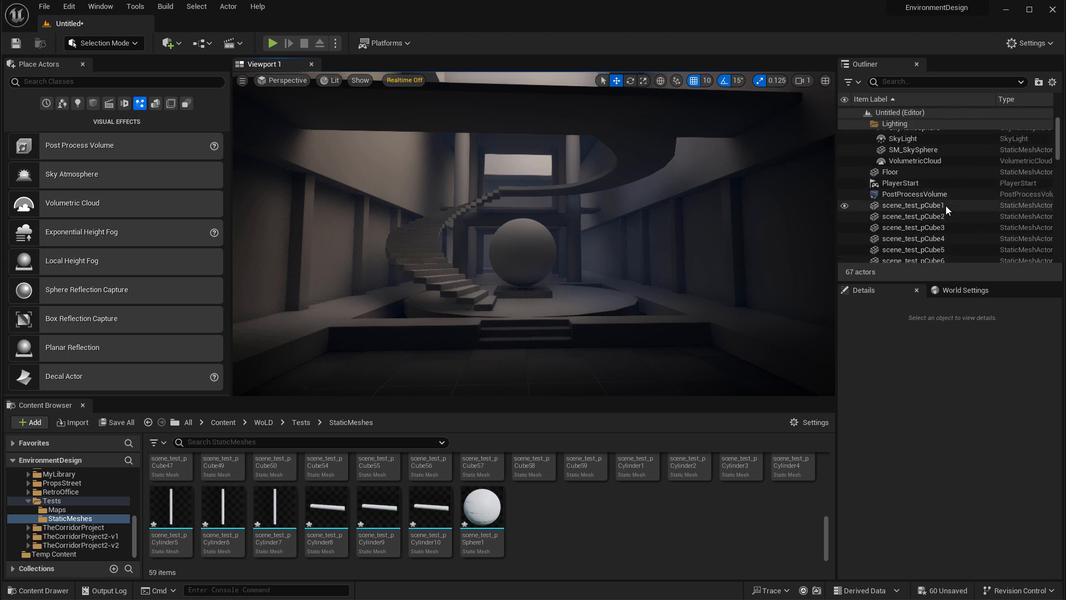
click(945, 205)
drag(1060, 141, 1060, 241)
shift+click(936, 258)
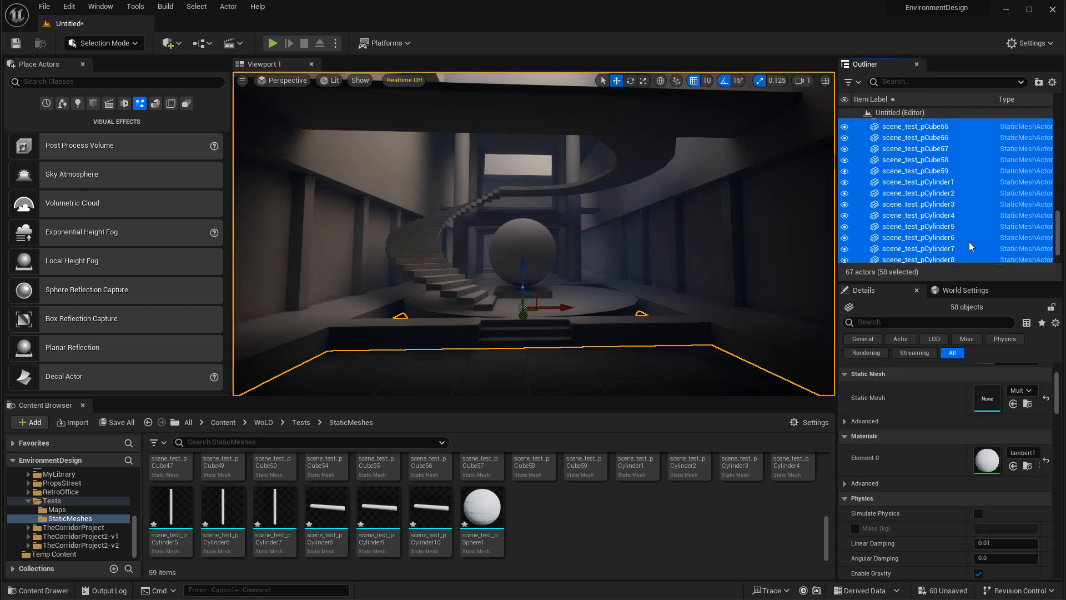
key(Delete)
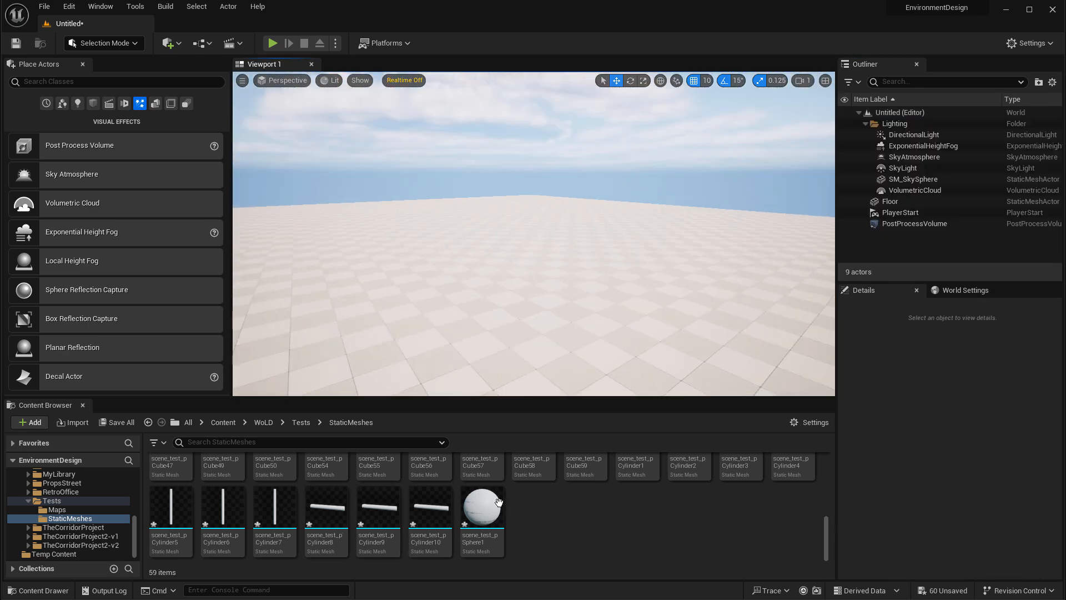
- Delete every asset in the Tests StaticMeshes folder, including the lambert1 material
click(483, 519)
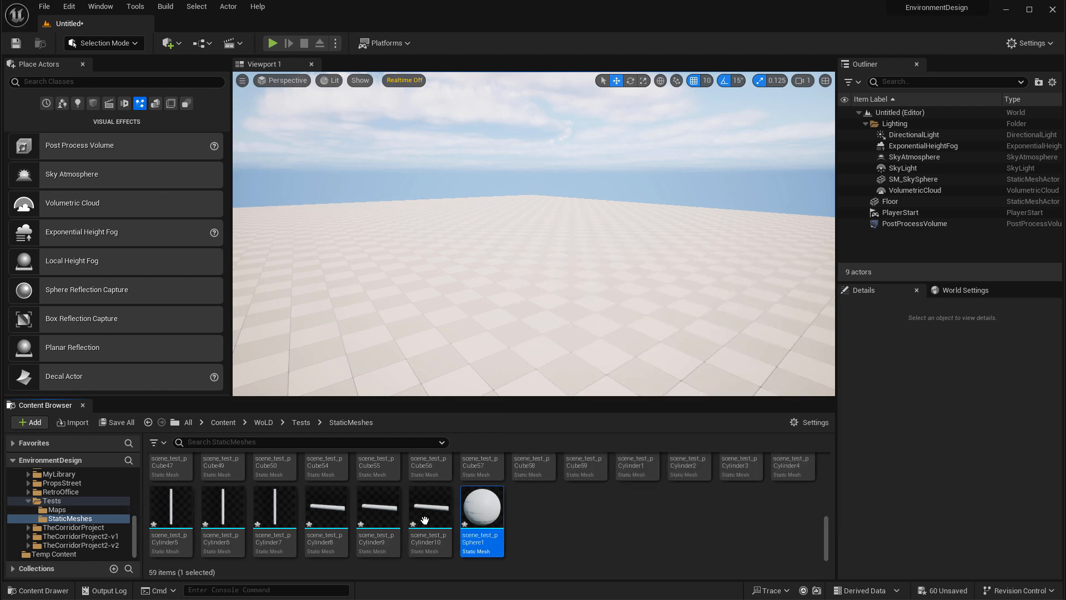
scroll(333, 499, up, 5)
key(ctrl+a)
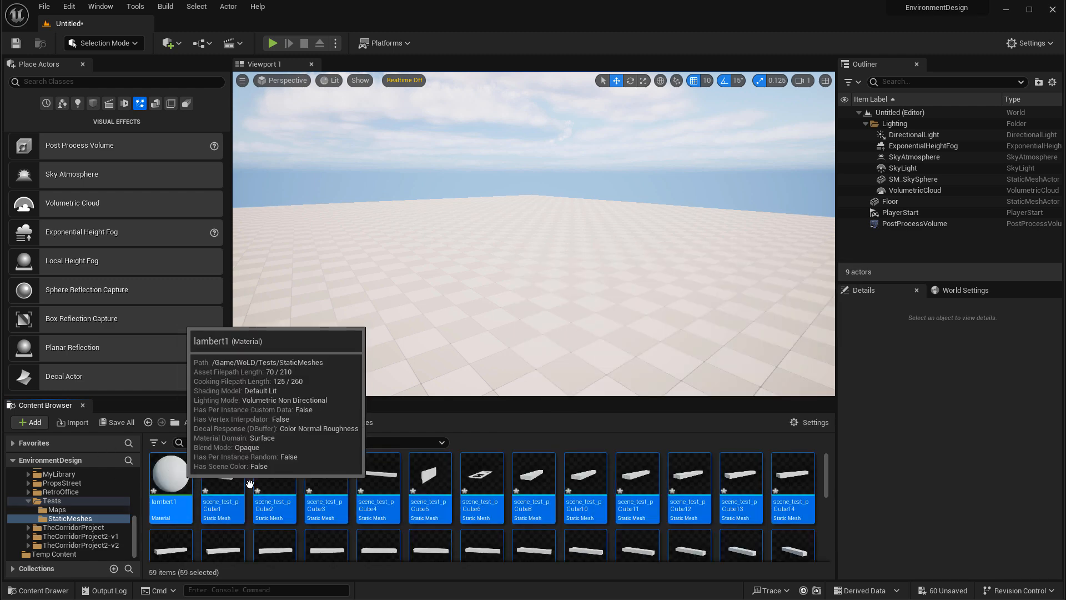
key(Delete)
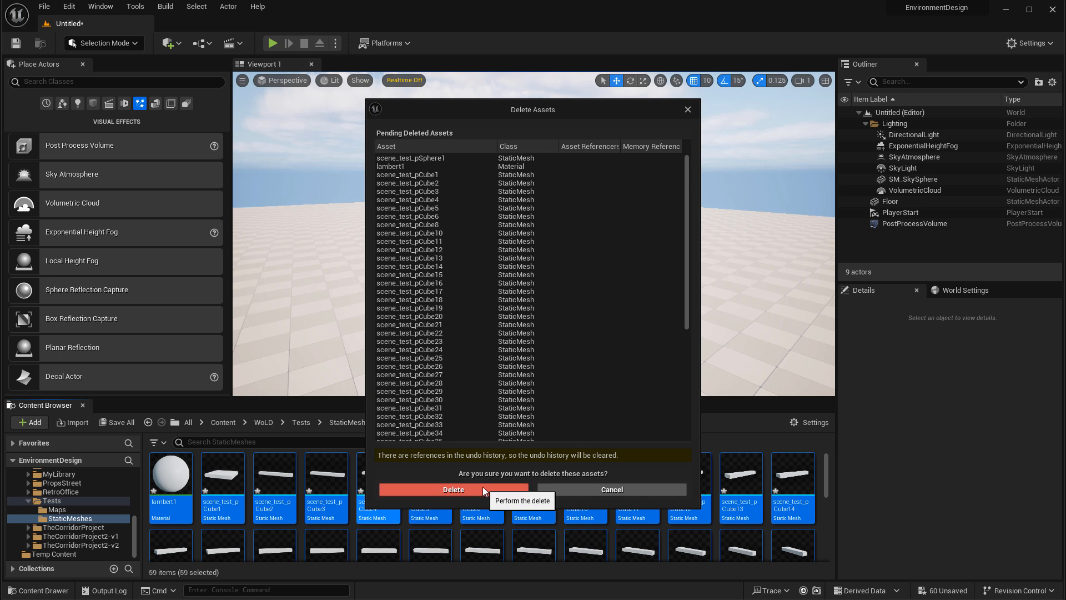
click(454, 490)
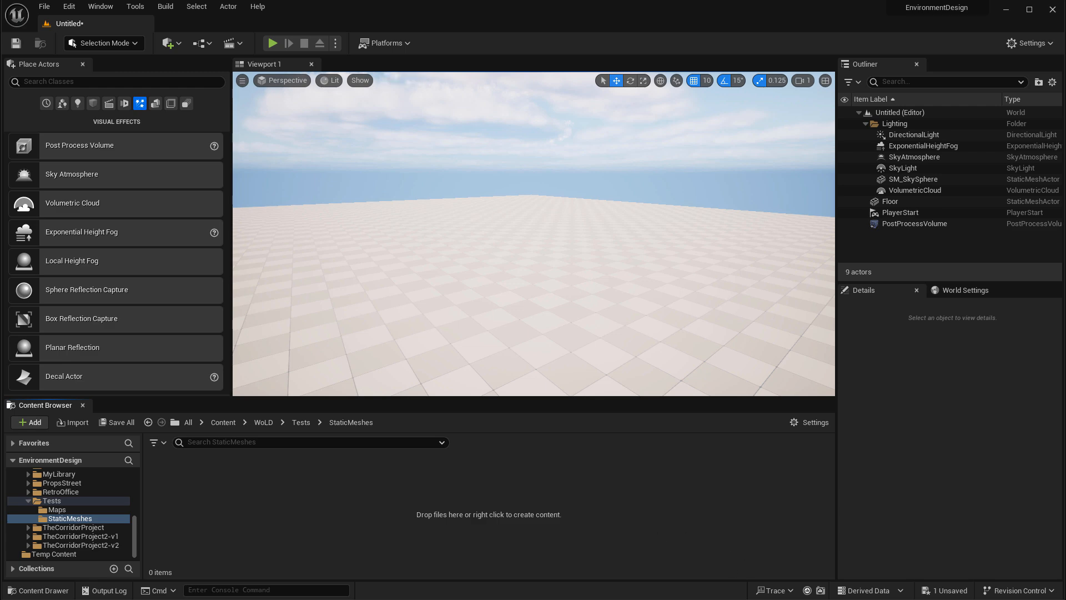
- Import the newly exported scene_test FBX into the Tests StaticMeshes folder, keeping the current import options
drag(529, 383, 295, 537)
scroll(623, 215, down, 2)
scroll(623, 215, down, 3)
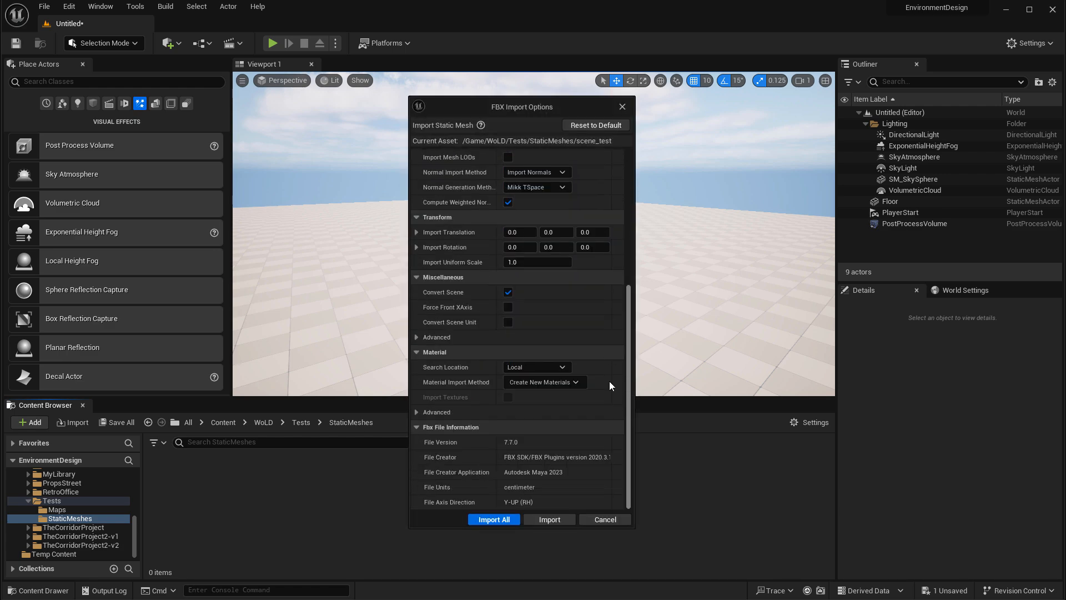
scroll(625, 201, up, 6)
click(550, 521)
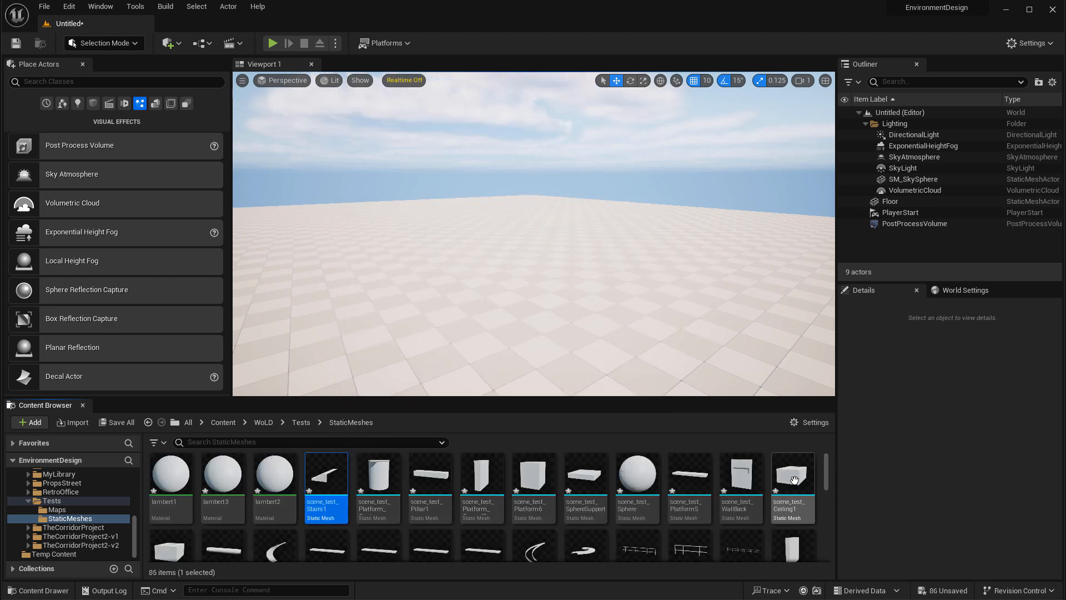
- Select all the imported scene_test static meshes, leaving out the lambert materials, and place them together in the level
mouse_move(826, 470)
mouse_down()
mouse_move(819, 558)
mouse_move(826, 469)
mouse_up()
scroll(357, 512, down, 3)
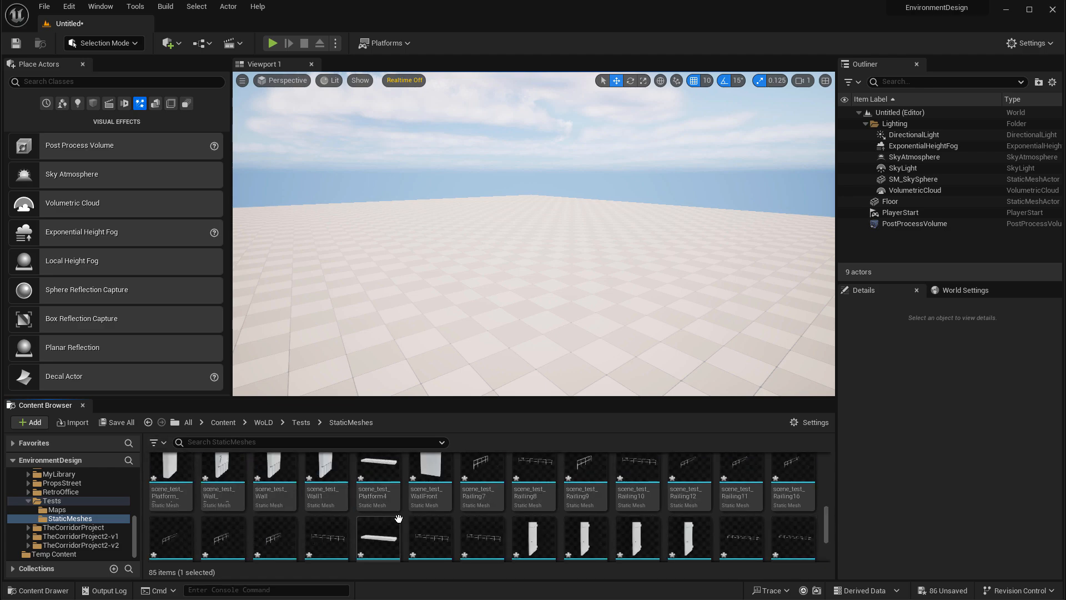
scroll(499, 500, up, 3)
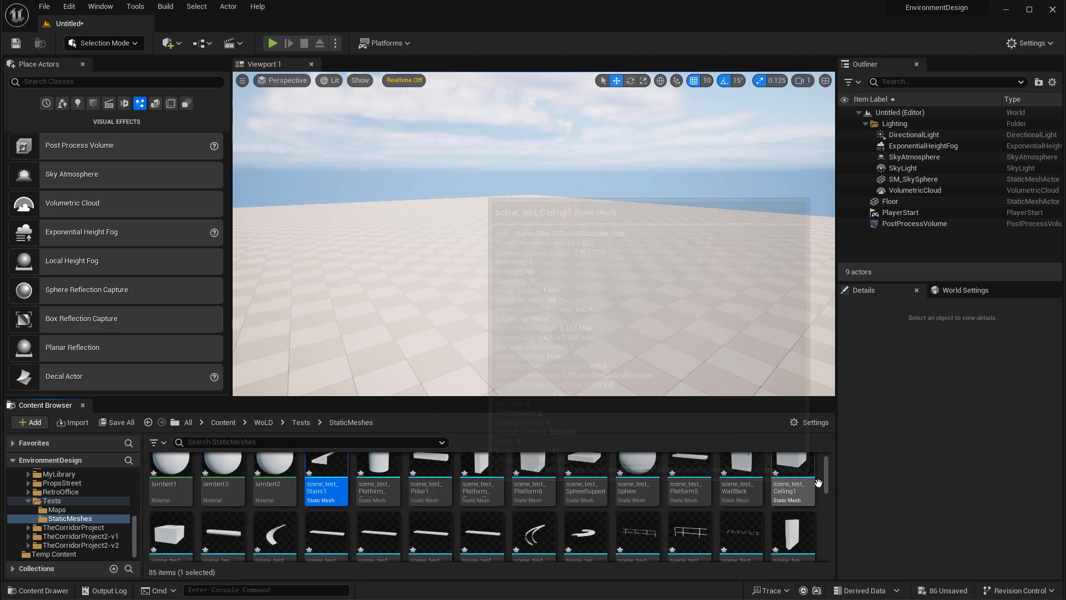
scroll(799, 477, up, 1)
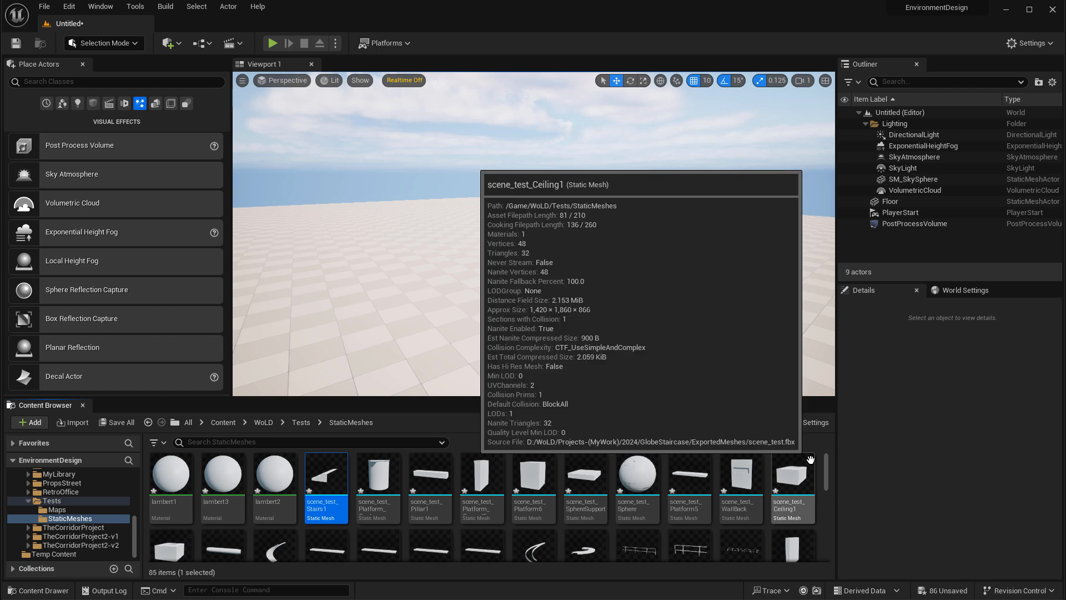
scroll(806, 488, down, 5)
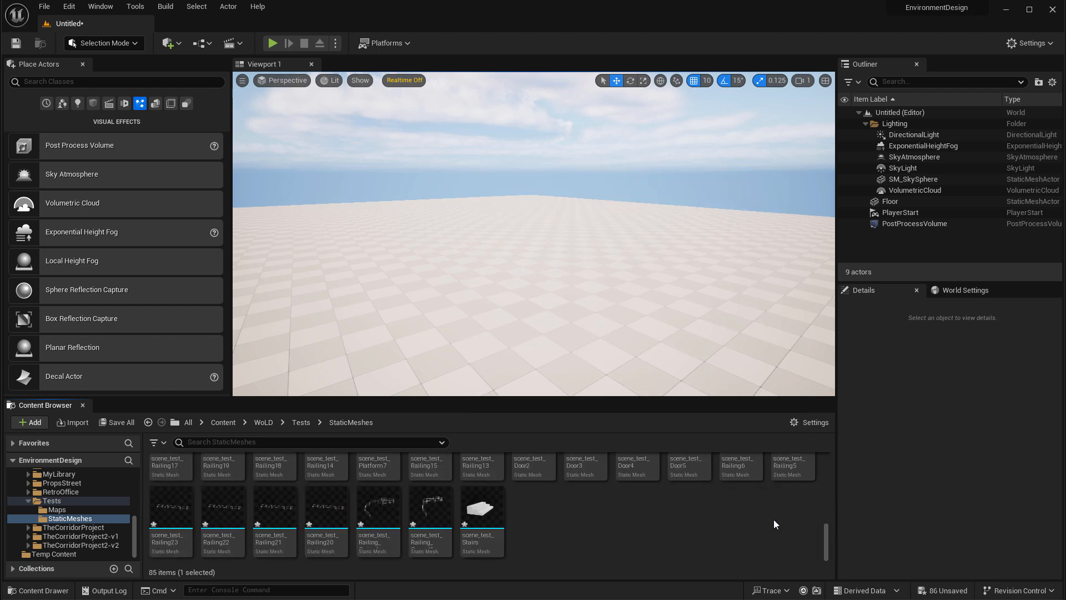
shift+click(482, 506)
scroll(814, 537, up, 5)
drag(326, 489, 474, 268)
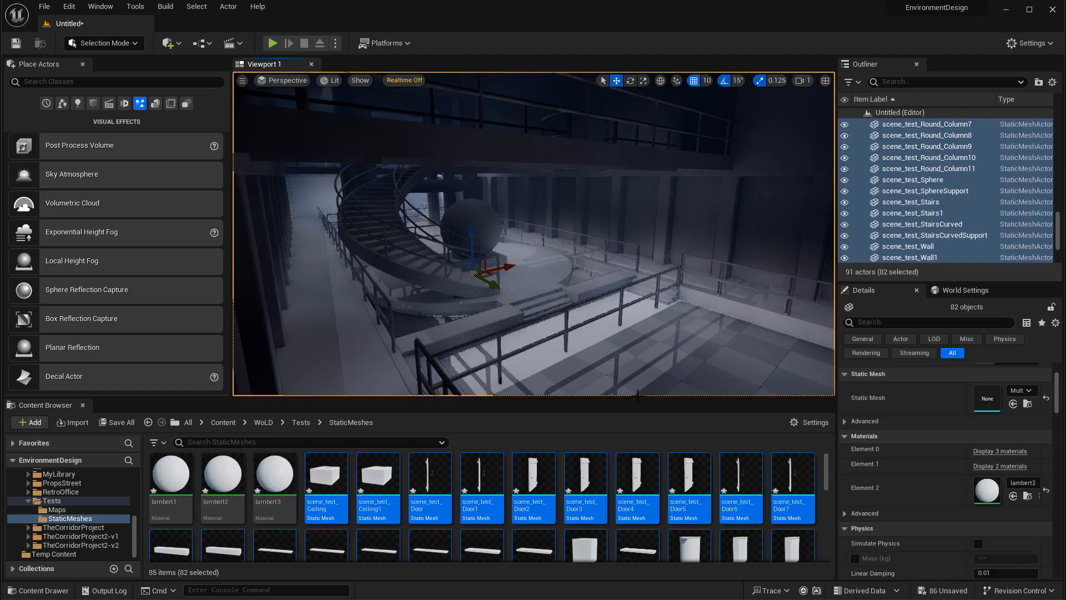
- Set the X and Y location of all the placed scene_test meshes to 0
right_drag(711, 225, 688, 222)
scroll(1019, 460, down, 4)
scroll(1019, 460, up, 5)
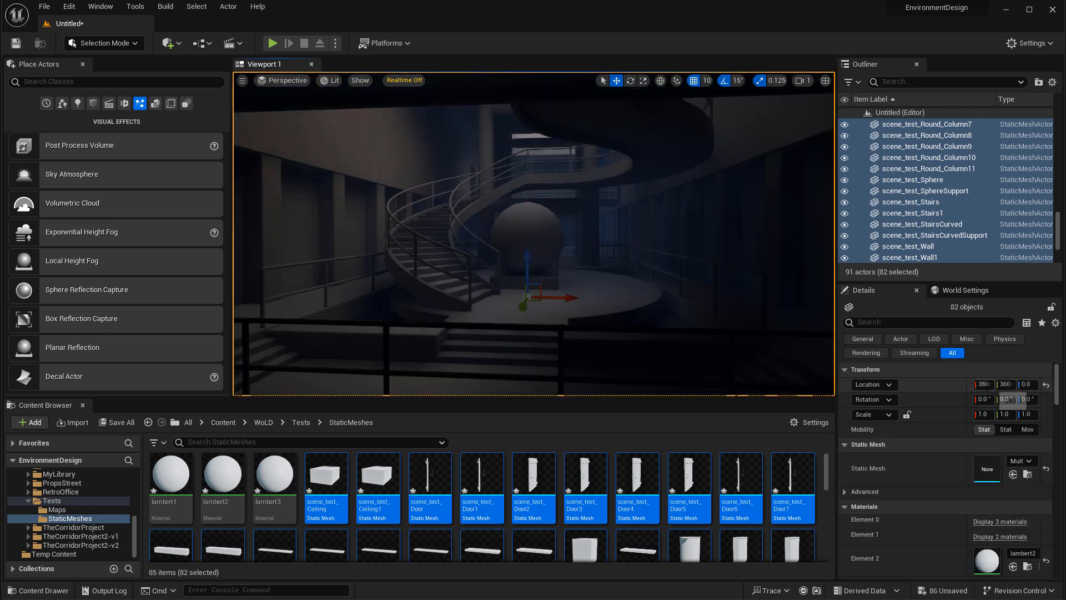
click(983, 384)
text(0)
key(Tab)
text(0)
key(Return)
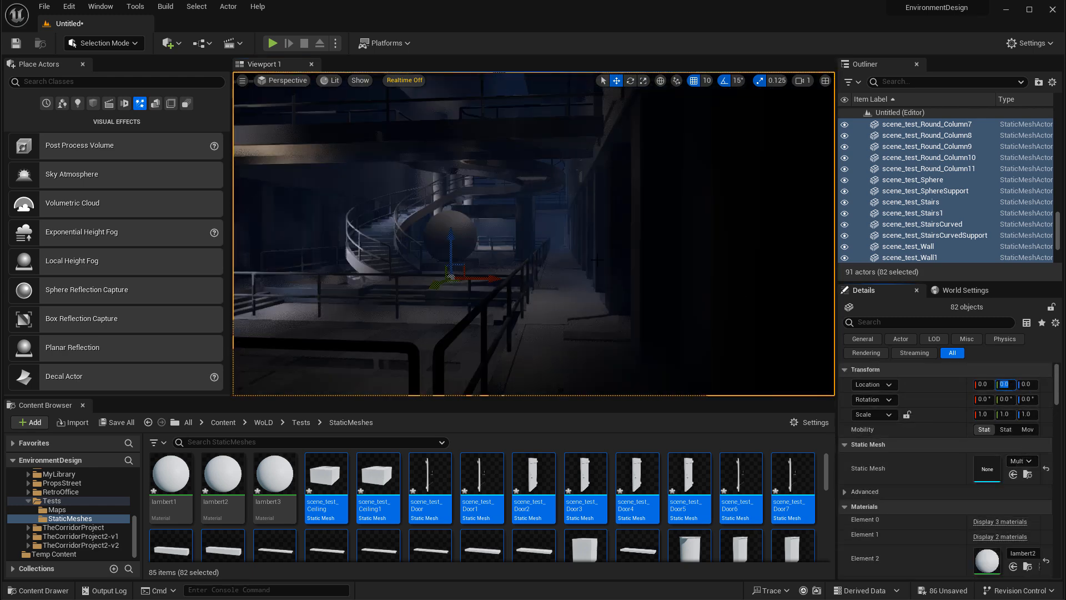
right_drag(533, 233, 511, 233)
right_drag(593, 255, 593, 255)
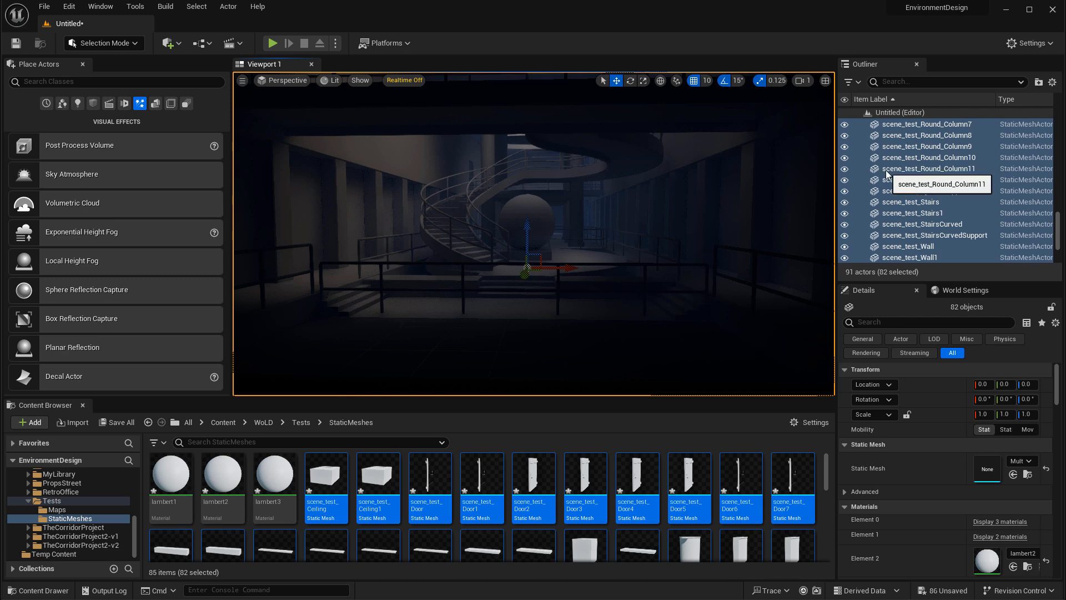
- Inspect the meshes in the GlobeStaircase StaticMeshes folder, return to the Tests StaticMeshes folder and clear the level selection
click(57, 482)
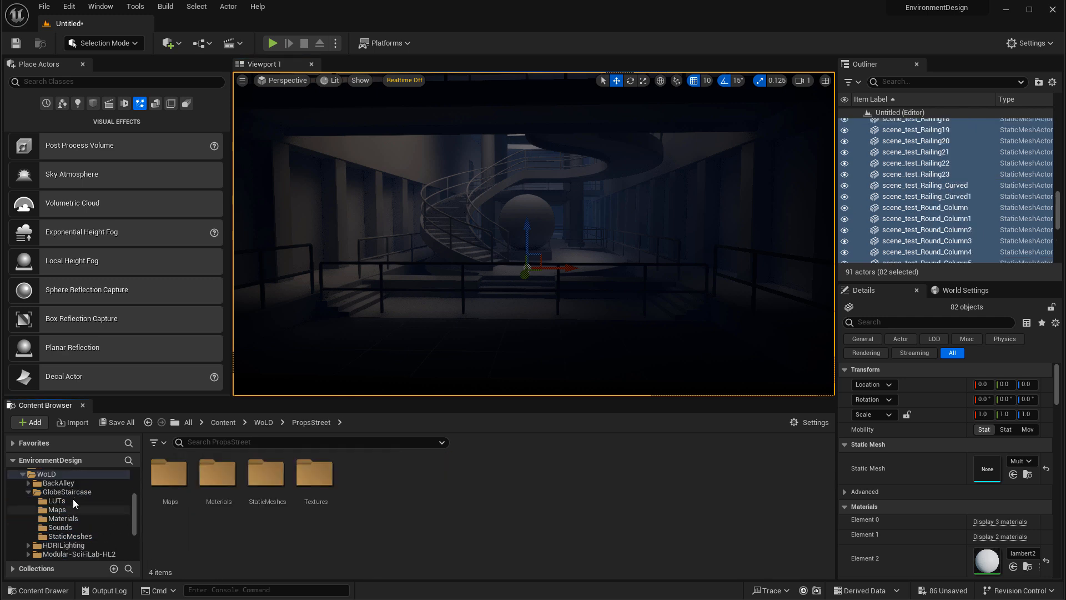
scroll(61, 513, up, 4)
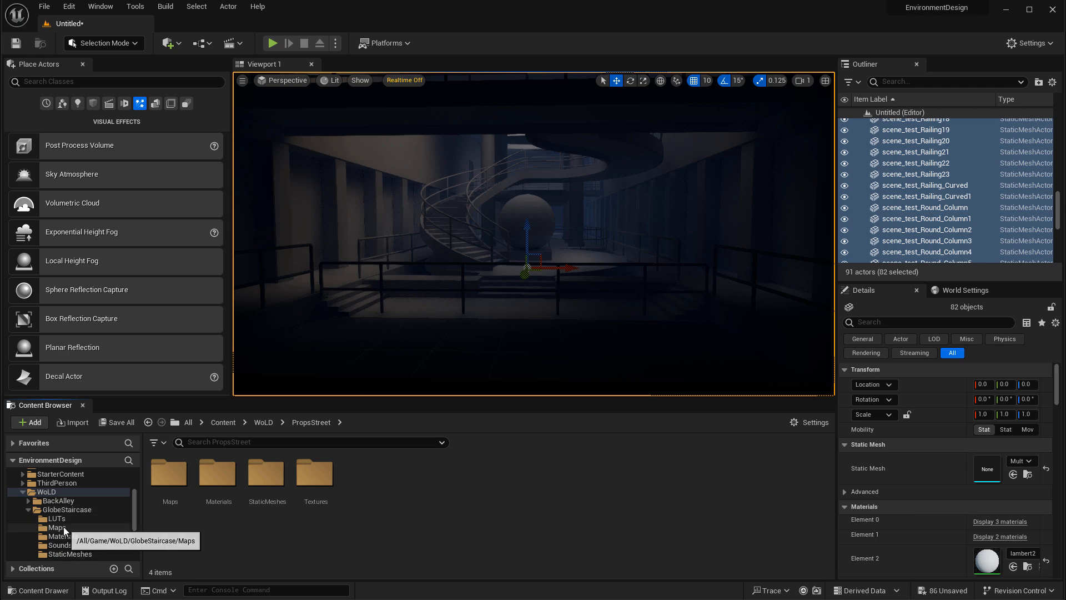
click(67, 554)
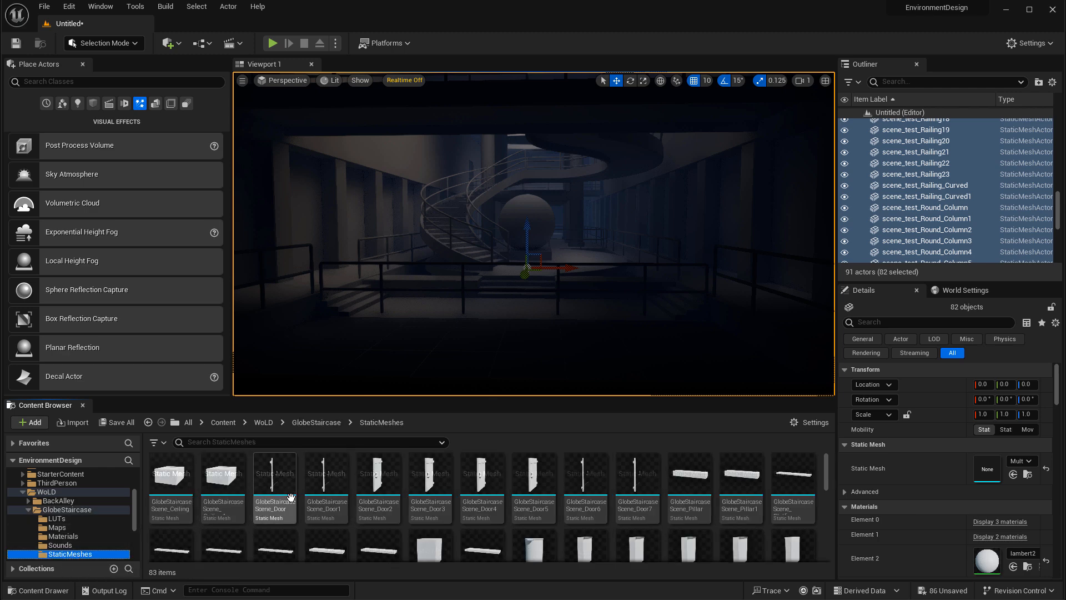
mouse_move(227, 488)
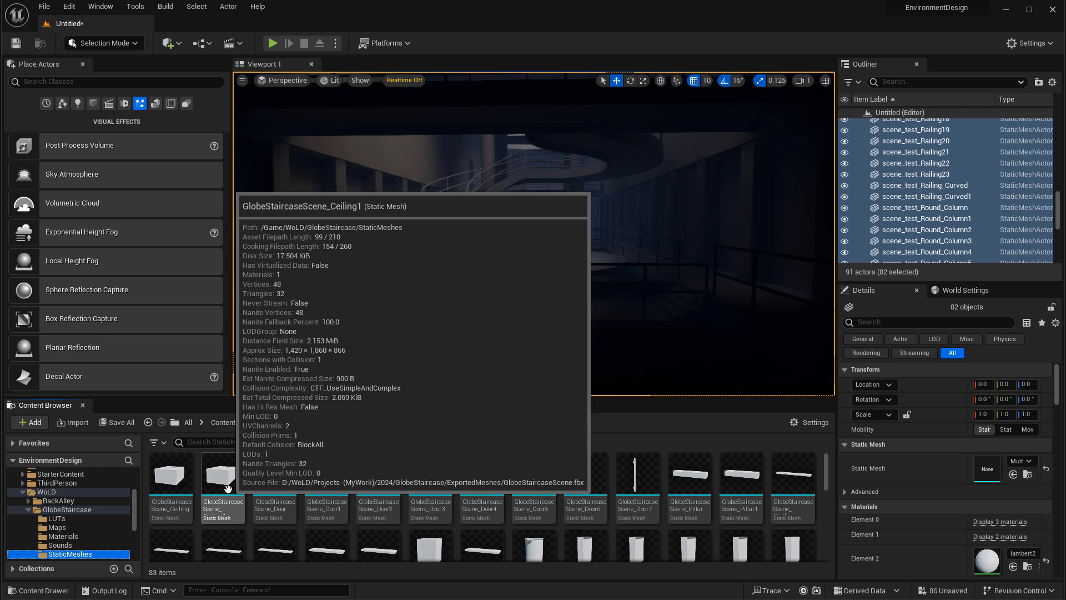
scroll(72, 517, down, 4)
click(70, 518)
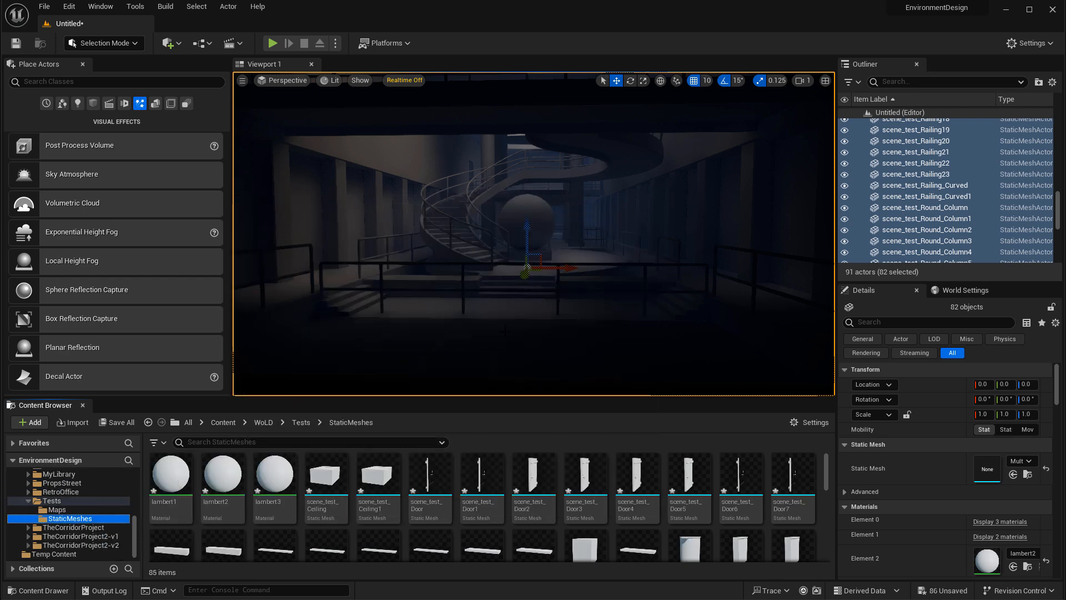
right_drag(532, 250, 568, 272)
key(Escape)
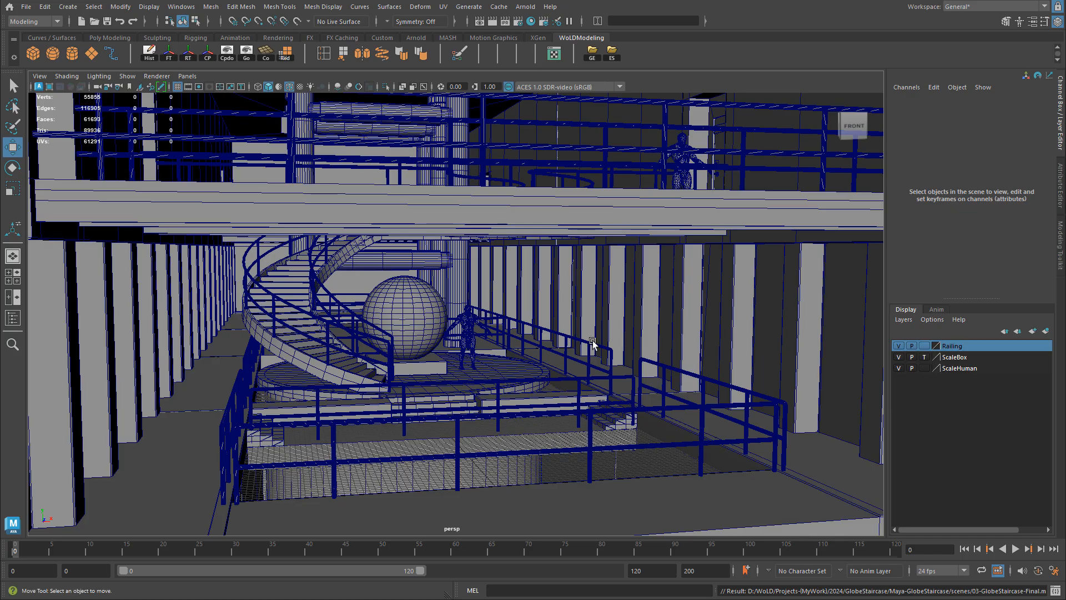
- Switch to Maya and open the UV Editor for the round column behind the globe
scroll(366, 188, down, 10)
click(366, 189)
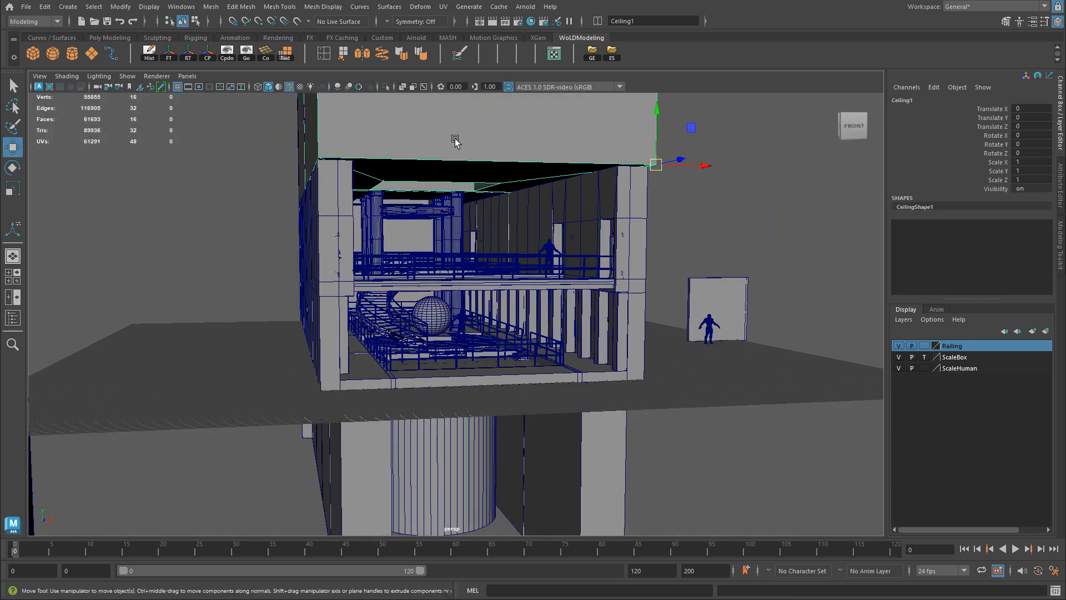
scroll(417, 191, up, 8)
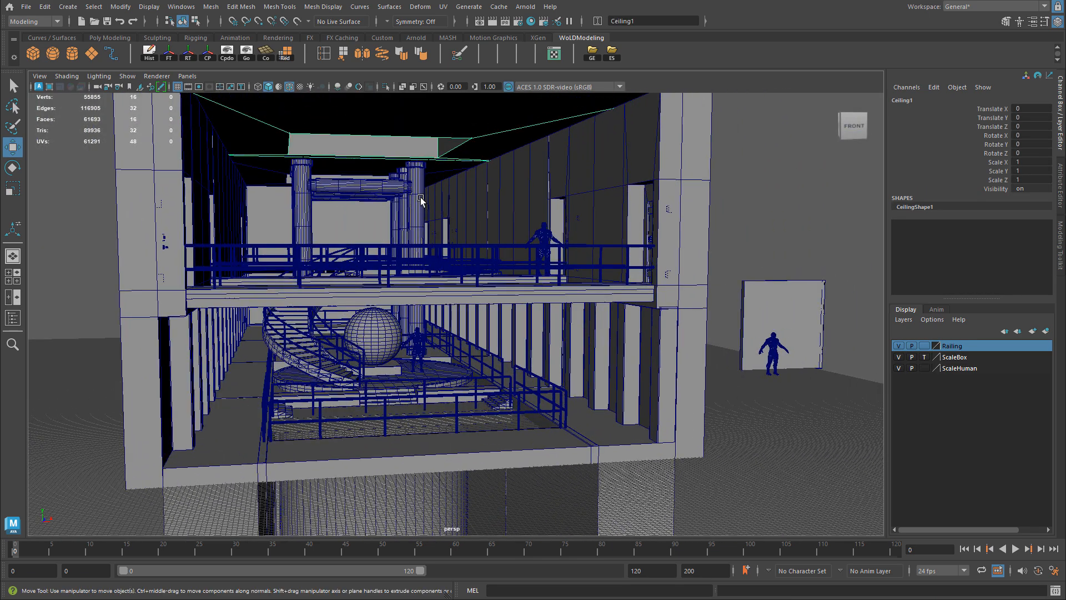
click(420, 200)
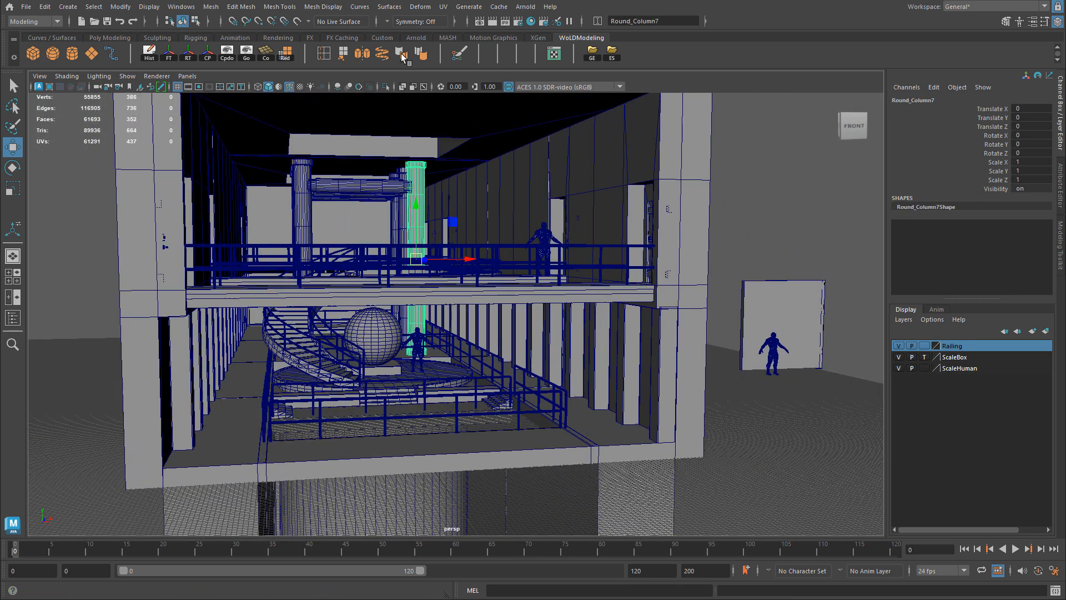
click(443, 7)
click(466, 29)
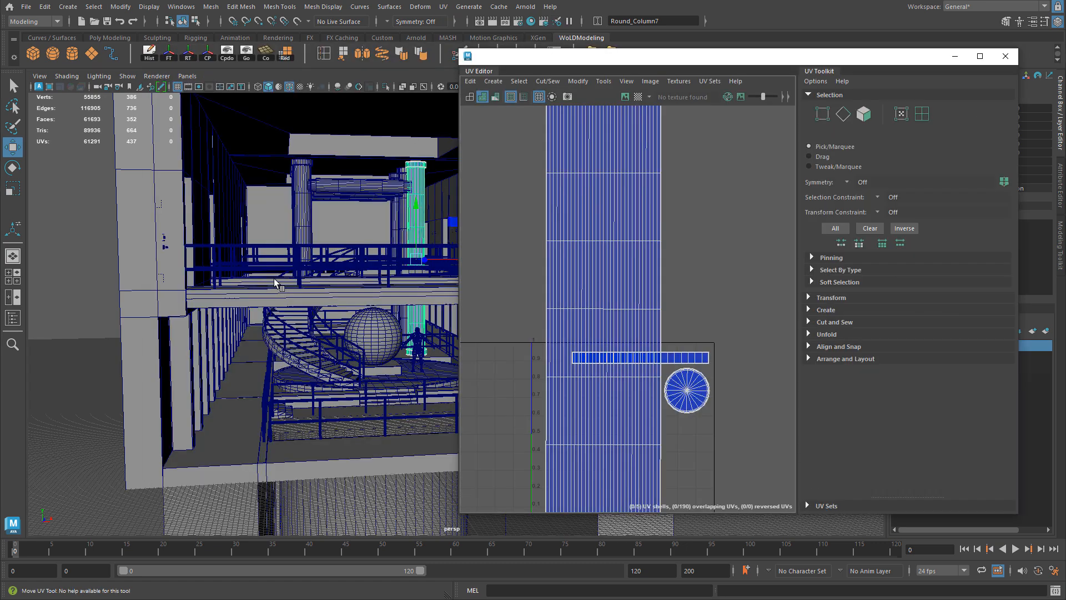
- Compare the UV layouts of the doorway wall and the plain wall section beside it
click(143, 230)
scroll(663, 321, down, 6)
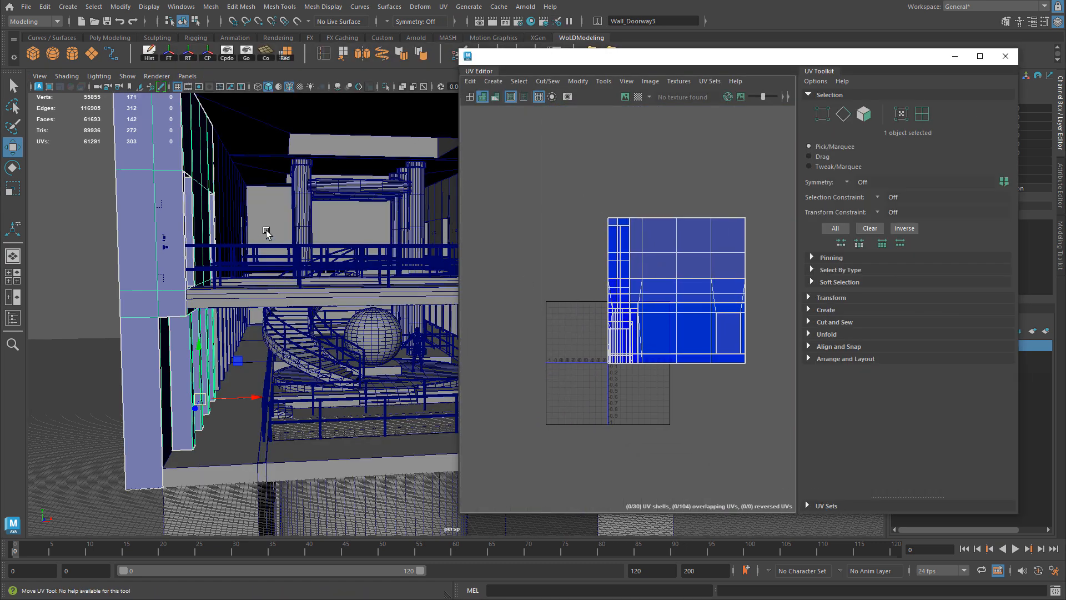
click(225, 211)
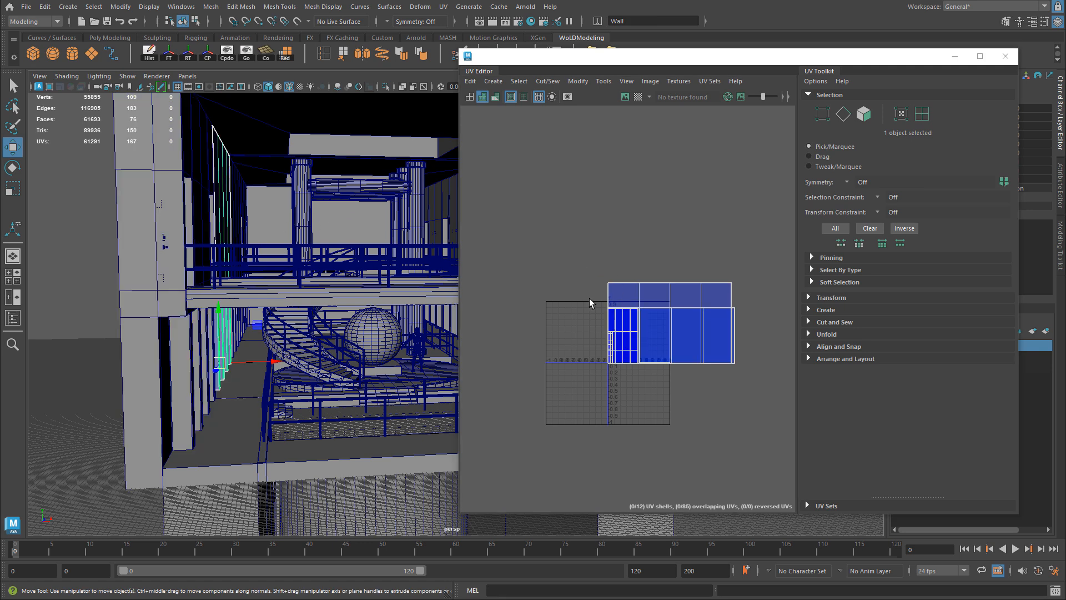
scroll(709, 305, up, 5)
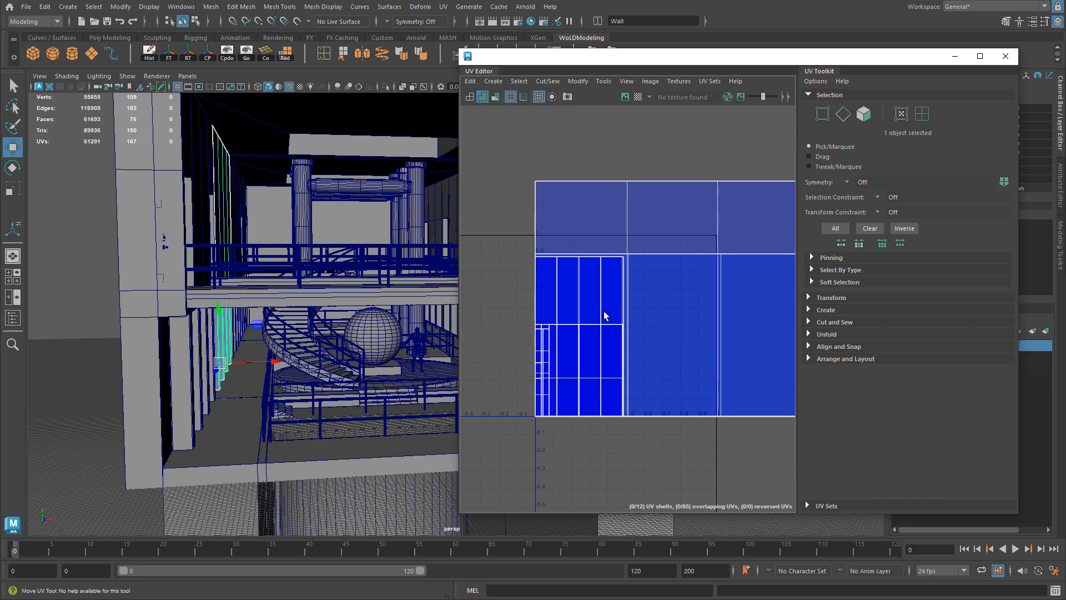
alt+drag(354, 217, 276, 176)
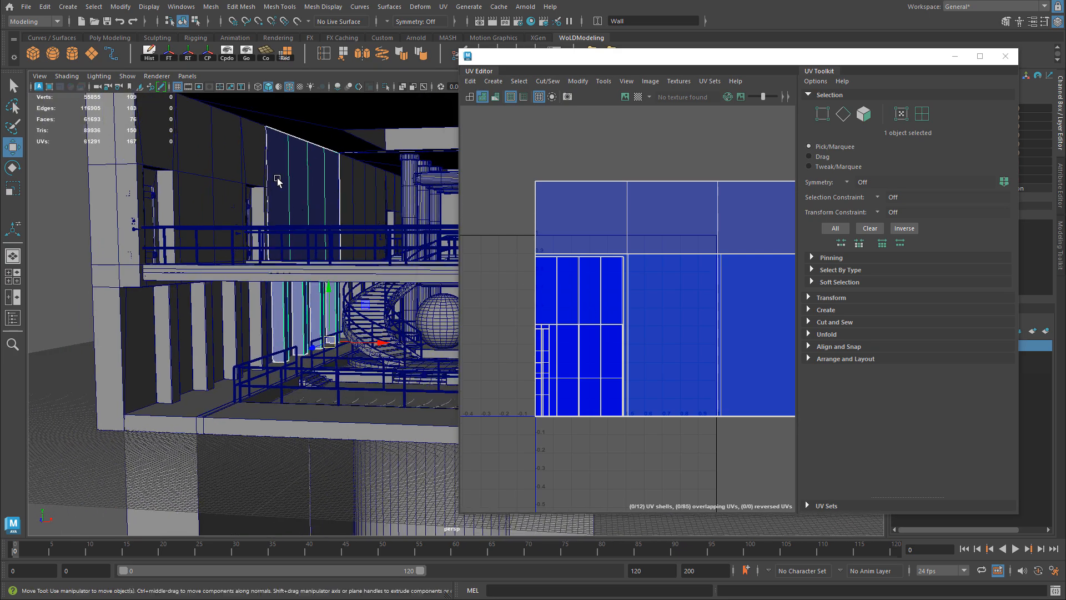
click(218, 196)
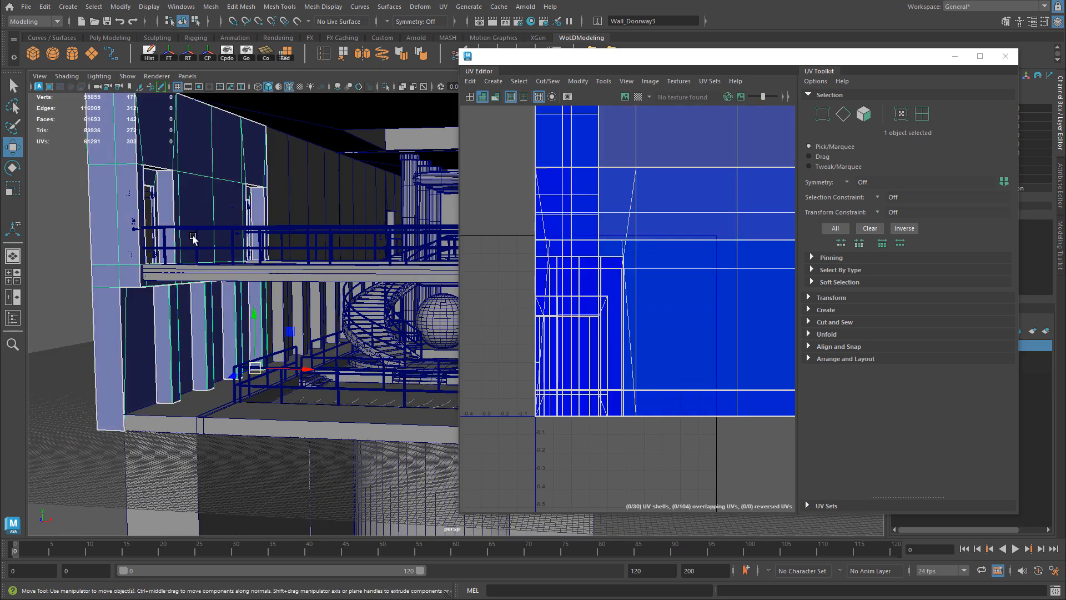
click(315, 224)
- Examine the doorway wall's UV shells against the 0 to 1 tile and bring up the ceiling's UVs
click(218, 175)
scroll(679, 253, down, 3)
alt+middle_drag(678, 251, 601, 281)
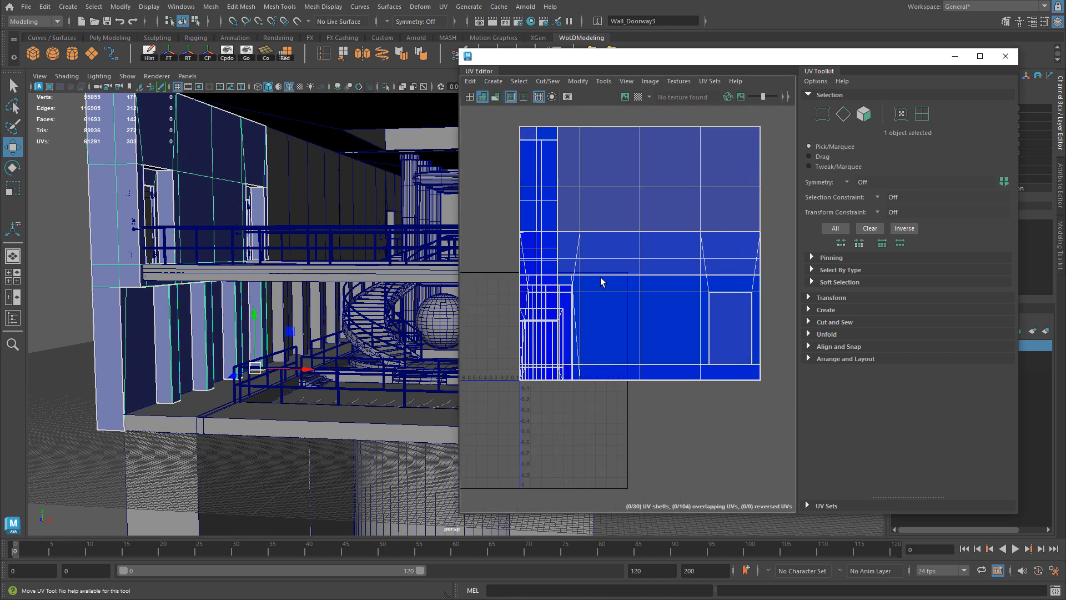
alt+right_drag(601, 281, 730, 245)
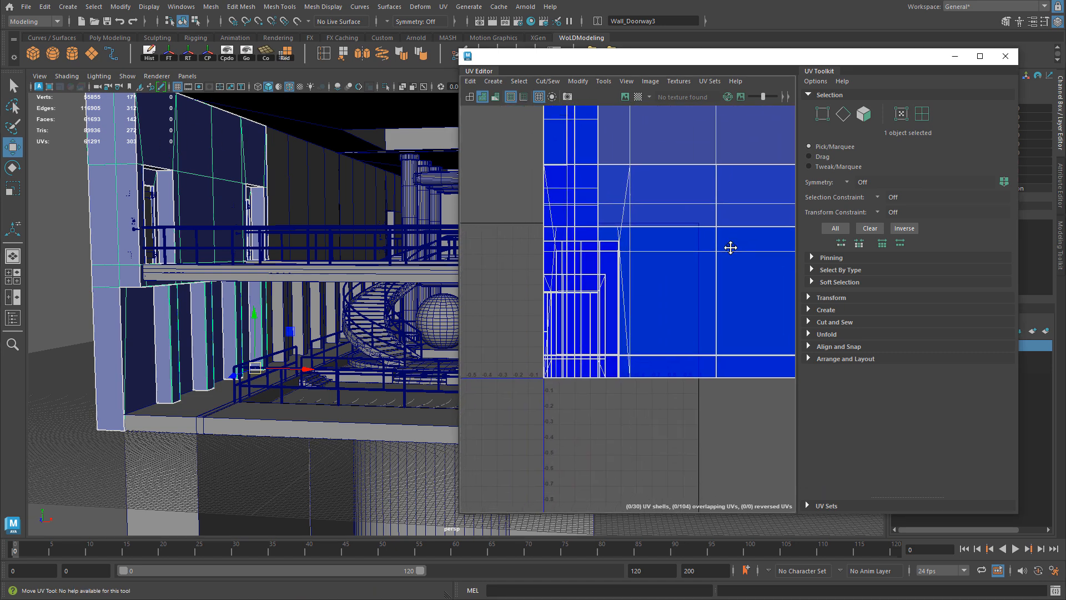
alt+middle_drag(543, 225, 542, 197)
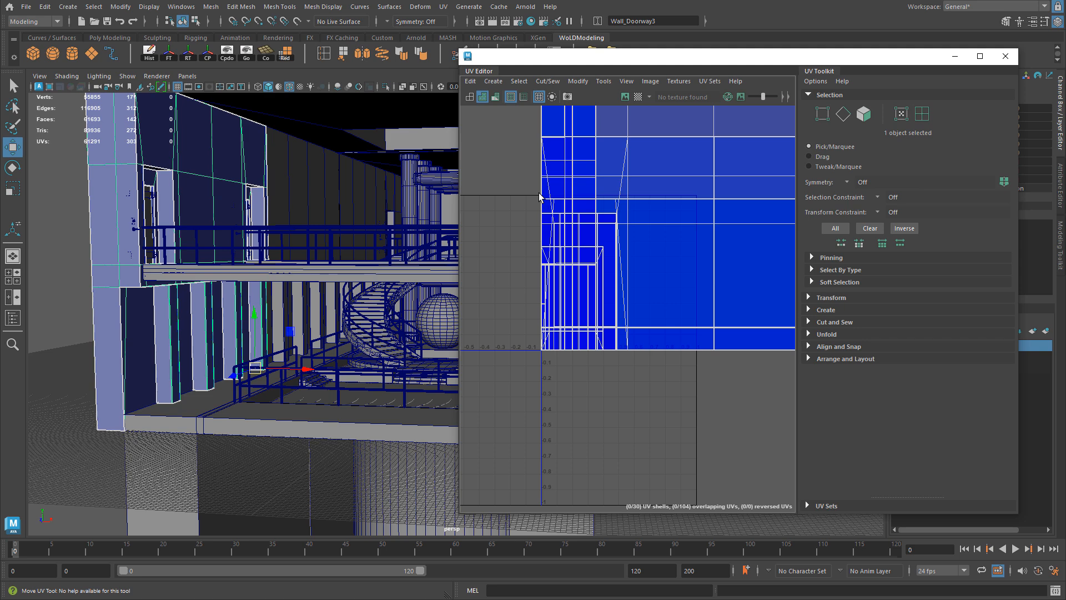
alt+right_drag(718, 246, 521, 173)
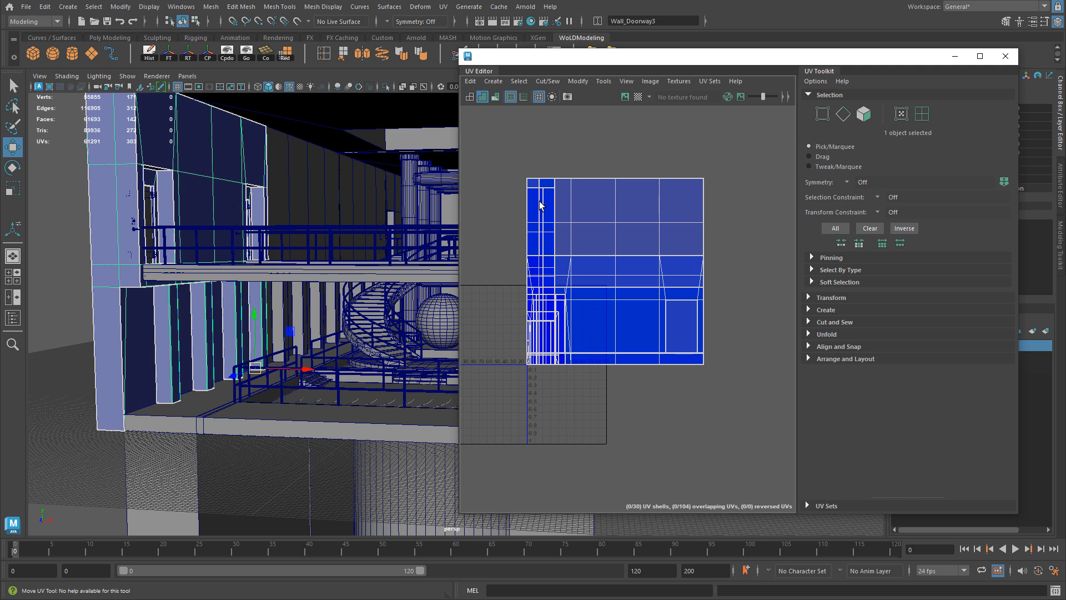
click(328, 179)
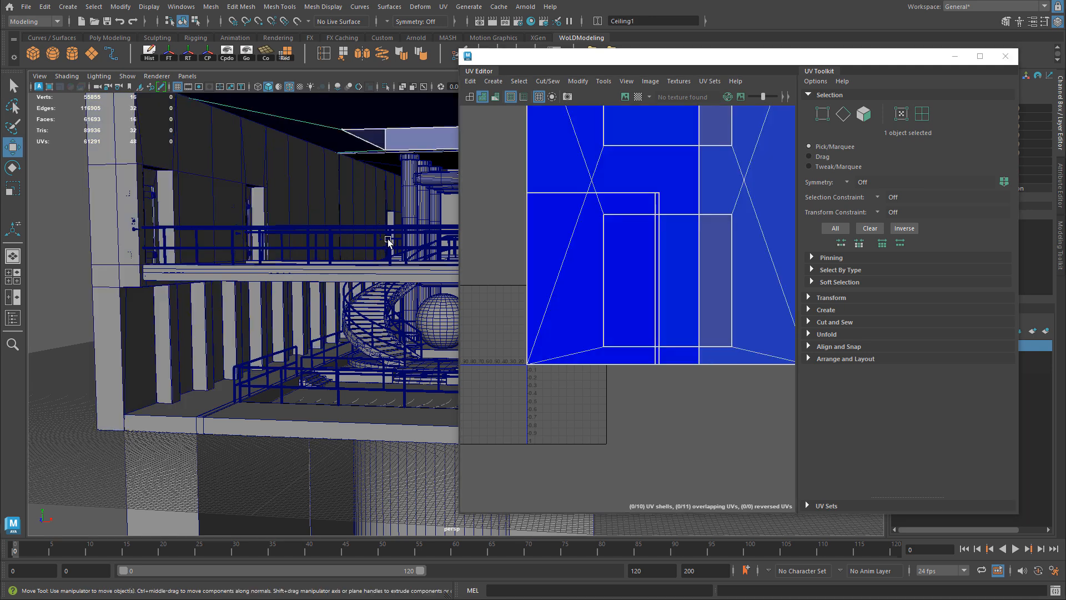
alt+middle_drag(387, 239, 381, 224)
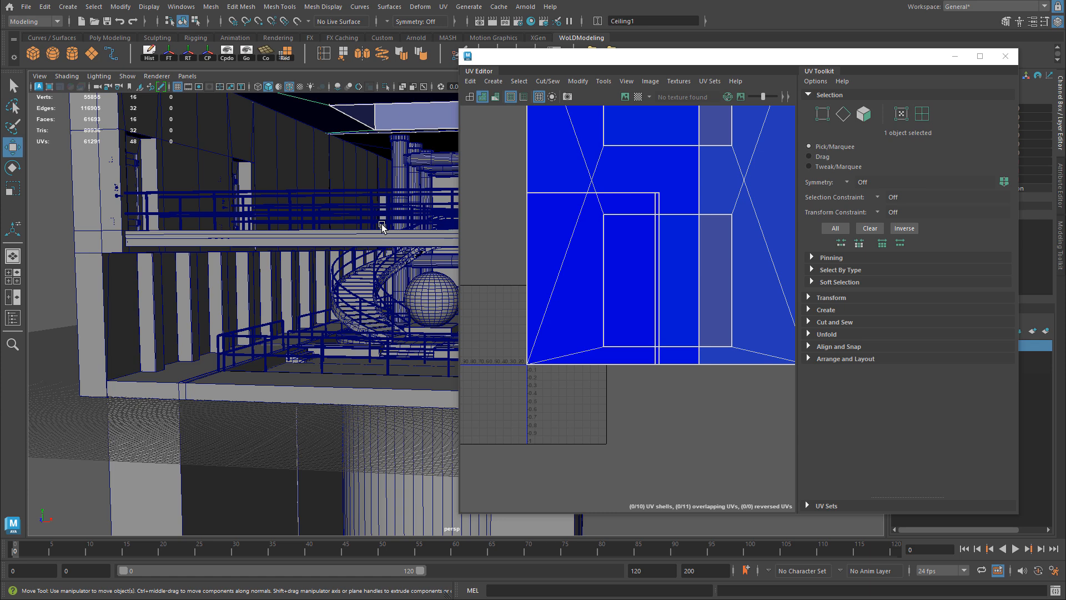
- Select the ceiling's large UV shell and read its texel density at a map size of 2048
alt+right_drag(647, 272, 498, 266)
alt+middle_drag(662, 222, 657, 278)
alt+middle_drag(338, 184, 270, 156)
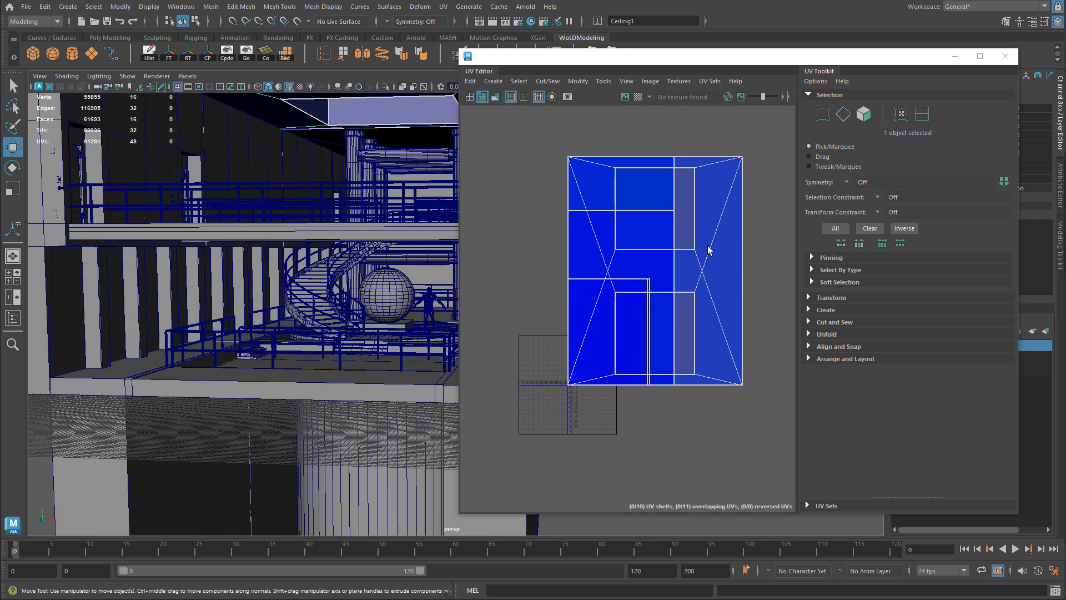
click(809, 298)
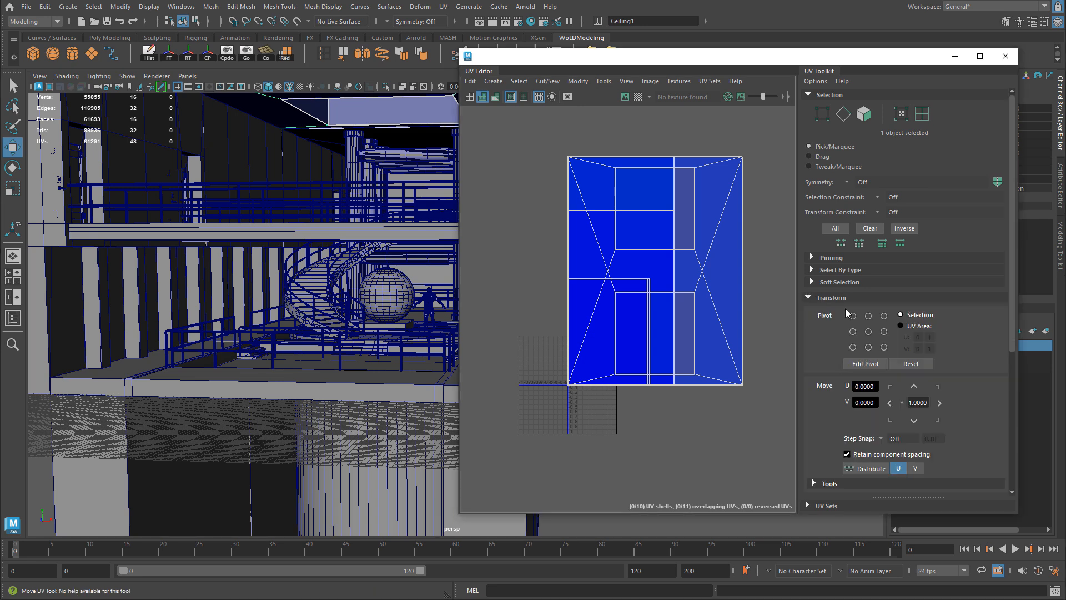
scroll(845, 308, down, 6)
right_drag(687, 270, 648, 253)
click(645, 237)
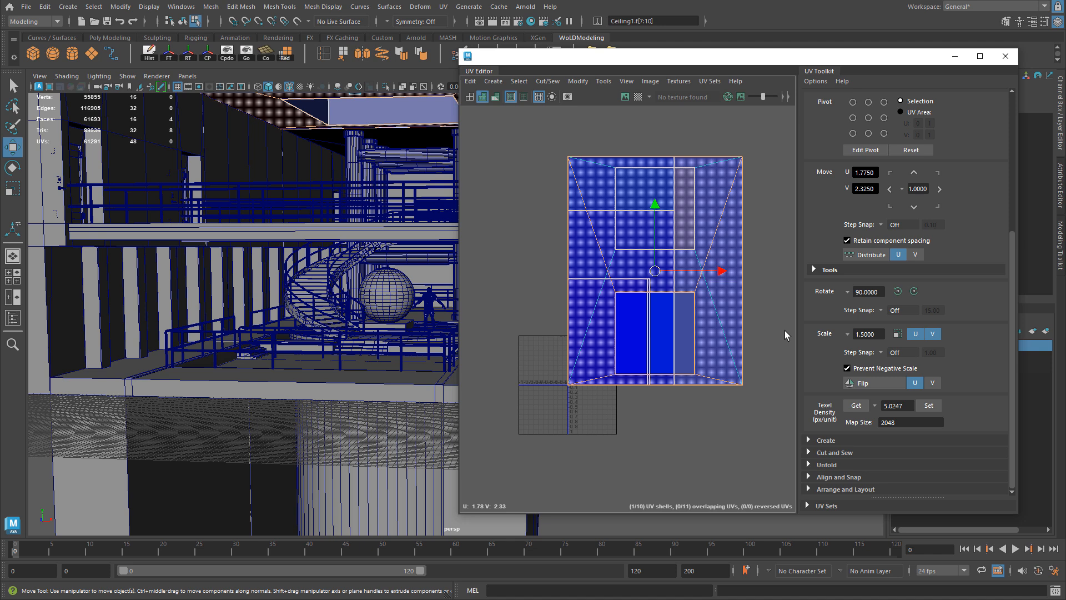
click(855, 405)
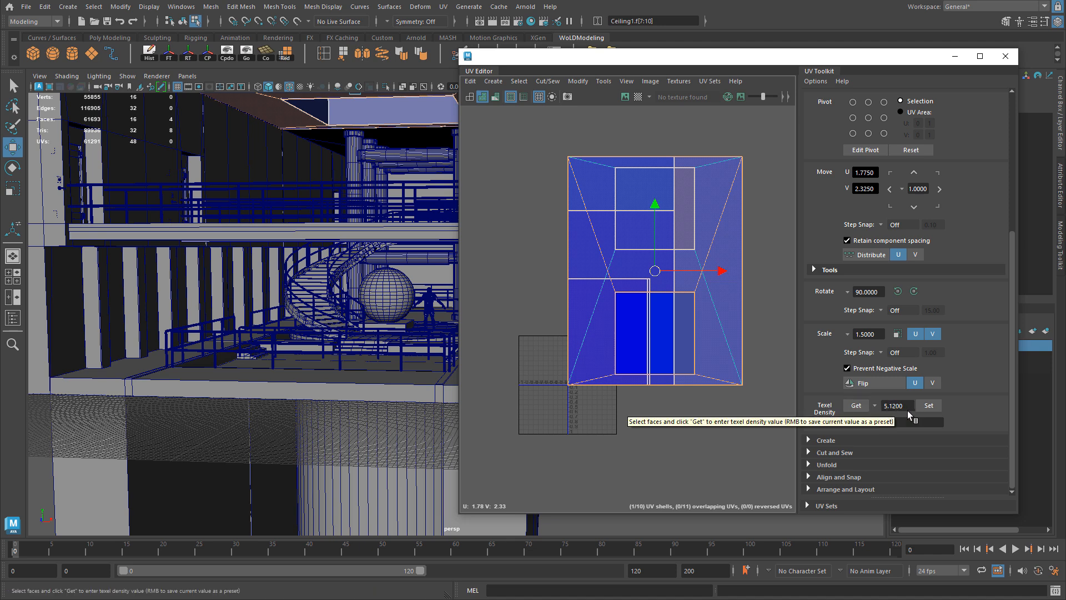
- Select one UV shell of the curved staircase and read its texel density
click(315, 288)
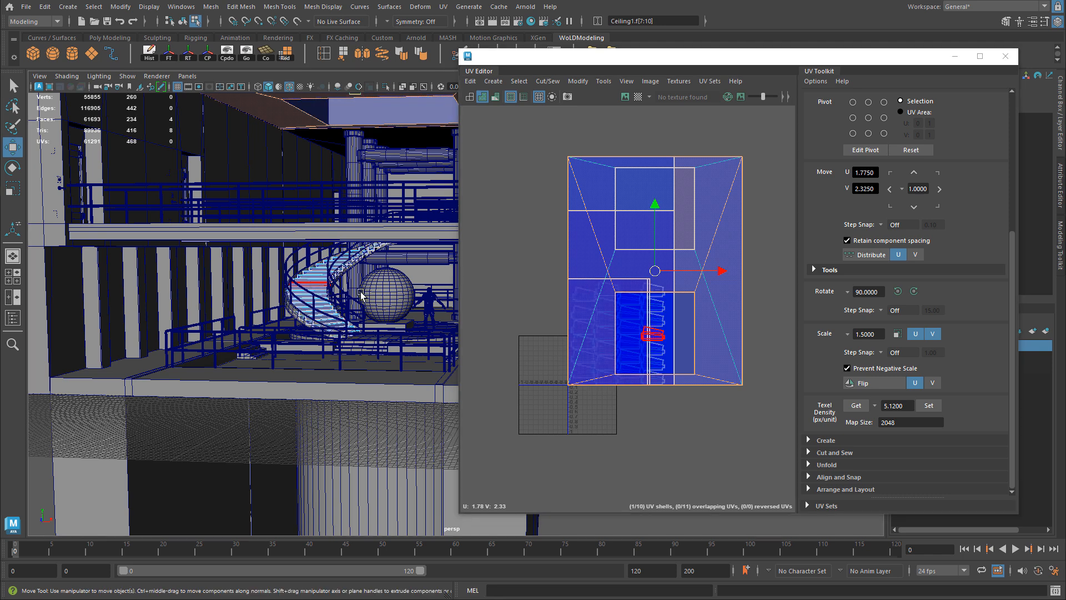
right_click(318, 276)
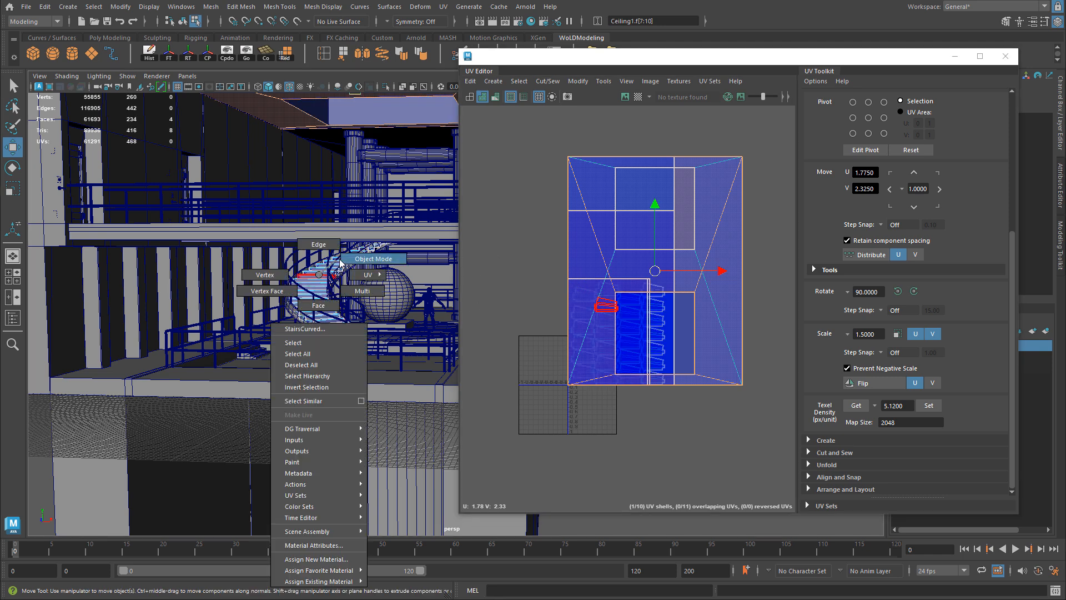
right_drag(726, 260, 627, 304)
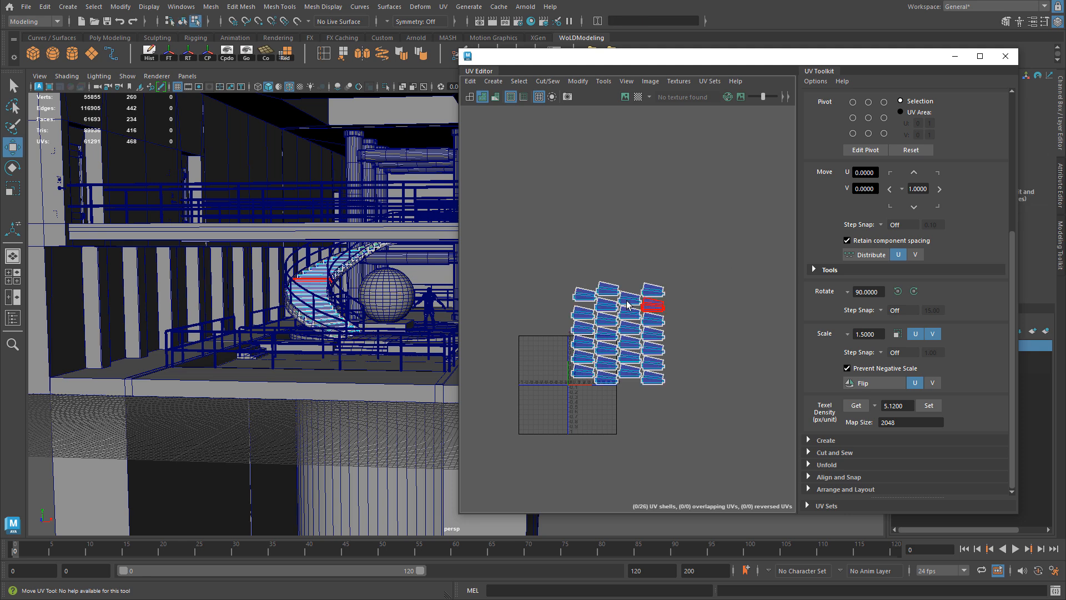
click(627, 305)
click(856, 405)
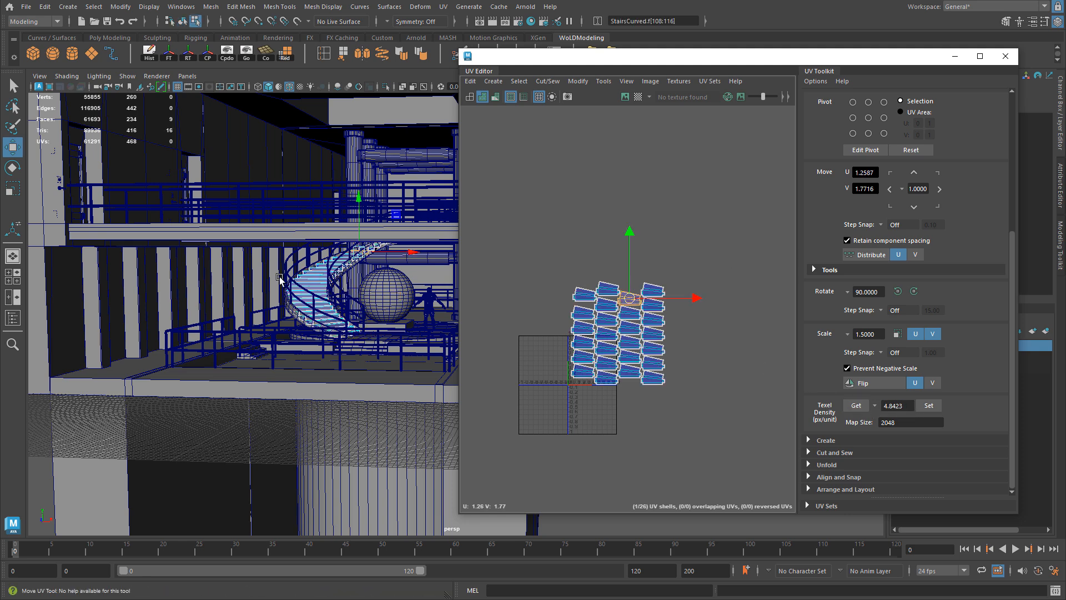
- Select the upper platform's widest UV shell and read its texel density
click(208, 232)
right_click(214, 232)
click(219, 233)
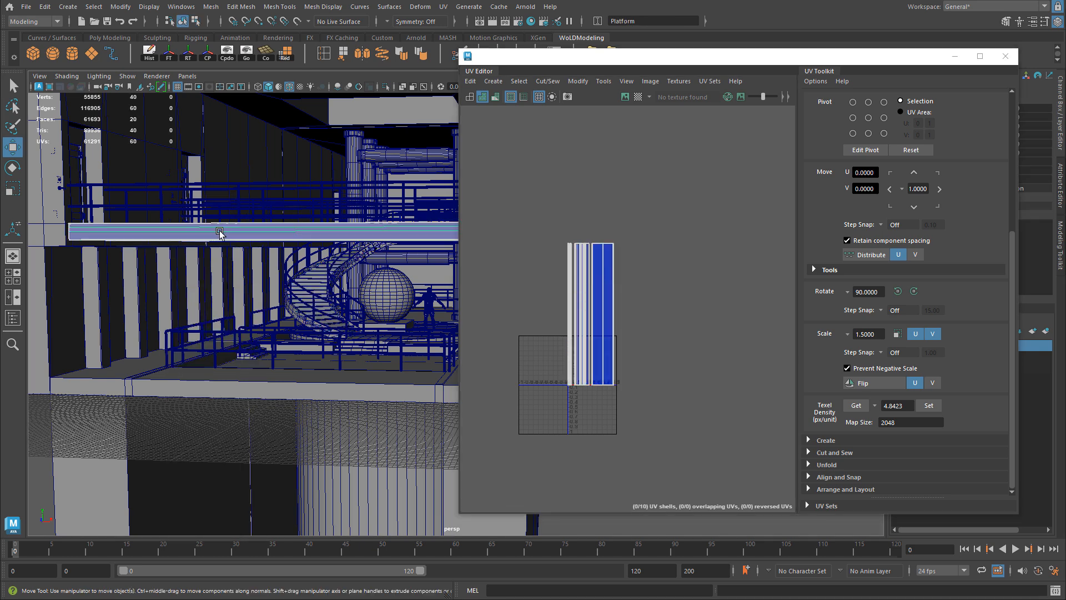
right_click(577, 262)
click(572, 281)
click(605, 267)
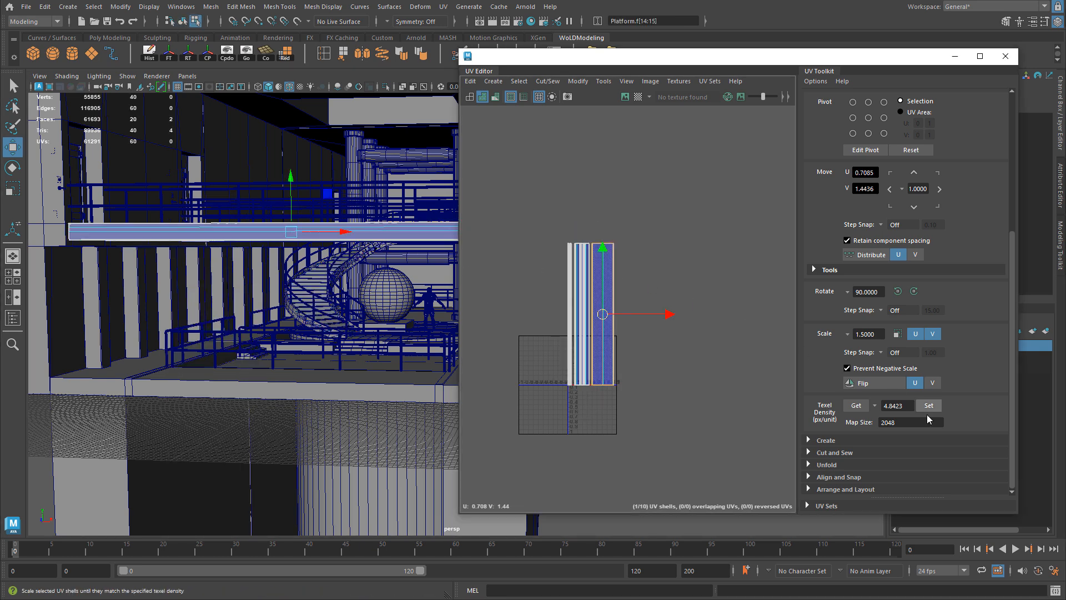
click(856, 405)
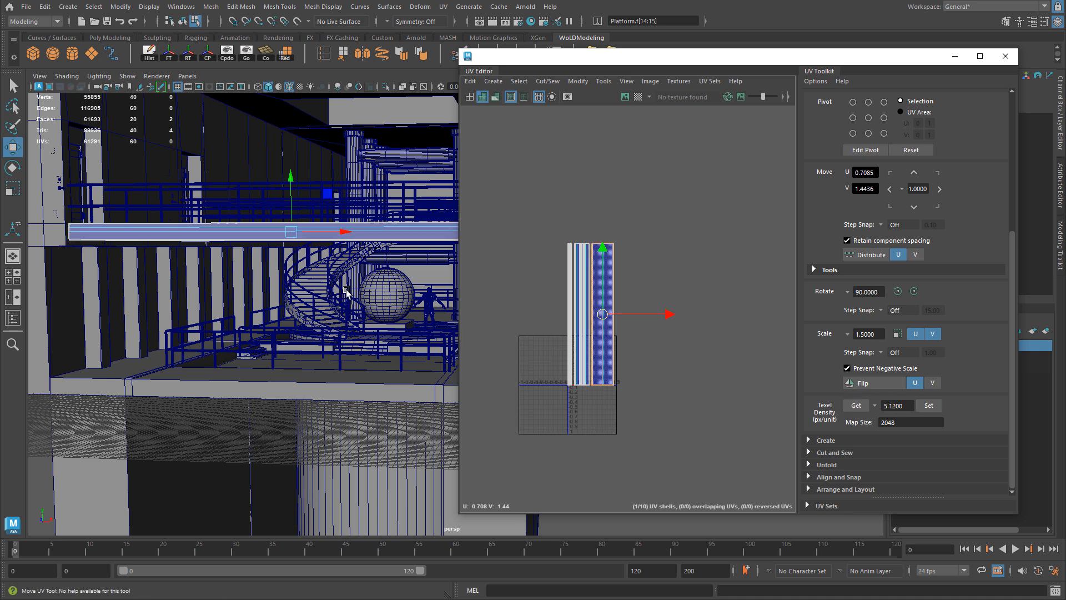
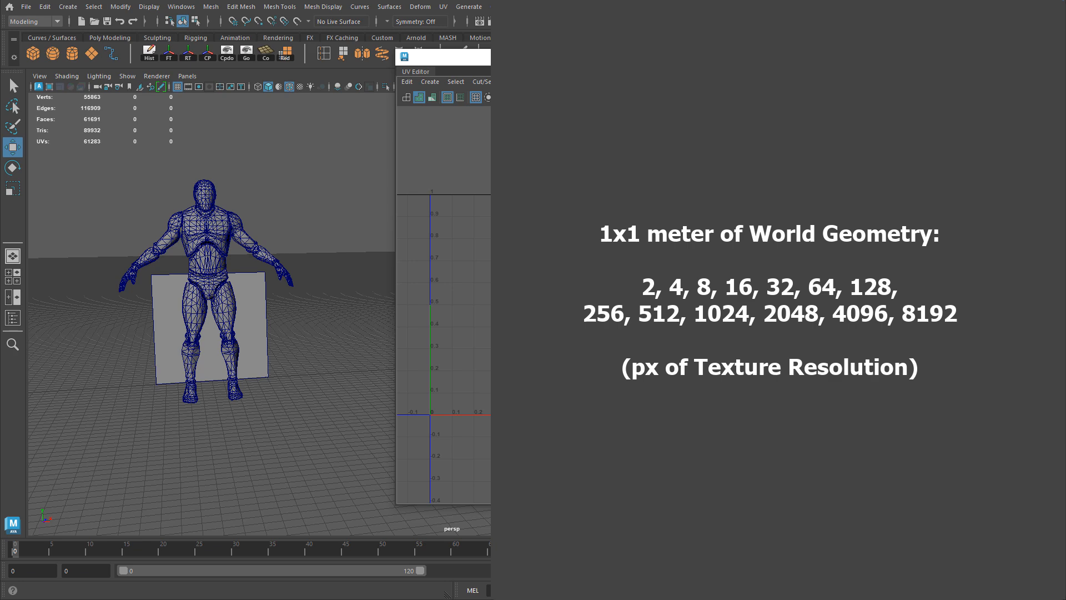
- Select the square plane behind the mannequin and inspect its width and height
click(172, 325)
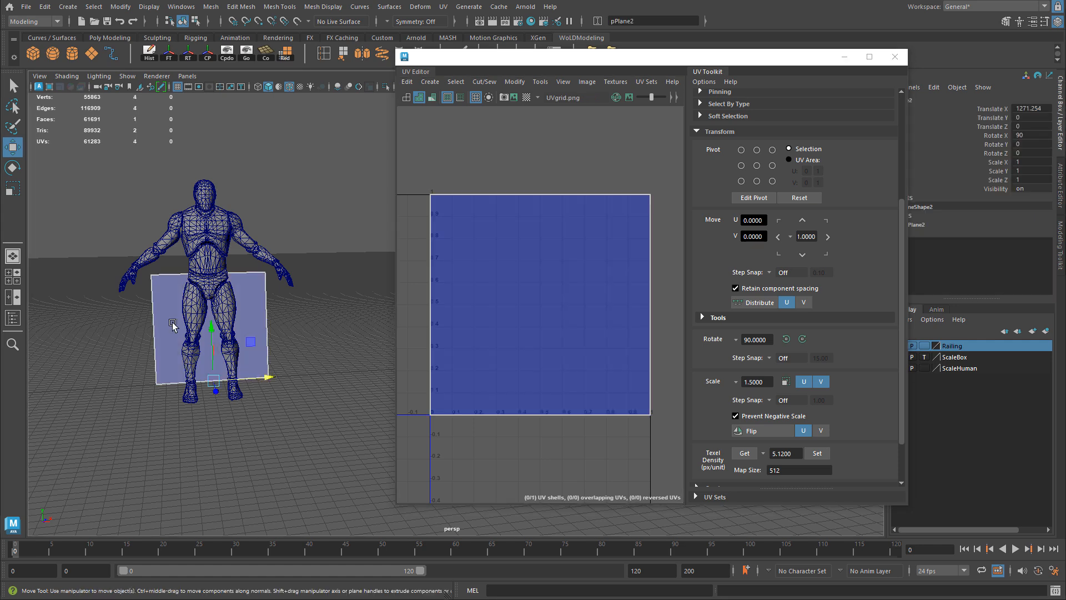
click(946, 226)
click(1041, 243)
click(1033, 251)
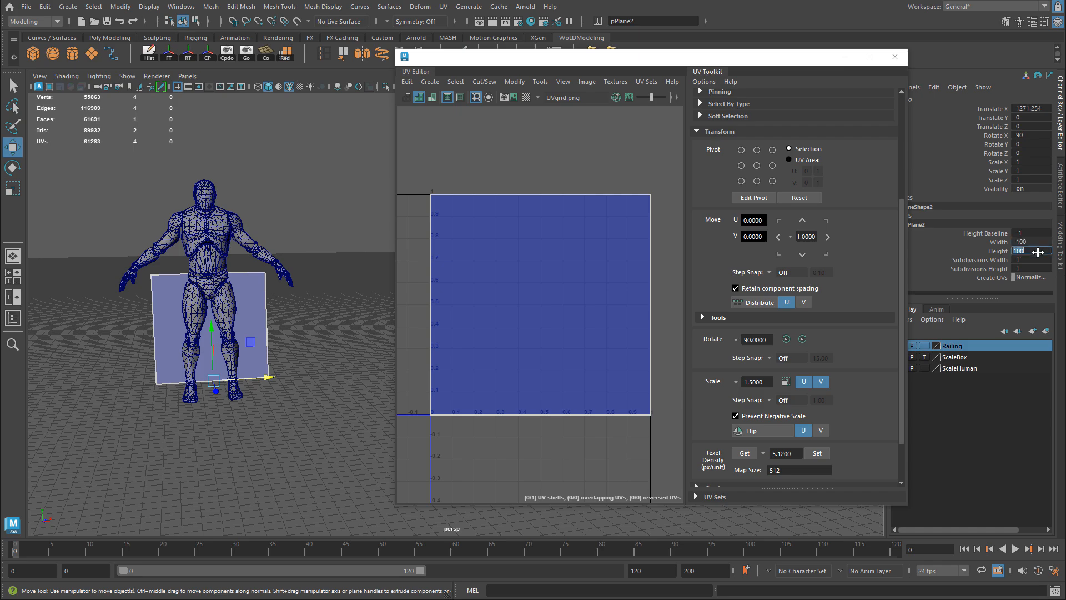
scroll(362, 306, up, 3)
alt+drag(361, 306, 255, 284)
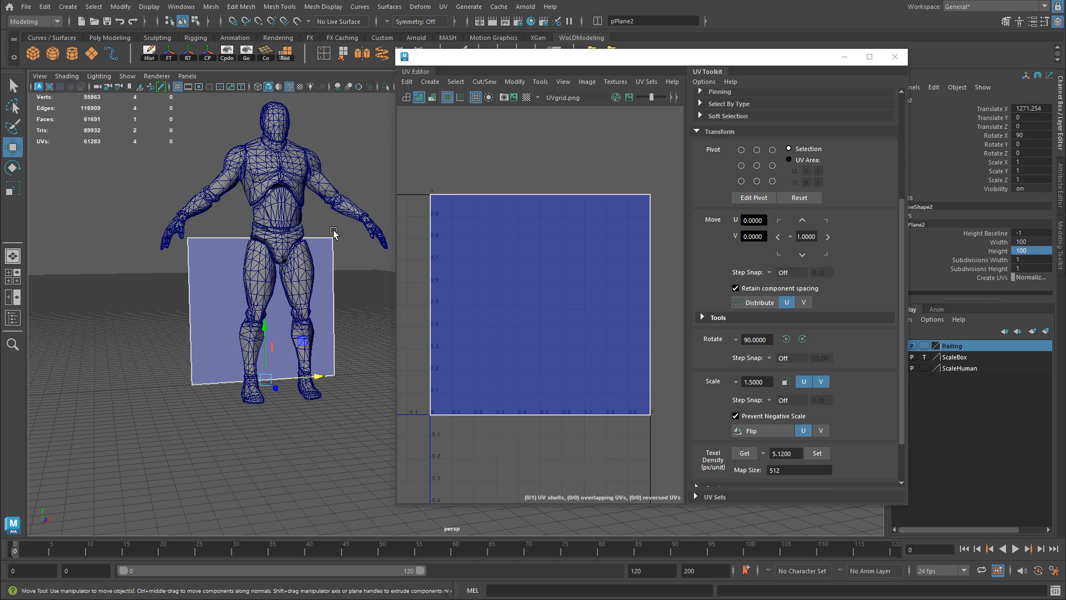
- Select the next larger square plane and inspect its width and height
alt+middle_drag(352, 236, 217, 257)
alt+middle_drag(321, 252, 47, 290)
click(167, 266)
alt+middle_drag(166, 267, 235, 244)
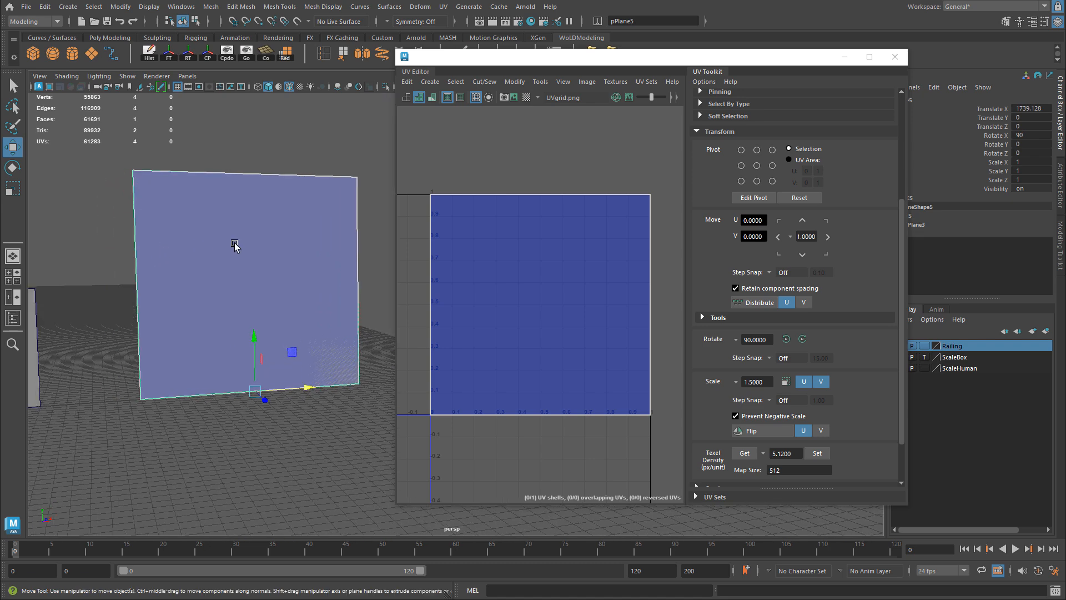
click(952, 224)
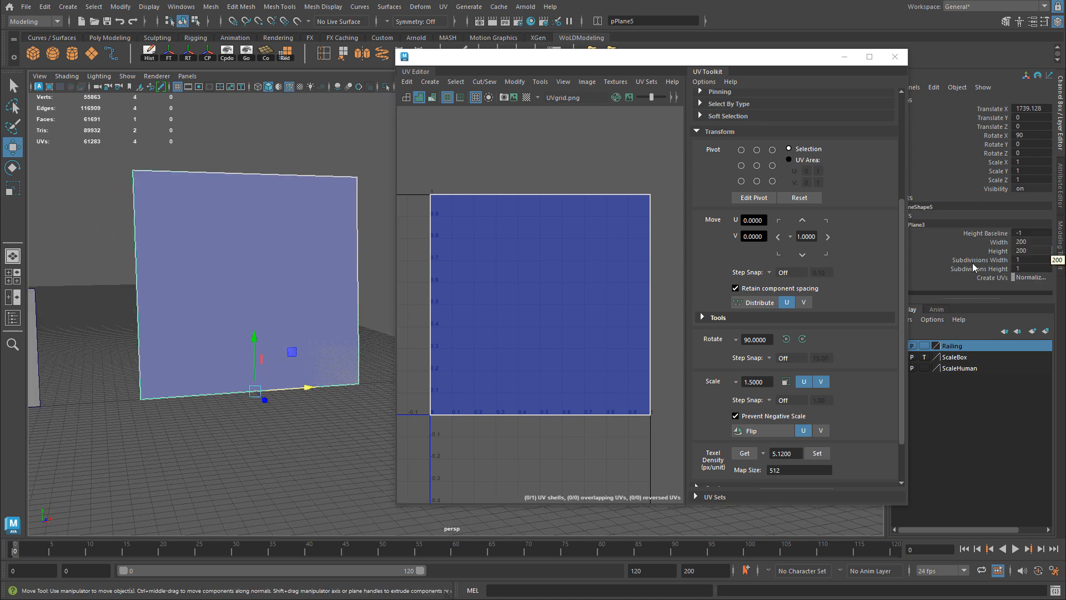
- Duplicate the mannequin and move the copy in front of the 200 by 200 plane
scroll(136, 340, down, 3)
alt+middle_drag(136, 340, 211, 331)
scroll(211, 331, down, 2)
click(78, 302)
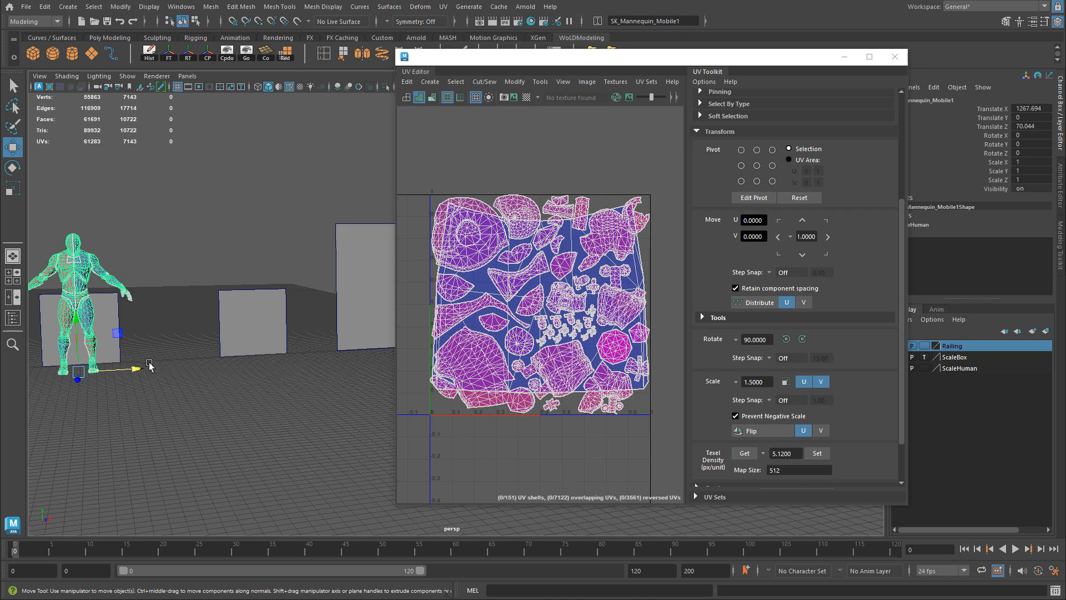
shift+drag(140, 368, 288, 335)
alt+middle_drag(289, 336, 117, 332)
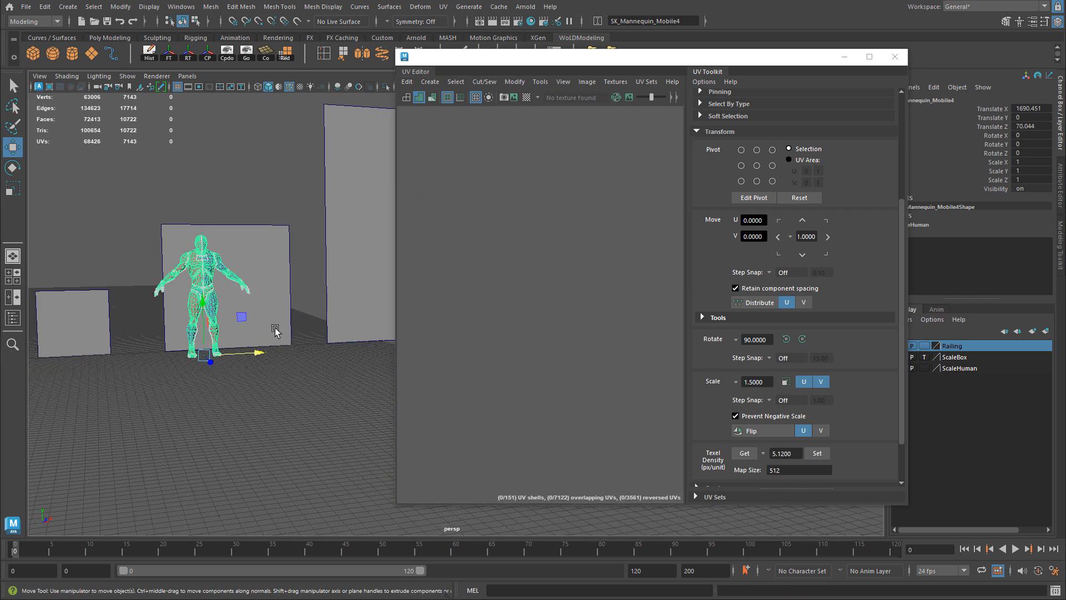
- Select the 200 by 200 plane and compare its size with the mannequin in front of it
click(274, 329)
key(f)
alt+middle_drag(322, 277, 65, 270)
scroll(210, 255, down, 3)
alt+middle_drag(211, 255, 172, 228)
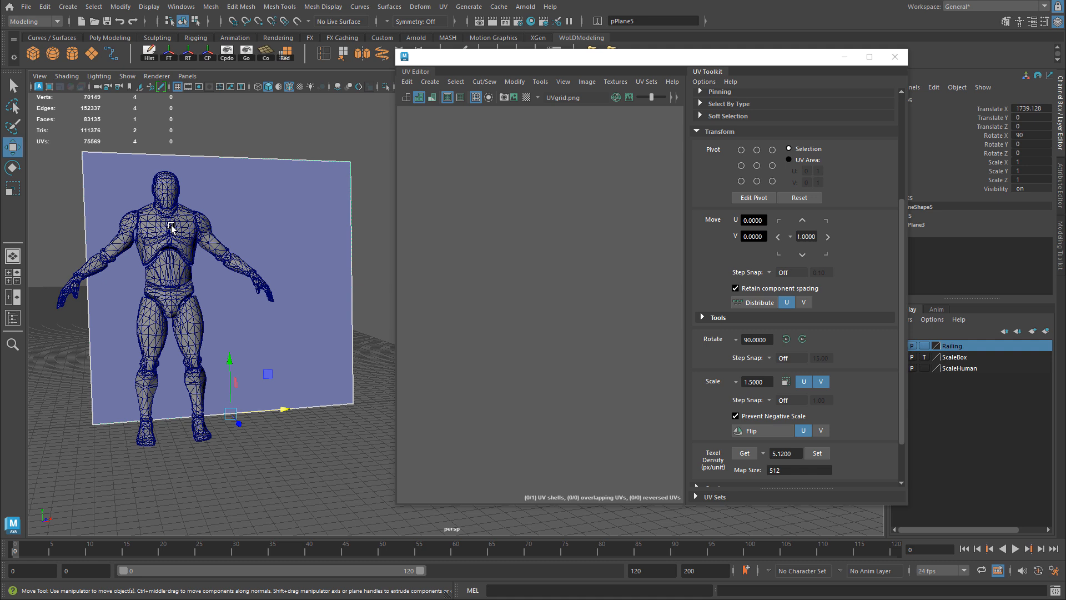
key(f)
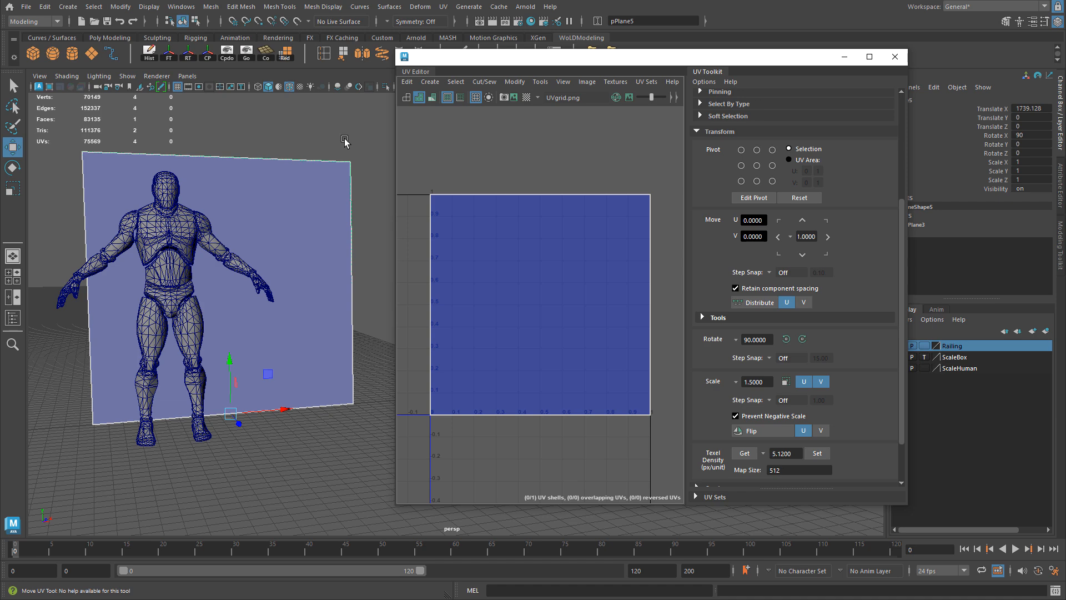
scroll(364, 138, up, 2)
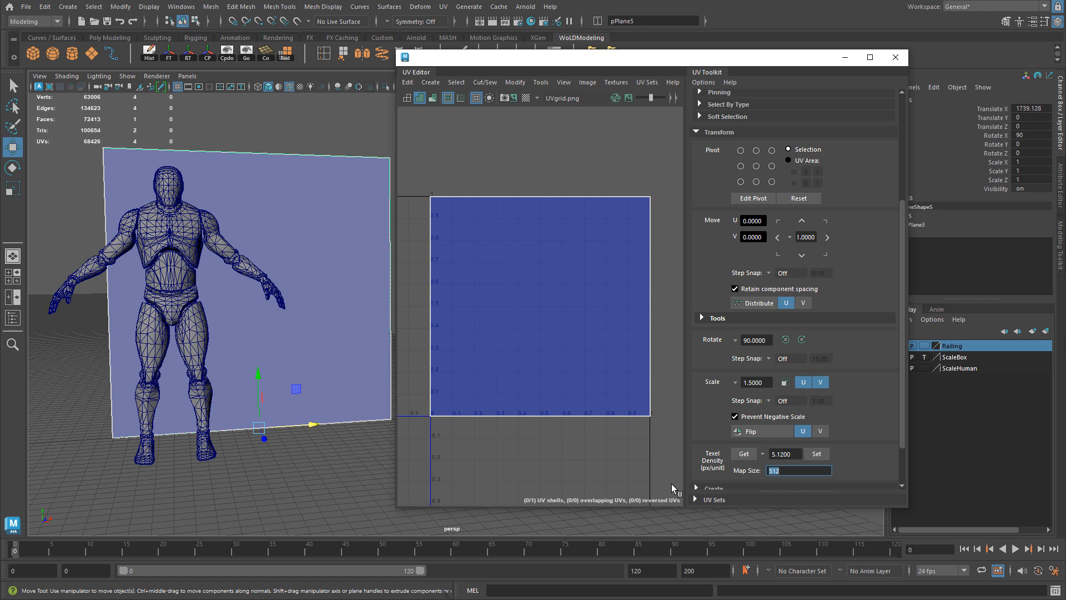
- Select the 200 by 200 plane's UV shell and read its texel density at a map size of 512
right_click(558, 274)
right_drag(558, 273, 518, 257)
click(518, 257)
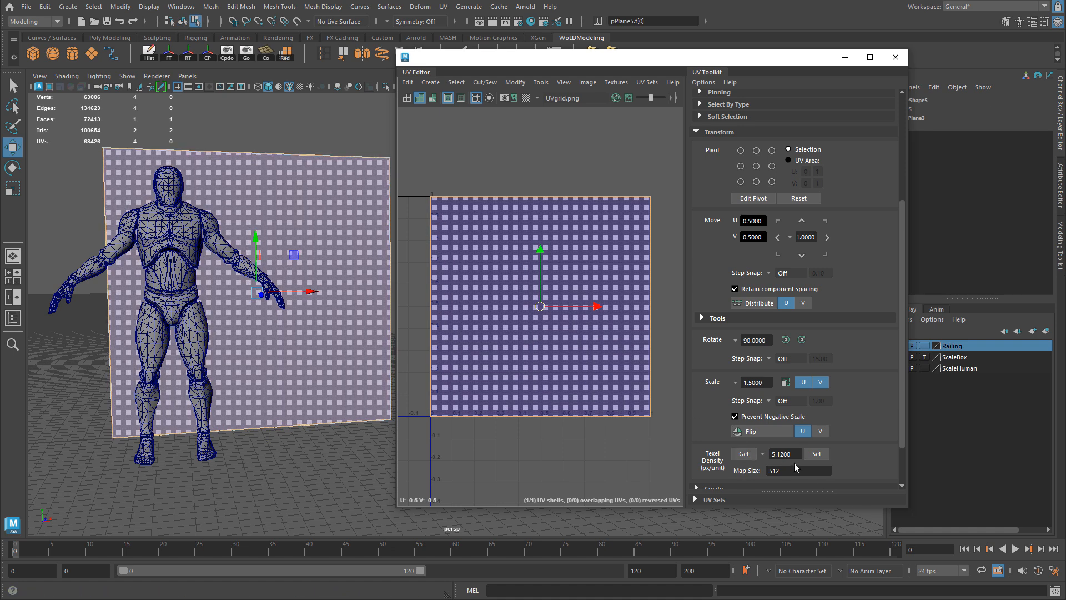
click(745, 453)
- Set the texel density map size to 1024 and read the 200 by 200 plane's density again
click(770, 471)
double_click(770, 470)
text(1024)
key(Return)
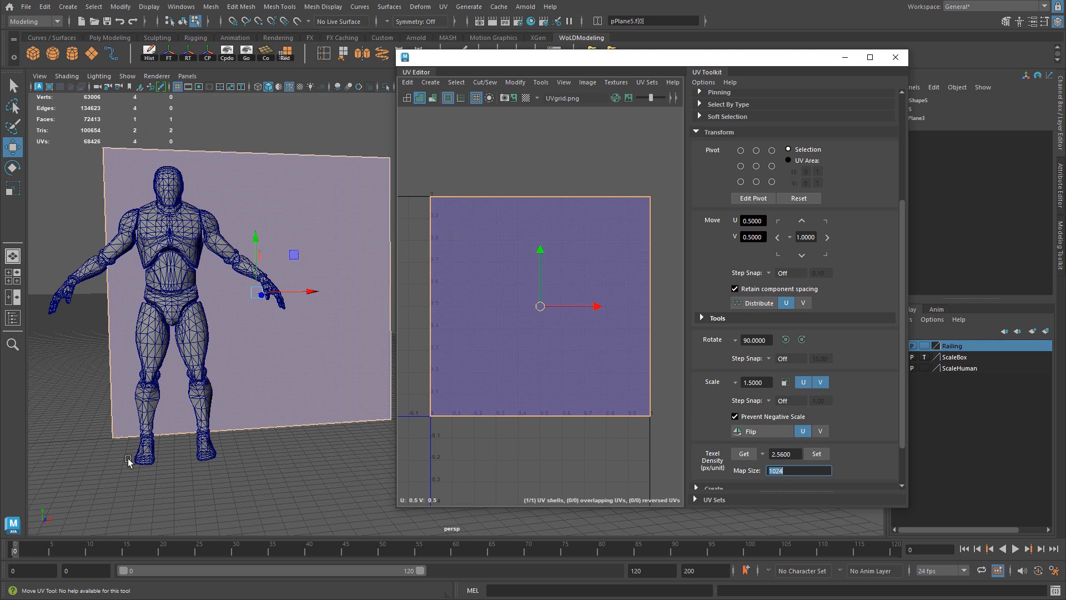
click(744, 454)
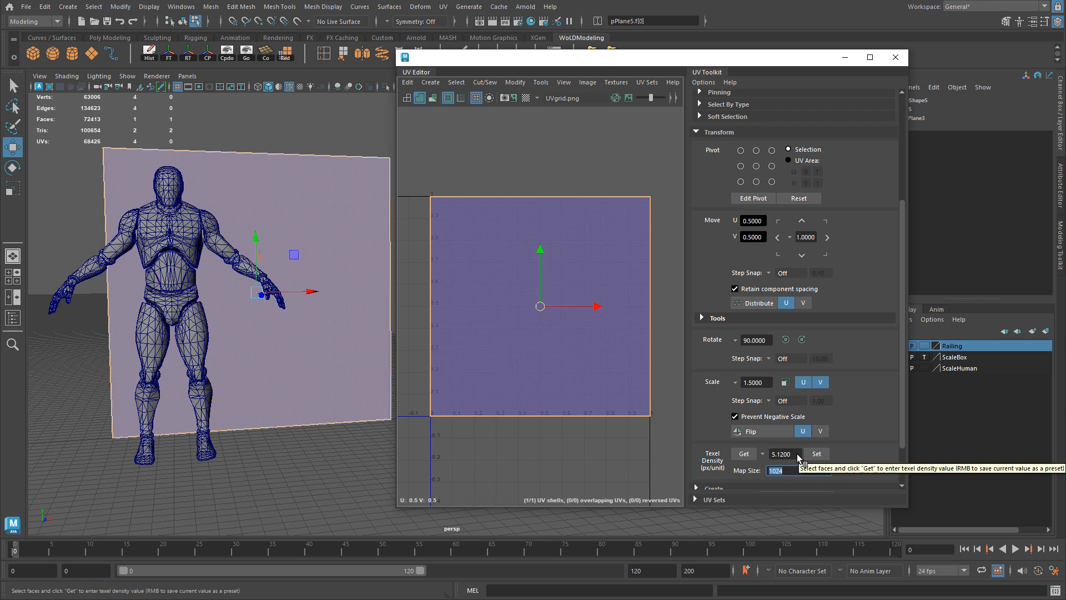
- Set the map size to 2048 and read the texel density of the largest plane's UV shell
alt+drag(288, 294, 245, 335)
click(251, 316)
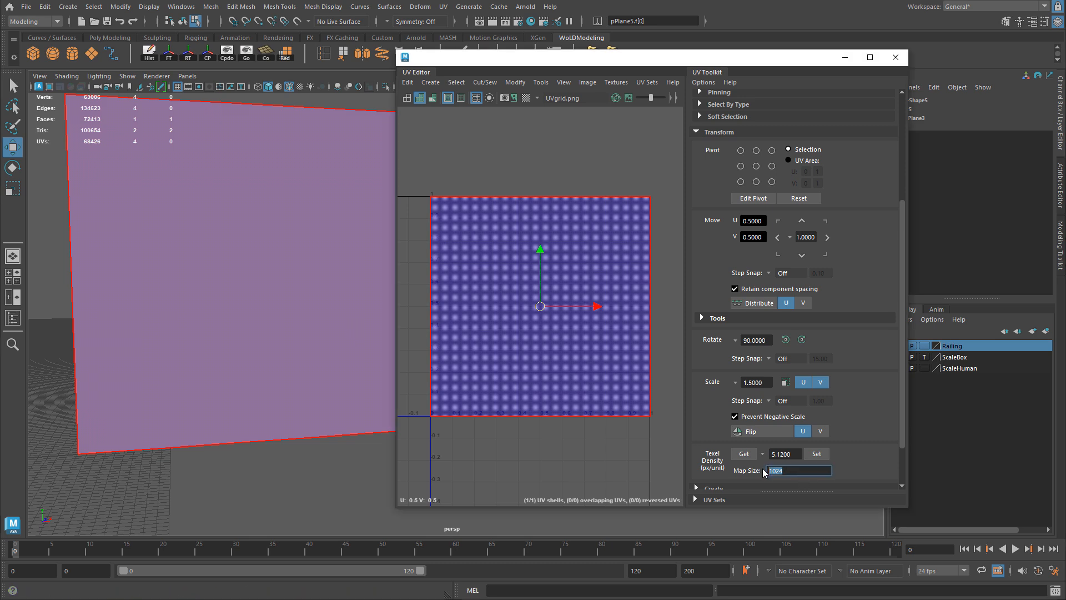
text(2048)
key(Return)
right_drag(584, 268, 570, 266)
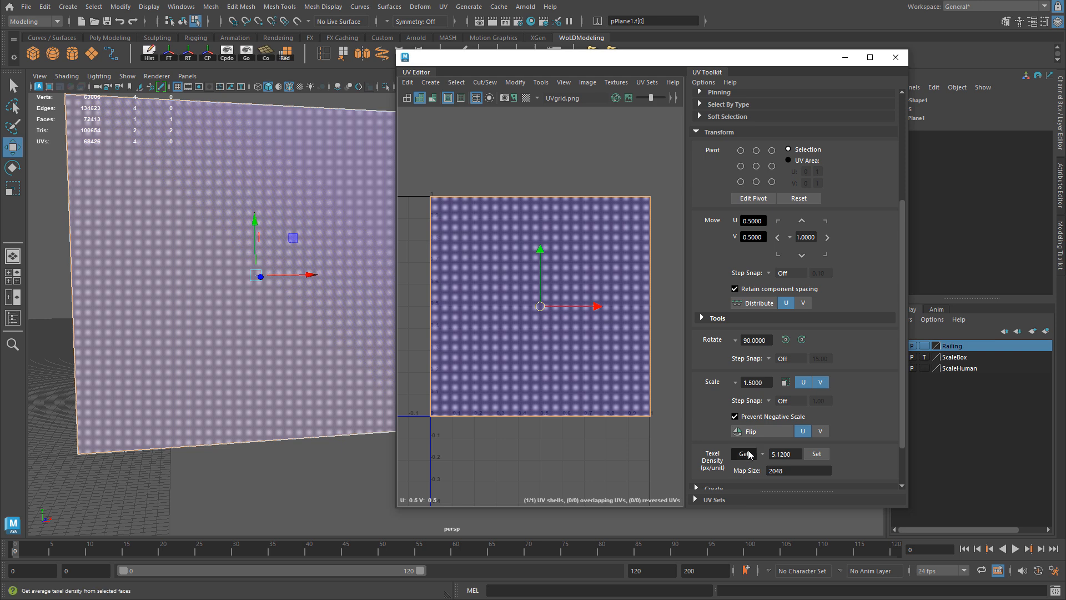
click(744, 453)
click(789, 454)
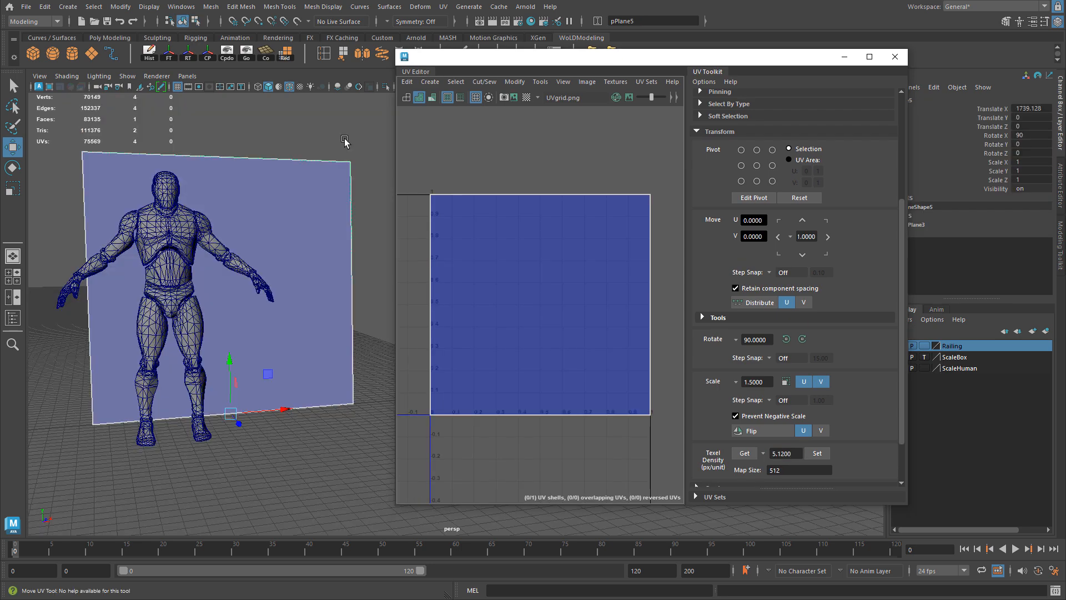
- Return to the smaller plane behind the original mannequin and show its width and height settings
alt+middle_drag(162, 233, 297, 269)
click(254, 327)
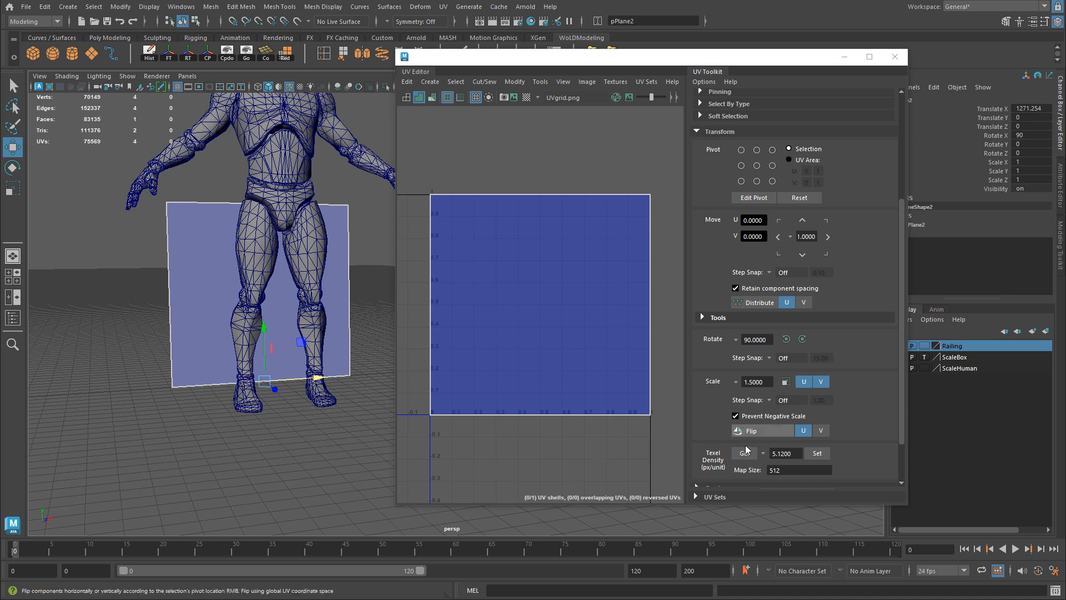
scroll(302, 388, up, 3)
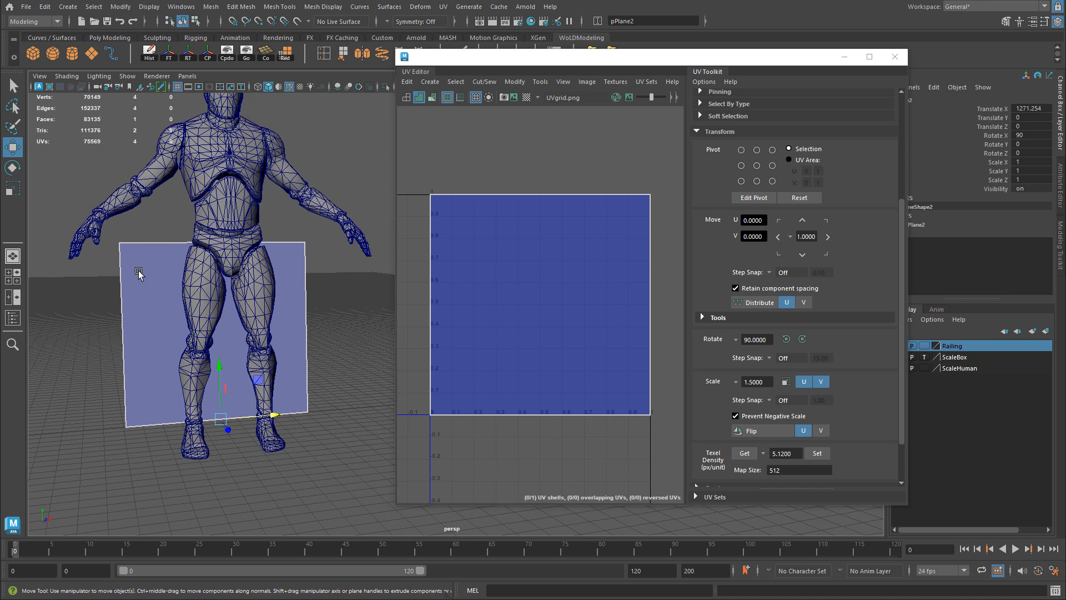
click(924, 224)
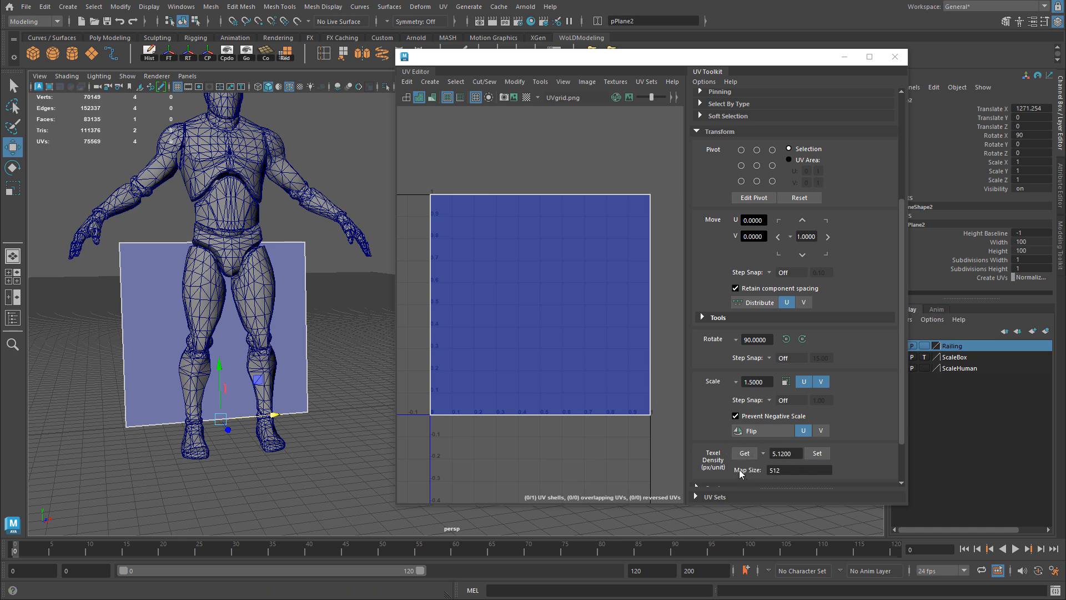
- Select the 100 by 100 plane's UV shell and read its texel density at a map size of 512
drag(787, 470, 755, 468)
right_drag(552, 310, 545, 340)
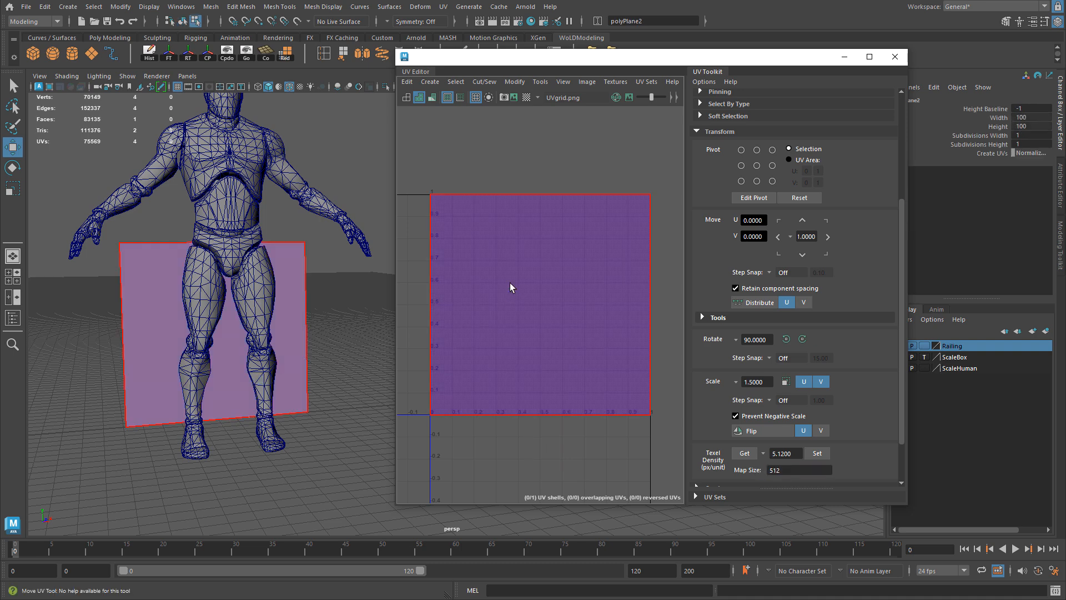
click(510, 282)
click(745, 454)
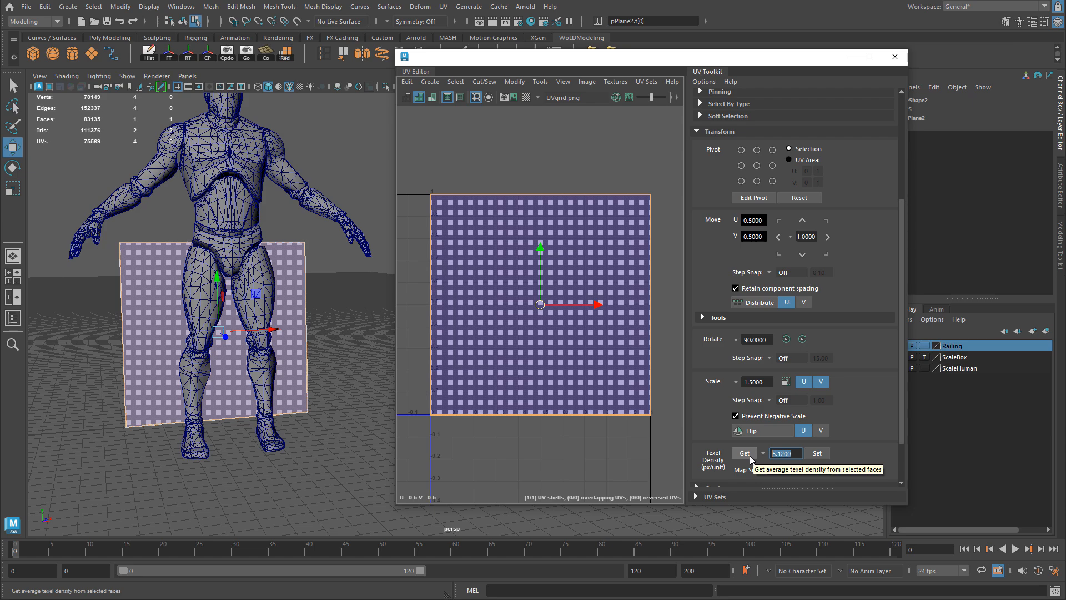
- Bring up the wall's UV layout in the stair hall and undo the last UV move
alt+drag(211, 303, 272, 233)
click(266, 233)
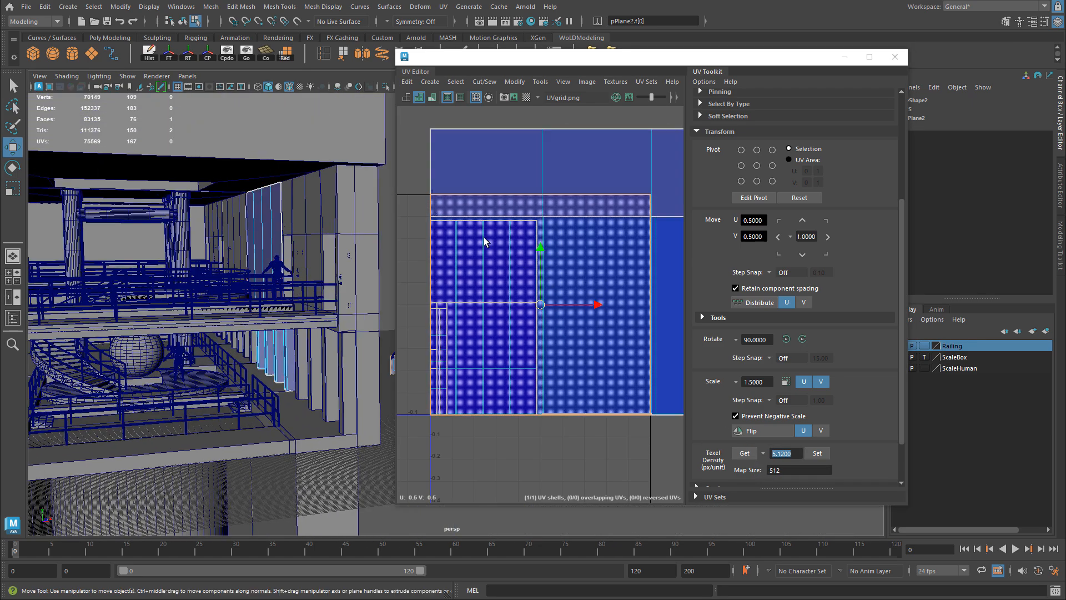
scroll(527, 161, down, 2)
key(ctrl+z)
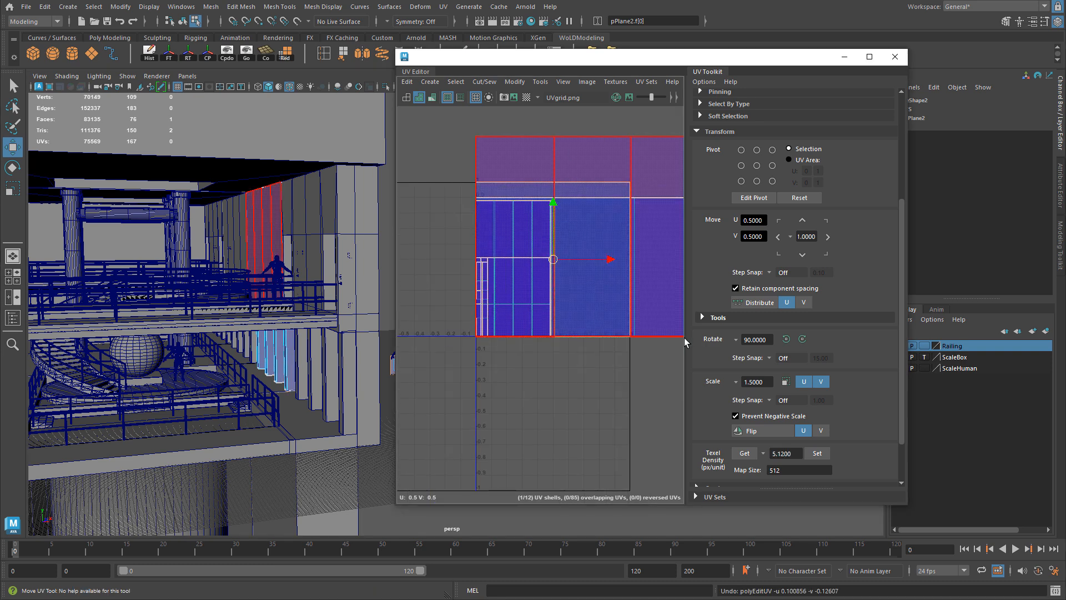
alt+middle_drag(588, 332, 516, 364)
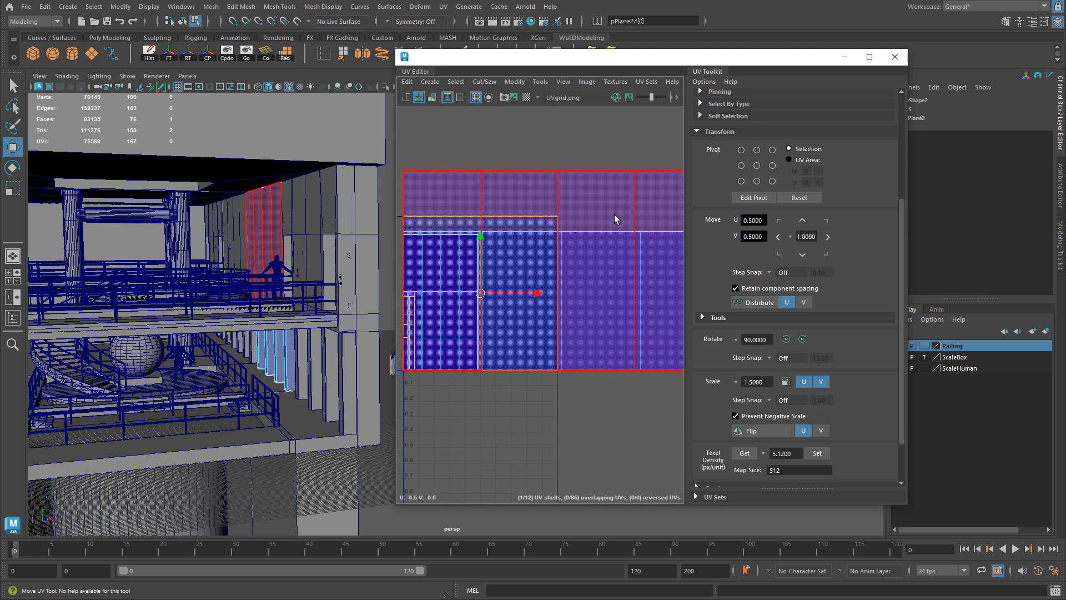
- Select the wall's largest panel UV shell and scale it down freehand inside the UV tile
click(615, 208)
key(r)
drag(557, 270, 508, 320)
key(w)
alt+right_drag(507, 321, 588, 330)
alt+middle_drag(587, 330, 509, 302)
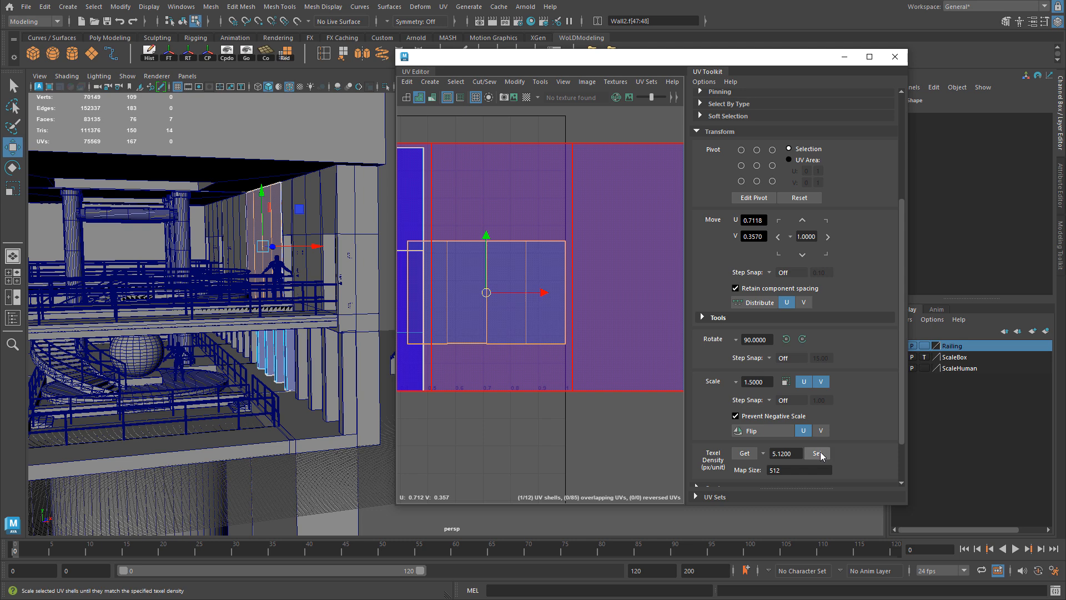
- Set the wall shell's texel density to 5.12 px/unit at map size 512 and compare it with the UV tile
click(817, 453)
scroll(571, 364, down, 6)
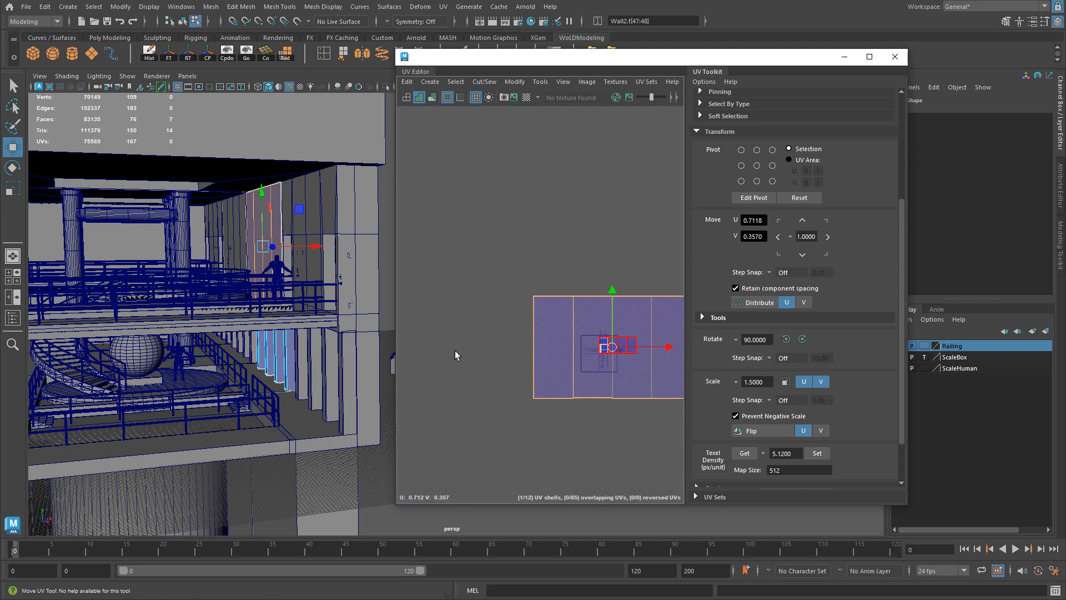
key(f)
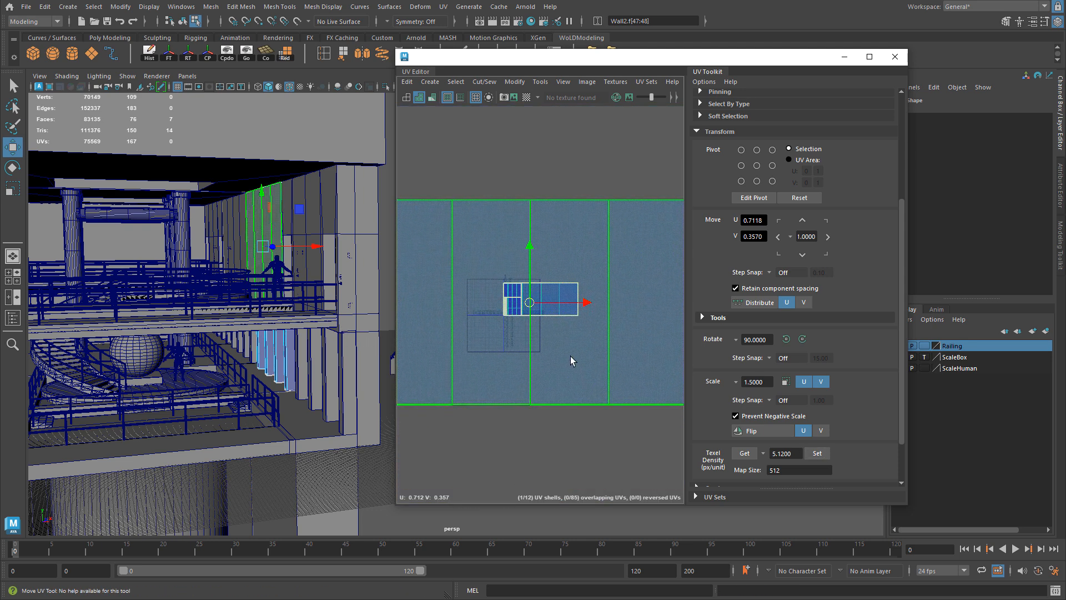
alt+middle_drag(526, 341, 454, 314)
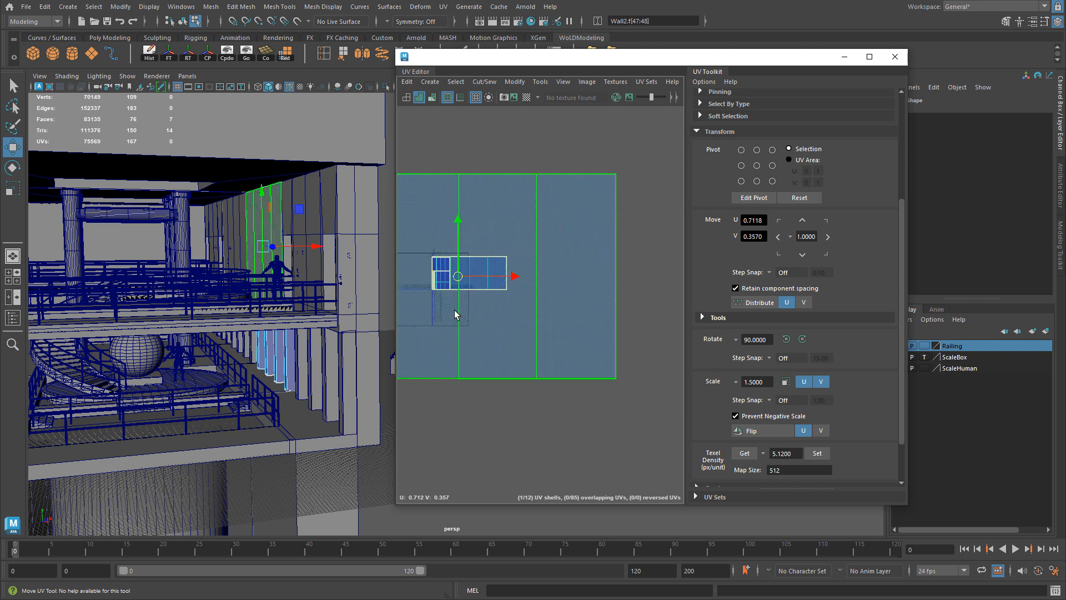
scroll(454, 314, up, 3)
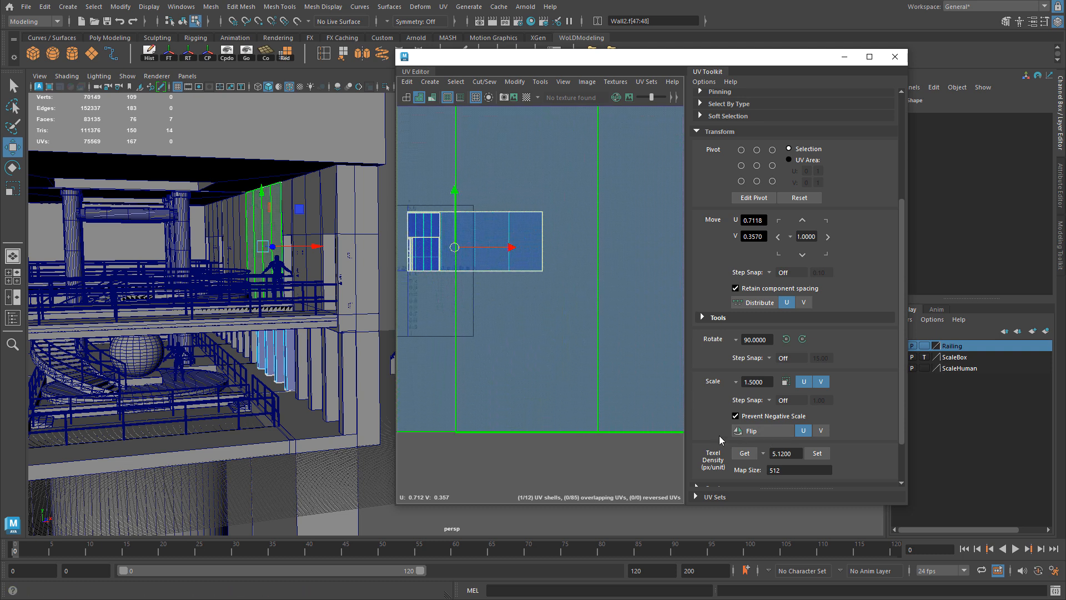
- Change the map size to 2048 and apply the 5.12 px/unit texel density to the wall shell
click(789, 470)
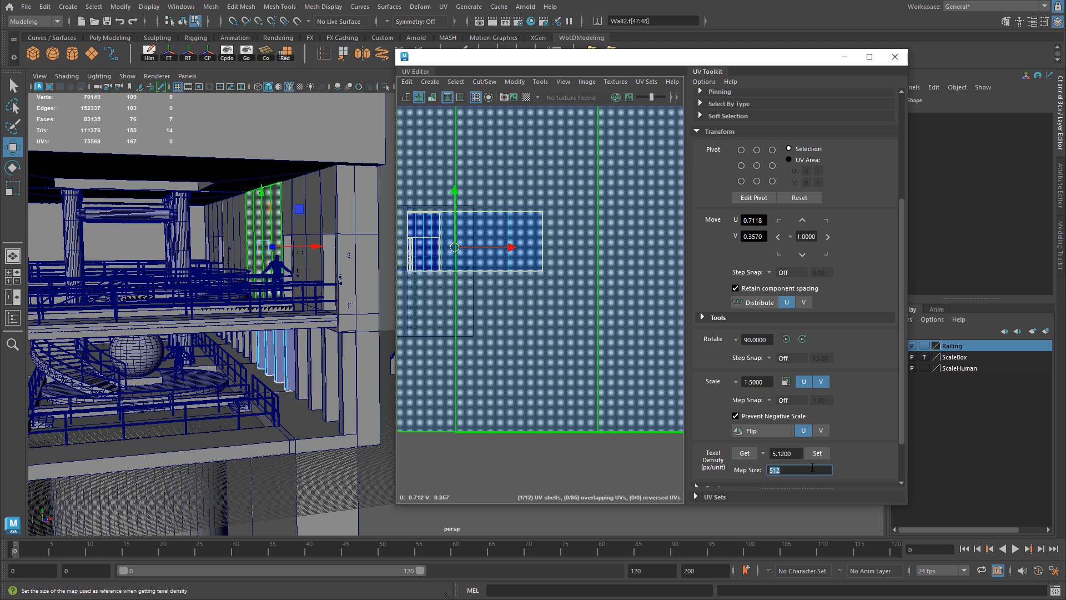
text(2048)
click(824, 456)
scroll(494, 275, up, 5)
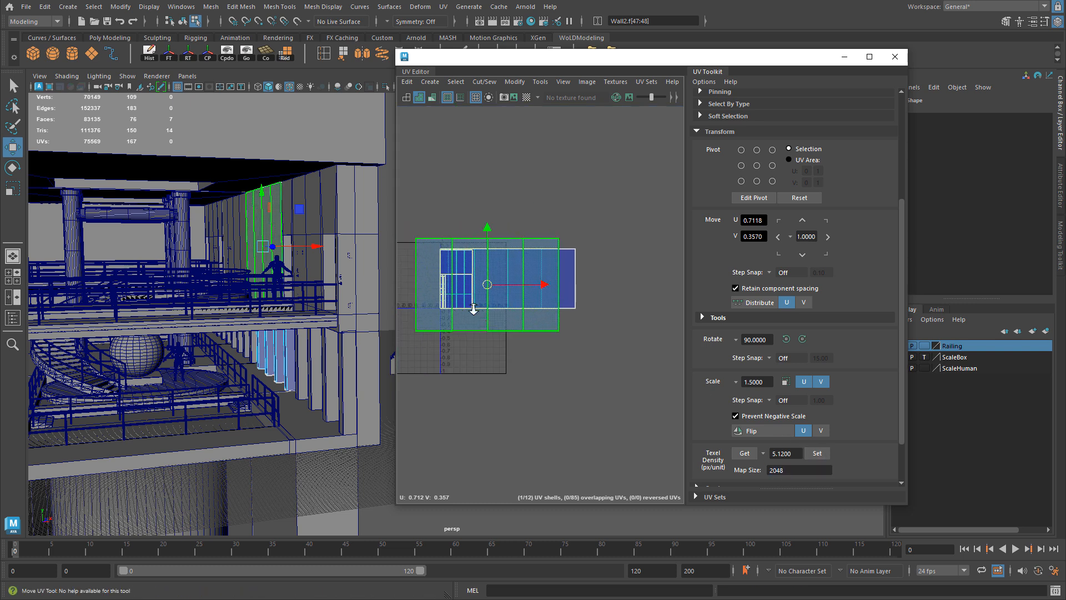
drag(565, 222, 561, 221)
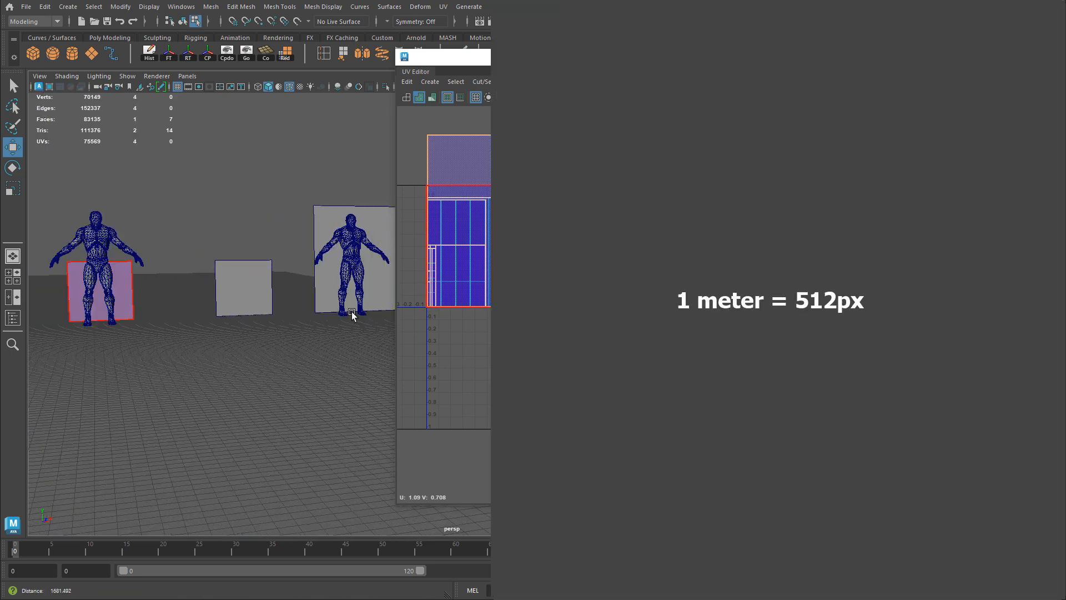
key(f)
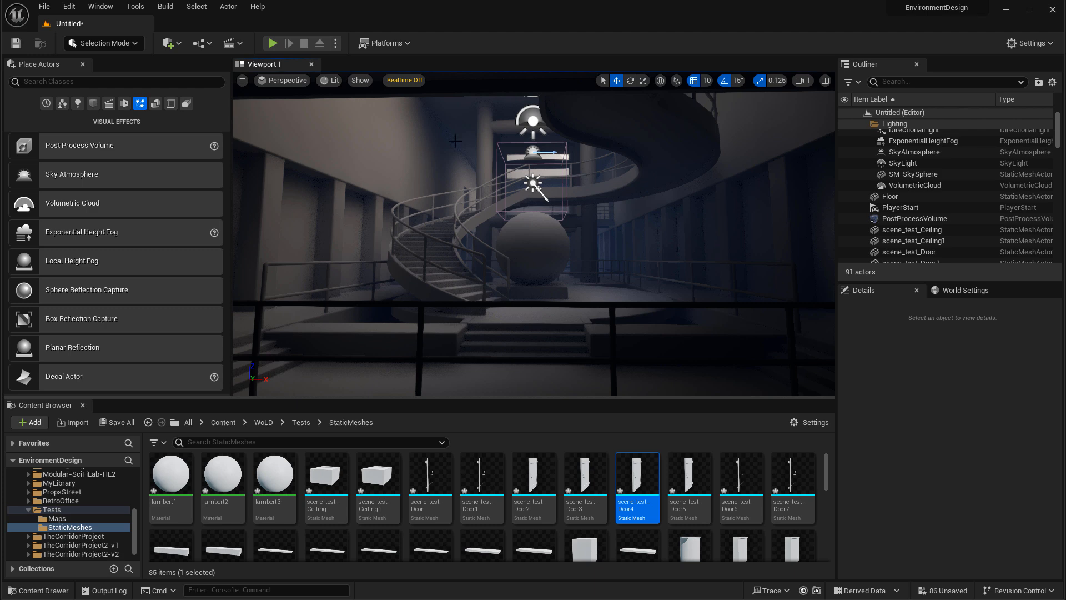
- In Unreal Editor, select the scene_test_Wall actor and examine its material elements
click(452, 201)
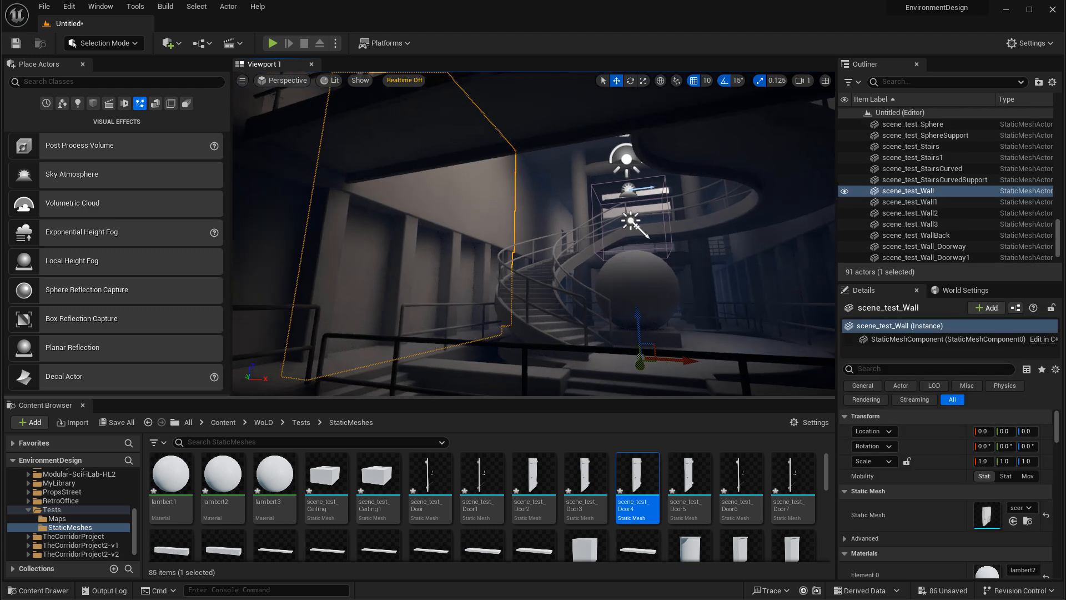
right_drag(451, 201, 680, 245)
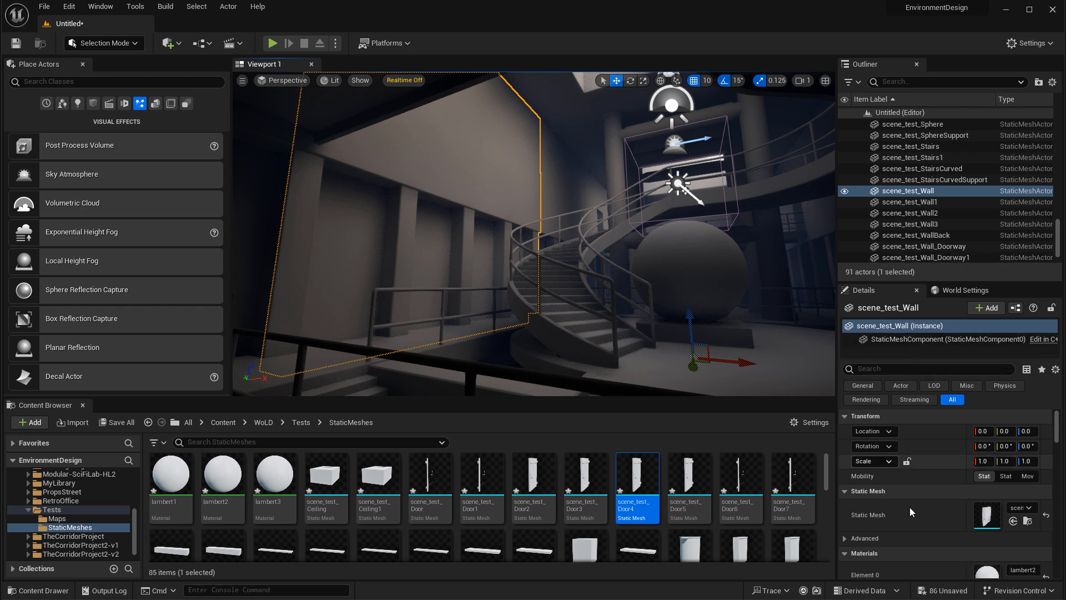
scroll(916, 513, down, 3)
scroll(925, 520, down, 2)
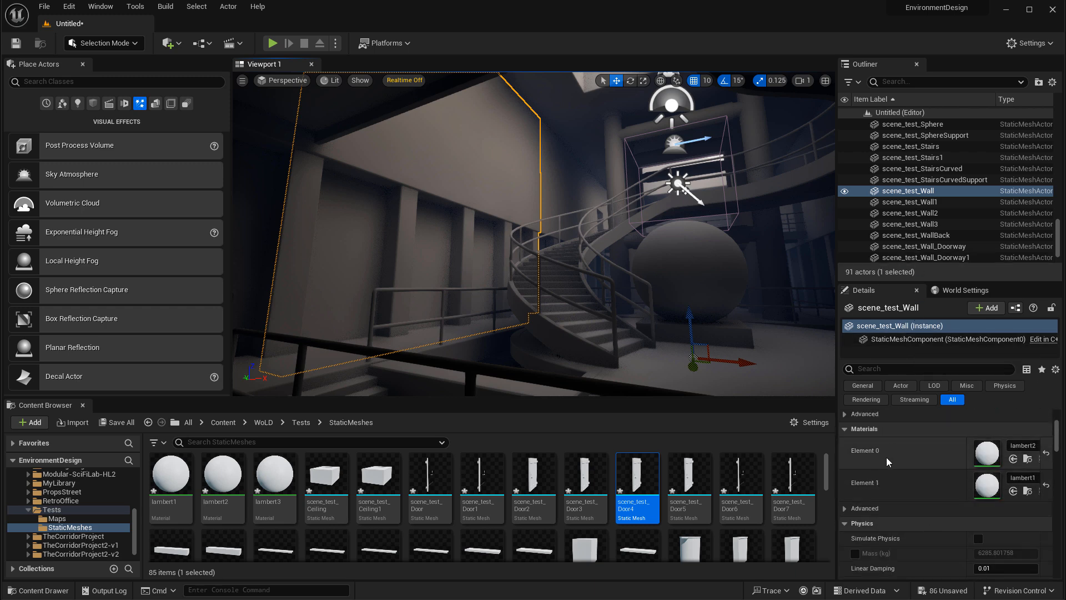
- Open the scene_test_Door4 static mesh, examine its material slots, and close it
mouse_move(647, 491)
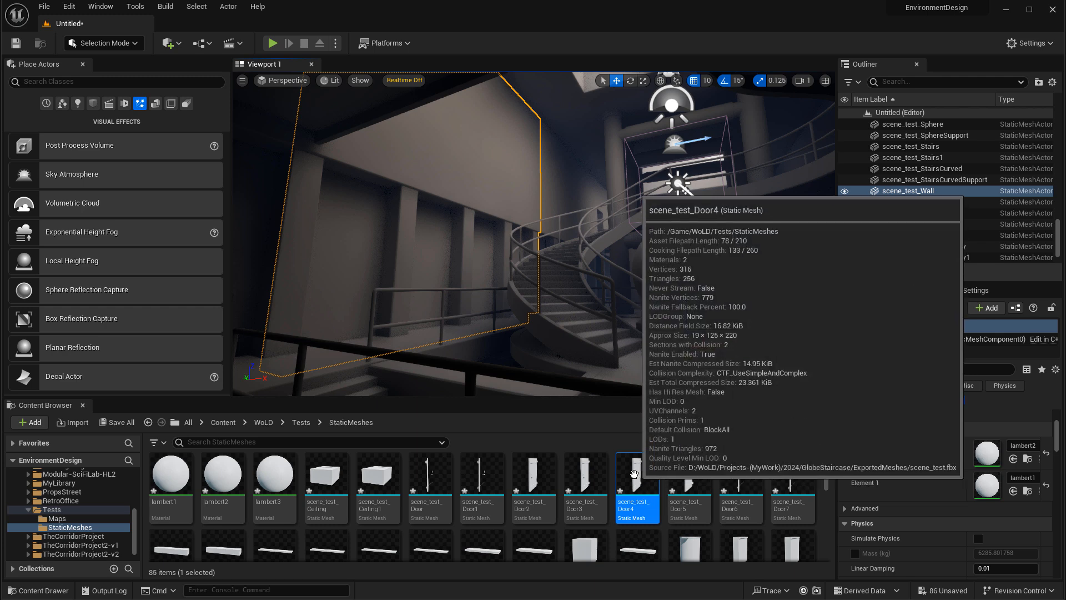
double_click(635, 476)
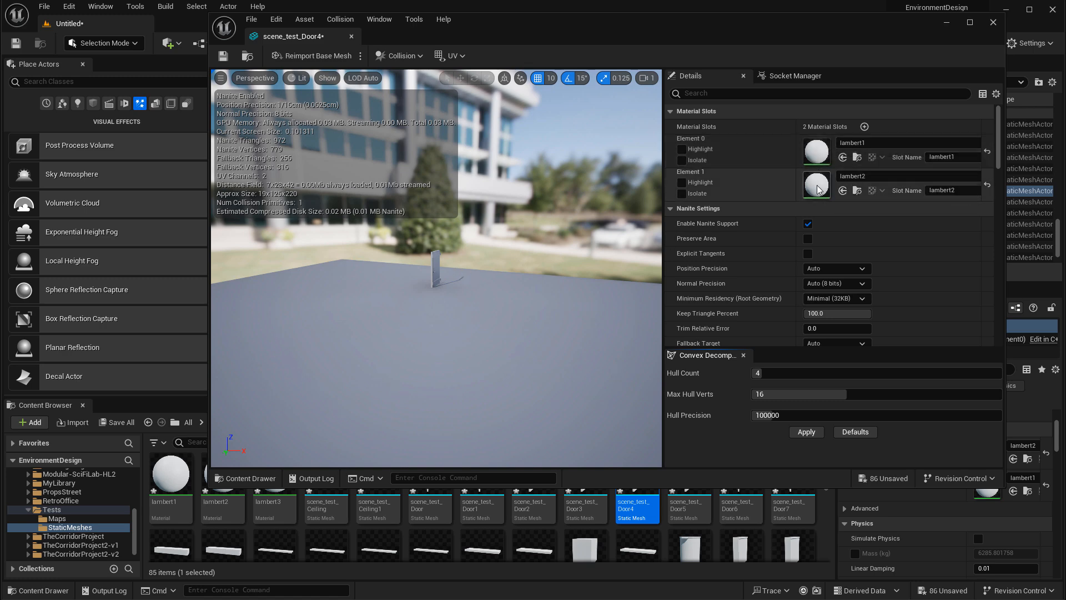
mouse_move(500, 256)
right_down()
mouse_move(500, 280)
mouse_move(500, 269)
mouse_move(513, 270)
right_up()
key(w)
click(992, 23)
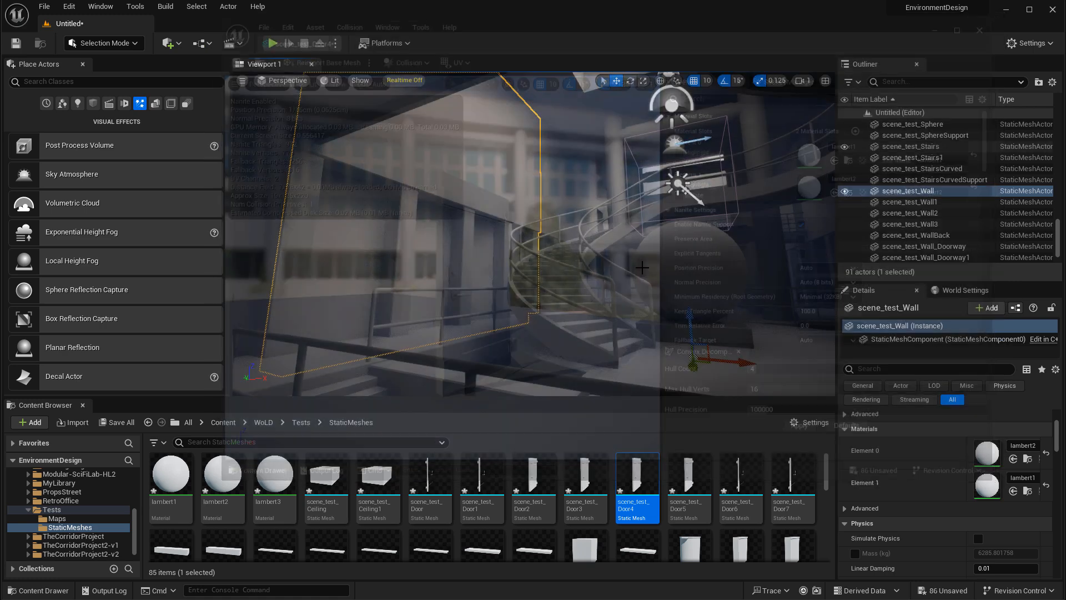
- Locate the scene_test_Wall static mesh asset, open it, and temporarily isolate its lambert2 material slot
key(ctrl+b)
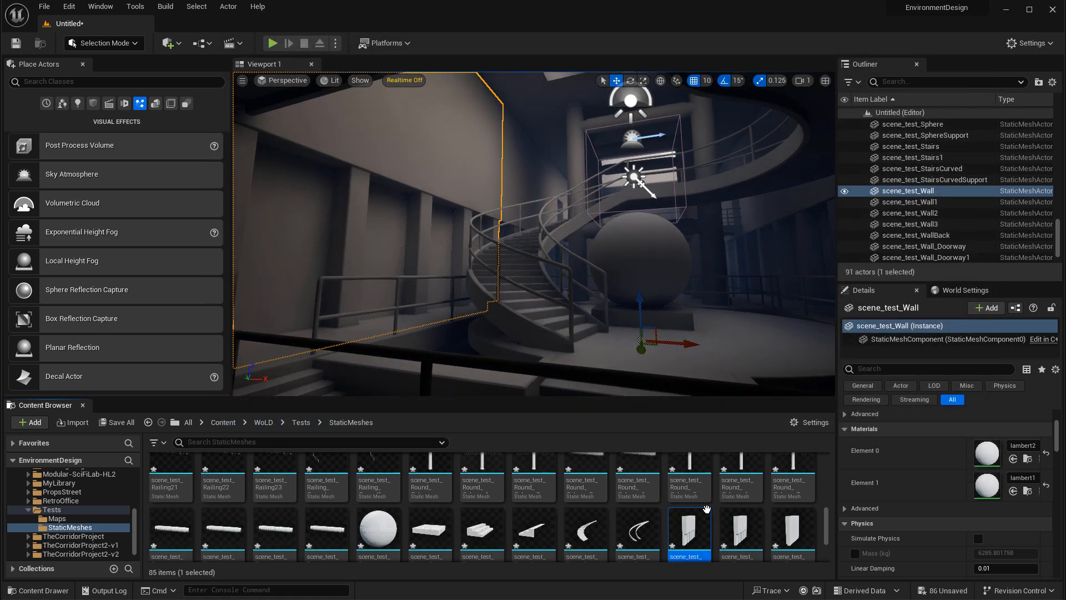
double_click(690, 531)
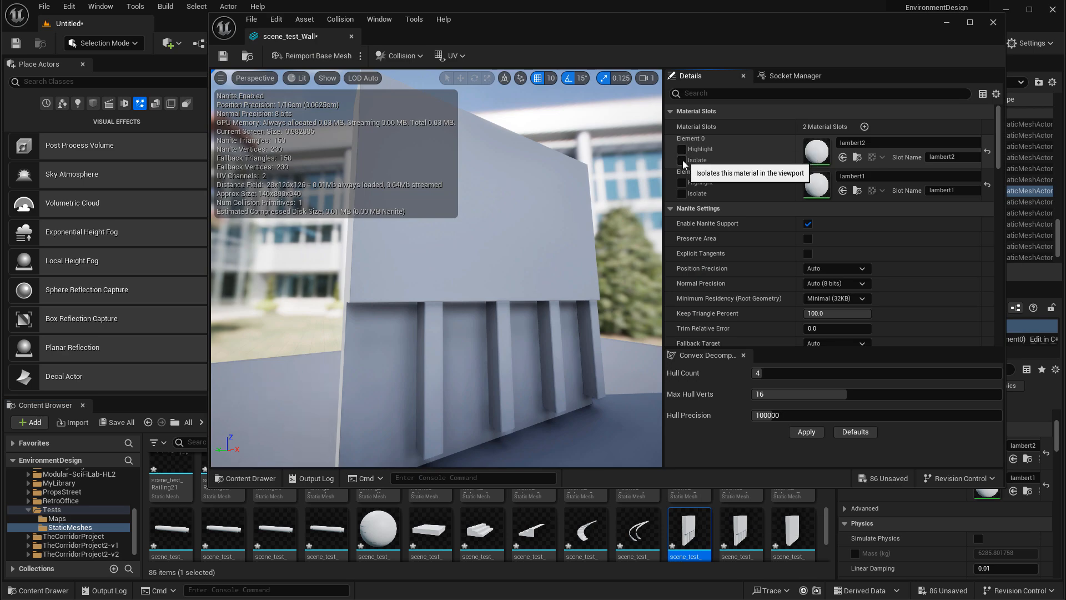
click(682, 160)
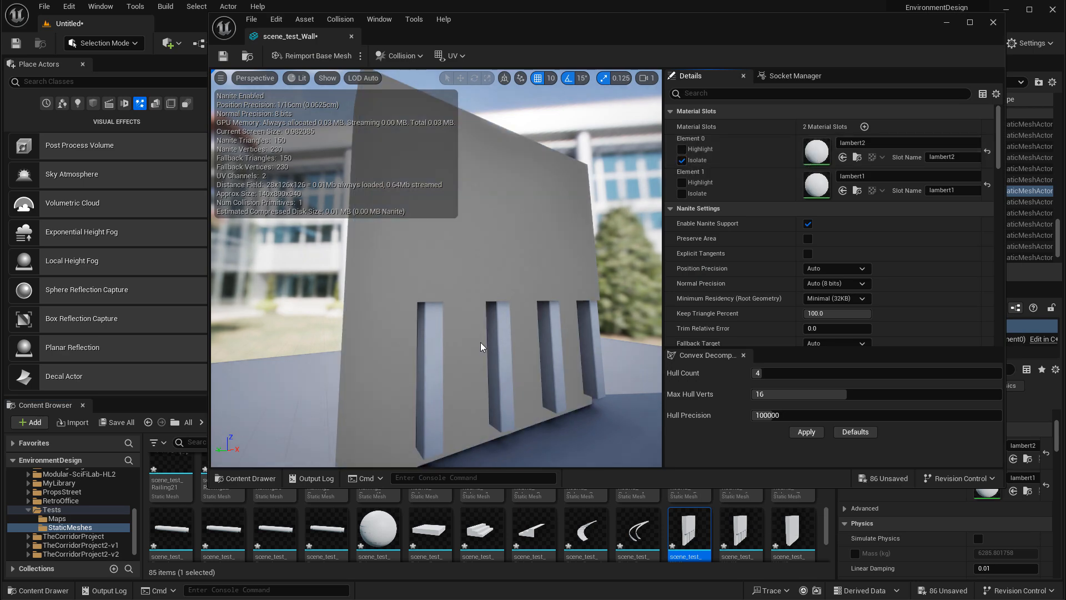
click(681, 160)
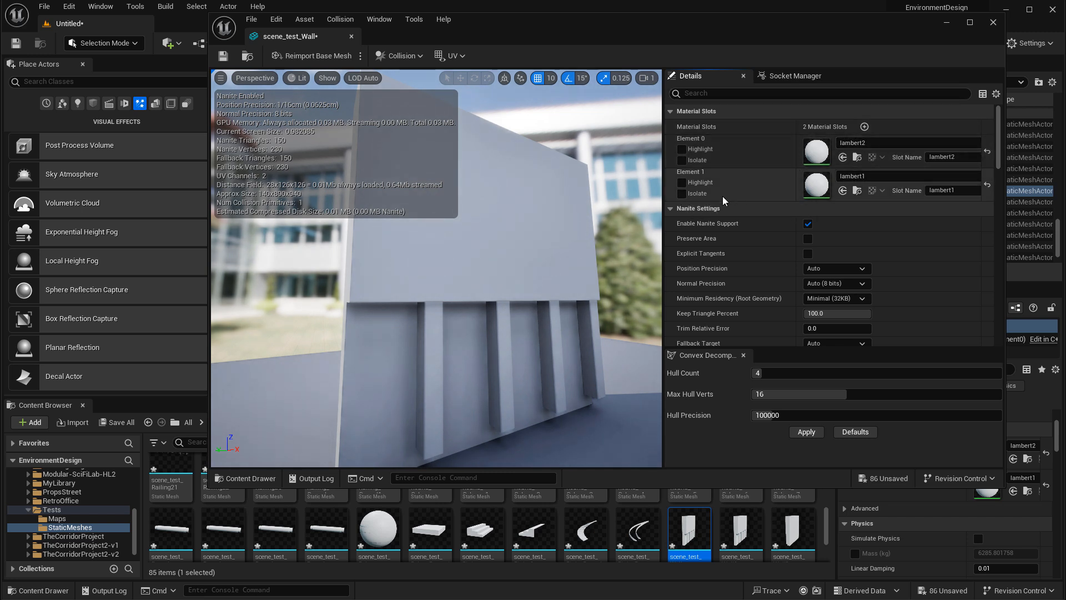
- Temporarily isolate the wall mesh's lambert1 slot to inspect the pillar faces, and close the mesh
click(682, 195)
alt+drag(533, 249, 431, 255)
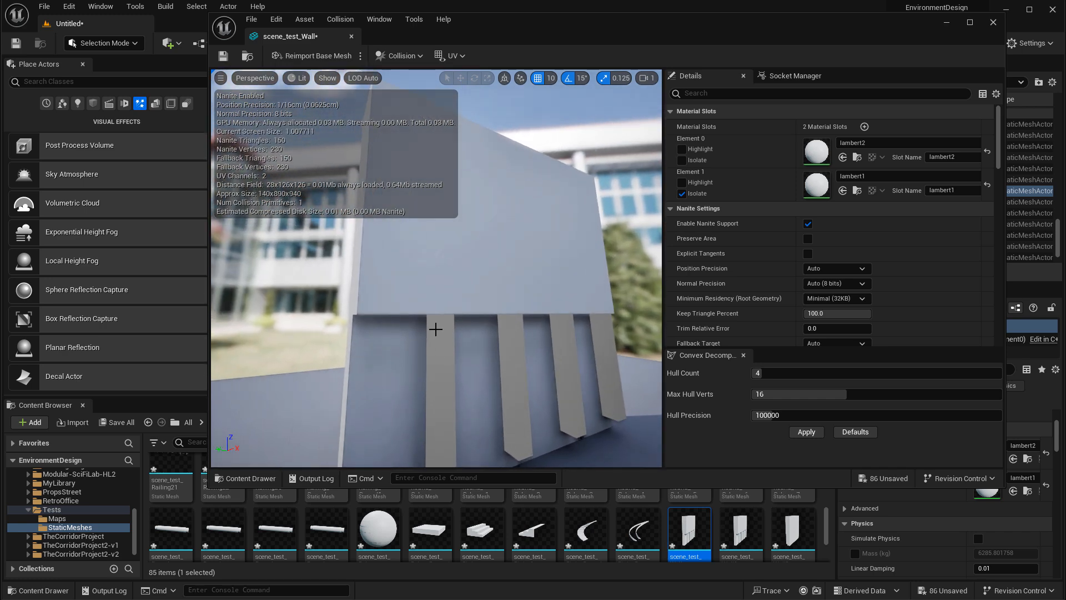
click(682, 193)
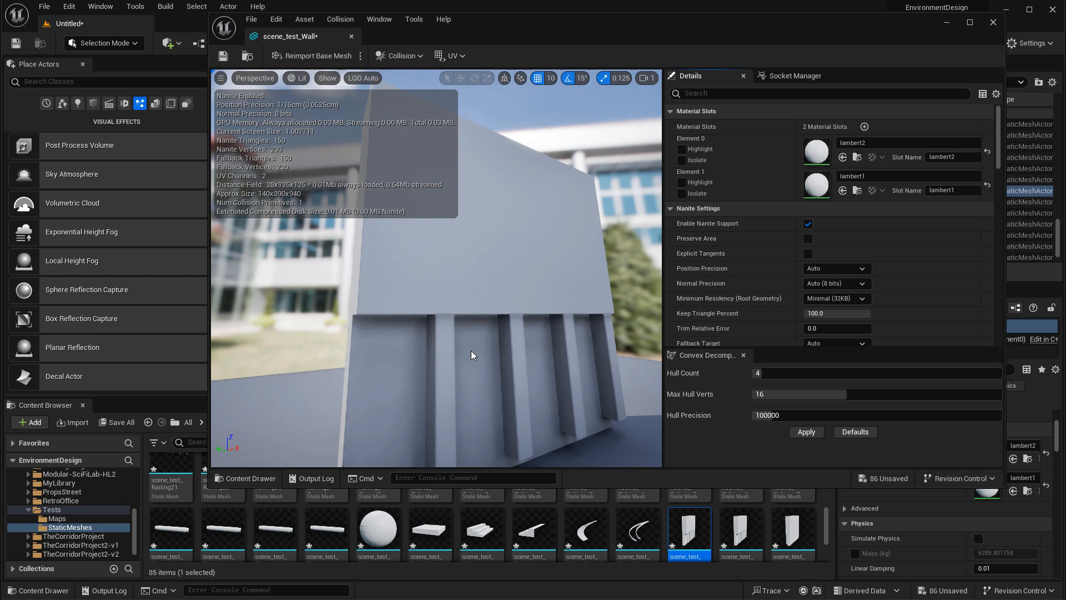
click(993, 22)
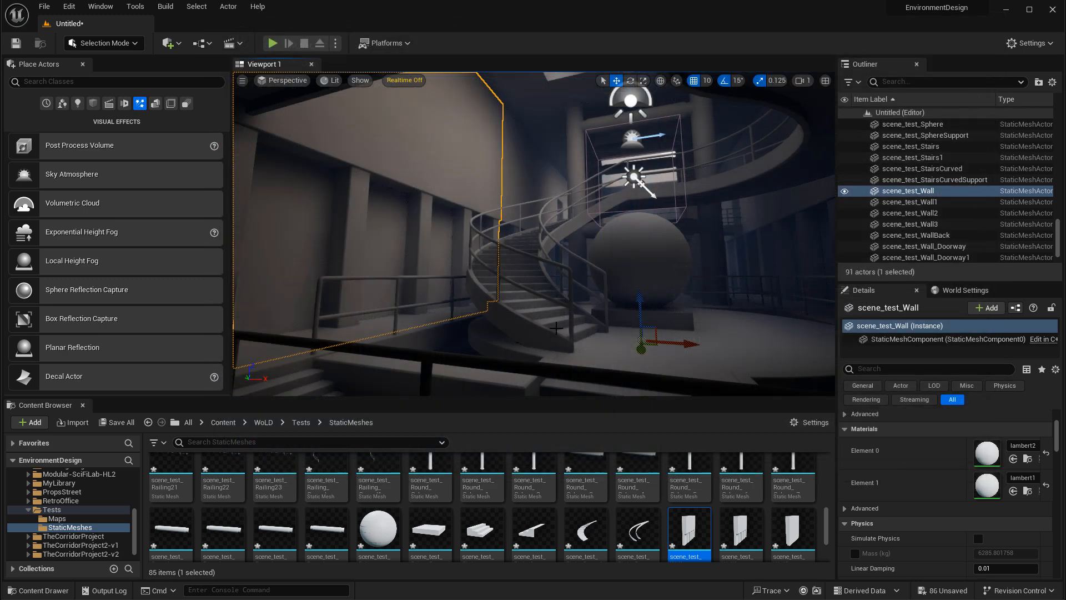
- Select the scene_test_Platform_Center actor and examine its material elements and its steps up close
right_drag(556, 328, 638, 389)
click(627, 325)
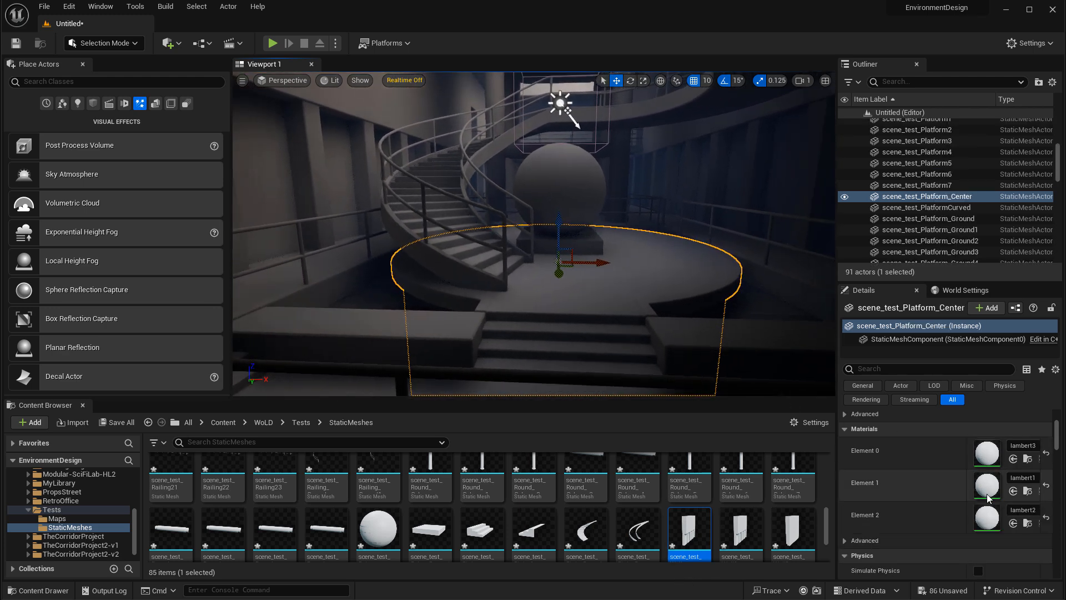
key(w)
right_drag(655, 333, 669, 364)
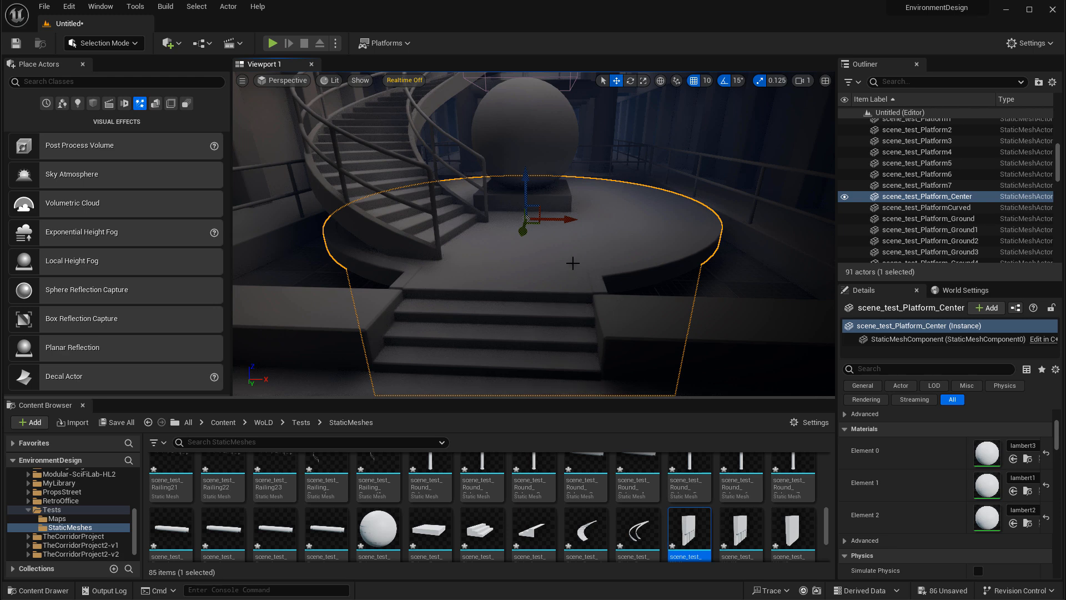
mouse_move(572, 263)
right_down()
mouse_move(566, 208)
mouse_move(571, 262)
right_up()
key(s)
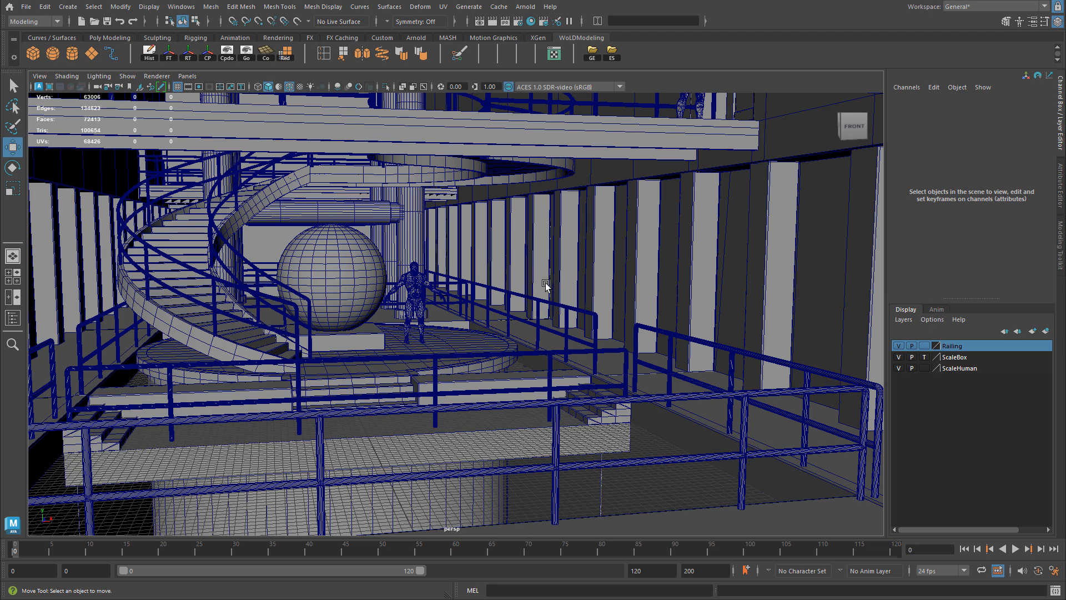
- Back in Maya, select the Wall_Doorway1 mesh and inspect its doorway and pillar geometry
scroll(545, 285, down, 5)
click(652, 285)
alt+drag(266, 277, 352, 278)
scroll(478, 267, up, 3)
alt+middle_drag(497, 261, 475, 288)
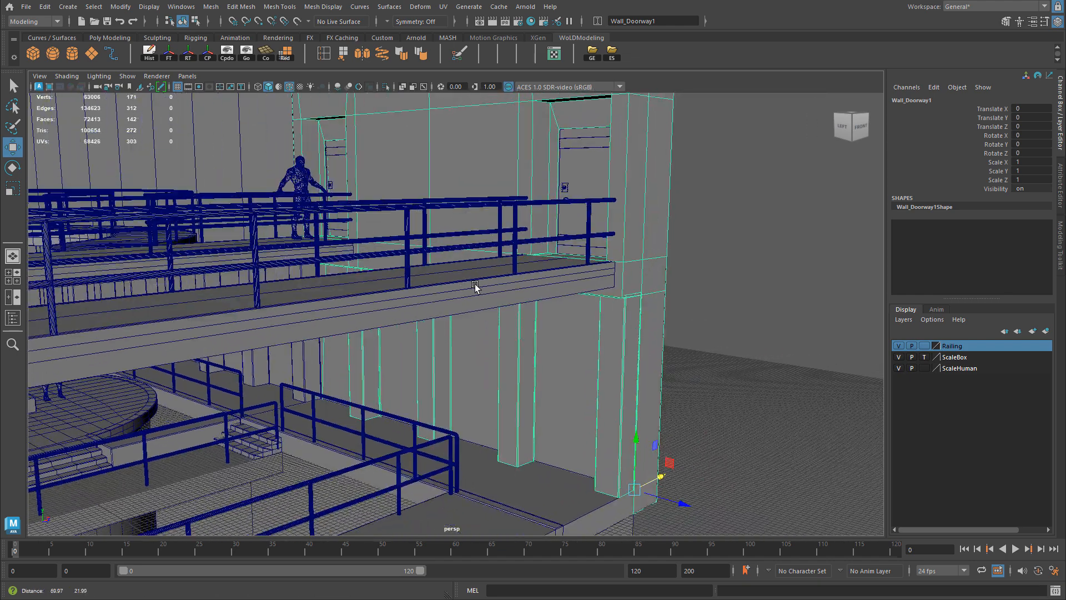
alt+right_drag(476, 286, 445, 286)
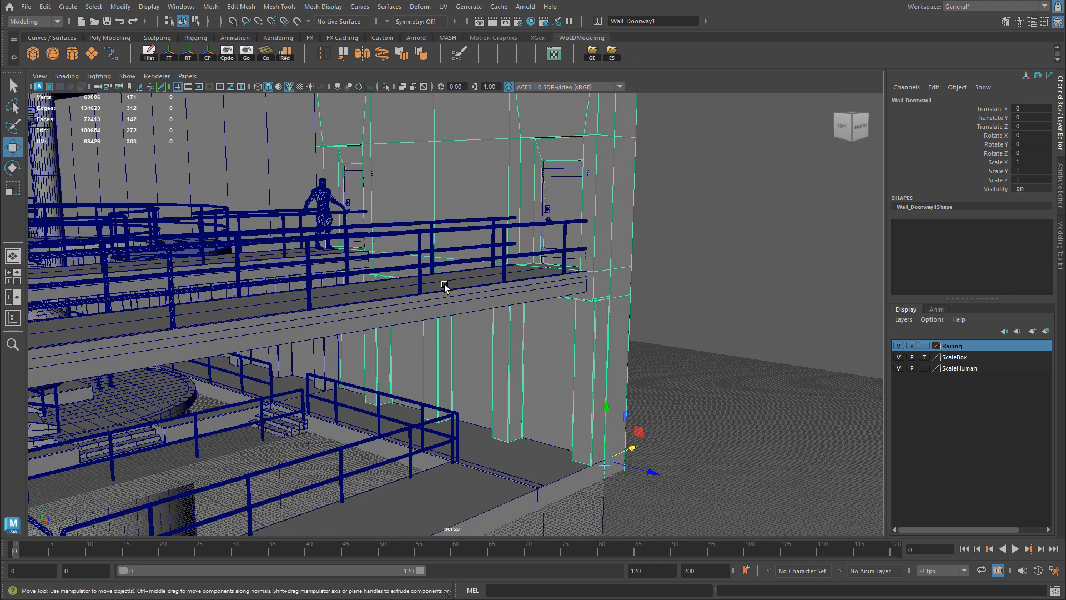
- Open the Hypershade and select every object that uses the lambert1 material
click(531, 21)
click(467, 142)
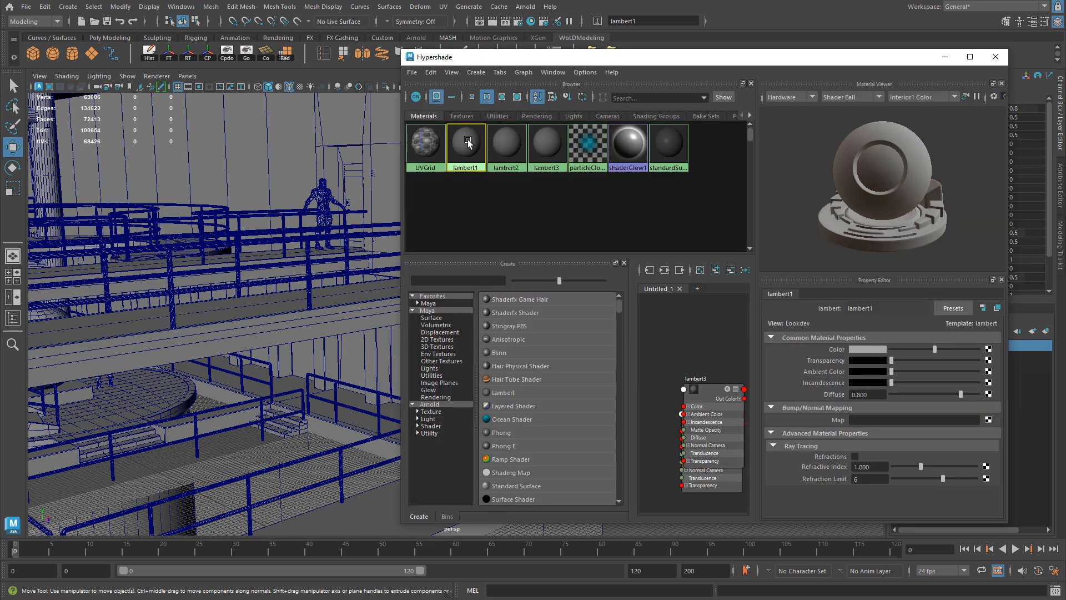
alt+drag(327, 198, 273, 202)
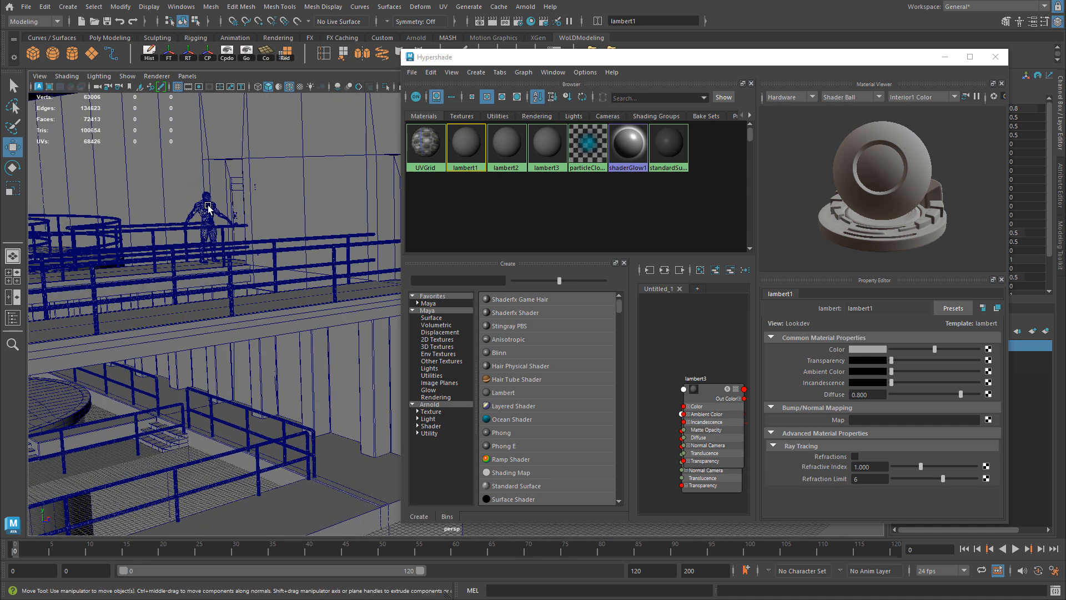
right_click(464, 146)
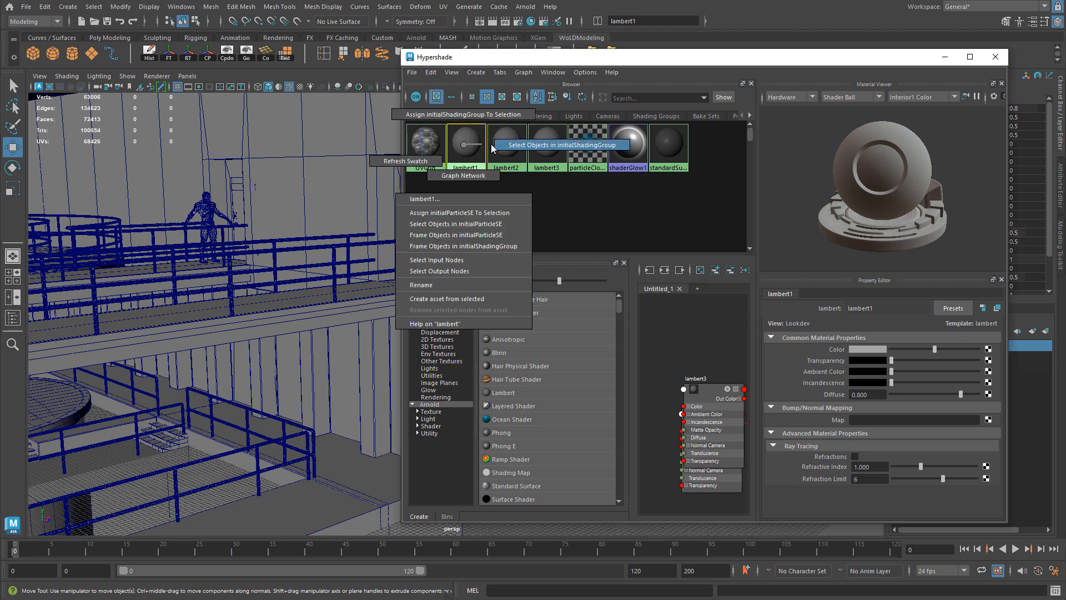
click(523, 146)
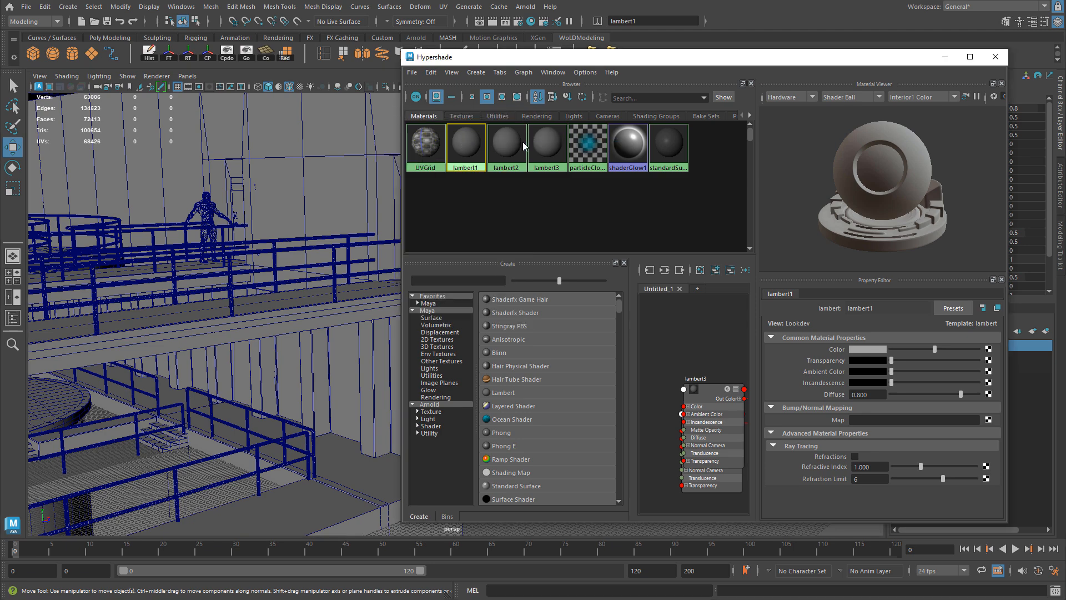
scroll(202, 197, down, 3)
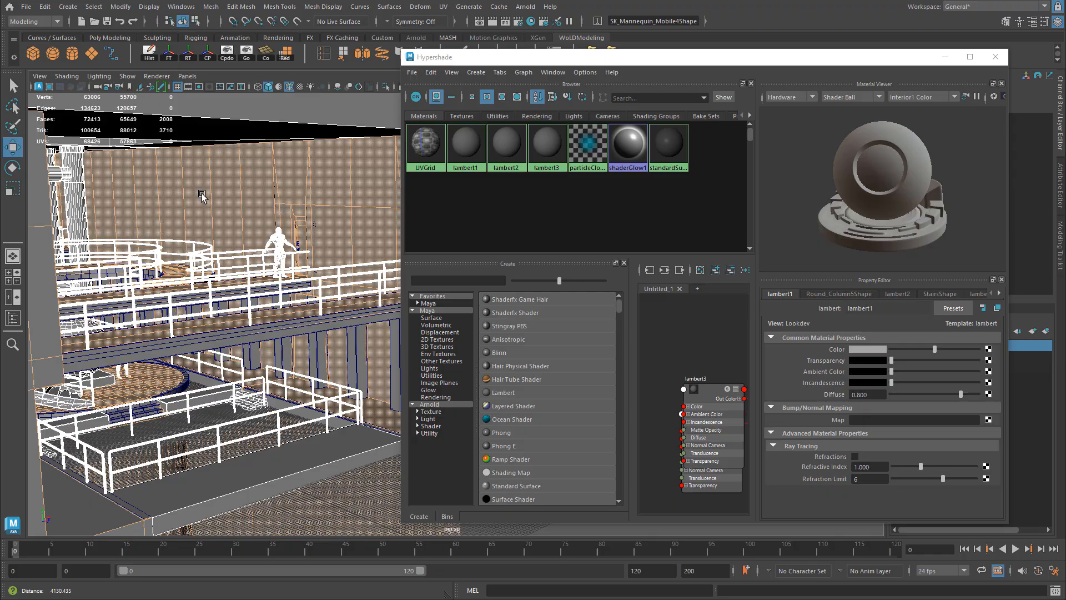
- Examine the highlighted lambert1 surfaces around the walls and pillars, and select the Wall_Doorway1 mesh
alt+middle_drag(201, 197, 347, 180)
mouse_move(346, 180)
alt+mouse_down()
mouse_move(247, 174)
mouse_move(345, 179)
alt+mouse_up()
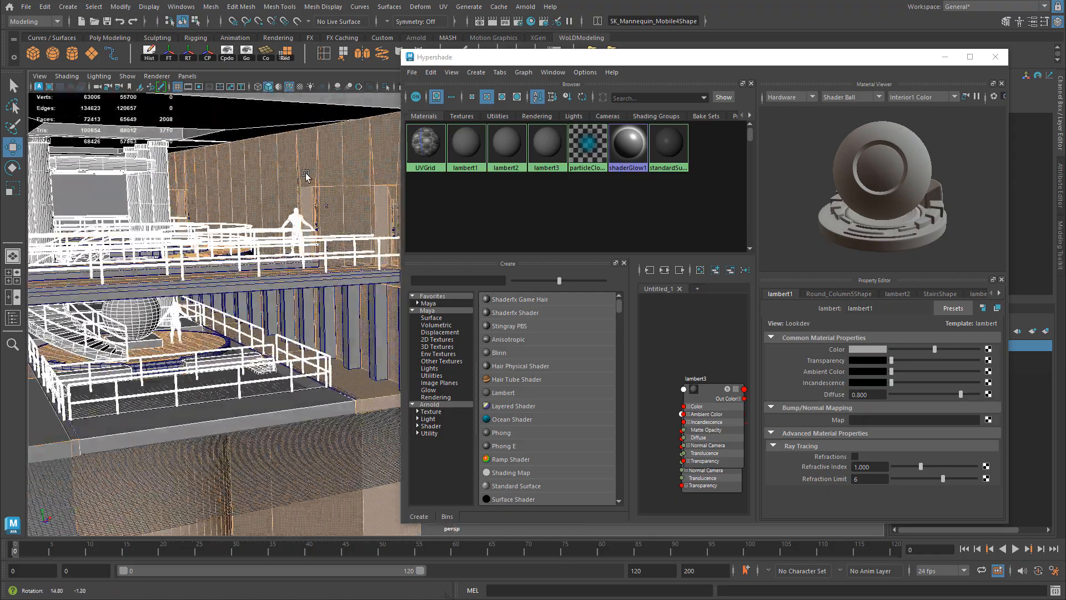
alt+middle_drag(344, 179, 211, 218)
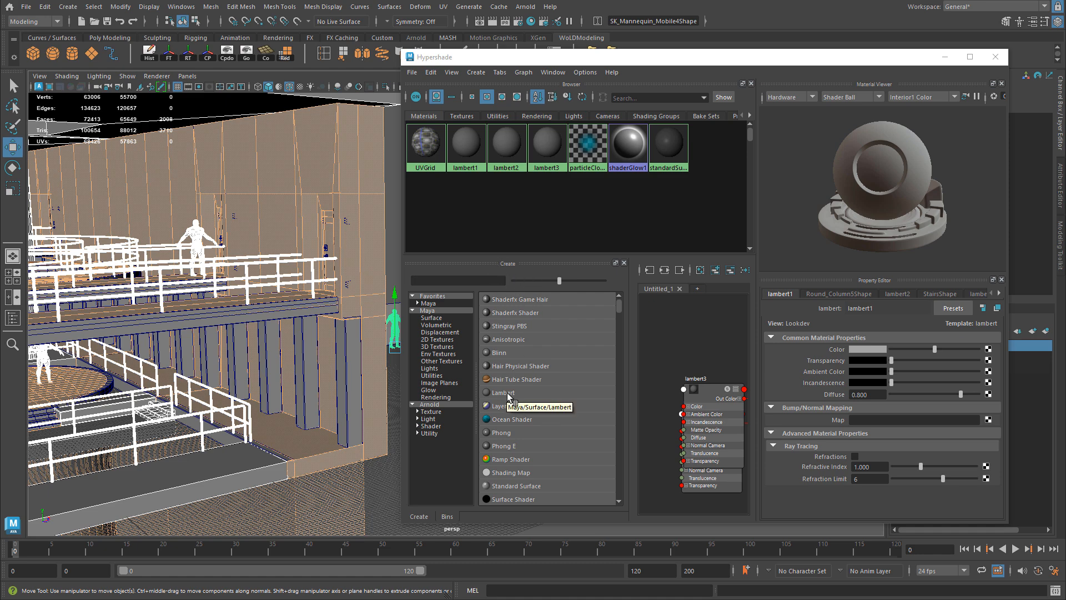
scroll(347, 233, up, 5)
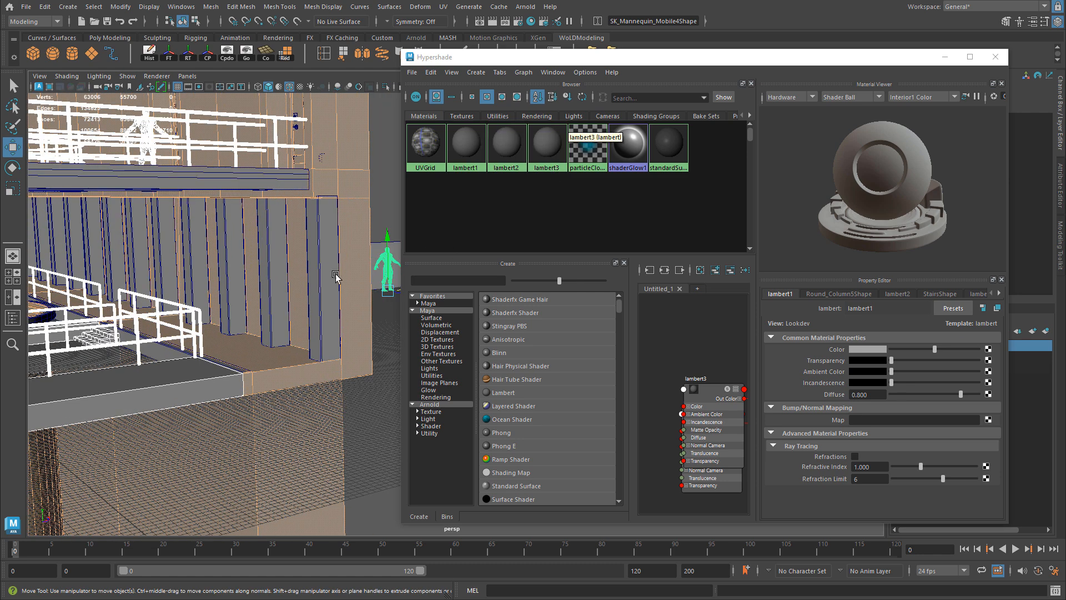
click(315, 256)
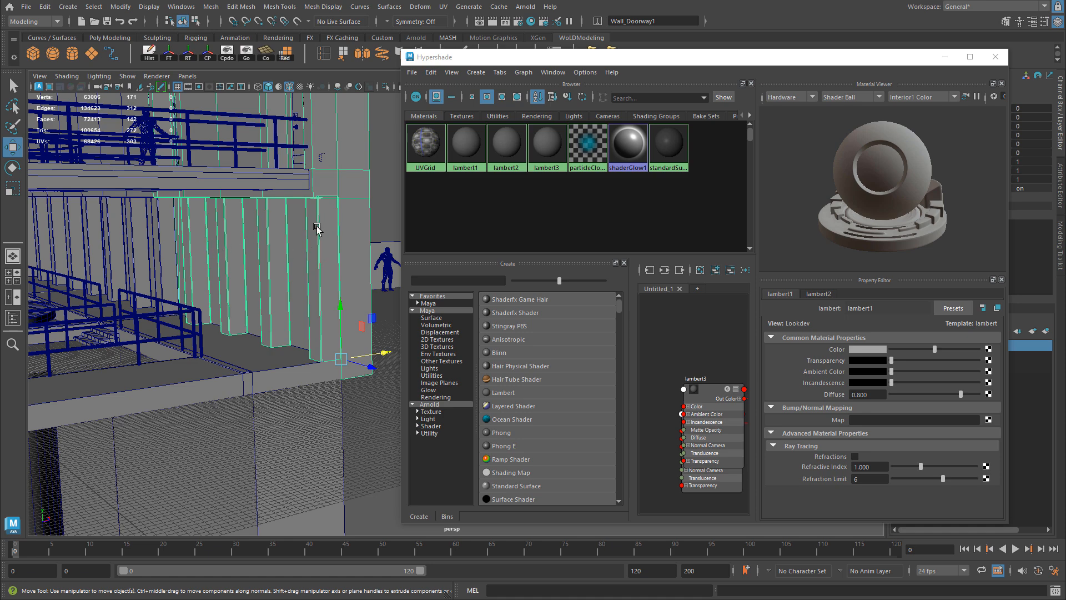
- Select everything that uses lambert2 and everything that uses lambert3 in turn, and examine where each material is applied
right_click(522, 149)
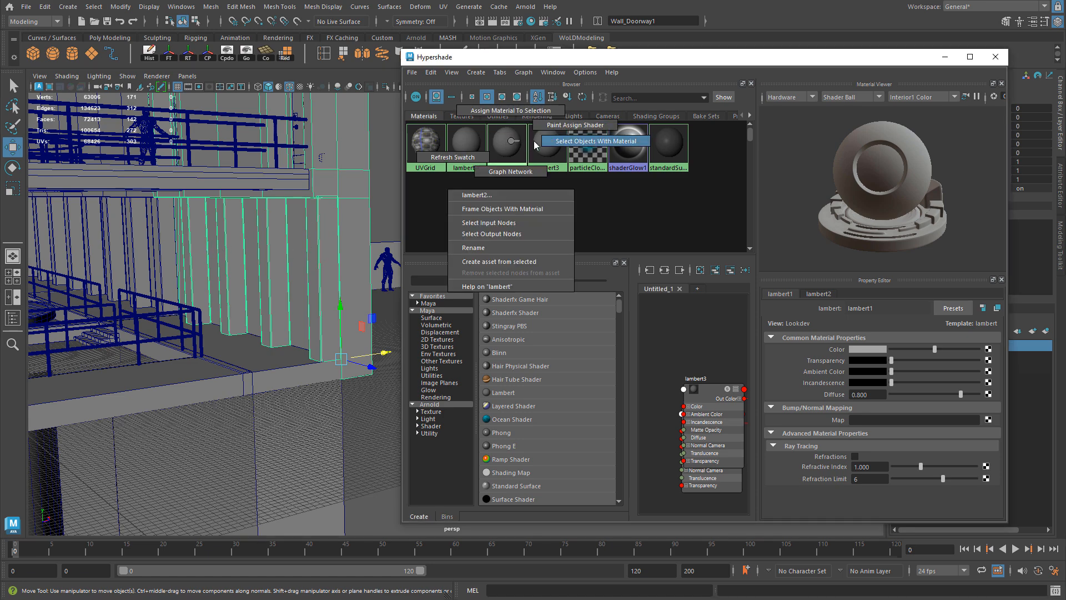
click(477, 204)
mouse_move(255, 228)
alt+mouse_down()
mouse_move(202, 218)
mouse_move(309, 228)
mouse_move(261, 229)
mouse_move(253, 244)
alt+mouse_up()
click(546, 143)
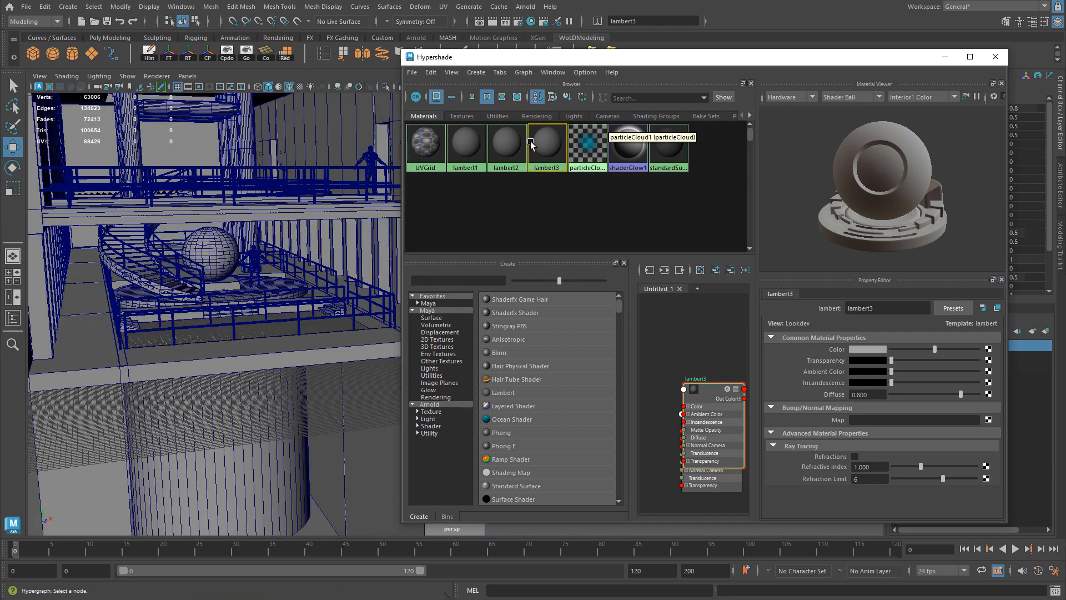
right_drag(541, 137, 588, 138)
alt+drag(200, 273, 133, 352)
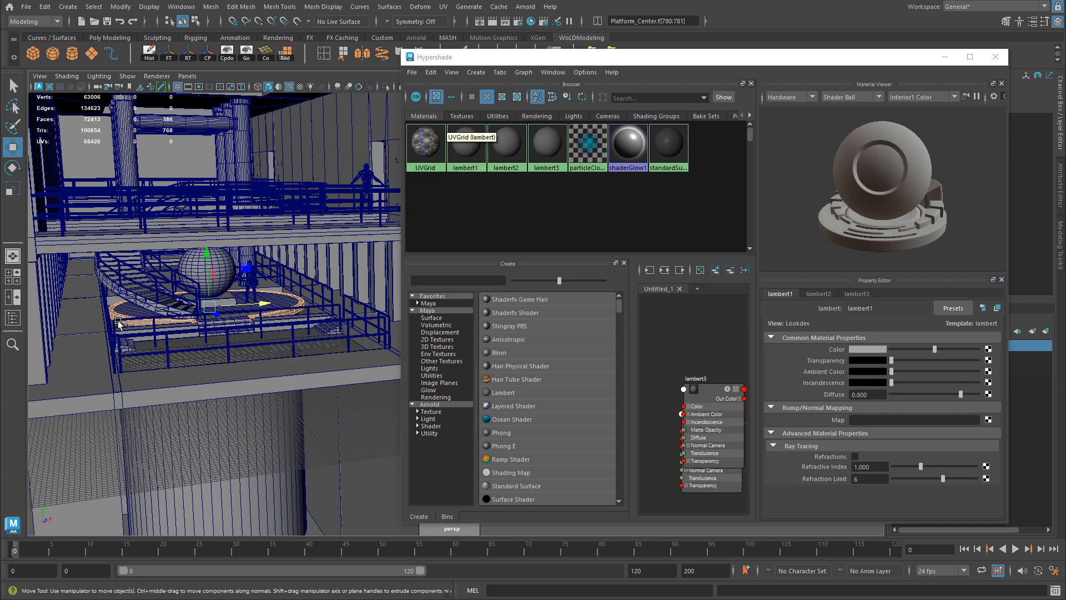
alt+drag(334, 267, 303, 291)
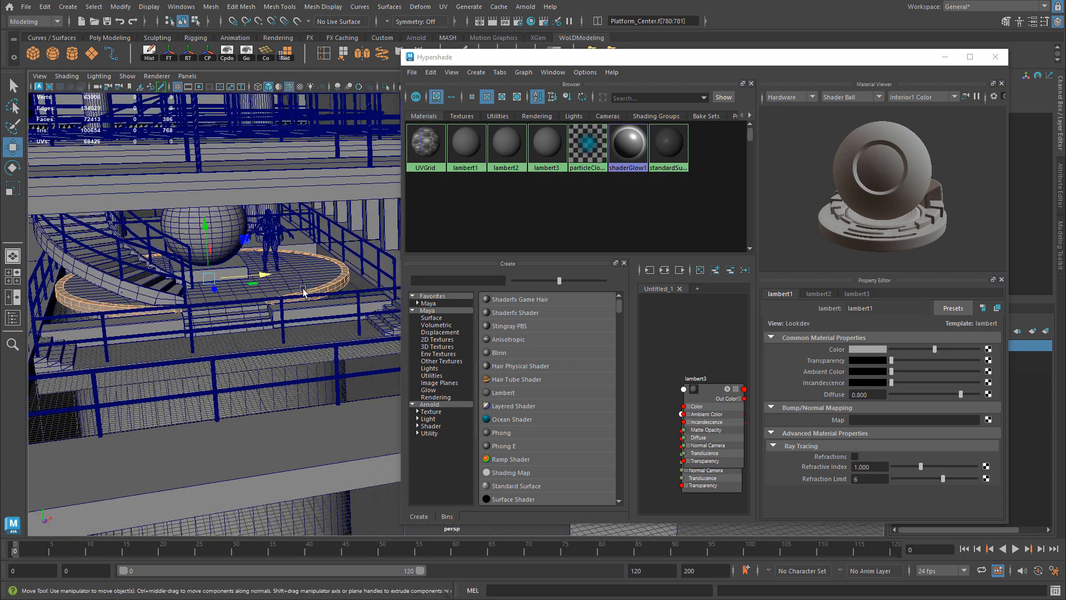
scroll(339, 276, up, 8)
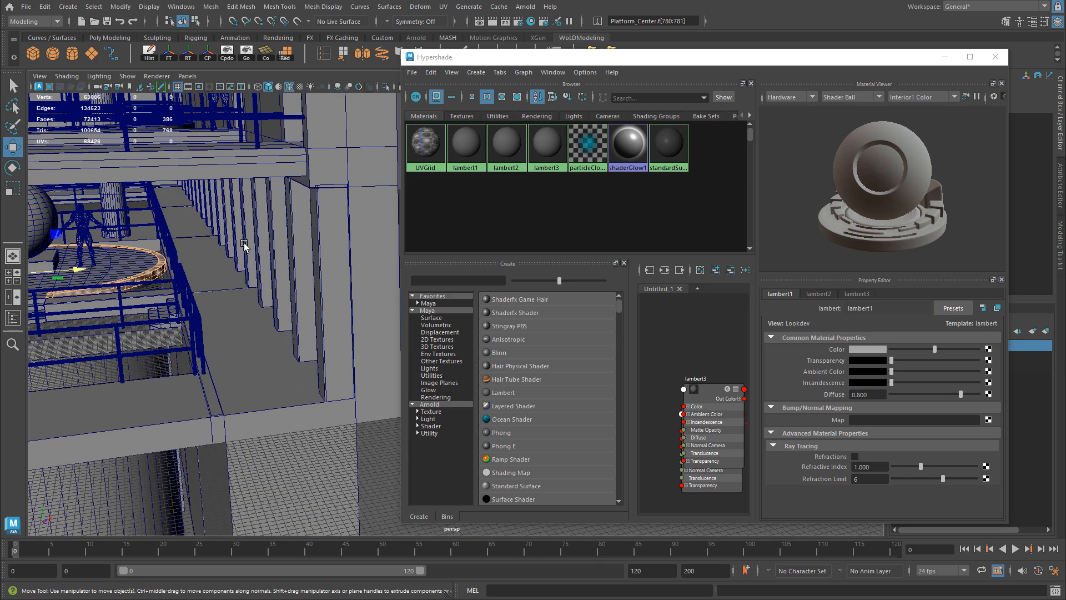
- Select several pillar faces on Wall_Doorway1 for inspection, return to whole-object selection, and close the Hypershade
click(310, 221)
right_drag(310, 221, 310, 226)
click(309, 226)
shift+click(384, 242)
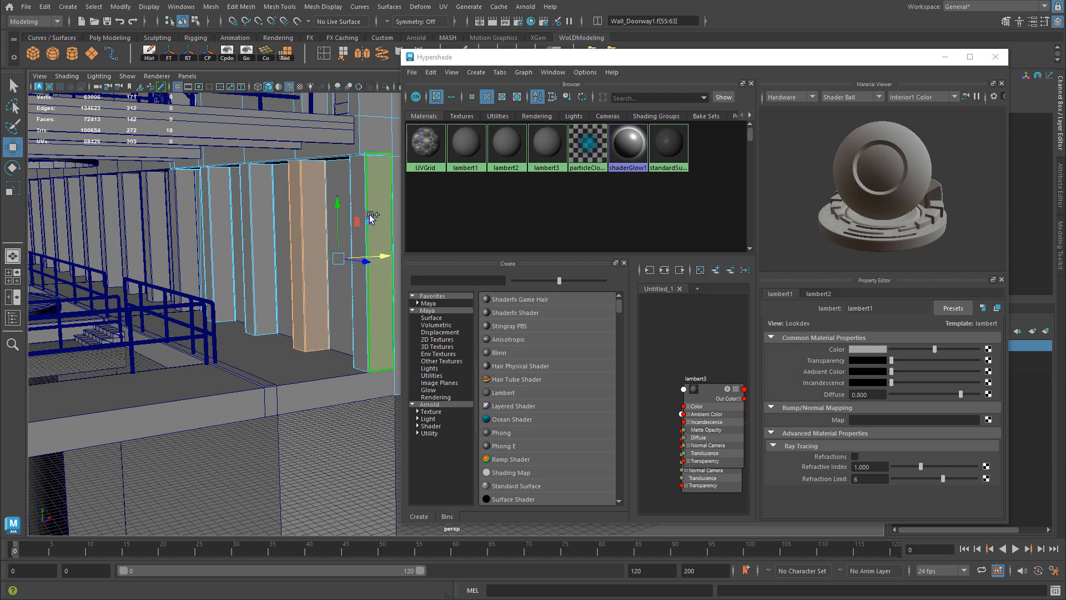
shift+click(260, 219)
shift+click(222, 214)
alt+drag(369, 204, 279, 186)
right_drag(279, 183, 365, 510)
right_drag(265, 245, 320, 228)
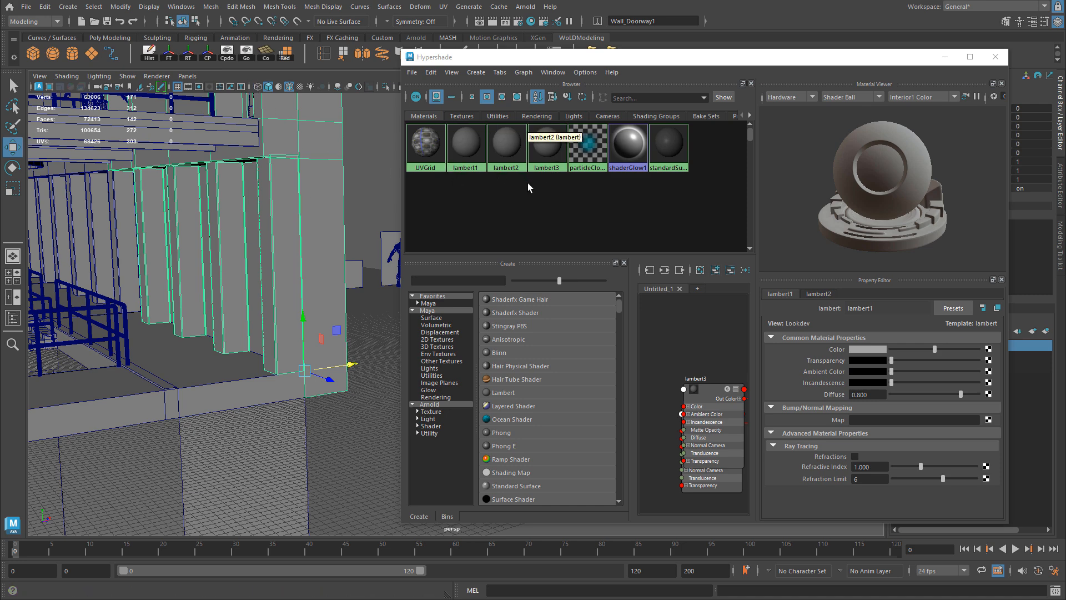
click(996, 57)
- Set the WallFront mesh's Translate X to 0 to place it across the building's open front
mouse_move(500, 278)
alt+mouse_down()
mouse_move(442, 256)
mouse_move(499, 266)
alt+mouse_up()
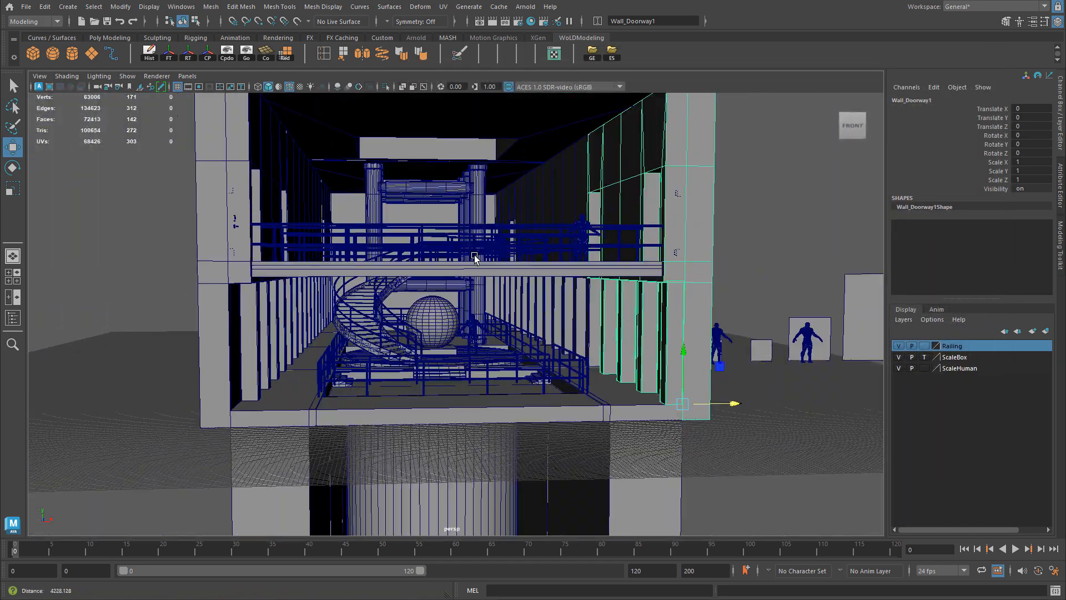
scroll(535, 285, up, 4)
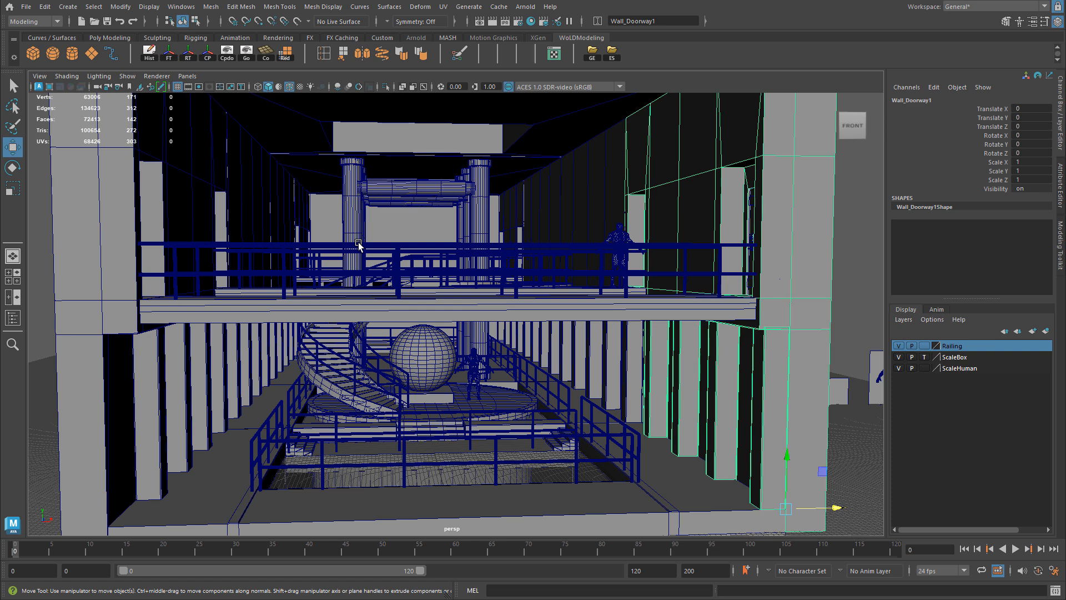
scroll(358, 244, down, 5)
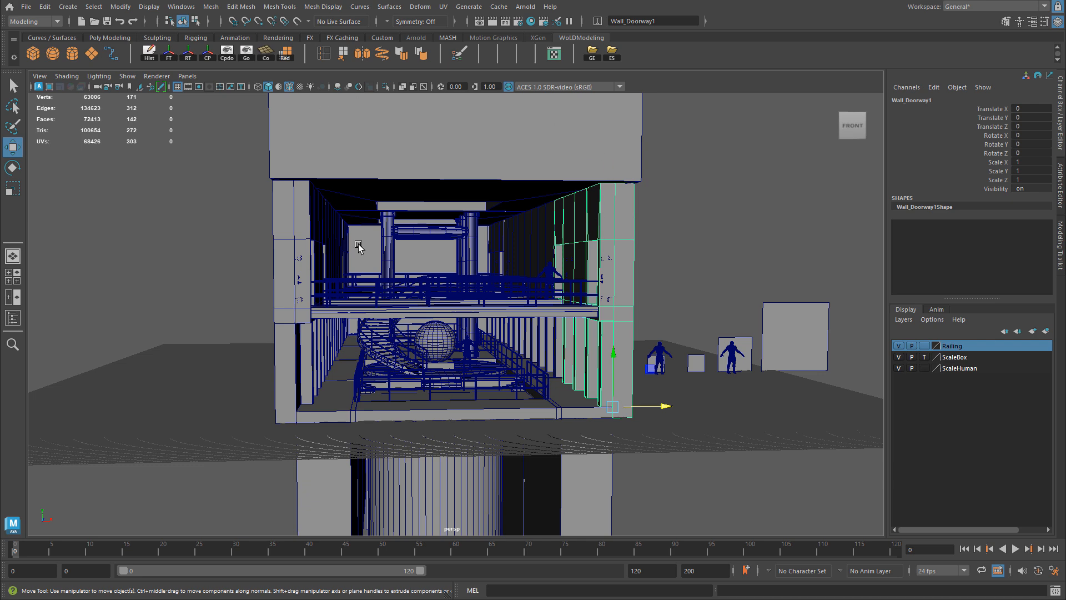
scroll(388, 183, down, 3)
click(105, 289)
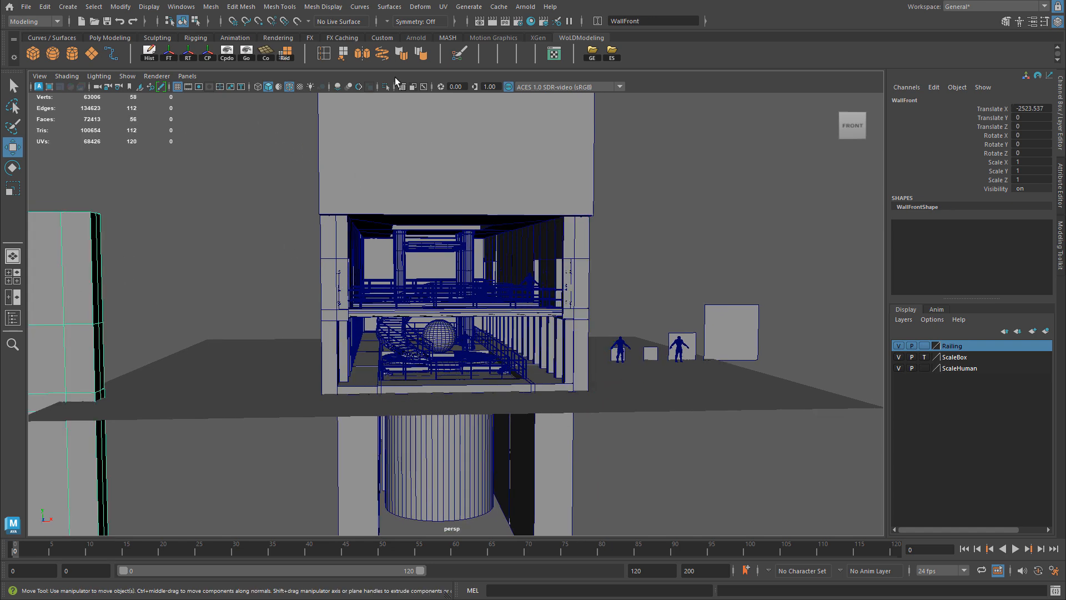
double_click(1028, 109)
text(0)
key(Return)
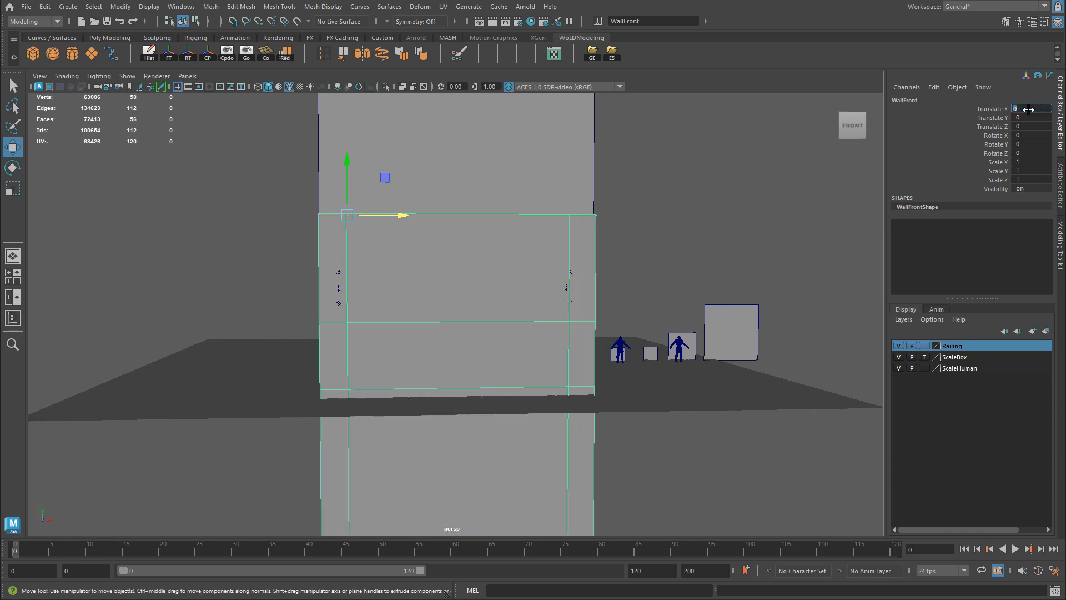
- Set the ScaleHuman display layer to Reference to keep the scale figures out of the selection, and clear the current selection
scroll(602, 265, down, 3)
drag(252, 174, 559, 536)
scroll(490, 268, up, 6)
scroll(594, 289, up, 4)
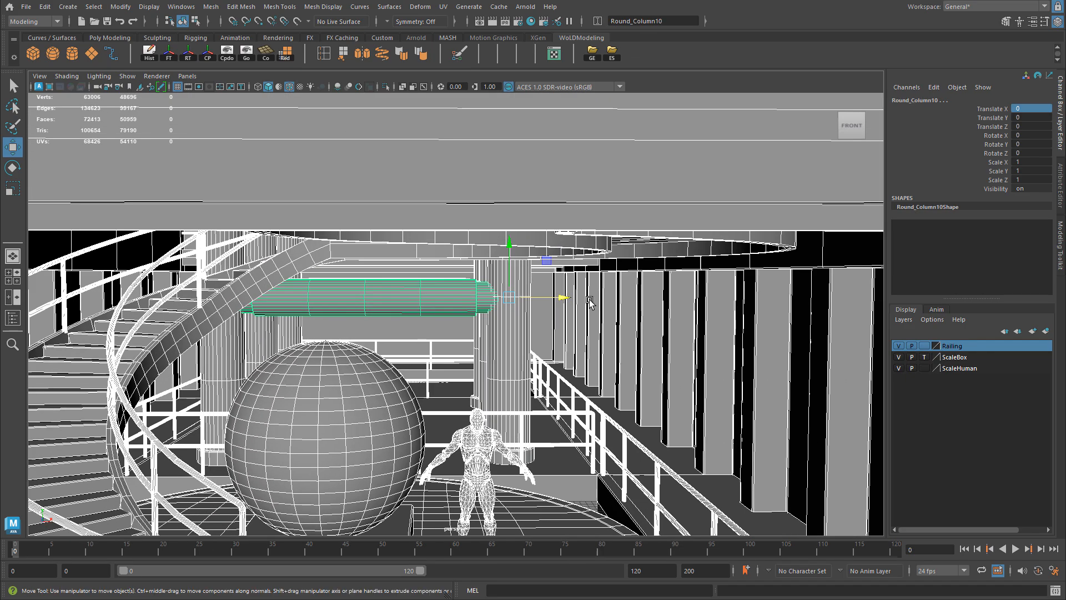
click(924, 368)
click(924, 368)
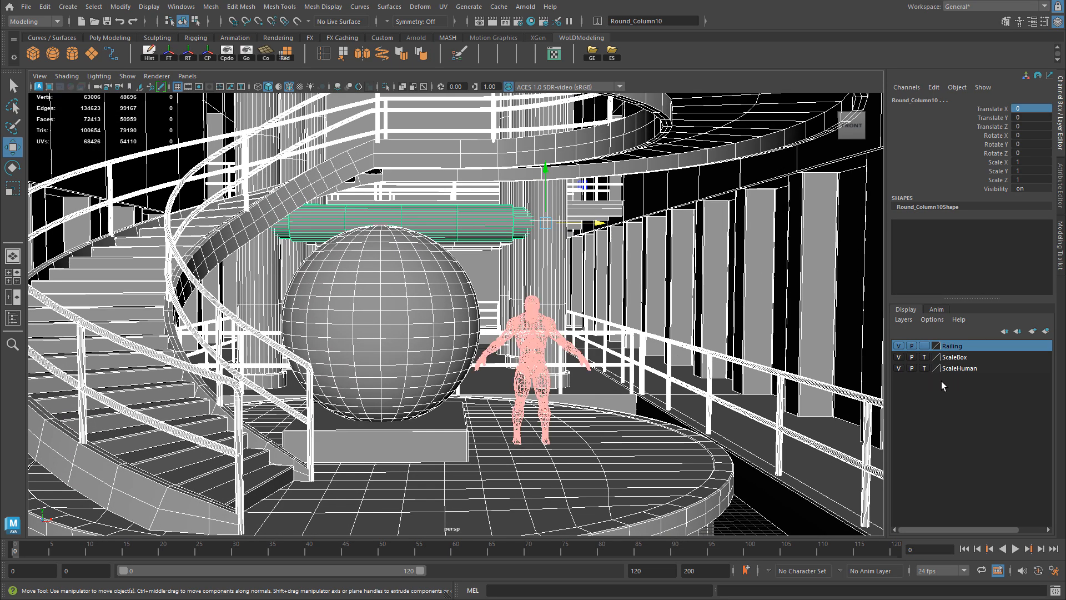
key(f)
click(736, 228)
scroll(417, 262, down, 5)
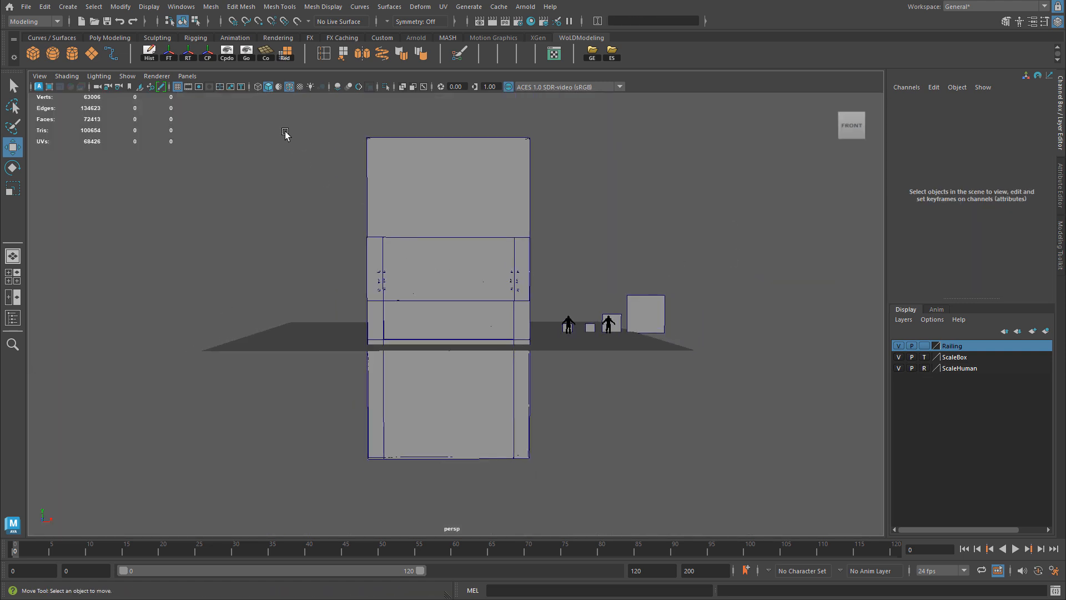
- Select all the environment meshes of the building and try to export the selection
drag(270, 118, 531, 517)
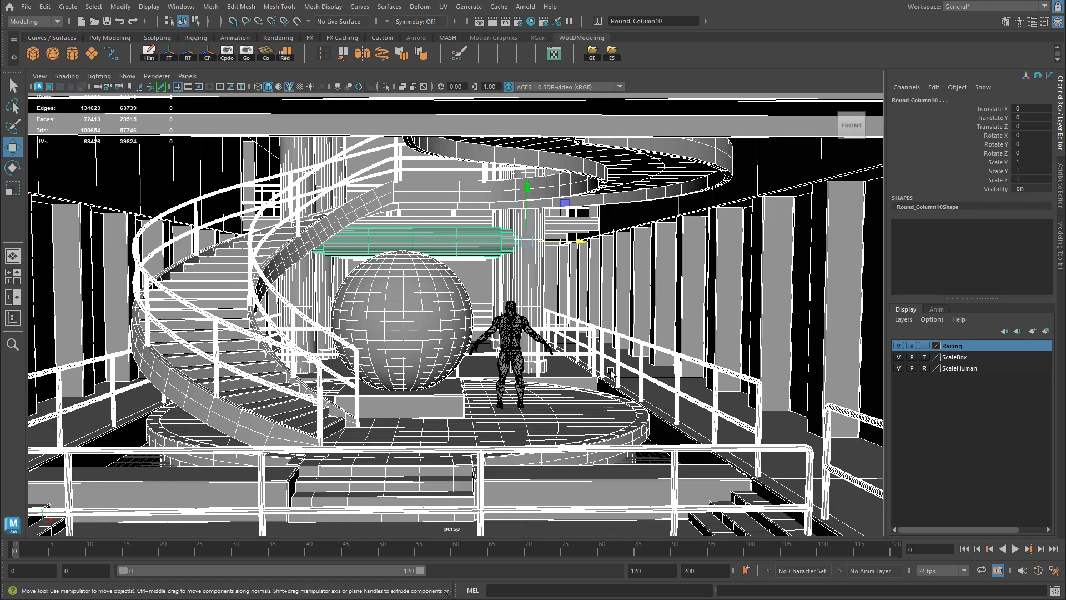
click(26, 7)
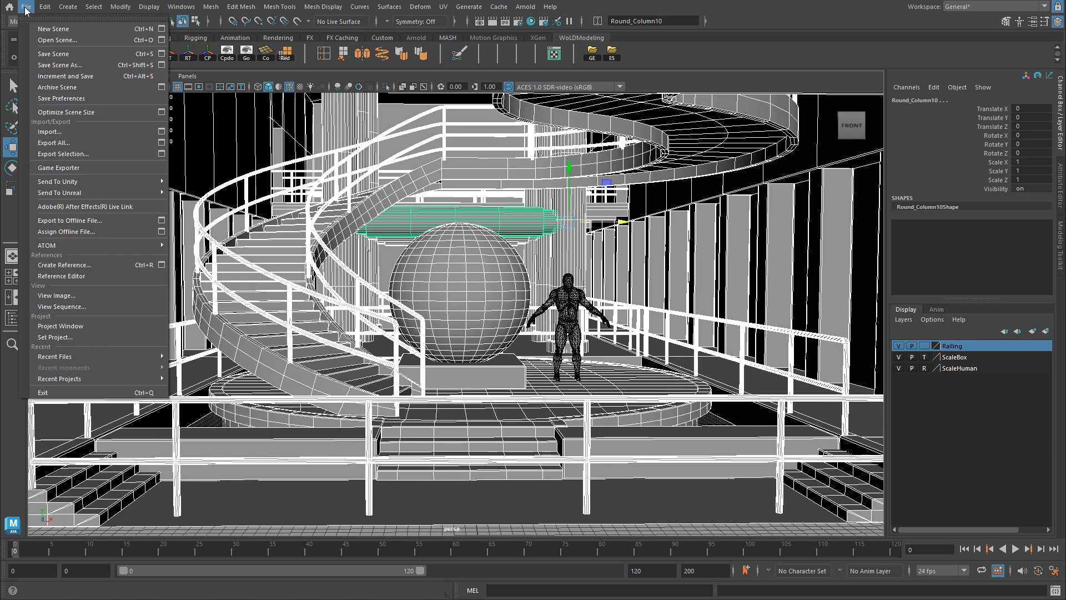
click(57, 155)
key(Escape)
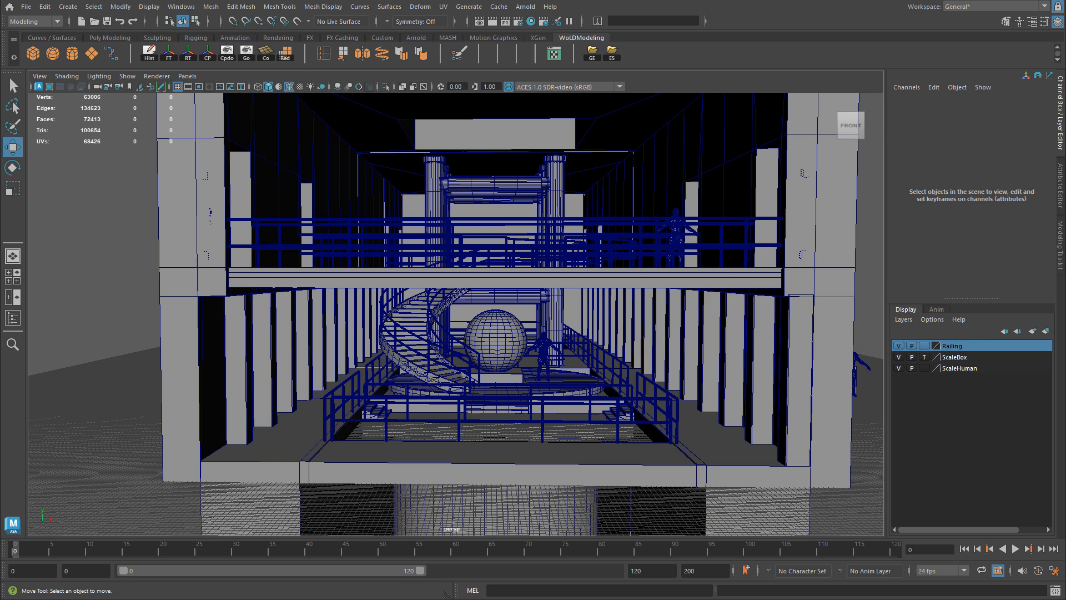
- Select the upper Platform mesh and examine its walkway surface and railings up close
click(444, 136)
click(560, 271)
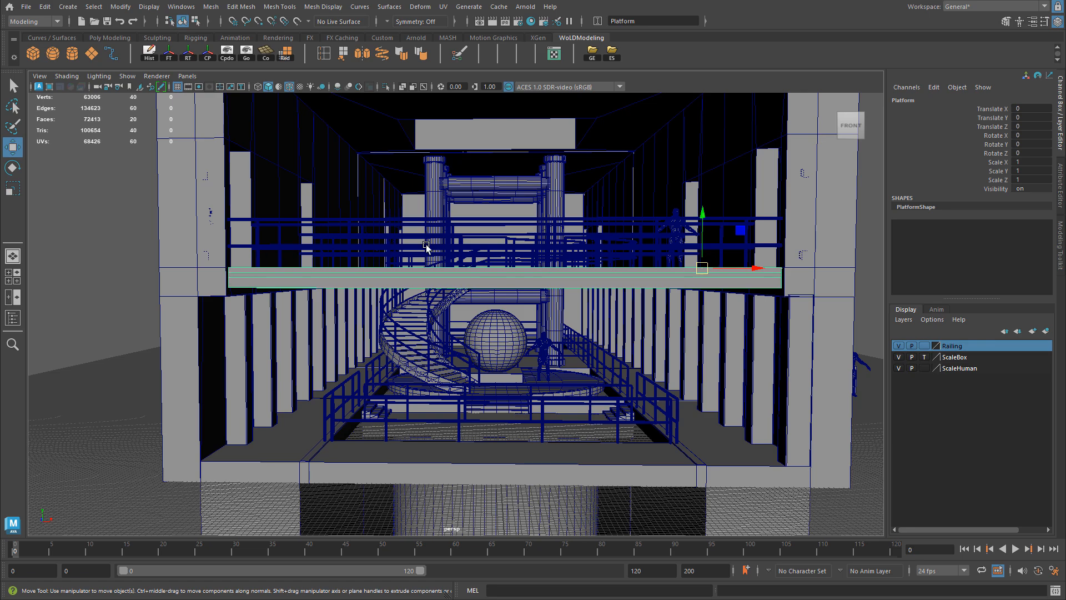
alt+drag(425, 247, 536, 281)
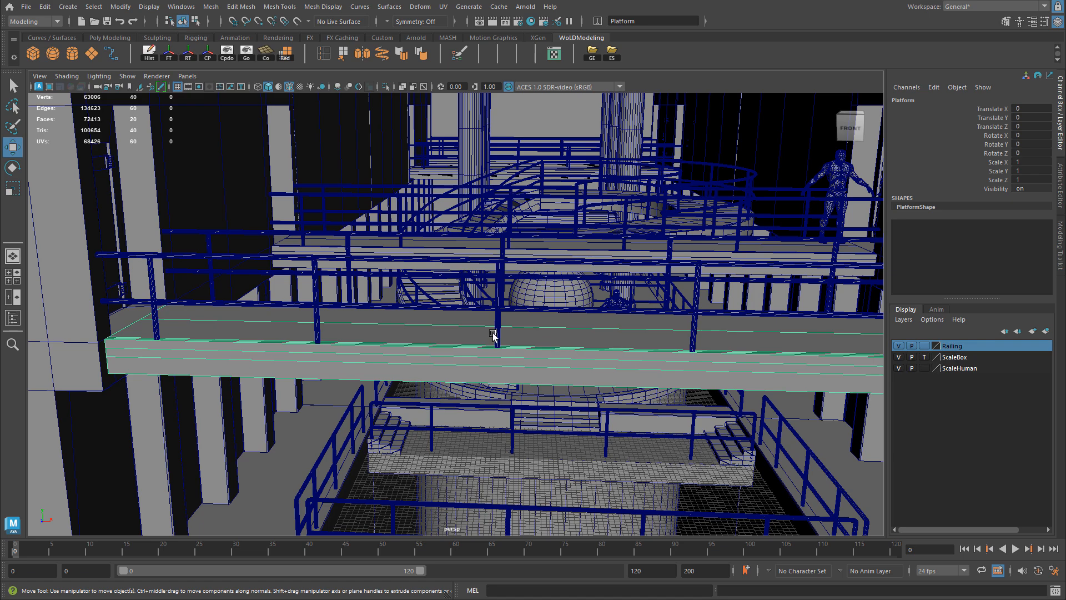
alt+drag(699, 349, 622, 323)
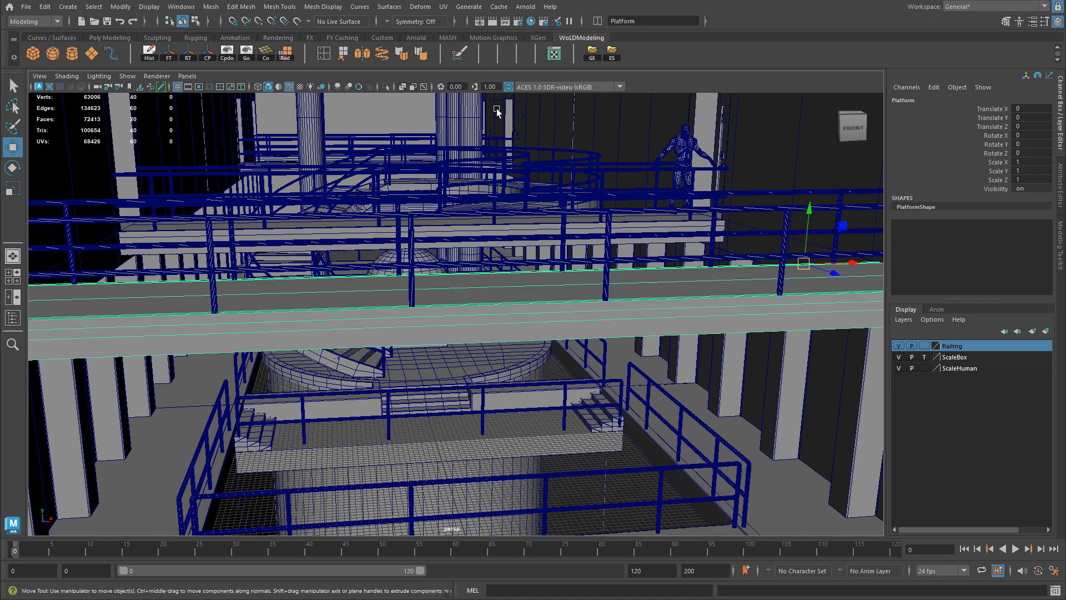
- Select all the environment meshes, leaving out the human and box scale references, and switch to Unreal Editor
alt+right_drag(589, 292, 233, 166)
drag(188, 116, 527, 529)
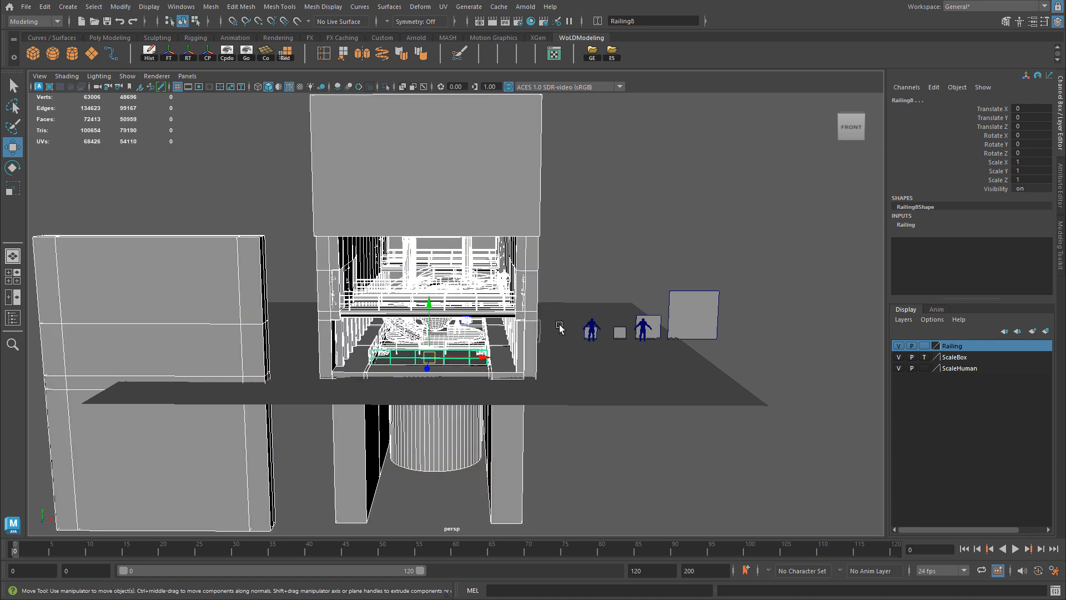
key(alt+Tab)
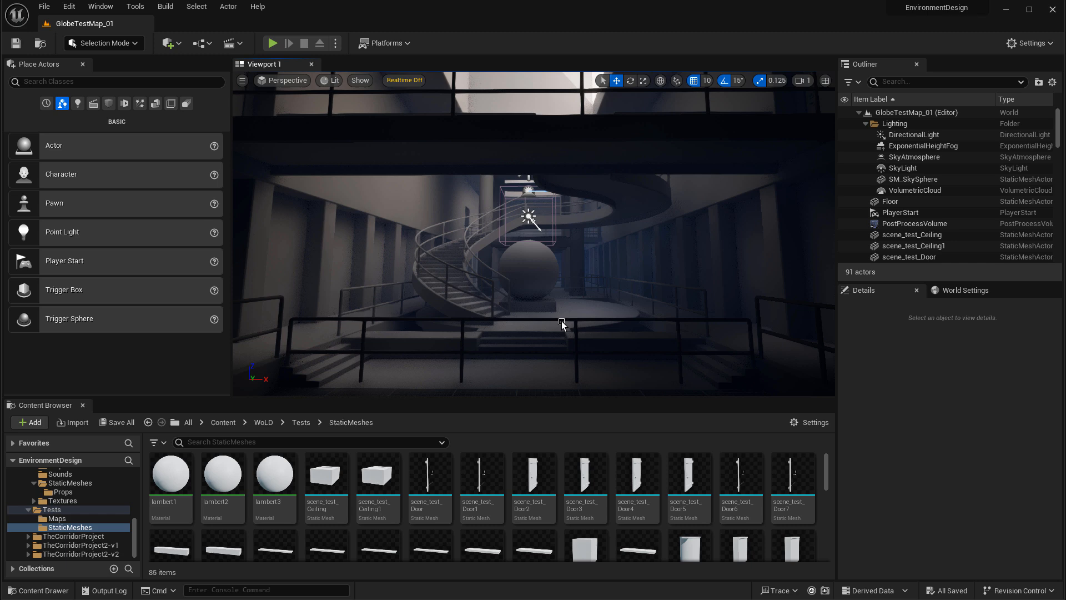
- Select the upper walkway platform in the level, locate its scene_test_Platform1 static mesh asset, and reimport it from the source file
click(585, 481)
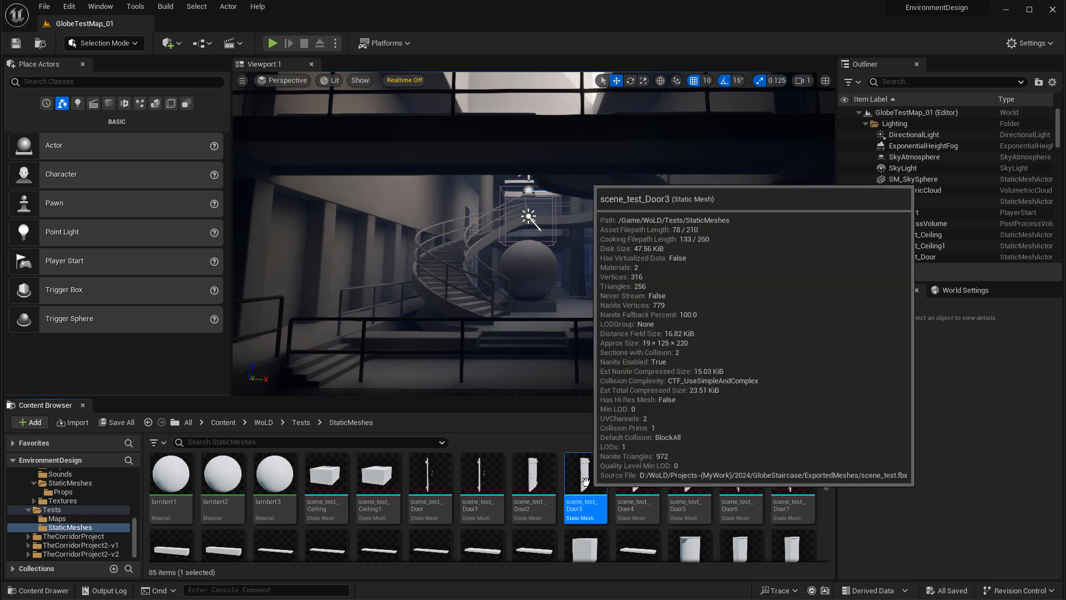
scroll(585, 481, down, 2)
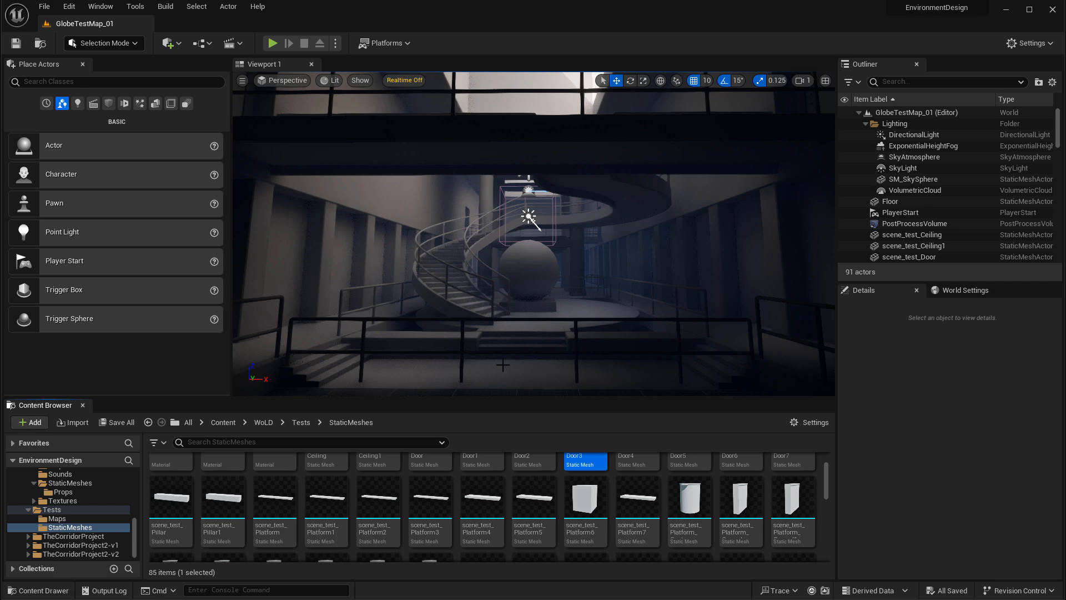
click(483, 134)
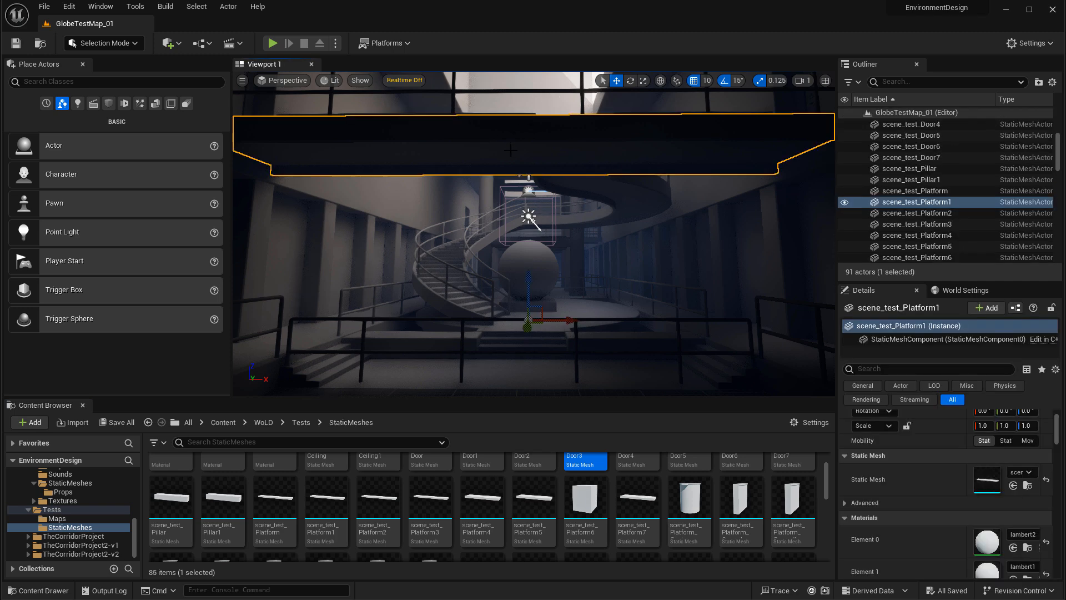
key(f)
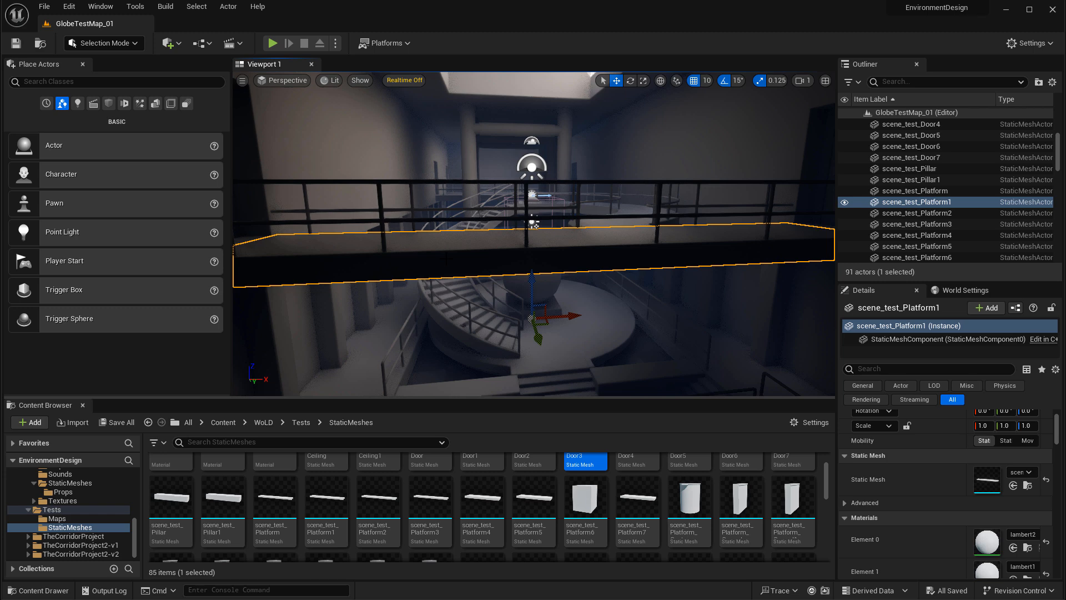
key(ctrl+b)
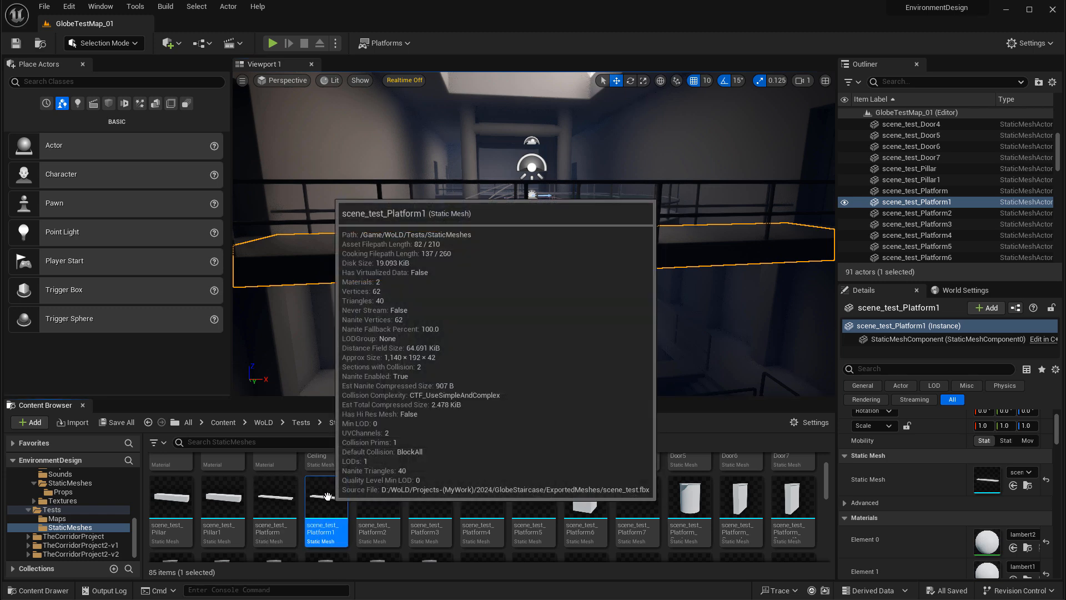
right_click(328, 495)
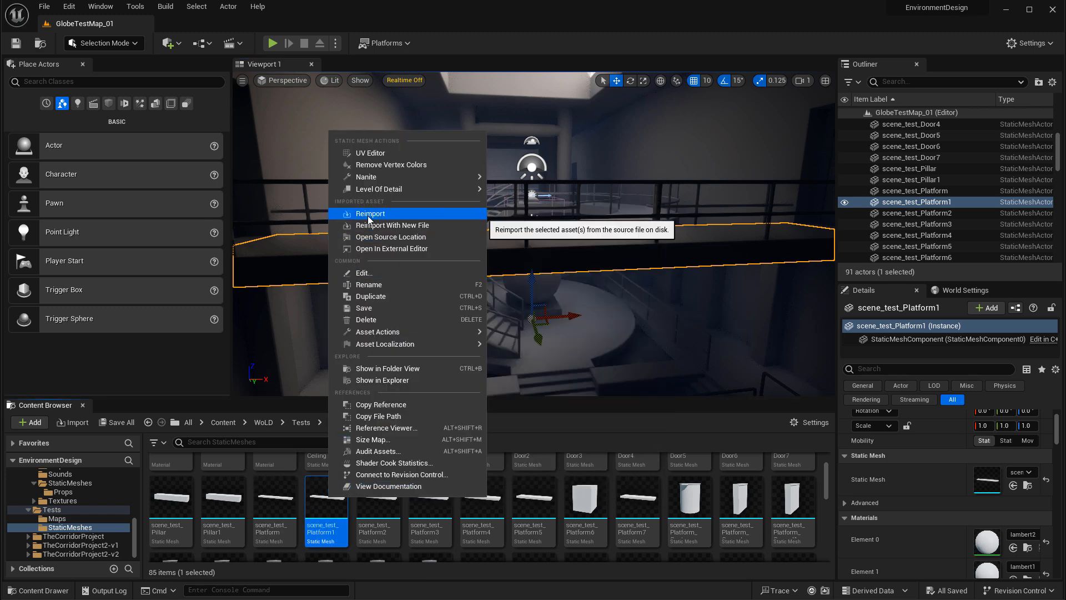
click(367, 215)
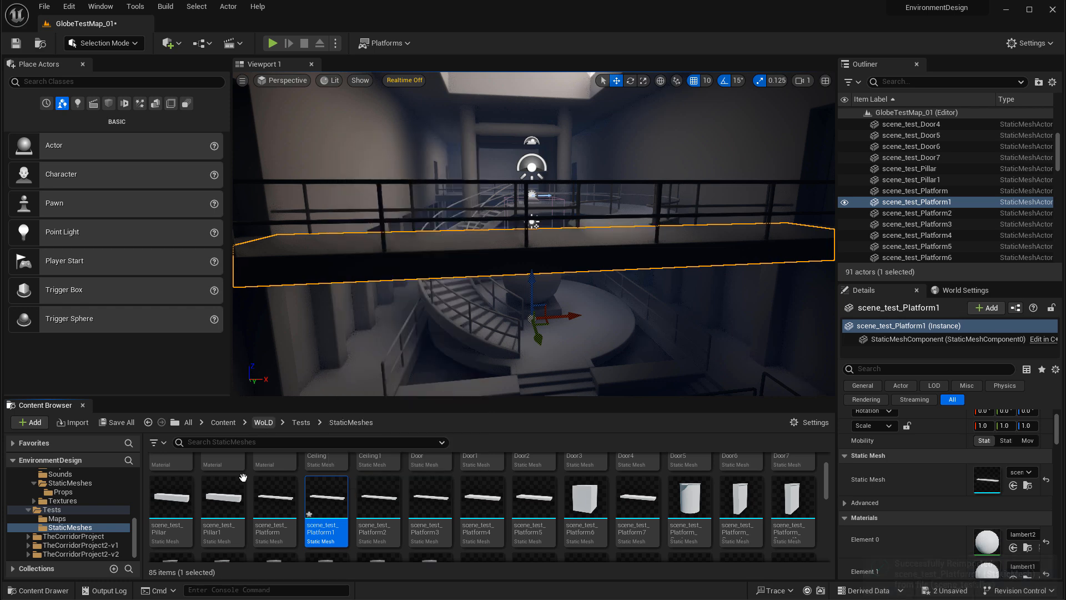
- In Maya, select the complete environment geometry without the scale references, and return to Unreal Editor
mouse_move(330, 496)
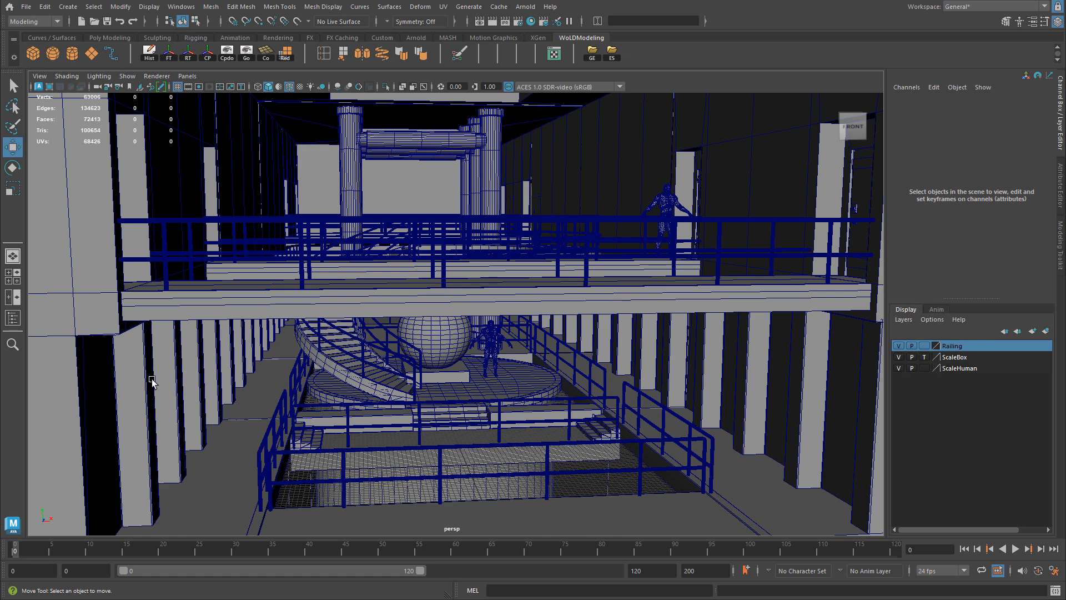
click(303, 240)
key(f)
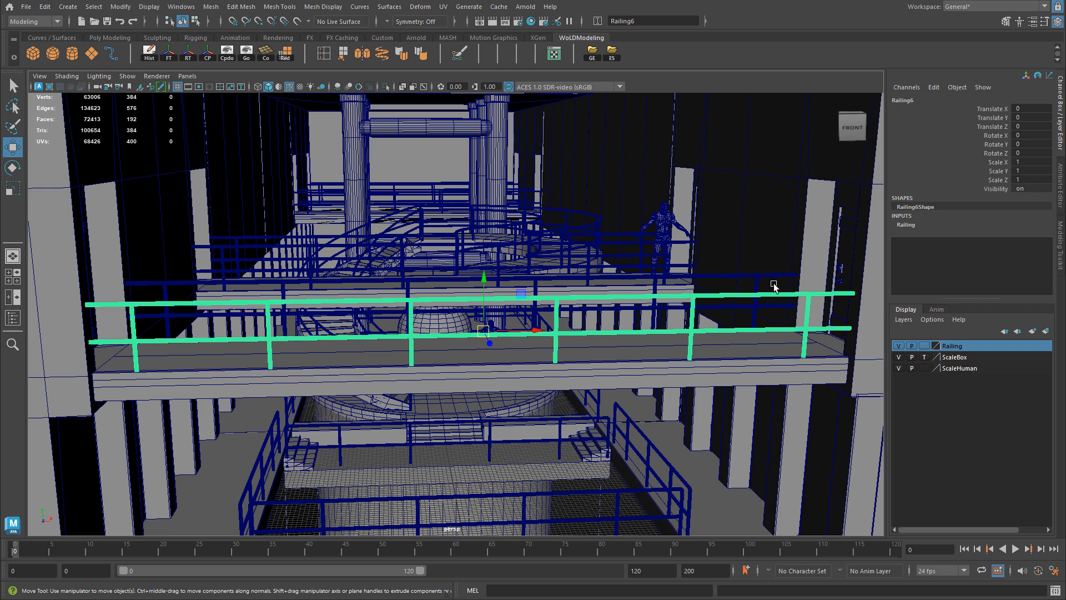
alt+right_drag(773, 285, 397, 220)
drag(208, 147, 565, 519)
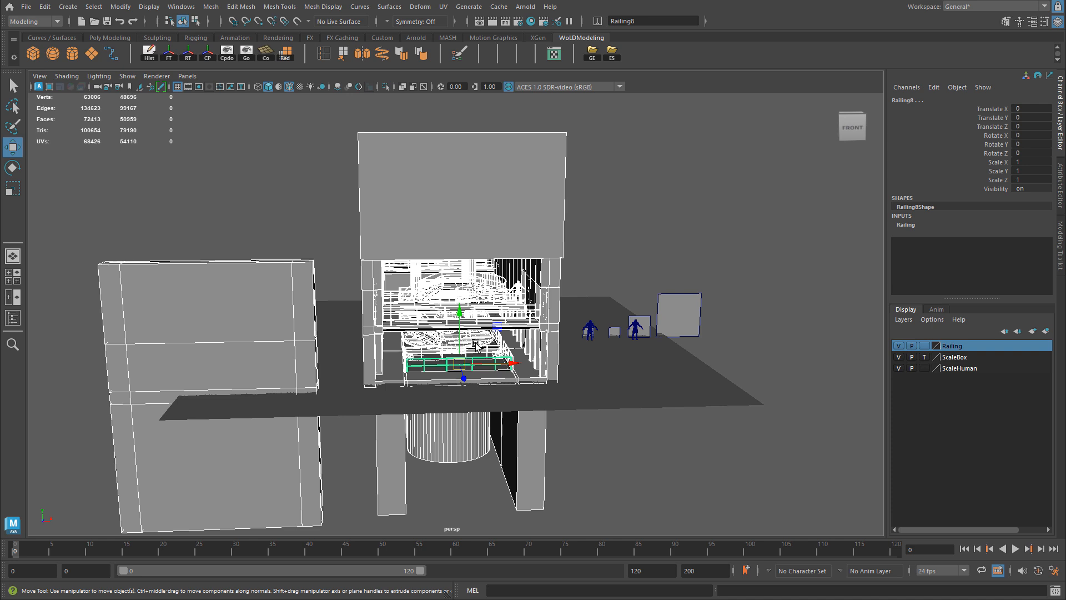
key(alt+Tab)
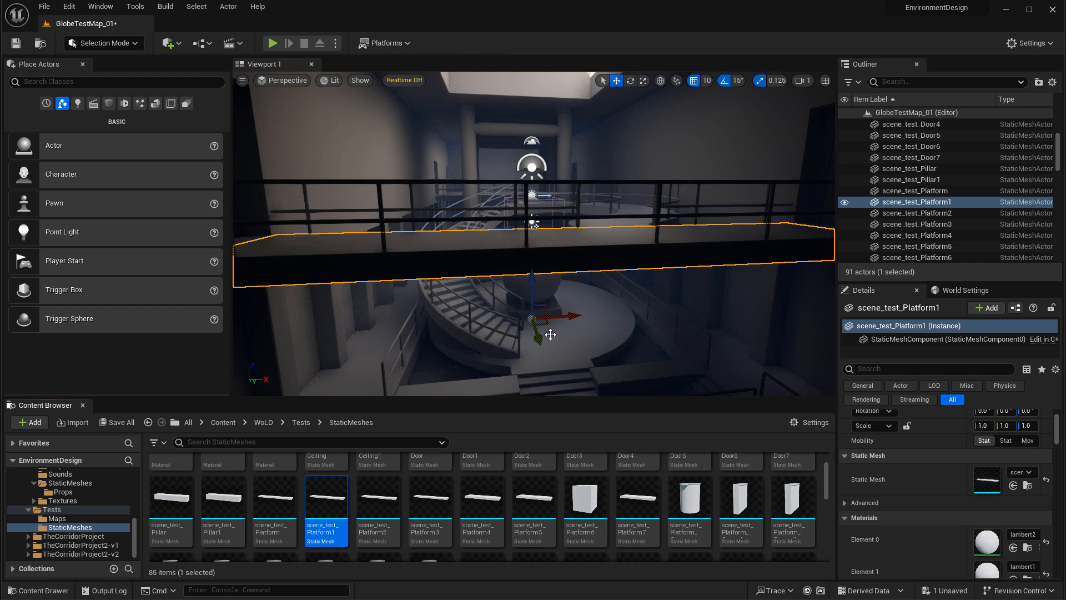
- Look through the imported platform, wall and door static meshes, checking the scene_test_Door asset's details, and clear the selection
click(490, 477)
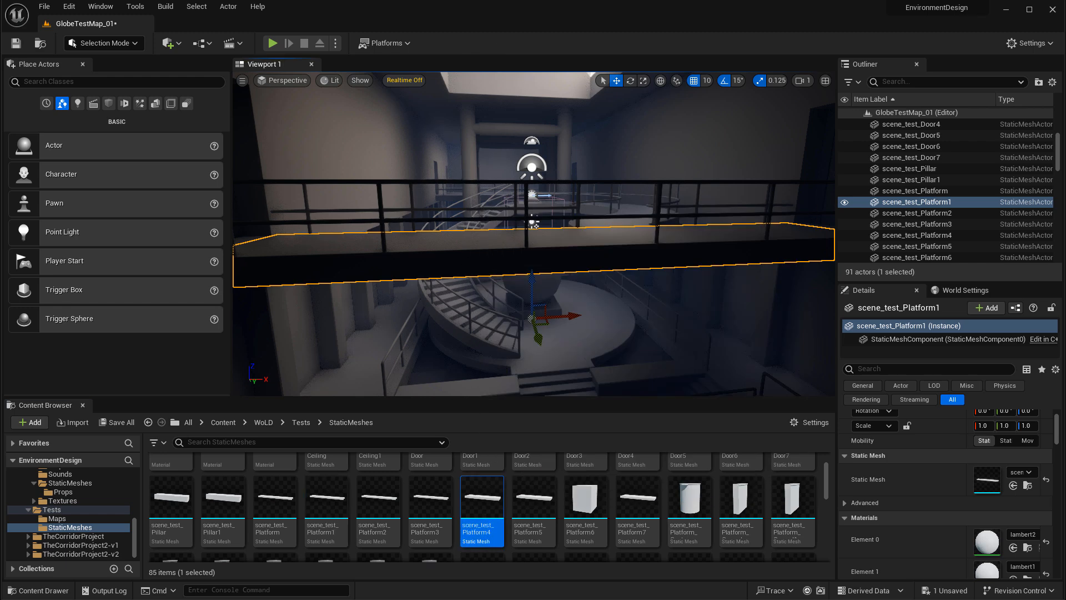
click(492, 165)
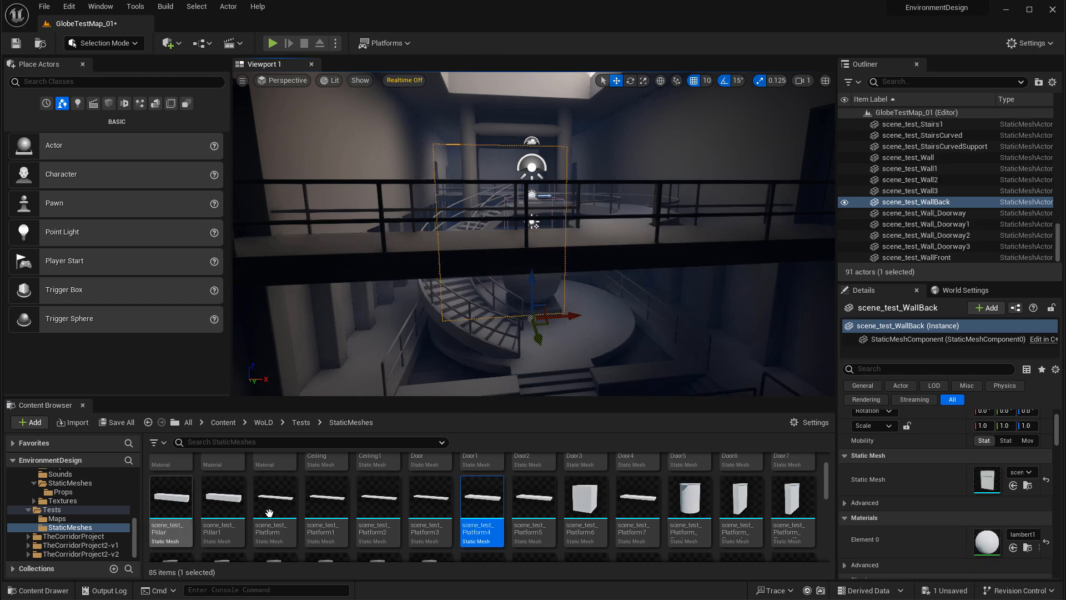
scroll(430, 518, up, 2)
mouse_move(431, 518)
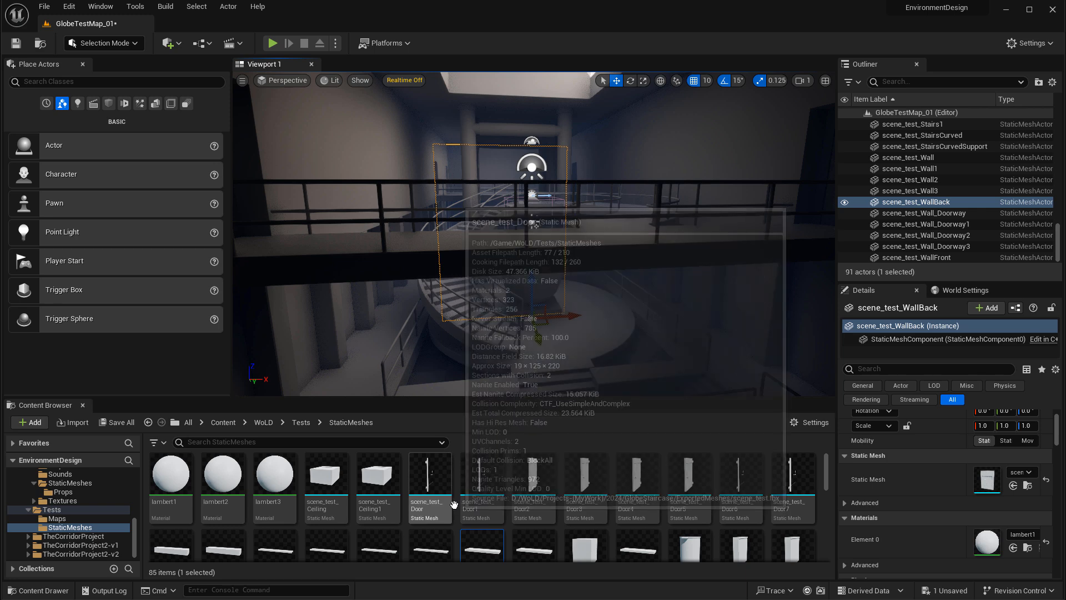
click(459, 505)
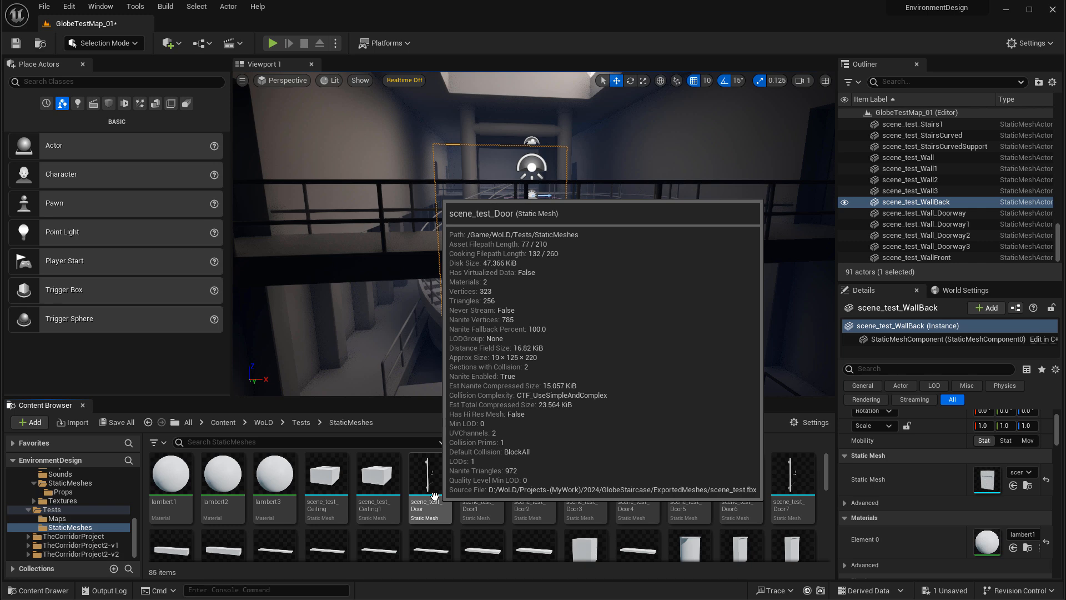
key(Escape)
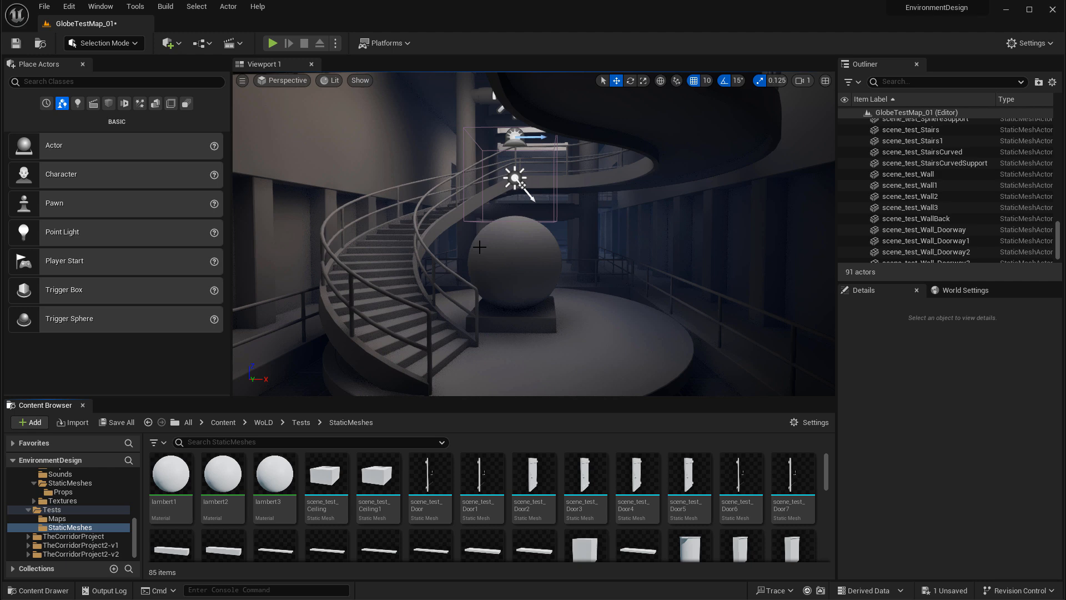
- Turn on the Collision display for the level around the curved staircase and sphere
mouse_move(545, 217)
right_down()
mouse_move(548, 194)
mouse_move(548, 216)
right_up()
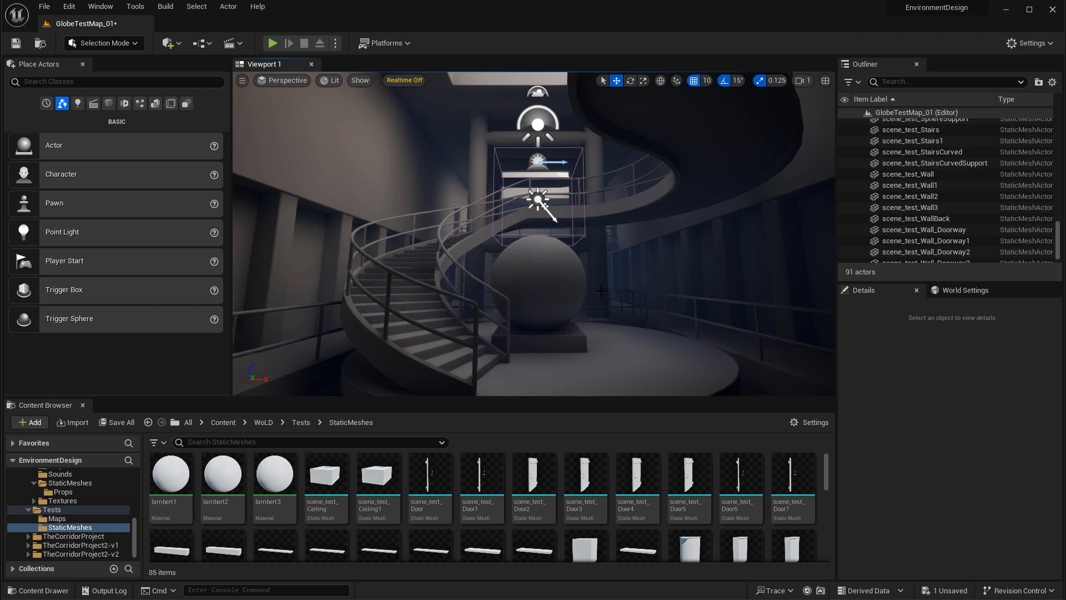
click(360, 80)
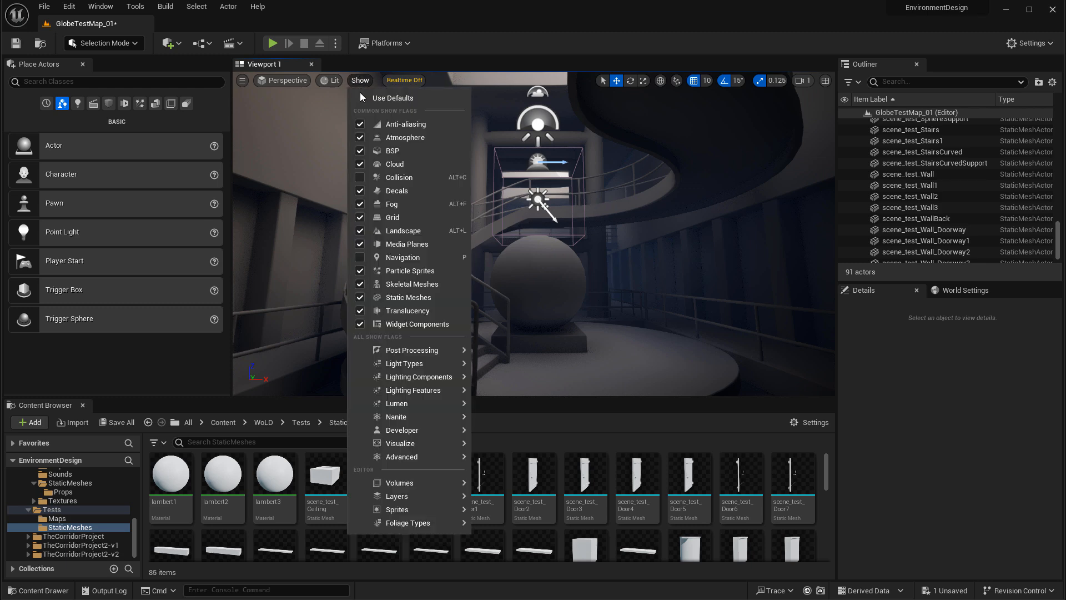
click(365, 182)
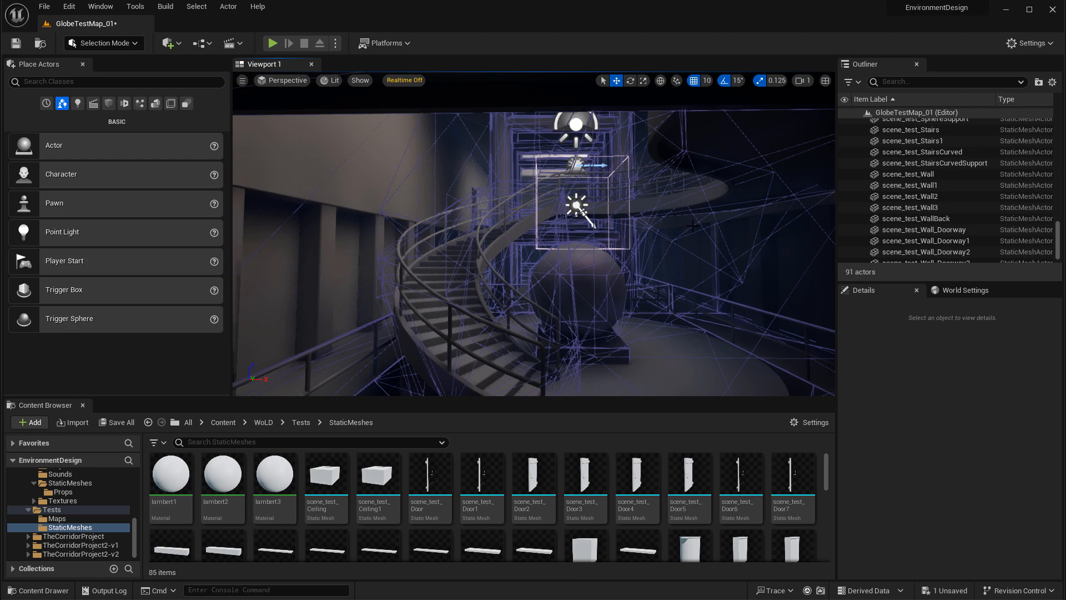
- Examine the collision wireframes along the side corridor, walkway railings and curved staircase
right_drag(692, 226, 526, 133)
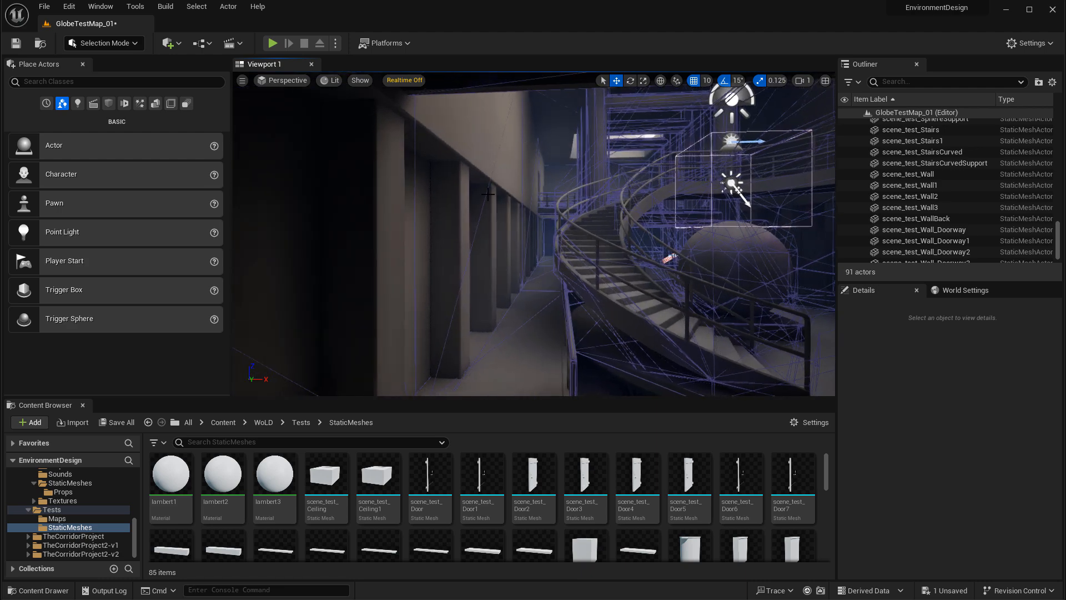
right_drag(488, 194, 469, 282)
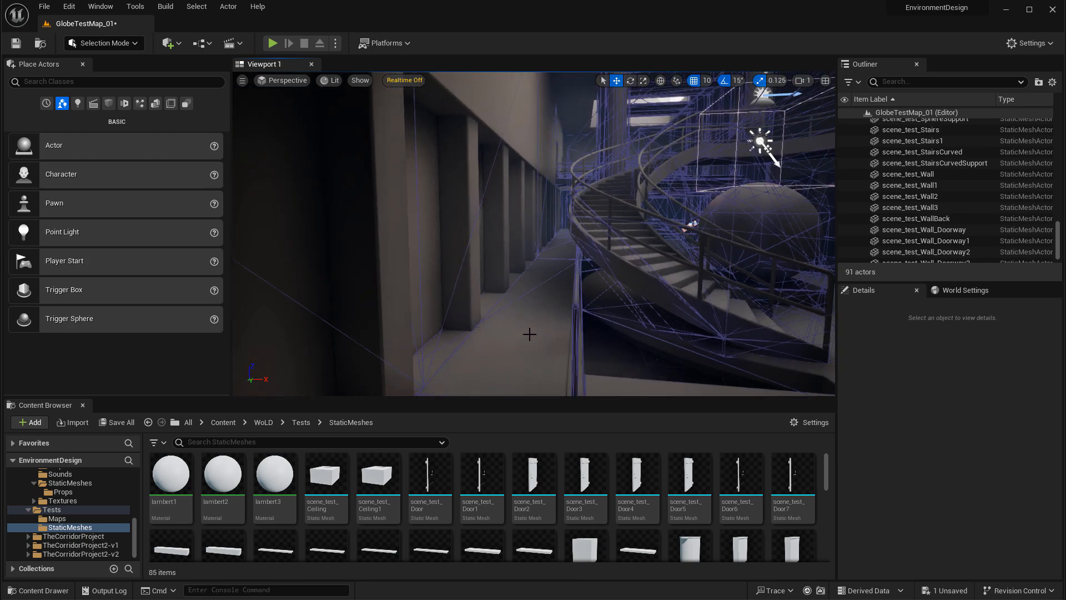
right_drag(529, 333, 568, 332)
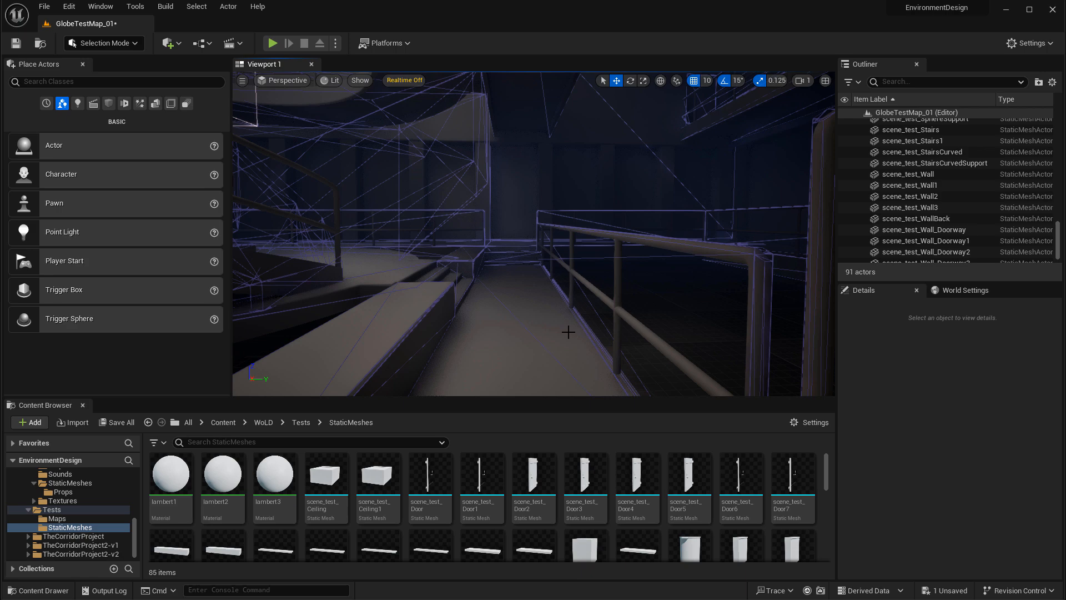
click(646, 239)
right_drag(673, 270, 698, 257)
click(674, 270)
key(Escape)
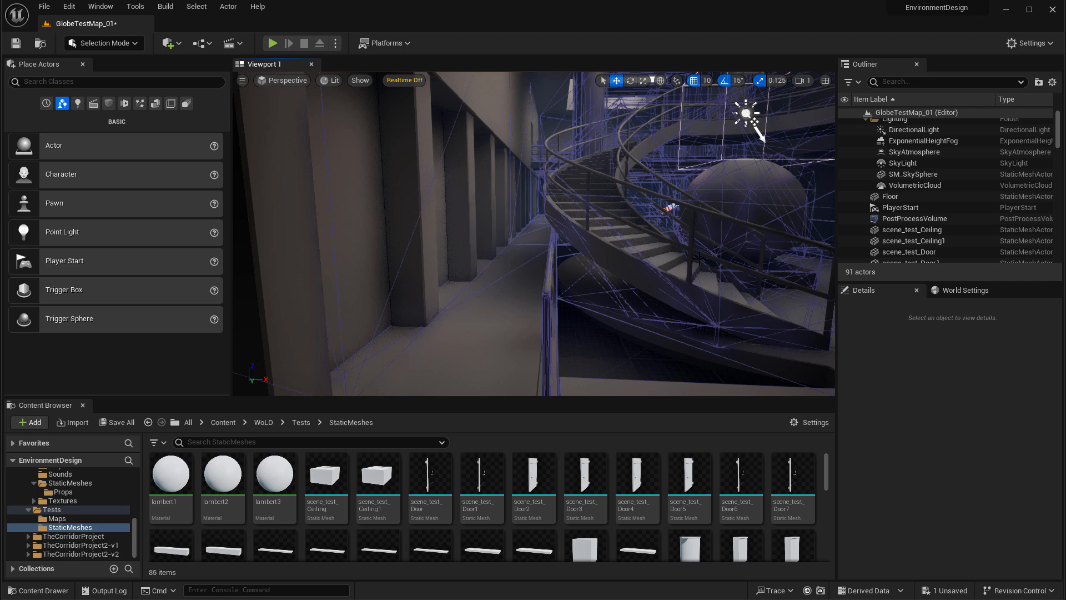
right_drag(637, 191, 777, 197)
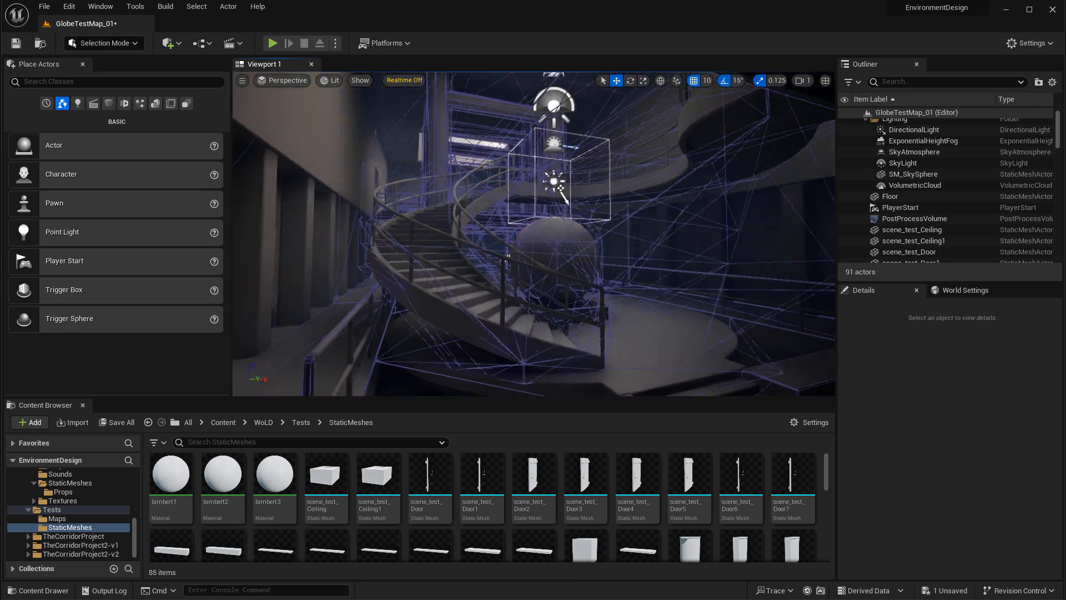
- Turn off the Collision display and start a play session from the scene_test_Platform5 walkway
click(359, 80)
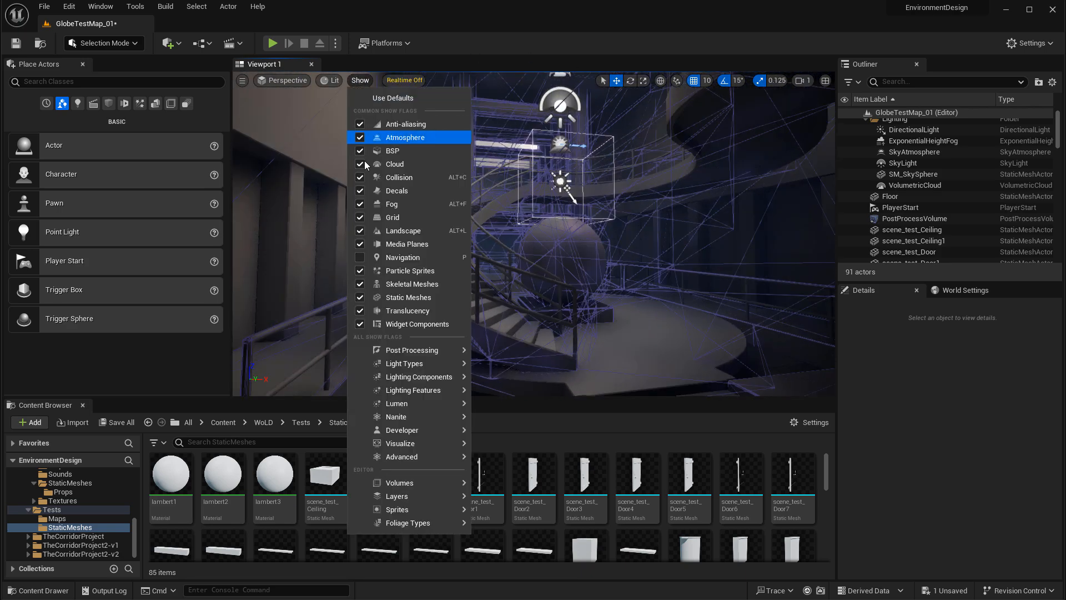
click(398, 177)
right_drag(663, 257, 778, 311)
right_click(624, 287)
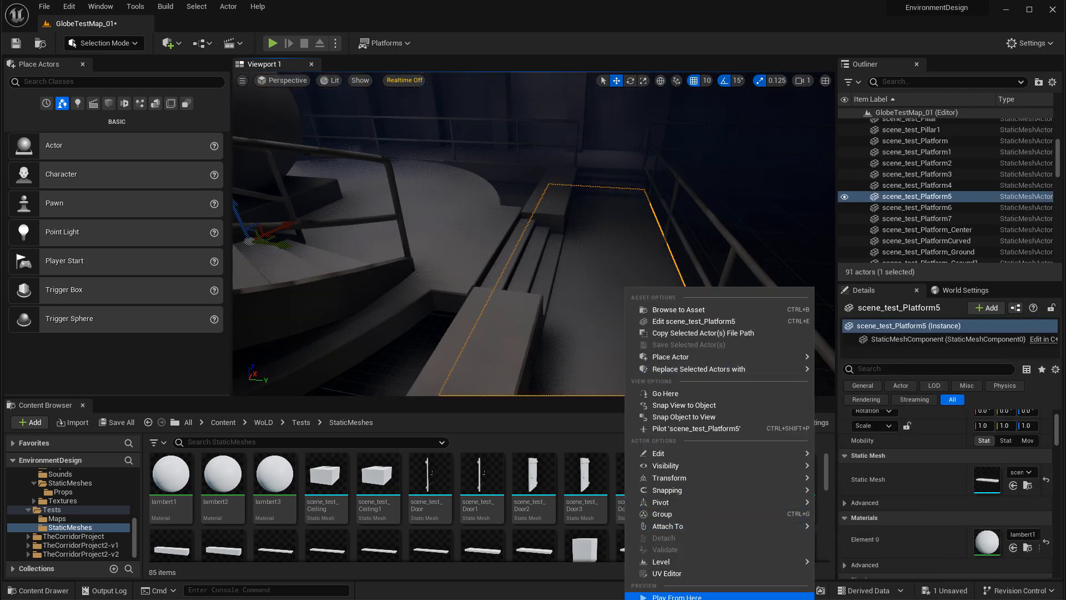
click(658, 597)
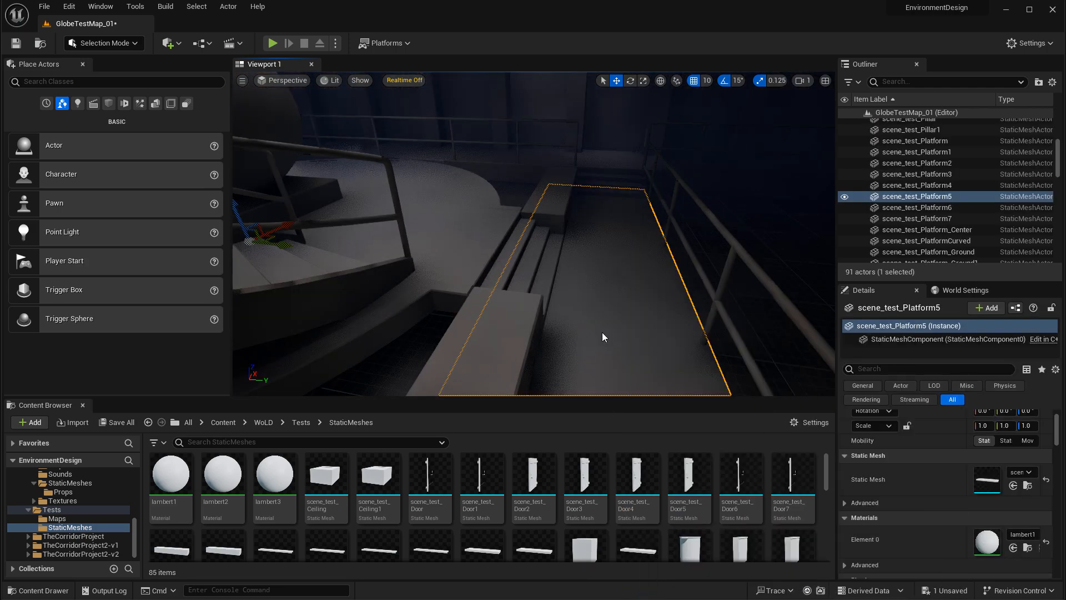
- Playtest jumping and walking over the front steps and along the railings facing the sphere platform
key(a)
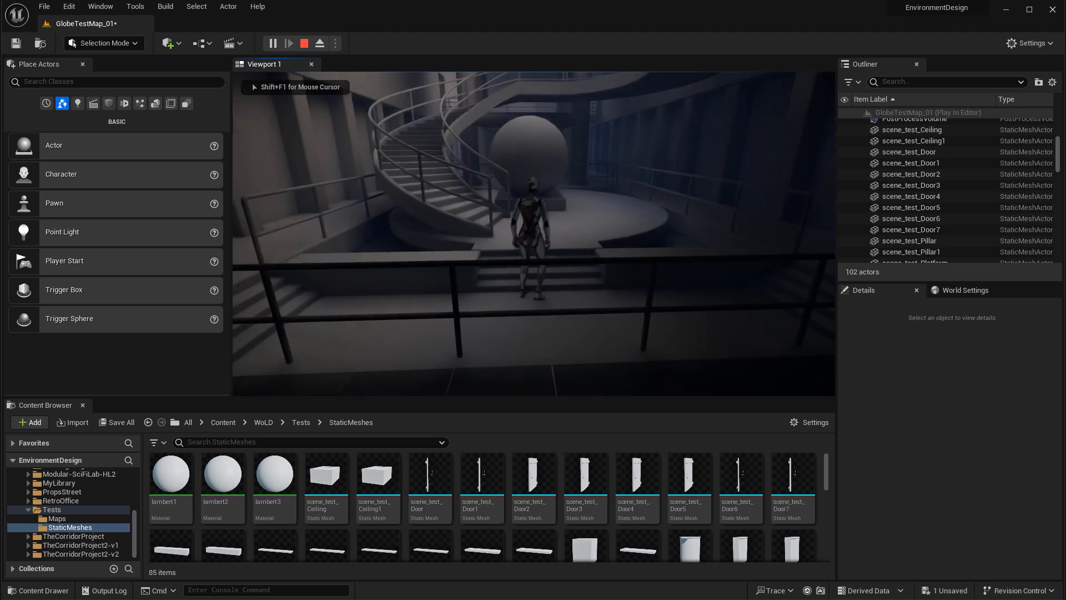
key(space)
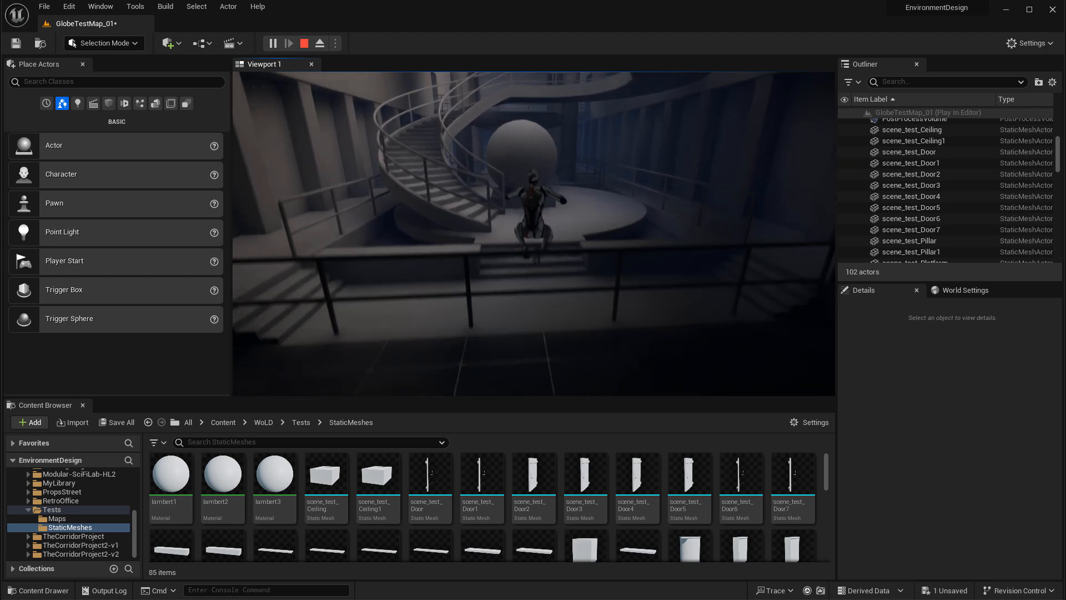
key(w)
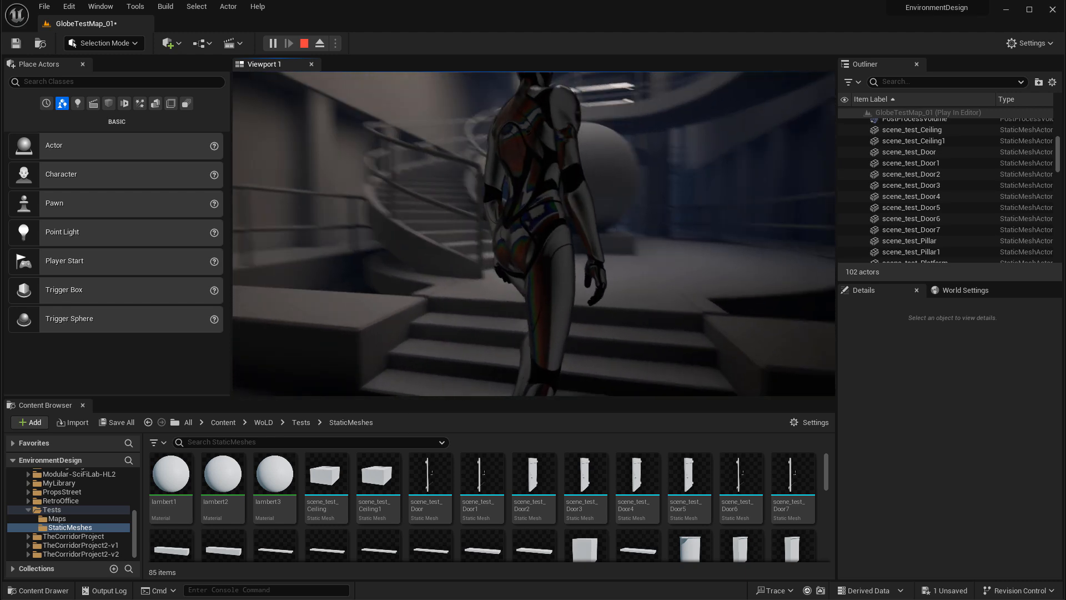
key(w)
key(w)
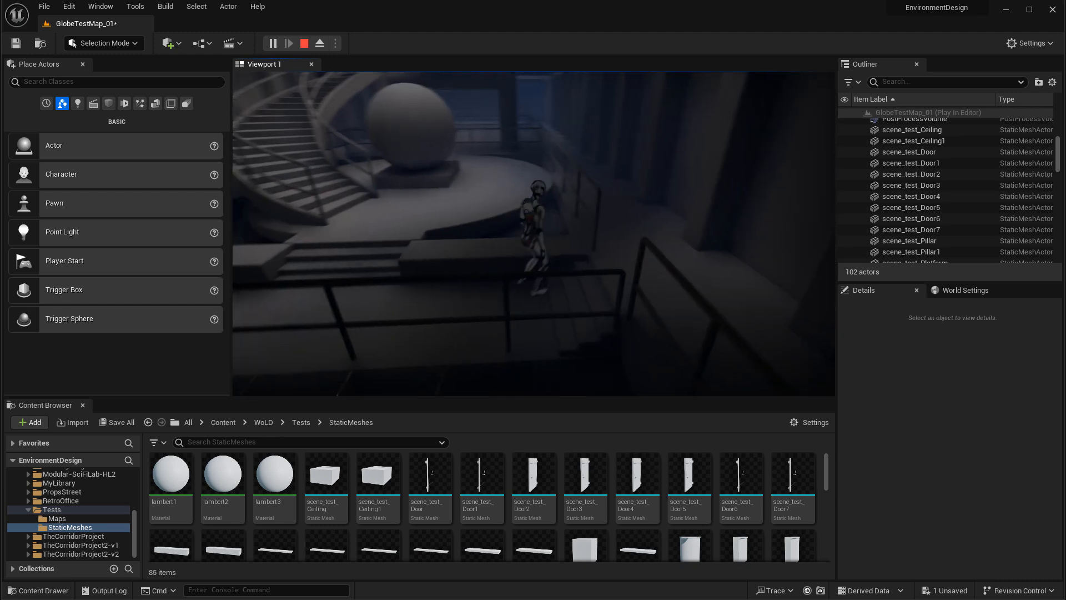
key(w)
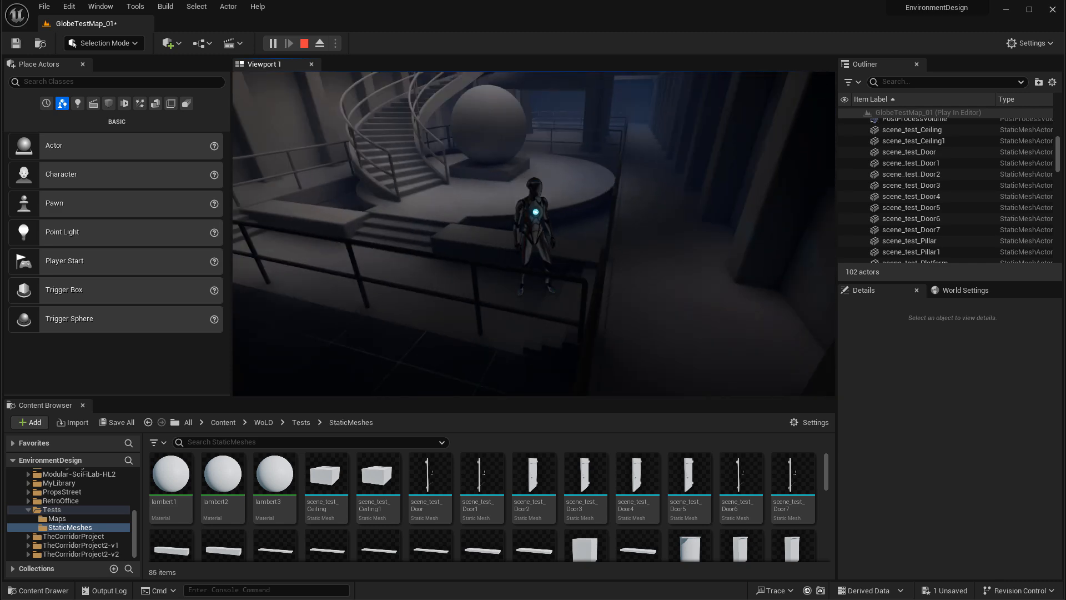
key(w)
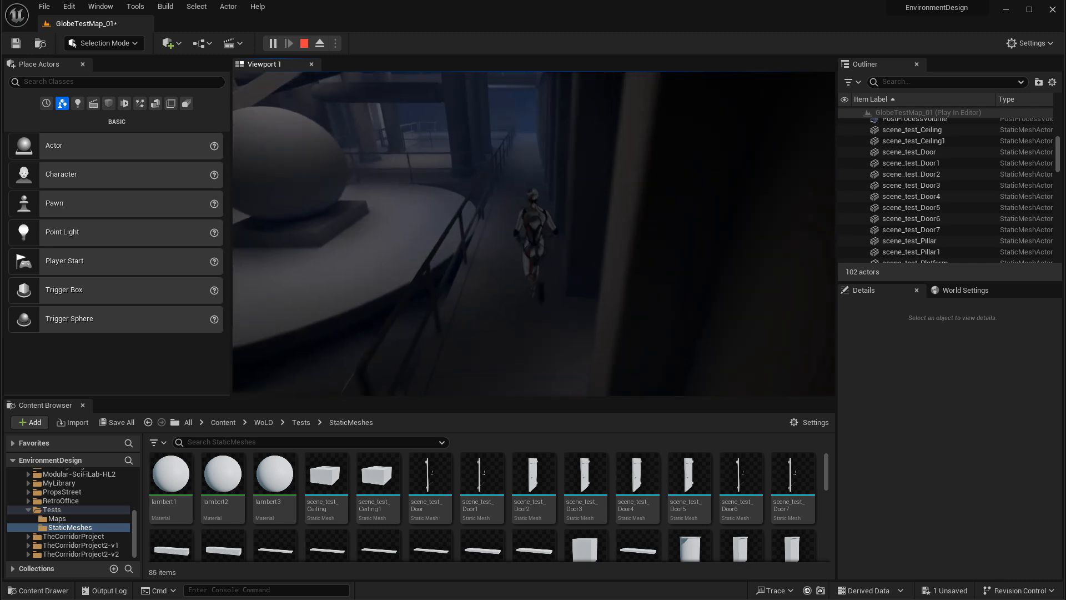
- Run the character along the side corridor and walkway back past the curved staircase, and end the play session
key(w)
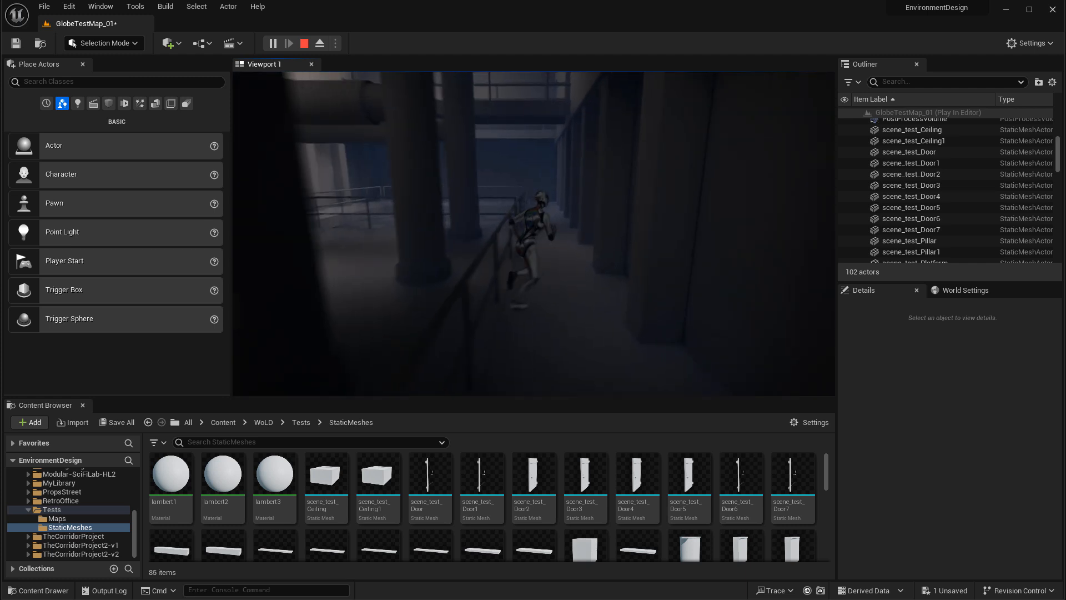
key(w)
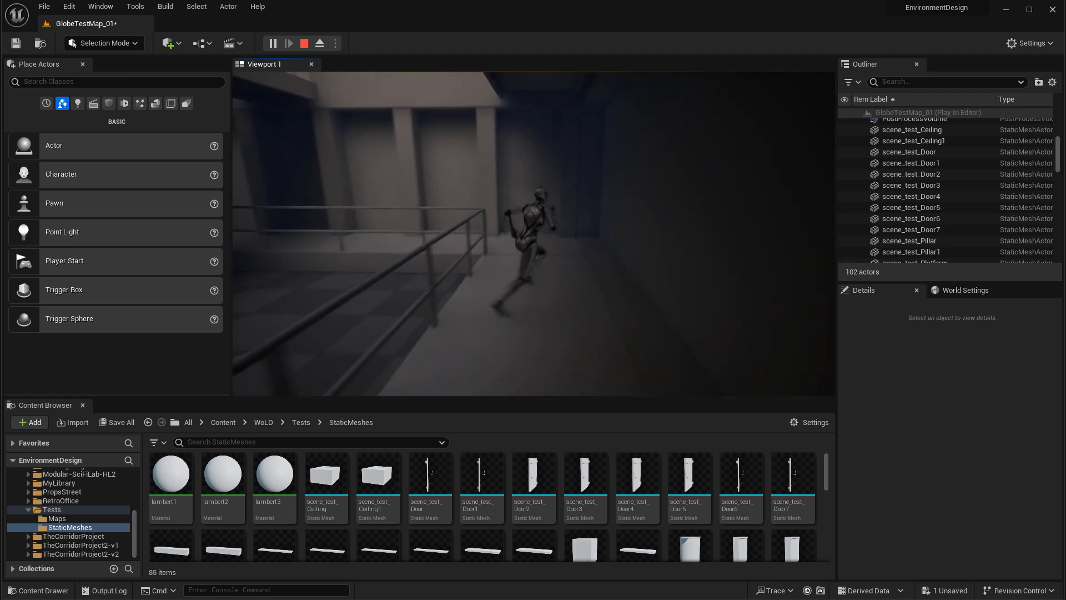
key(w)
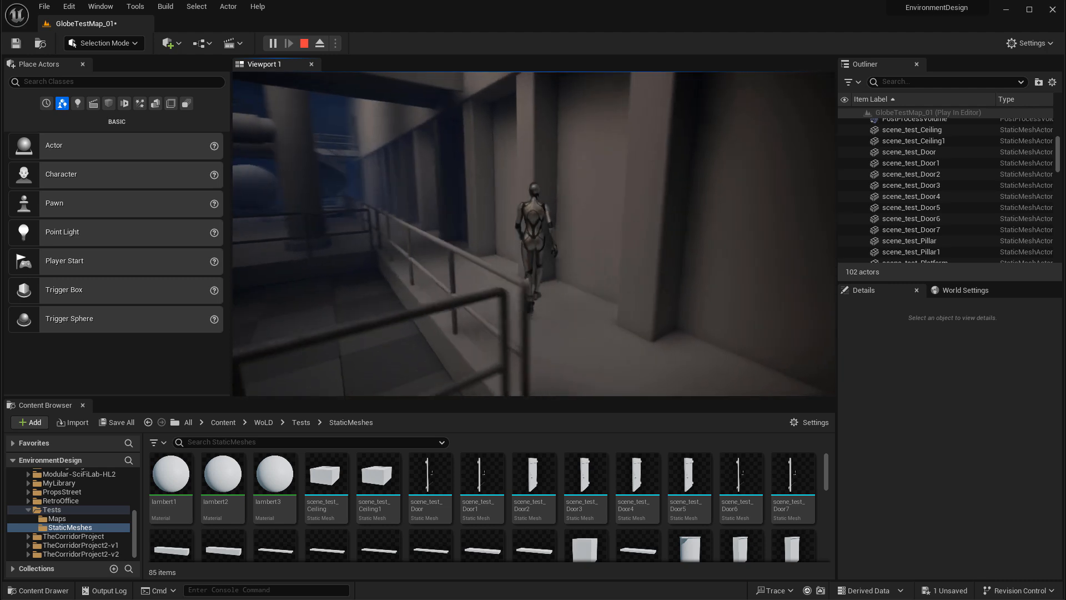
key(w)
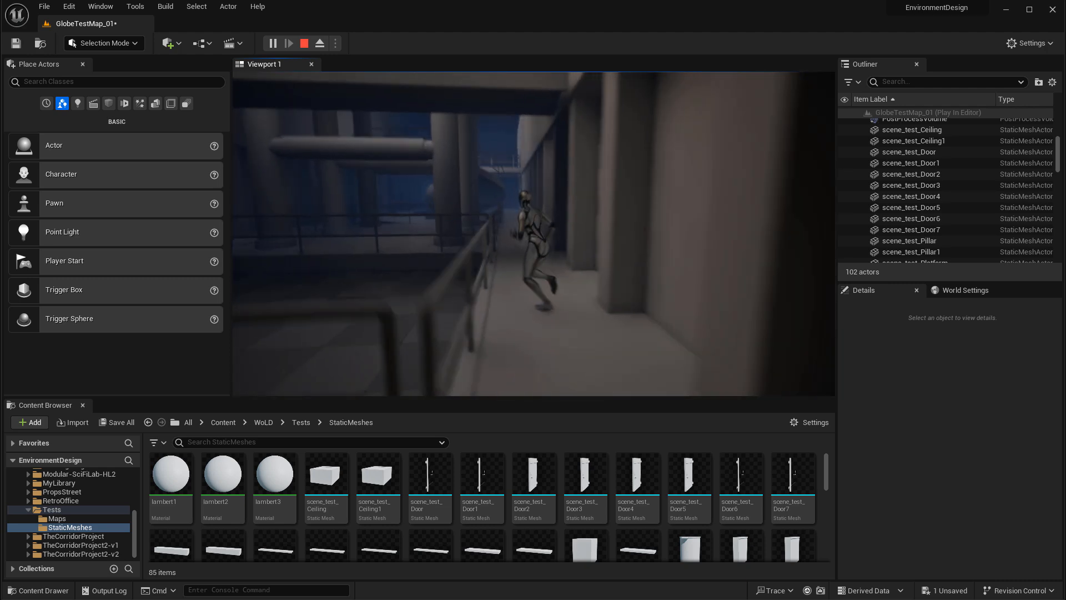
key(w)
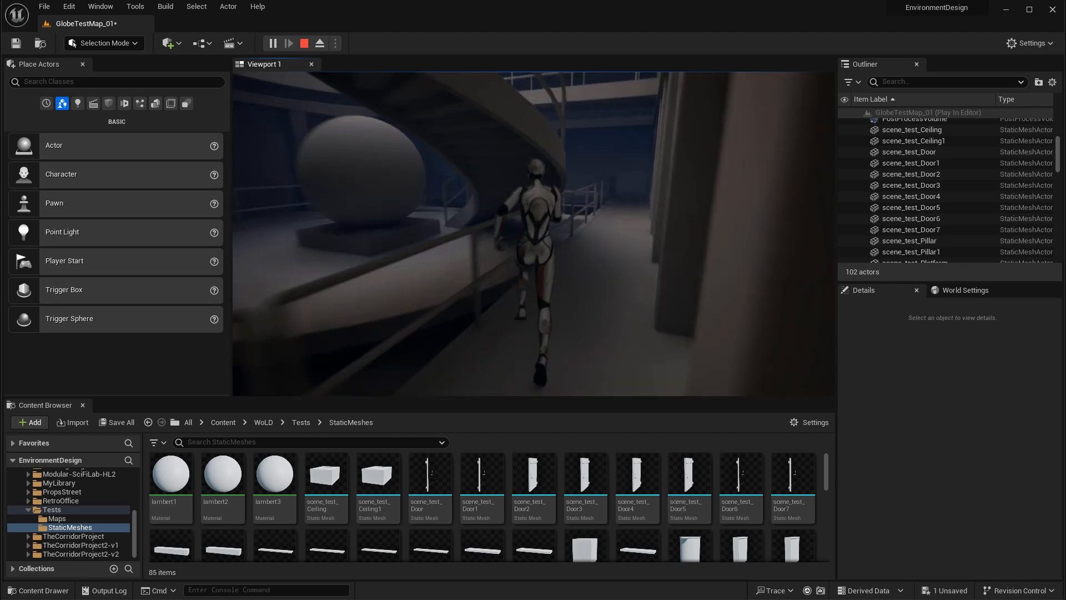
key(w)
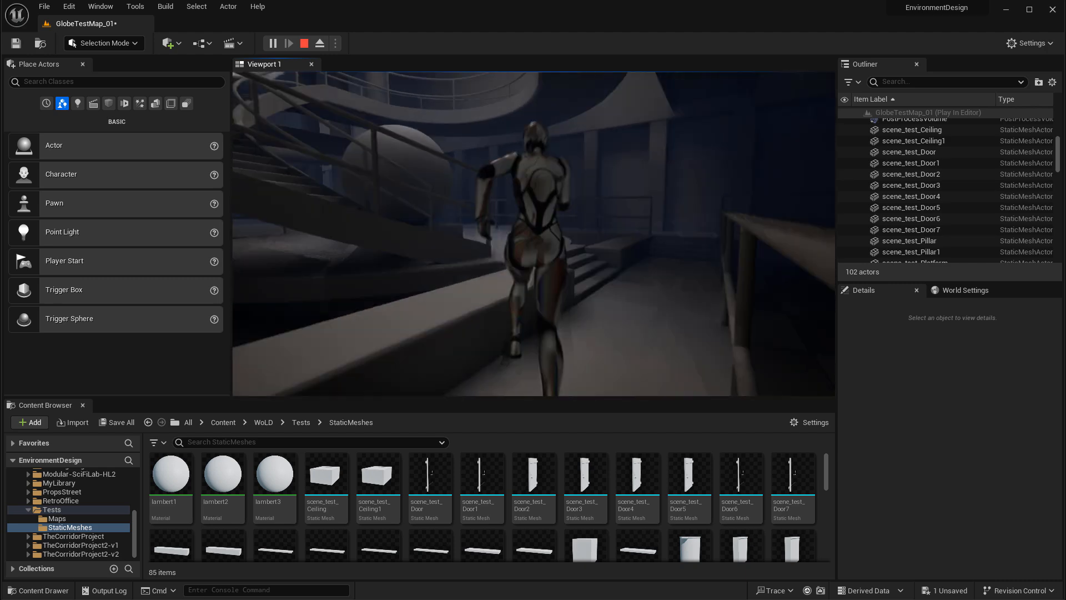
key(Escape)
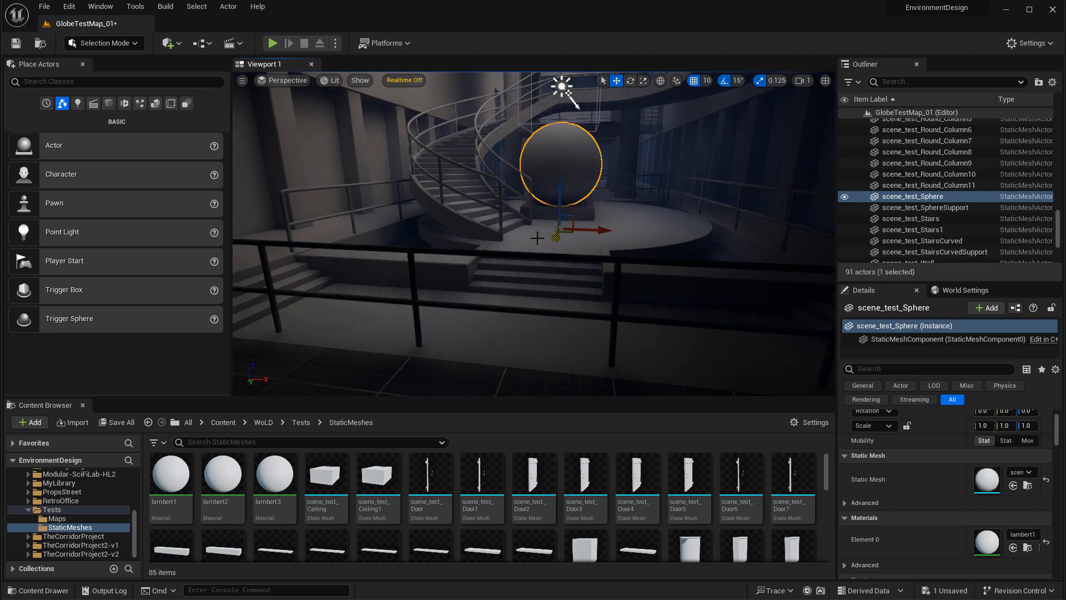
- Select the curved staircase in the level and open its scene_test_StairsCurved static mesh for editing
click(644, 240)
right_drag(644, 240, 609, 236)
right_drag(527, 159, 530, 183)
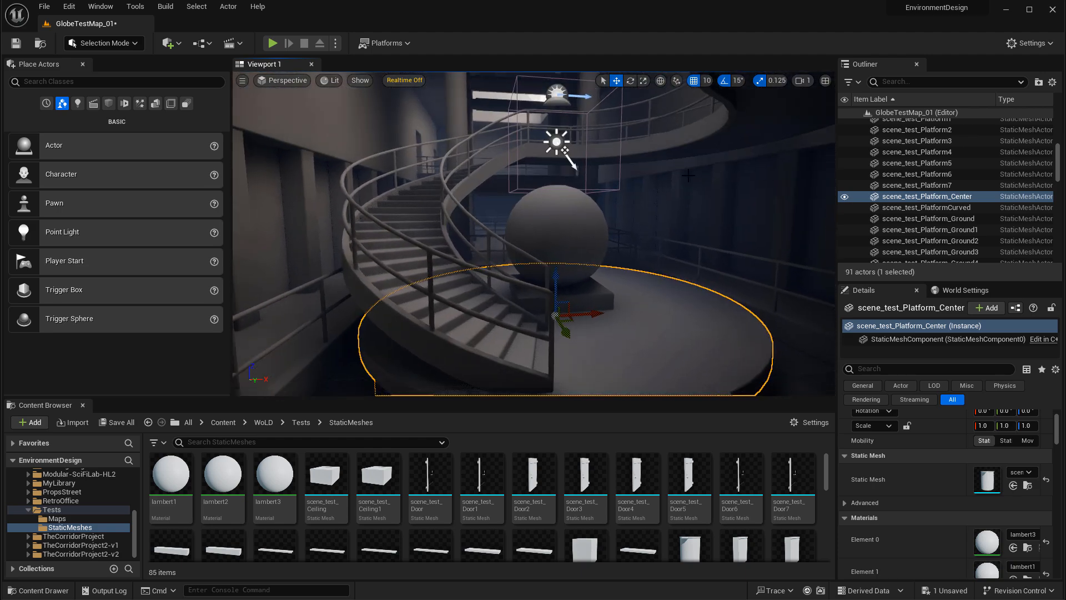
click(529, 245)
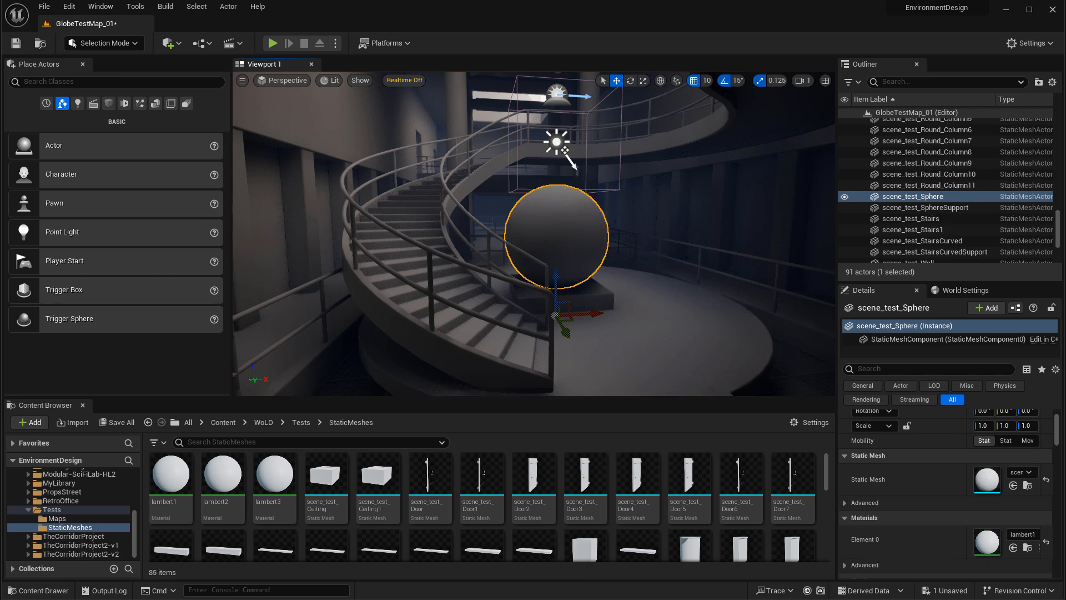
right_drag(578, 250, 468, 244)
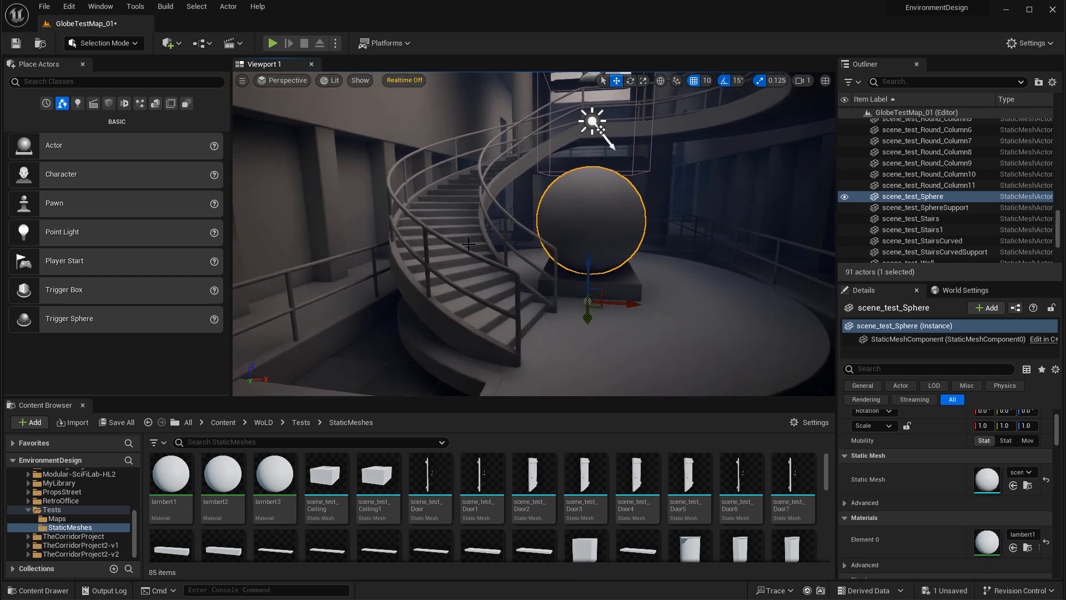
click(463, 222)
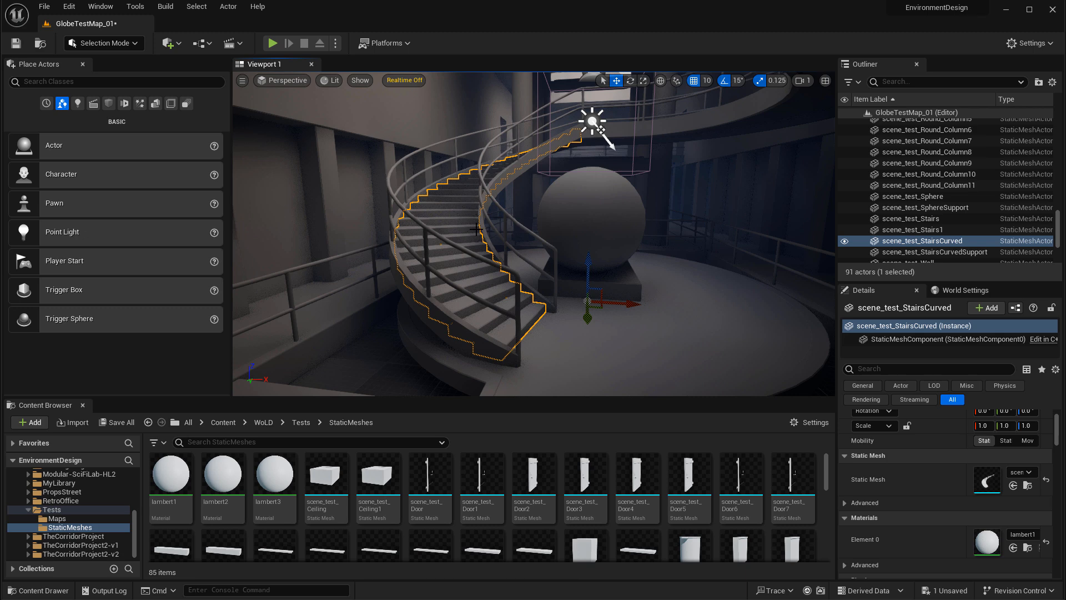
scroll(566, 528, down, 5)
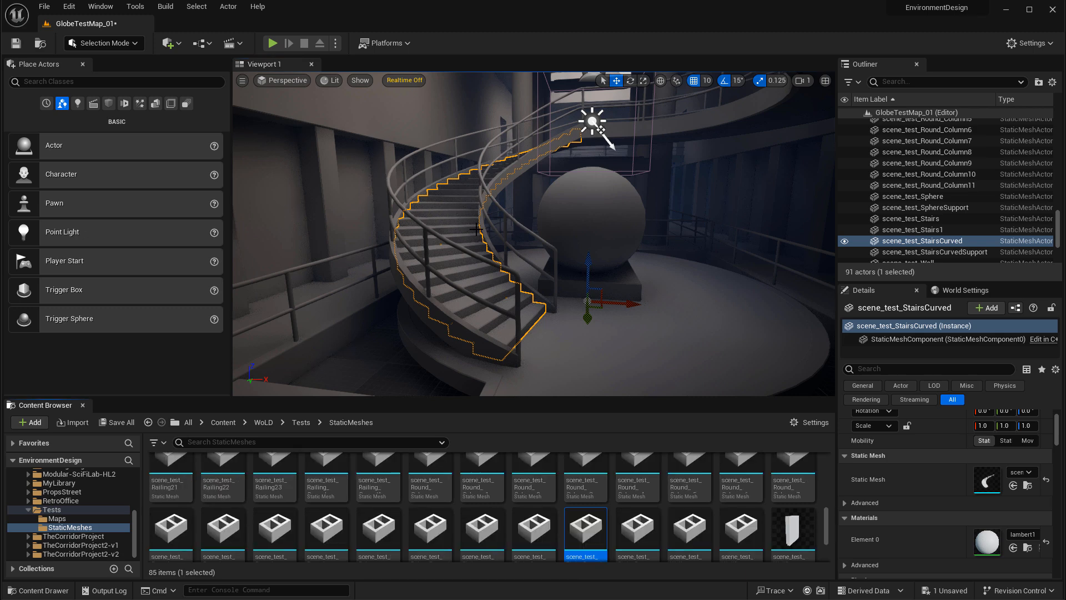
click(566, 535)
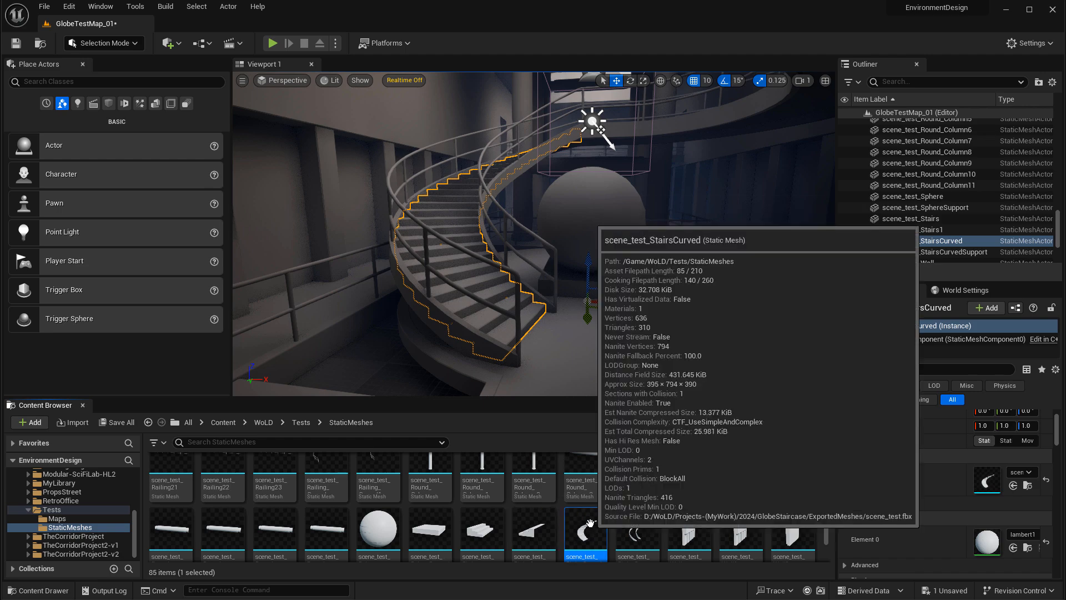
double_click(565, 535)
- Show the simple collision on the curved stairs mesh and delete its existing collision hull
right_drag(436, 267, 448, 282)
click(328, 78)
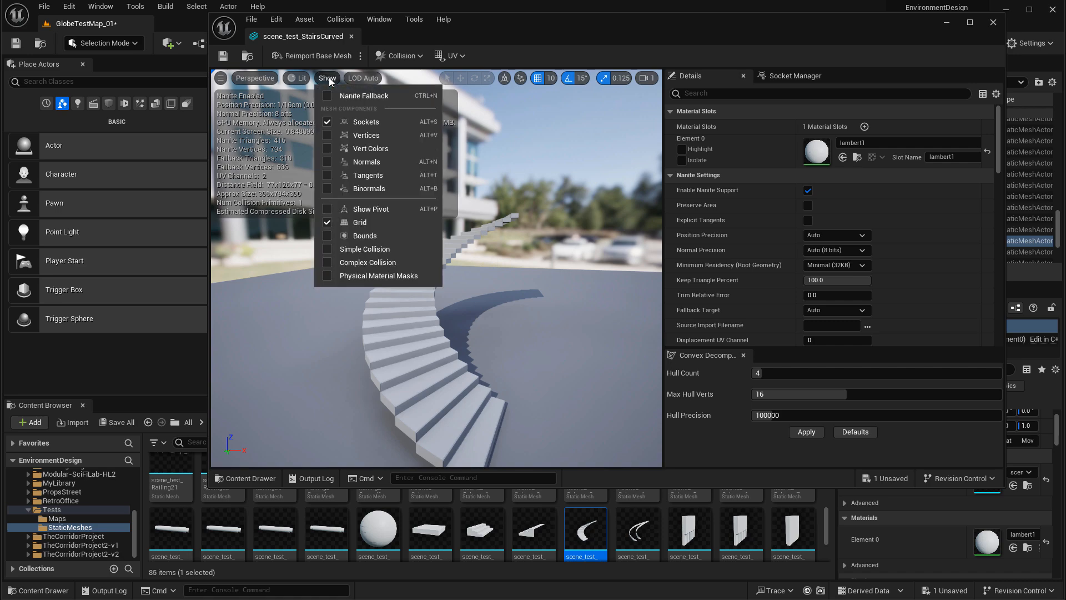
click(326, 250)
right_drag(327, 249, 524, 281)
click(525, 281)
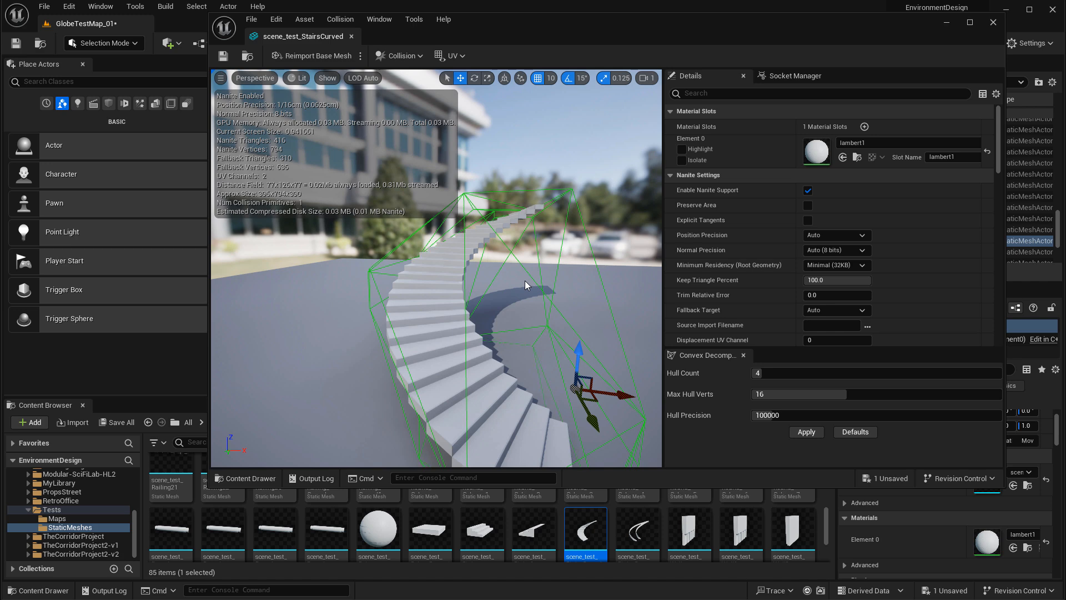
key(Delete)
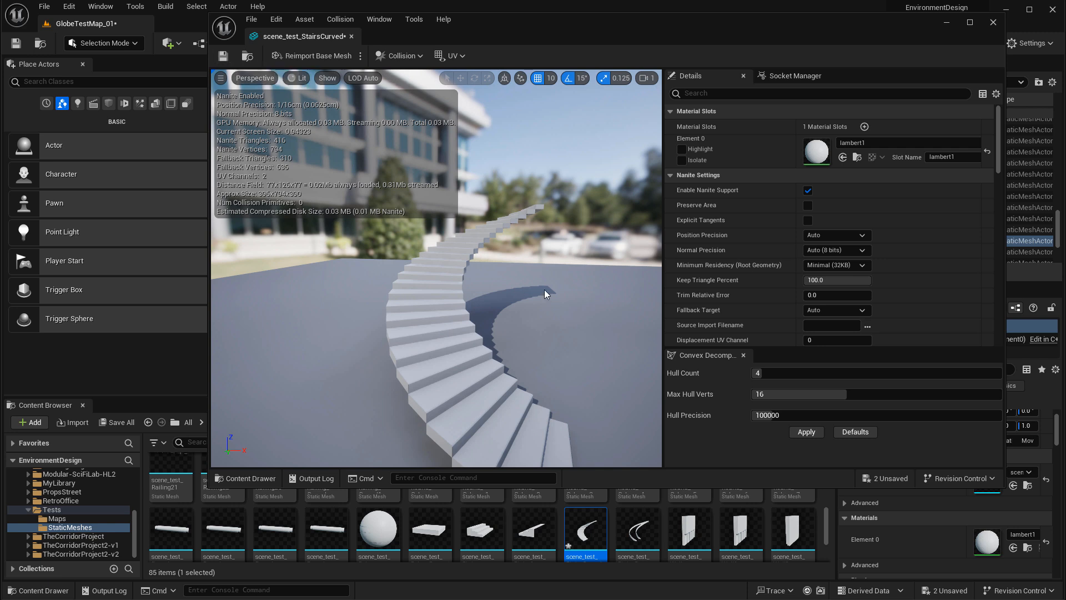
- Try a 26DOP simplified collision on the curved stairs mesh and delete it
click(400, 55)
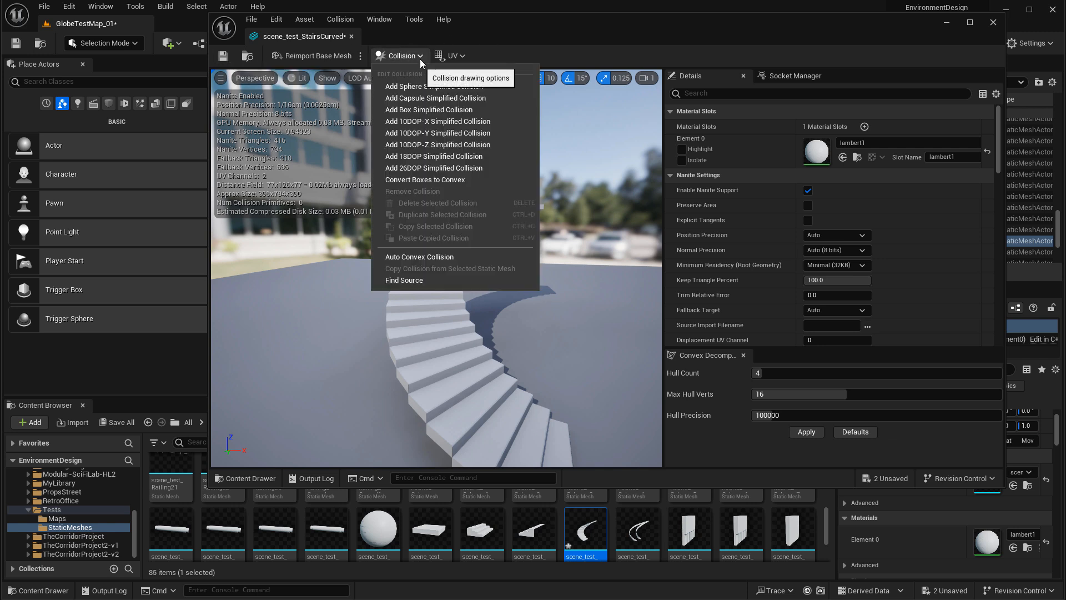
click(441, 168)
drag(441, 168, 388, 175)
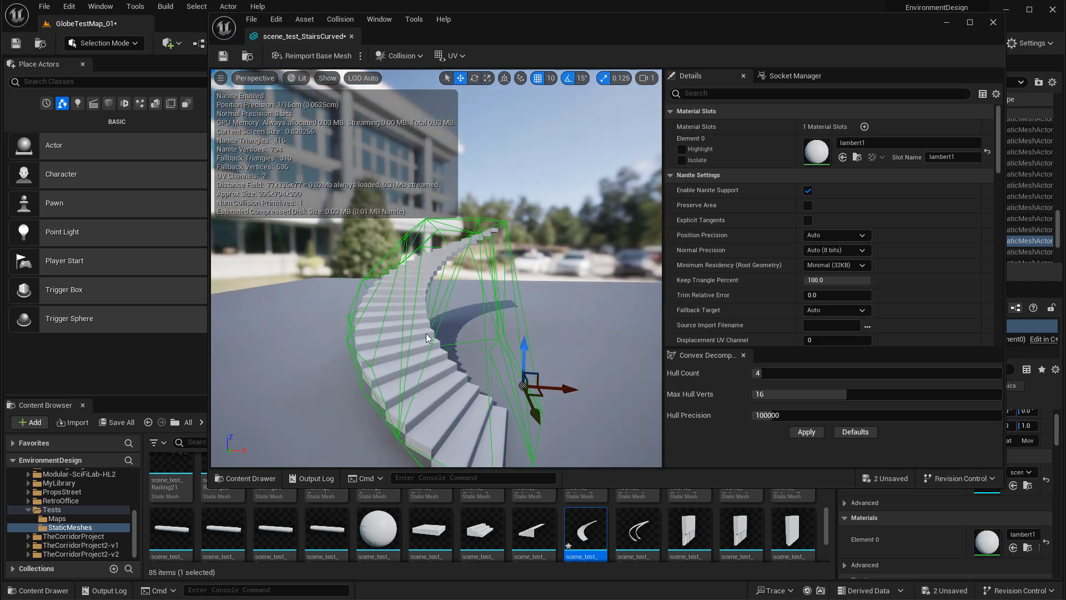
key(Delete)
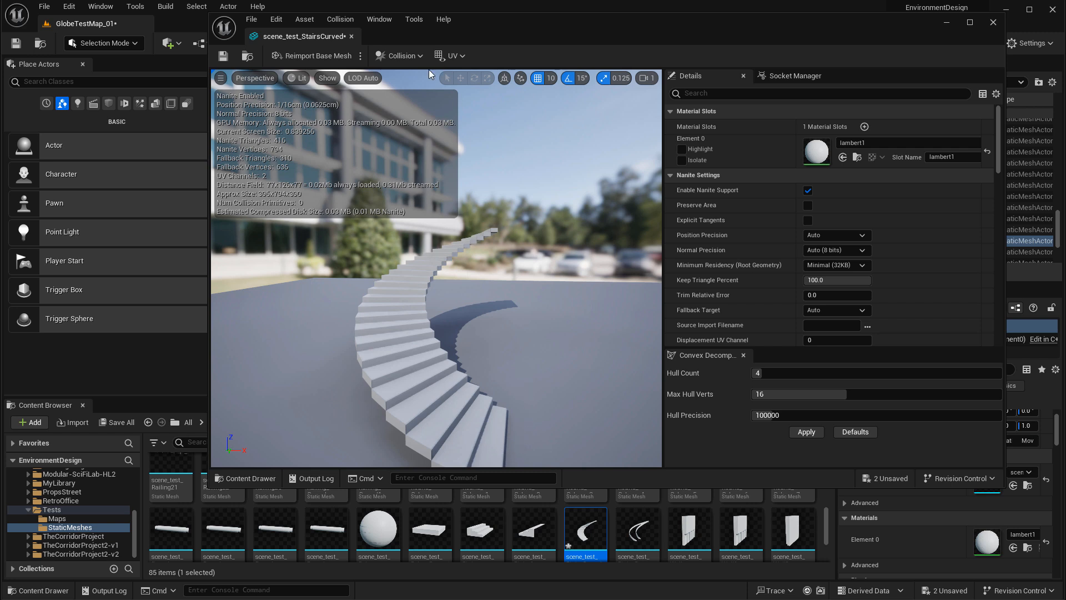
- Generate convex decomposition collision for the curved stairs with Hull Count 16, Max Hull Verts 17 and Hull Precision 270000
click(398, 56)
click(581, 218)
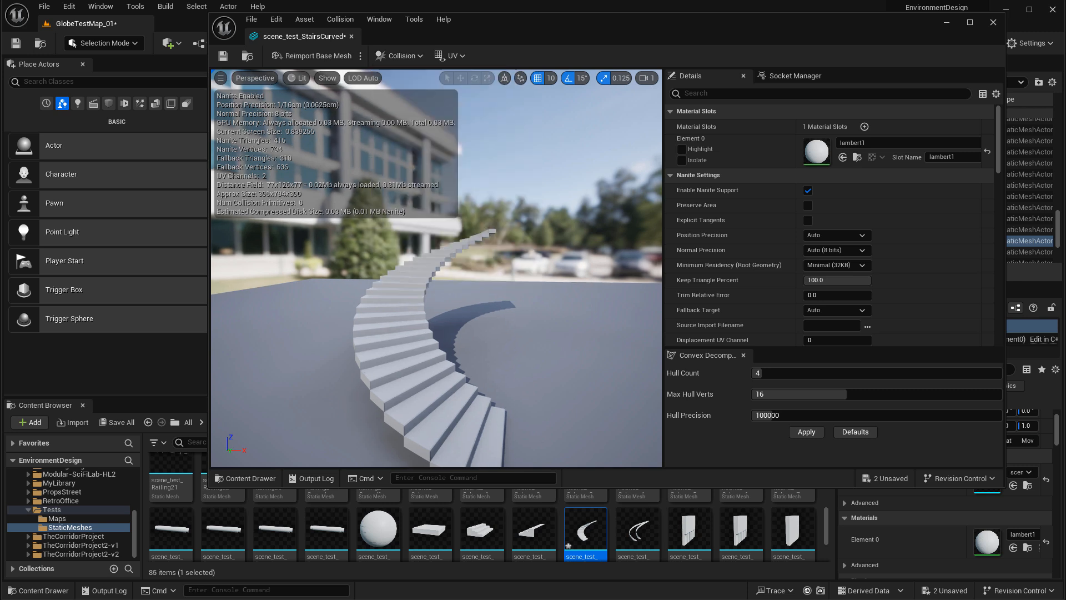
drag(436, 333, 427, 334)
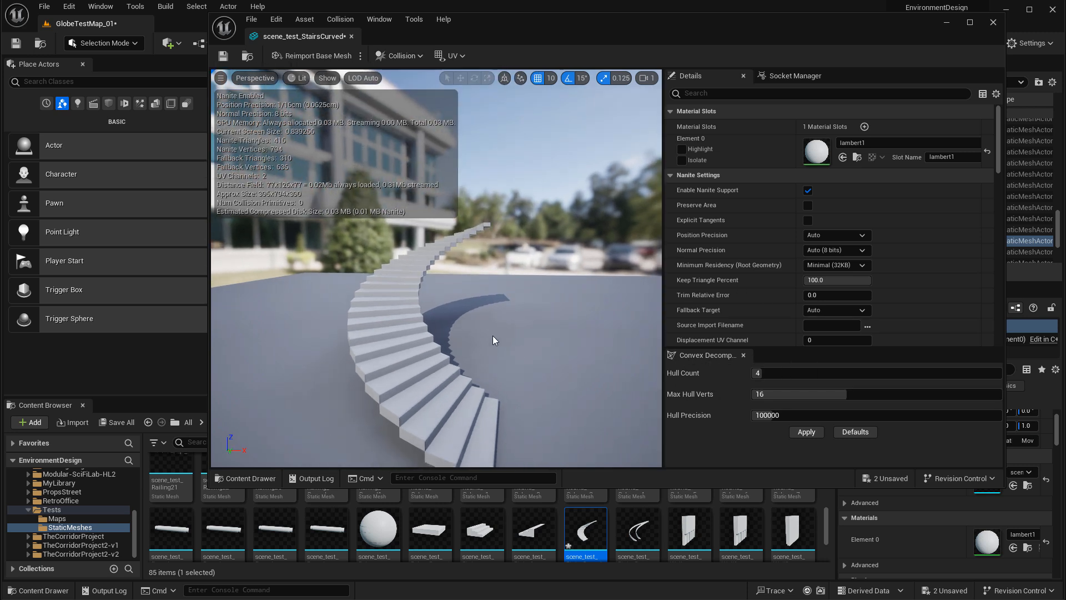
drag(492, 336, 500, 331)
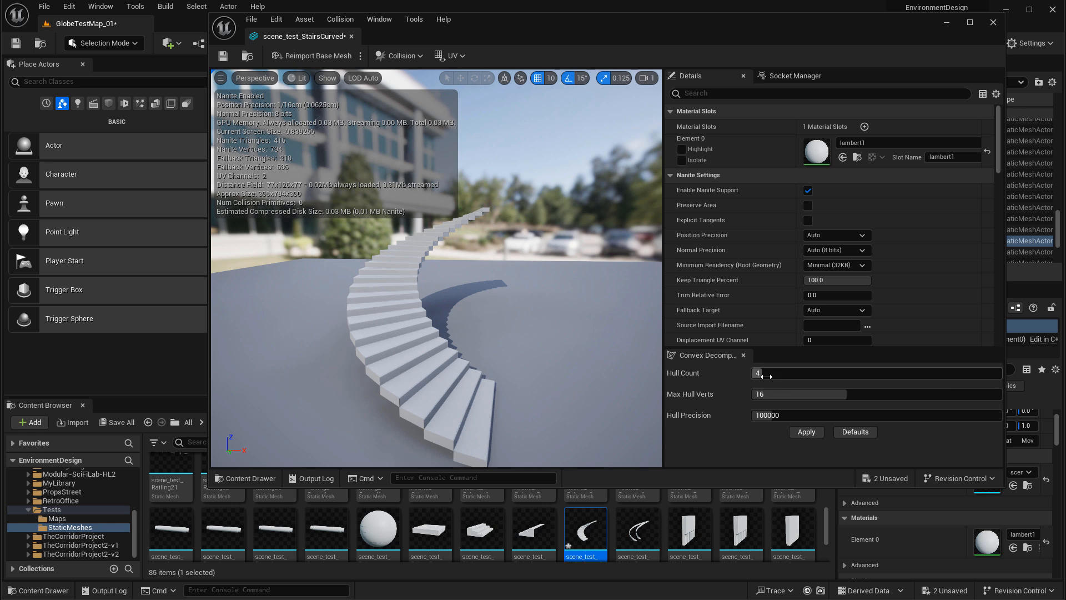
drag(761, 372, 809, 373)
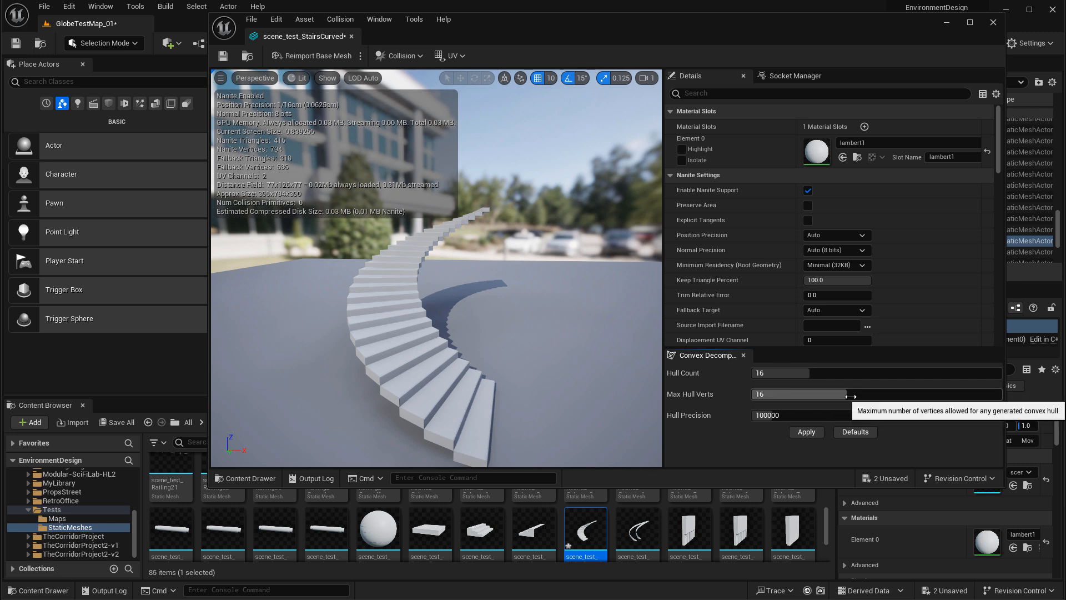
drag(849, 397, 856, 396)
drag(769, 415, 801, 438)
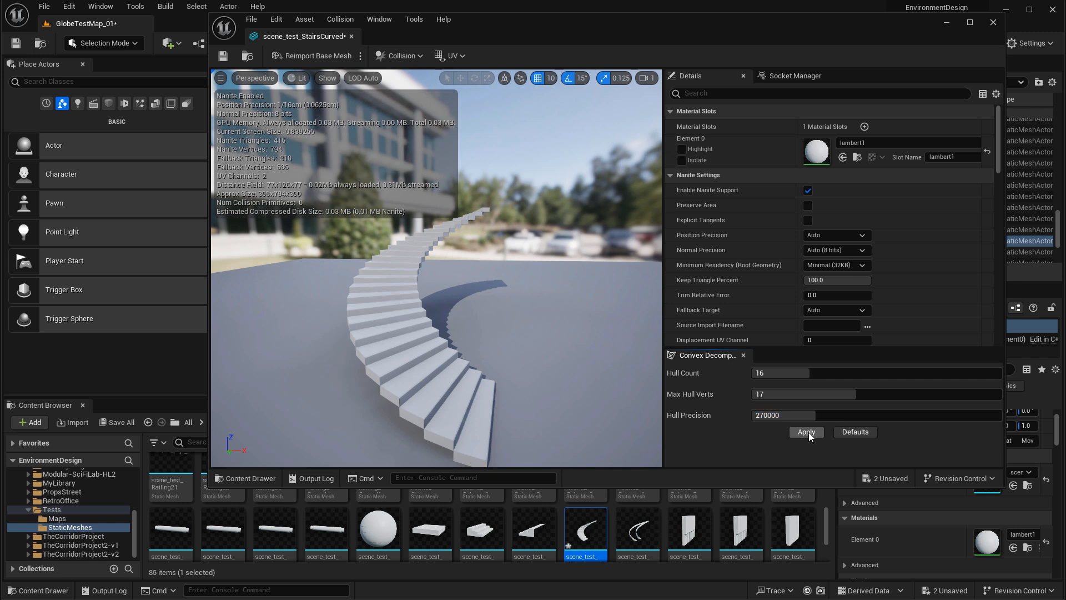
click(807, 432)
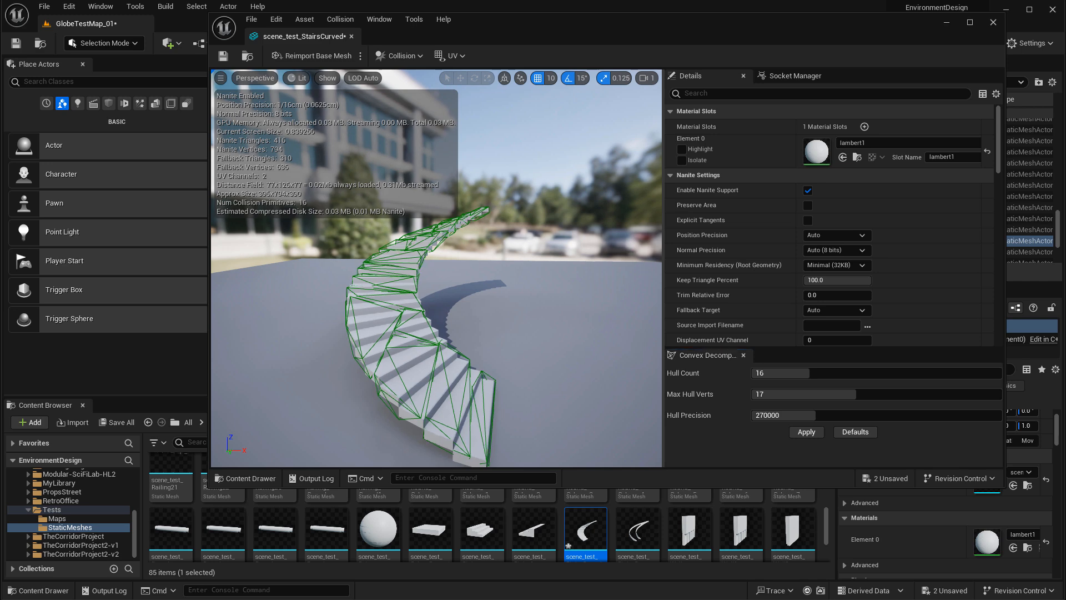
- Check the convex hulls around the steps, save and close the curved stairs mesh, and frame the central platform in the level
drag(544, 322, 611, 328)
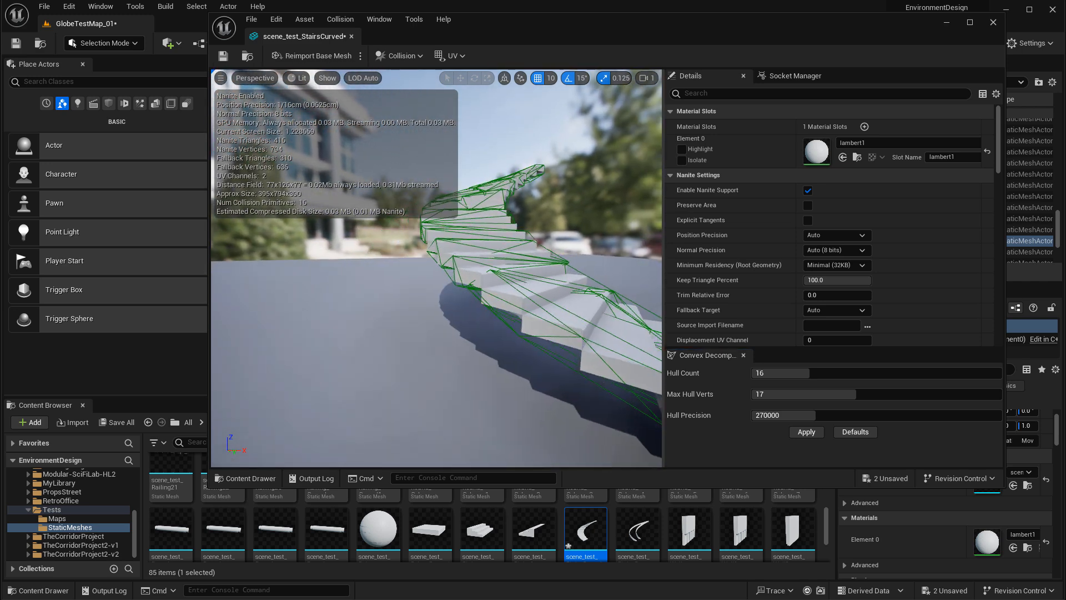
mouse_move(439, 307)
mouse_down()
mouse_move(423, 337)
mouse_move(439, 308)
mouse_up()
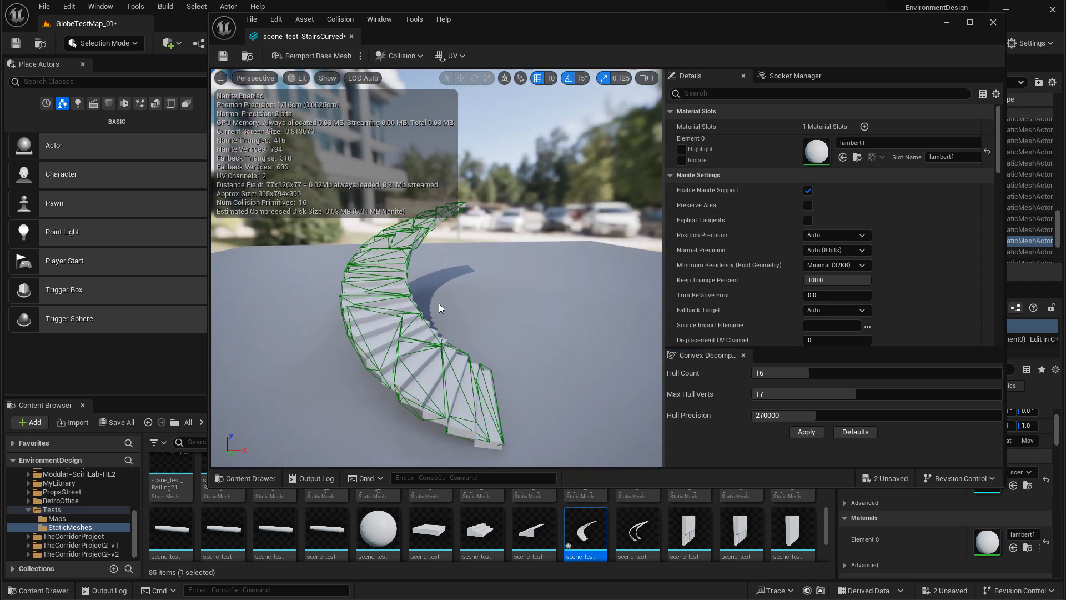
click(222, 56)
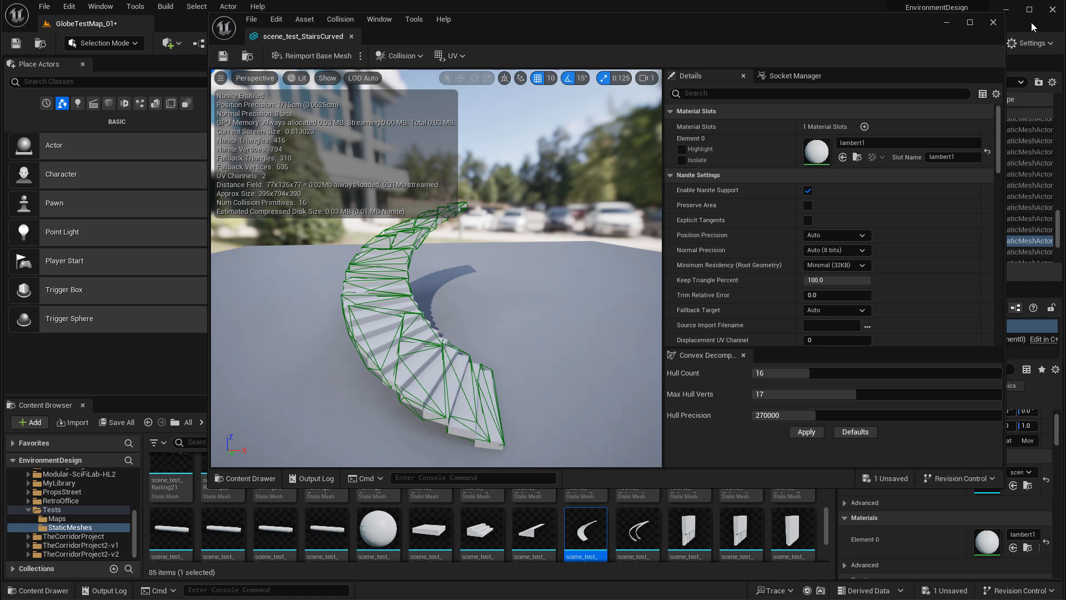
click(994, 22)
click(681, 299)
key(f)
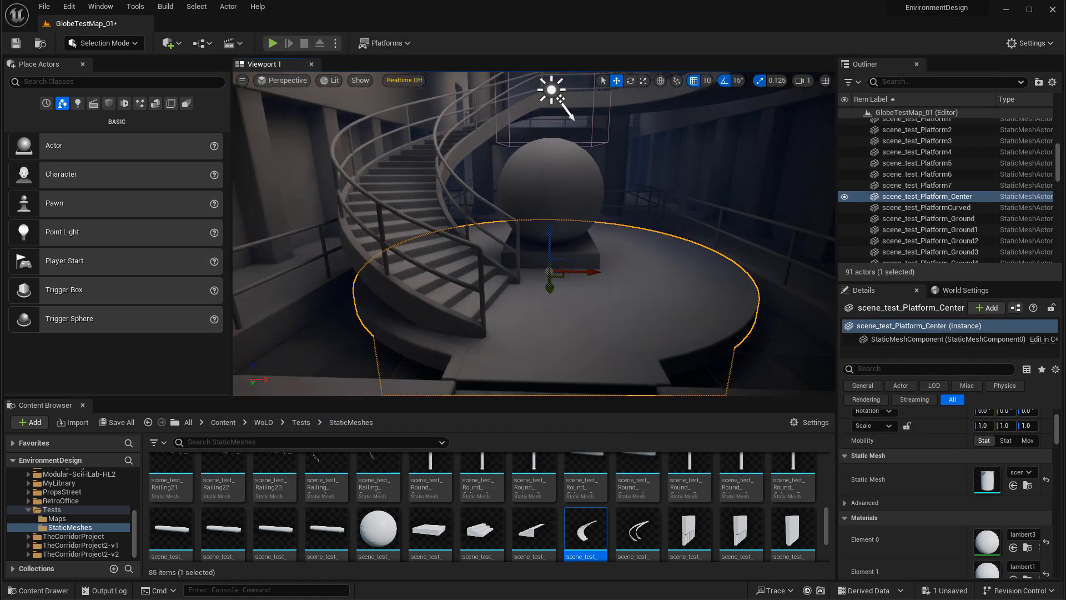
right_click(451, 306)
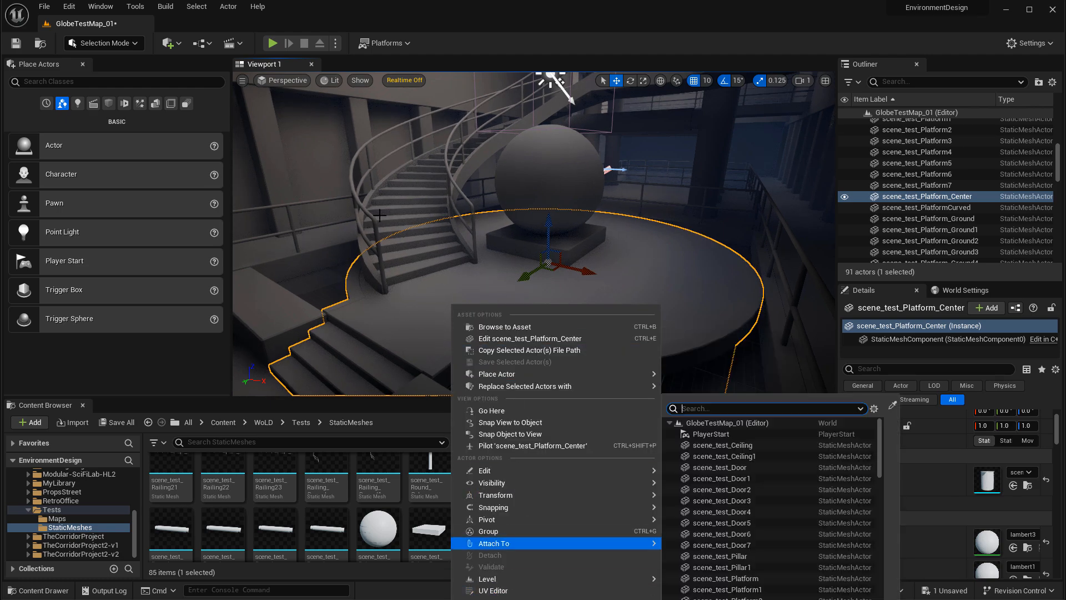
key(Escape)
click(411, 120)
key(f)
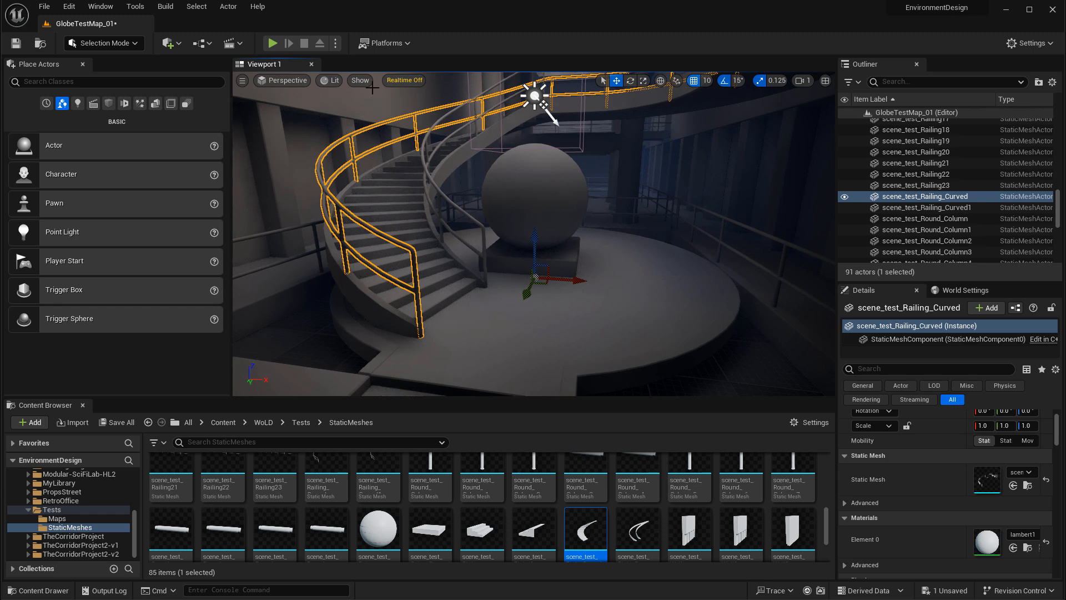
- Open the scene_test_StairsCurved mesh and show its simple collision to examine the hulls around the steps
click(475, 277)
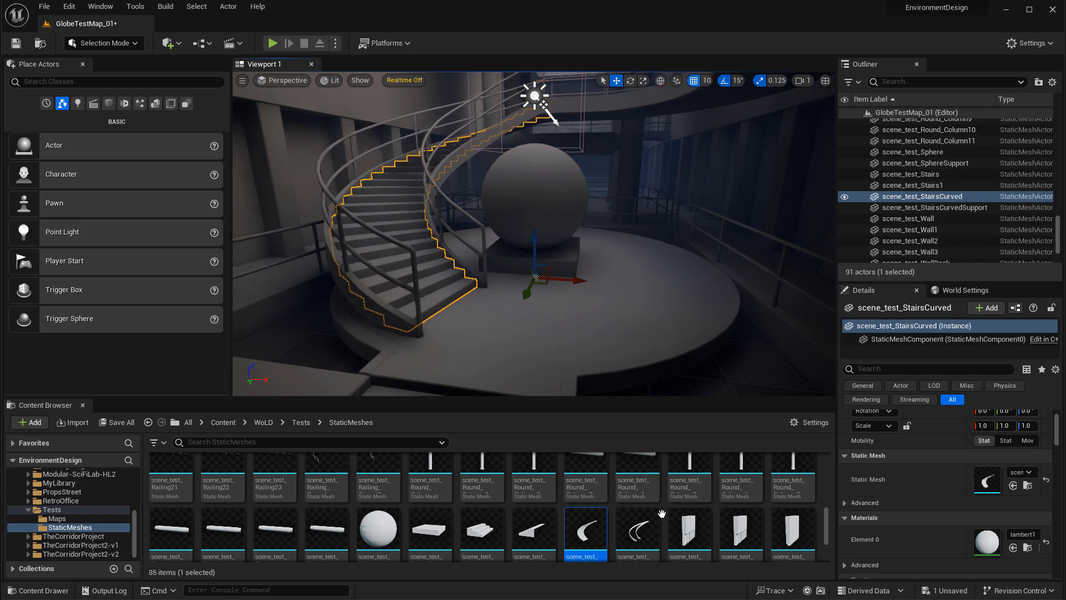
double_click(588, 514)
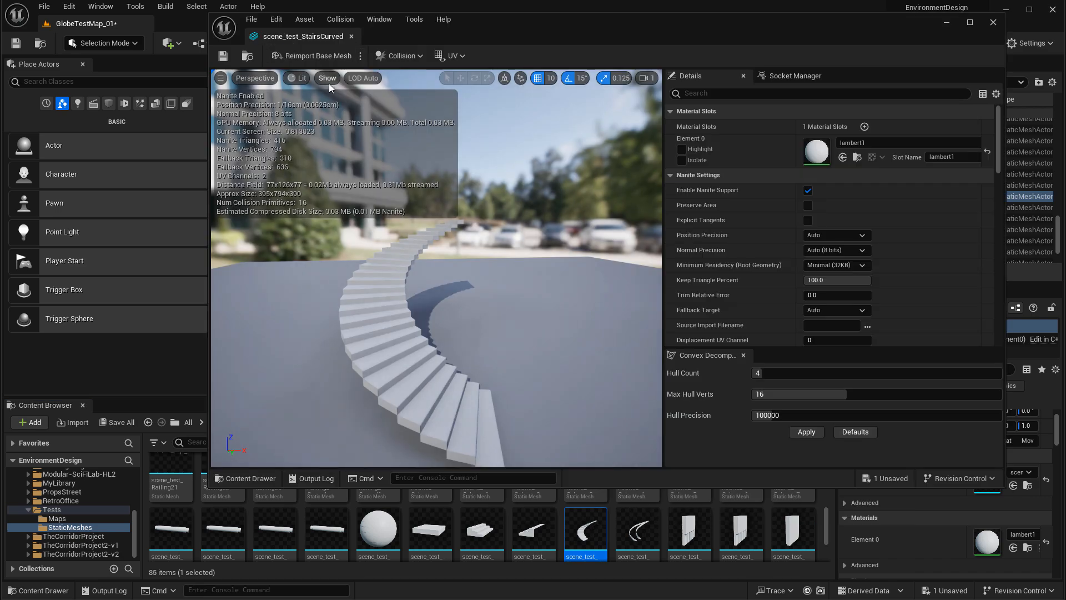
click(327, 78)
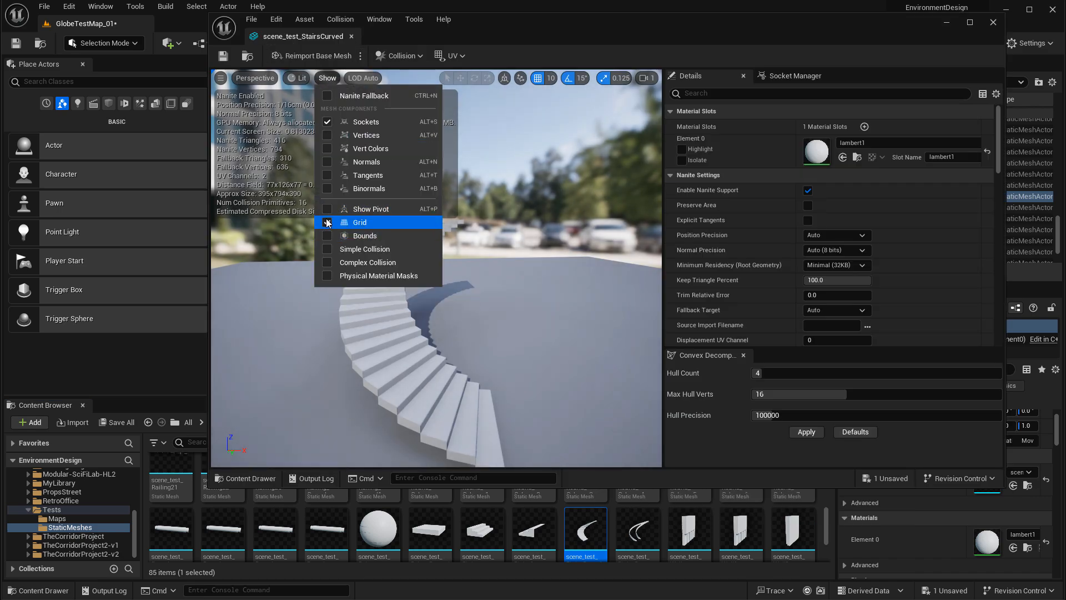
click(344, 249)
key(Escape)
mouse_move(436, 277)
right_down()
mouse_move(462, 266)
mouse_move(411, 261)
mouse_move(448, 264)
mouse_move(422, 267)
mouse_move(433, 266)
right_up()
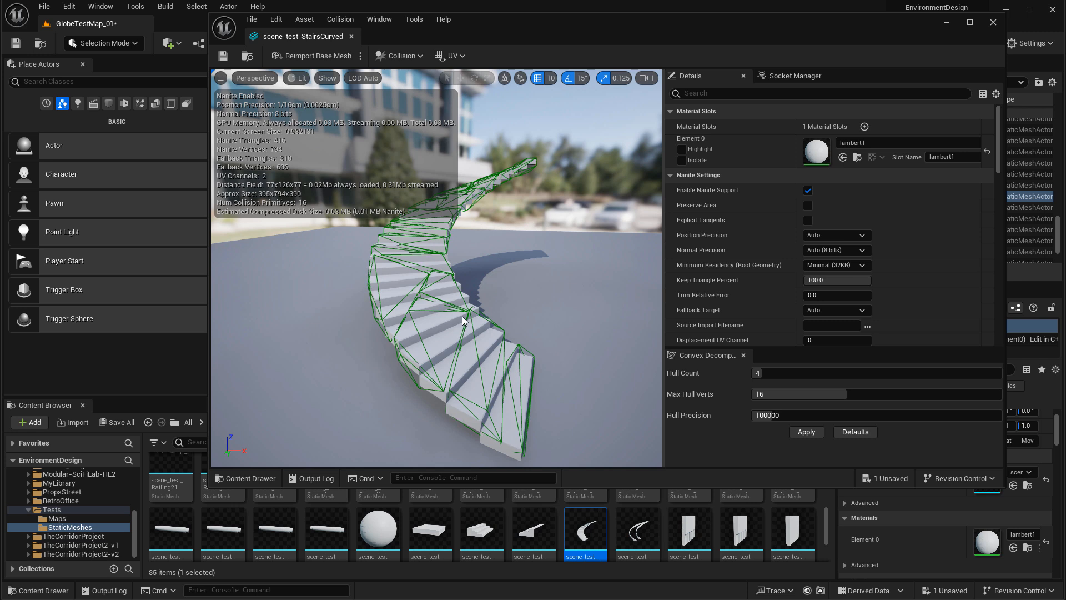
- Try deleting one convex hull and removing all collision from the curved stairs, undoing each attempt, and close the mesh
click(422, 293)
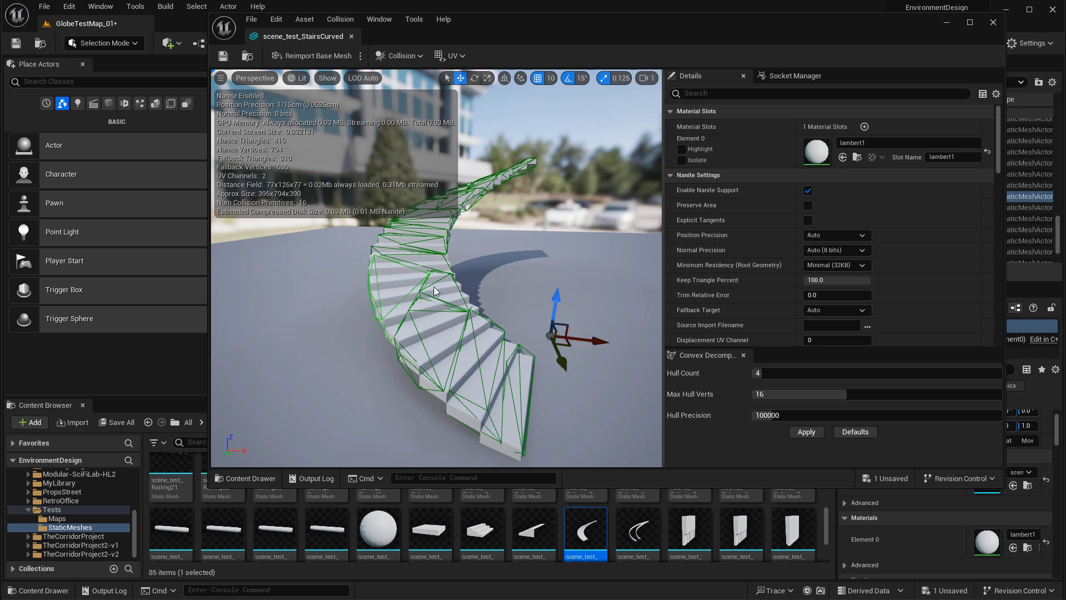
key(Delete)
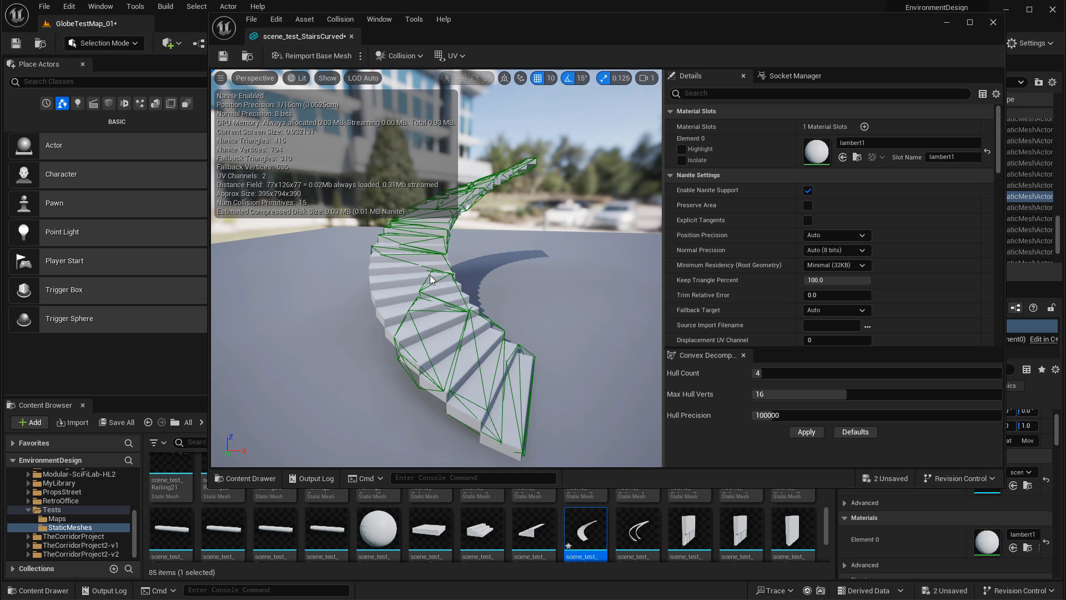
key(ctrl+z)
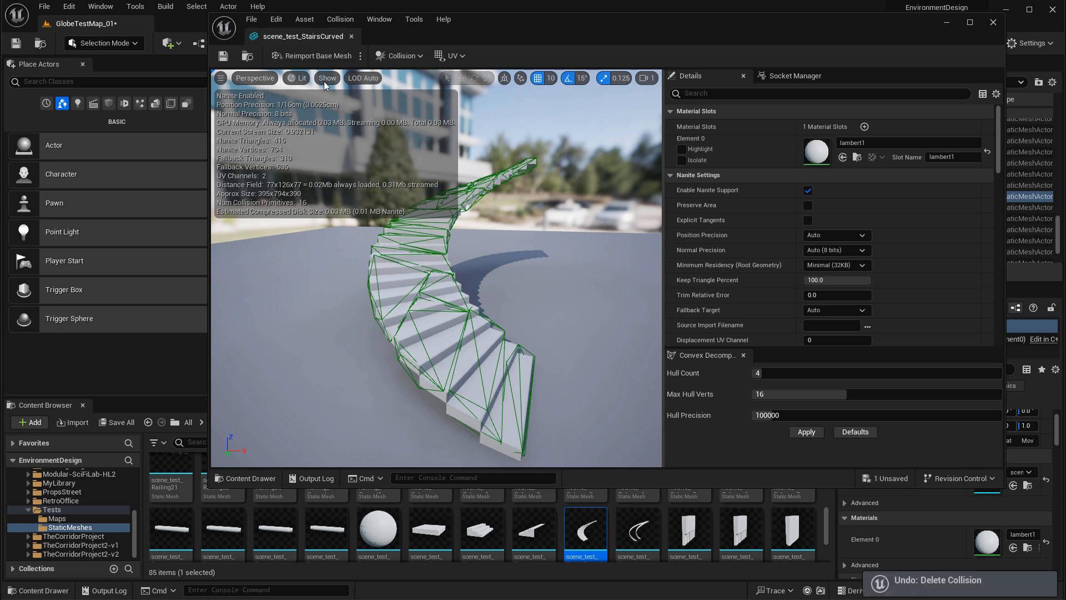
click(398, 56)
click(420, 192)
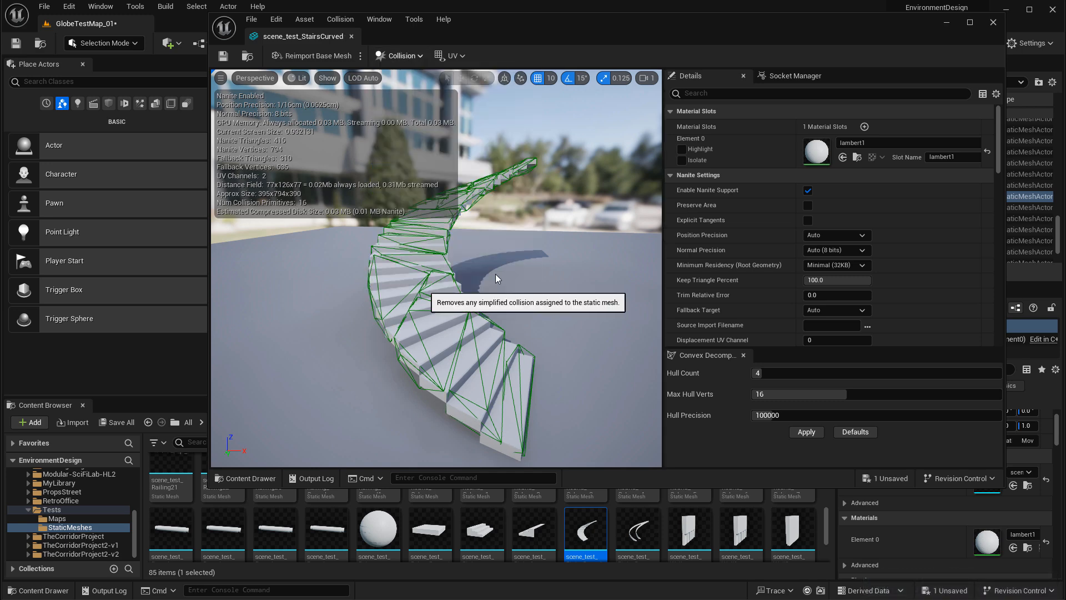
key(ctrl+z)
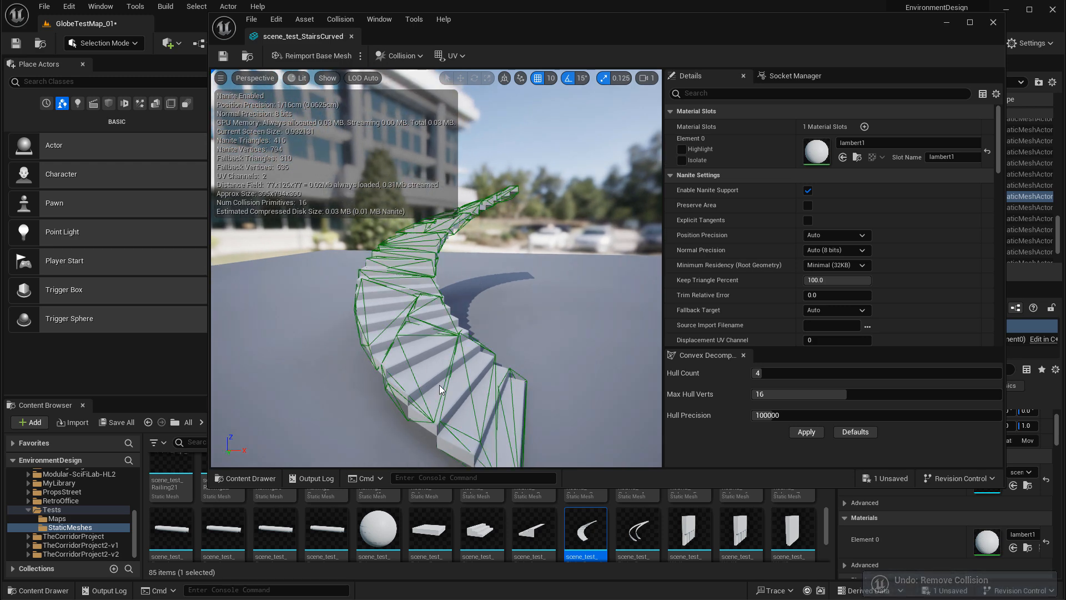
click(352, 35)
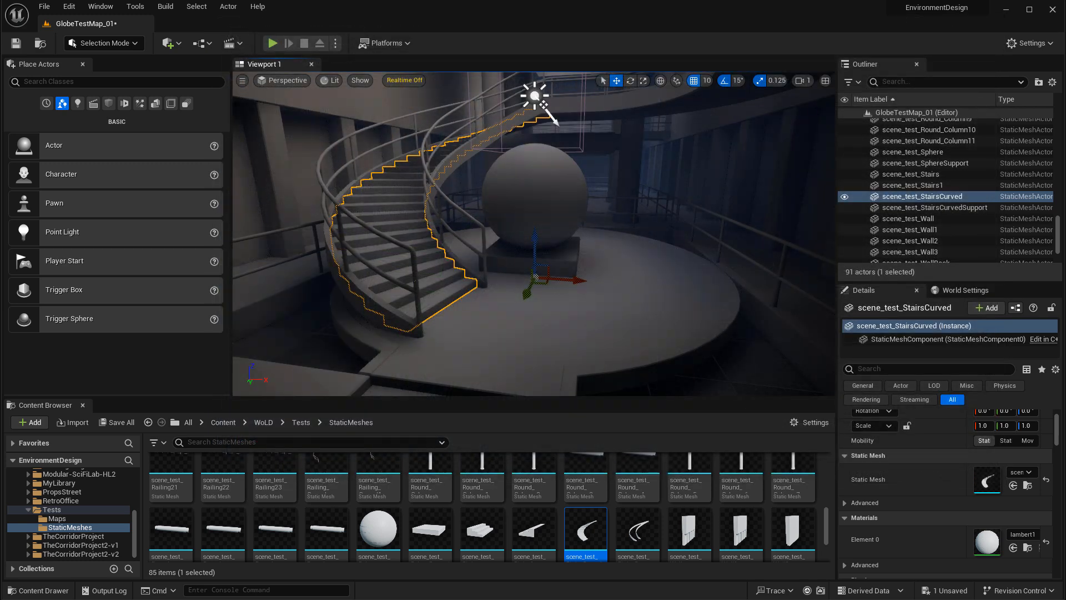
- Open the mesh of the curved stairs' outer railing, scene_test_Railing_Curved, and show its simple collision
mouse_move(494, 290)
right_down()
mouse_move(538, 290)
mouse_move(494, 291)
right_up()
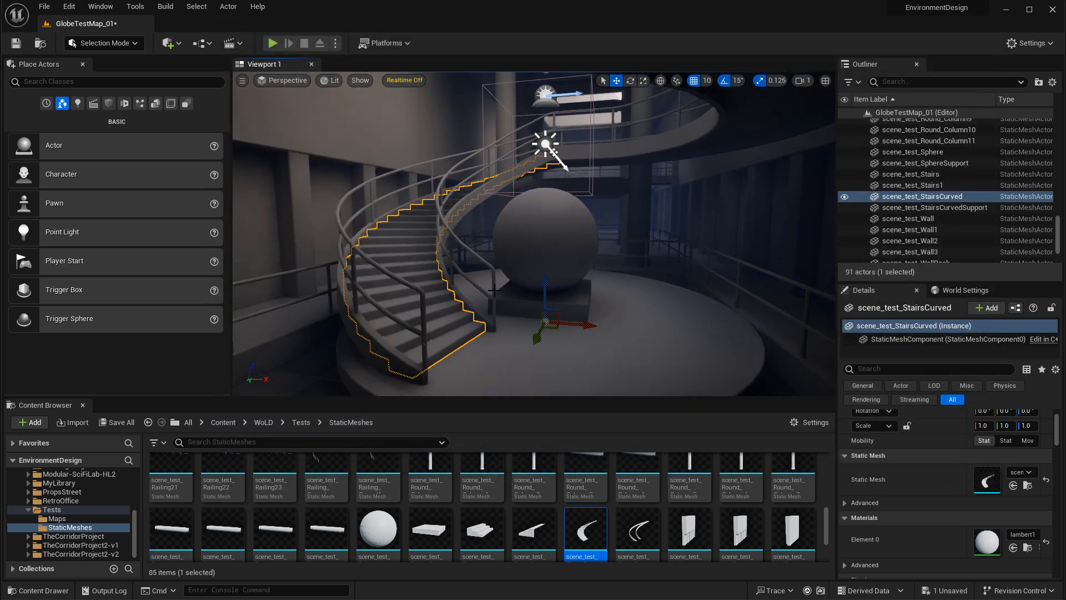
click(421, 291)
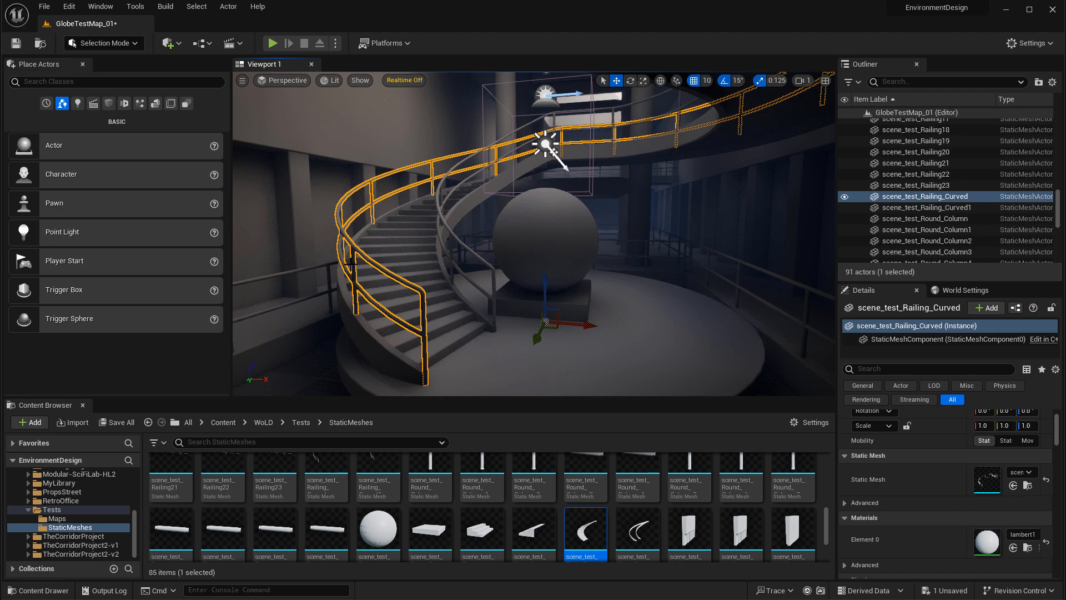
scroll(332, 525, up, 1)
mouse_move(332, 525)
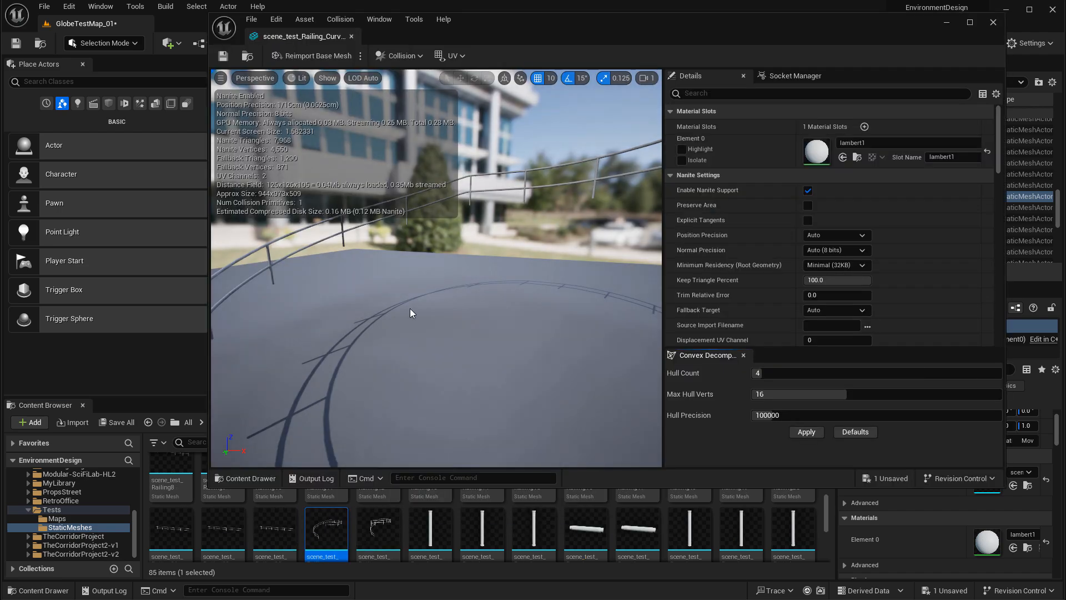
right_drag(409, 308, 355, 147)
click(321, 83)
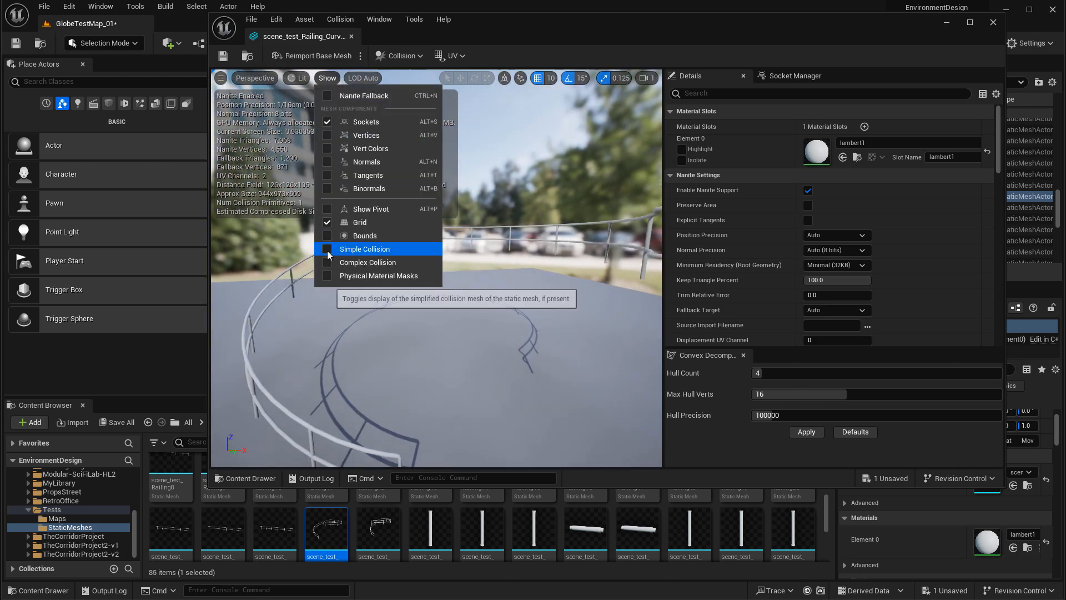
click(333, 245)
- Delete the simple collision hull that encloses the outer curved railing mesh
right_drag(484, 332, 605, 293)
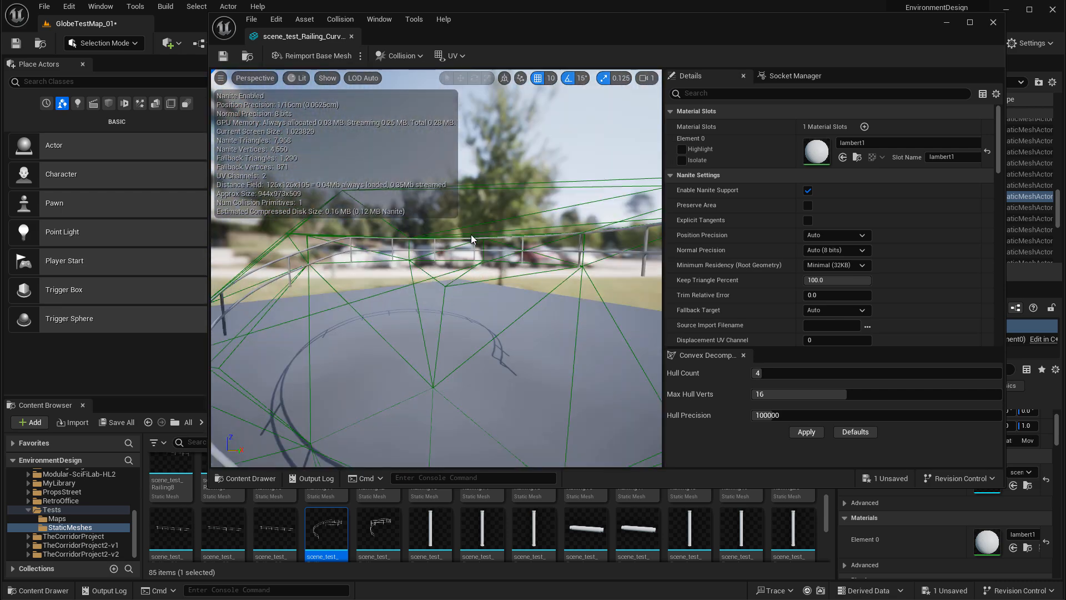
click(488, 277)
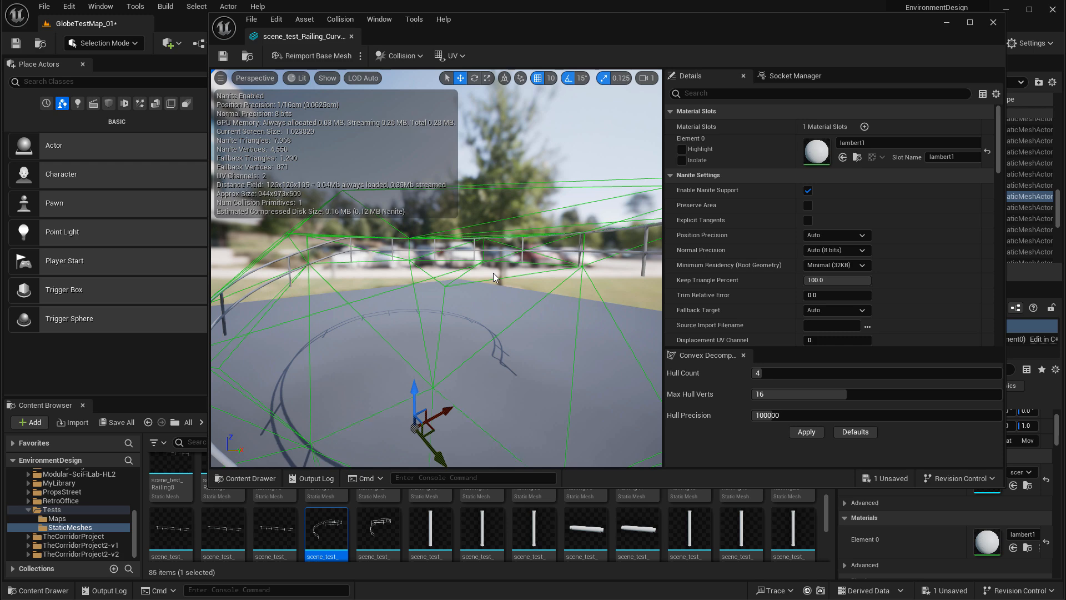
key(Delete)
right_drag(471, 276, 499, 278)
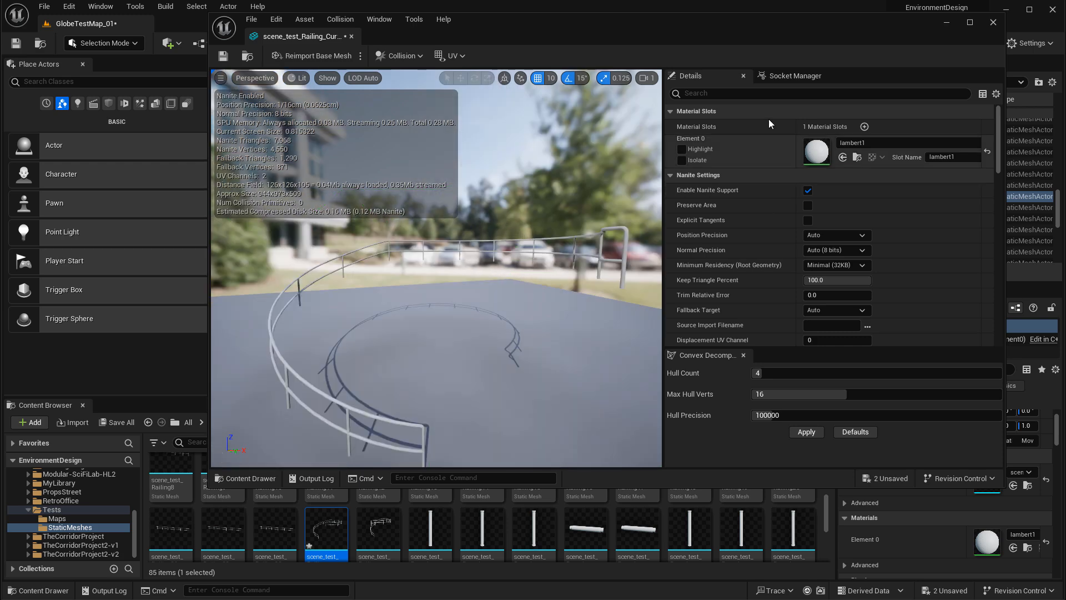
- Set the outer curved railing's Collision Complexity to Use Complex Collision As Simple, and save and close the mesh
scroll(800, 316, down, 7)
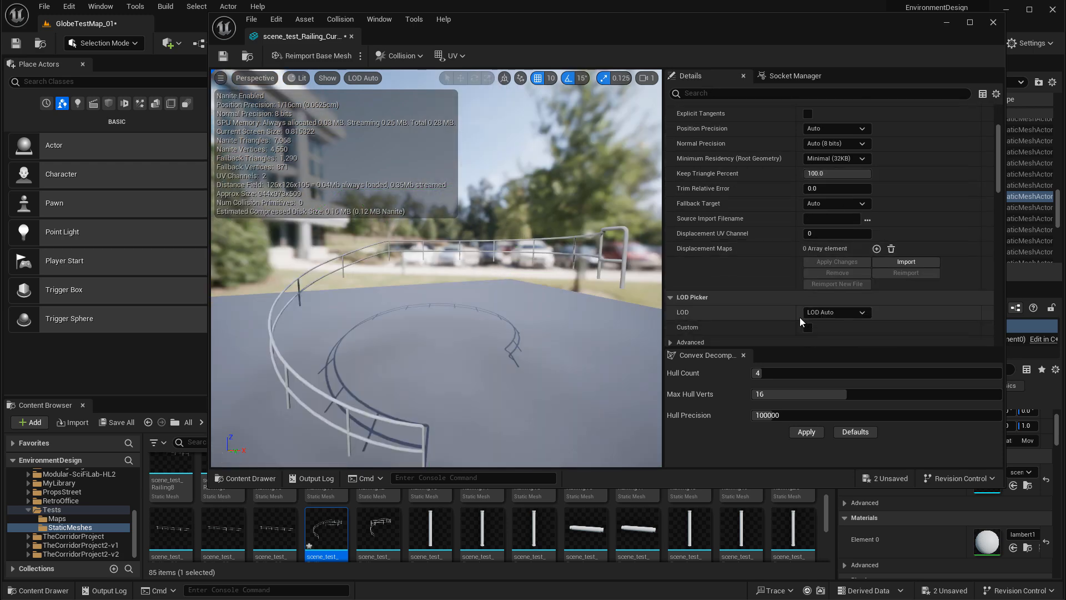
scroll(800, 315, down, 10)
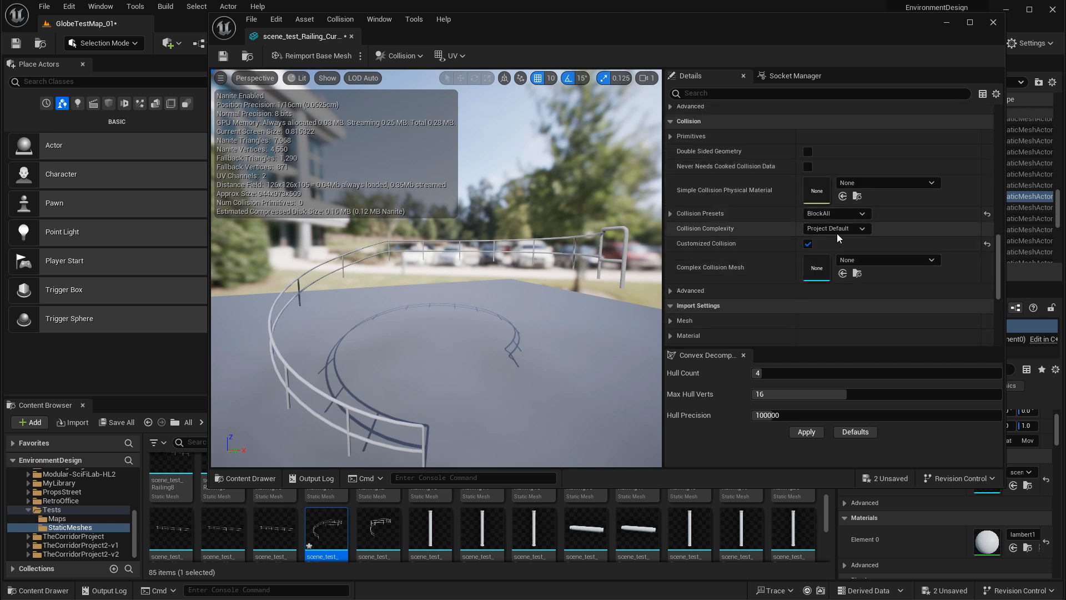
click(834, 229)
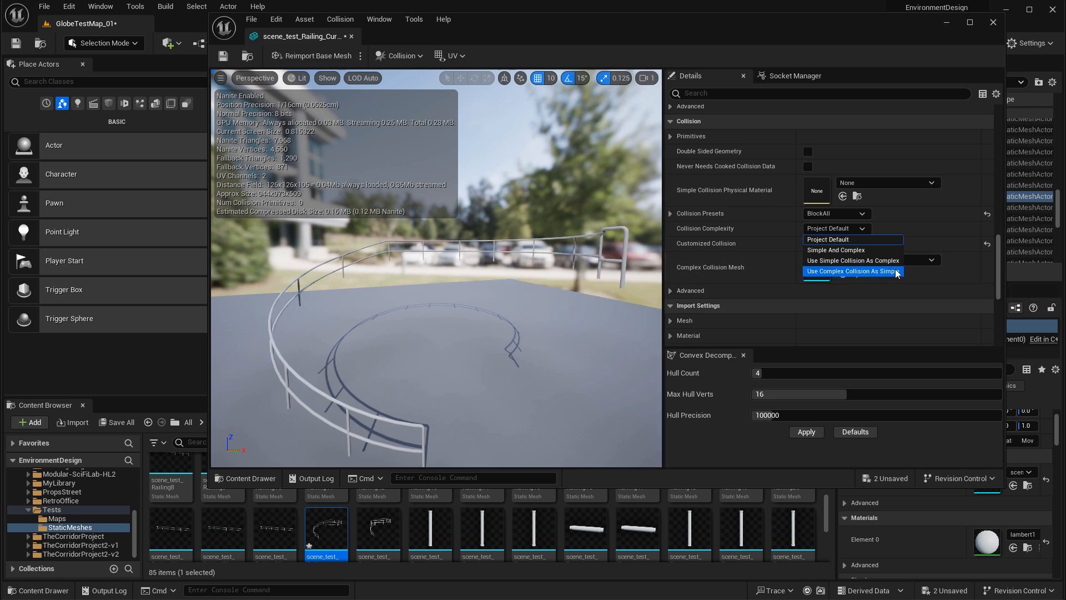
click(892, 274)
mouse_move(477, 289)
right_down()
mouse_move(450, 283)
mouse_move(466, 294)
mouse_move(452, 294)
mouse_move(472, 295)
right_up()
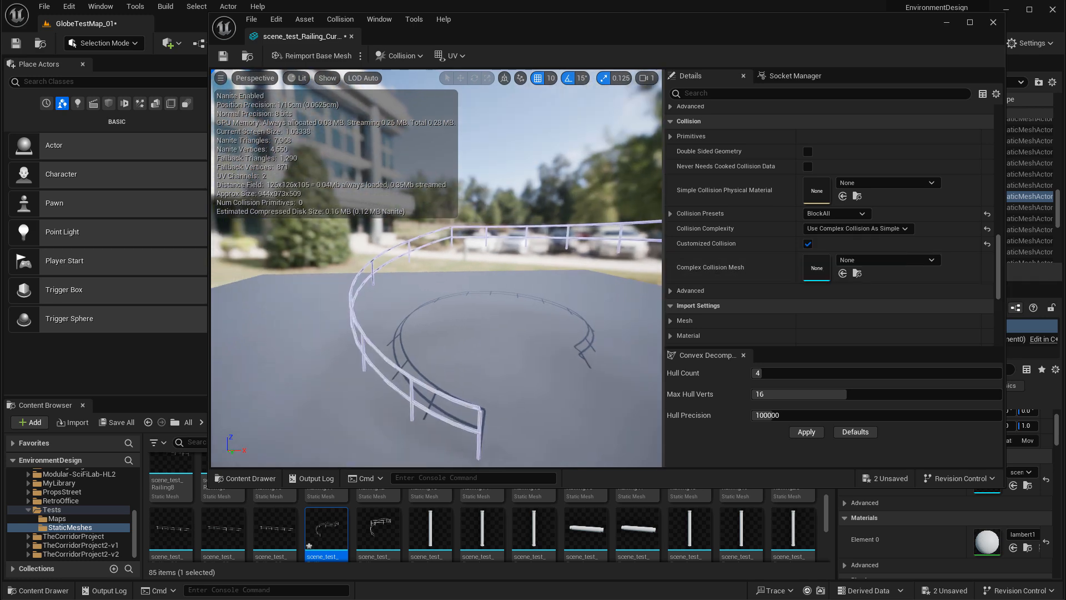
click(225, 57)
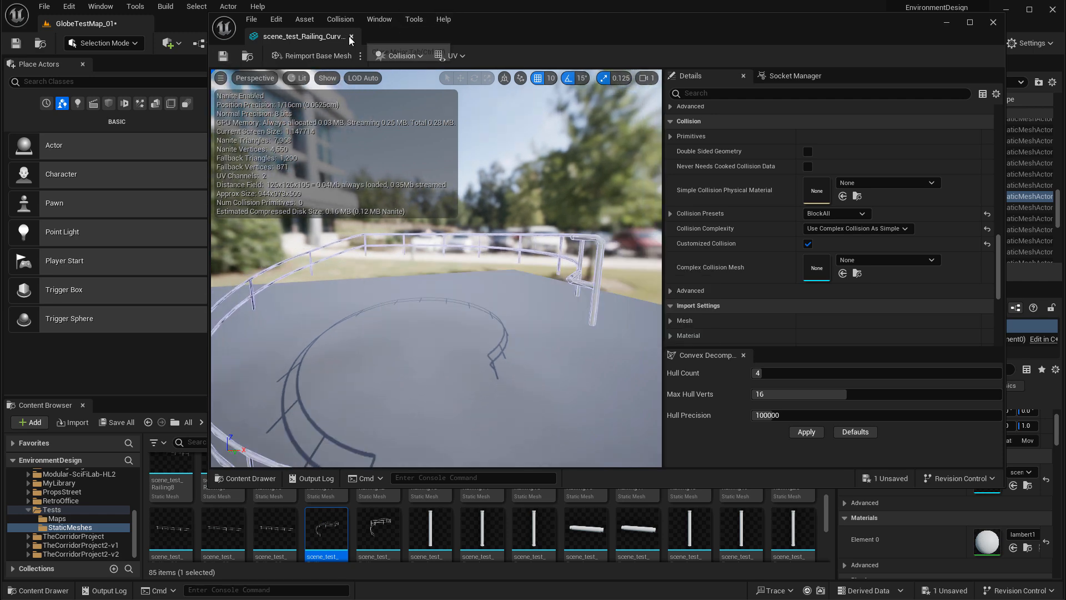
click(351, 36)
- Set Collision Complexity to Use Complex Collision As Simple on the inner railing mesh scene_test_Railing_Curved1, and save and close it
click(463, 246)
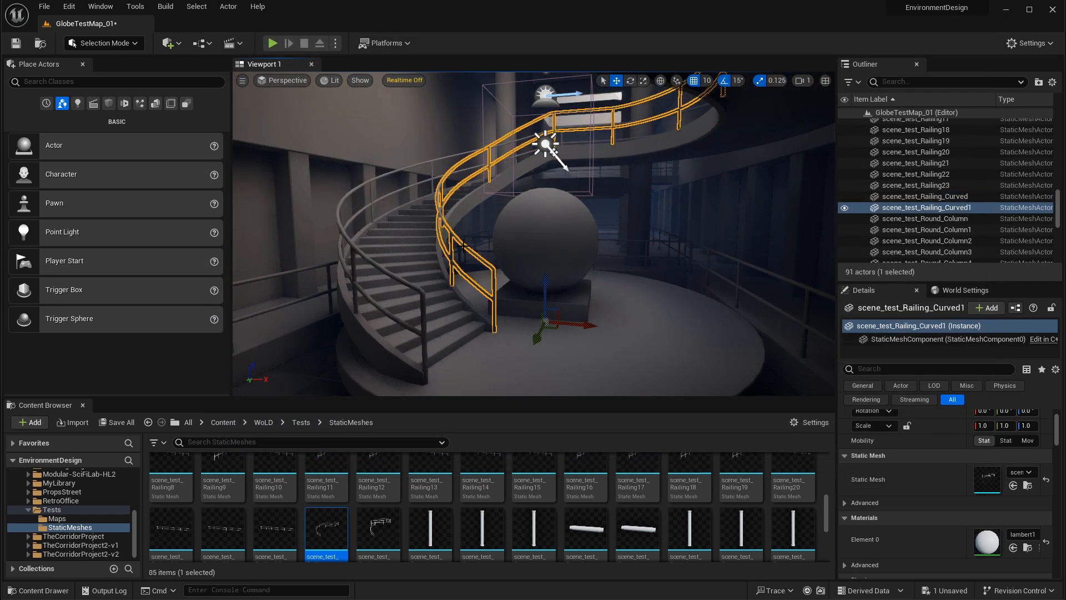
click(378, 527)
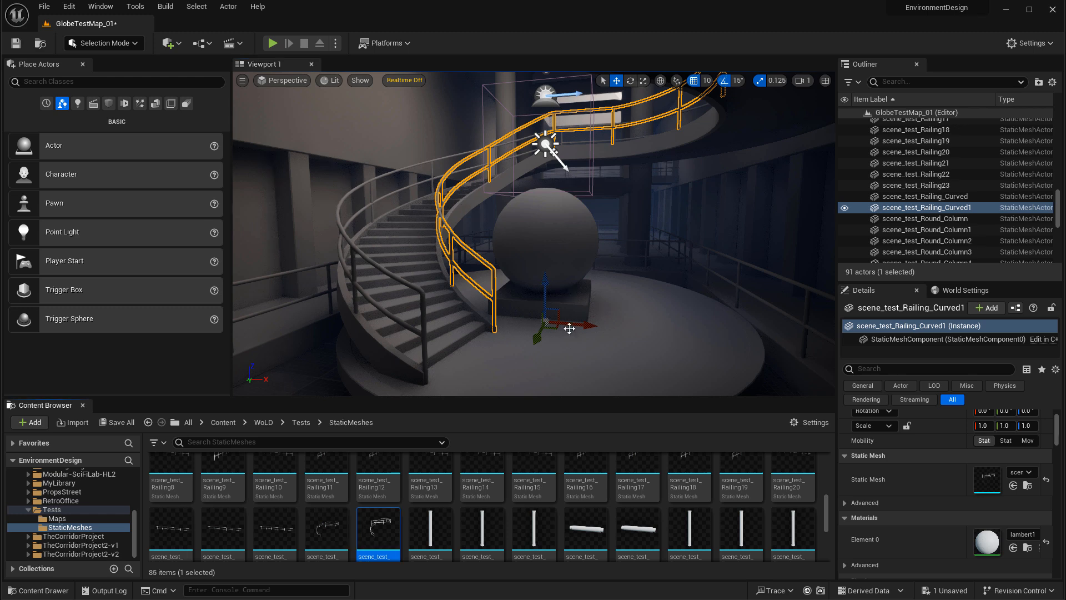
scroll(828, 291, down, 5)
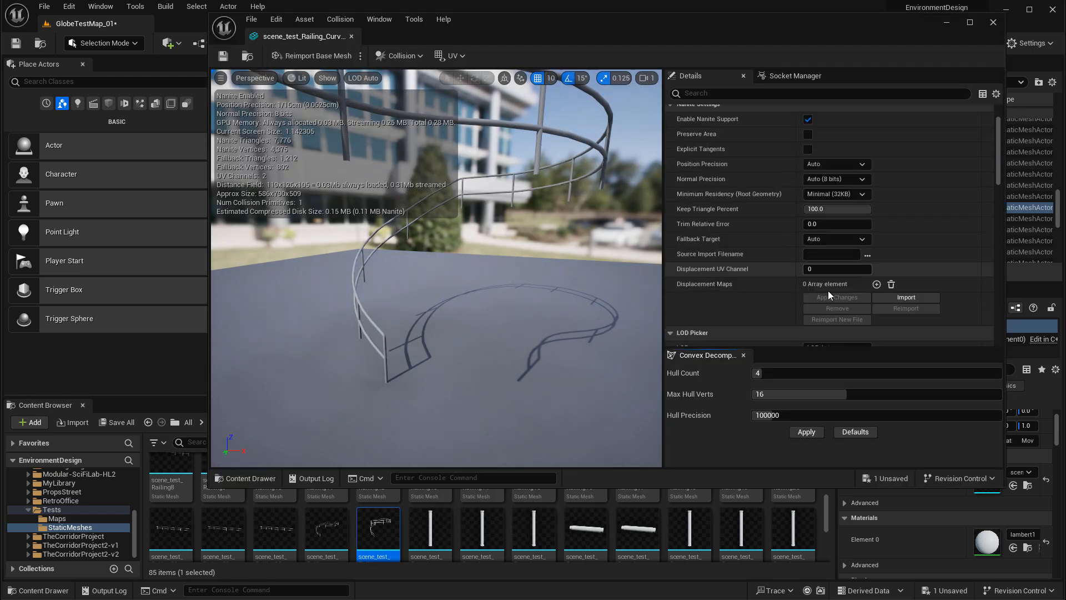
scroll(830, 222, down, 6)
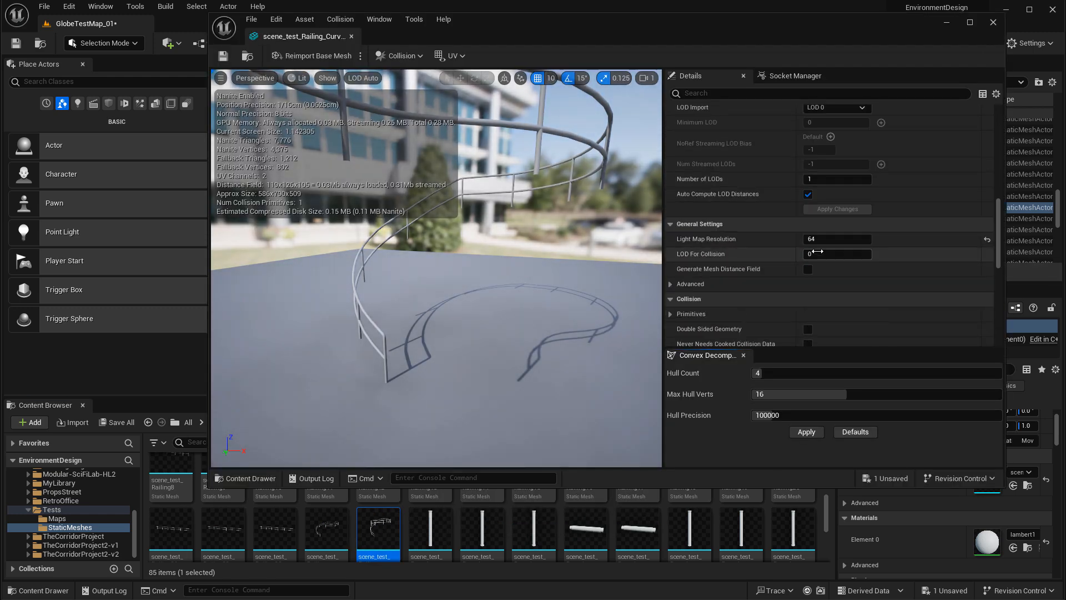
click(835, 228)
click(869, 272)
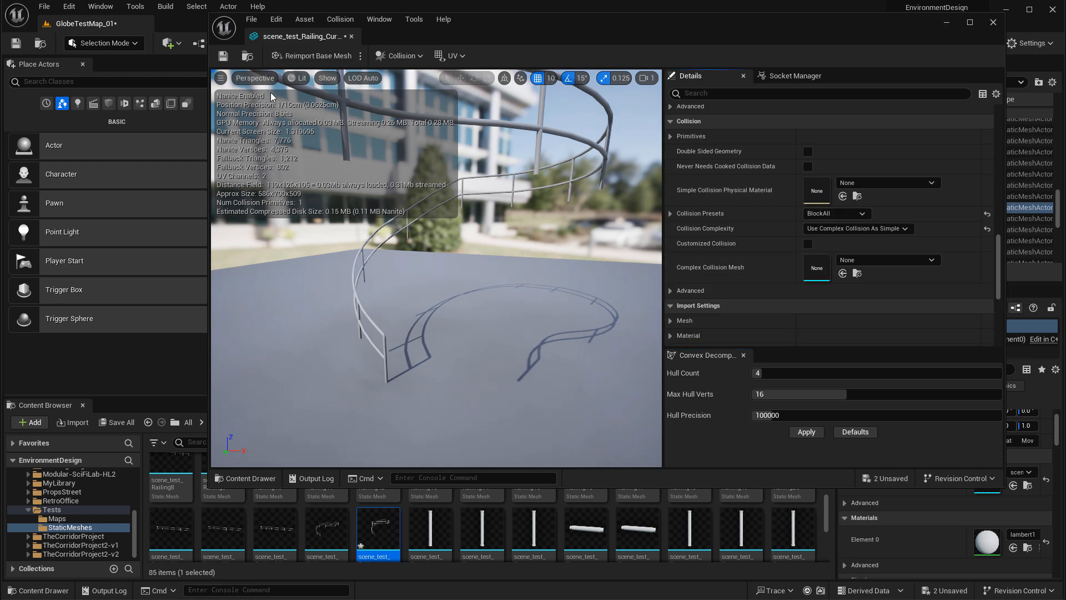
click(223, 56)
click(351, 37)
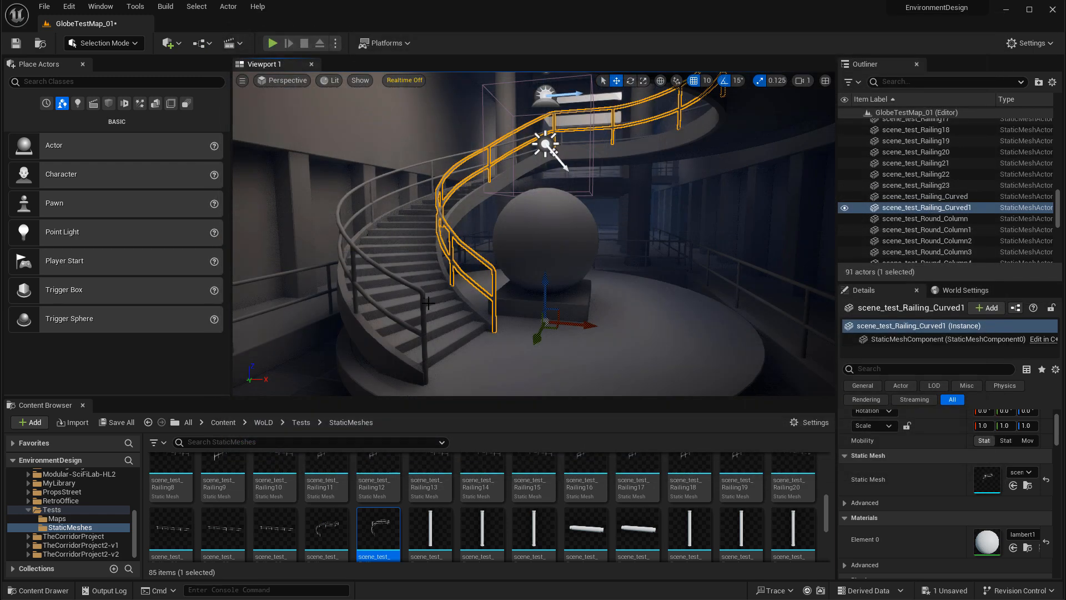
- Set Collision Complexity to Use Complex Collision As Simple on the scene_test_StairsCurvedSupport mesh and close it
click(349, 297)
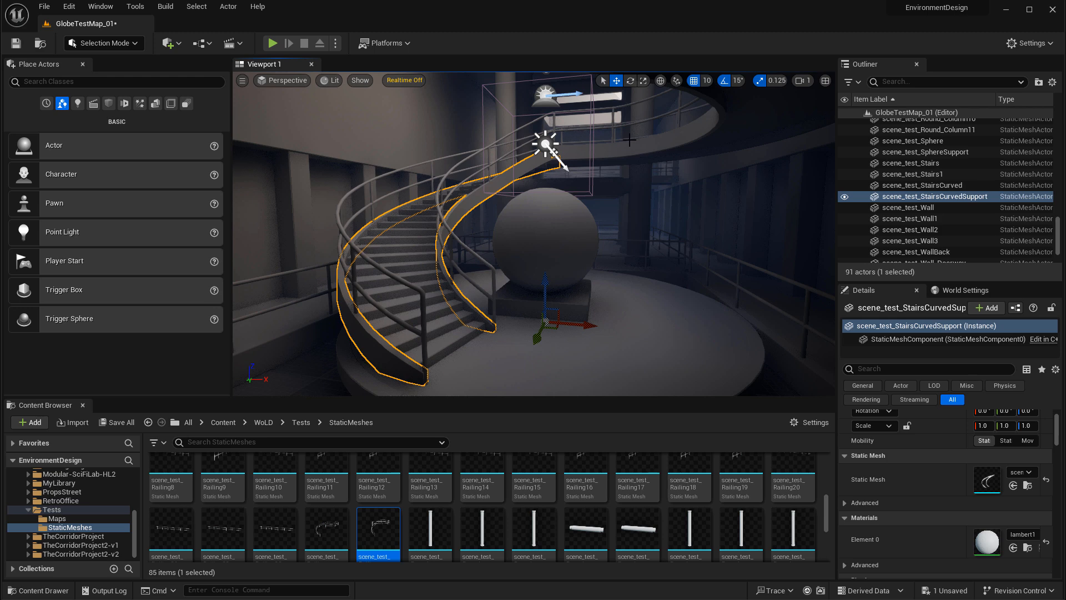
ctrl+click(722, 106)
click(403, 270)
key(ctrl+b)
double_click(638, 530)
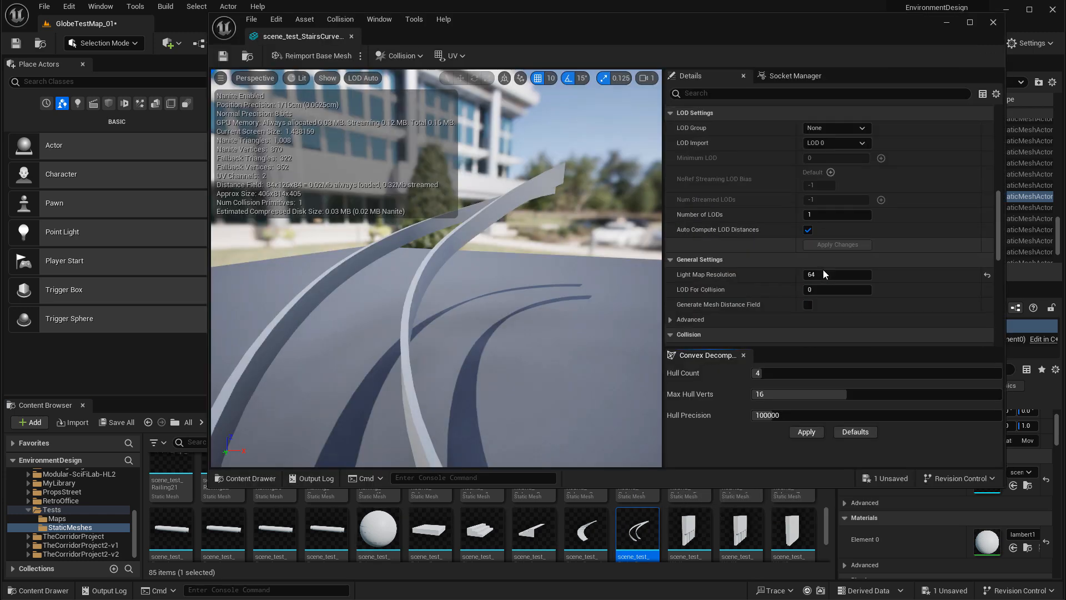
scroll(823, 269, down, 4)
click(836, 299)
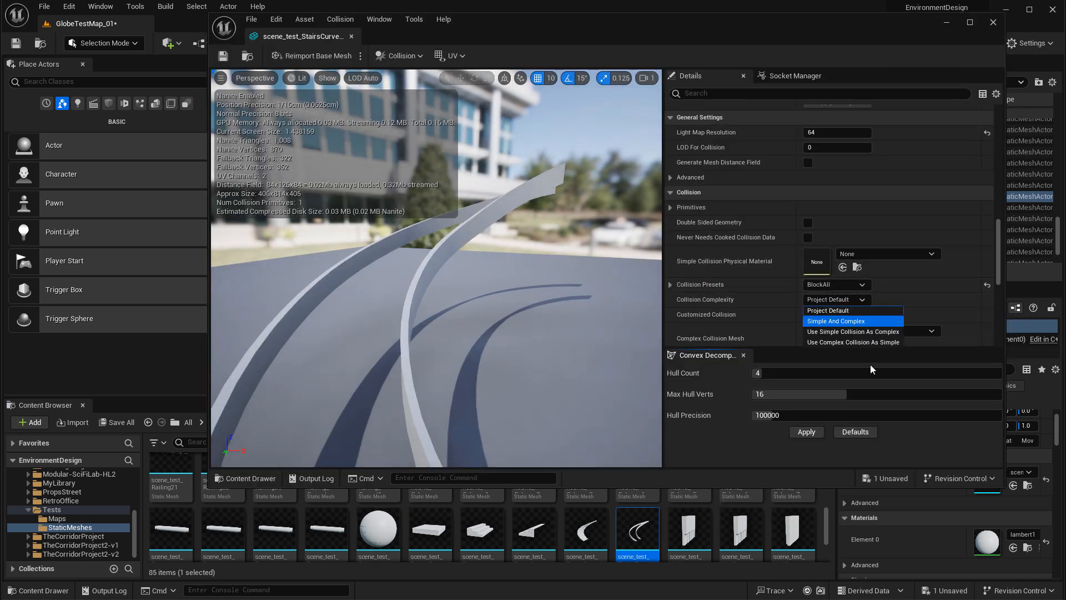
click(852, 342)
click(351, 37)
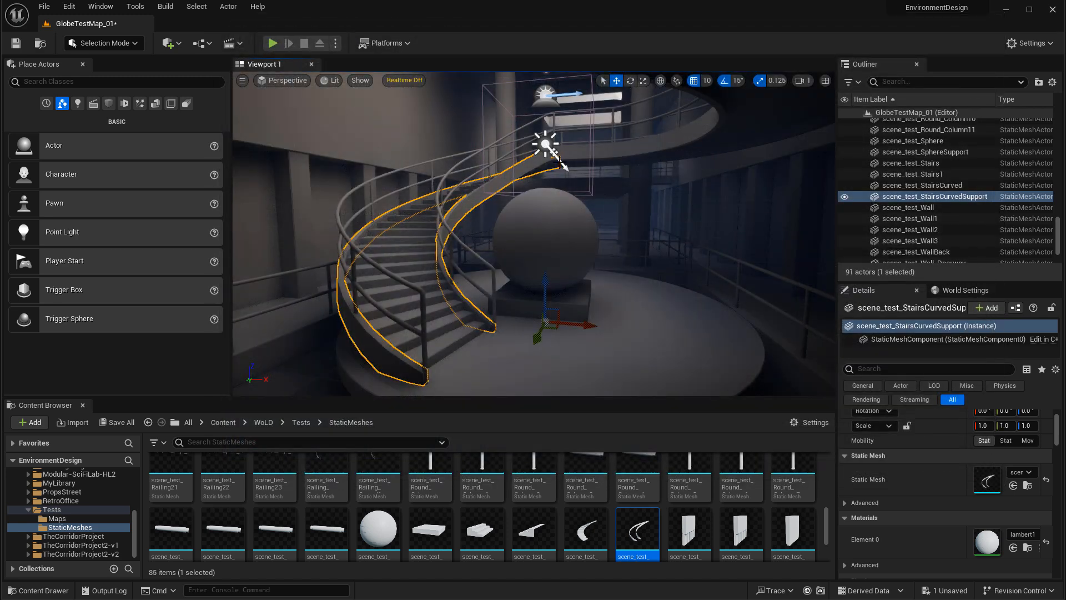
- Set Collision Complexity to Use Complex Collision As Simple on the scene_test_PlatformCurved mesh, and save it
click(655, 133)
key(ctrl+b)
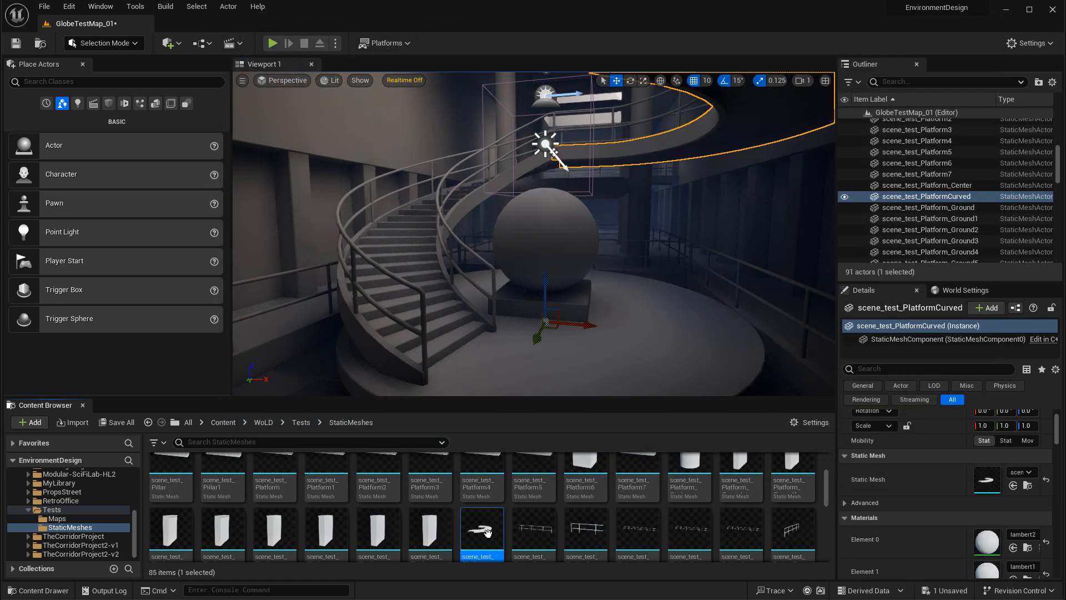
key(ctrl+e)
scroll(821, 239, down, 3)
click(835, 208)
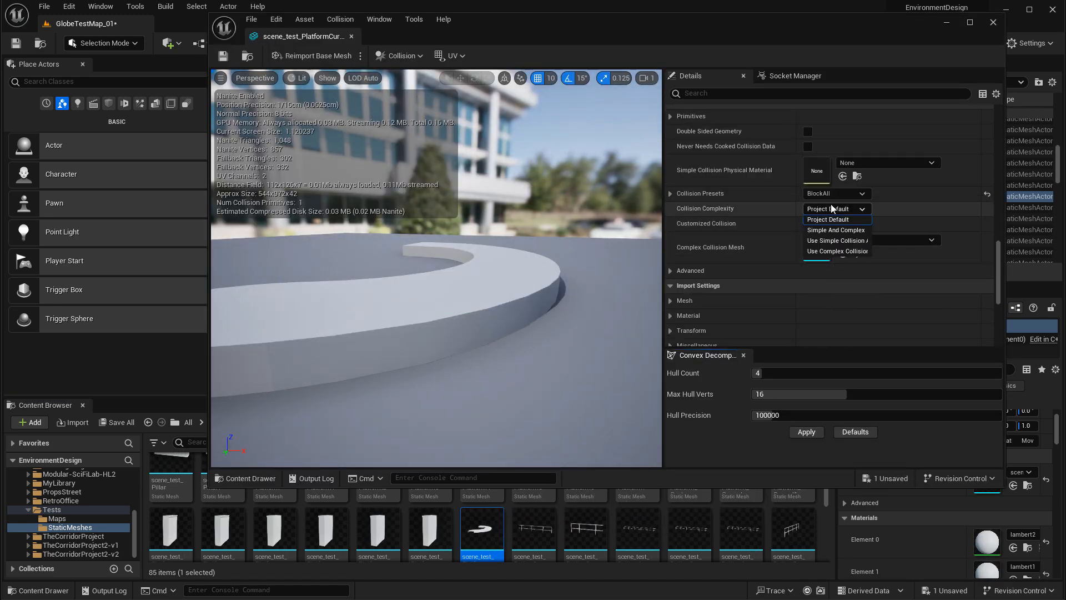
click(846, 253)
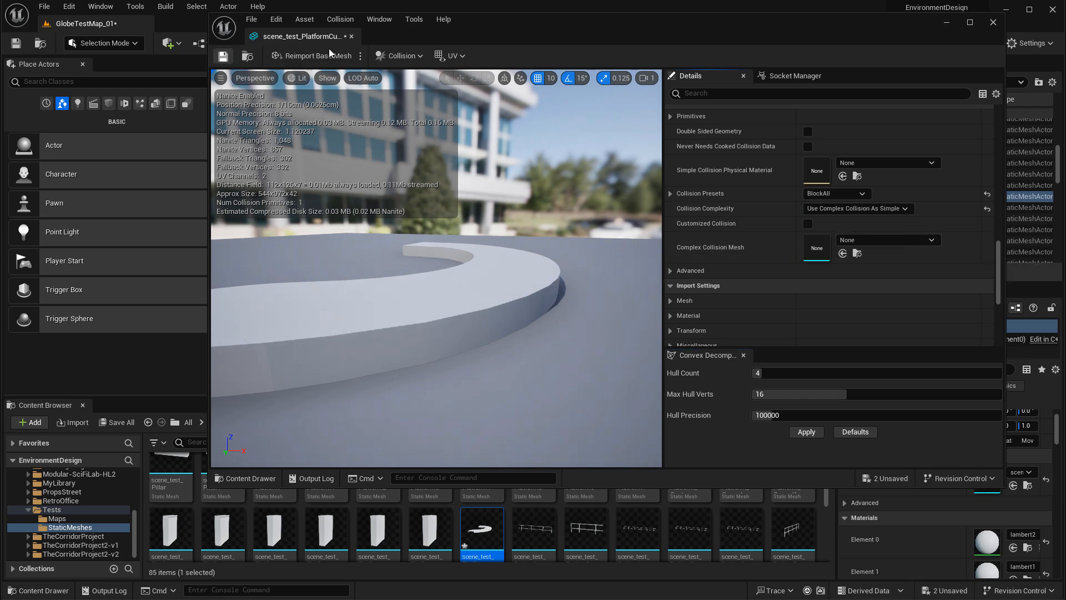
key(ctrl+s)
key(alt+Tab)
- Playtest the level, running the character over the curved stairs, upper platforms and sphere area to check collision and scale
key(alt+p)
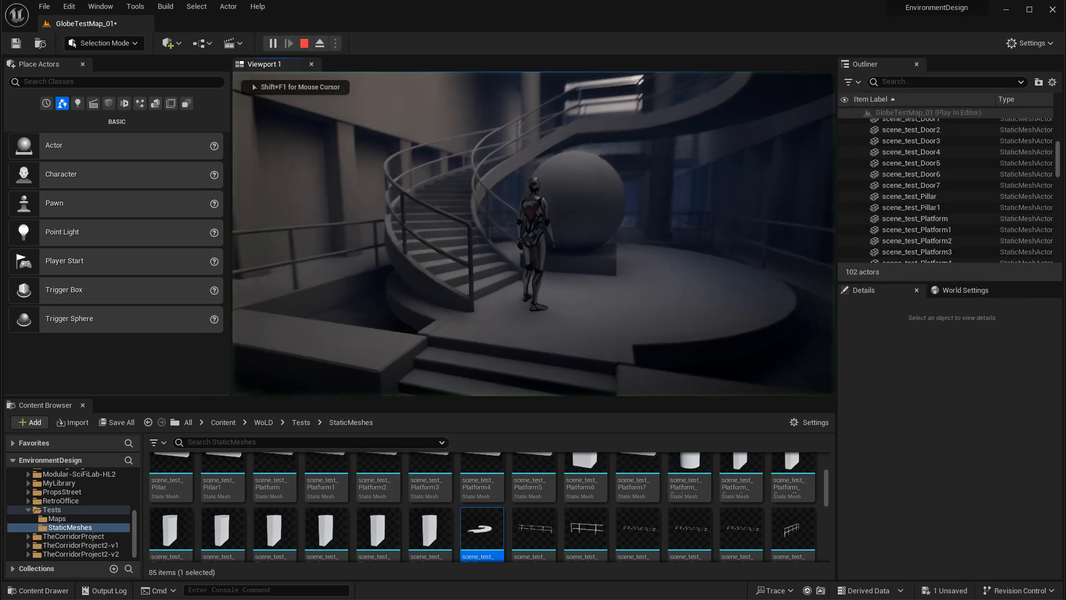
key(w)
key(s)
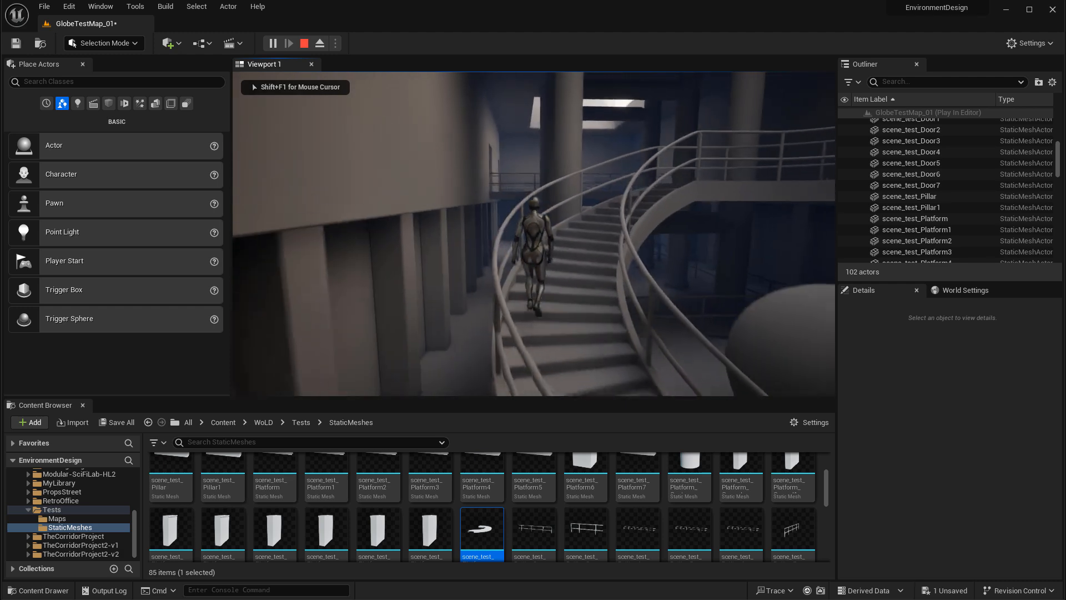
key(w)
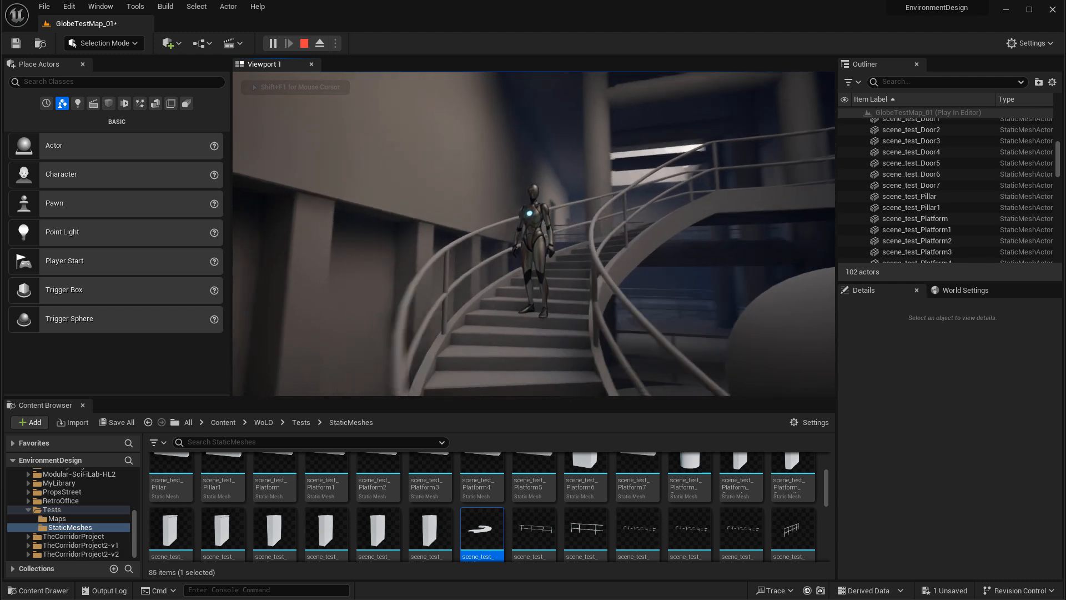
key(w)
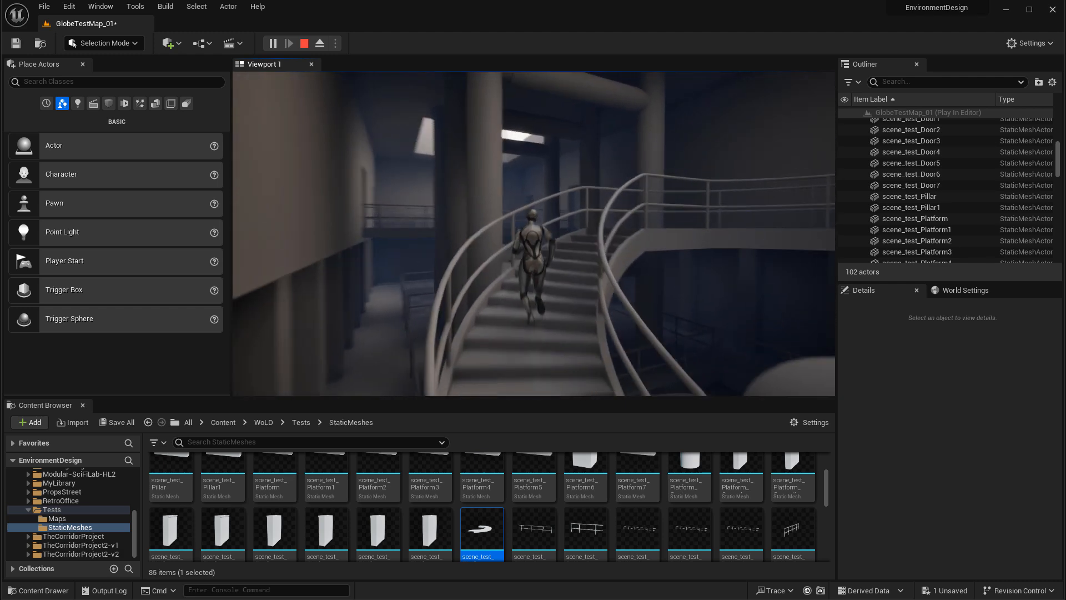
key(w)
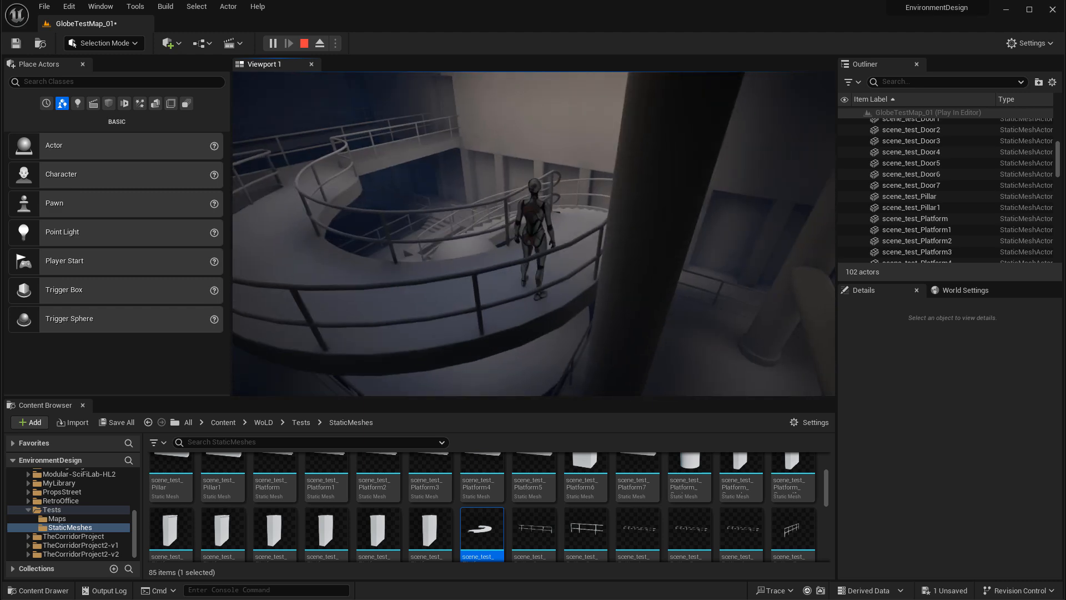
key(w)
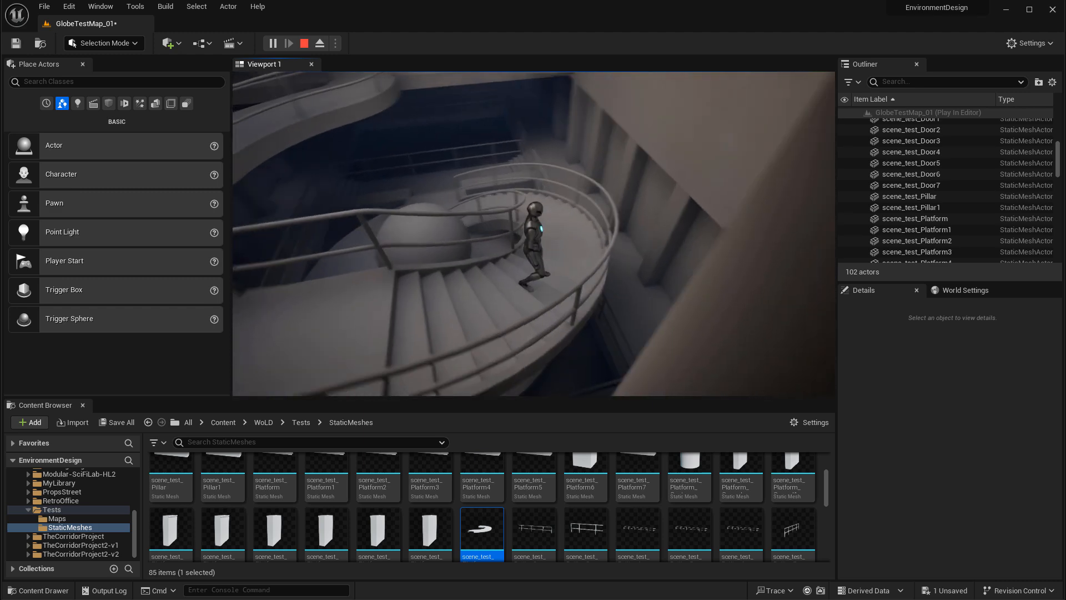
key(w)
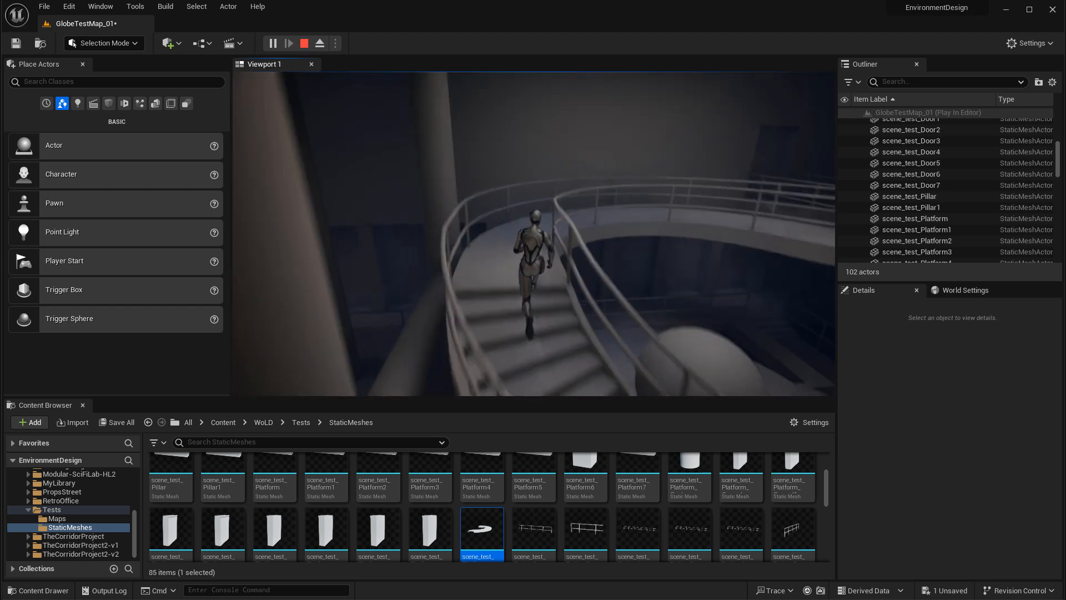
key(w)
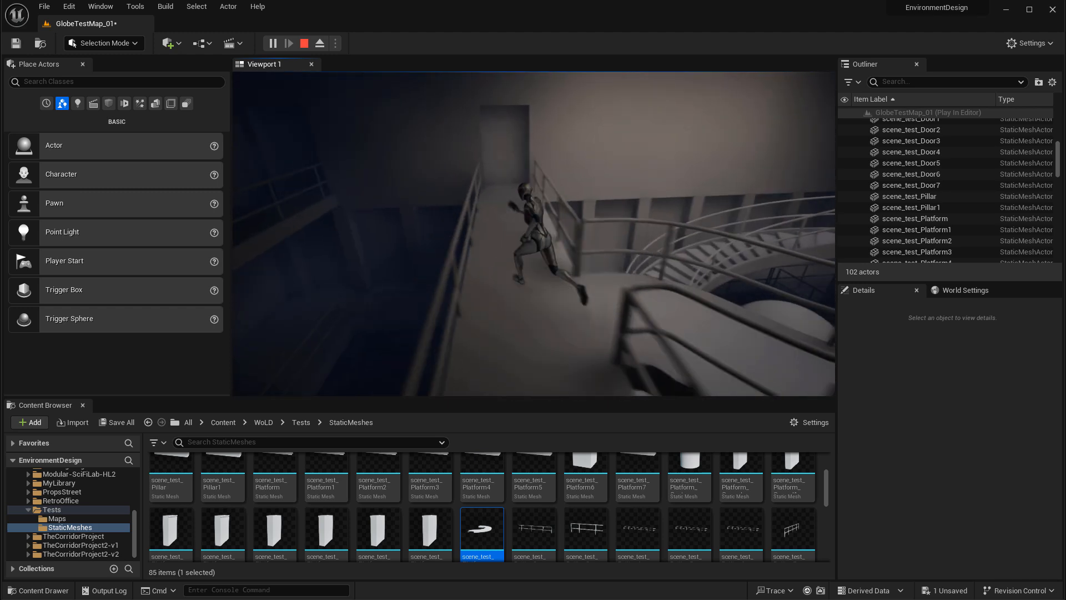
key(w)
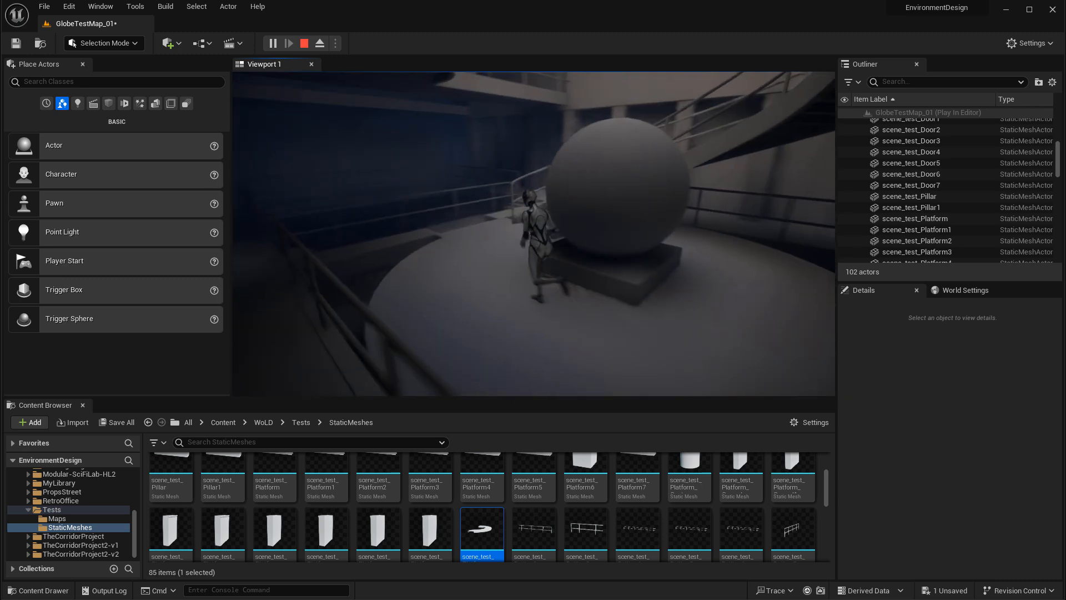
right_drag(642, 298, 654, 268)
key(Escape)
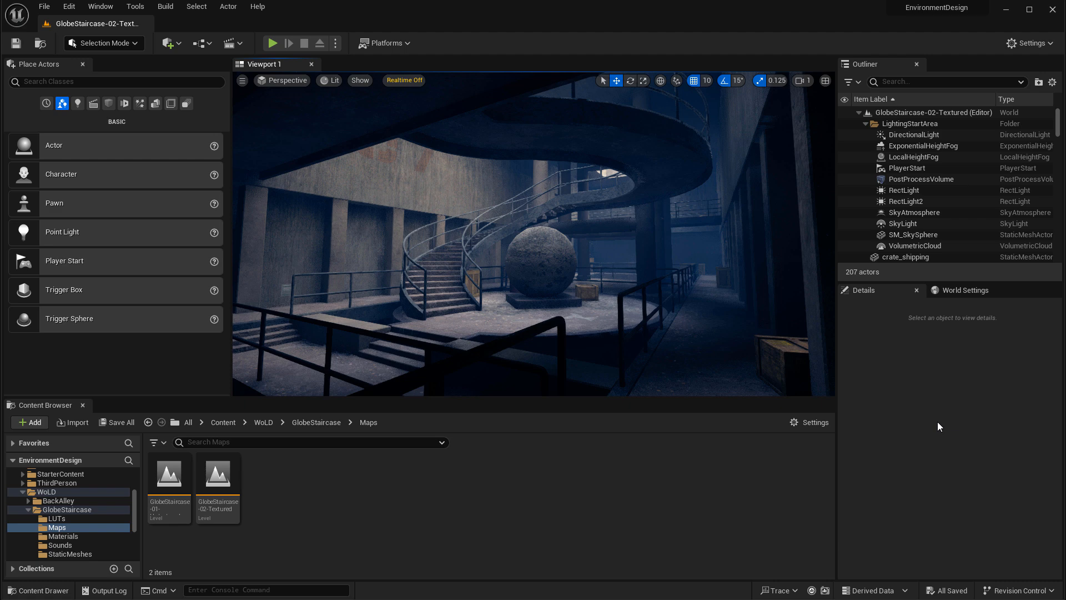
- Open Quixel Bridge and browse its 3D Assets, 3D Plants, Surfaces and Decals categories
click(103, 7)
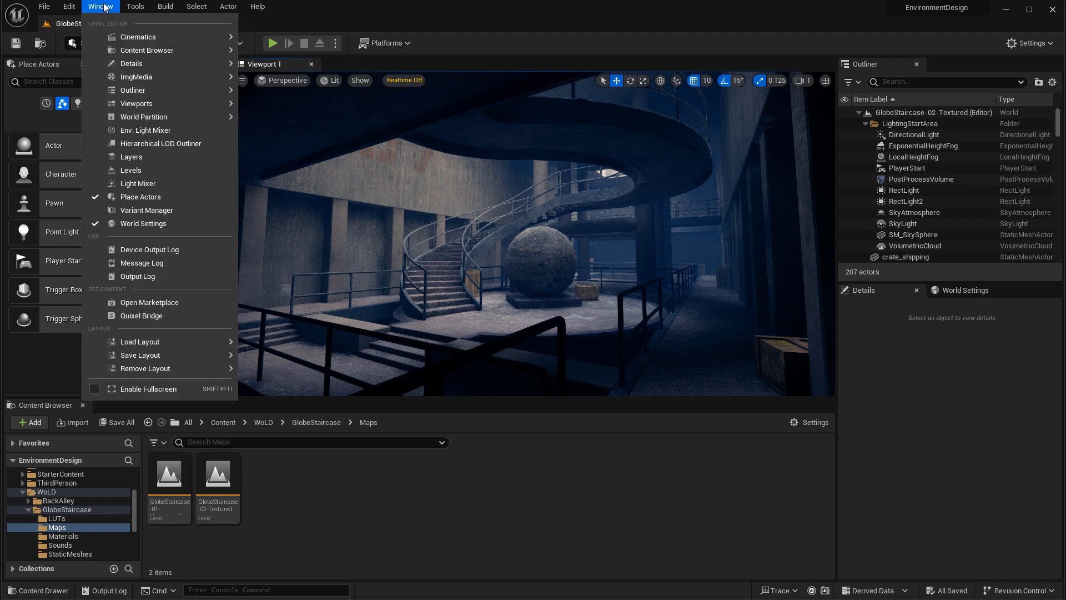
click(155, 317)
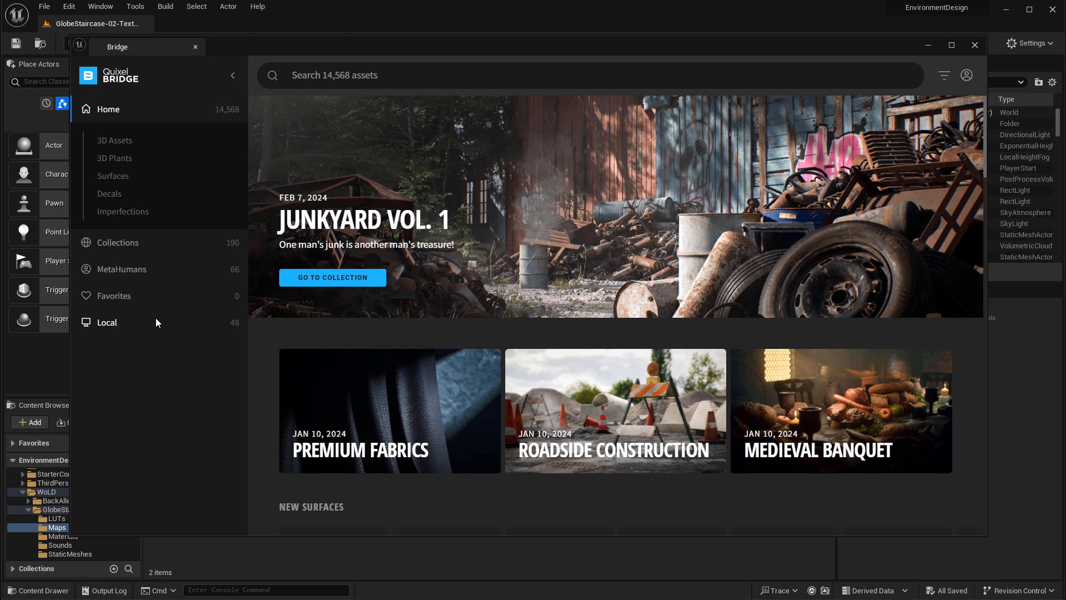
click(117, 140)
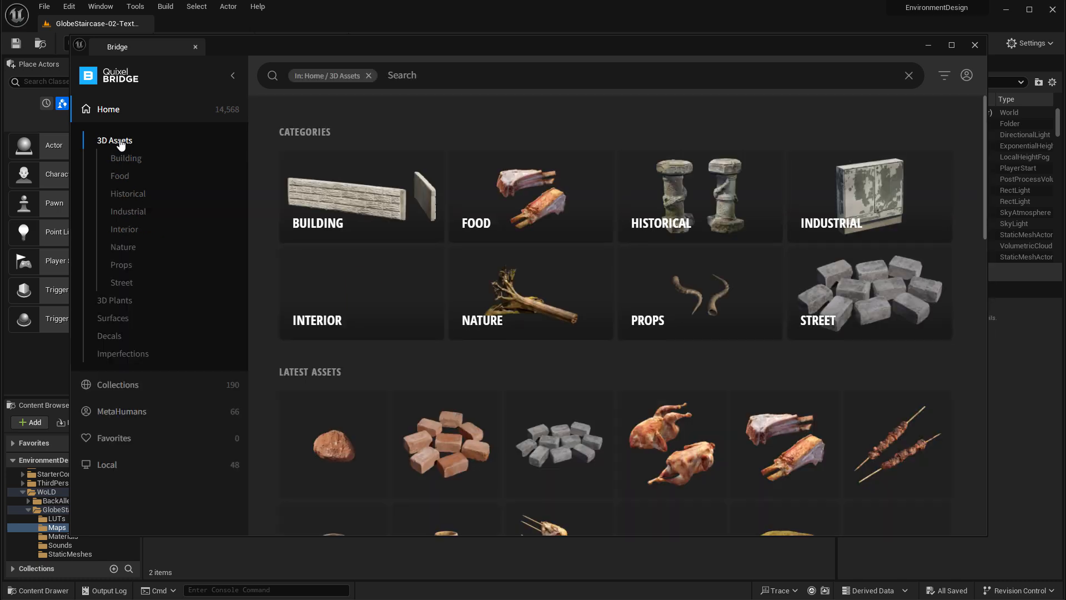
click(113, 304)
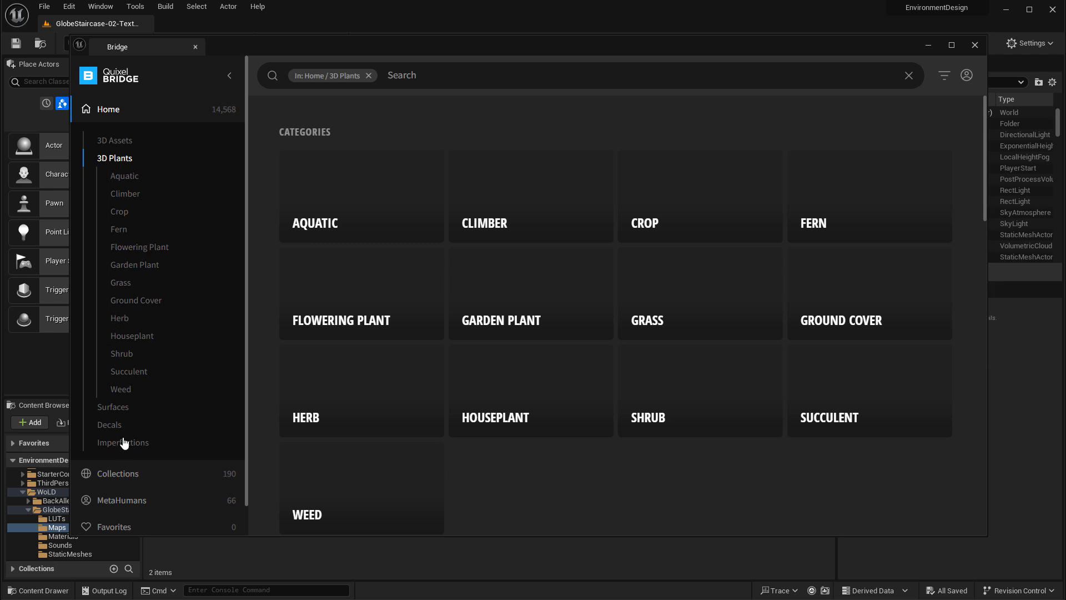
click(116, 408)
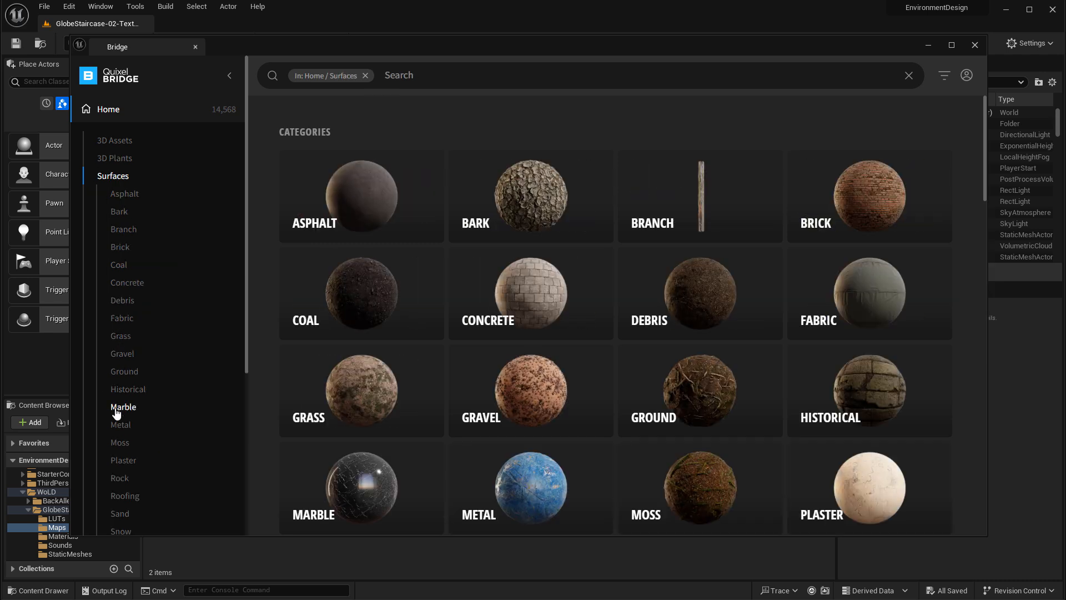
scroll(116, 411, down, 5)
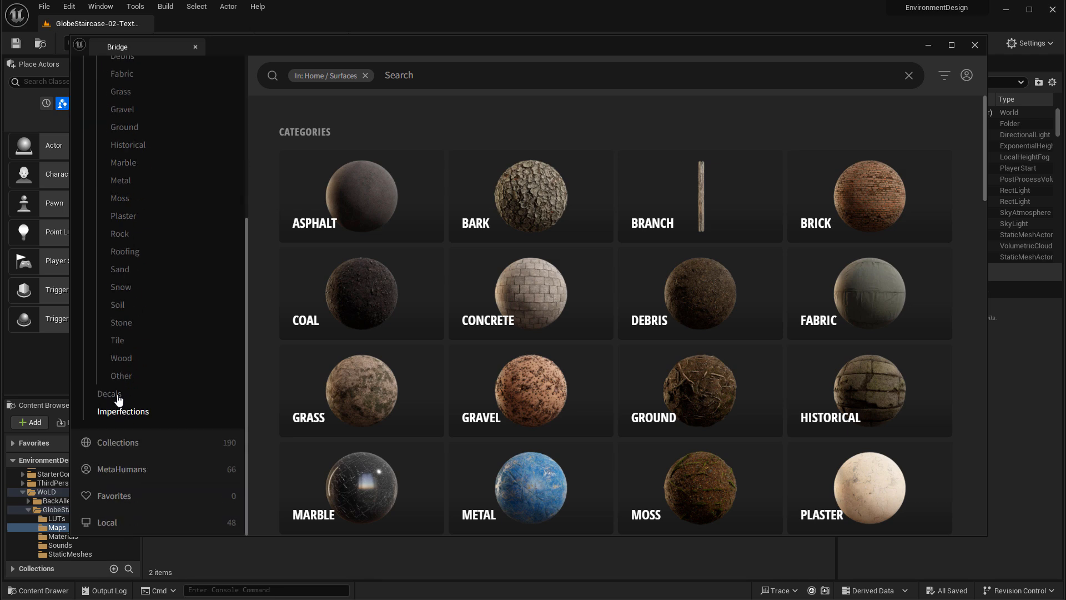
click(111, 391)
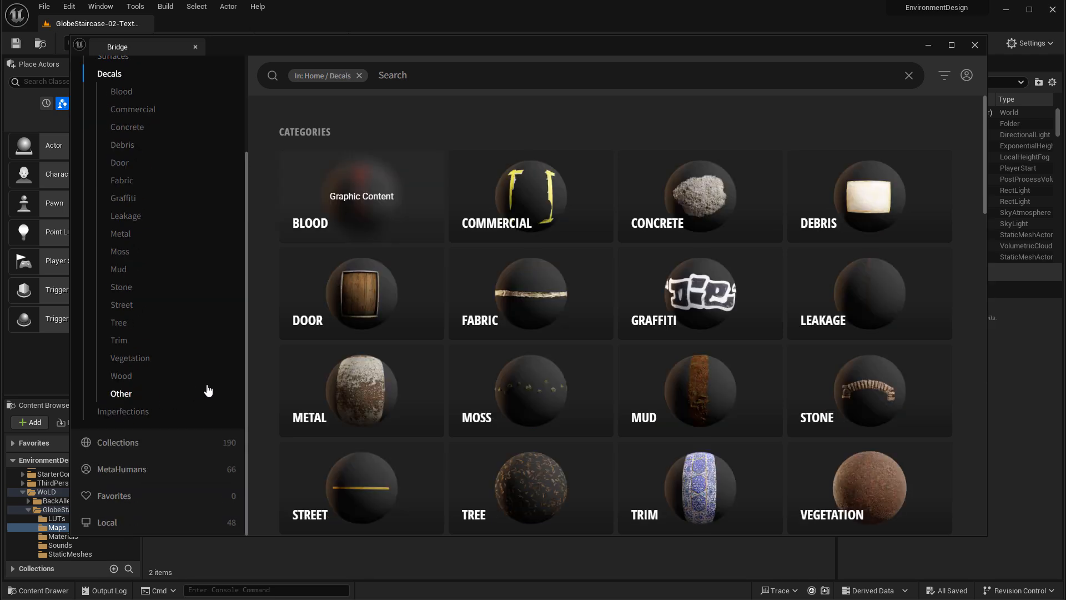
scroll(209, 387, up, 3)
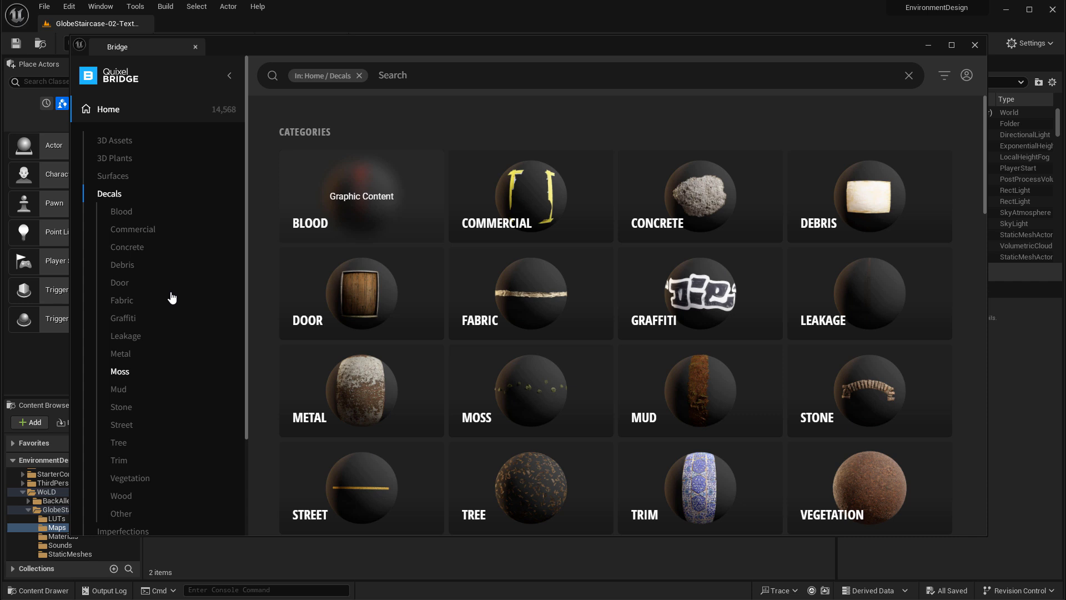
click(113, 176)
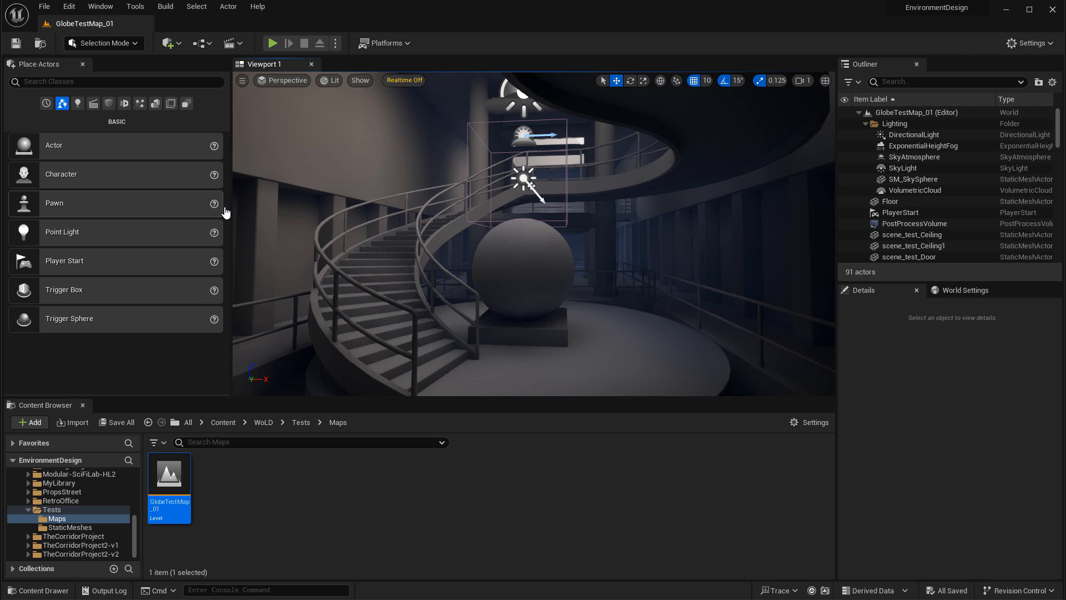
- Open the Megascans Surfaces folder in the project content and expand its subfolders
scroll(89, 500, up, 3)
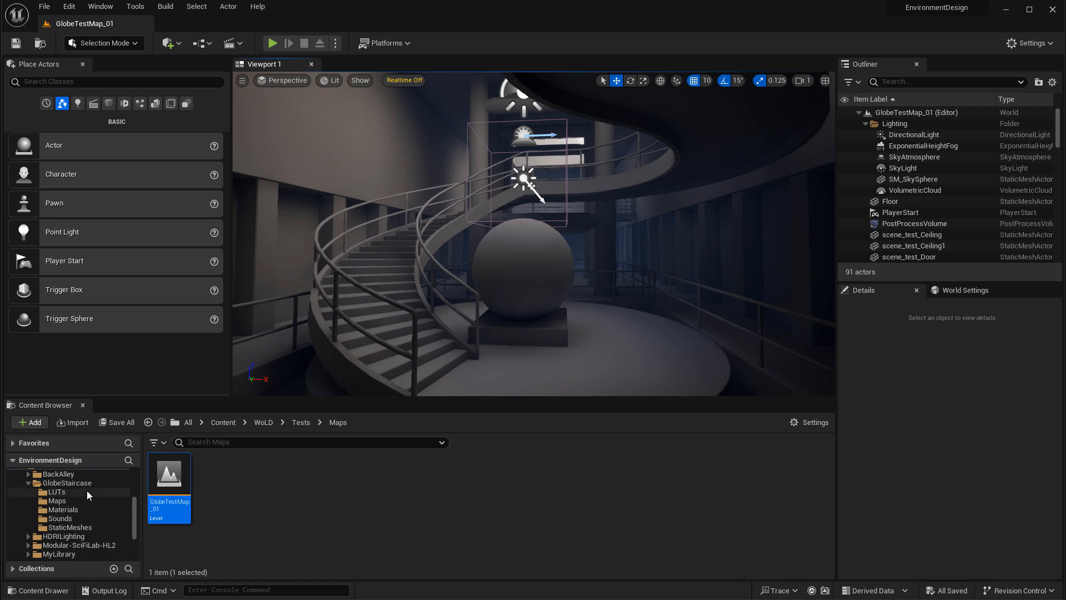
scroll(67, 510, up, 3)
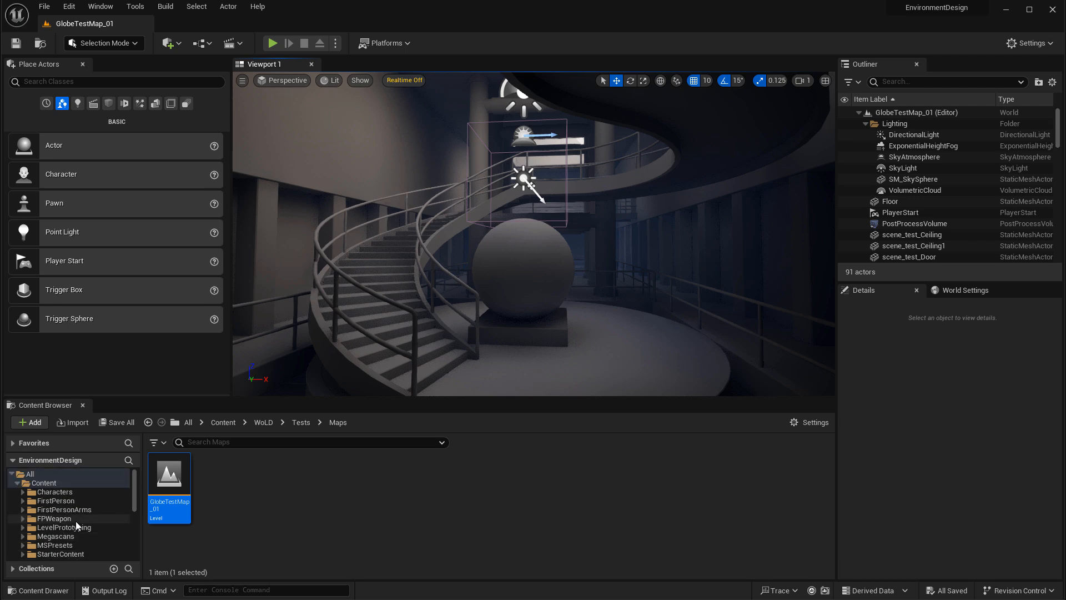
scroll(67, 522, up, 2)
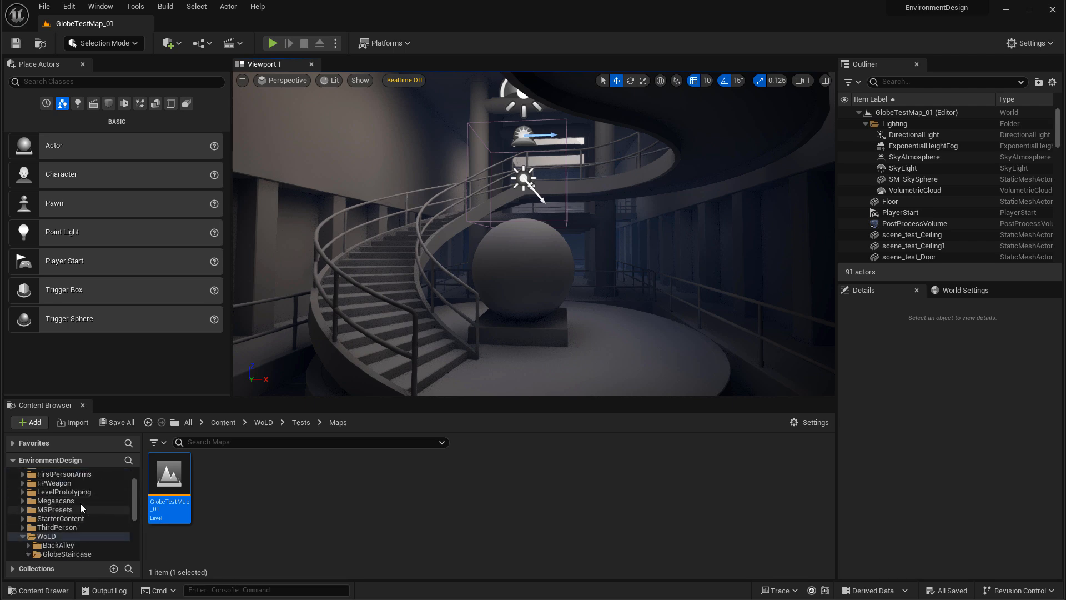
click(55, 501)
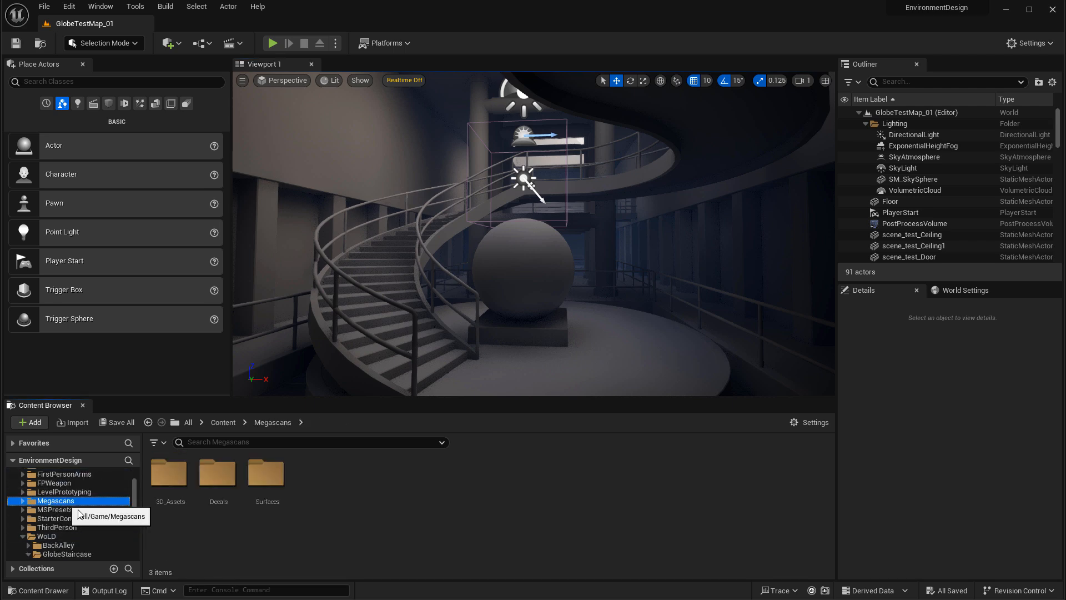
click(23, 500)
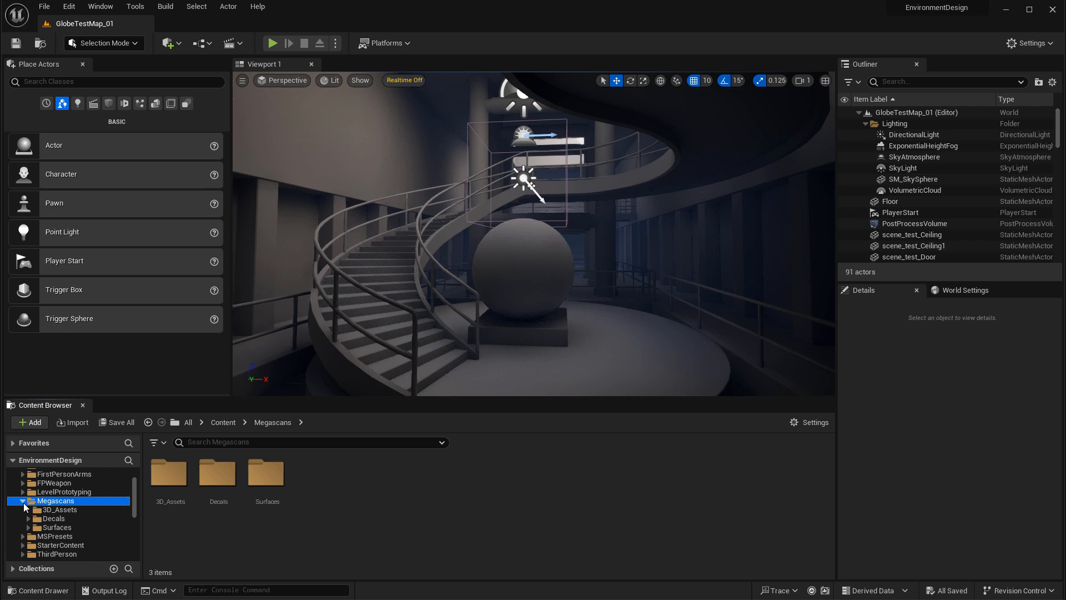
click(65, 528)
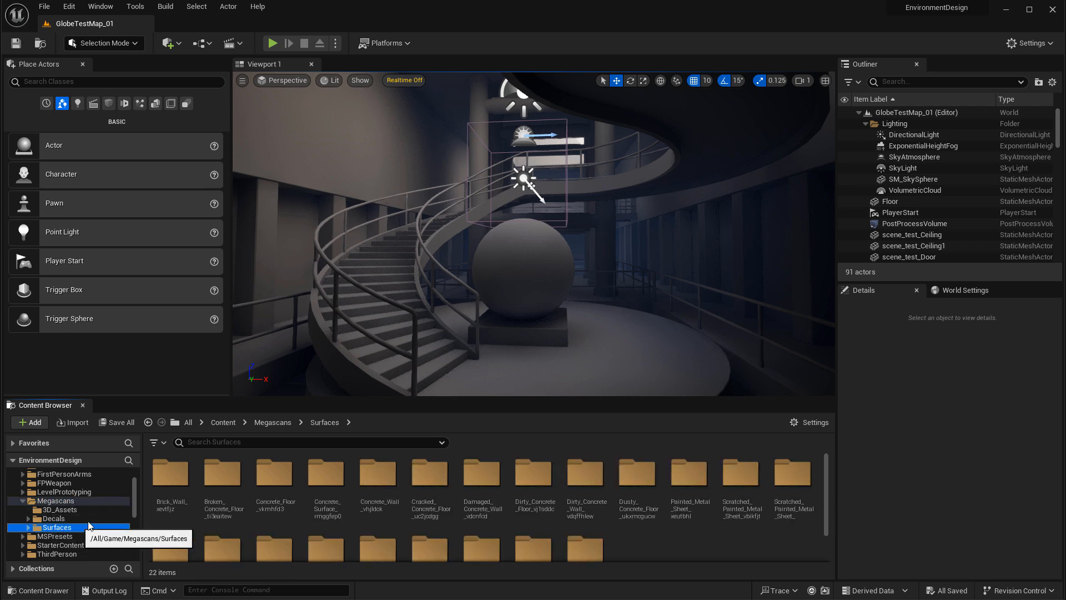
click(28, 527)
- Try the MI_Broken_Concrete_Floor_ti3eaitew_2K material on the large wall behind the curved stairs
scroll(84, 528, down, 4)
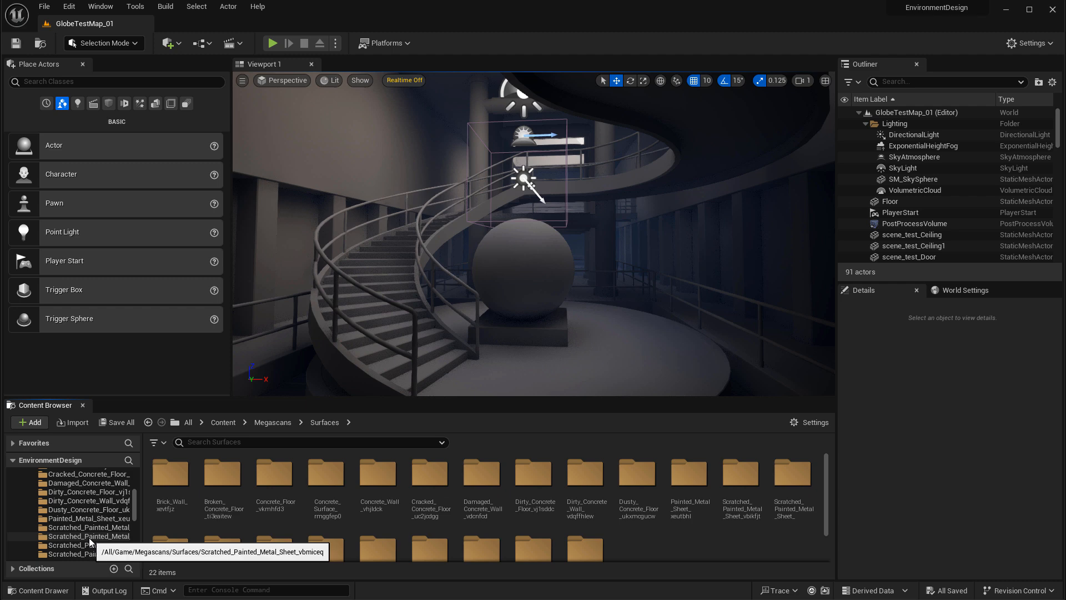
scroll(89, 535, down, 1)
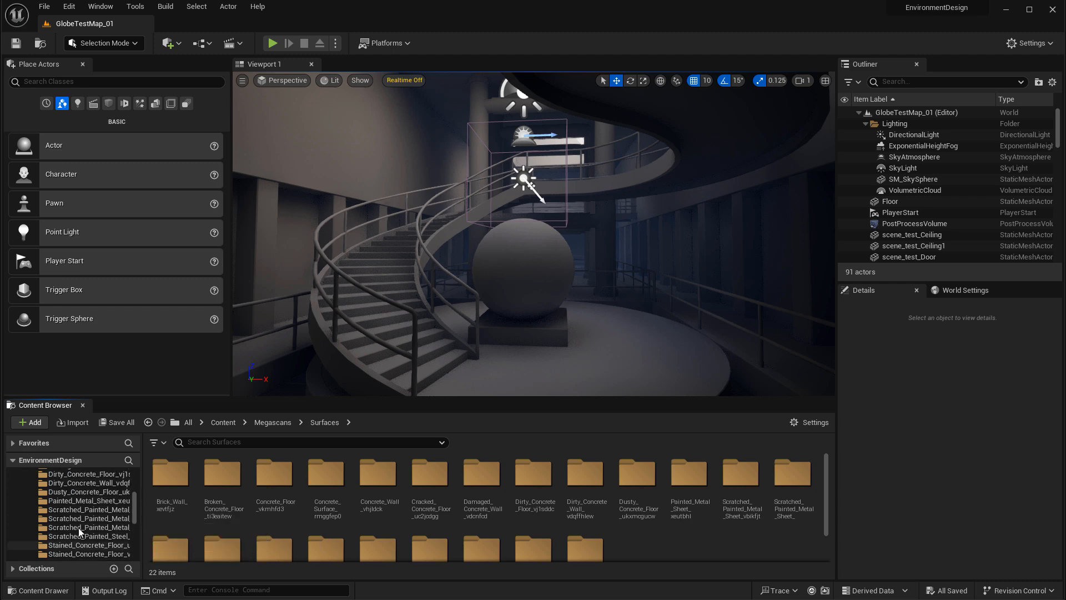
scroll(77, 492, up, 2)
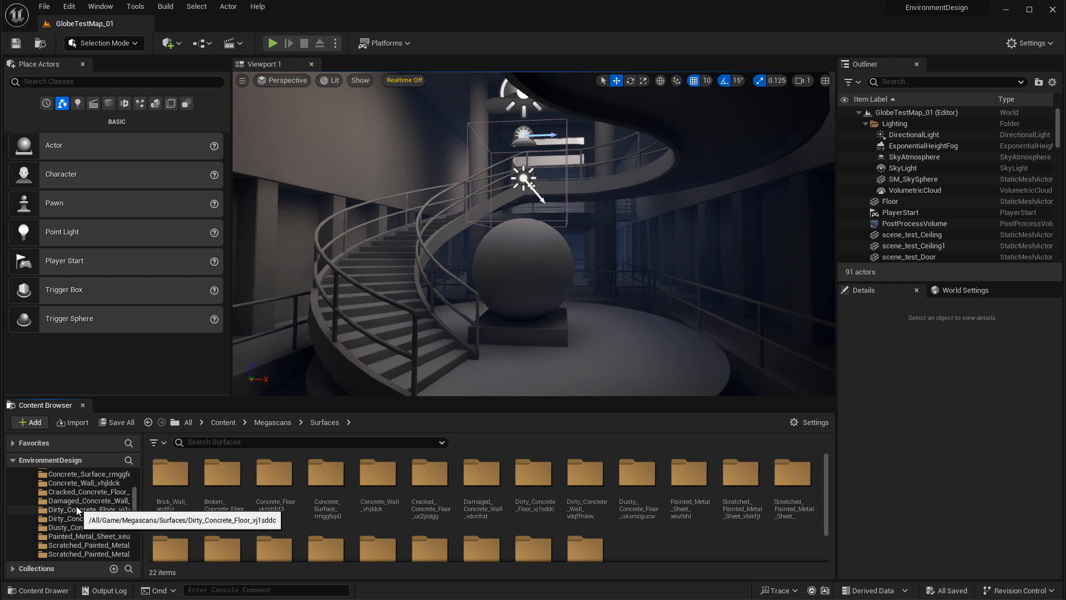
scroll(69, 503, up, 2)
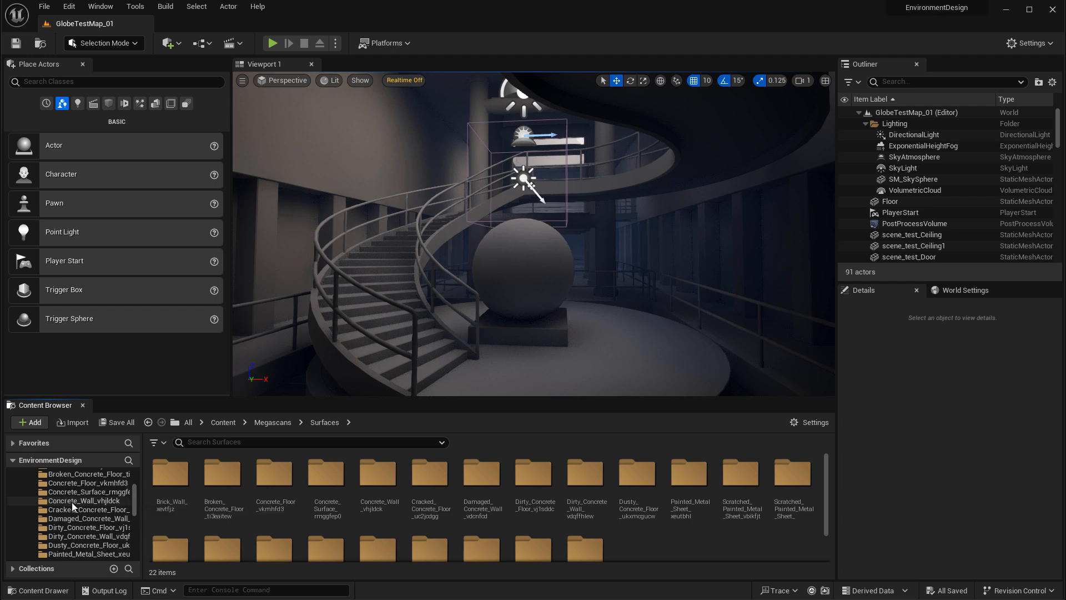
click(96, 493)
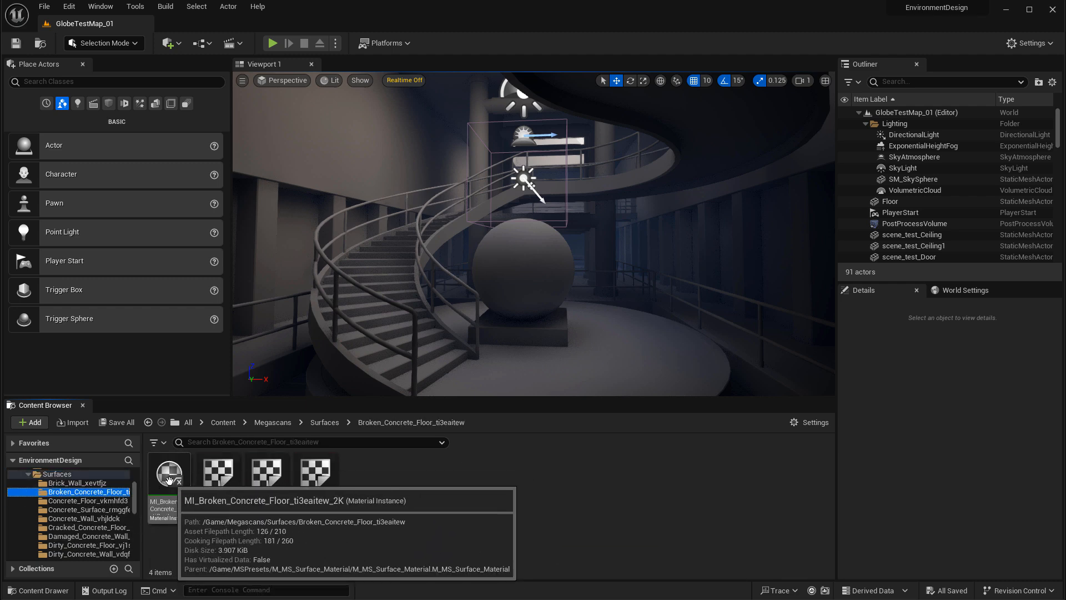
right_drag(407, 205, 280, 183)
key(w)
drag(169, 474, 400, 221)
- Apply the material instance from the Concrete_Floor_vkmhfd3 folder to the wall behind the curved stairs and inspect it
click(88, 500)
drag(169, 475, 425, 233)
right_drag(425, 233, 491, 294)
key(w)
drag(177, 474, 379, 311)
right_drag(379, 310, 355, 294)
- Try the material instance from the Concrete_Surface_rmggfep0 folder on the wall behind the curved stairs
click(87, 509)
drag(155, 479, 555, 222)
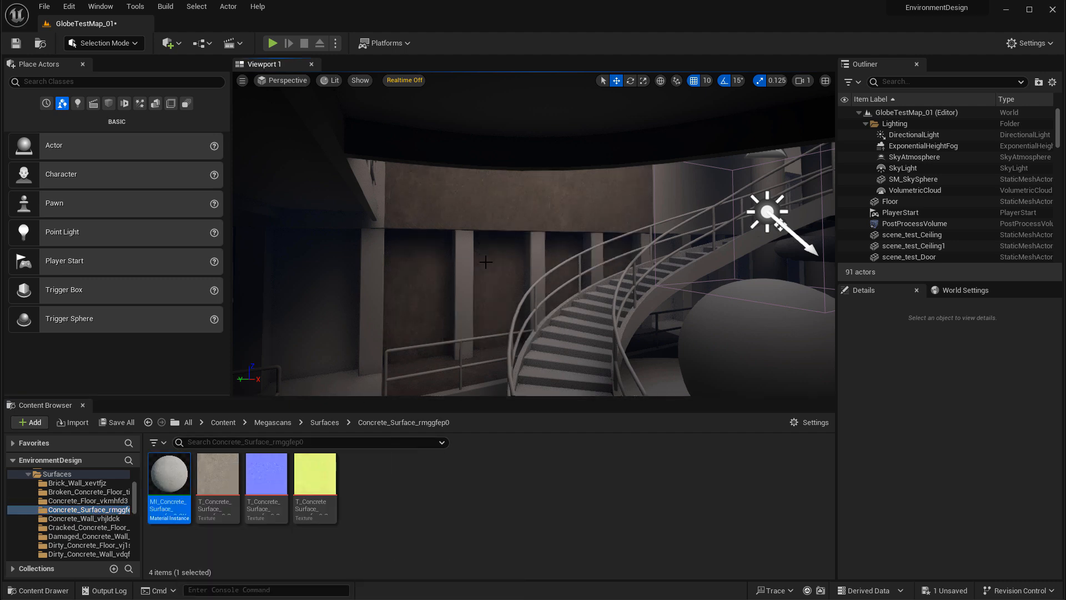
right_drag(556, 222, 578, 251)
- Apply the Concrete_Wall_vhjldck material instance to the wall behind the curved stairs and examine its texture up close
click(83, 518)
drag(169, 474, 422, 238)
right_drag(422, 239, 486, 245)
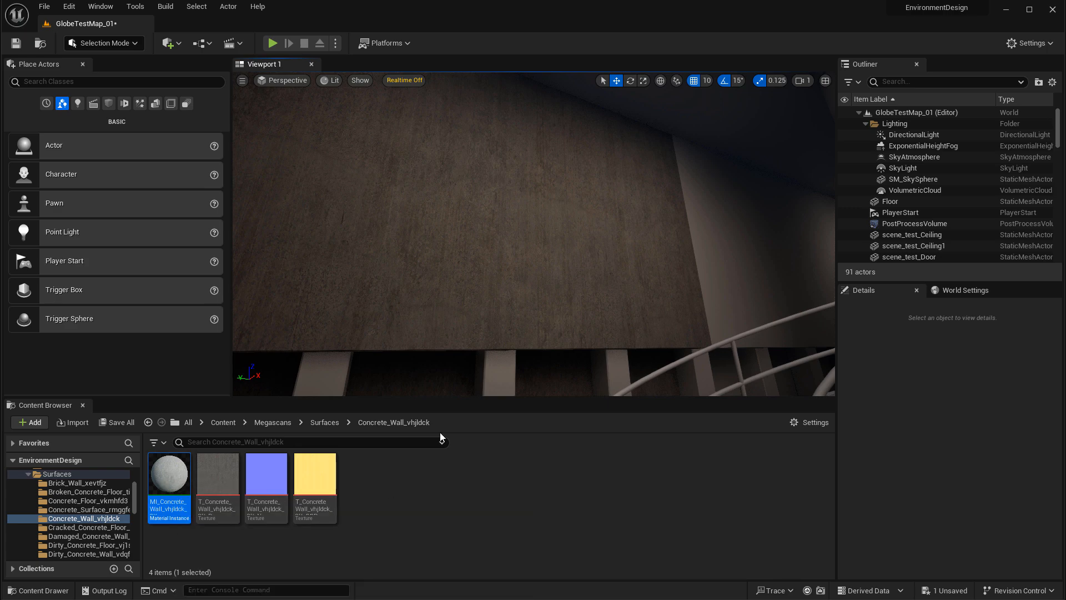
- Inspect the concrete texture on the large wall behind the curved stairs and compare it with the surrounding walls
right_drag(444, 303, 433, 320)
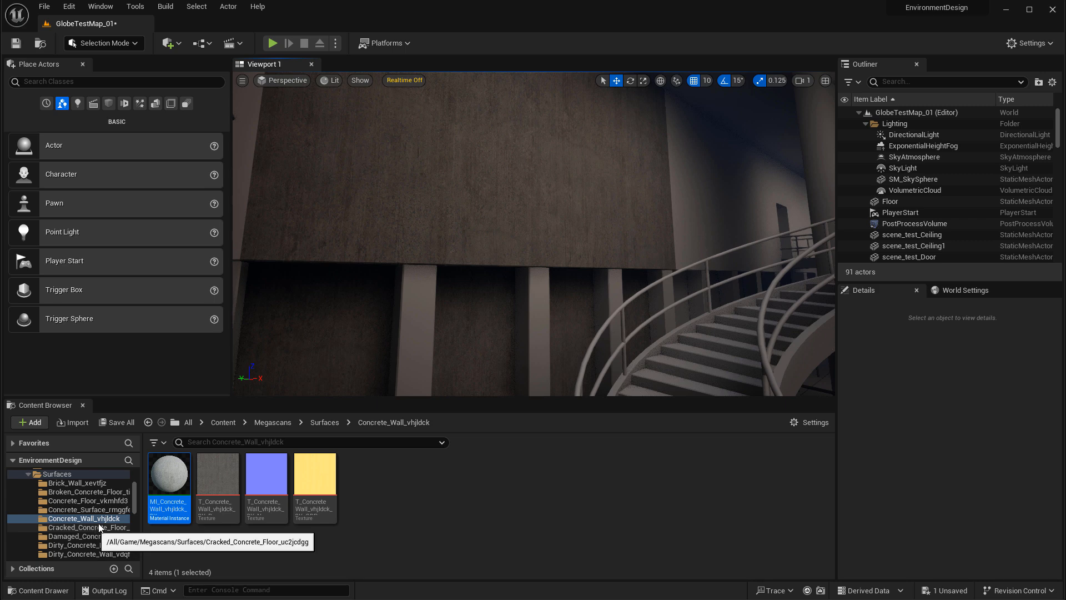
mouse_move(561, 246)
right_down()
mouse_move(589, 236)
mouse_move(578, 242)
right_up()
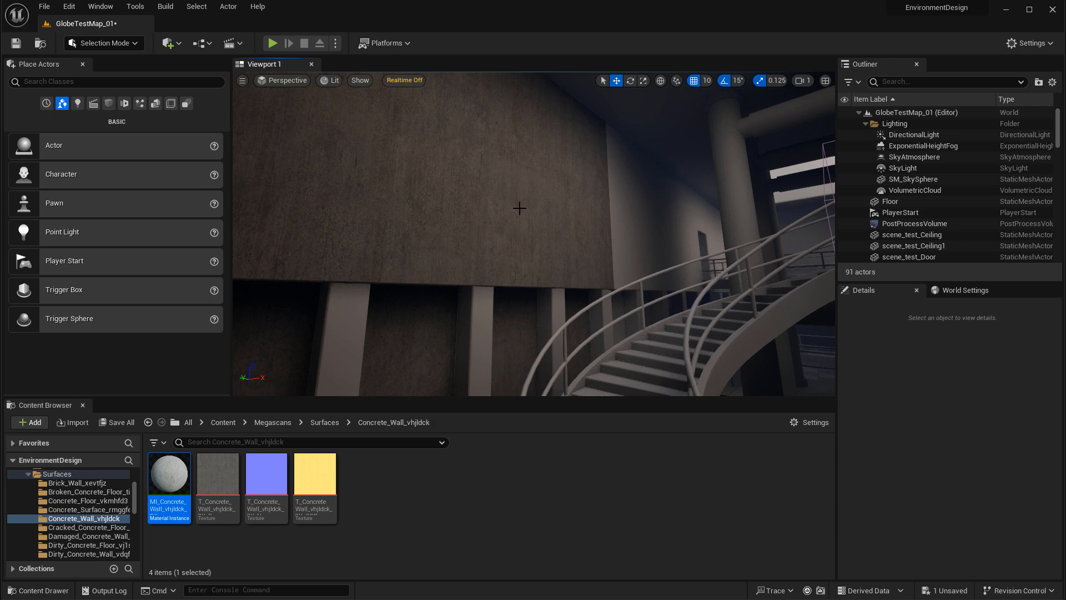
click(420, 207)
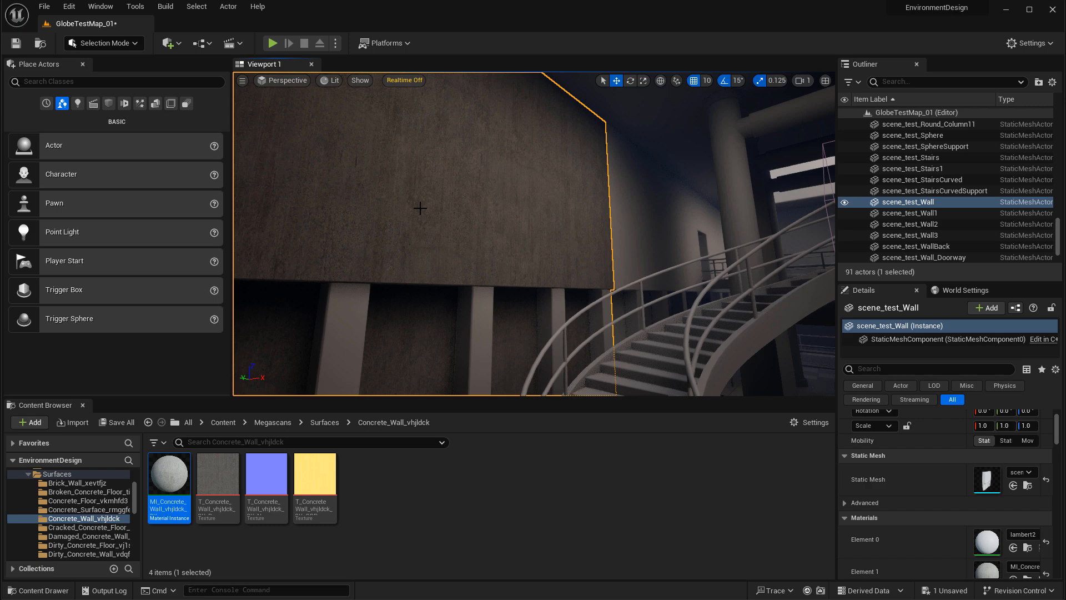
right_drag(558, 208, 654, 207)
click(525, 199)
click(594, 228)
right_drag(577, 240, 533, 245)
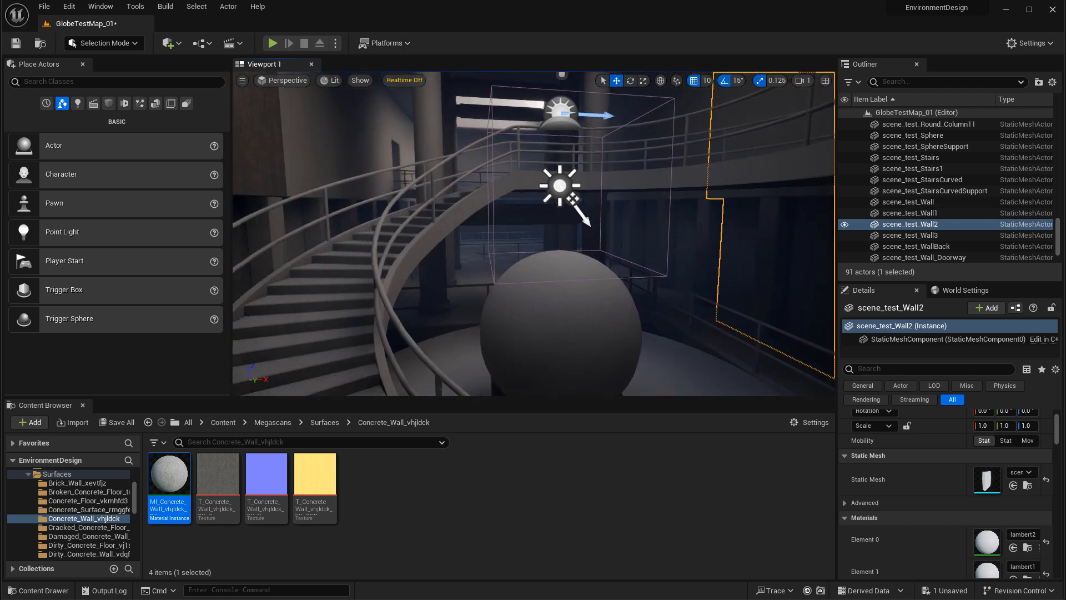
right_drag(572, 197, 433, 207)
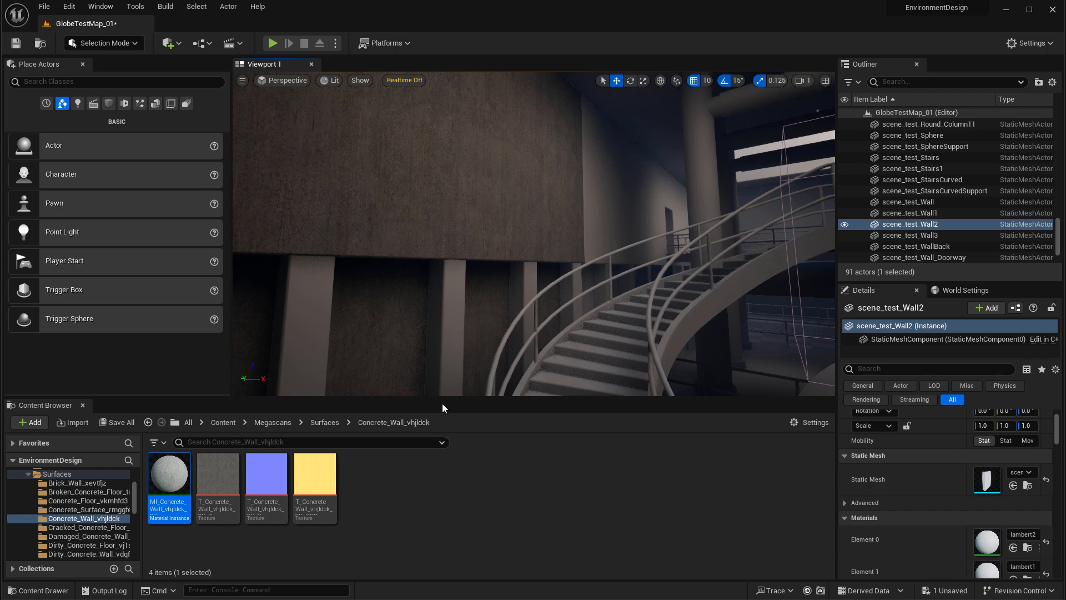
click(400, 241)
right_drag(400, 242, 577, 222)
click(483, 144)
right_drag(483, 143, 328, 173)
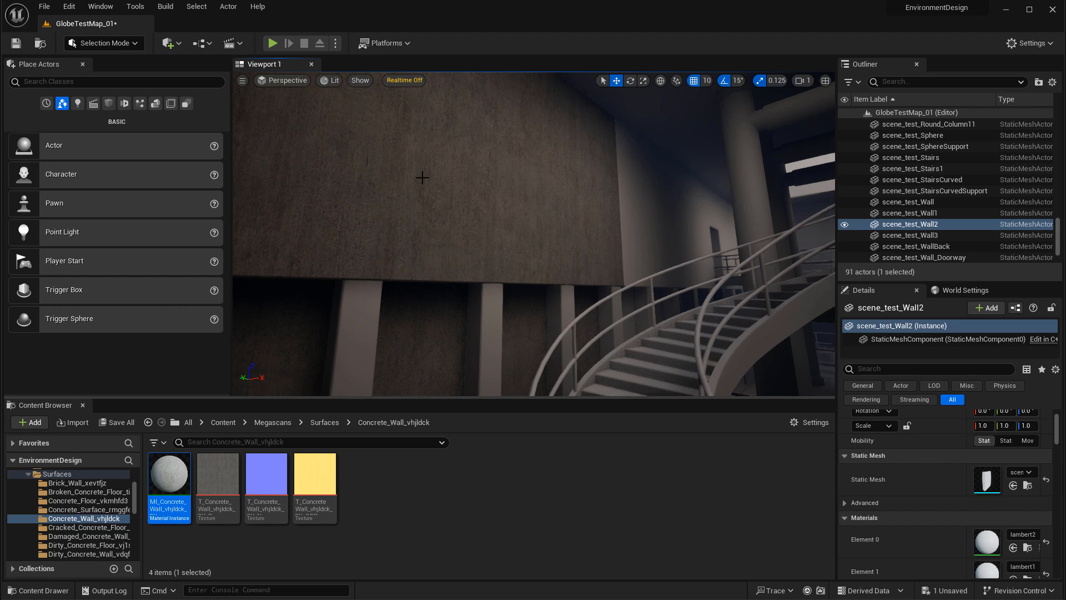
click(448, 190)
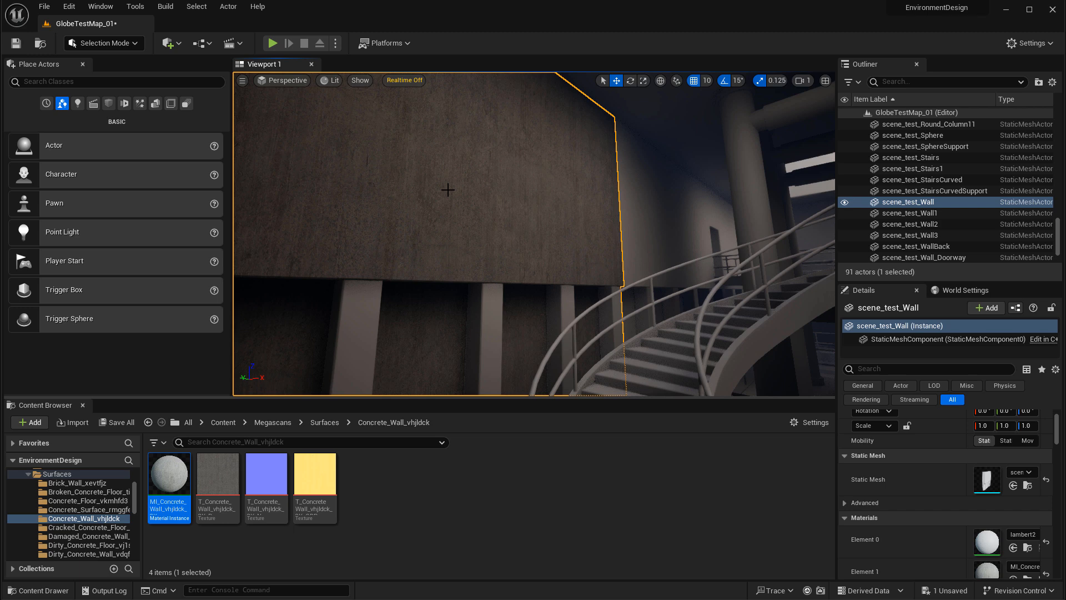
right_drag(448, 189, 530, 193)
- Apply the Damaged_Concrete_Wall_vdcnfcd material instance to the wall adjoining the large one behind the curved stairs and compare the two
click(91, 534)
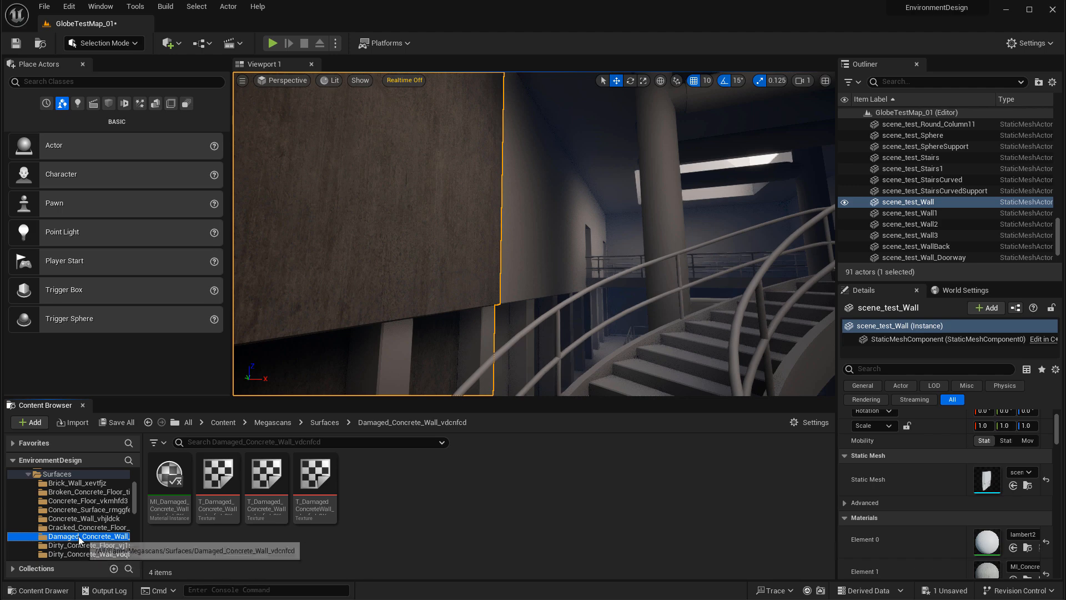
drag(169, 475, 422, 233)
key(w)
right_drag(422, 233, 399, 239)
key(s)
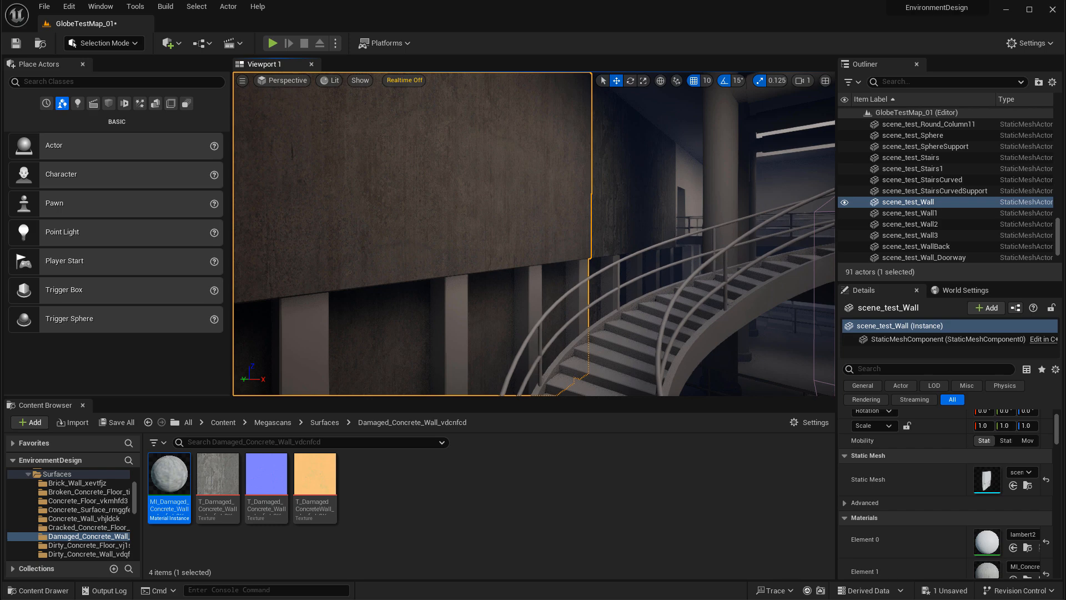
key(s)
right_drag(400, 238, 433, 222)
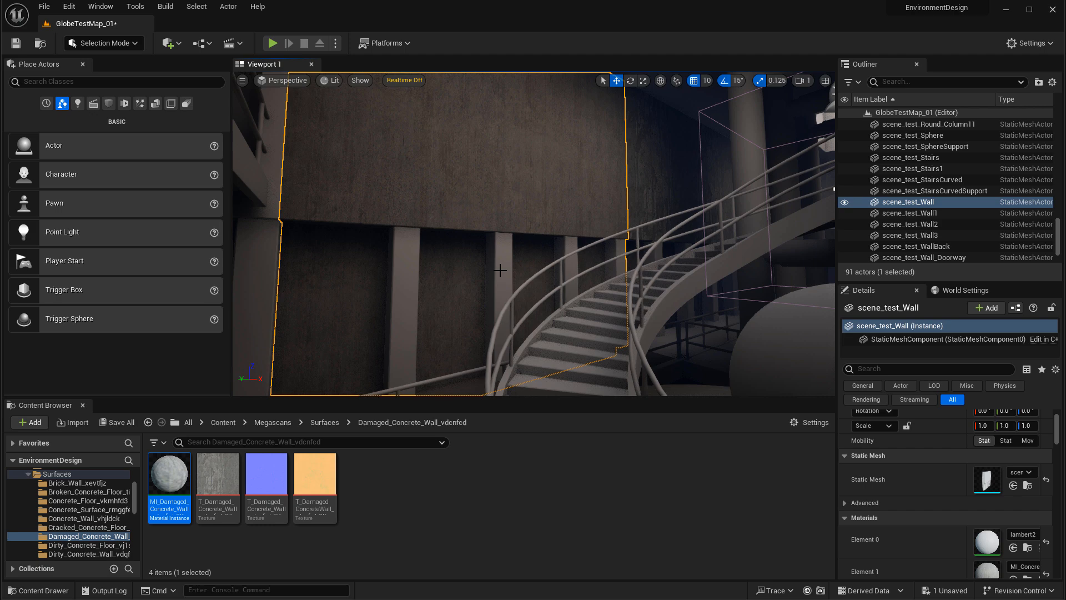
- Try the Concrete_Wall_vhjldck material instance on the columns of the large wall and check its material slots
click(89, 518)
drag(170, 475, 433, 319)
right_drag(477, 183, 493, 149)
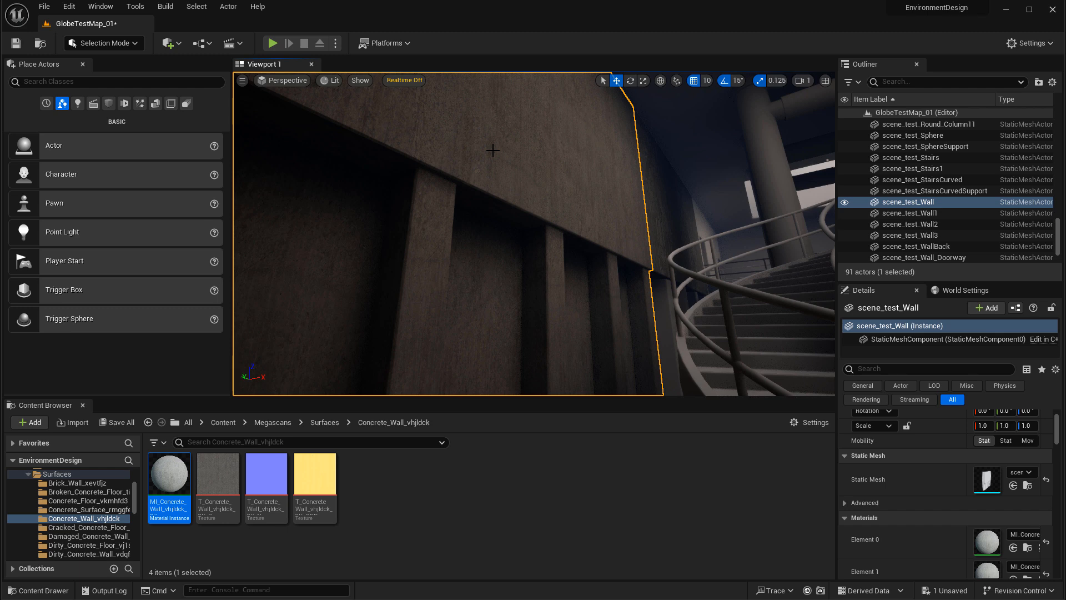
right_drag(518, 185, 499, 201)
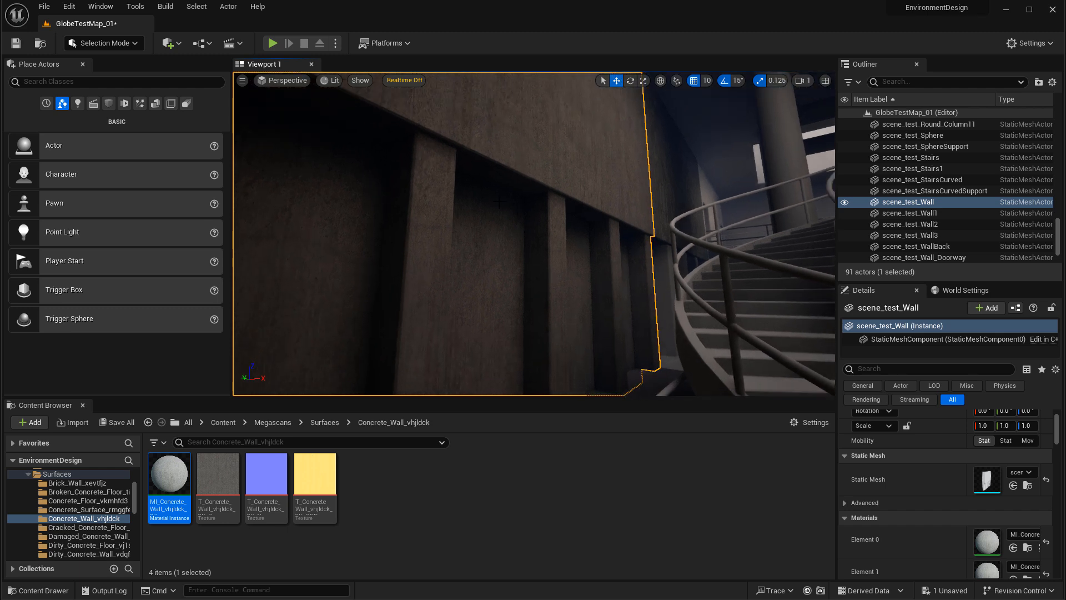
scroll(899, 563, down, 2)
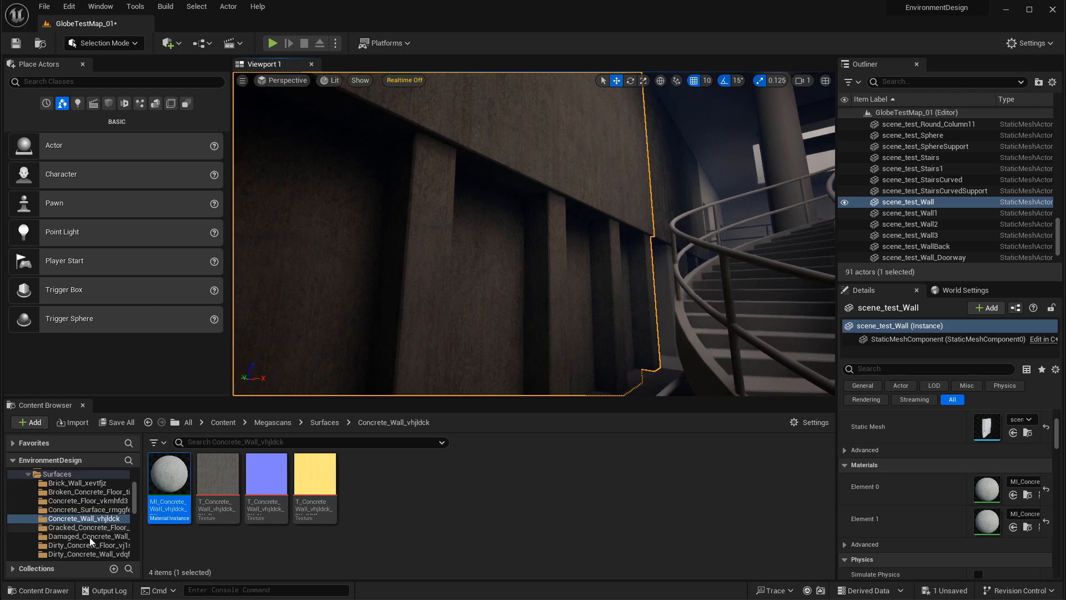
right_drag(427, 183, 425, 152)
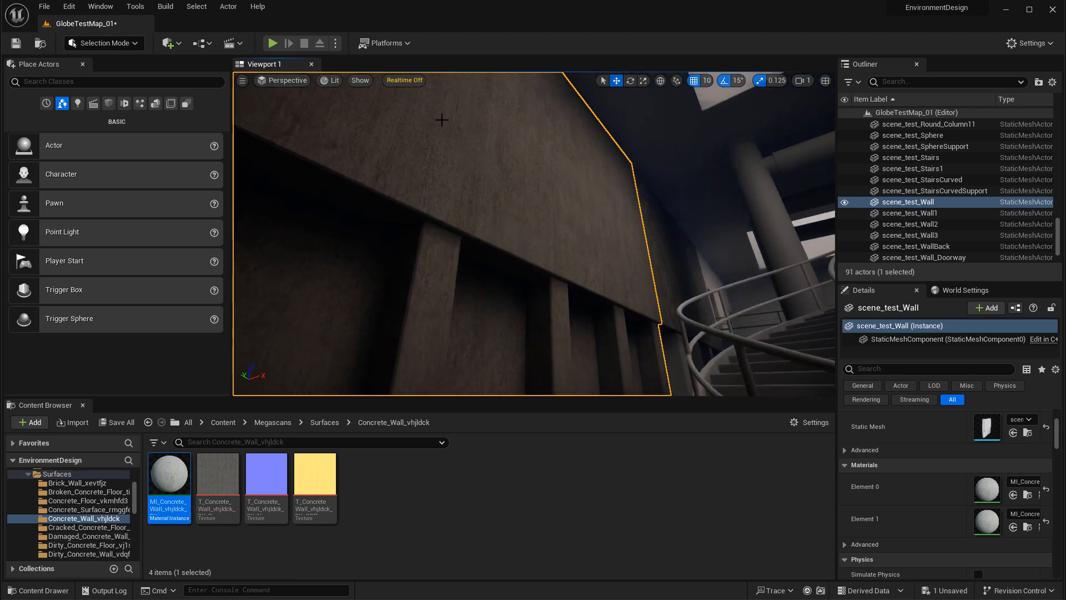
- Apply the Damaged_Concrete_Wall_vdcnfcd material instance to the columns of the large wall and inspect them
click(67, 536)
drag(169, 475, 452, 316)
right_drag(452, 317, 438, 344)
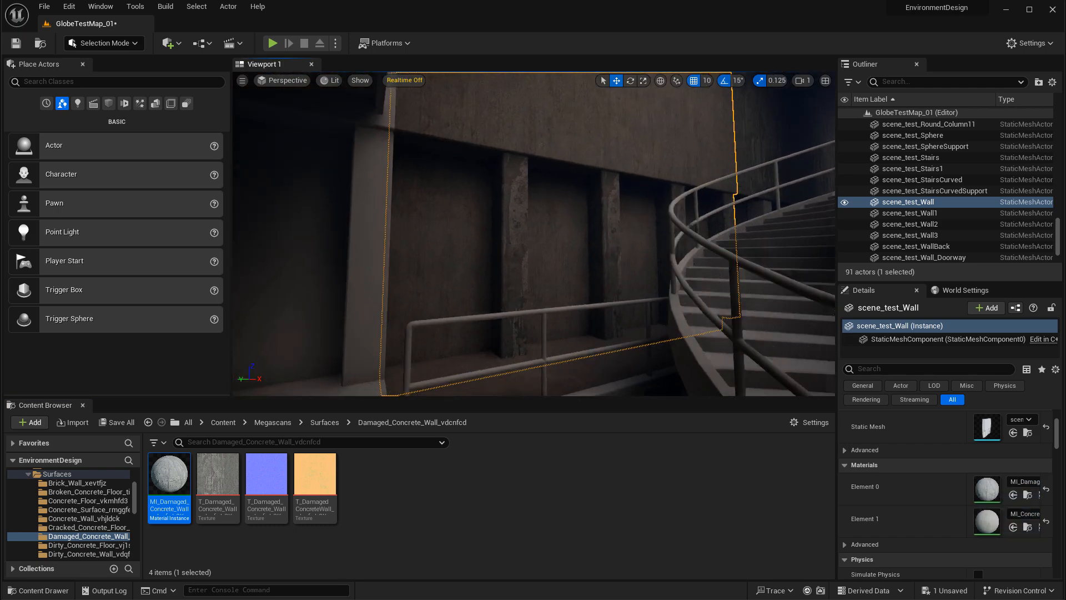
right_drag(551, 176, 519, 161)
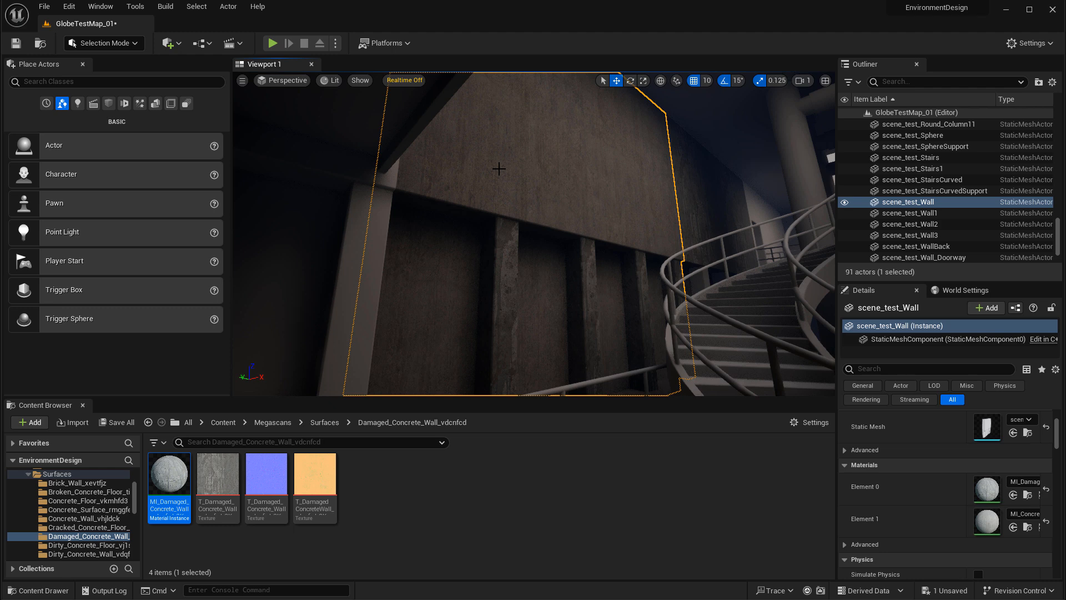
right_drag(582, 209, 571, 233)
- Display the viewport in Unlit mode and examine the textures on the wall and its columns
click(330, 80)
click(361, 119)
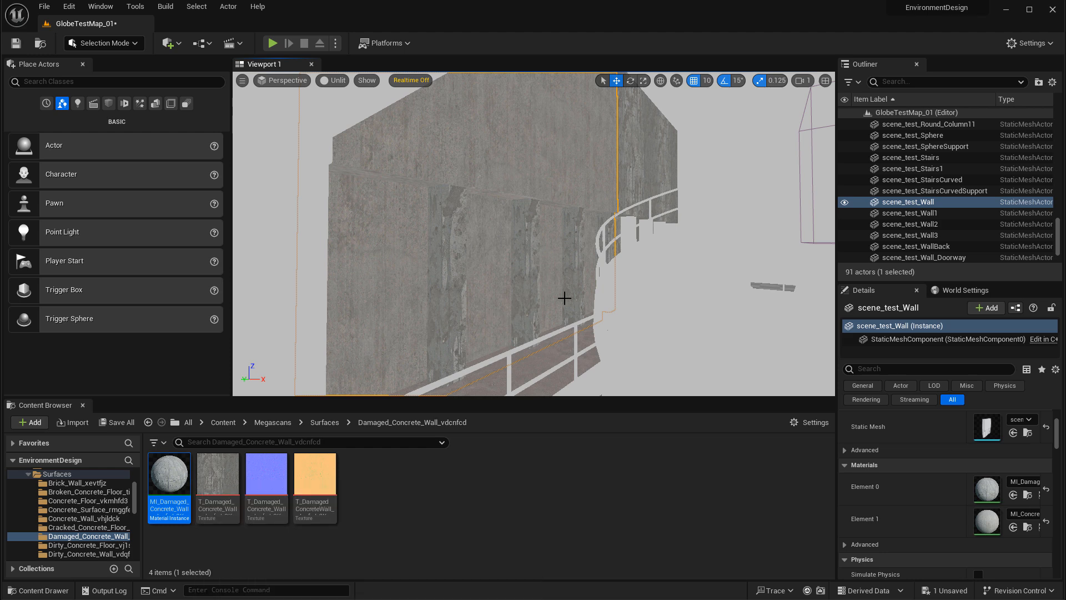
key(d)
right_drag(593, 289, 548, 287)
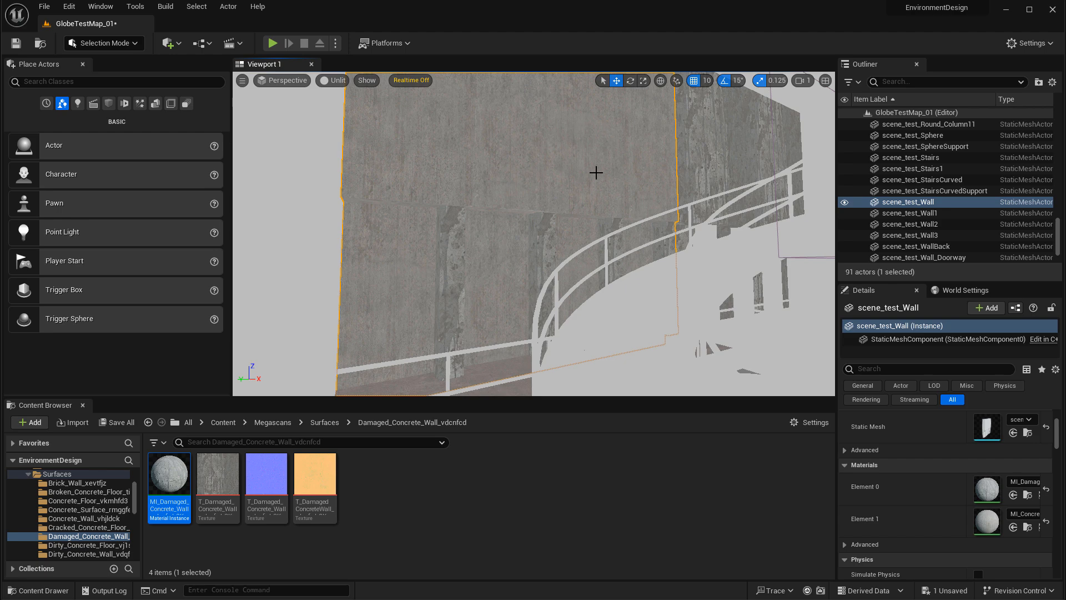
key(s)
right_drag(576, 173, 569, 174)
key(w)
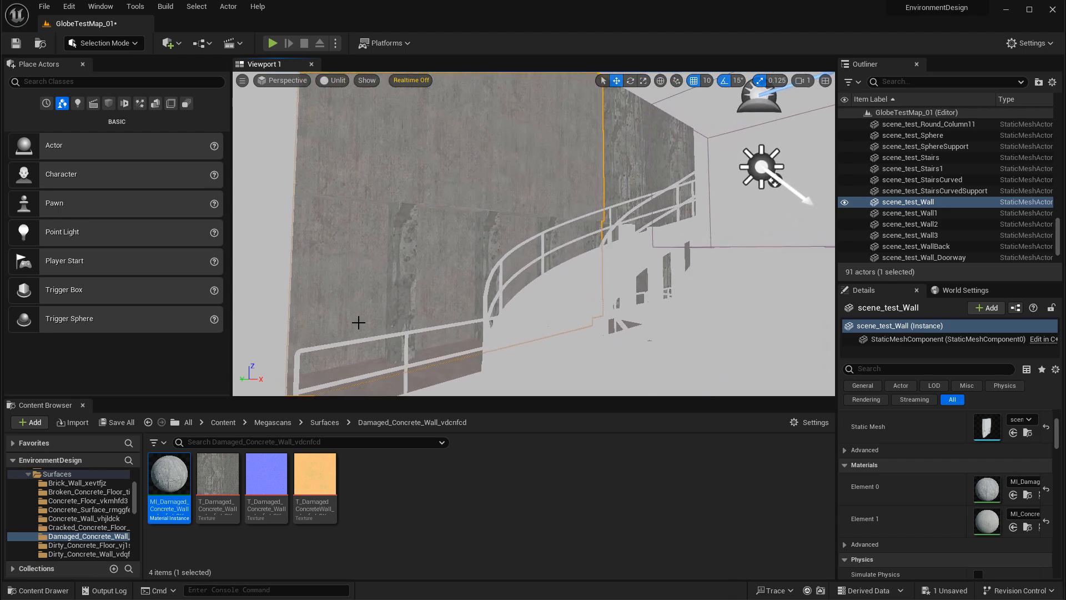
- Apply the material instance from the Scratched_Painted_Steel folder to the railing of the curved stairs
scroll(85, 516, down, 5)
click(85, 518)
drag(170, 475, 505, 270)
right_drag(504, 271, 461, 264)
- Try the stained concrete floor materials on the curved staircase, applying the Stained_Concrete_Floor_vbmiaga material instance to the steps
click(89, 527)
drag(169, 475, 503, 313)
right_drag(502, 313, 483, 308)
click(78, 535)
drag(169, 474, 581, 273)
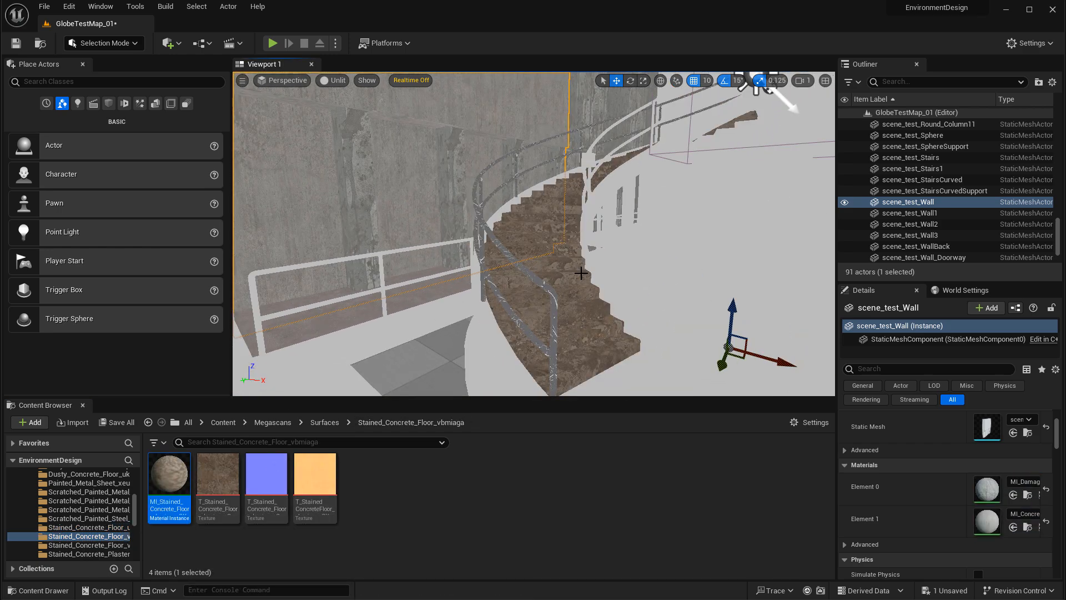
- Check the textured curved stairs in Lit mode, clear the wall selection, and return the viewport to Unlit
key(alt+4)
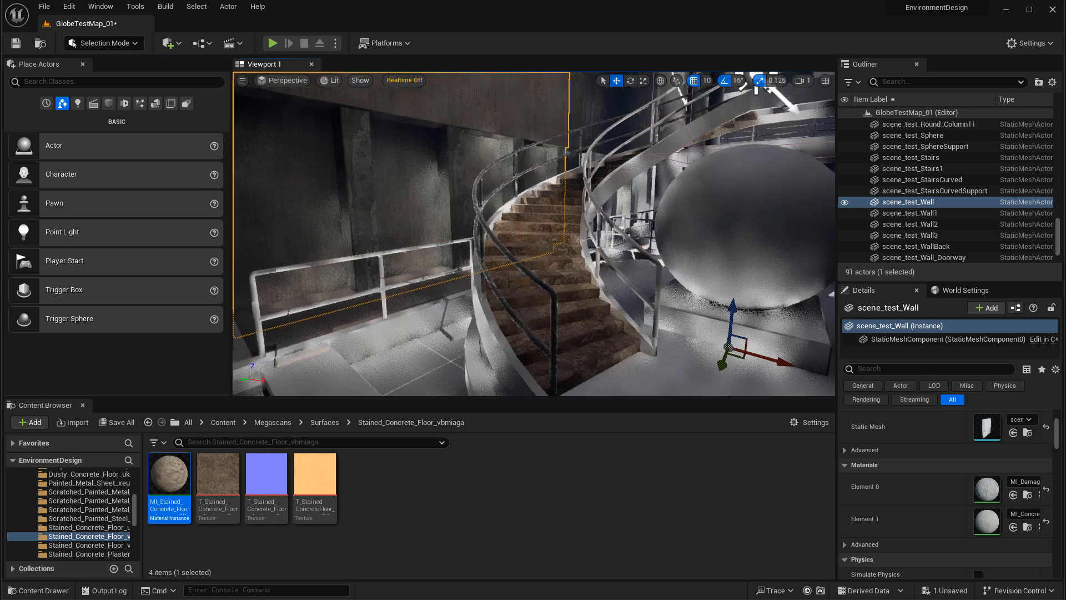
mouse_move(581, 273)
right_down()
mouse_move(555, 270)
mouse_move(555, 233)
mouse_move(549, 275)
mouse_move(544, 157)
right_up()
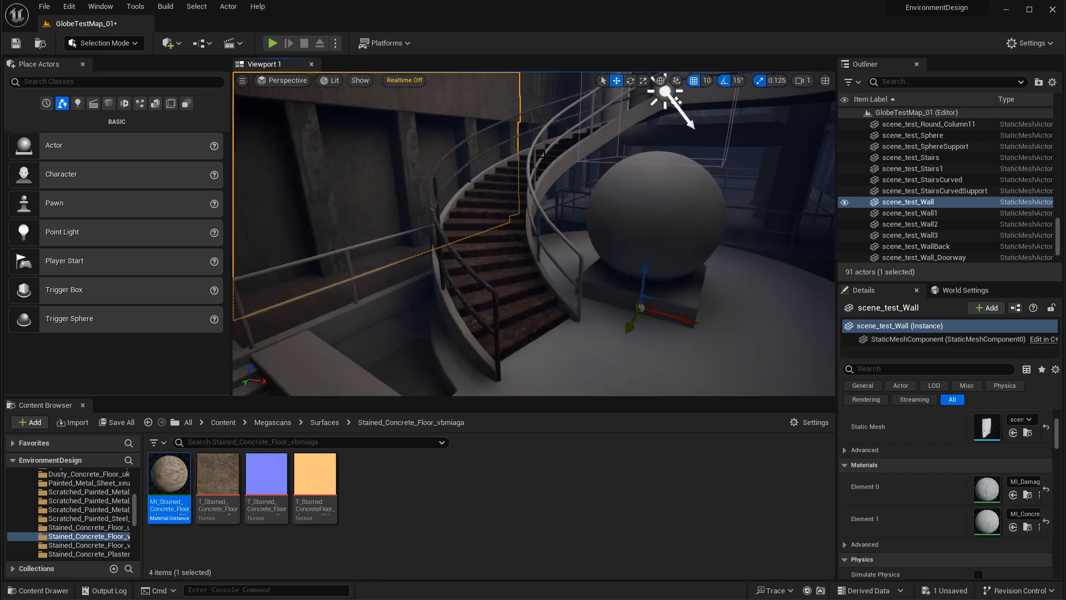
key(Escape)
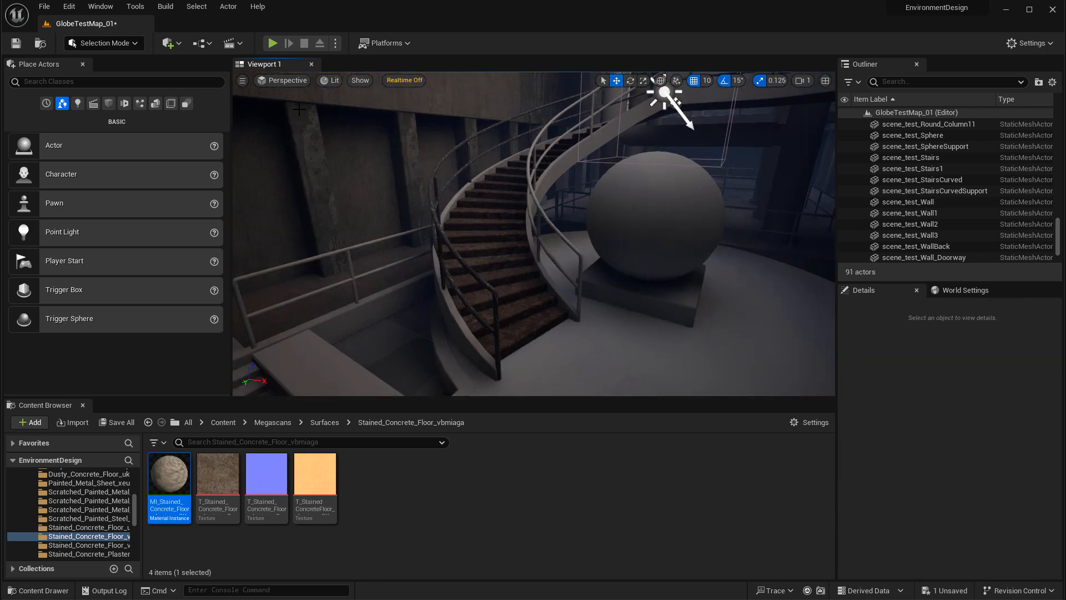
click(332, 80)
click(366, 125)
right_drag(512, 189, 511, 189)
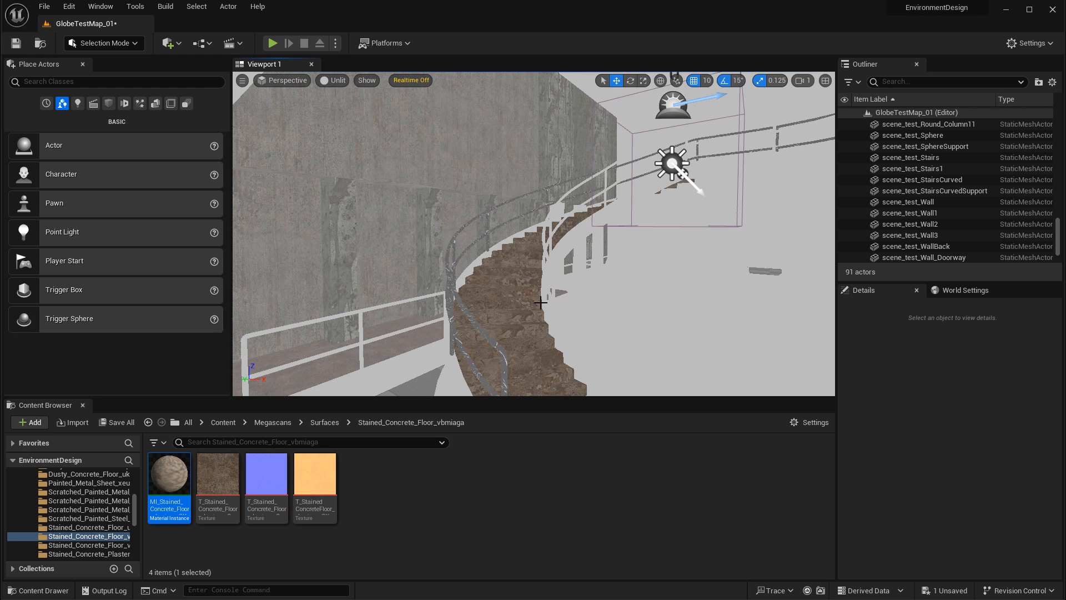
- Open the Stained_Concrete_Floor_vbmiaga material instance beside the viewport and enable its Albedo Tint override, keeping the tint white
double_click(169, 477)
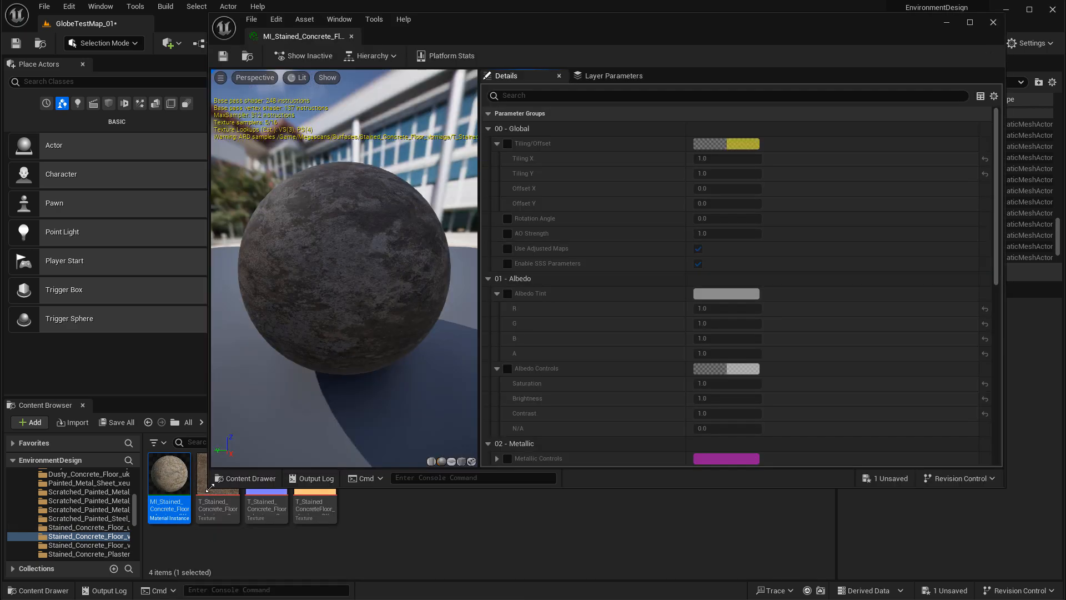
drag(210, 488, 427, 583)
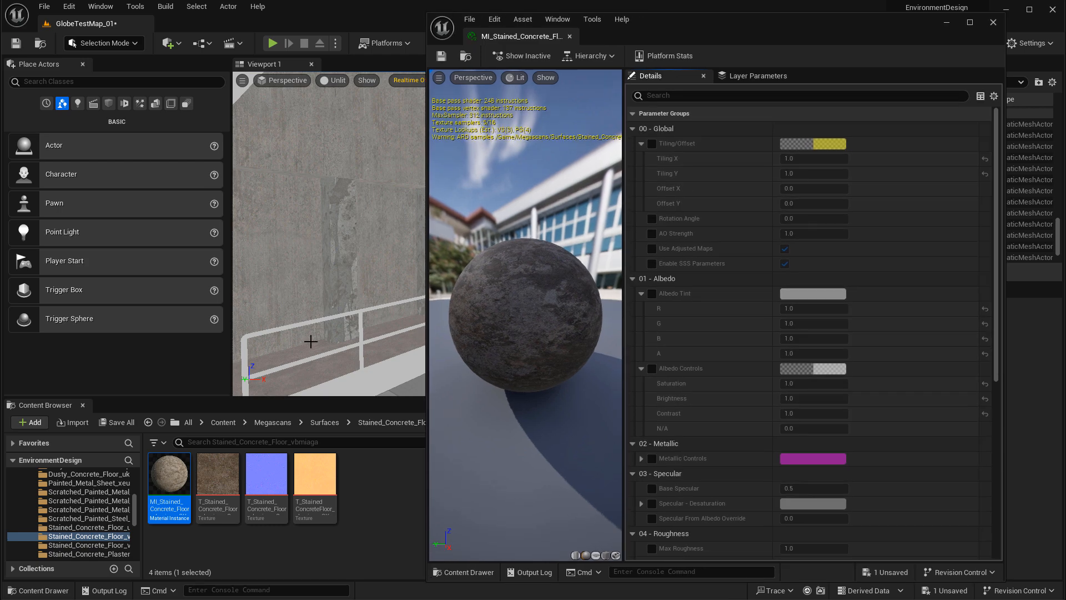
right_drag(310, 341, 383, 363)
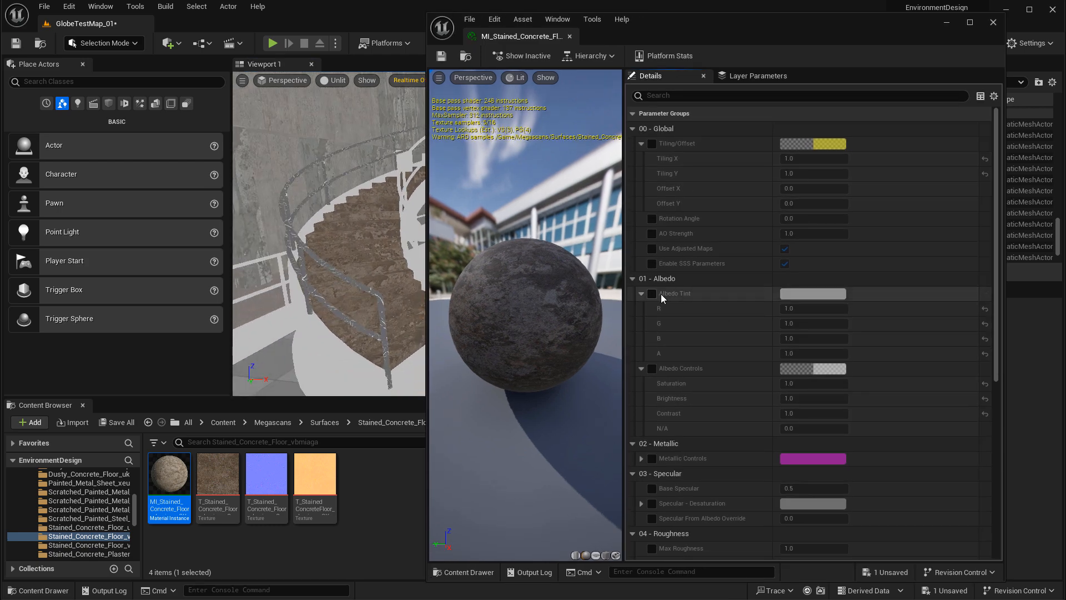
click(652, 295)
click(813, 294)
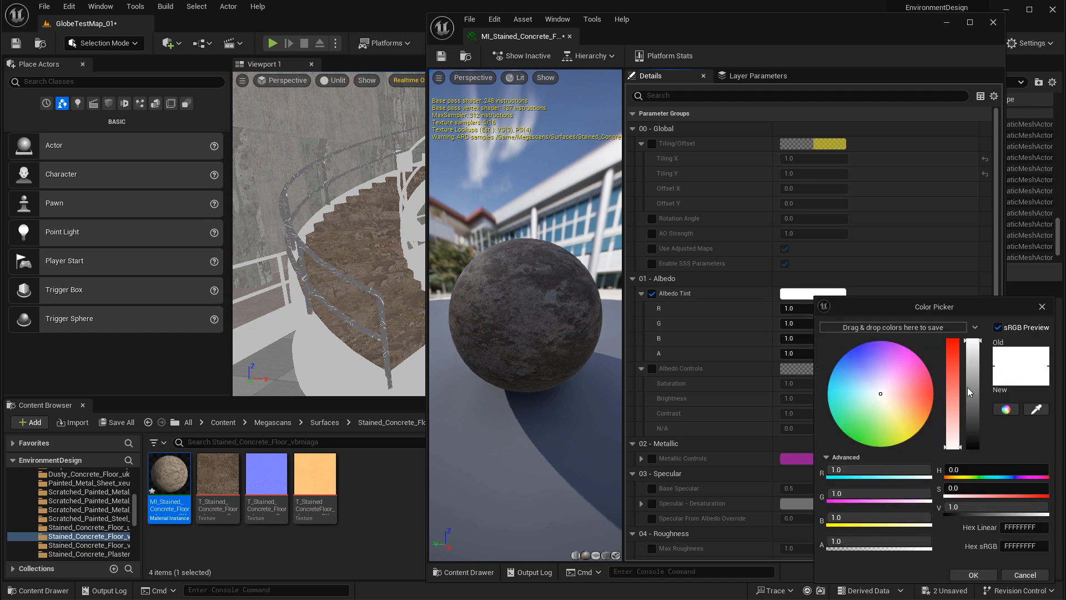
mouse_move(972, 341)
mouse_down()
mouse_move(973, 353)
mouse_move(972, 328)
mouse_up()
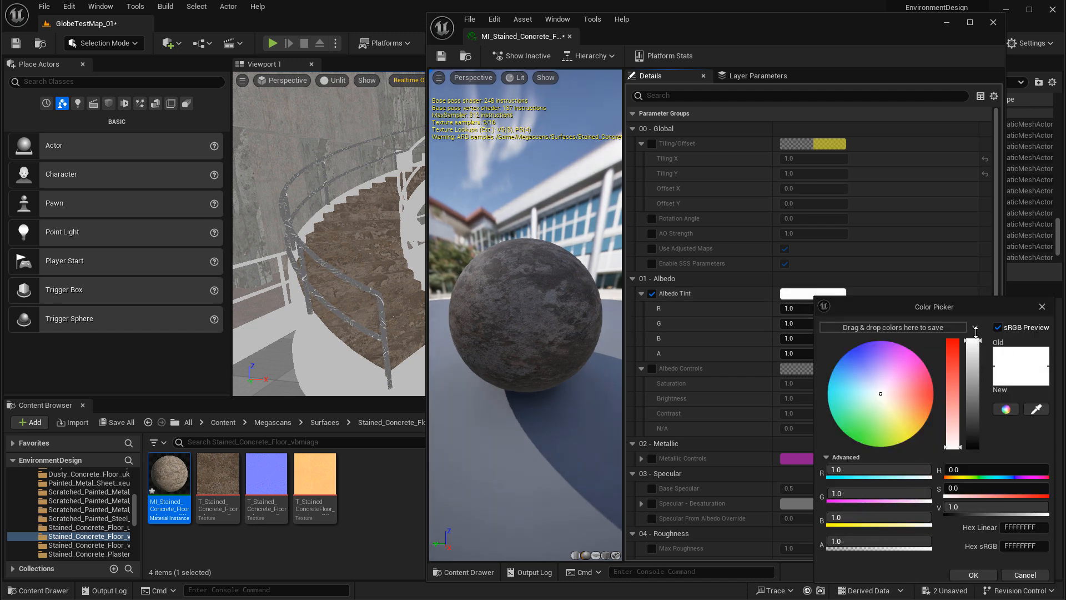
click(1042, 306)
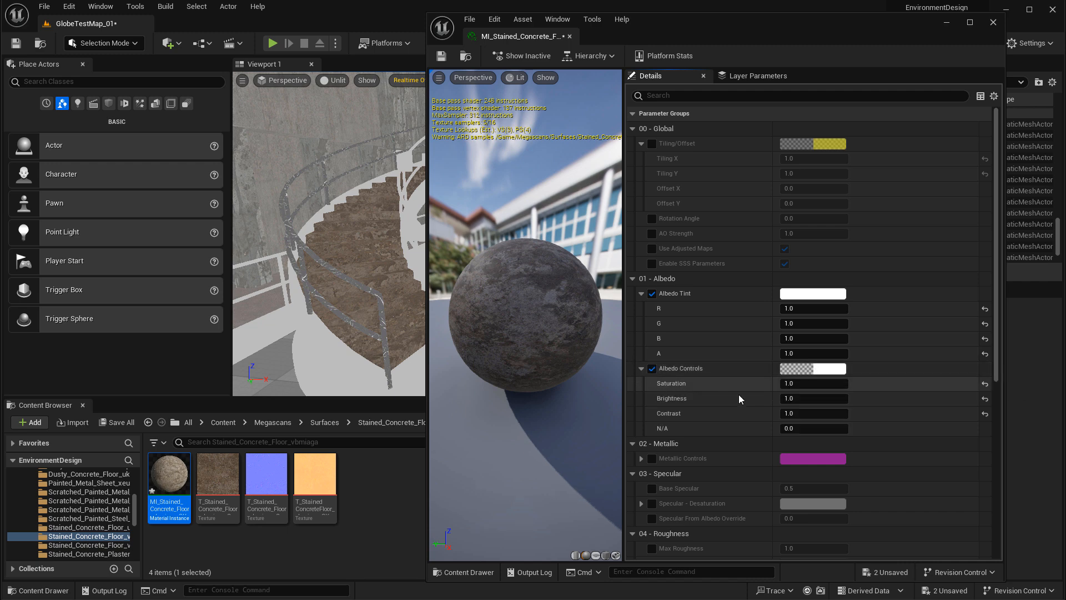
- With Albedo Controls enabled, set Saturation to 0.5 and Brightness to 1.5, check the stairs, and close the material editor
click(800, 384)
text(0.5)
key(Return)
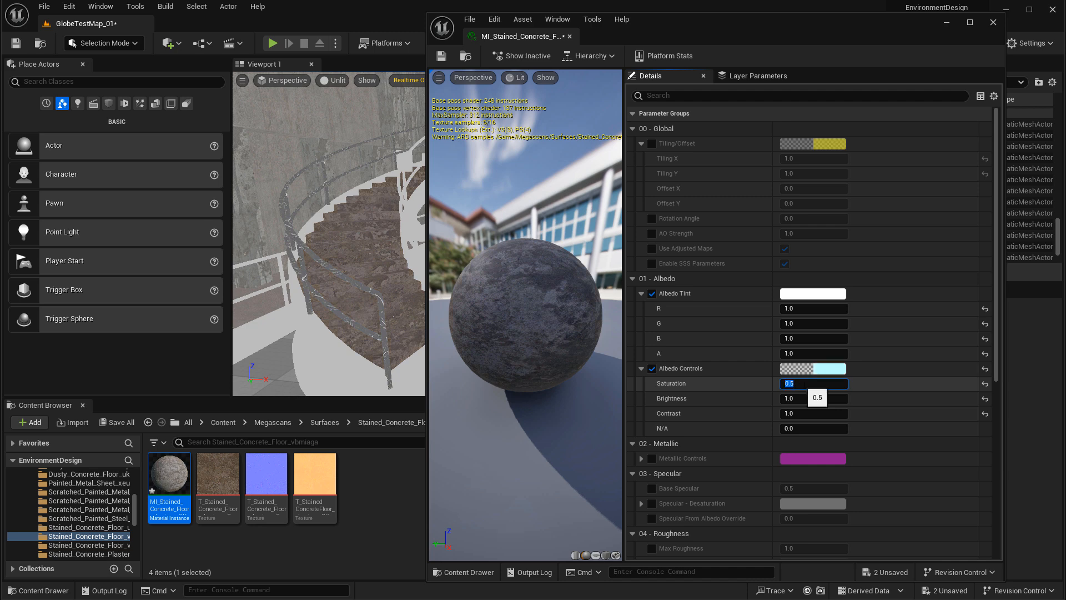
click(800, 395)
text(1.5)
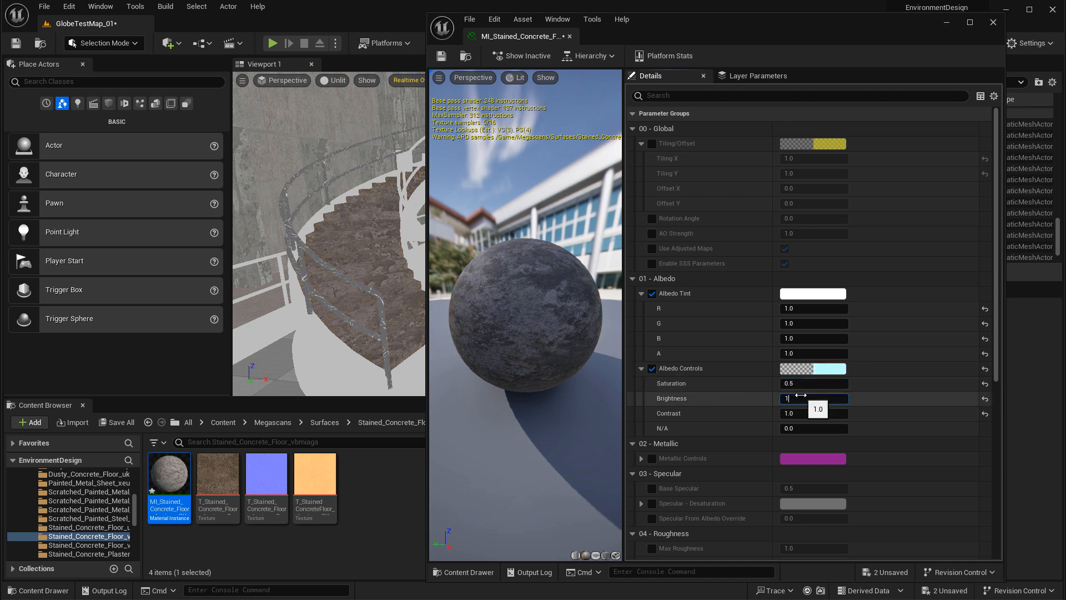
key(Return)
right_drag(326, 259, 357, 259)
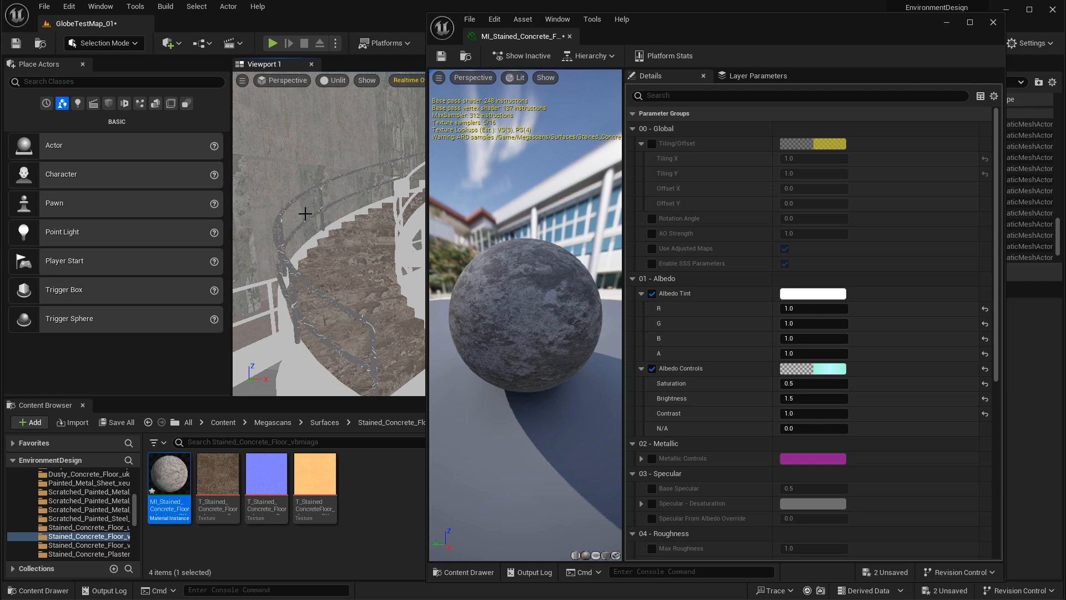
click(993, 22)
- Look around the fully textured staircase and globe in the GlobeStaircase-02-Textured level
right_drag(497, 211, 485, 210)
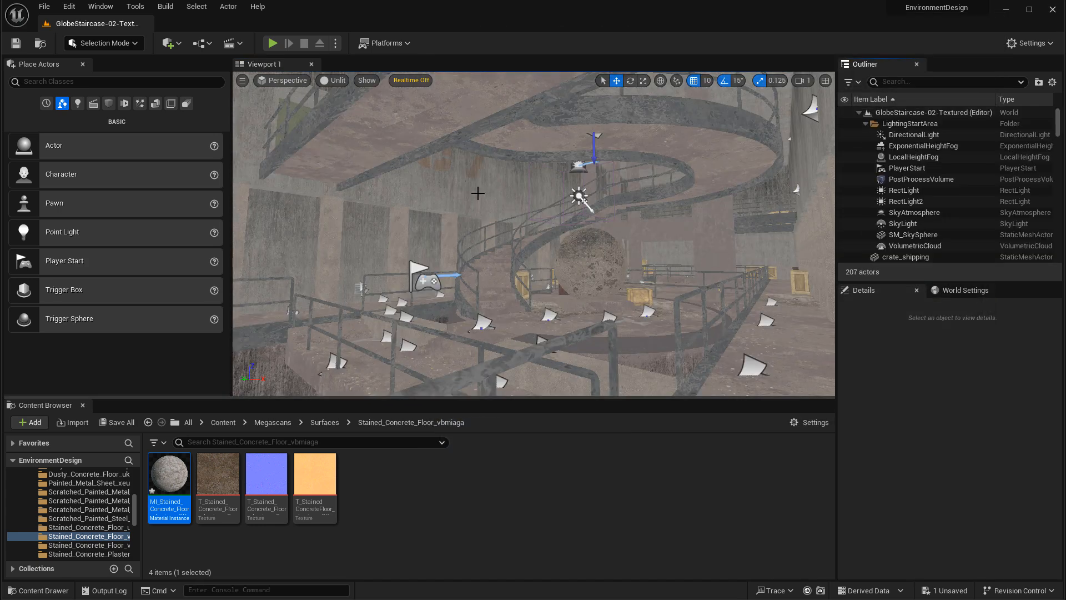
right_drag(475, 194, 478, 195)
right_drag(357, 221, 357, 221)
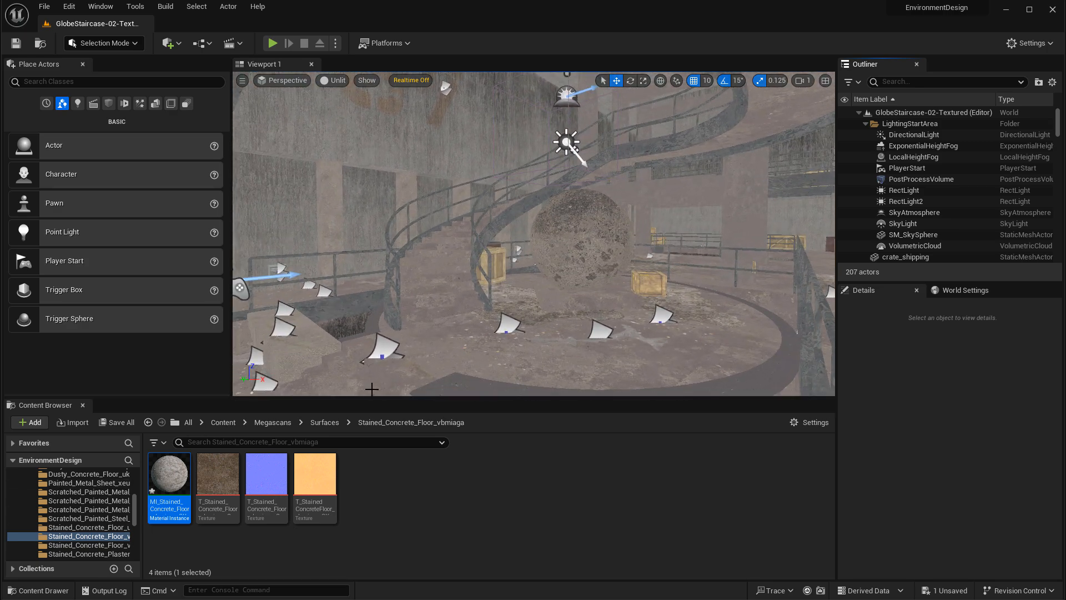
- Hide the decals in the viewport and look over the walls, stairs and floor with only their base materials
right_drag(518, 172, 394, 112)
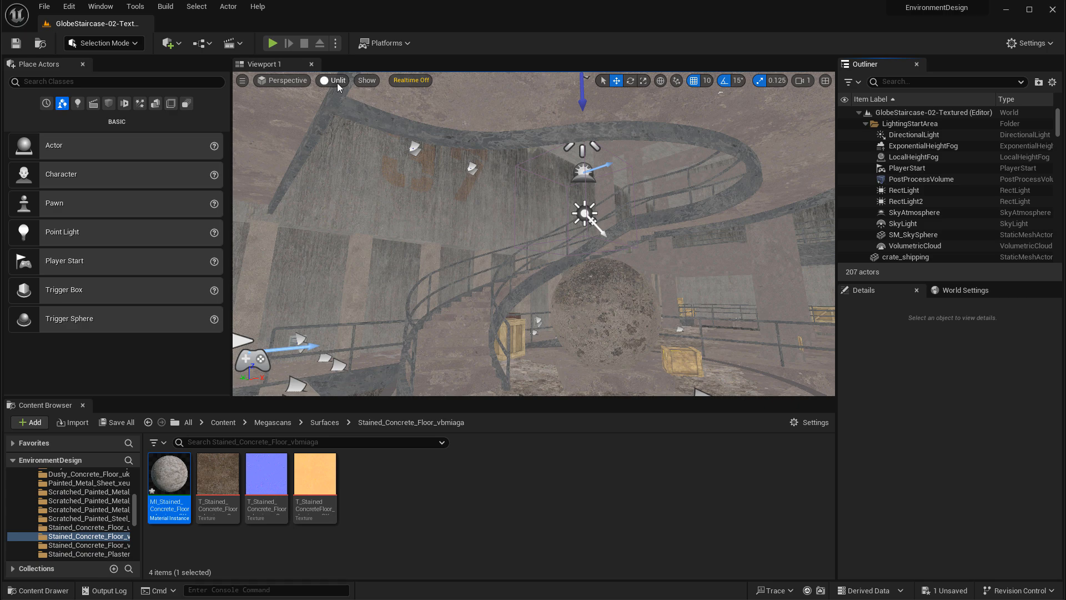
click(367, 80)
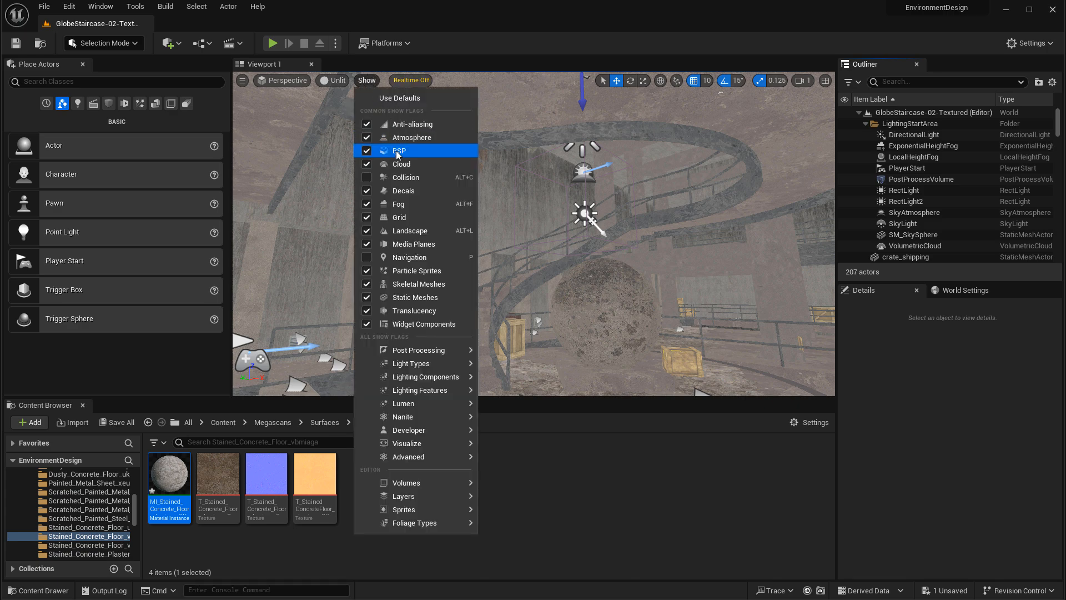
click(371, 191)
key(s)
right_drag(533, 233, 572, 236)
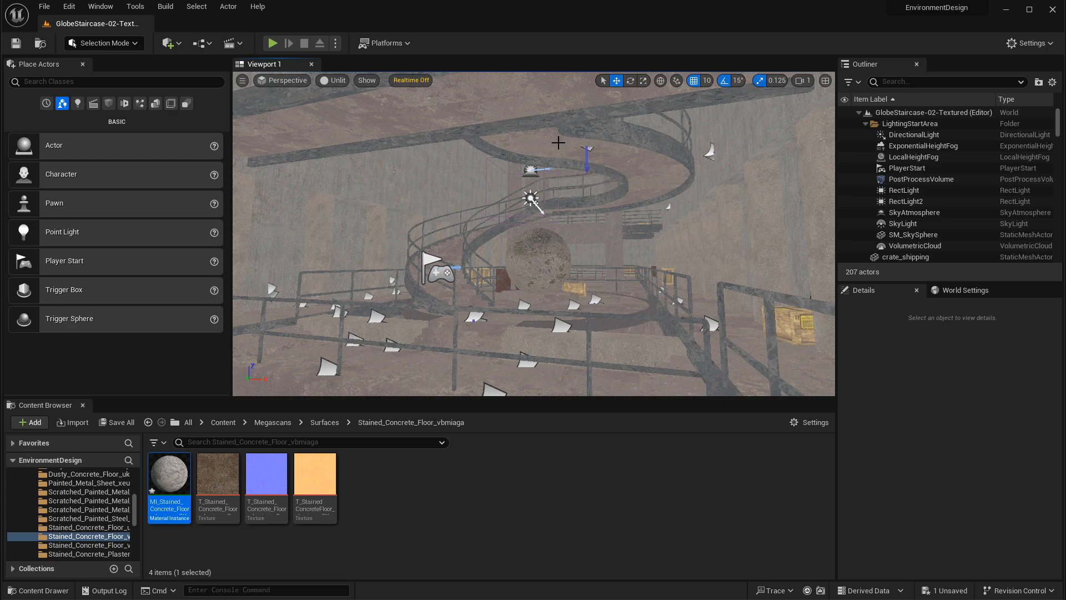
scroll(665, 276, up, 2)
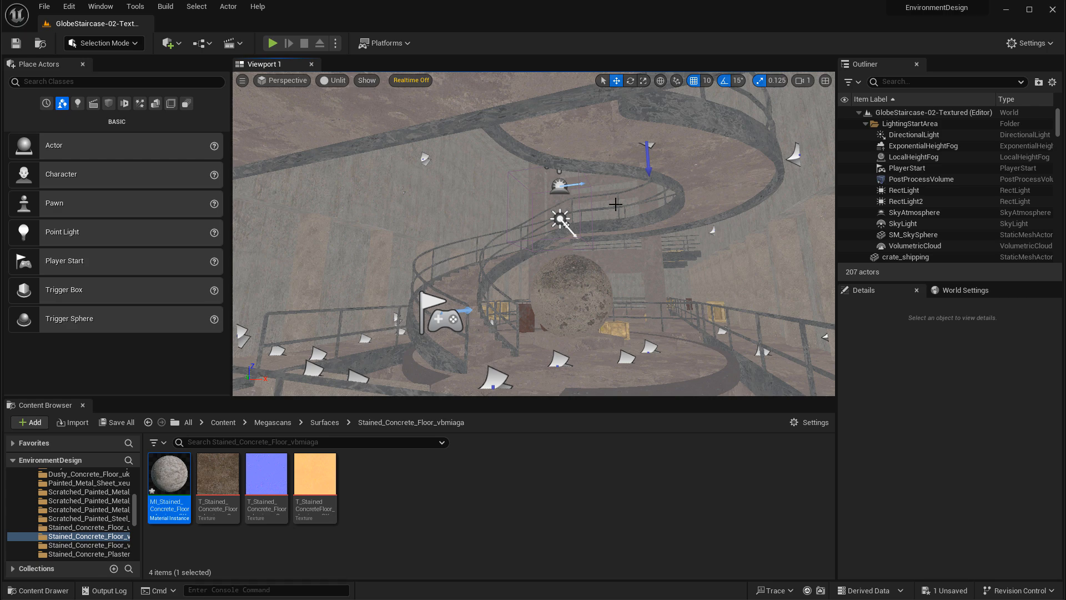
- Switch the viewport from Unlit to Lit shading and turn on realtime rendering
click(367, 81)
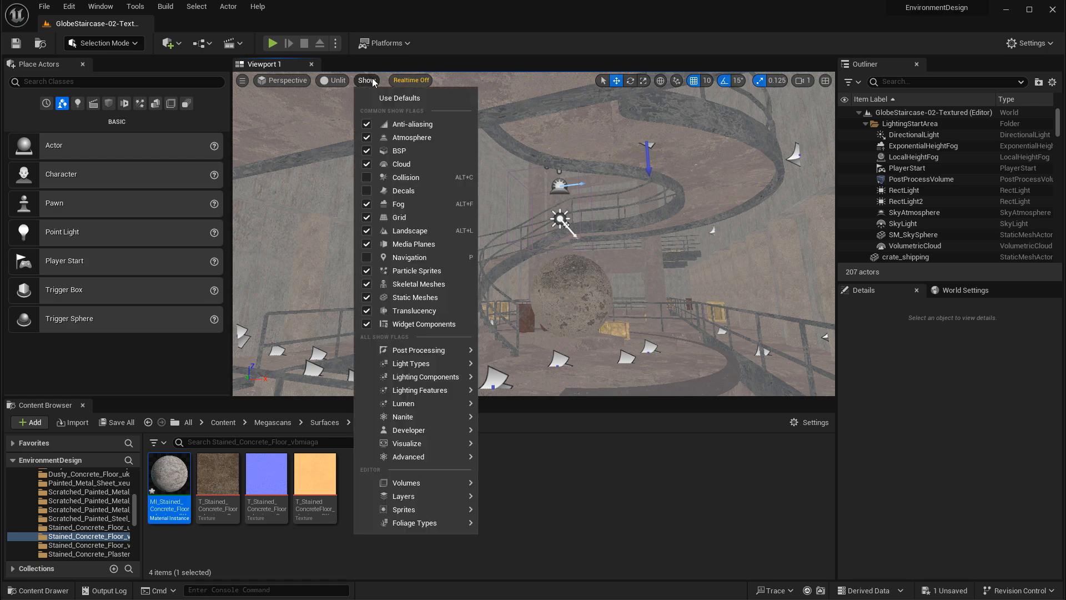
click(333, 81)
click(352, 110)
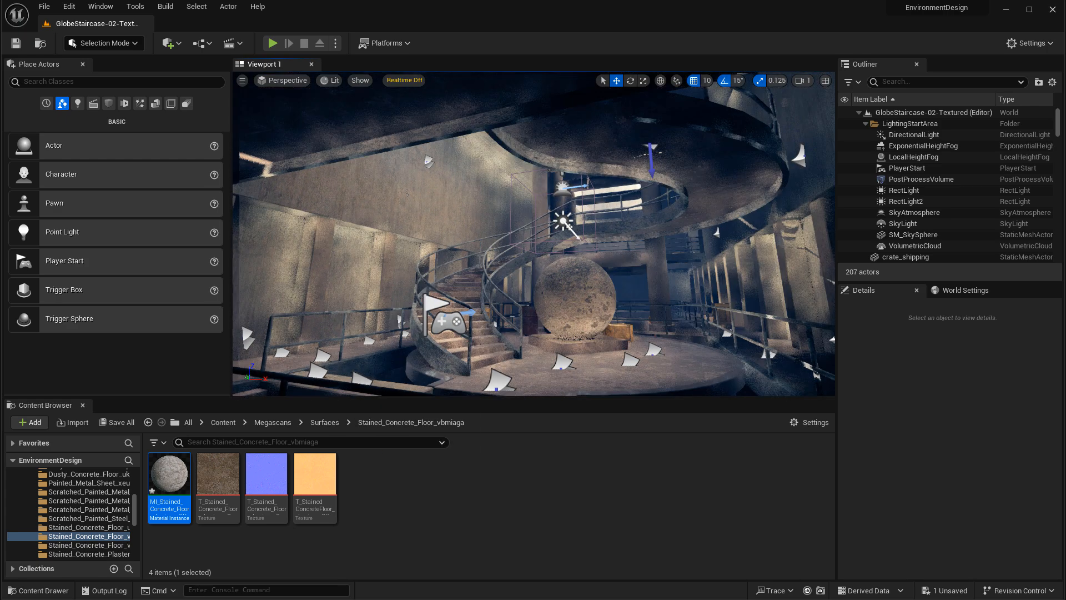
right_drag(604, 273, 587, 271)
key(ctrl+r)
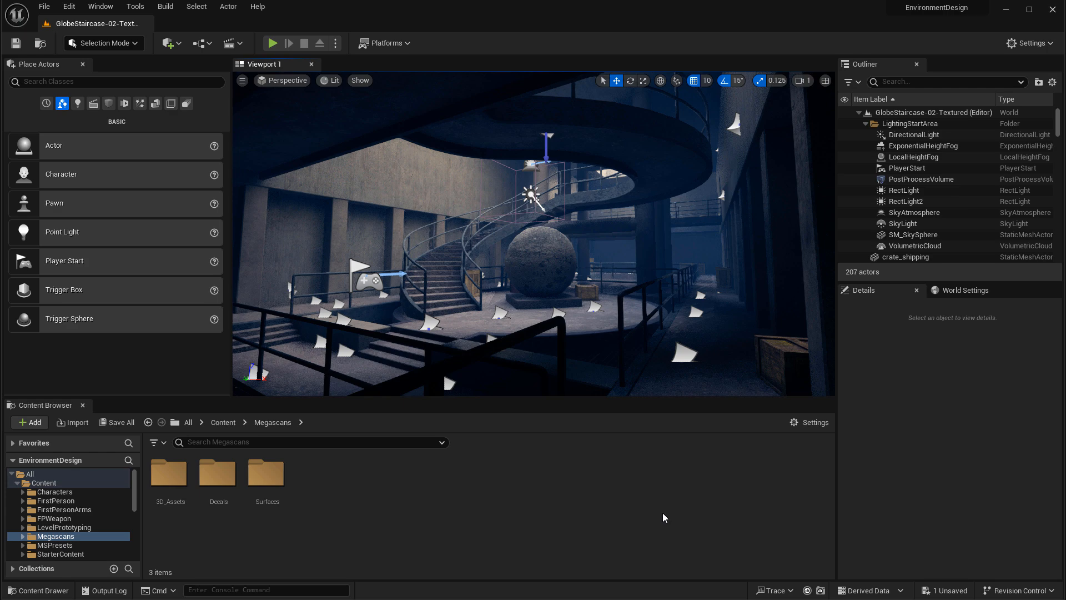
- Show the decals in the Lit viewport again and hide the editor icons with Game View
scroll(388, 148, up, 5)
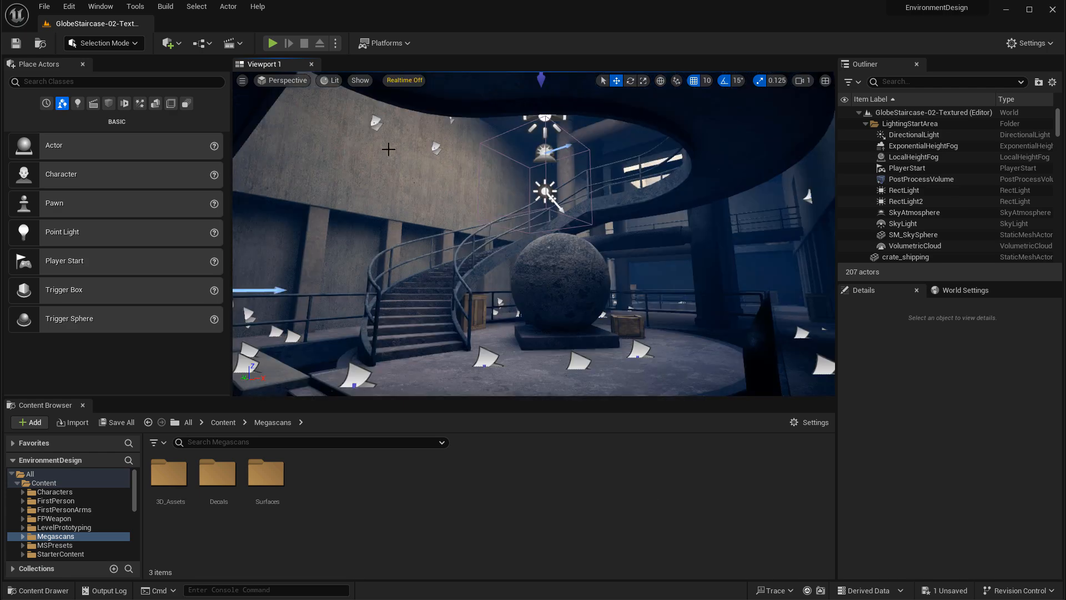
click(331, 84)
click(360, 80)
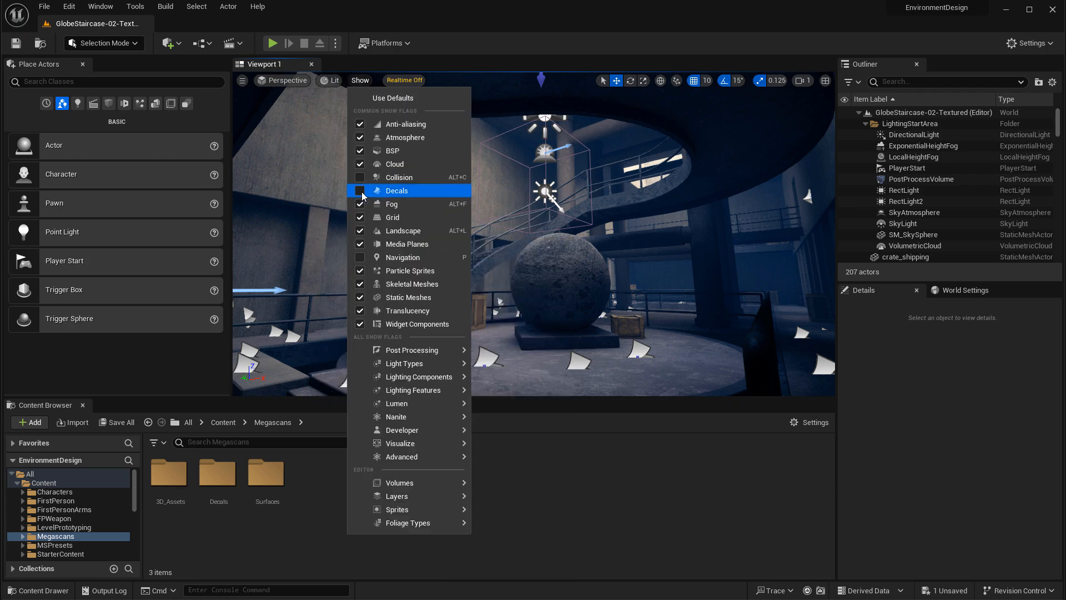
click(361, 190)
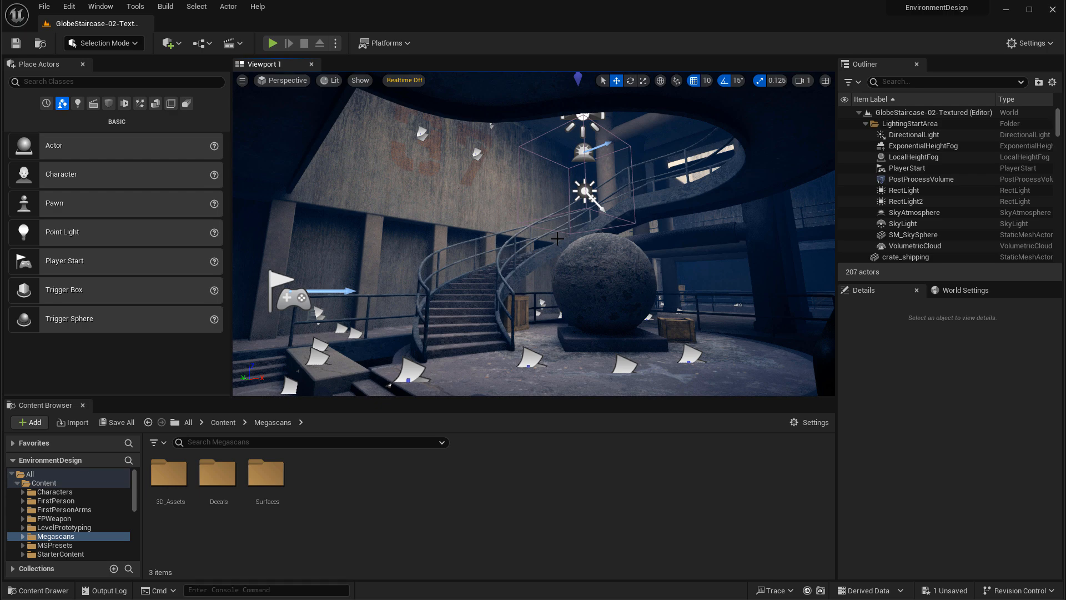
key(g)
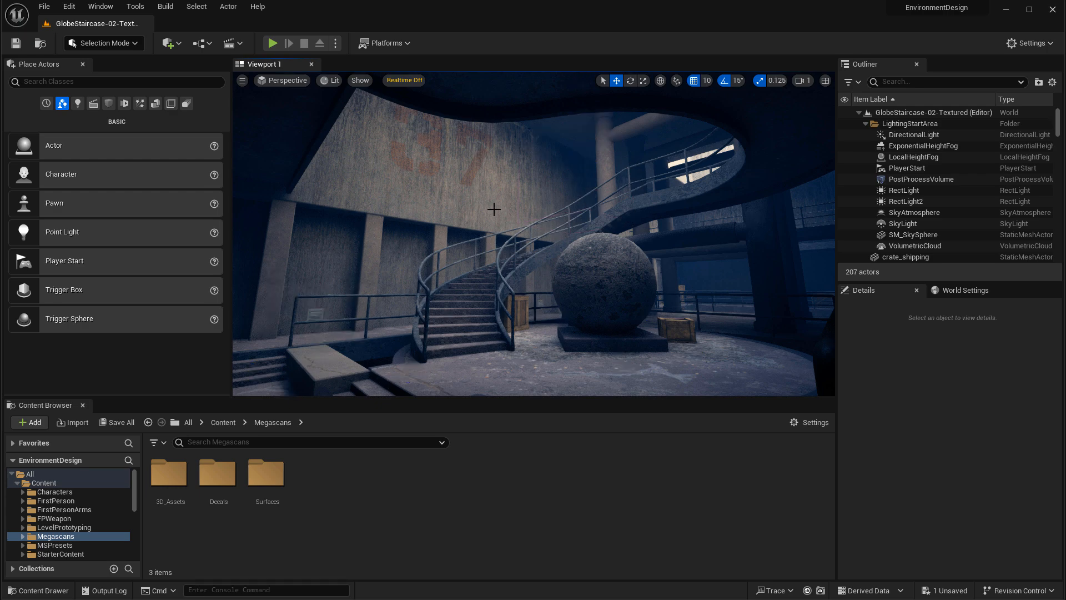
- Examine the decals on the floor around the globe, the ledge and the lower steps up close
right_drag(499, 178, 467, 117)
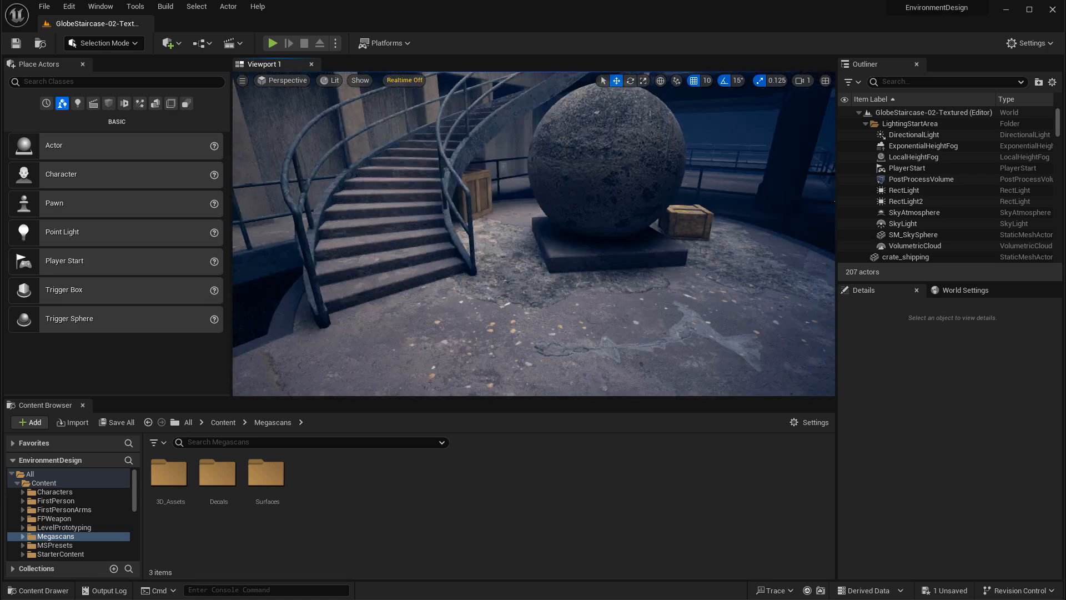
right_drag(478, 247, 547, 225)
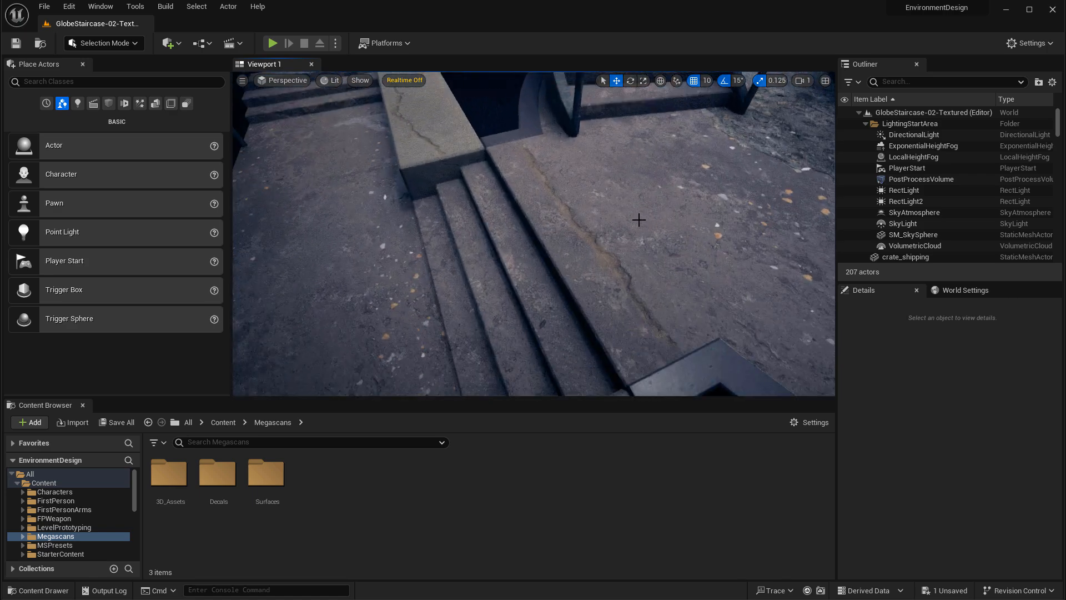
right_drag(638, 219, 638, 219)
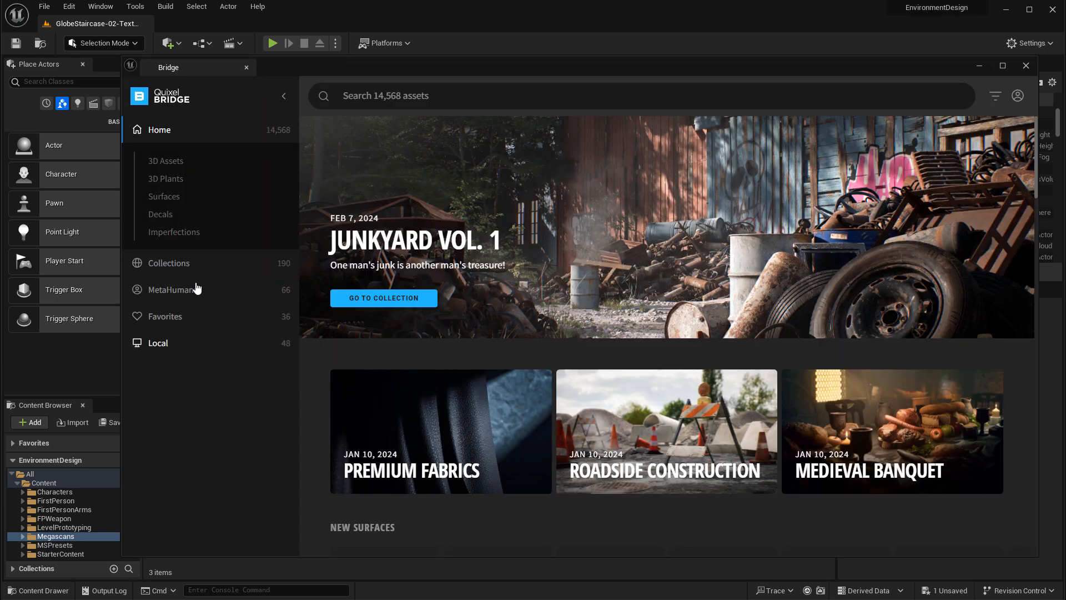
- View the Decals categories in Quixel Bridge and close Bridge
click(167, 216)
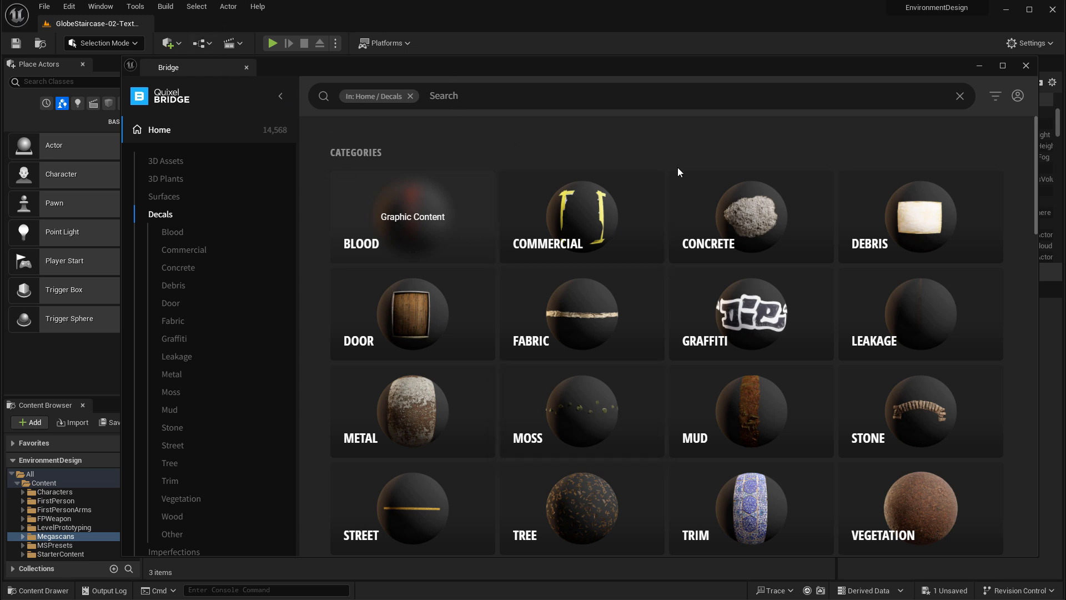
click(1027, 67)
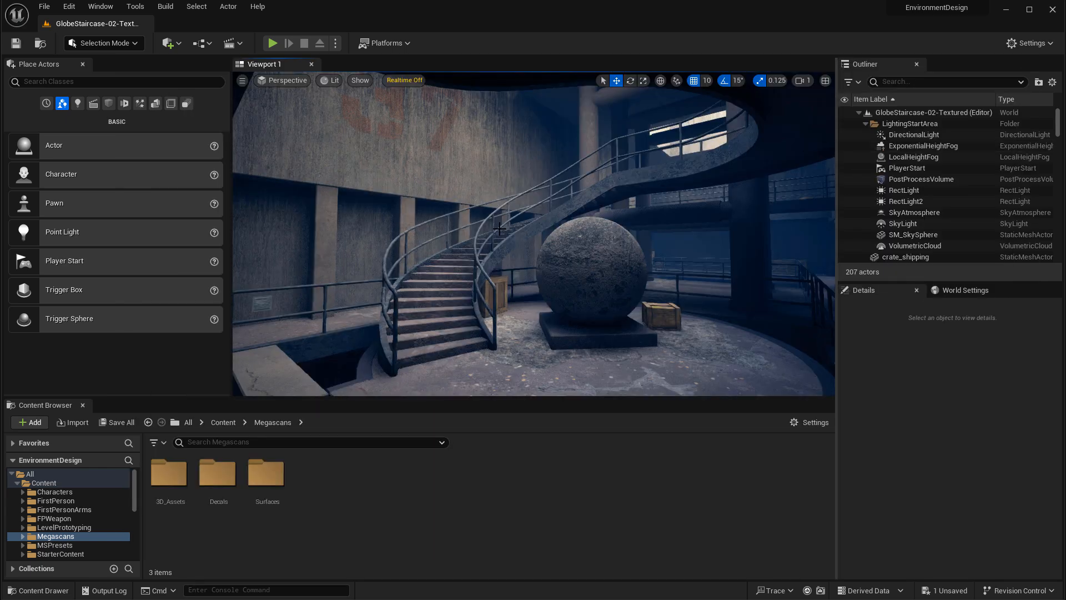
- Try moving a painted number decal sideways on the curved wall, and undo the move and selection changes
mouse_move(496, 224)
right_down()
mouse_move(496, 189)
mouse_move(497, 233)
right_up()
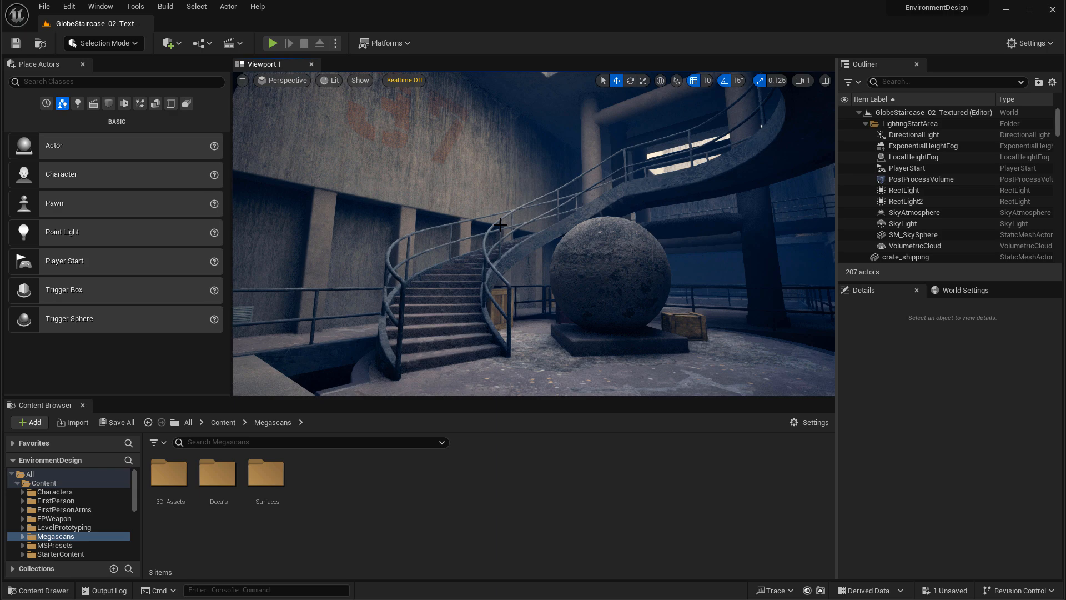
mouse_move(499, 225)
right_down()
mouse_move(499, 211)
mouse_move(503, 241)
mouse_move(502, 222)
mouse_move(451, 240)
right_up()
click(450, 240)
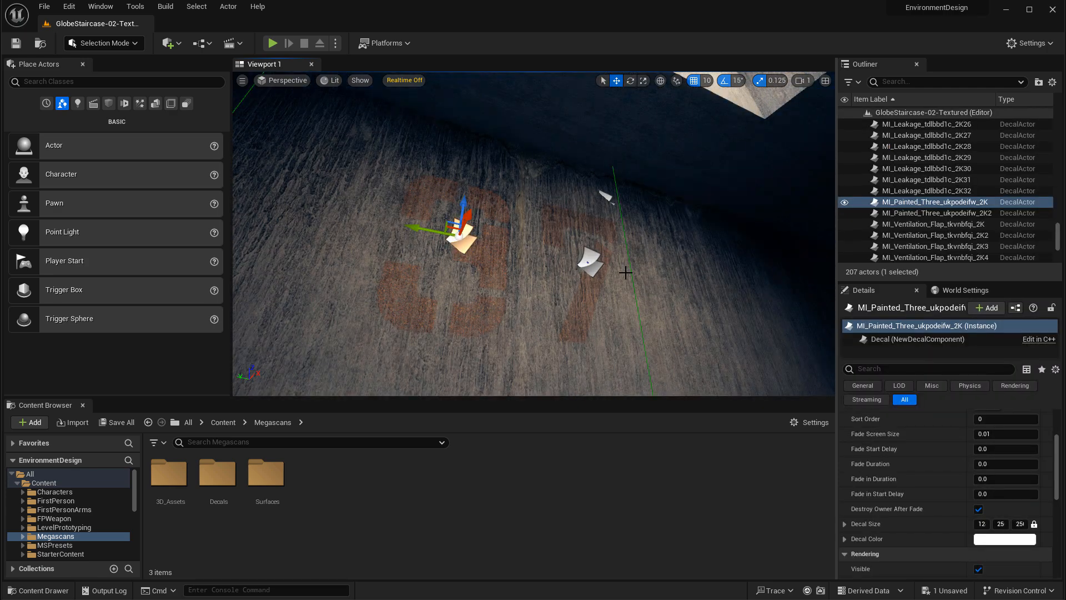
right_drag(527, 262, 409, 240)
click(582, 278)
mouse_move(583, 277)
right_down()
mouse_move(577, 289)
mouse_move(591, 284)
right_up()
drag(433, 273, 480, 269)
key(ctrl+z)
key(ctrl+z)
- Raise the wooden crate beside the globe and select the concrete rubble decal beneath it
mouse_move(644, 177)
right_down()
mouse_move(655, 164)
mouse_move(644, 177)
right_up()
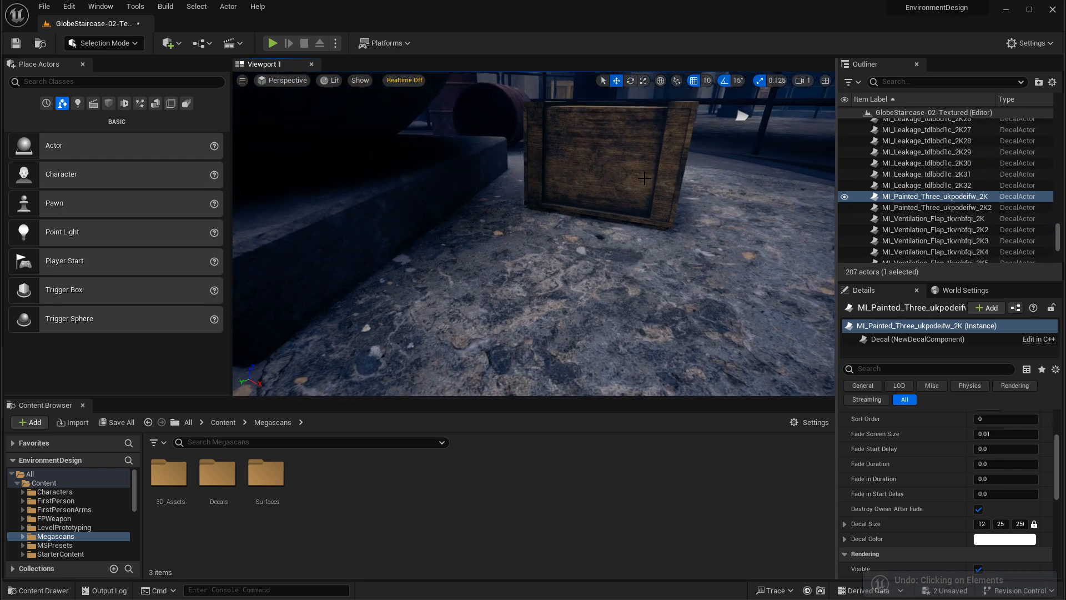
click(644, 178)
drag(618, 158, 624, 99)
click(629, 199)
right_drag(628, 199, 683, 222)
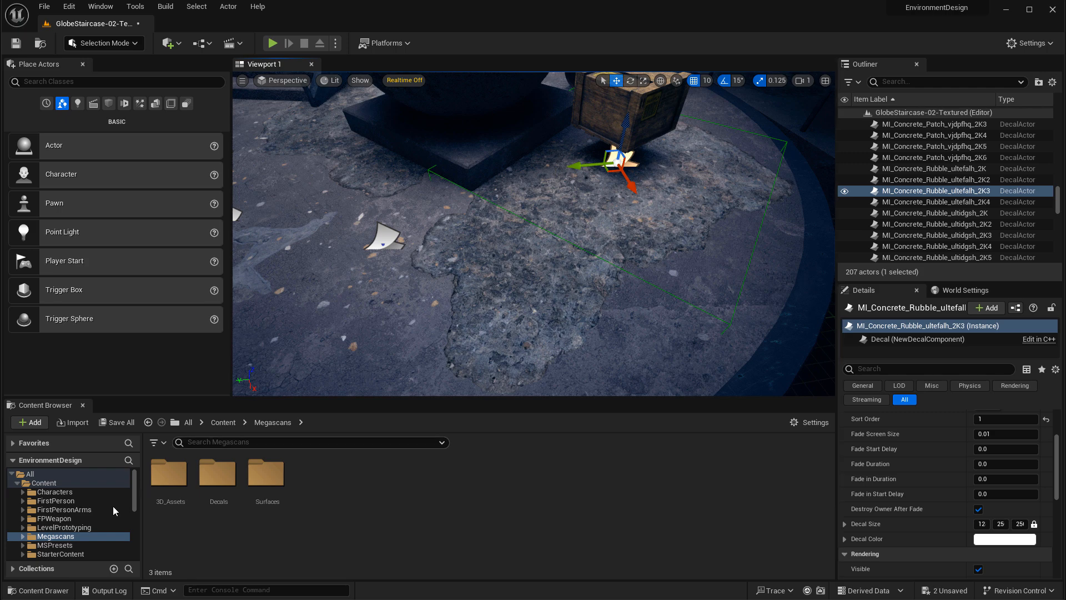
- Locate the selected rubble decal's material instance in the project content and open it beside the viewport
key(ctrl+b)
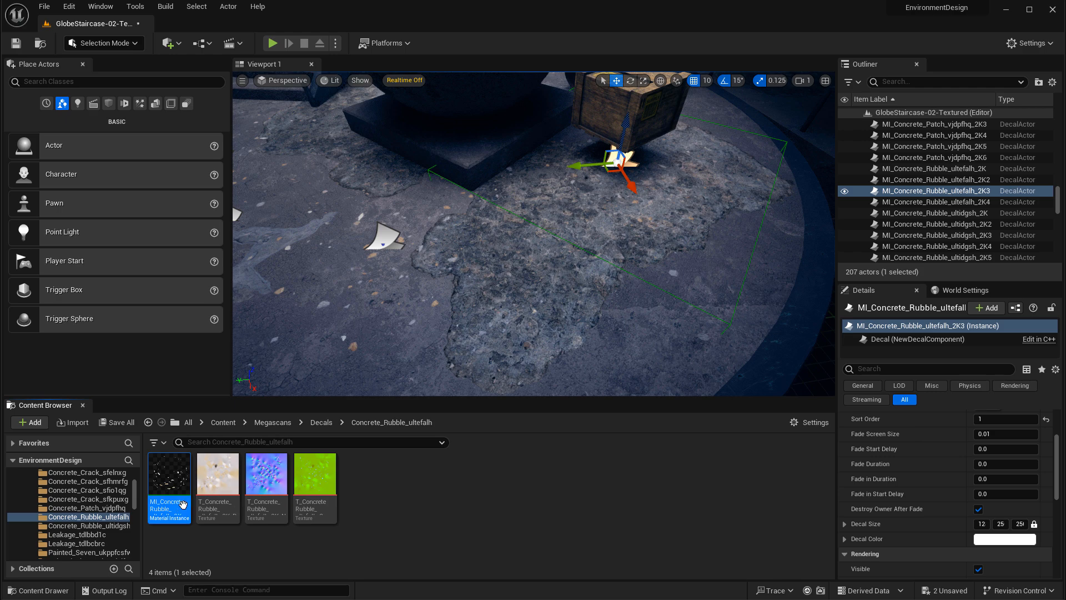
double_click(170, 486)
right_drag(333, 222, 383, 233)
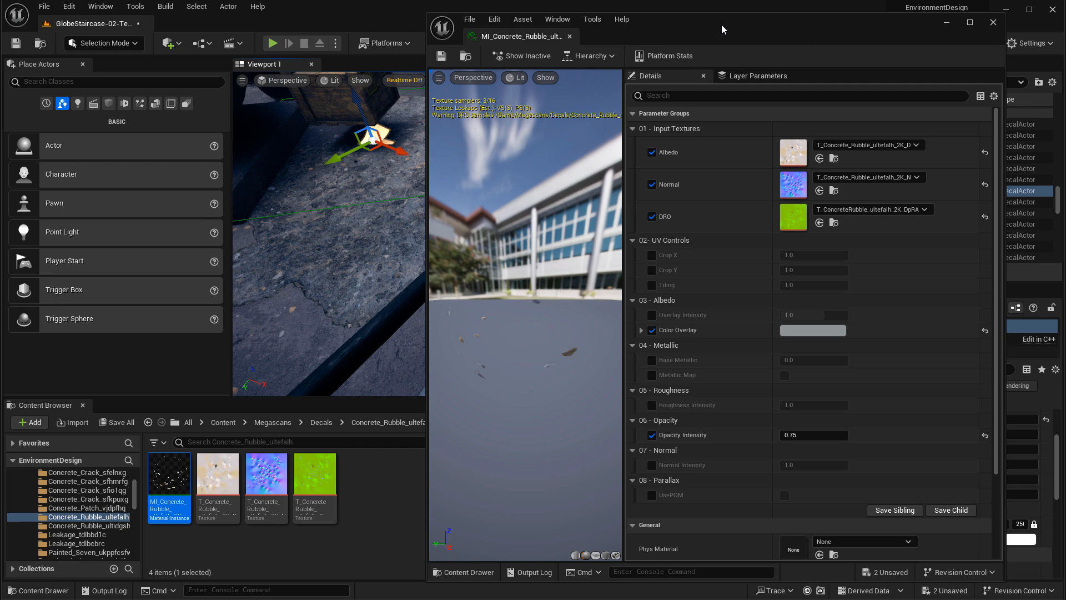
drag(721, 25, 773, 30)
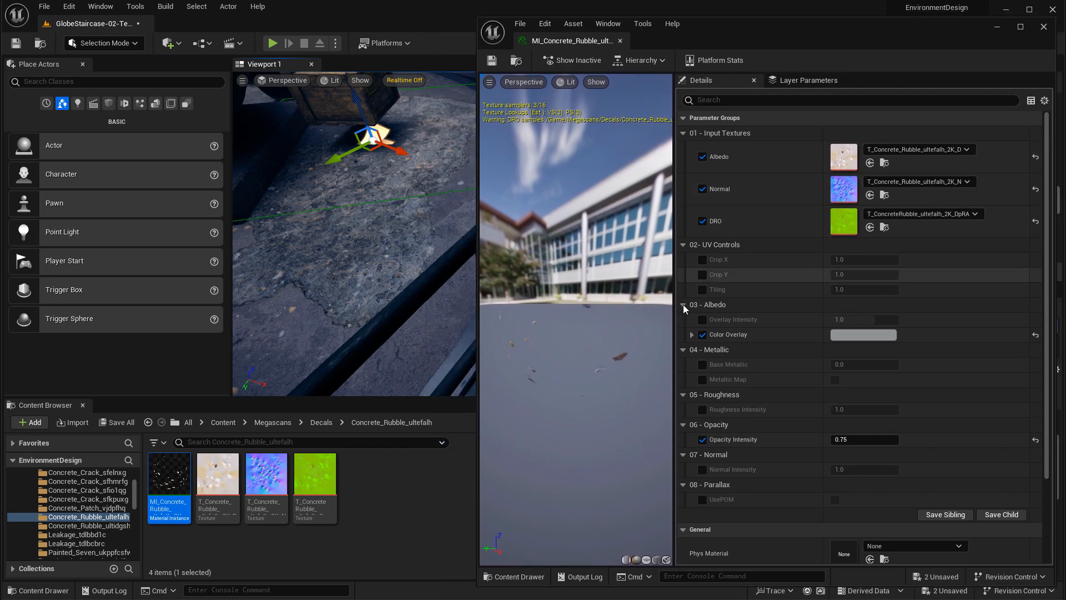
- Toggle the rubble material's Color Overlay off and on, try an Opacity Intensity of about 2.24, and undo it
click(702, 334)
click(702, 334)
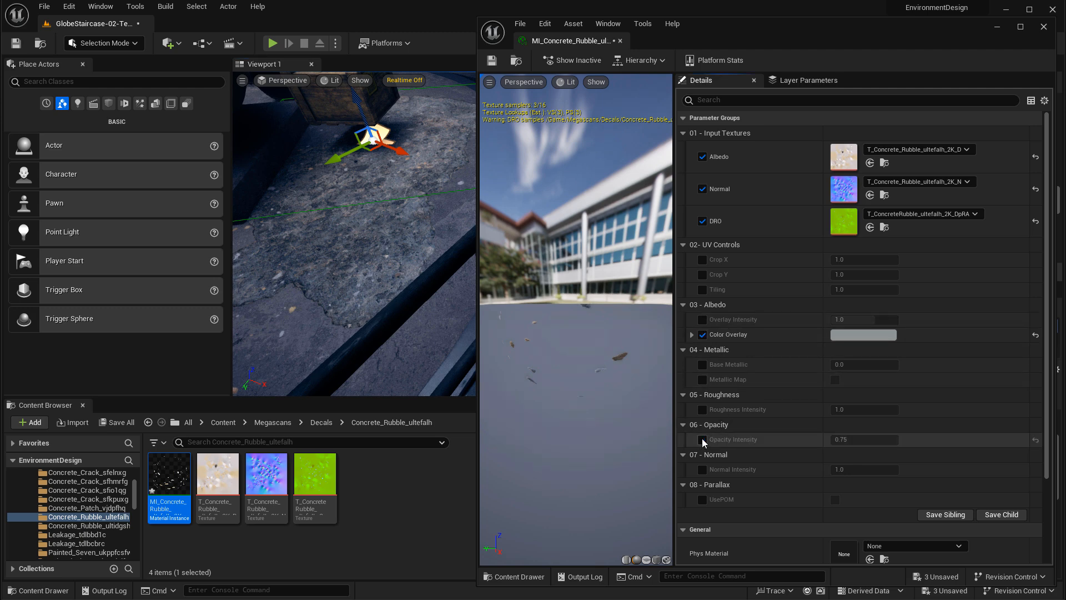
mouse_move(833, 439)
mouse_down()
mouse_move(888, 439)
mouse_move(849, 439)
mouse_up()
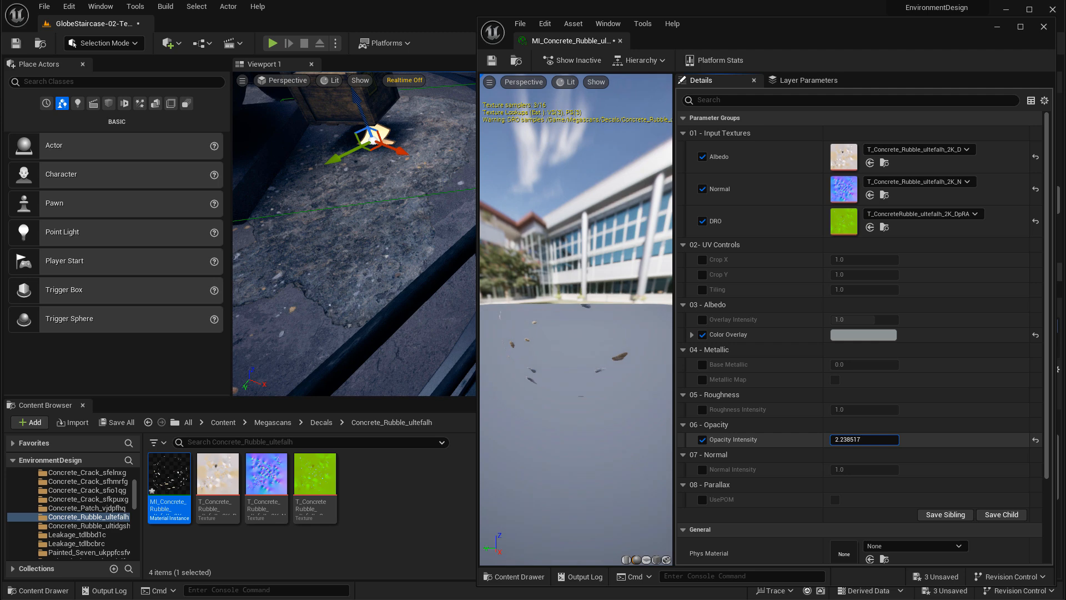
key(ctrl+z)
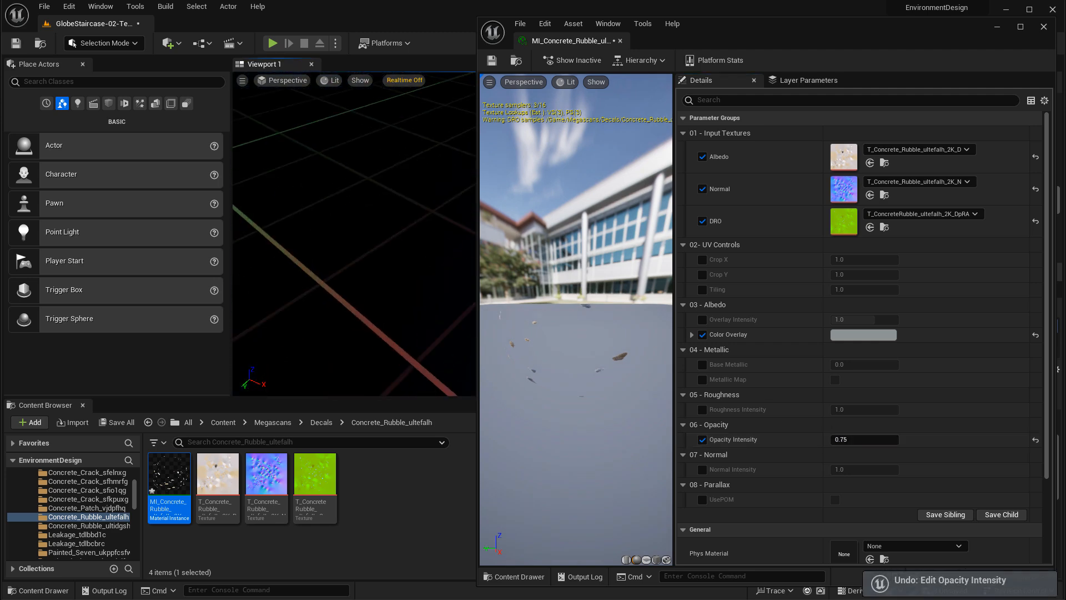
key(ctrl+z)
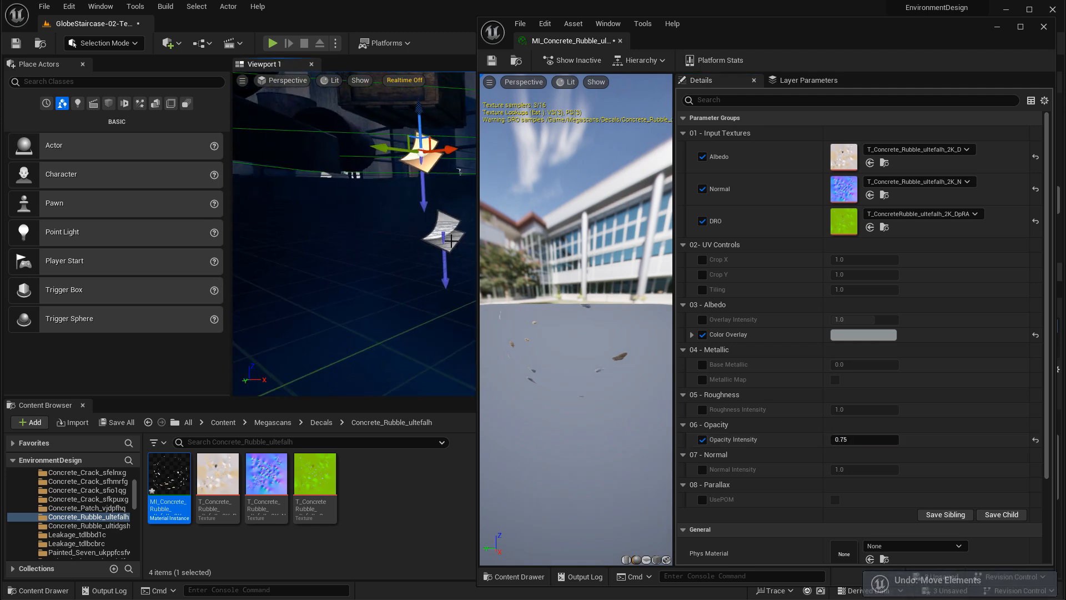
- Select the concrete patch decal near the crate, close the rubble material, and open the MI_Concrete_Patch_vjdpfhq material instance
click(451, 241)
middle_drag(417, 238, 421, 166)
key(ctrl+b)
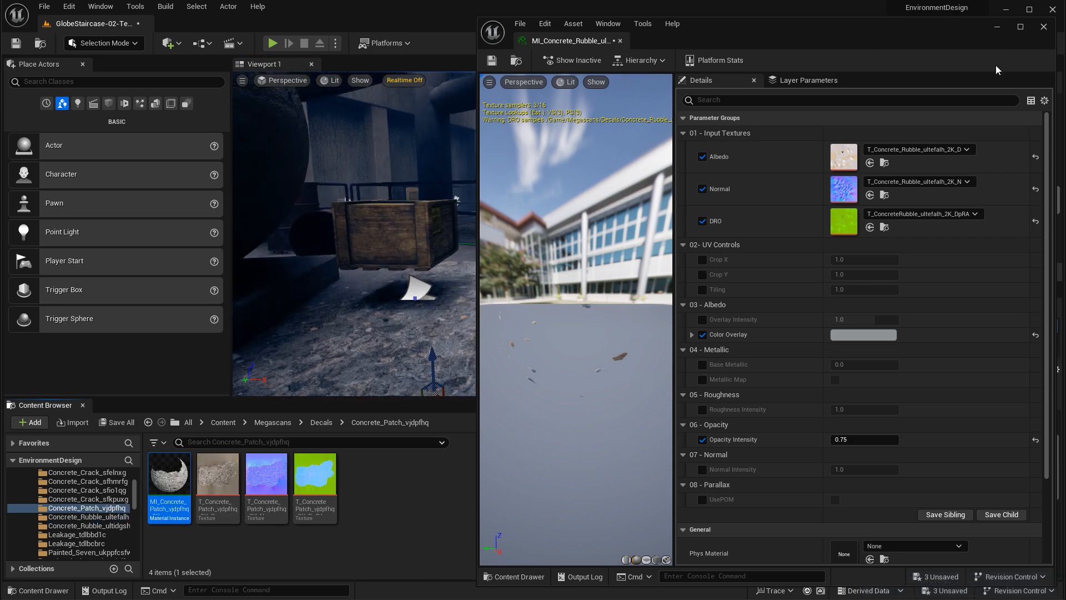
click(1043, 27)
double_click(169, 475)
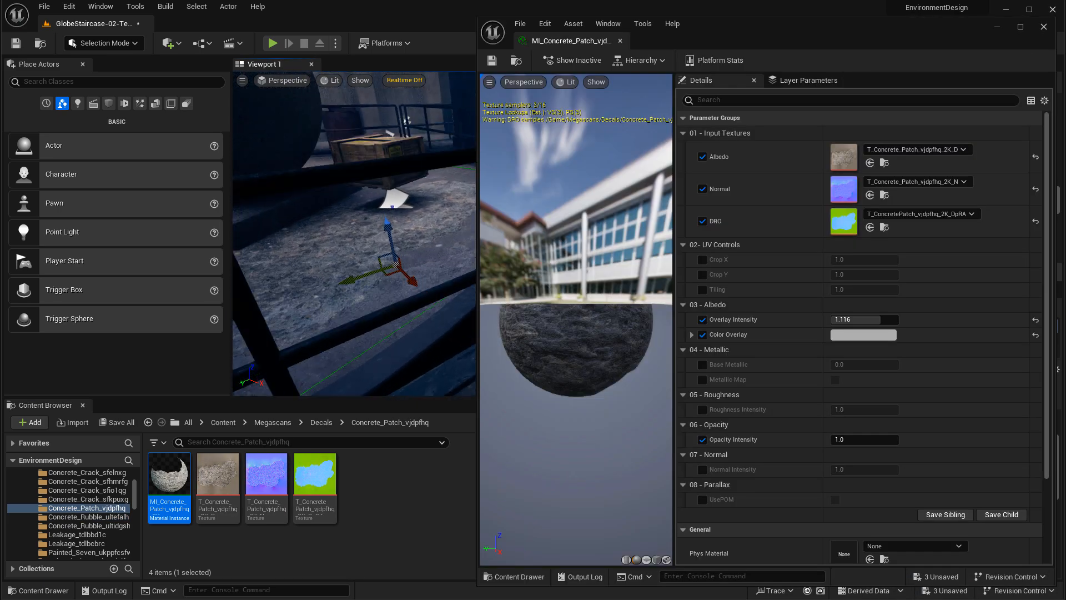
scroll(421, 312, up, 5)
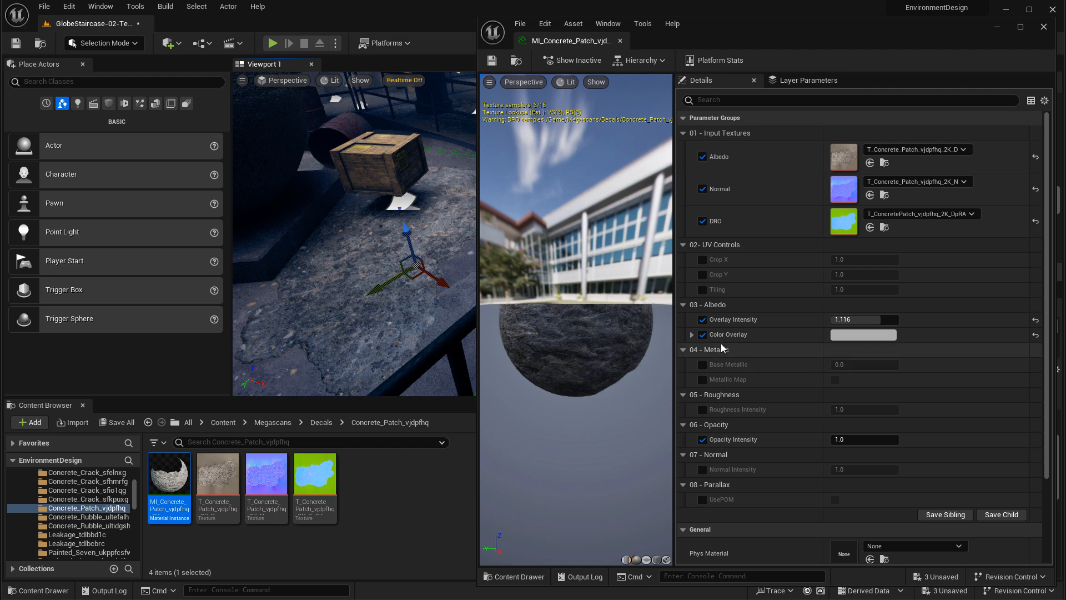
- Toggle the patch material's Overlay Intensity and Color Overlay off and on, and set its Opacity Intensity to about 0.7
click(703, 320)
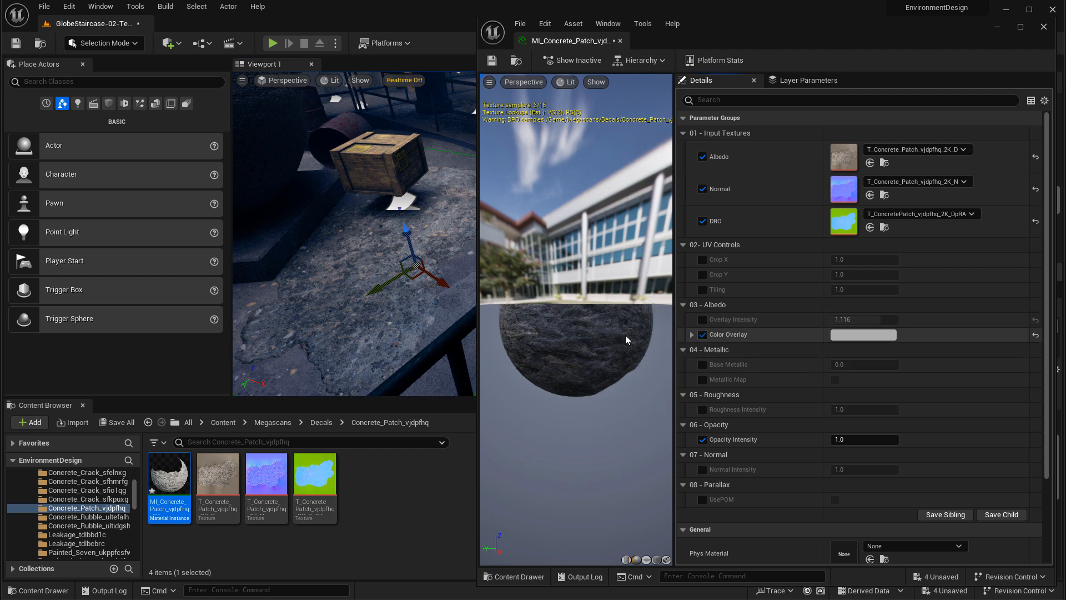
click(703, 334)
click(703, 335)
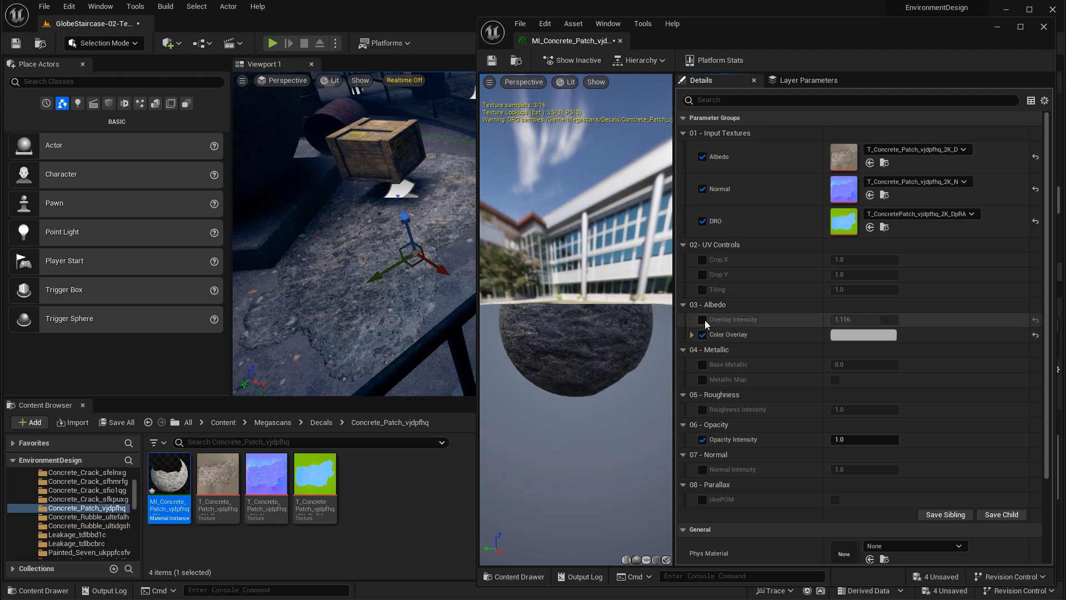
click(702, 319)
mouse_move(837, 439)
mouse_down()
mouse_move(755, 439)
mouse_move(837, 439)
mouse_up()
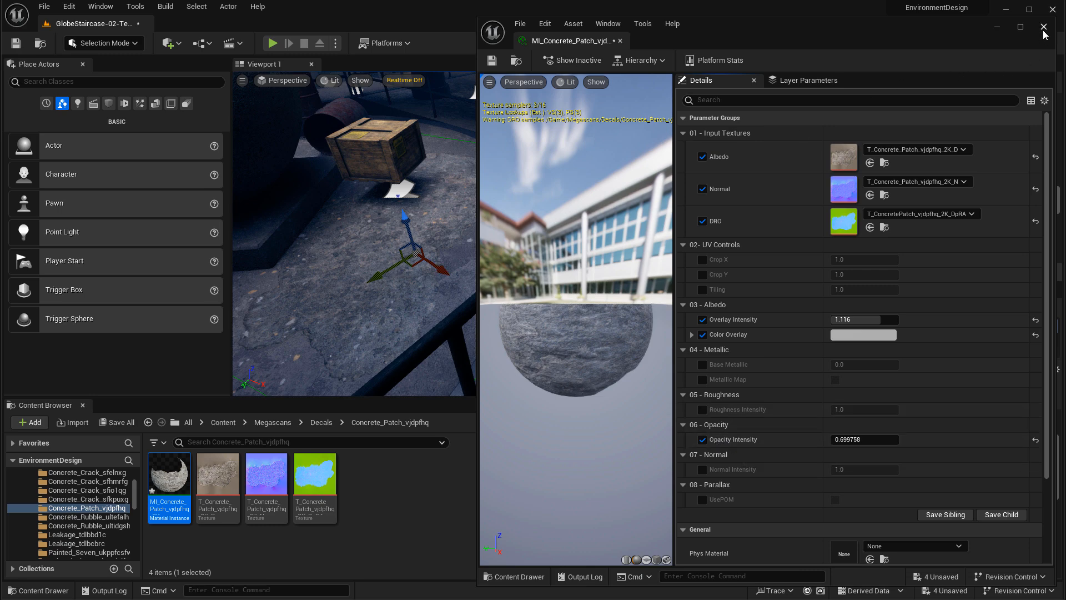
- Examine the decals on the ledge, lower steps and floor around the staircase in the main viewport
right_drag(639, 211, 344, 208)
right_drag(481, 252, 499, 194)
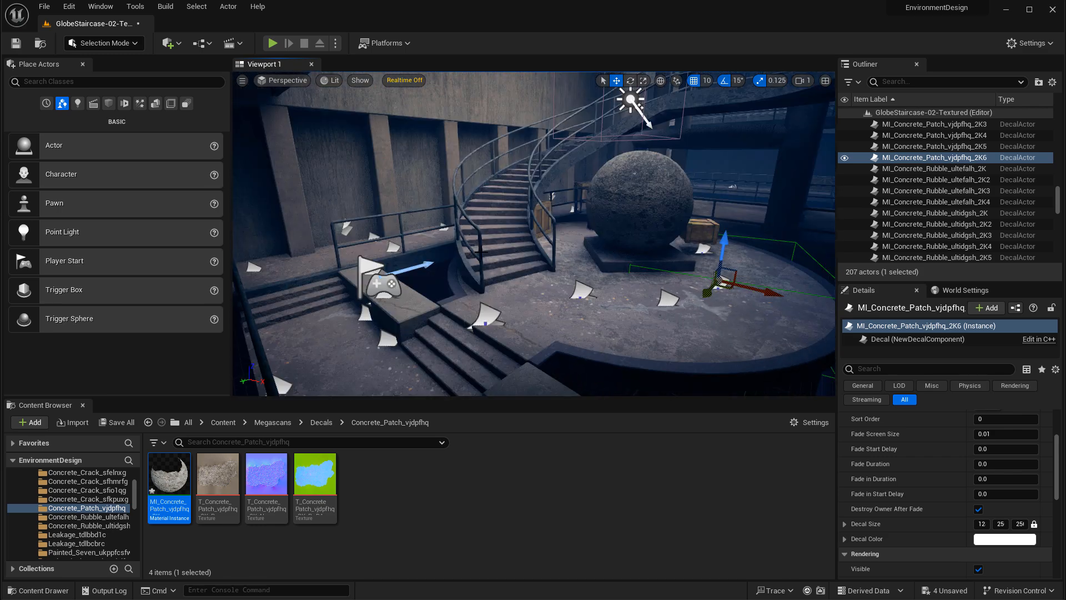
right_drag(480, 252, 651, 254)
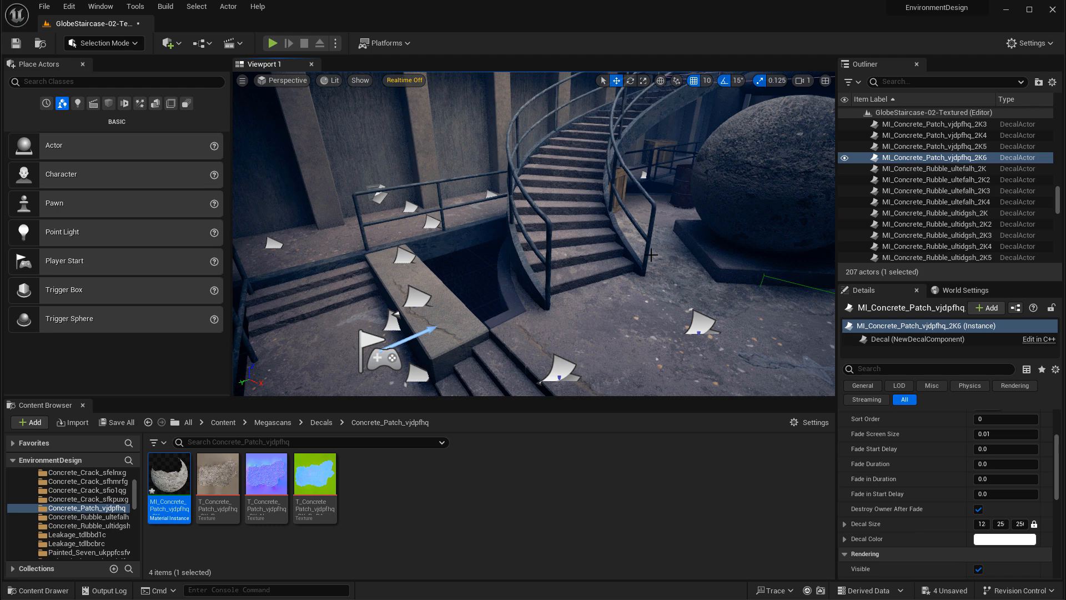
- Try moving the concrete crack decal at the top of the lower steps sideways across the floor, and undo the move
mouse_move(686, 293)
right_down()
mouse_move(672, 222)
mouse_move(607, 285)
mouse_move(566, 289)
mouse_move(555, 261)
mouse_move(561, 333)
right_up()
click(375, 206)
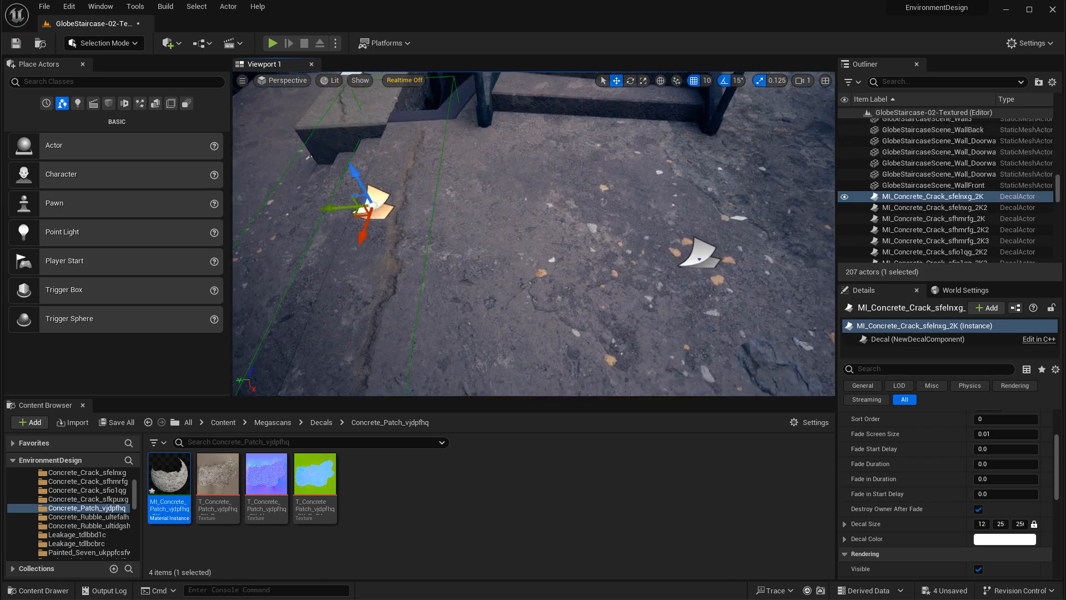
key(f)
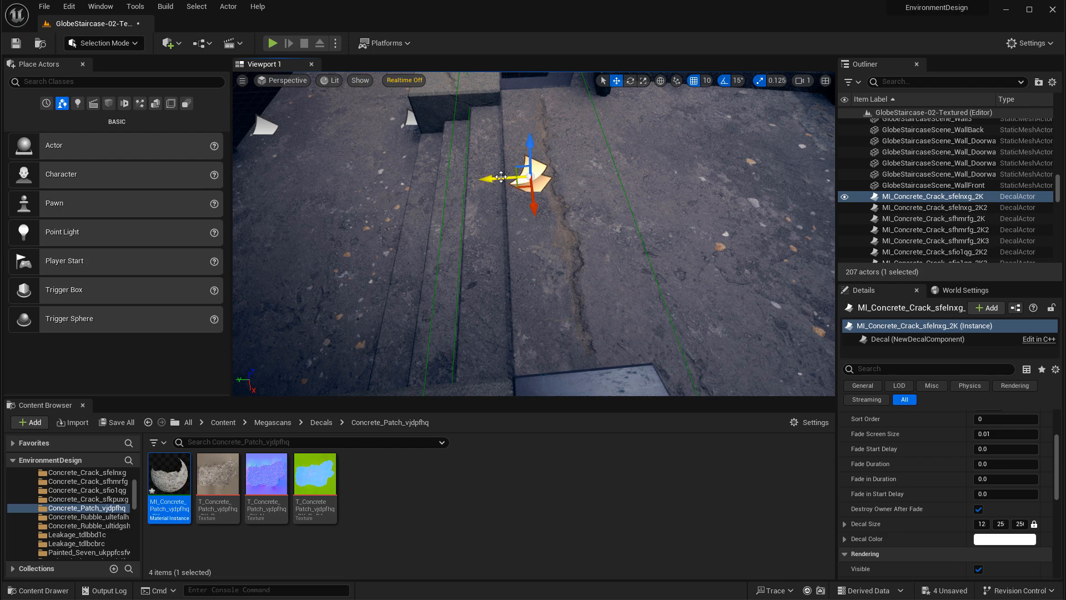
drag(500, 176, 677, 169)
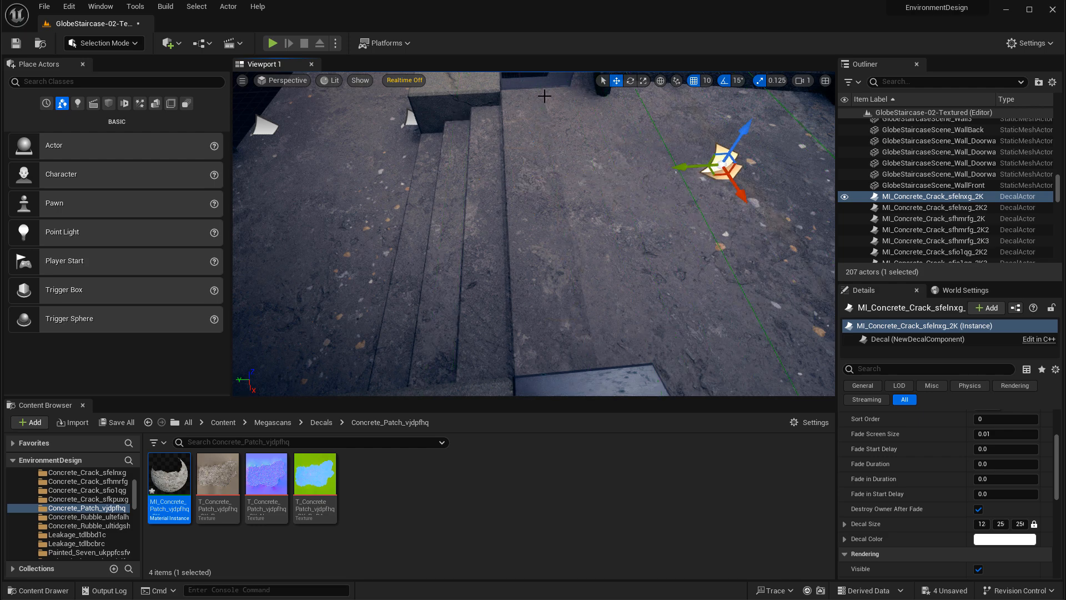
right_drag(604, 352, 600, 351)
key(ctrl+z)
key(ctrl+z)
key(ctrl+z)
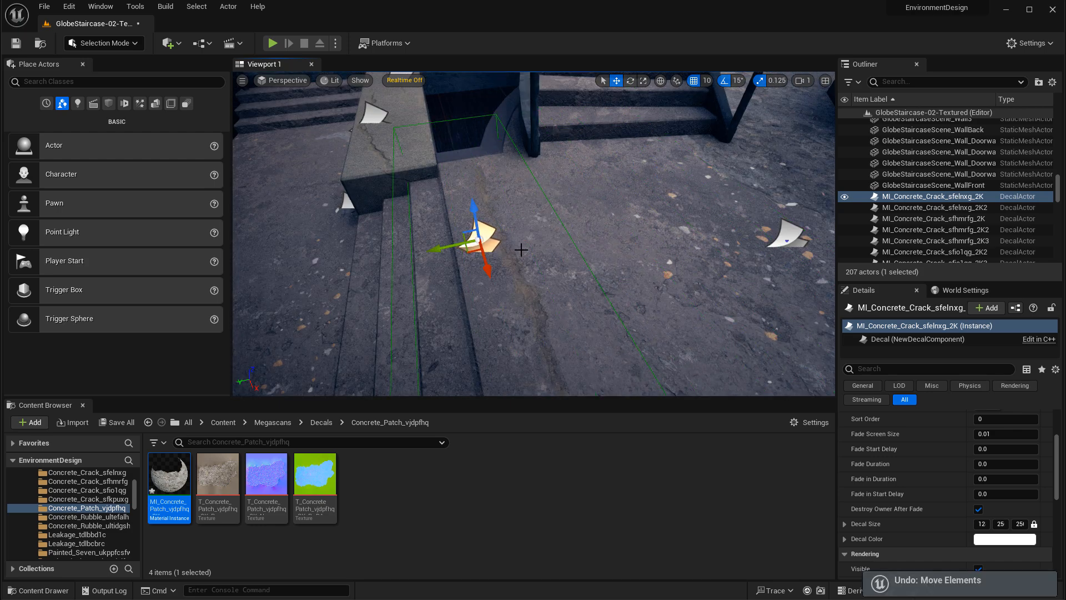
- Try an extra MI_Concrete_Patch_vjdpfhq decal on the floor in front of the sphere, scale it down, and delete it
scroll(710, 225, down, 6)
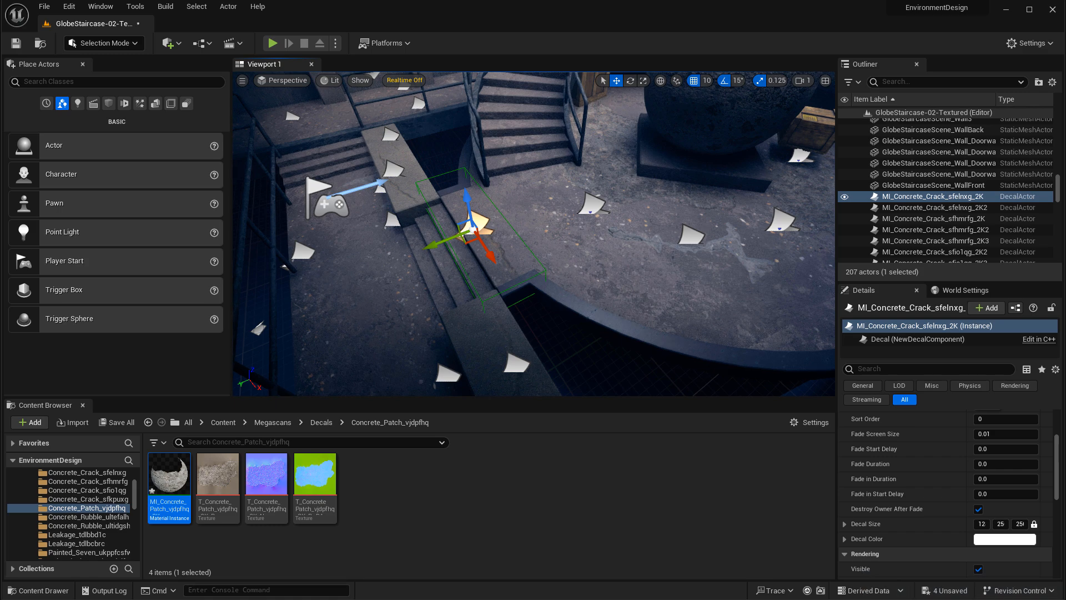
right_drag(599, 351, 599, 351)
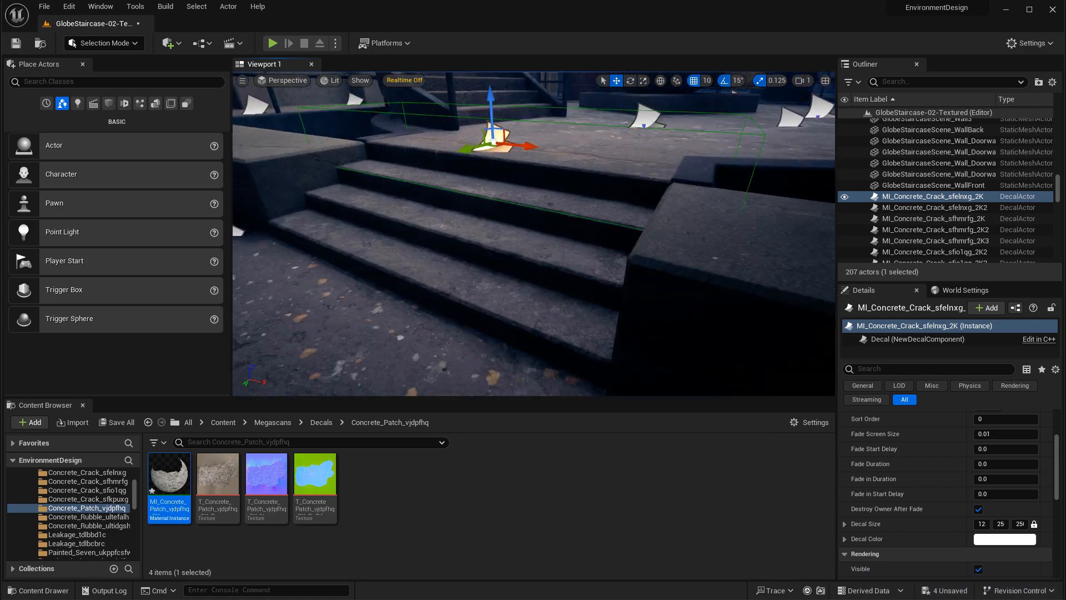
right_drag(421, 144, 421, 144)
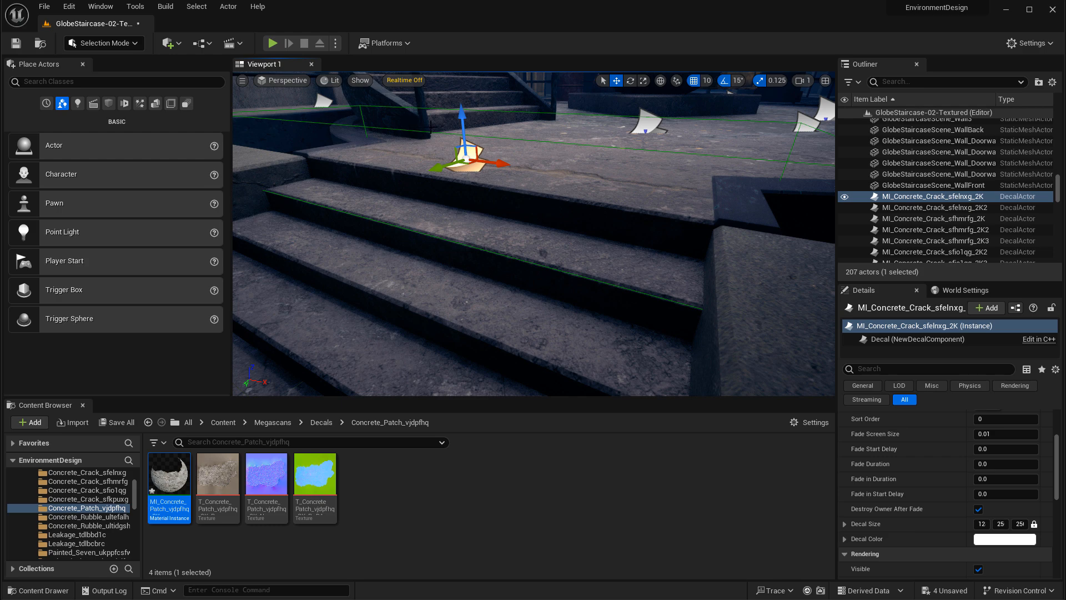
right_drag(431, 127, 430, 127)
right_drag(679, 150, 678, 149)
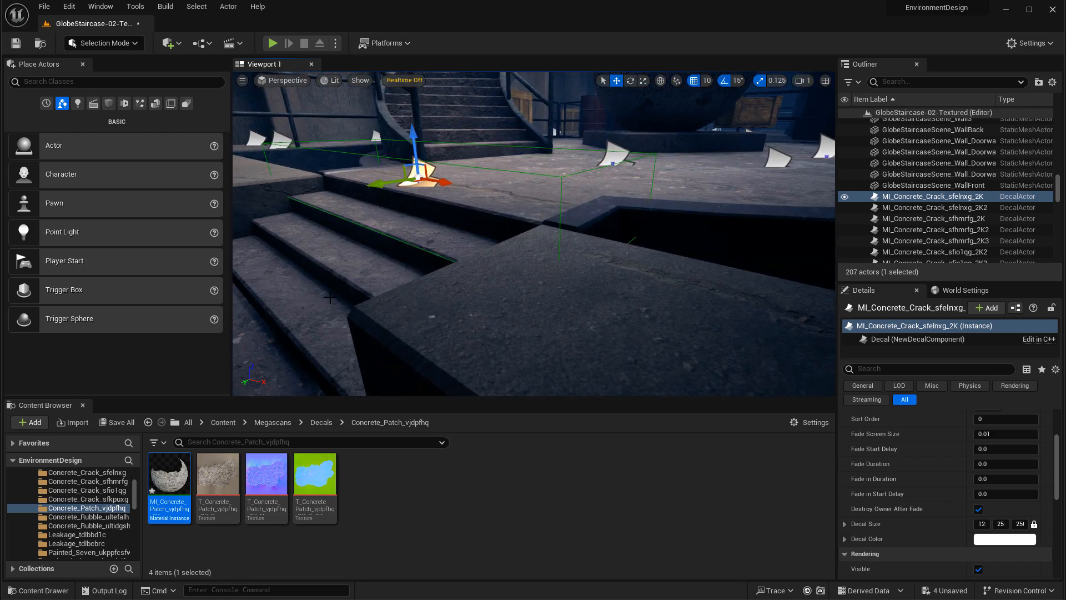
drag(169, 475, 709, 198)
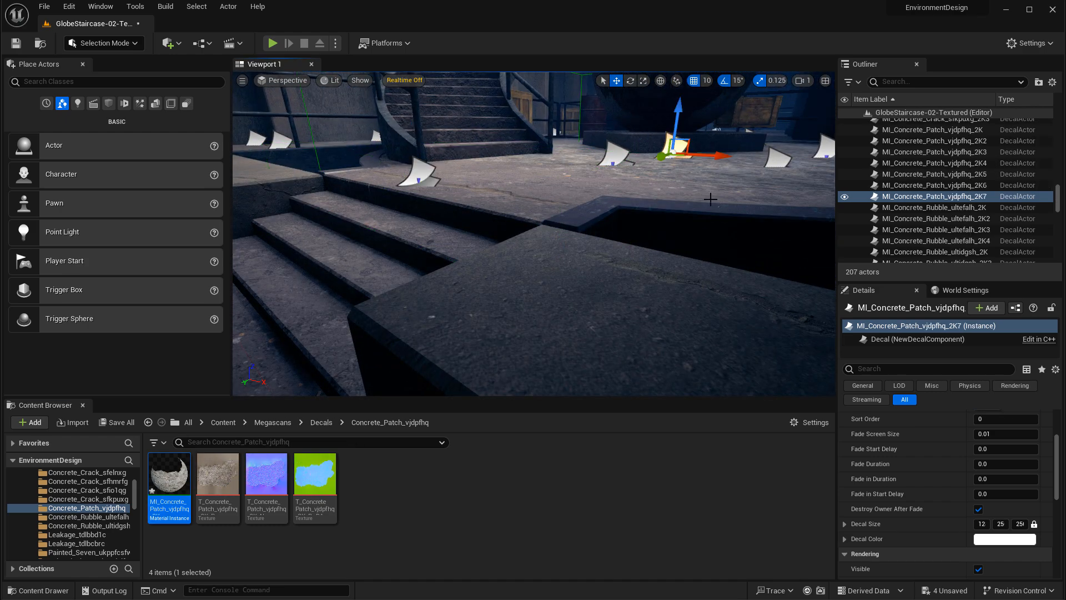
right_drag(709, 197, 709, 197)
right_drag(684, 234, 684, 234)
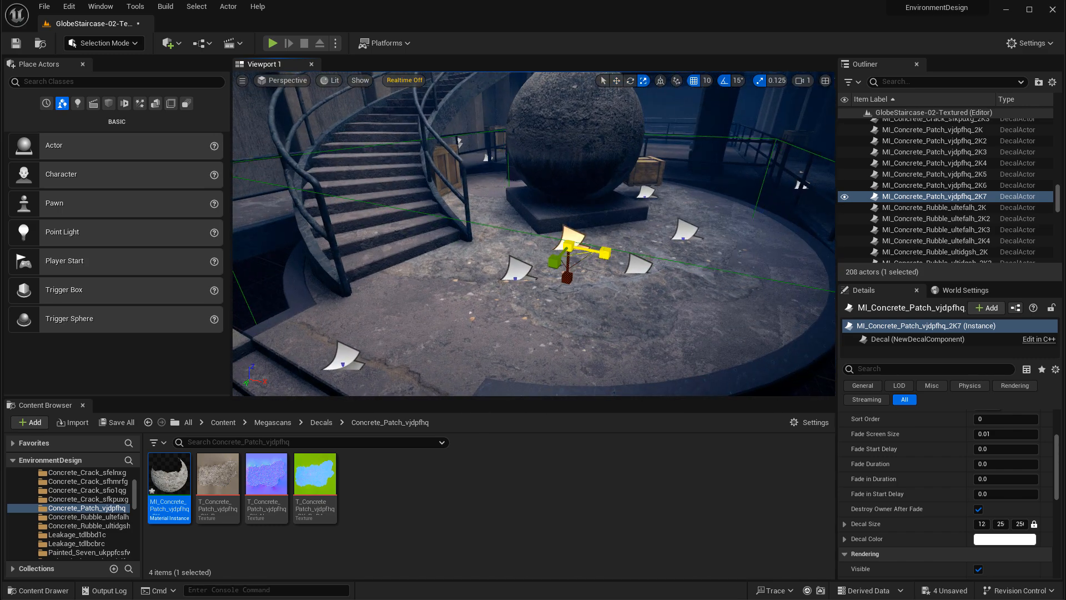
drag(554, 261, 559, 258)
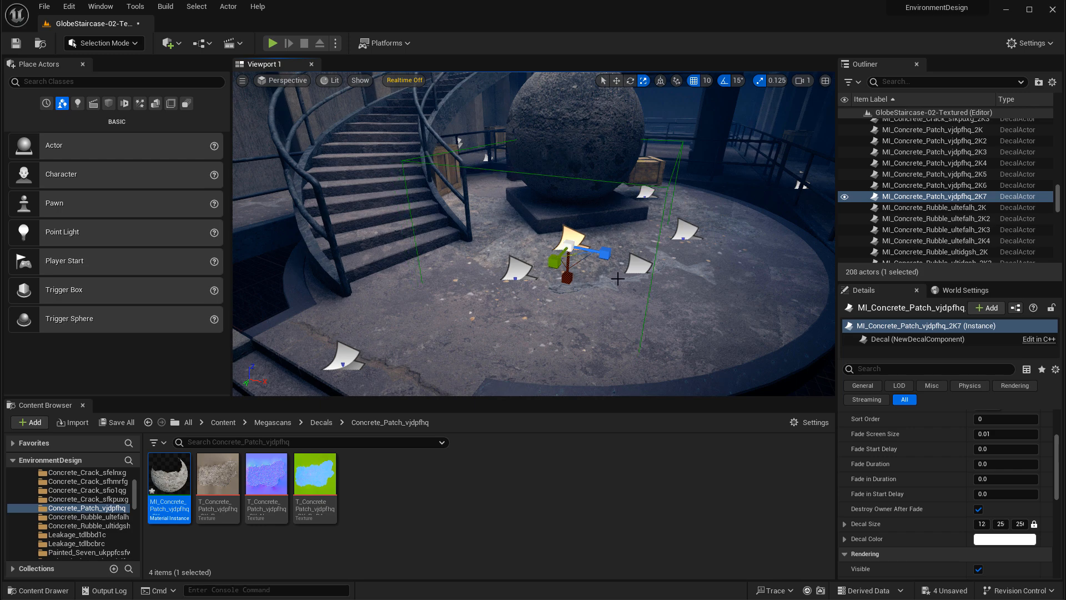
mouse_move(613, 273)
right_down()
mouse_move(628, 259)
mouse_move(624, 272)
right_up()
drag(537, 268, 639, 309)
key(w)
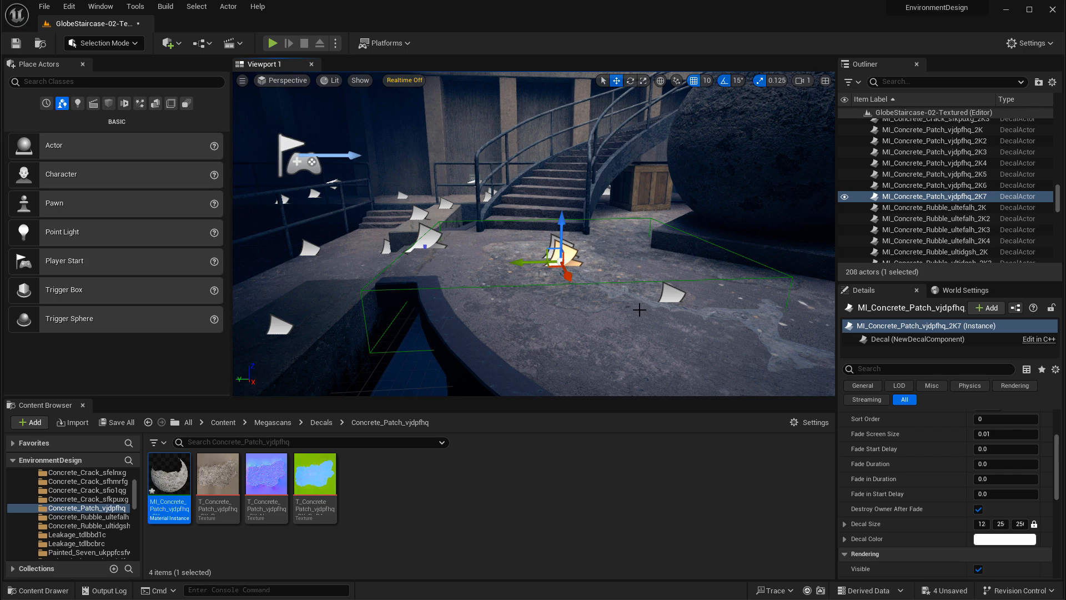
key(Delete)
- Select the large sphere and filter its details by "decal" to check the Receives Decals option
alt+drag(639, 309, 547, 367)
click(522, 263)
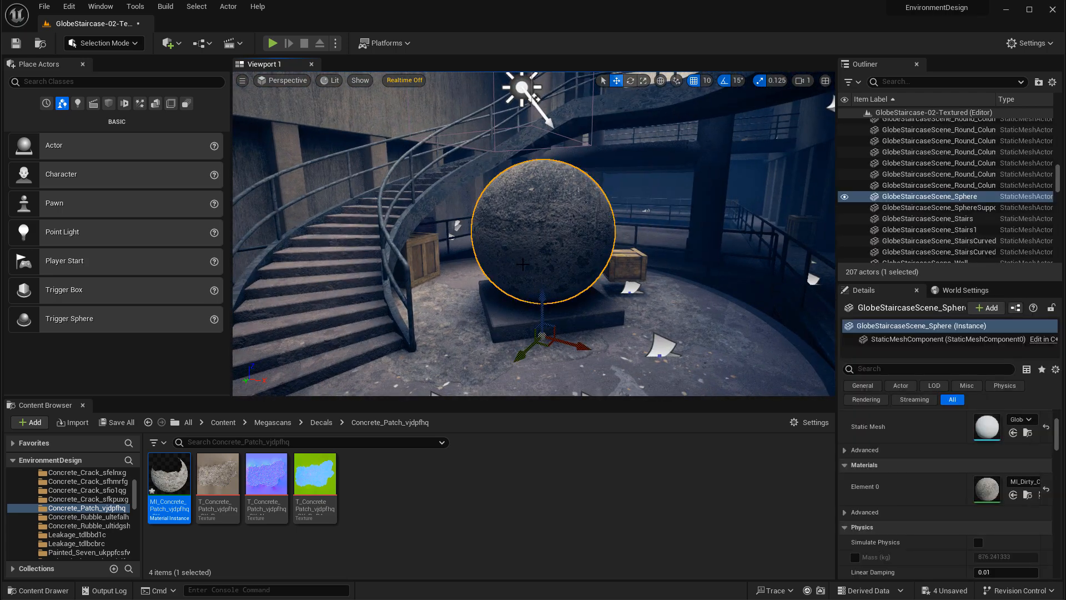
click(925, 367)
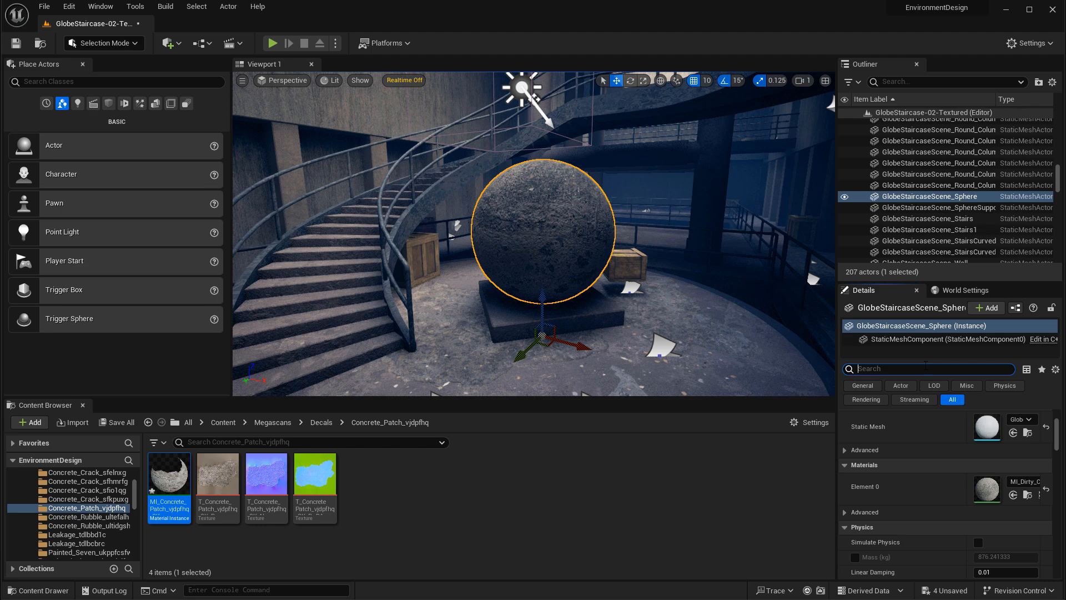
text(decal)
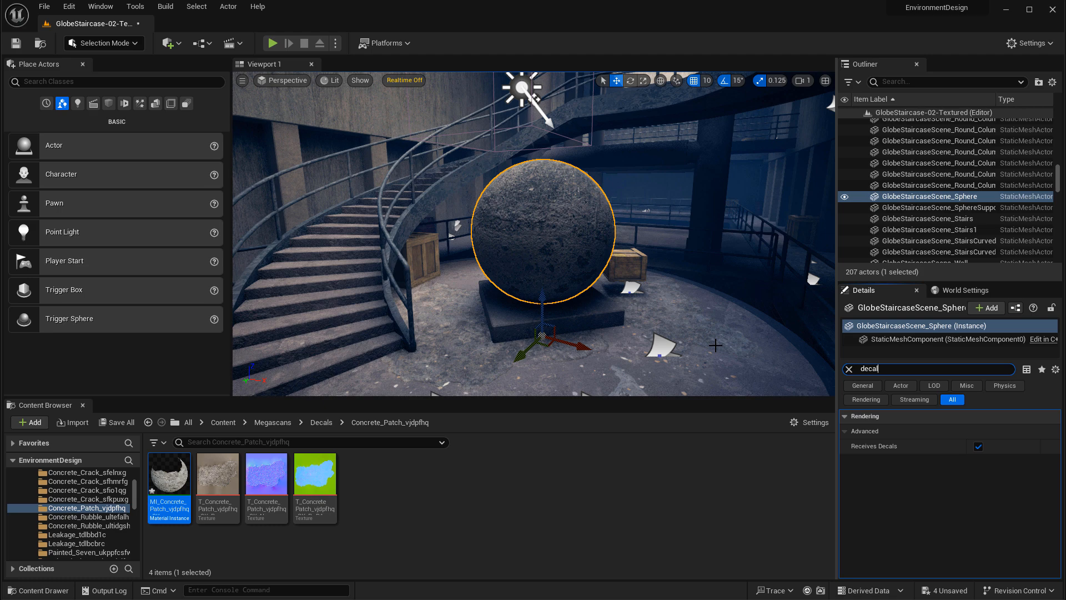
key(Escape)
- Examine the lighting across the staircase hall, including the sphere, the walls and the skylight opening overhead
mouse_move(680, 317)
right_down()
mouse_move(652, 280)
mouse_move(681, 317)
right_up()
scroll(681, 317, down, 5)
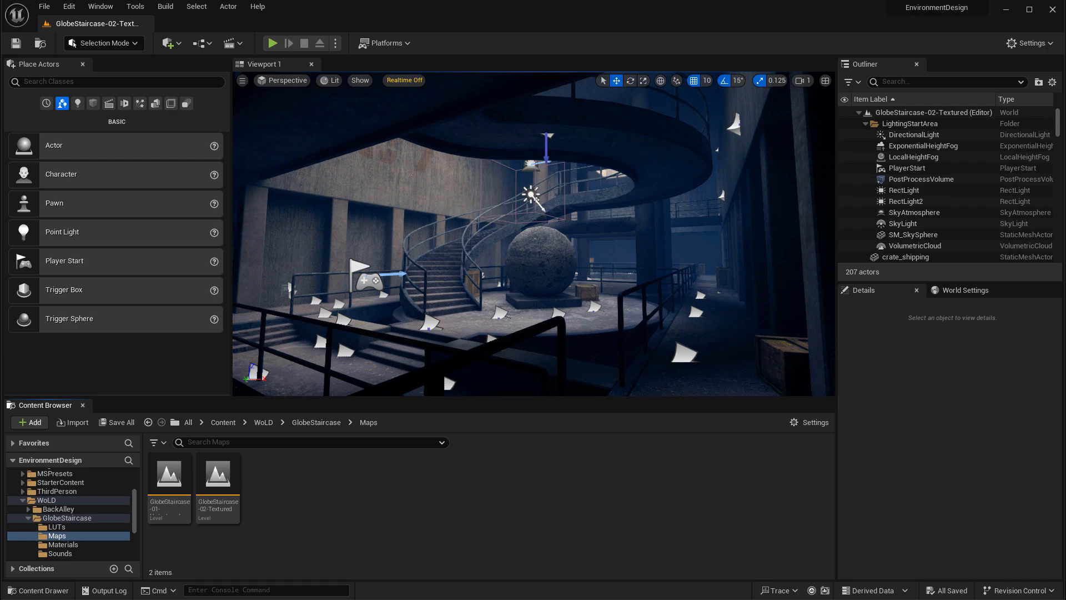
right_drag(533, 233, 502, 250)
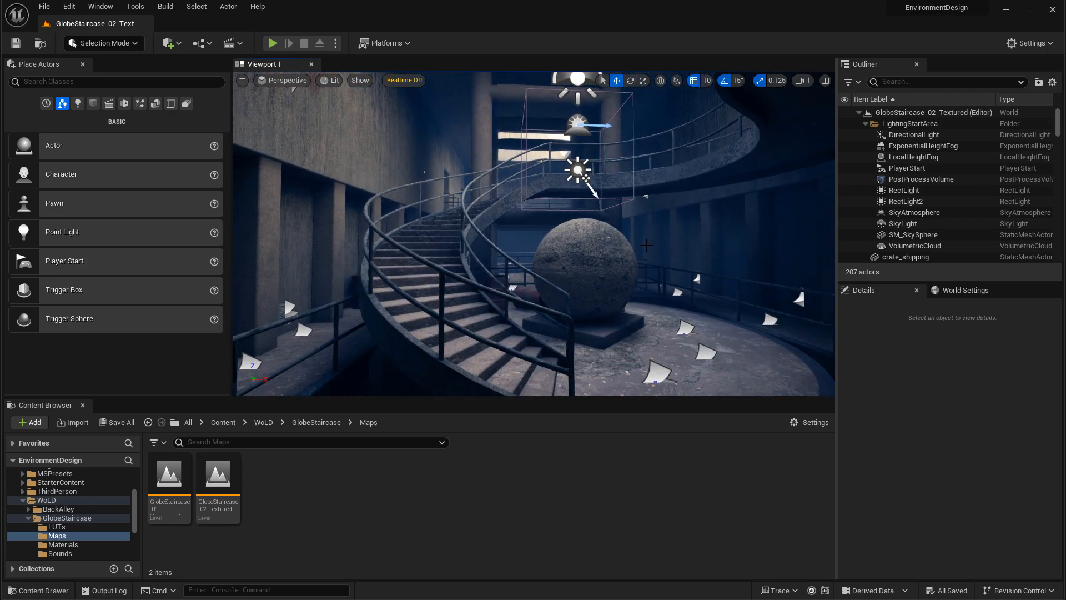
mouse_move(646, 245)
right_down()
mouse_move(561, 244)
mouse_move(644, 247)
right_up()
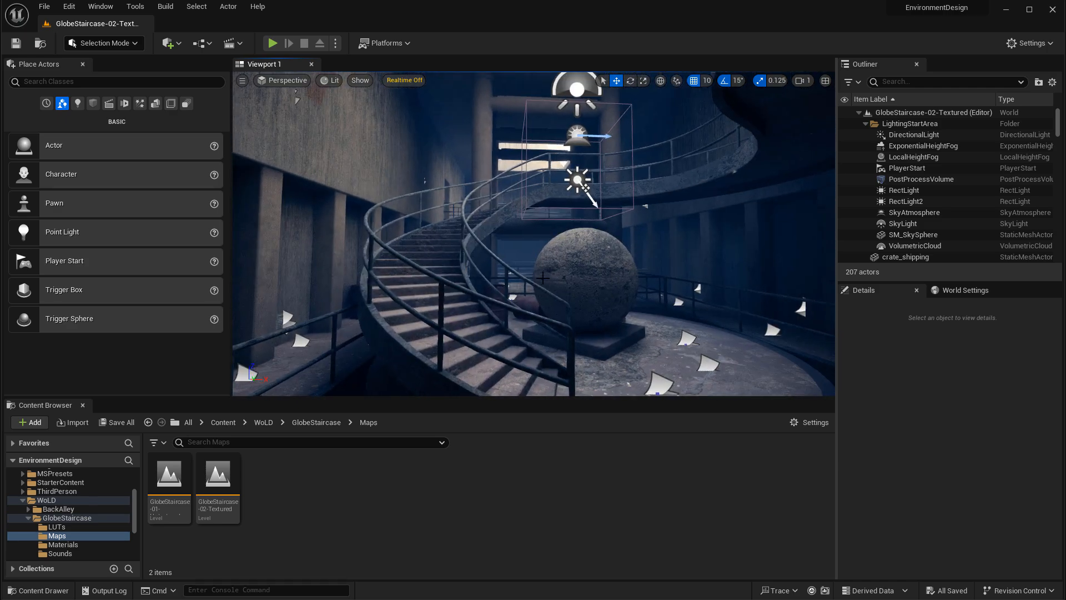
right_drag(542, 278, 442, 104)
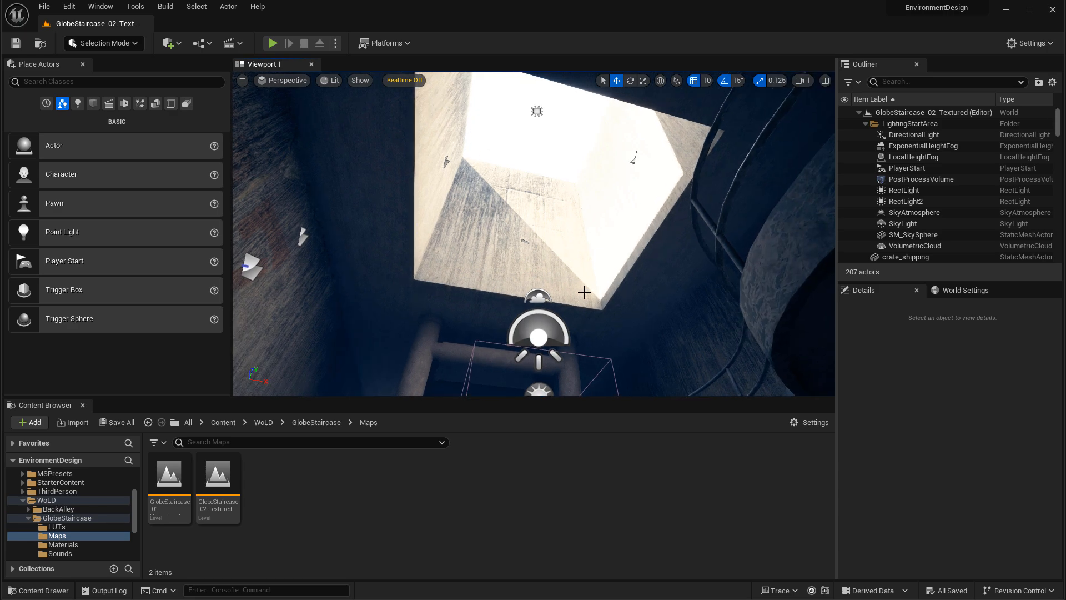
right_drag(584, 292, 556, 198)
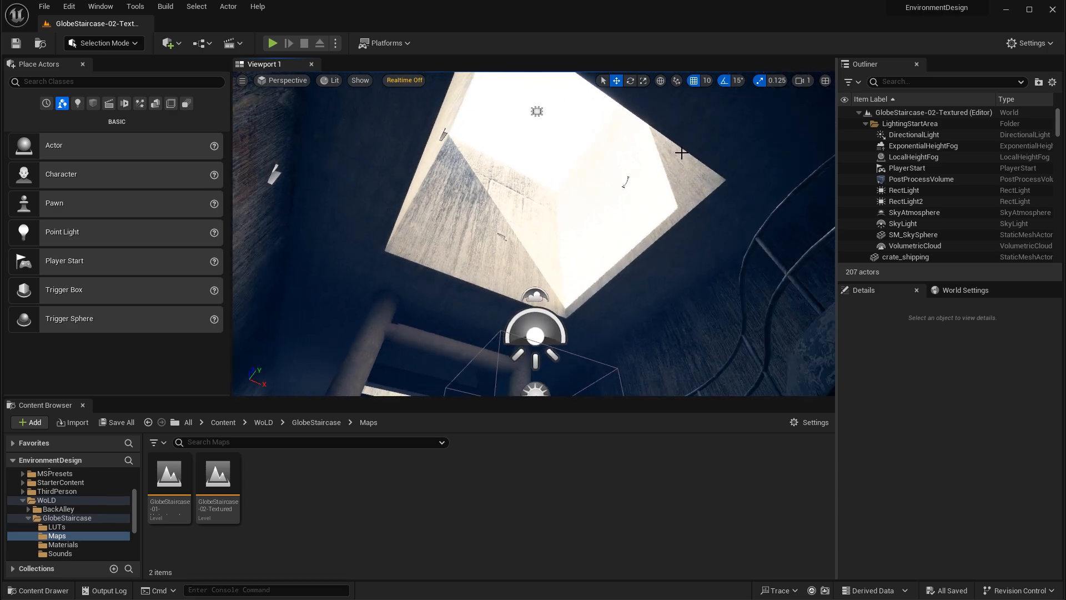
right_drag(633, 268, 616, 378)
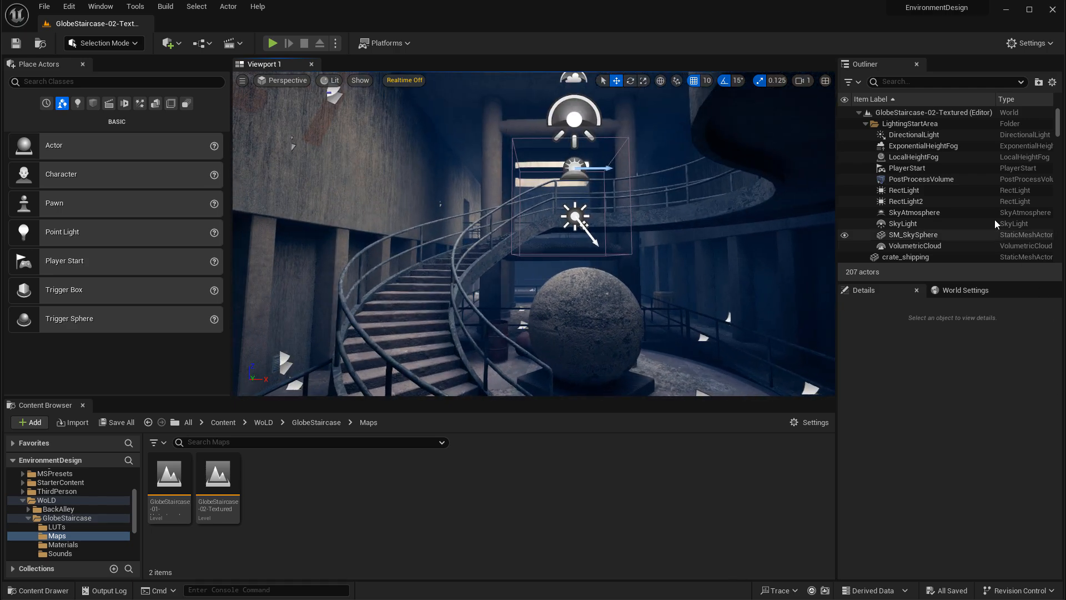
- Hide both RectLight and RectLight2 in the level
click(844, 190)
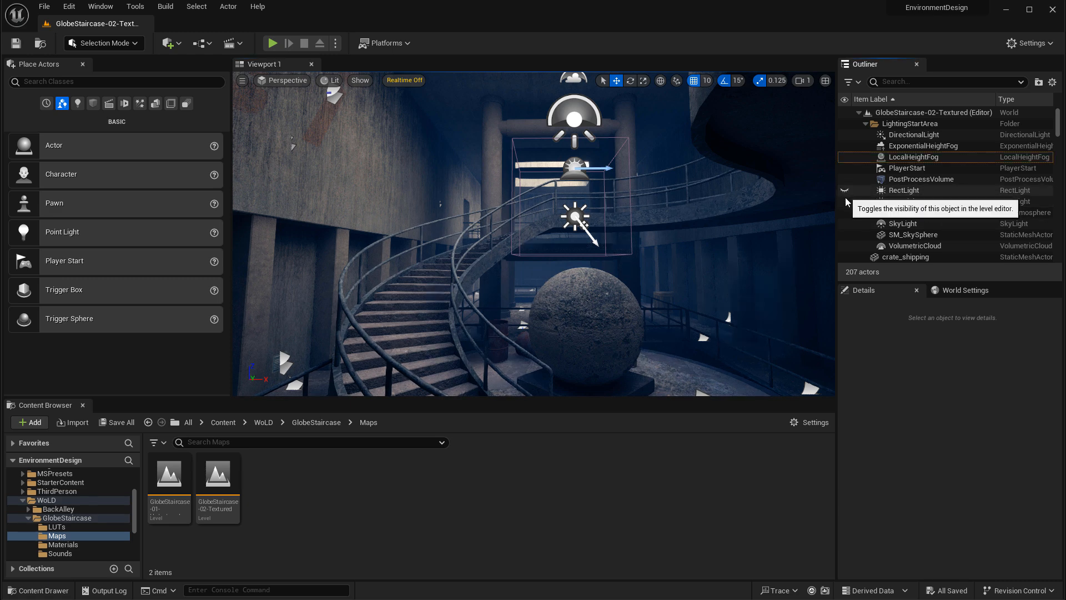
click(844, 201)
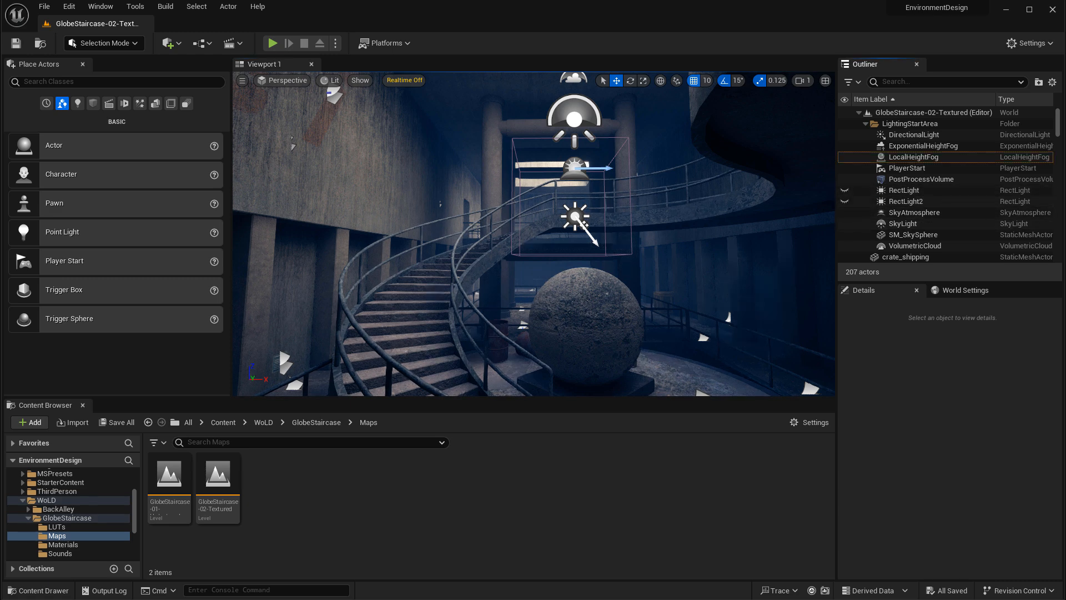
scroll(635, 199, up, 2)
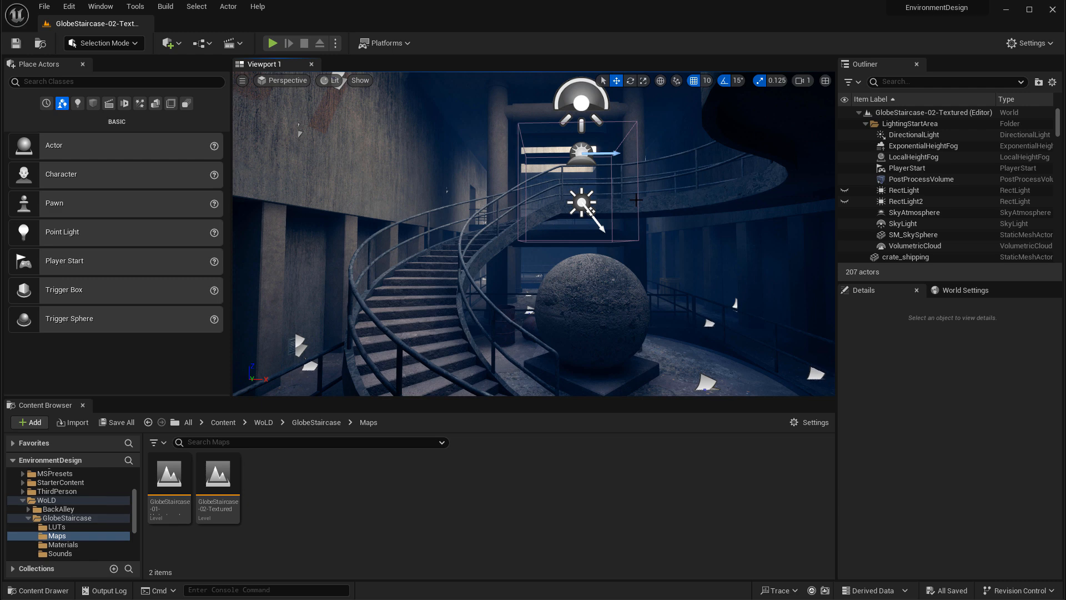
right_drag(636, 199, 669, 225)
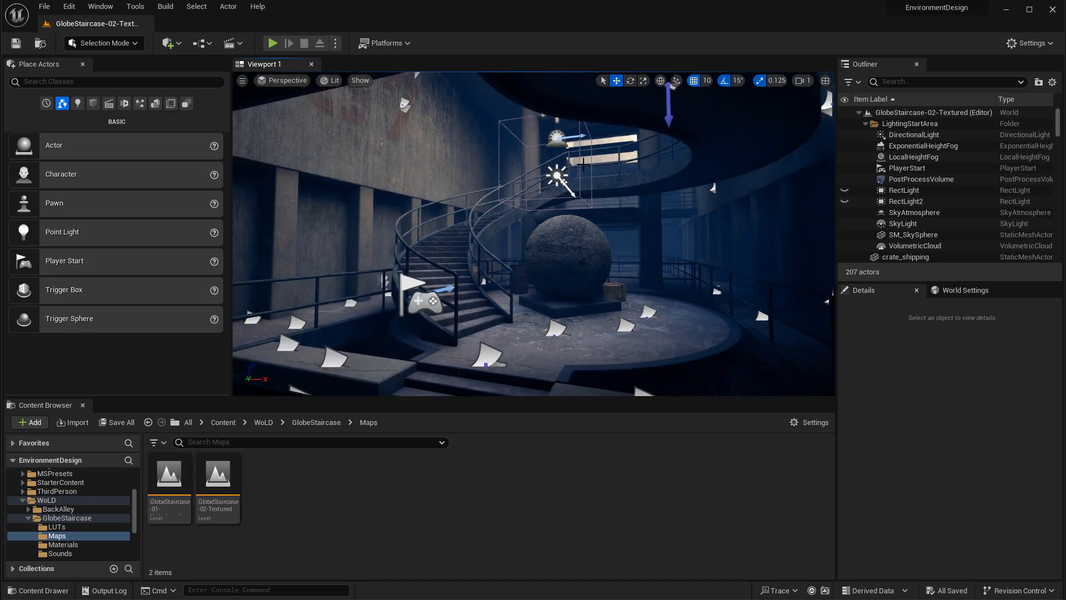
- Select the PostProcessVolume, filter its details by "unb" to check Infinite Extent (Unbound), and clear the filter
click(580, 164)
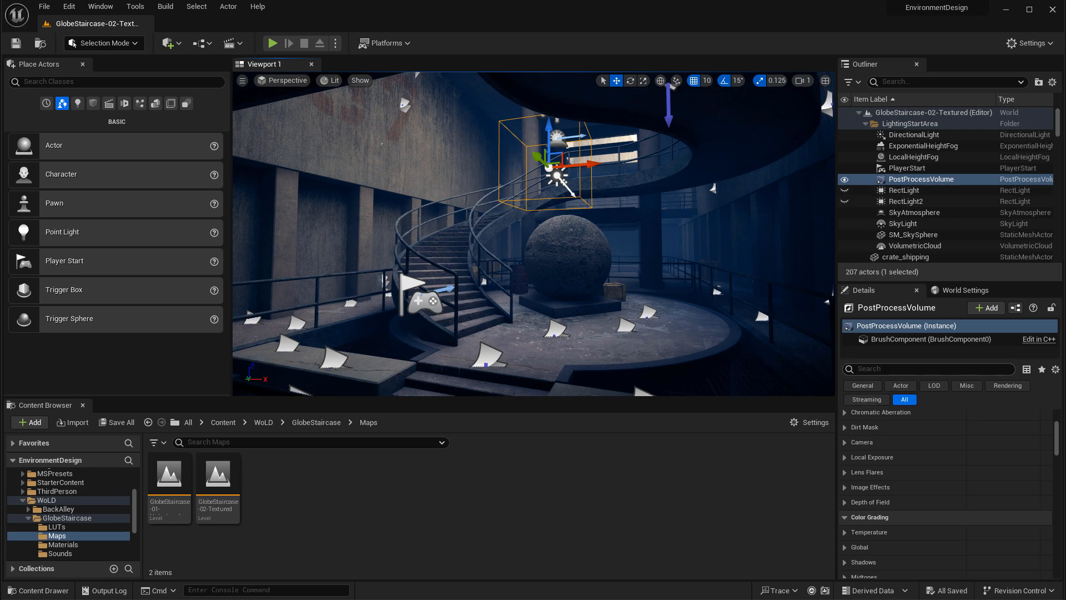
click(910, 368)
text(unb)
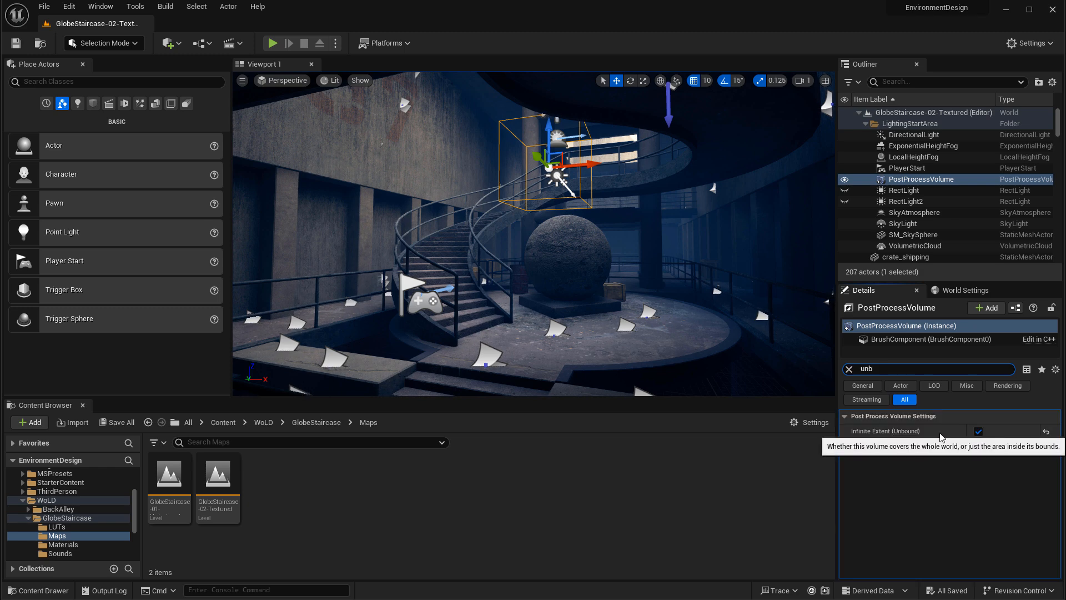
click(849, 369)
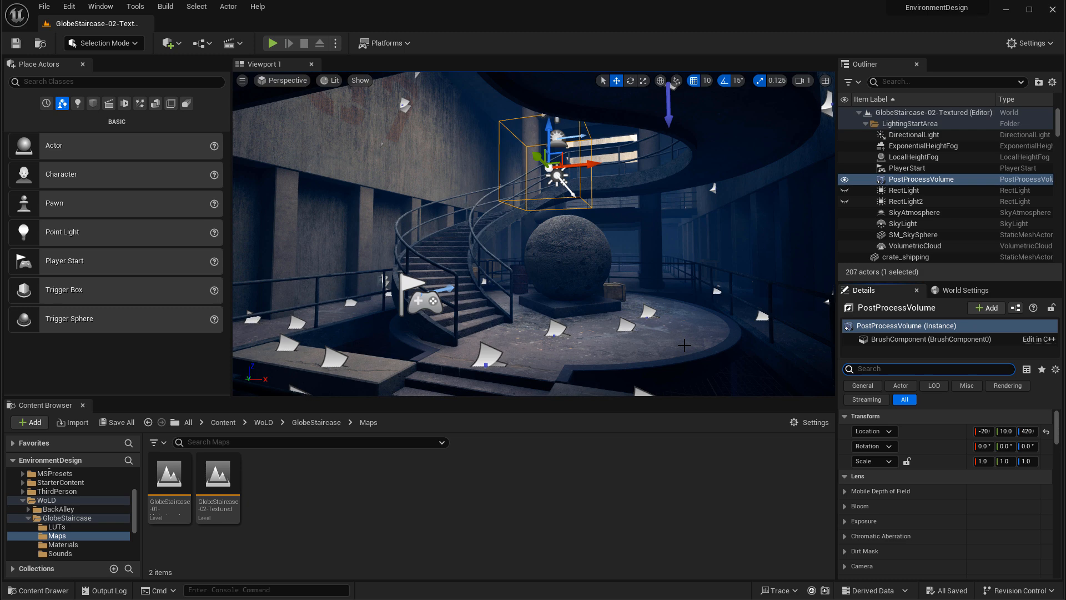
- Expand the post process volume's Exposure settings and review the metering mode, exposure compensation and physical camera exposure options
click(844, 522)
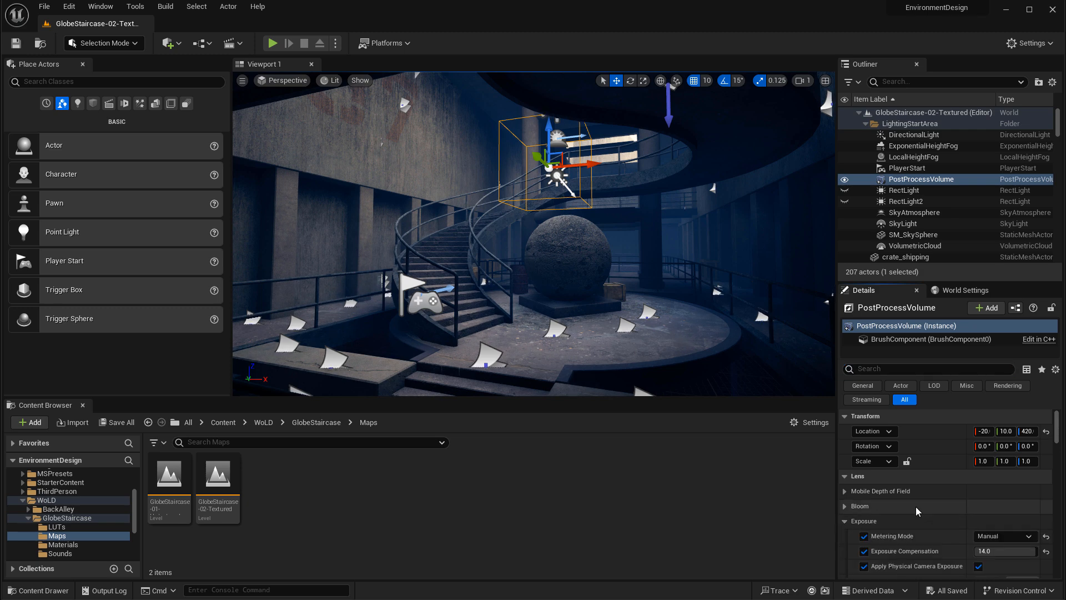
scroll(914, 506, down, 3)
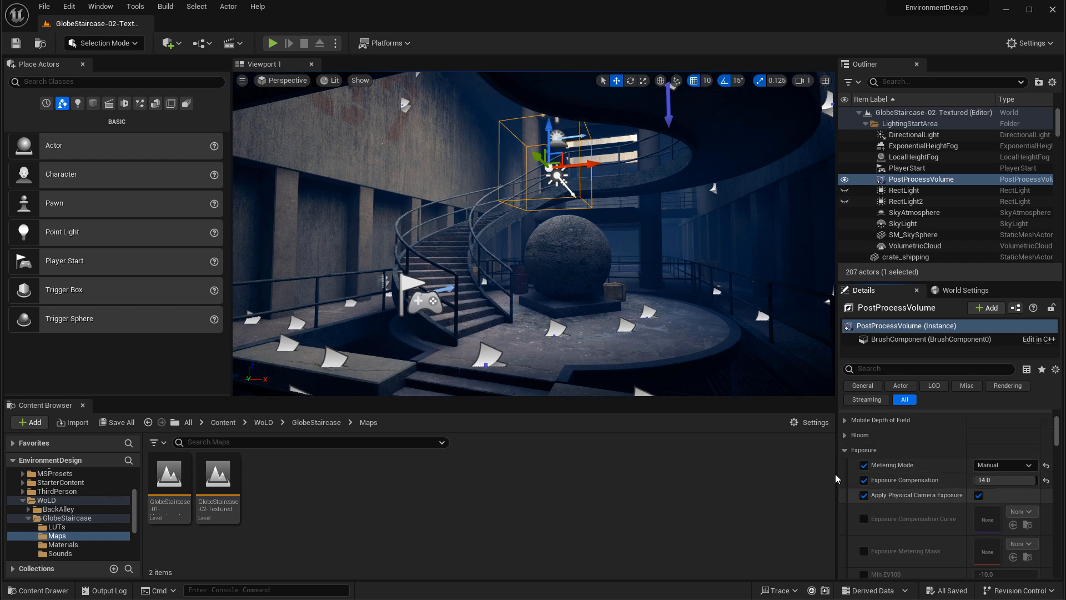
scroll(918, 464, down, 3)
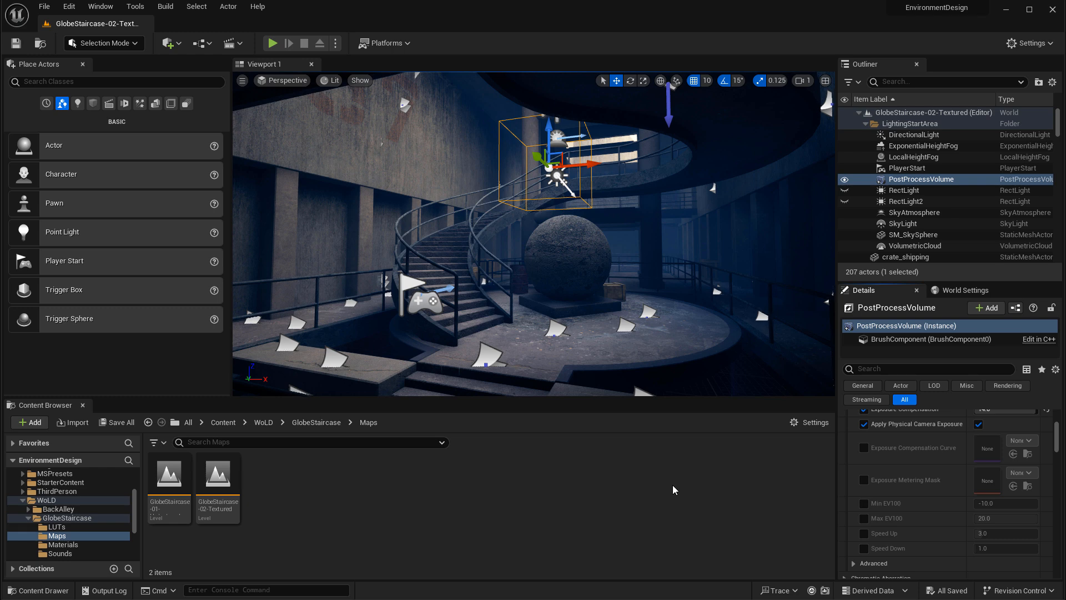
scroll(911, 516, up, 3)
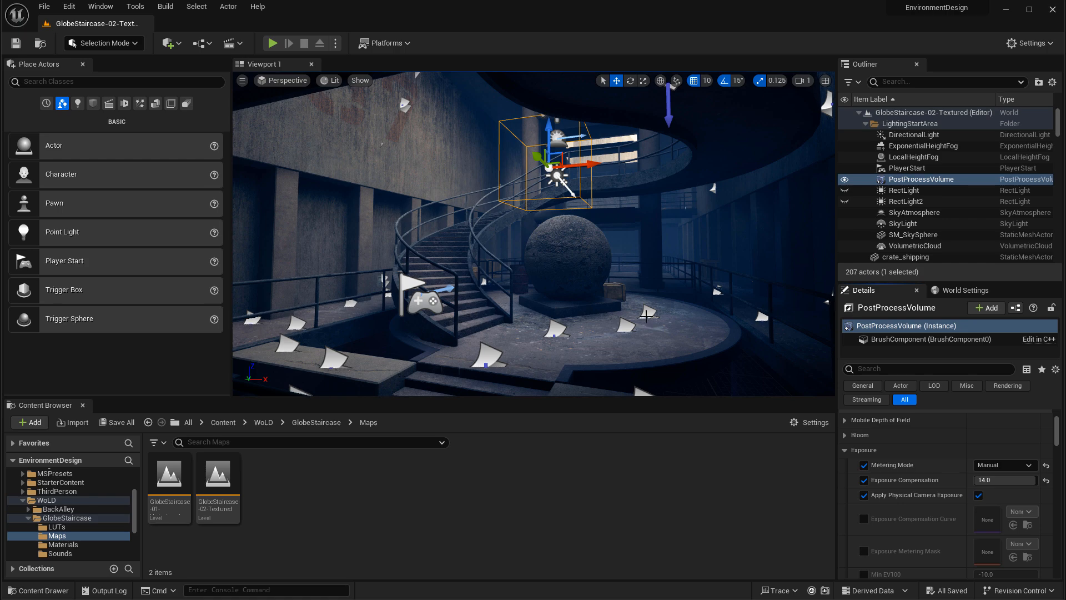
- Open the New Level dialog to view the available level templates, and cancel it without creating a level
right_drag(642, 324, 630, 272)
key(w)
key(s)
click(44, 7)
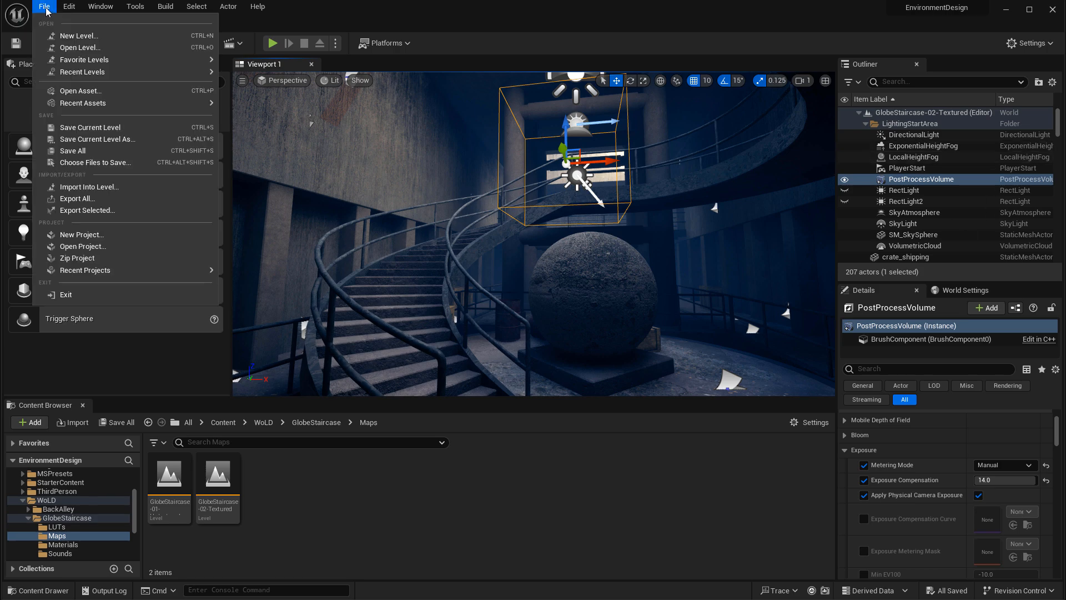
click(63, 34)
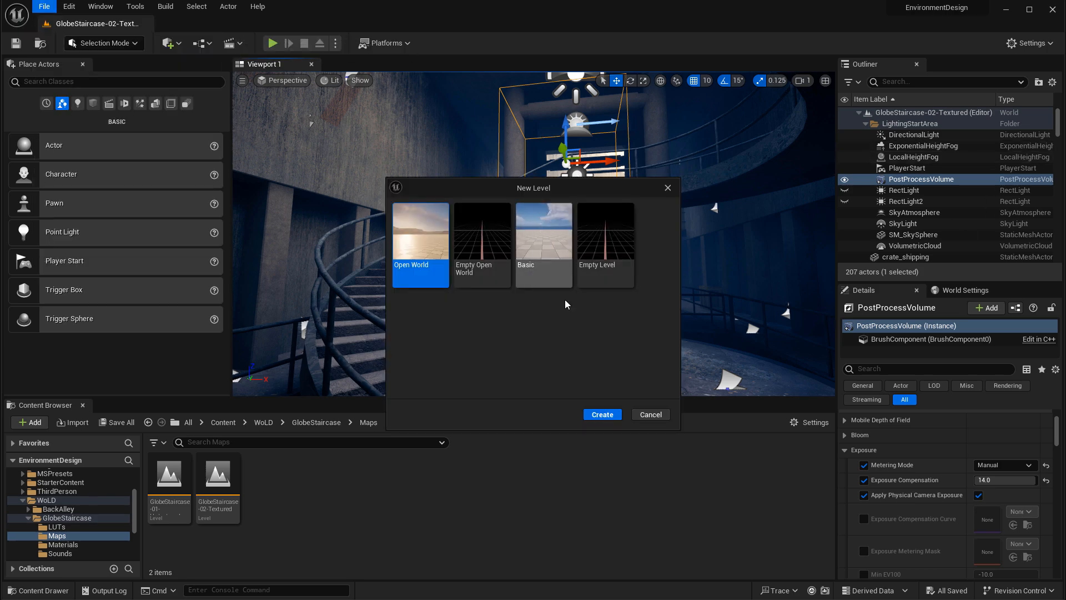
click(651, 414)
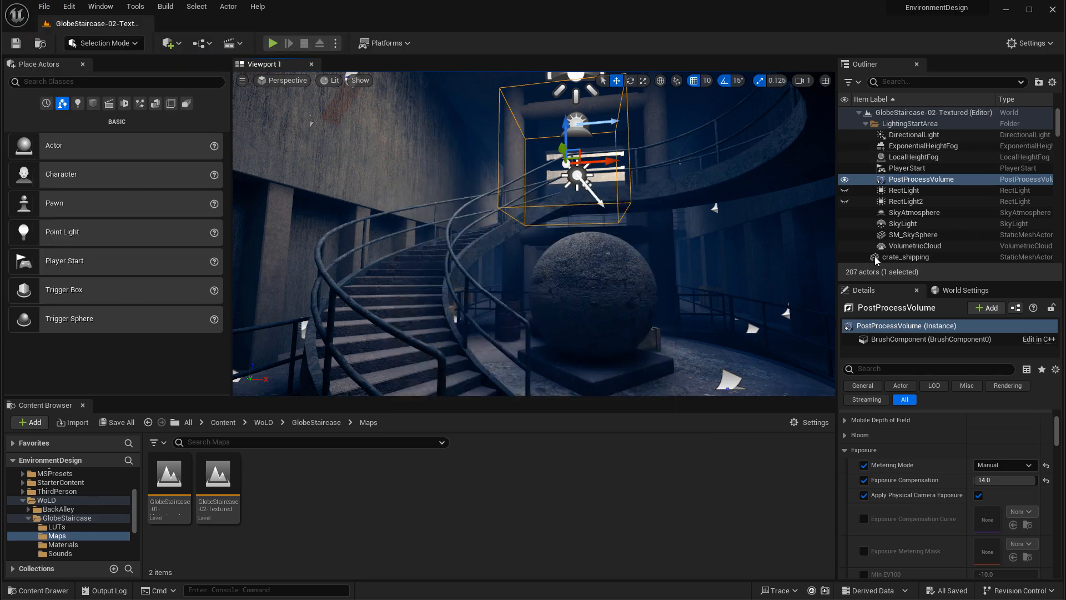
- Review the light settings of the DirectionalLight, SkyLight and SkyAtmosphere actors in the level
click(914, 136)
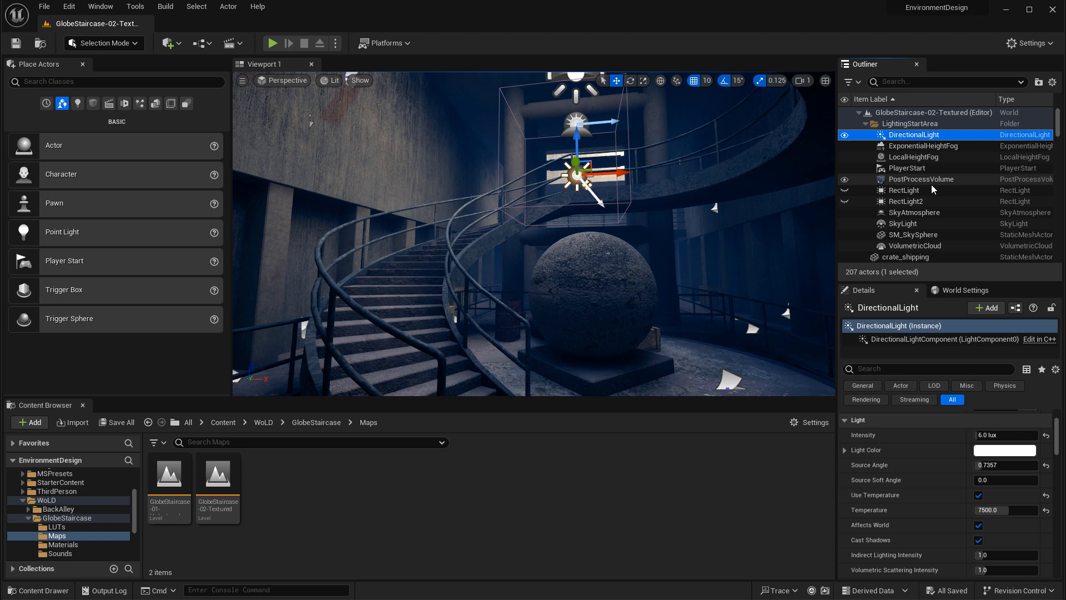
click(923, 212)
click(930, 225)
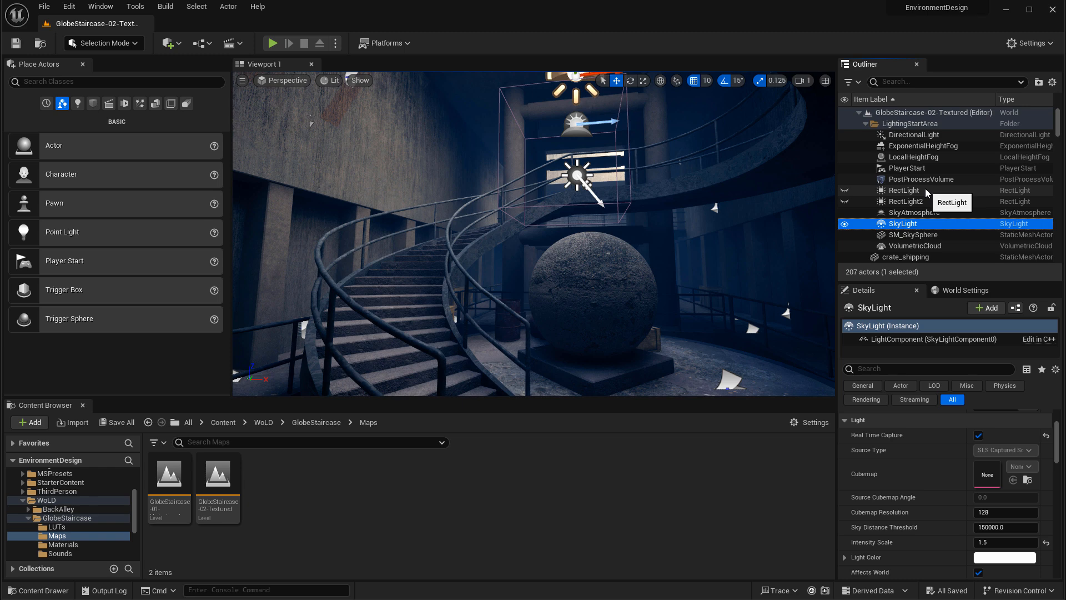
click(931, 213)
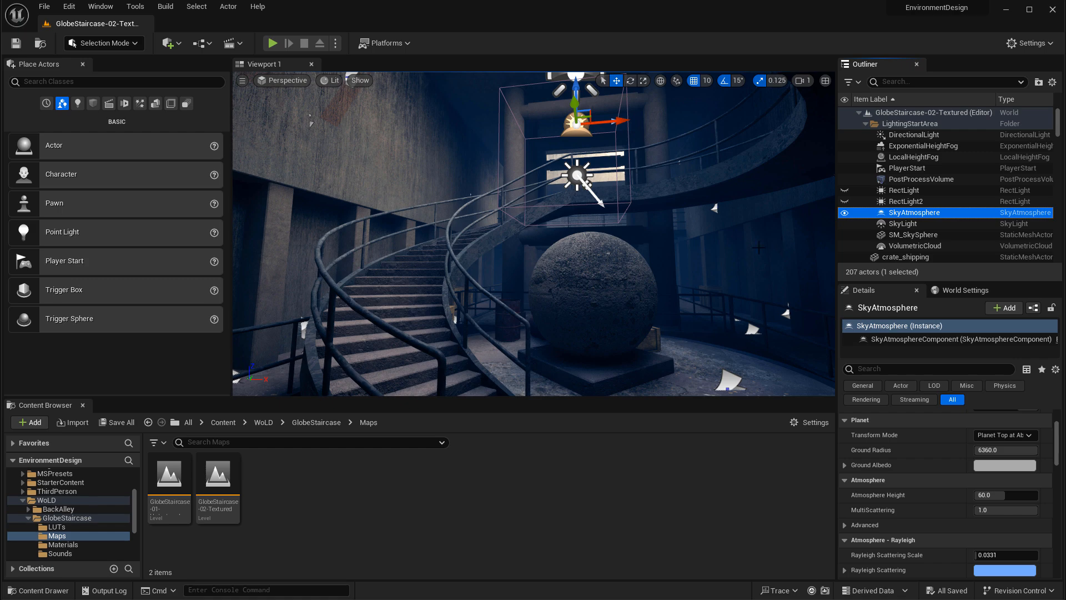
right_drag(759, 247, 759, 206)
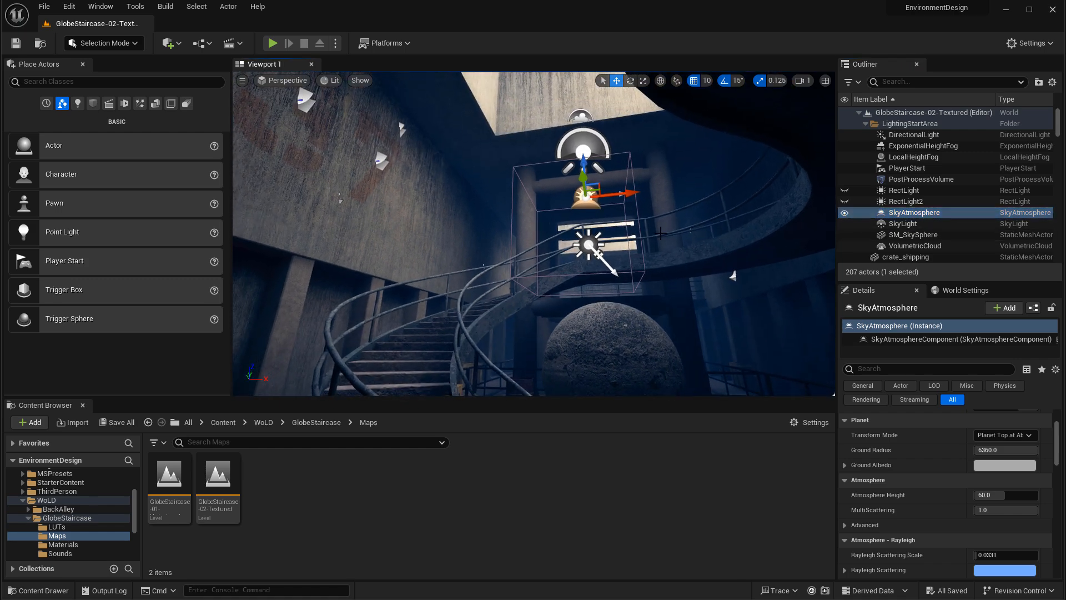
- Hide the SkyLight to compare the scene without its ambient light, and show it again
click(844, 223)
right_drag(533, 233, 510, 234)
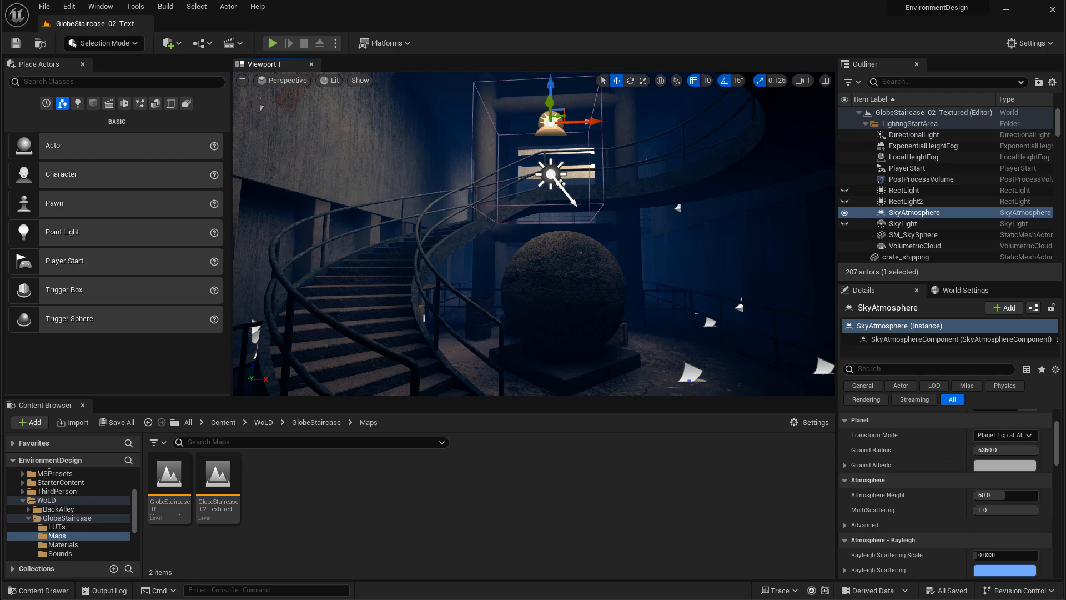
right_drag(533, 233, 516, 221)
click(844, 224)
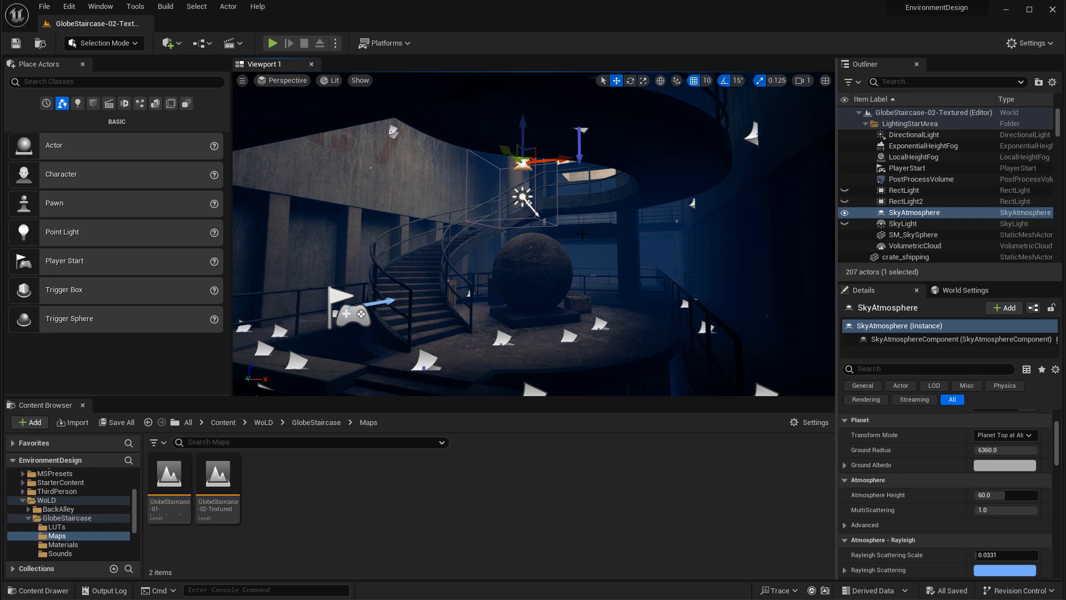
right_drag(582, 234, 582, 256)
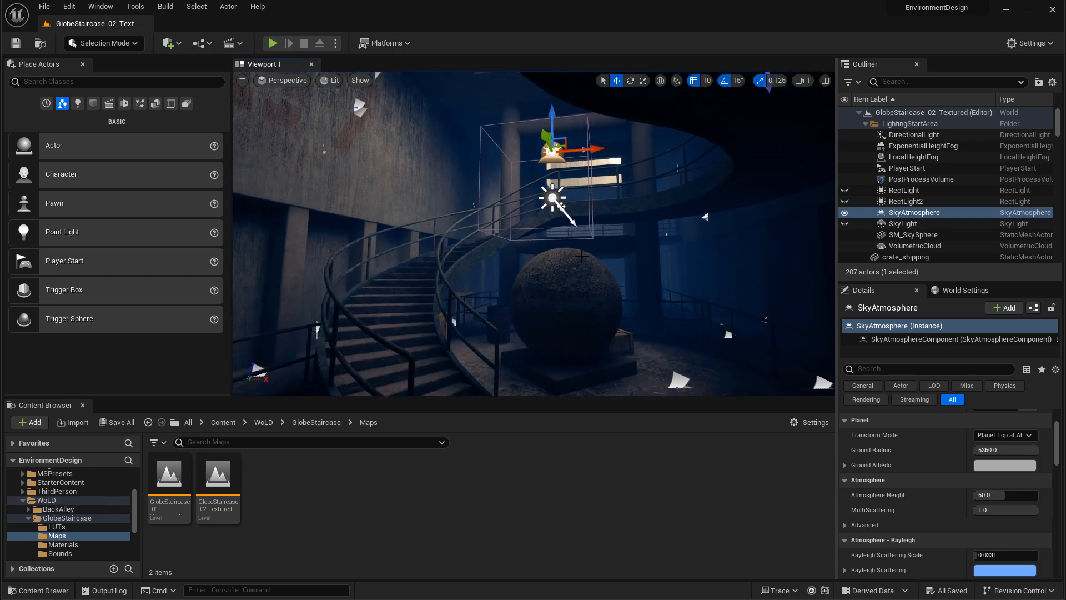
click(845, 223)
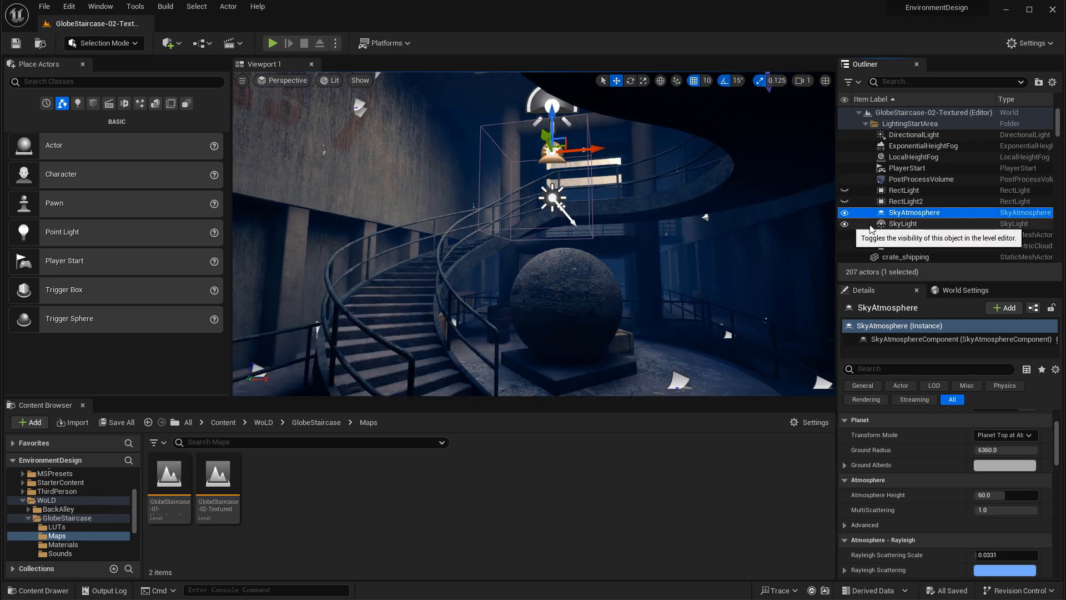
- Reset the SkyLight's Intensity Scale to its default of 1.0 and set it back to 1.5
click(921, 224)
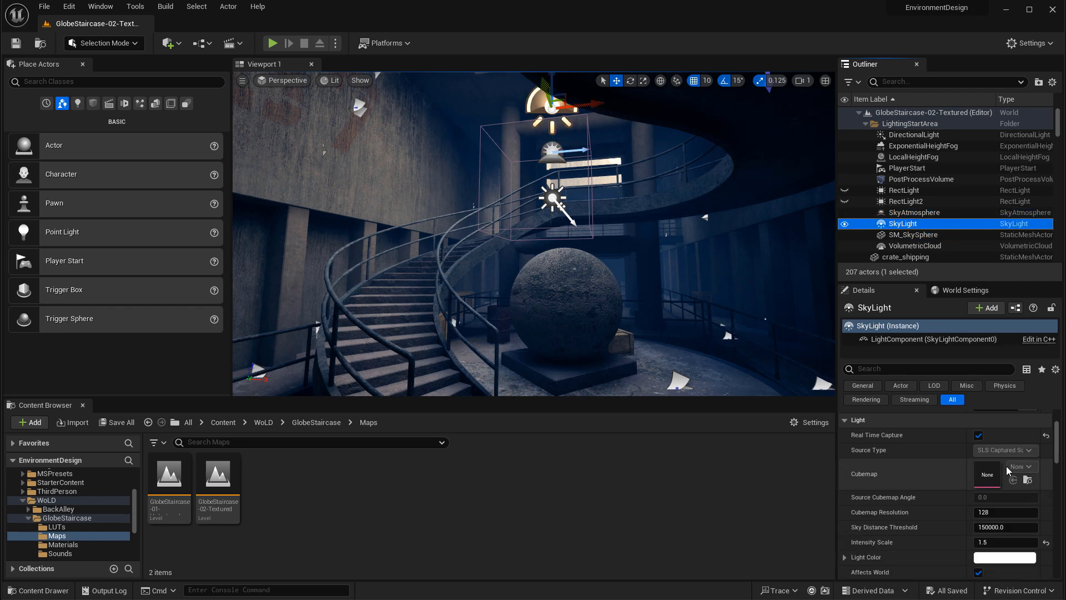
scroll(977, 483, down, 3)
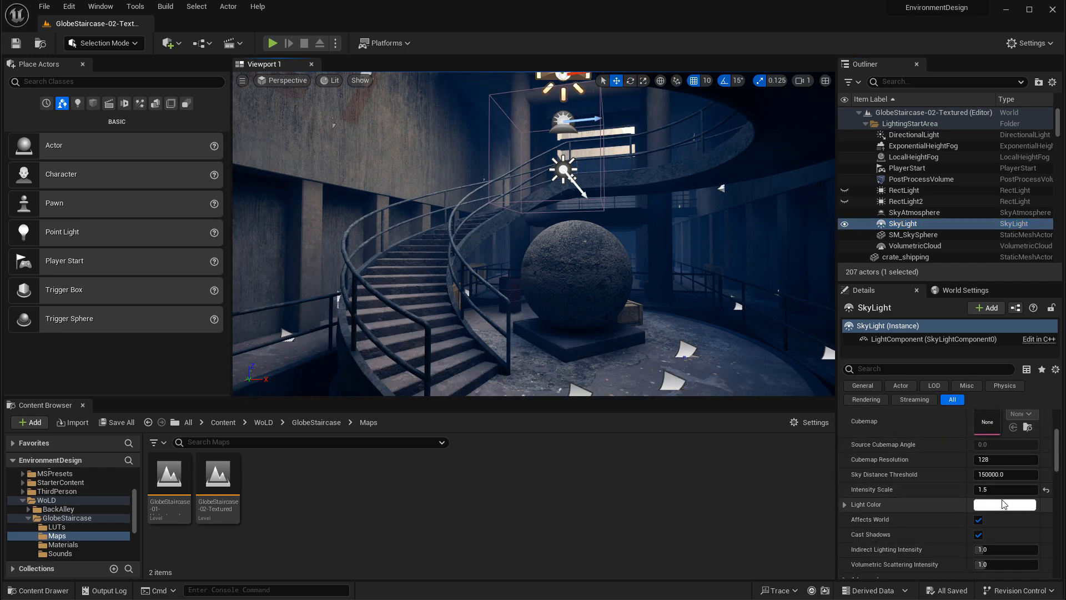
click(1045, 489)
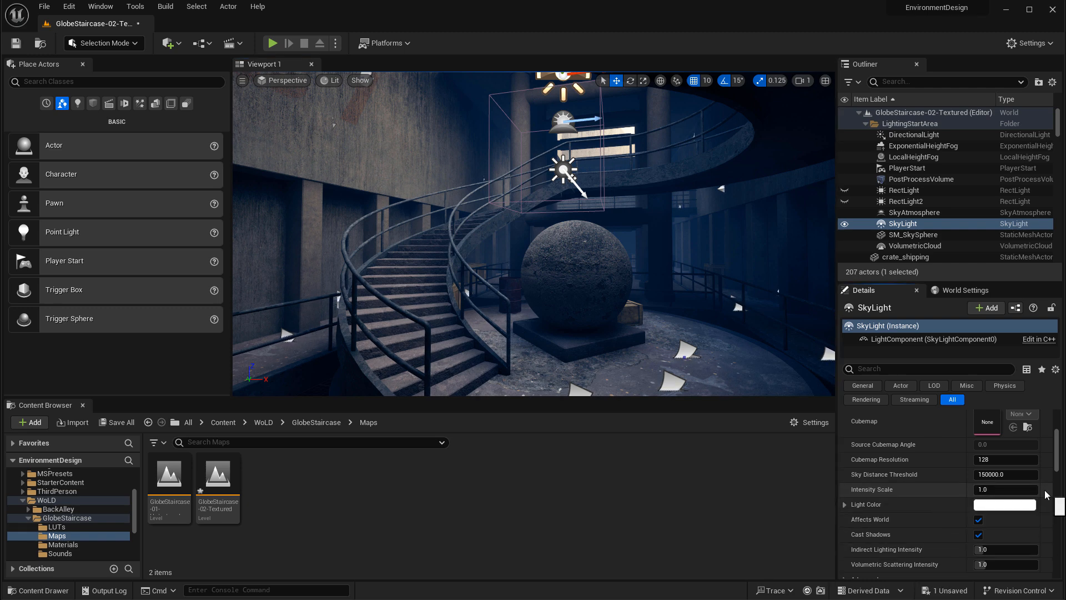
click(998, 488)
text(1)
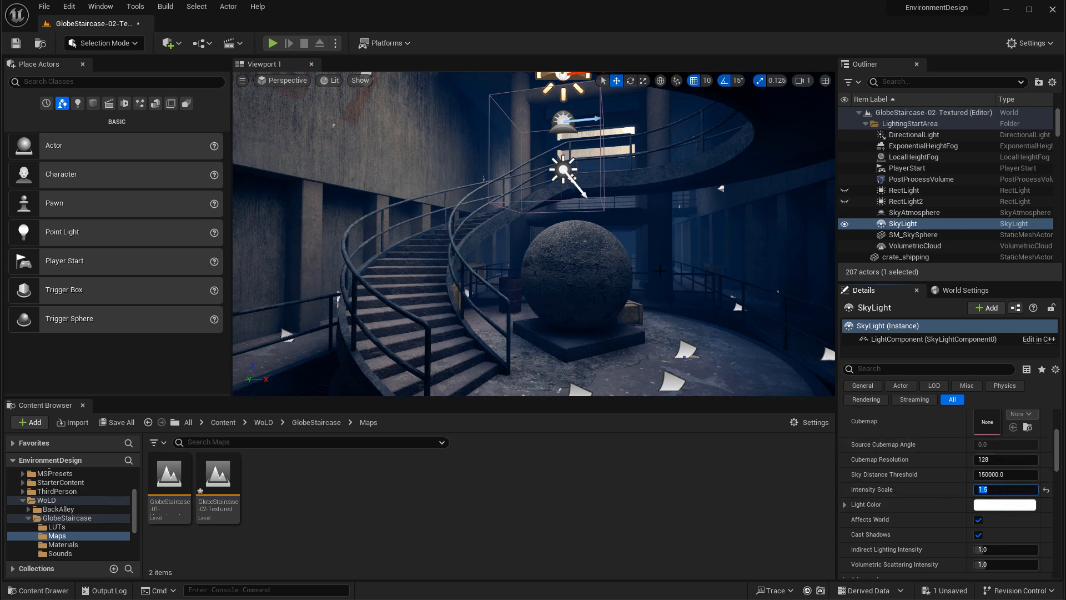
right_drag(707, 263, 701, 267)
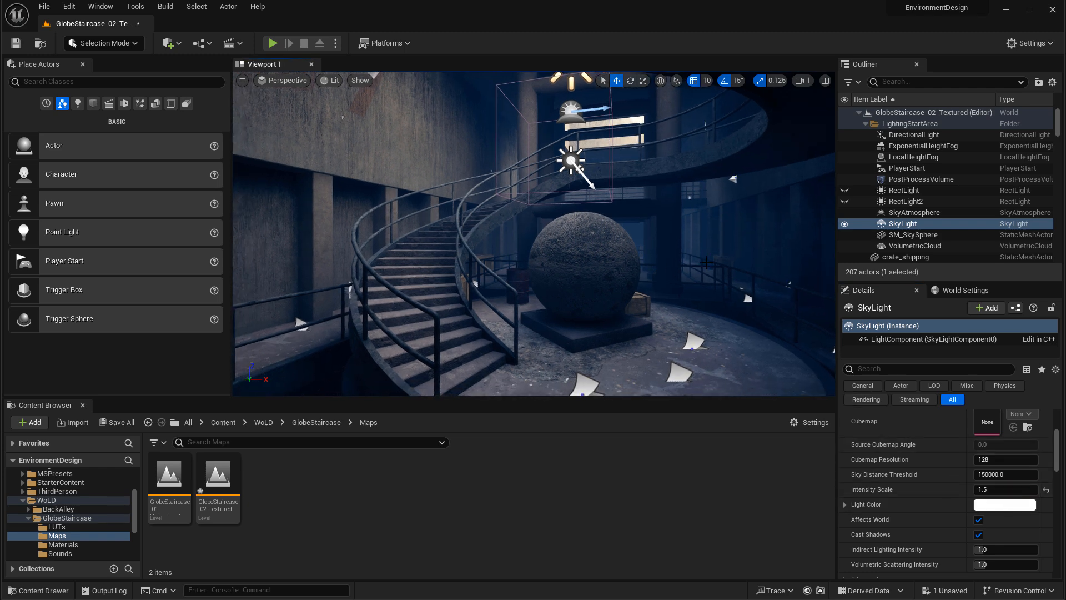
- Try an Intensity Scale of 5 on the SkyLight and return it to 1.5
click(1009, 490)
text(5)
key(Return)
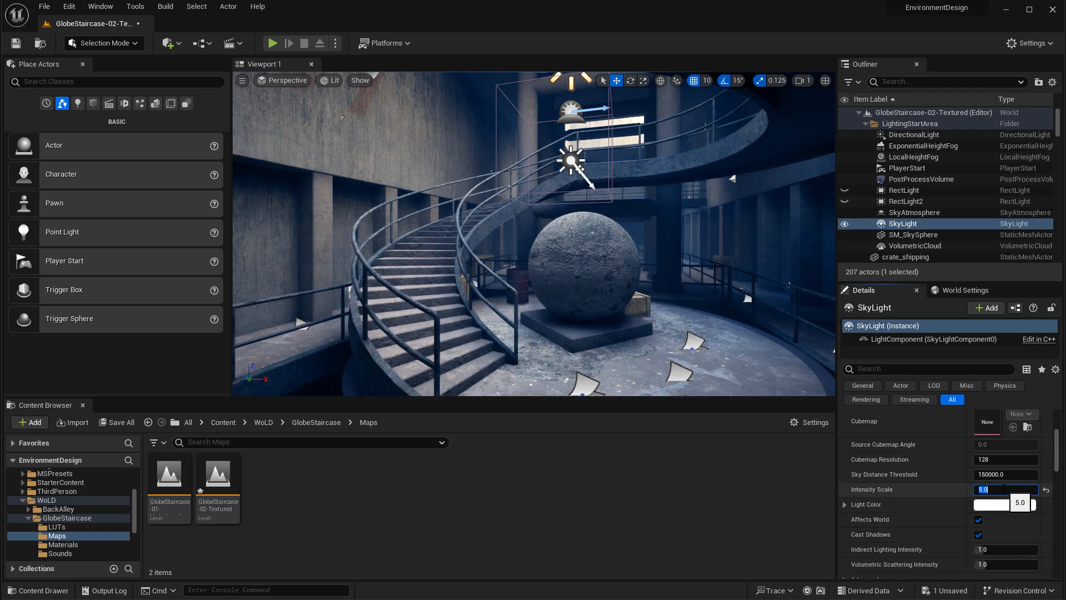
text(1.5)
key(Return)
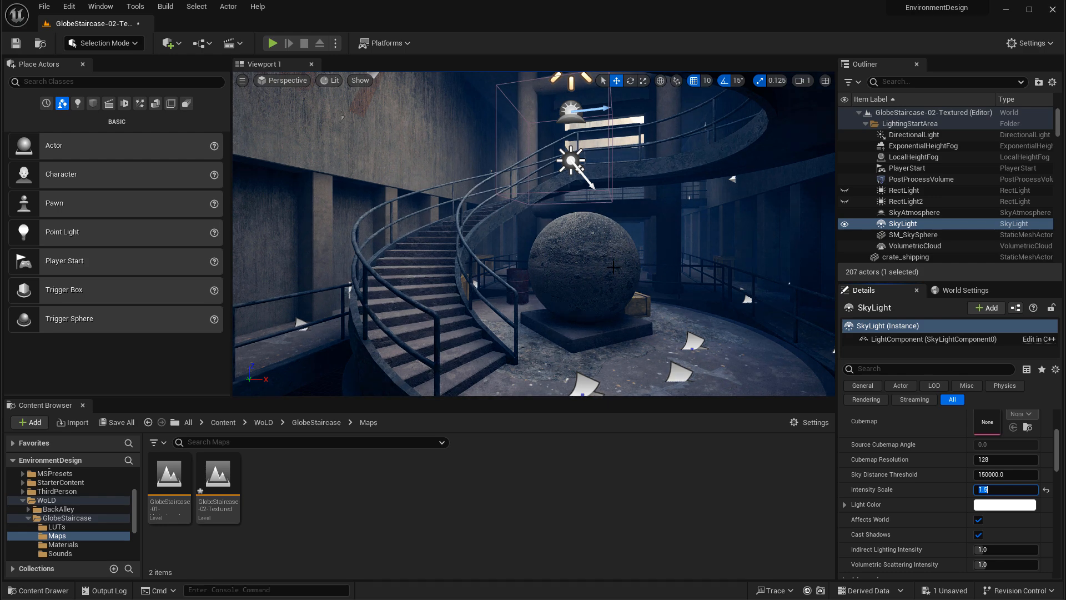
right_drag(634, 241, 643, 222)
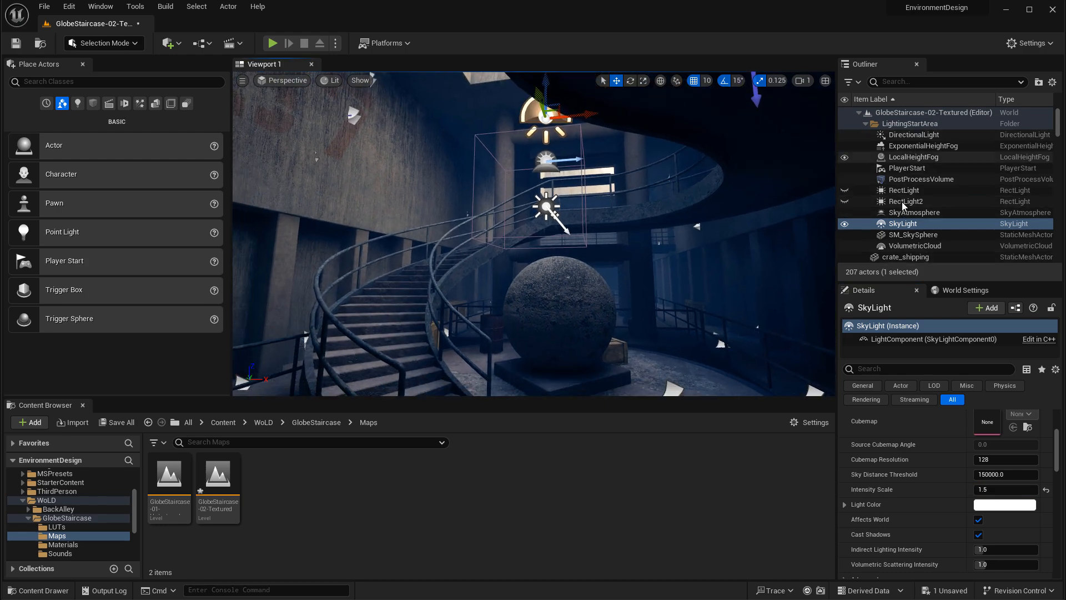
- Select the DirectionalLight and try different sun angles through the ceiling opening by rotating the light interactively
click(924, 135)
right_drag(568, 198, 562, 195)
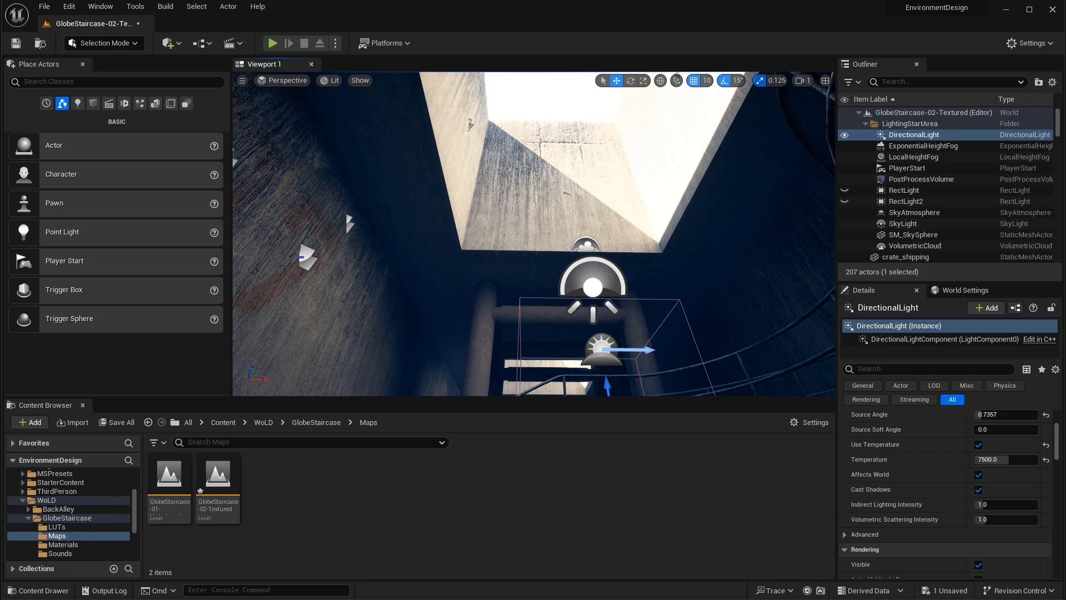
right_drag(532, 233, 392, 222)
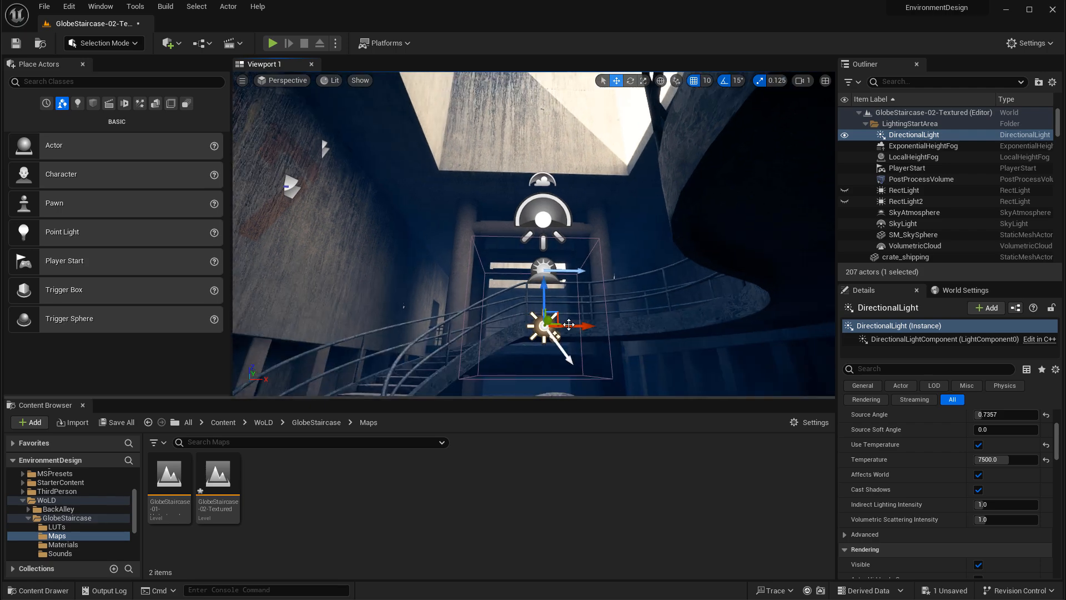
right_drag(587, 276, 587, 238)
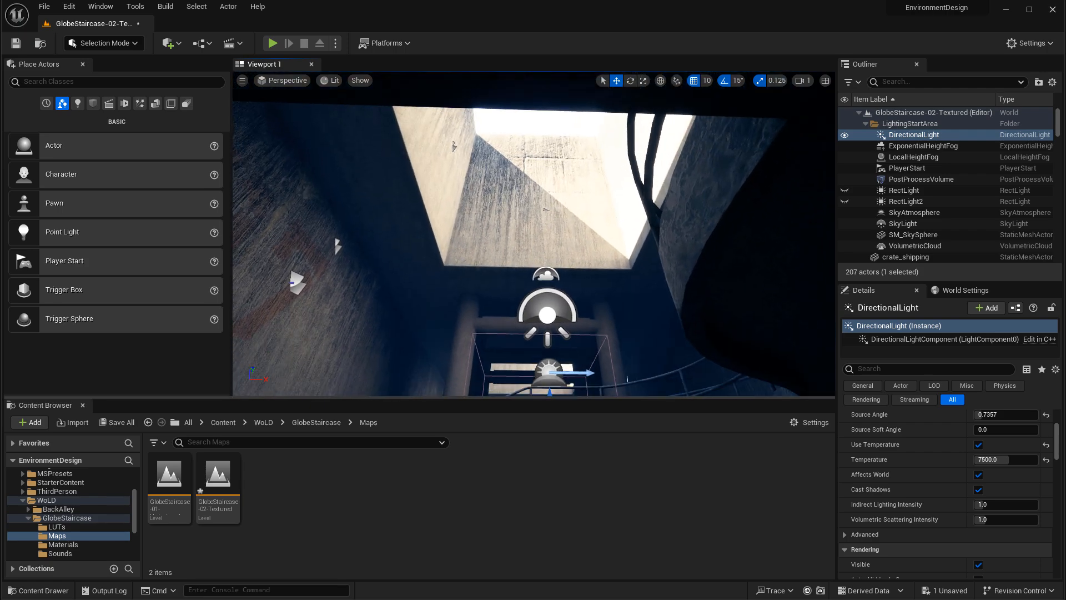
key(ctrl+l)
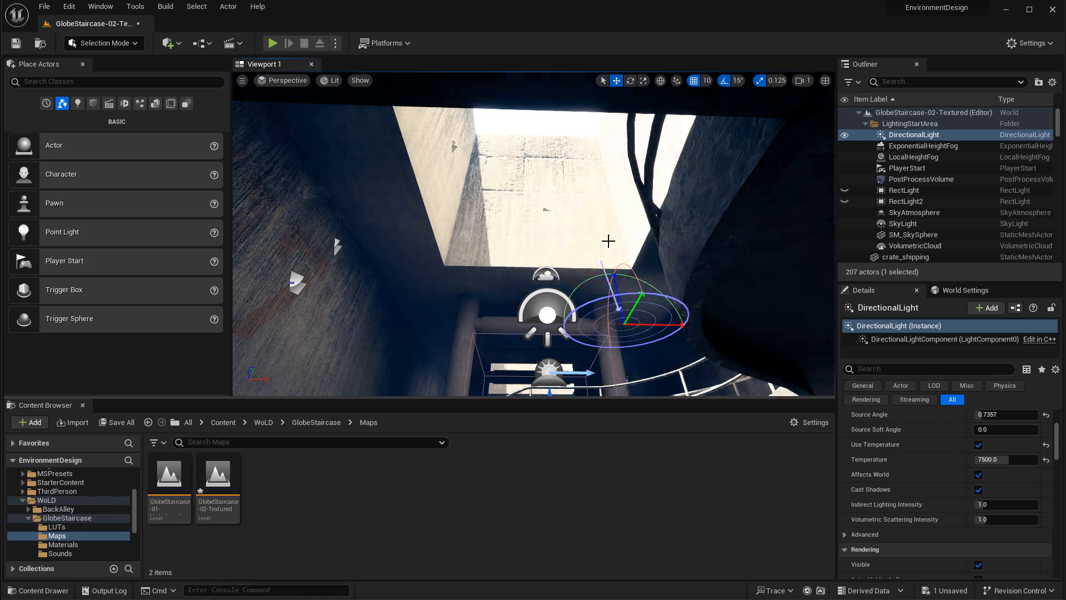
key(ctrl+l)
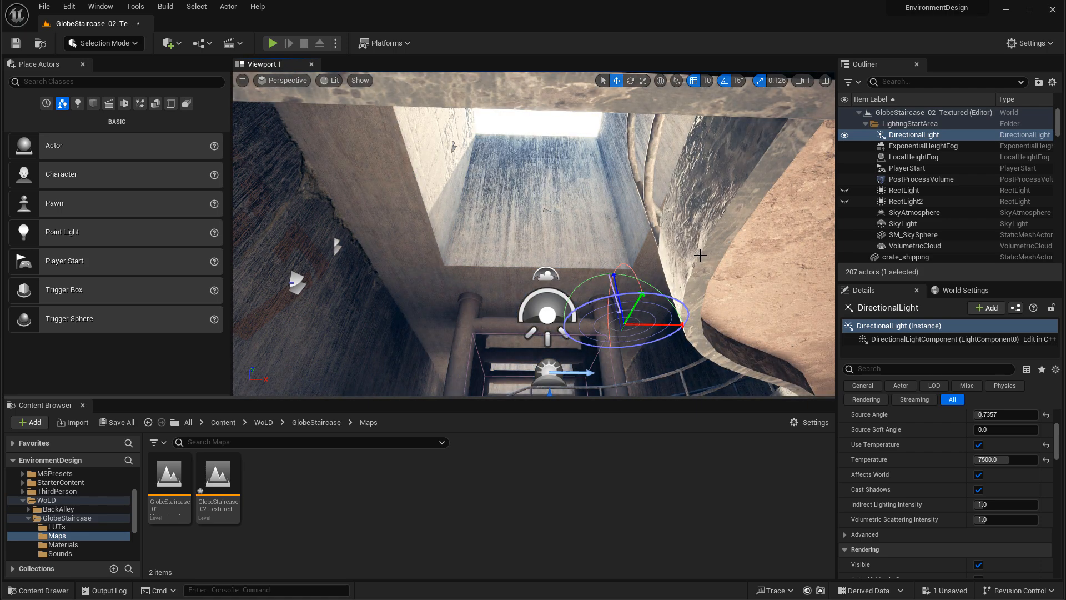
key(ctrl+l)
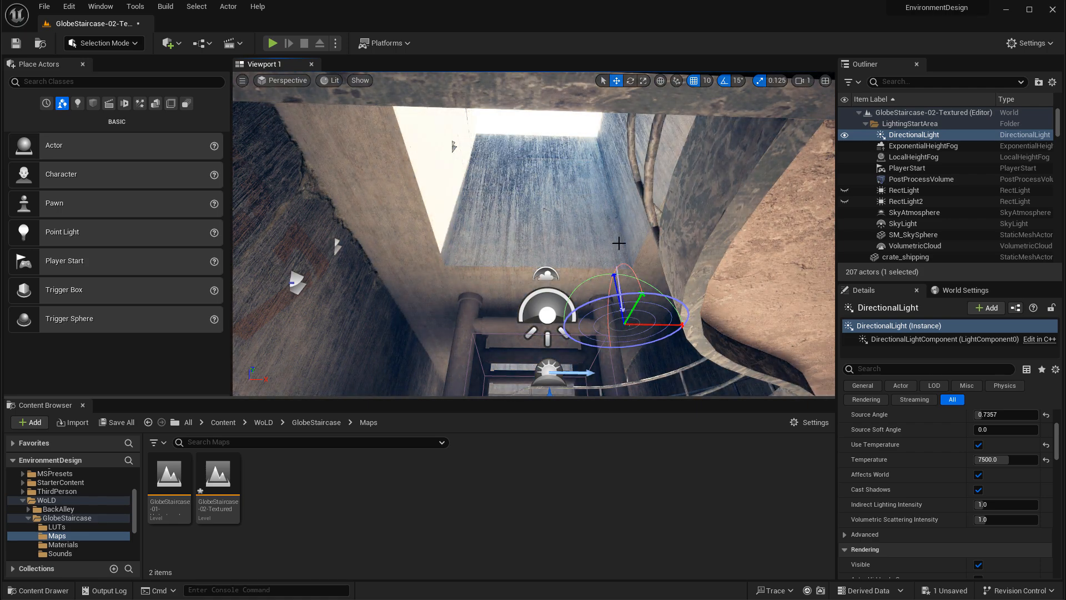
key(ctrl+l)
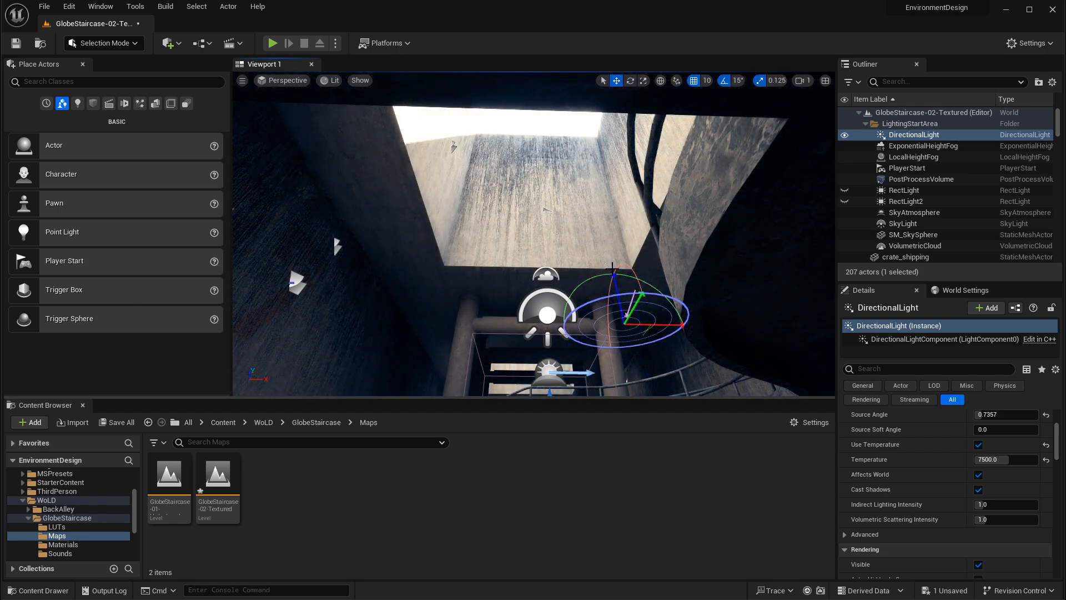
key(ctrl+l)
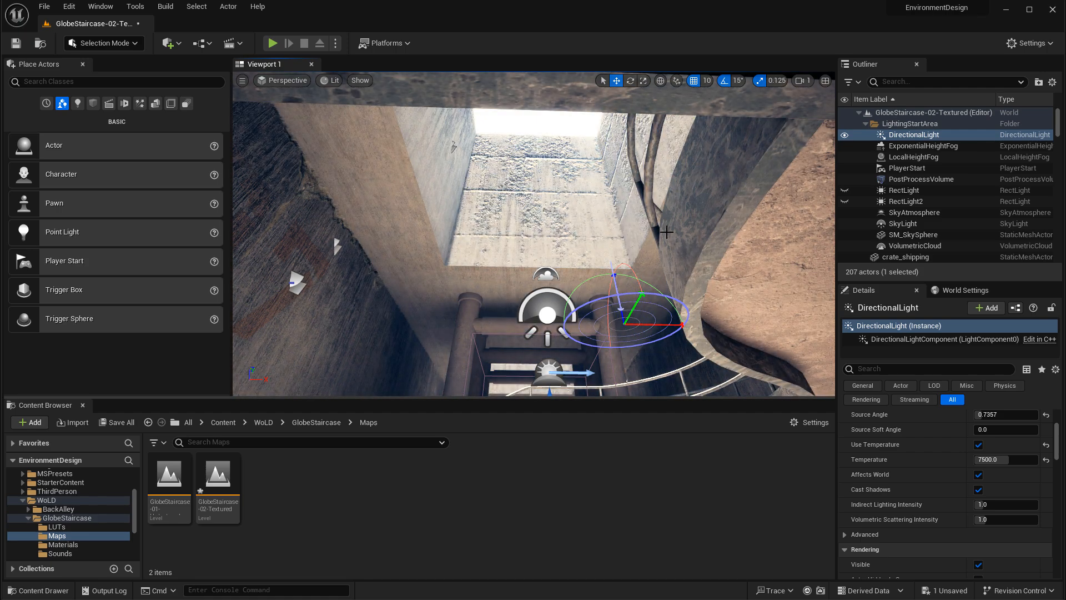
key(ctrl+l)
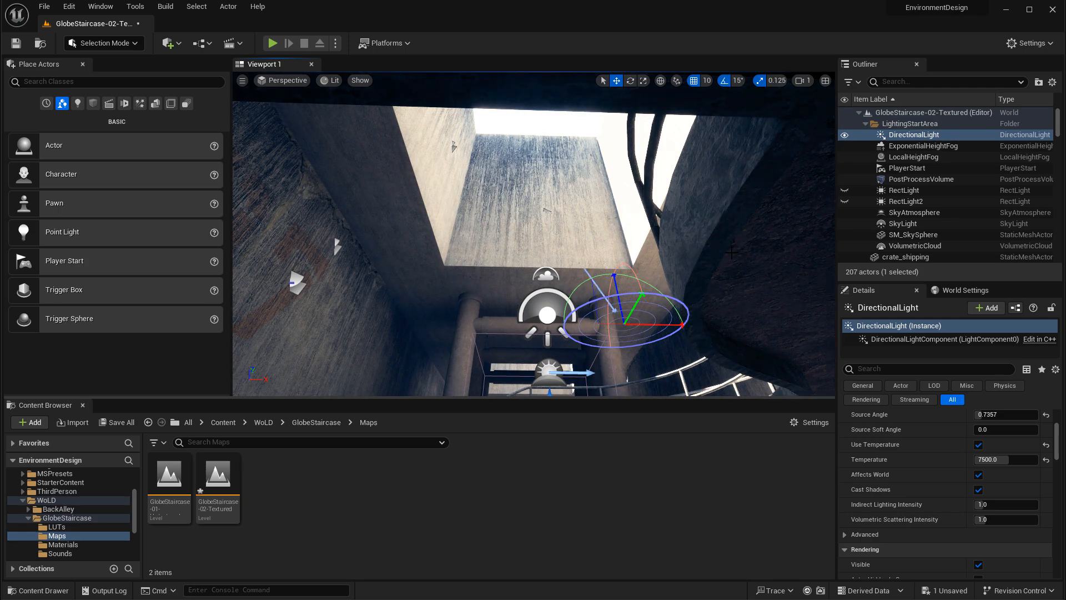
key(ctrl+l)
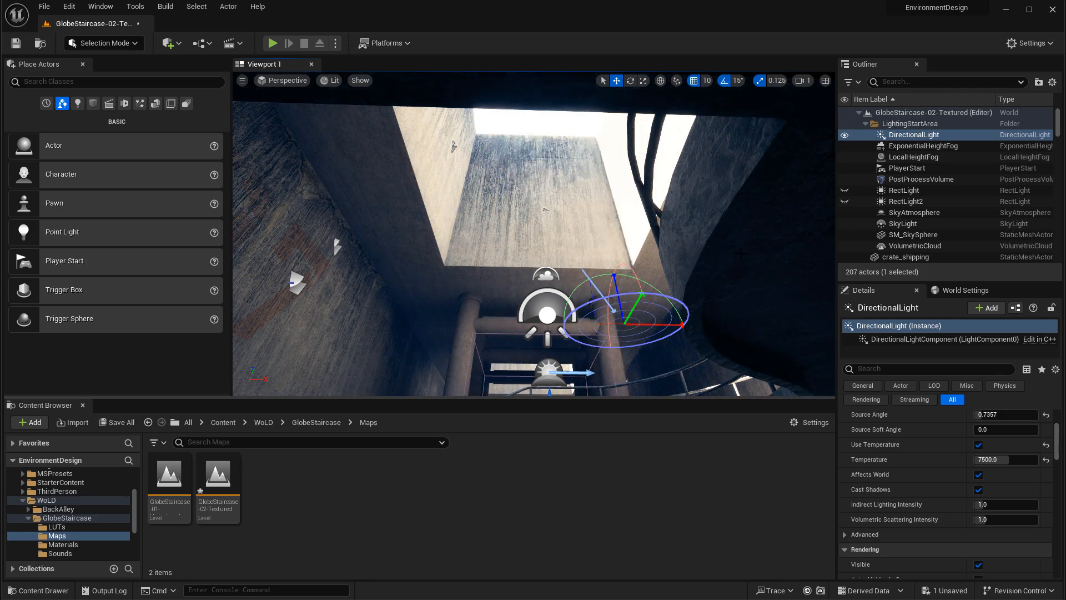
right_drag(700, 223, 698, 334)
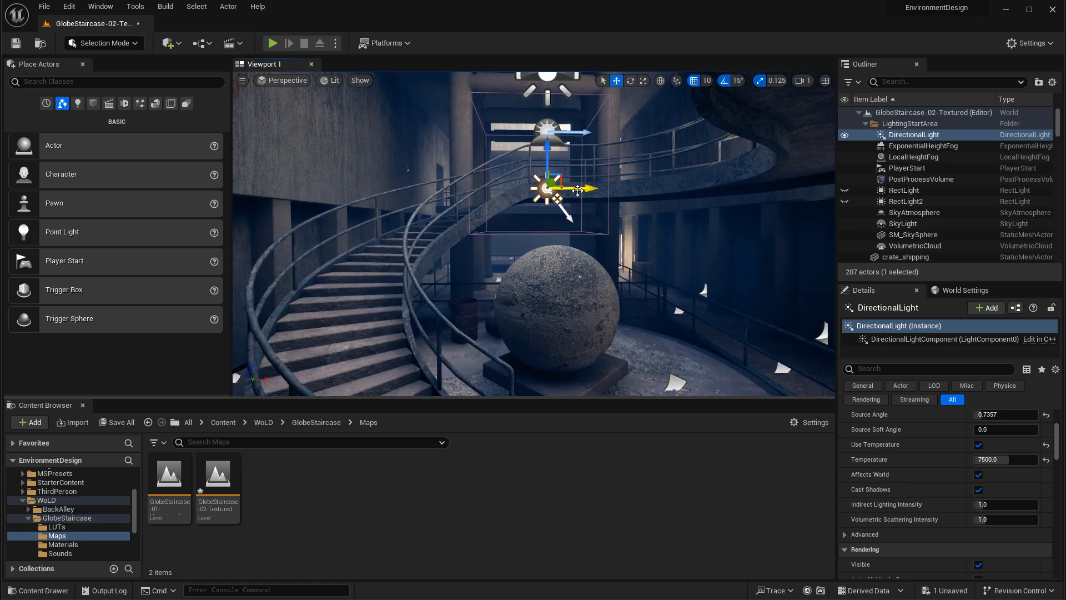
- Undo the DirectionalLight's rotation and check the light falling through the ceiling opening
key(ctrl+z)
right_drag(569, 186, 478, 150)
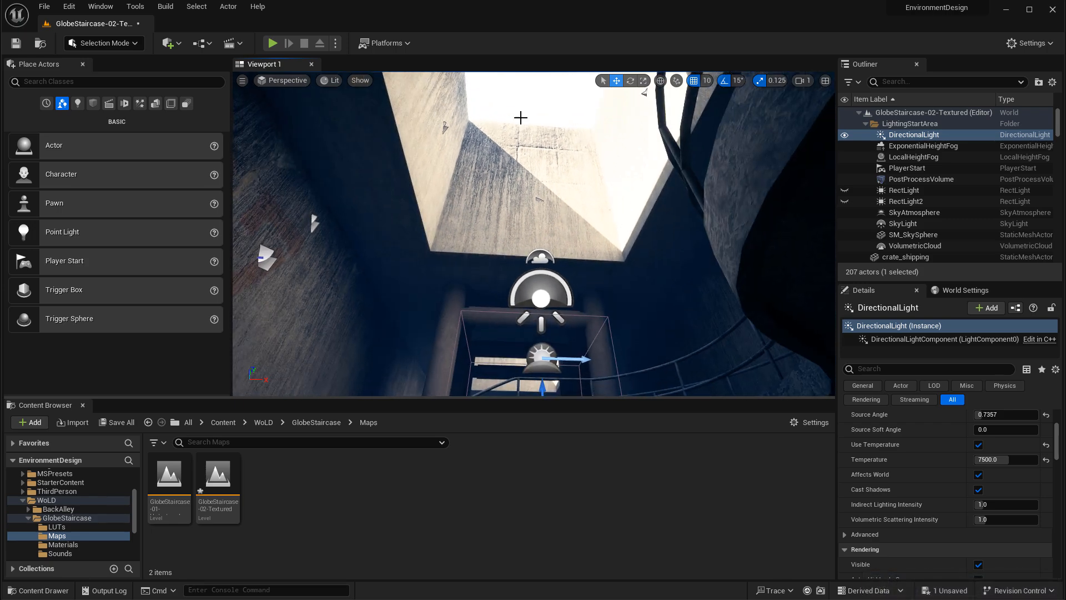
right_drag(518, 114, 495, 115)
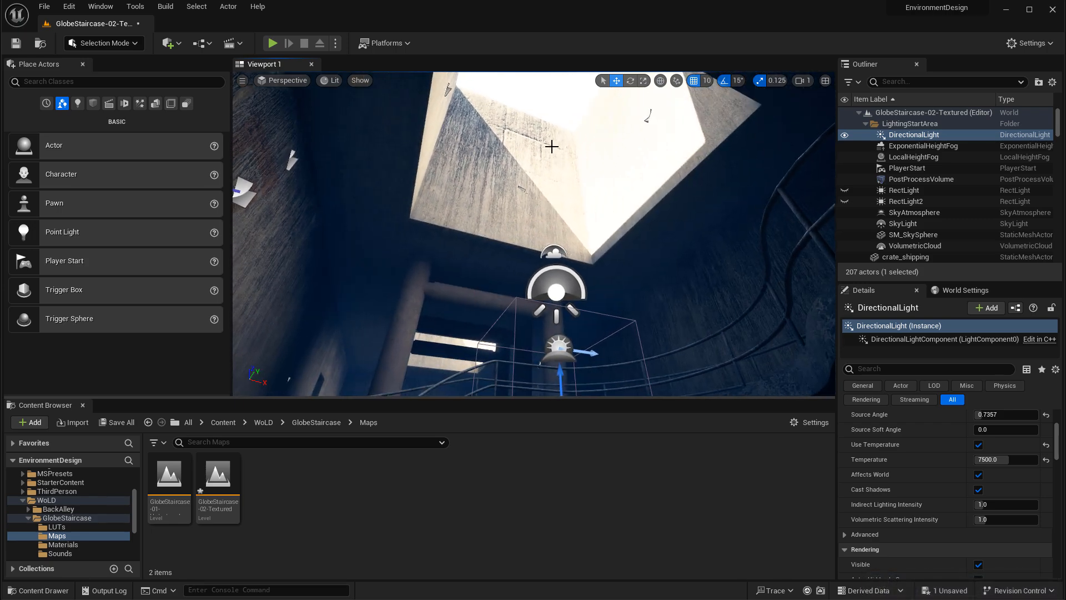
right_drag(600, 201, 590, 268)
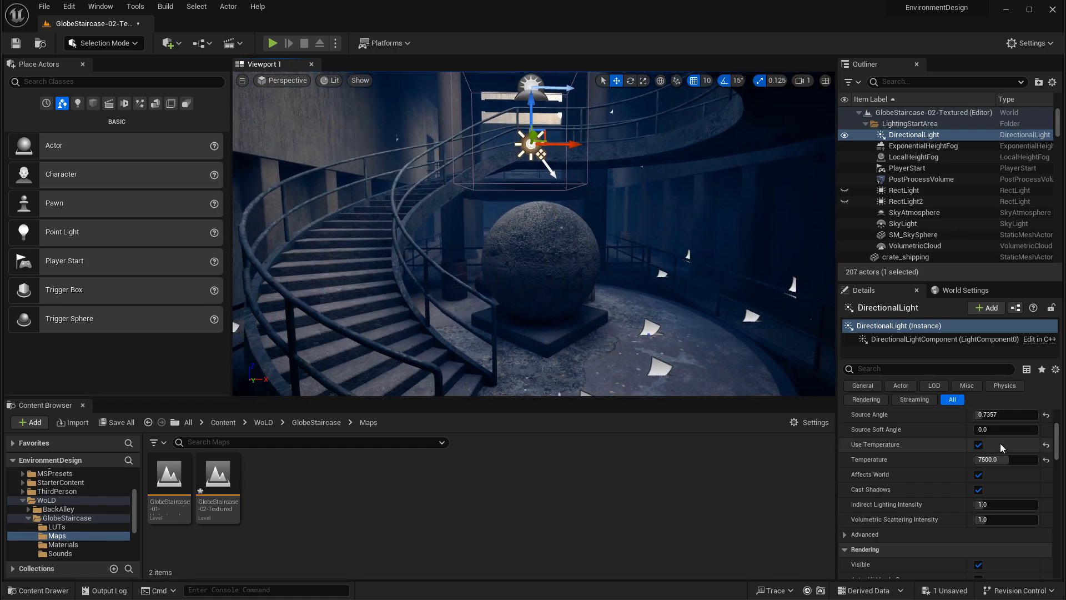
- Try a Temperature of 10000 on the DirectionalLight and change it to 2500
scroll(887, 461, up, 2)
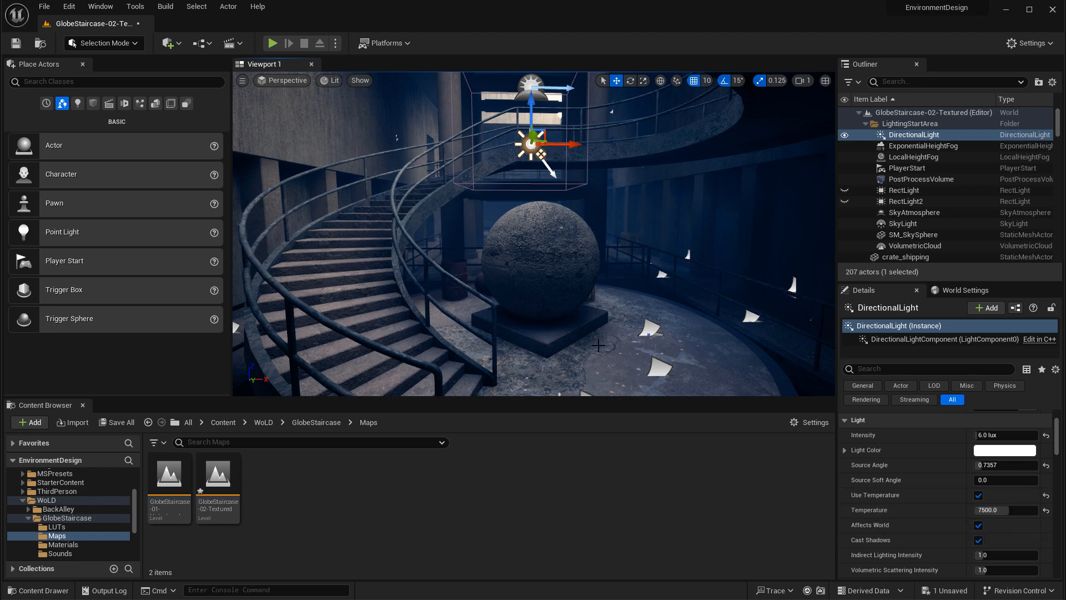
click(998, 511)
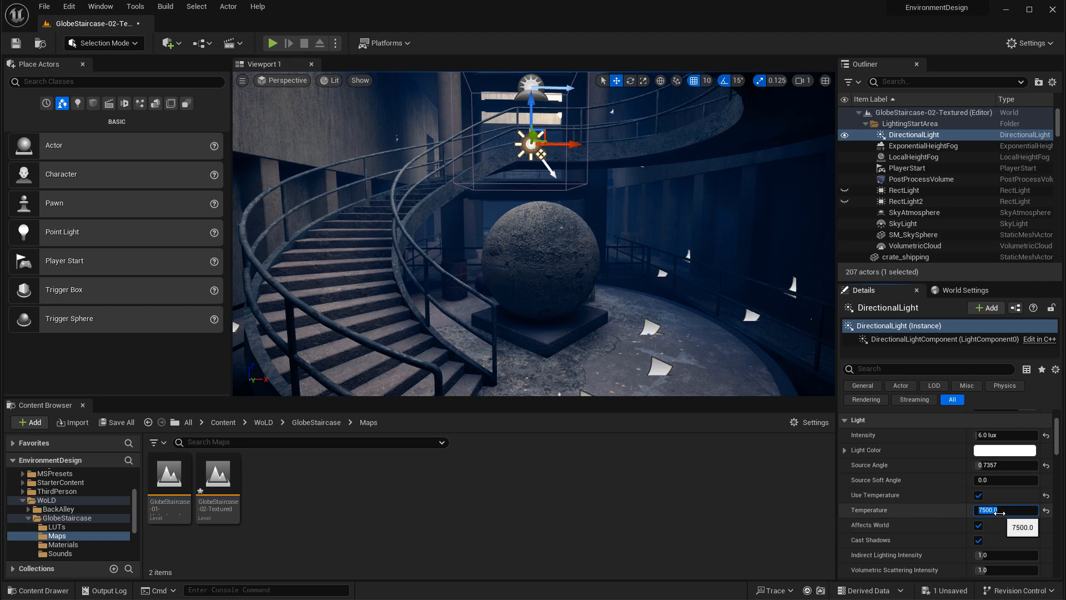
text(100)
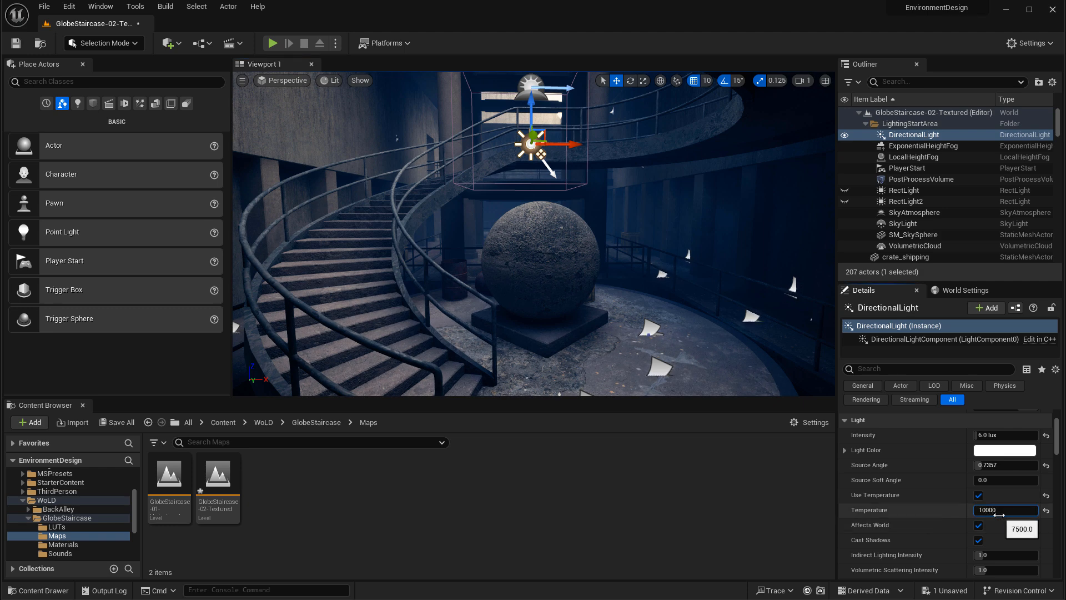
text(00)
key(Return)
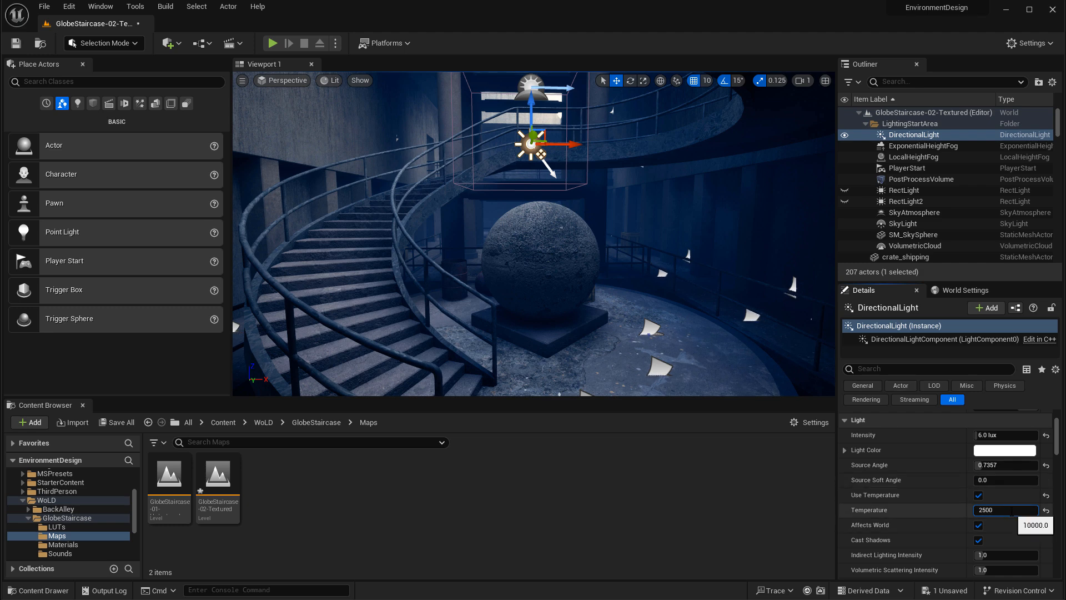
key(Return)
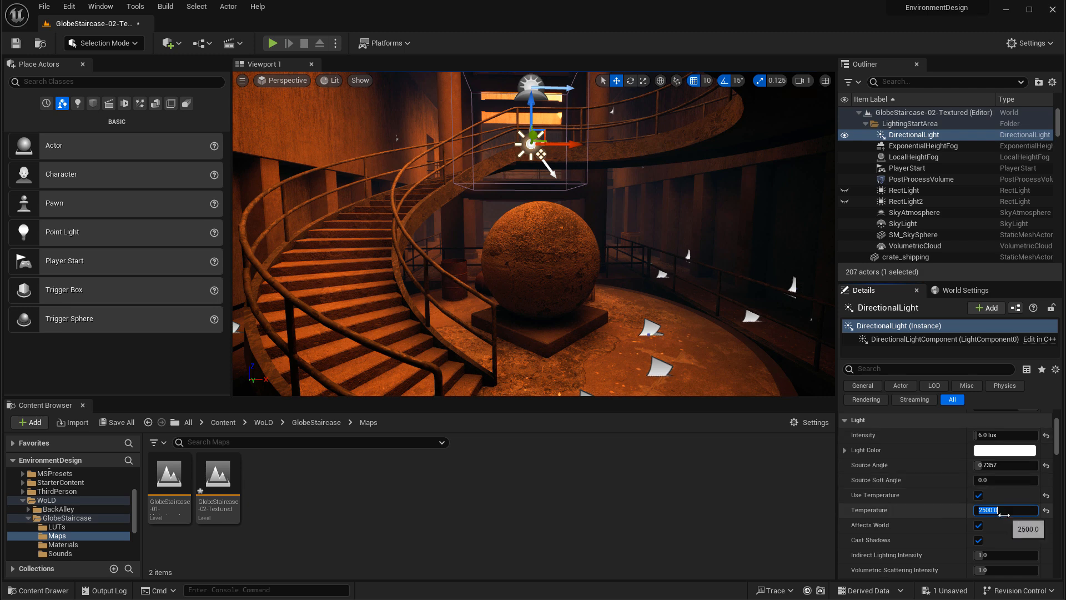
- Set the DirectionalLight's Temperature to 7500 and check the cooler light on the staircase and globe
text(7500)
key(Return)
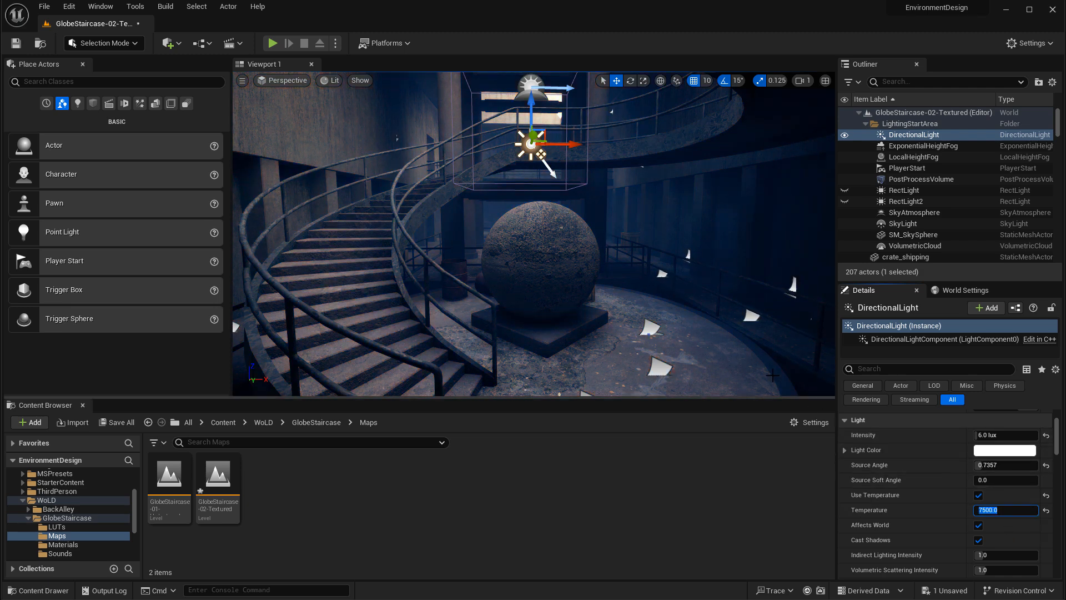
right_drag(533, 233, 517, 261)
scroll(888, 461, down, 2)
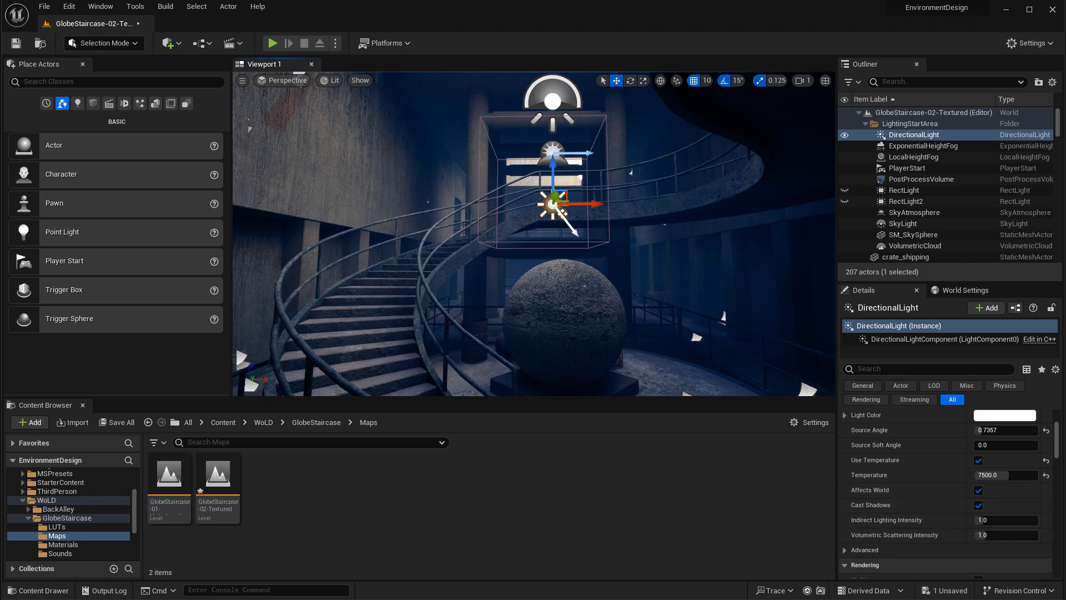
right_drag(555, 289, 561, 298)
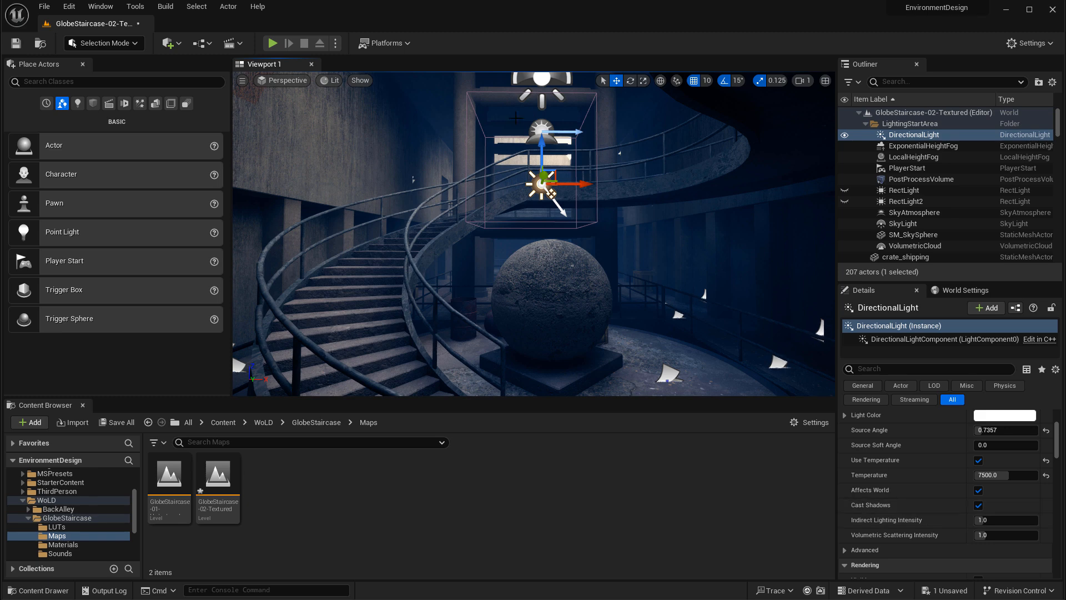
- Try an Indirect Lighting Intensity of 2 on the DirectionalLight and return it to 1
click(995, 520)
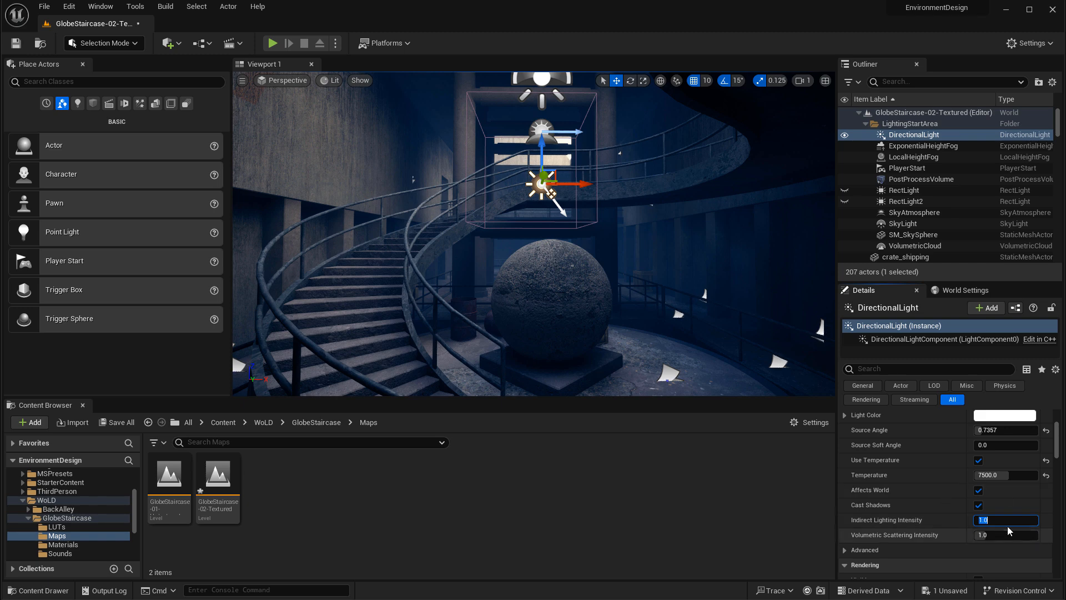
text(2)
key(Return)
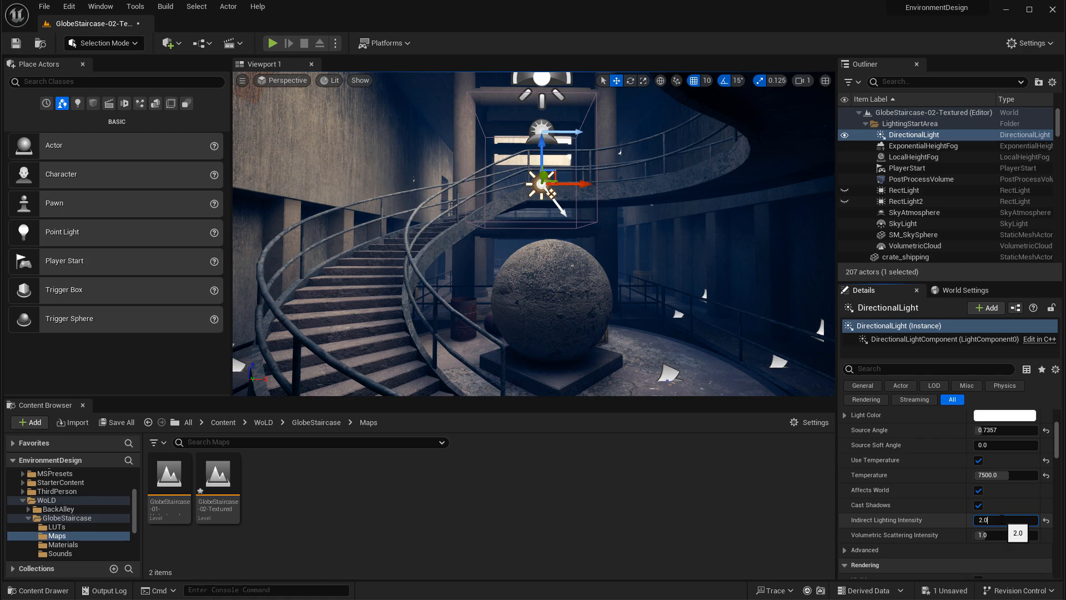
key(Return)
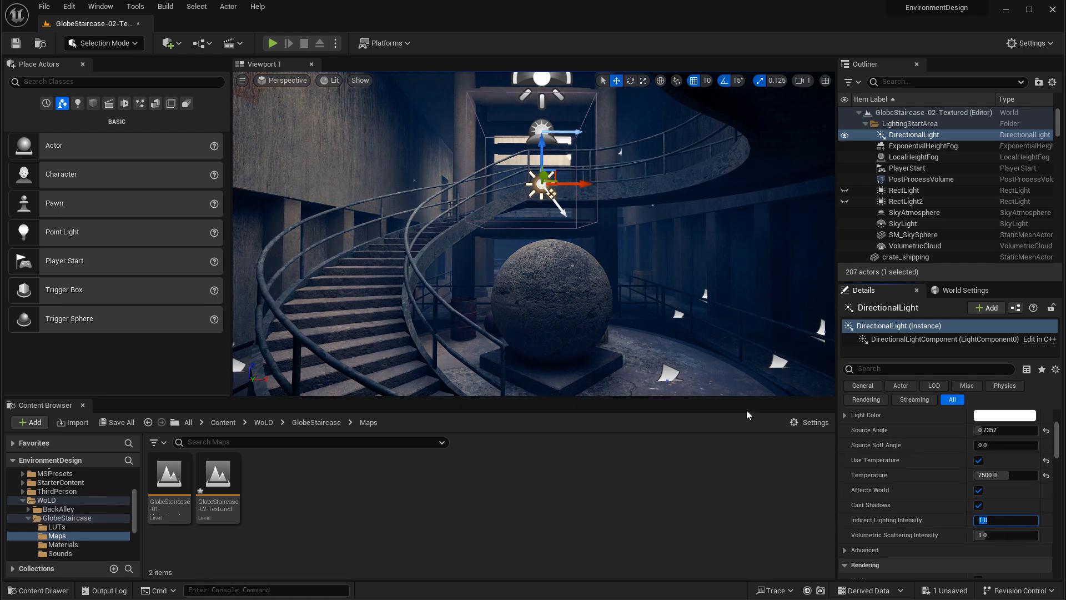
right_drag(702, 361, 450, 144)
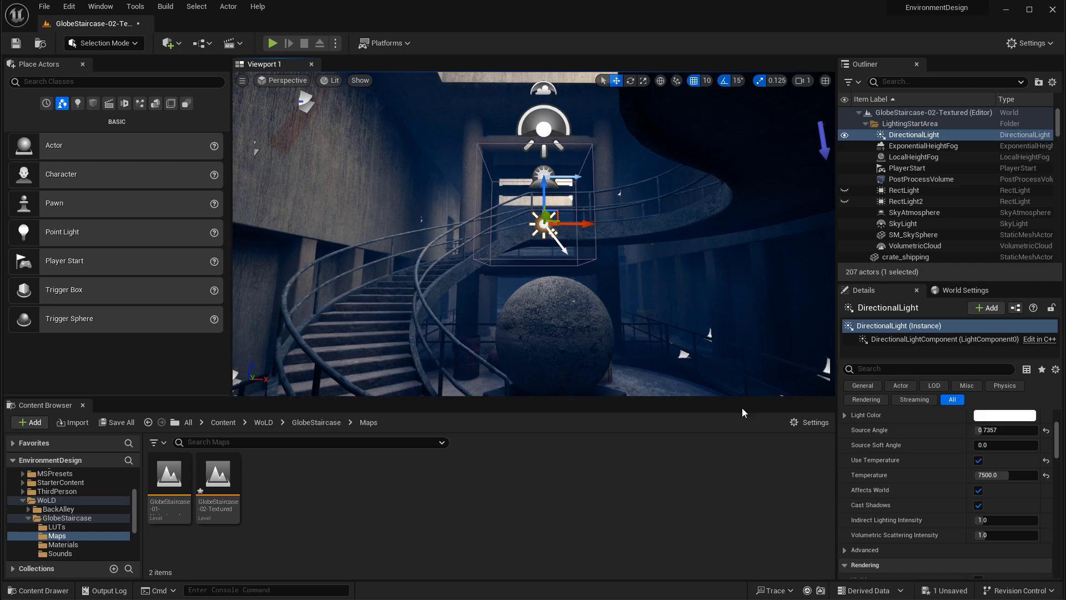
right_drag(422, 172, 400, 172)
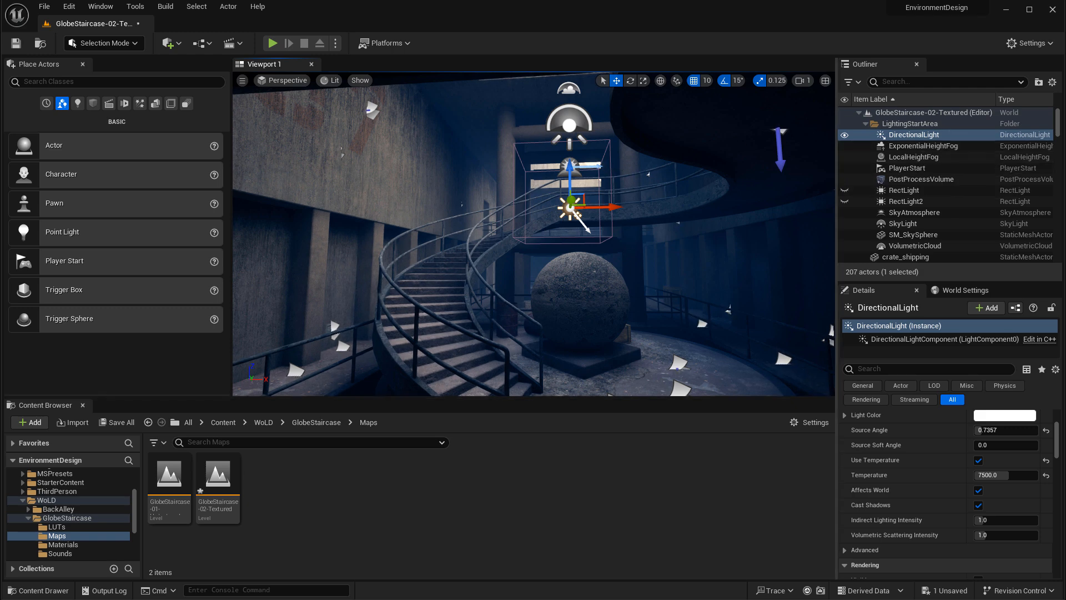
- Filter the PostProcessVolume's properties for "lumen" and reset Diffuse Color Boost to its default of 1.0
click(921, 178)
click(921, 368)
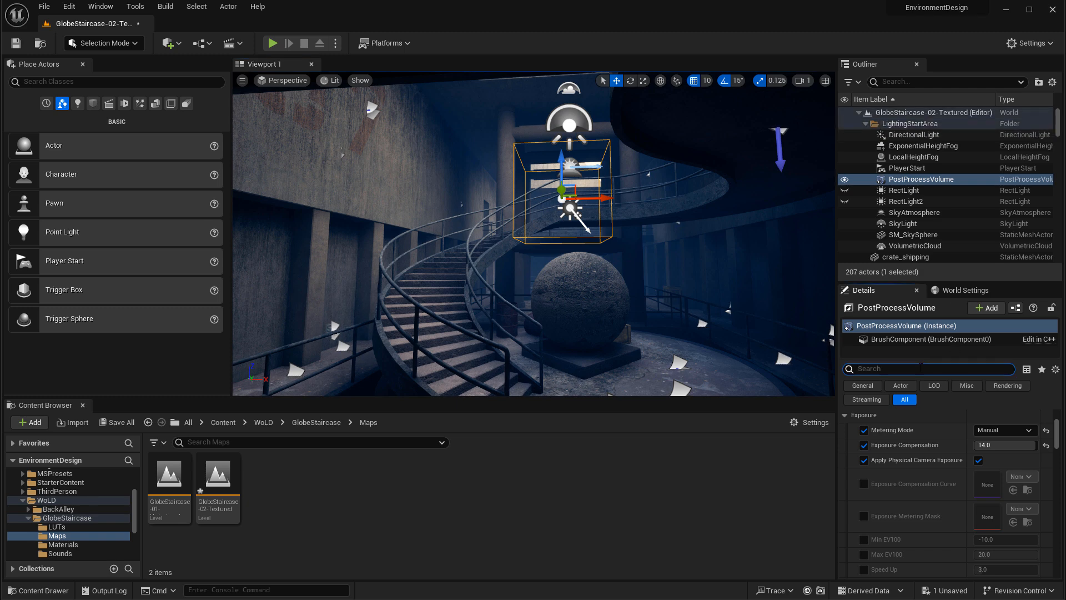
text(lumen)
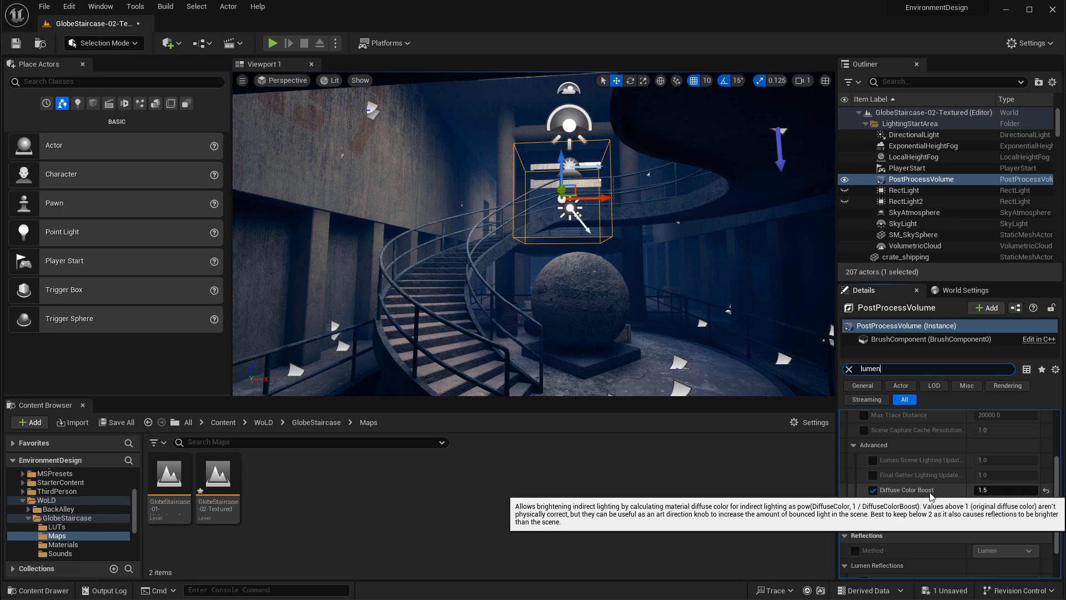
click(1045, 490)
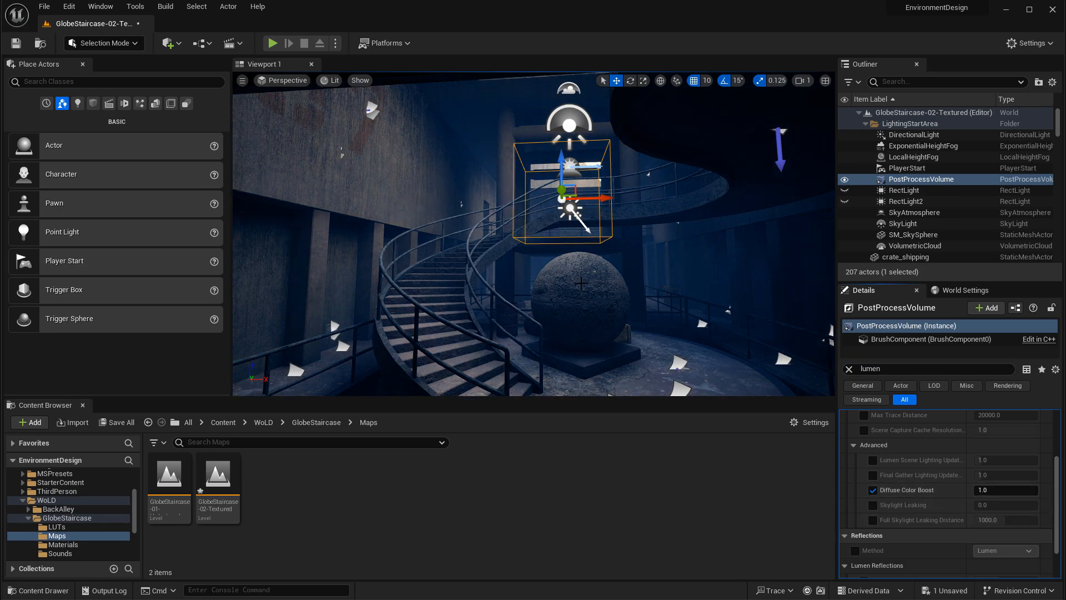
right_drag(706, 246, 706, 247)
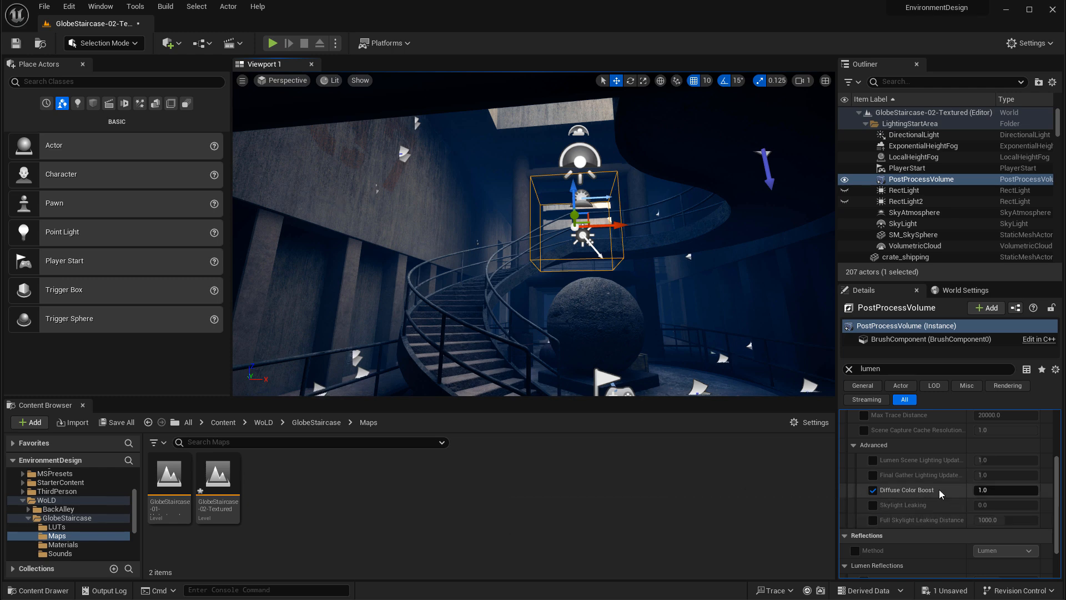
- Set the PostProcessVolume's Diffuse Color Boost to 1.5
click(994, 489)
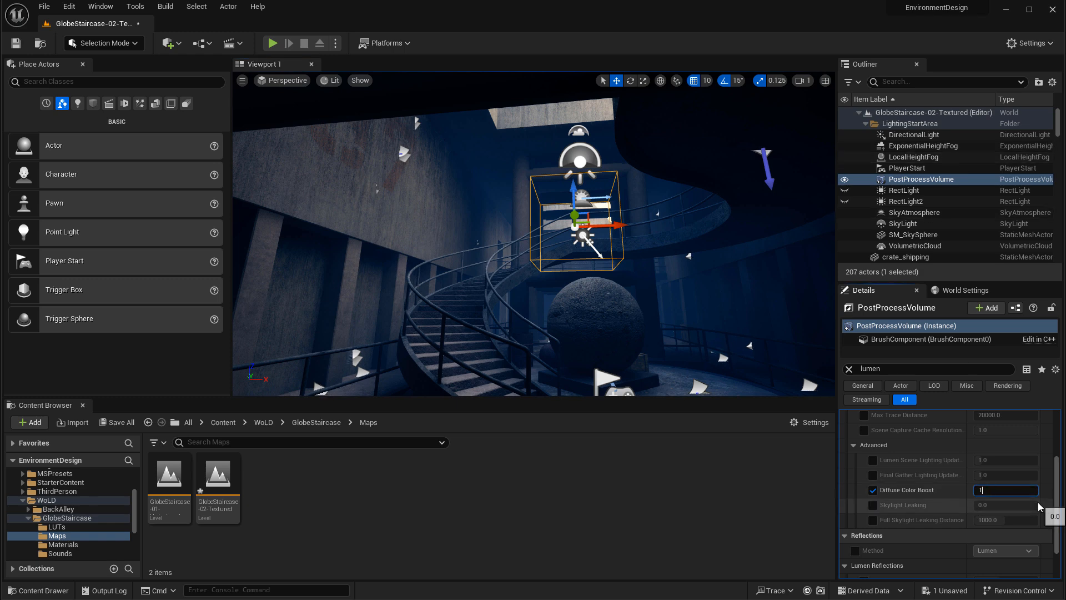
text(1.5)
key(Return)
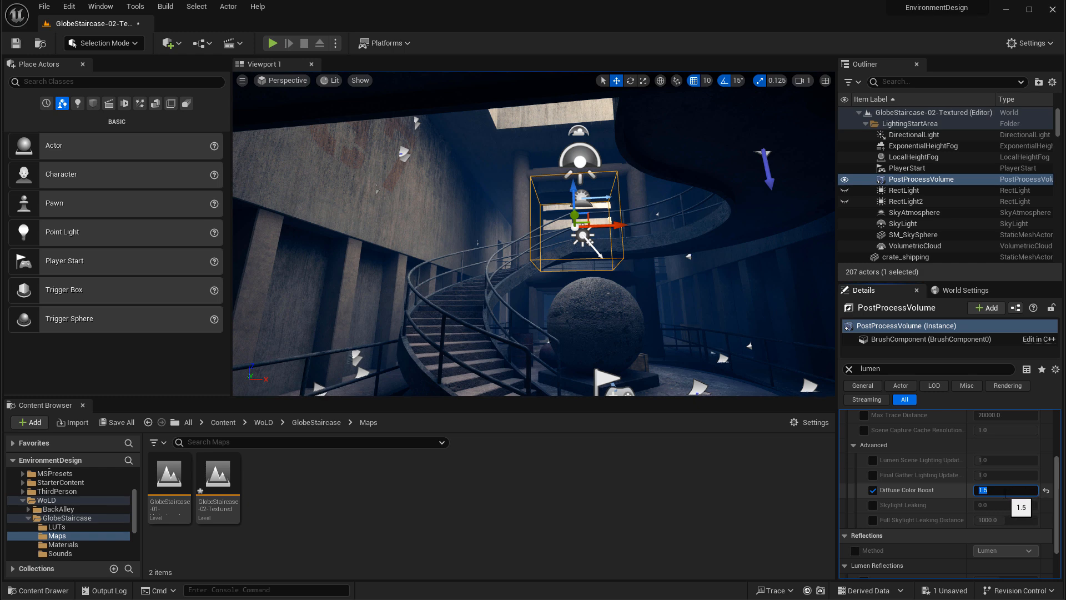
- Try a Diffuse Color Boost of 4 on the PostProcessVolume and return it to 1.5
text(5)
key(BackSpace)
text(4)
key(Return)
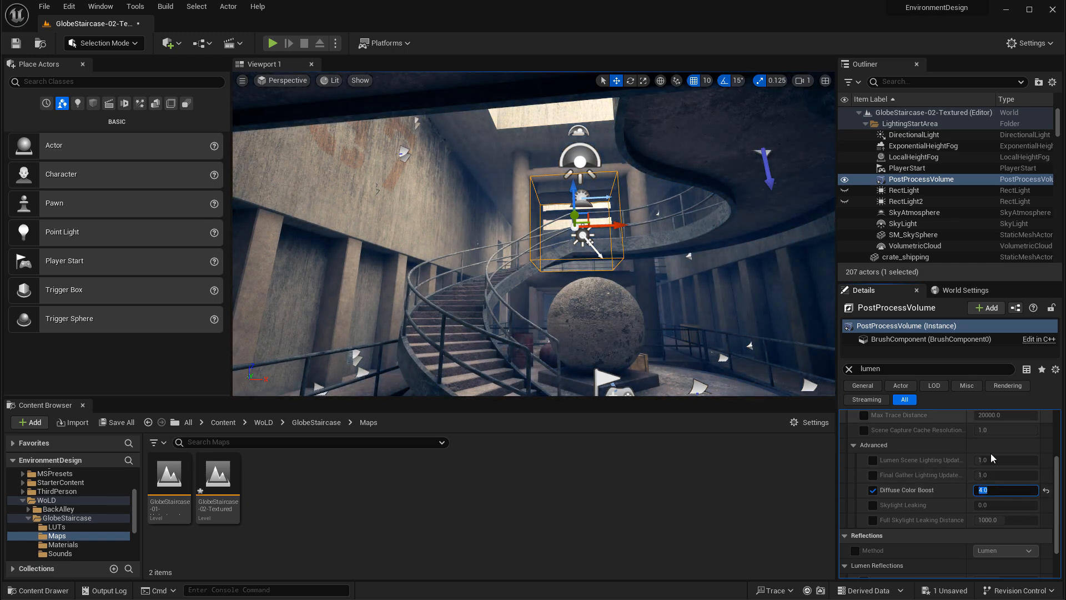
text(1.5)
key(Return)
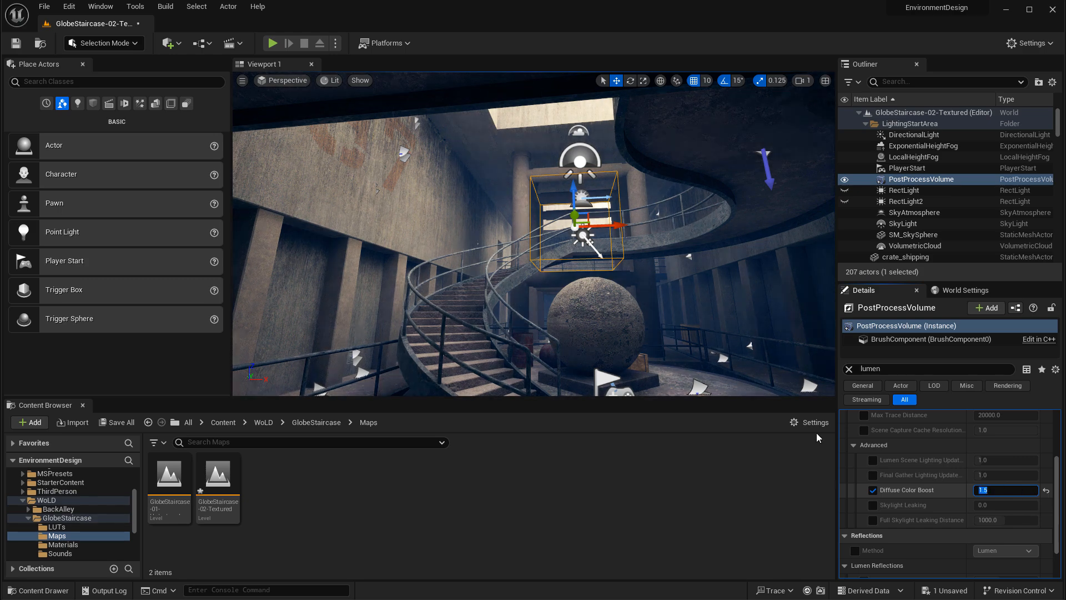
right_drag(688, 311, 696, 323)
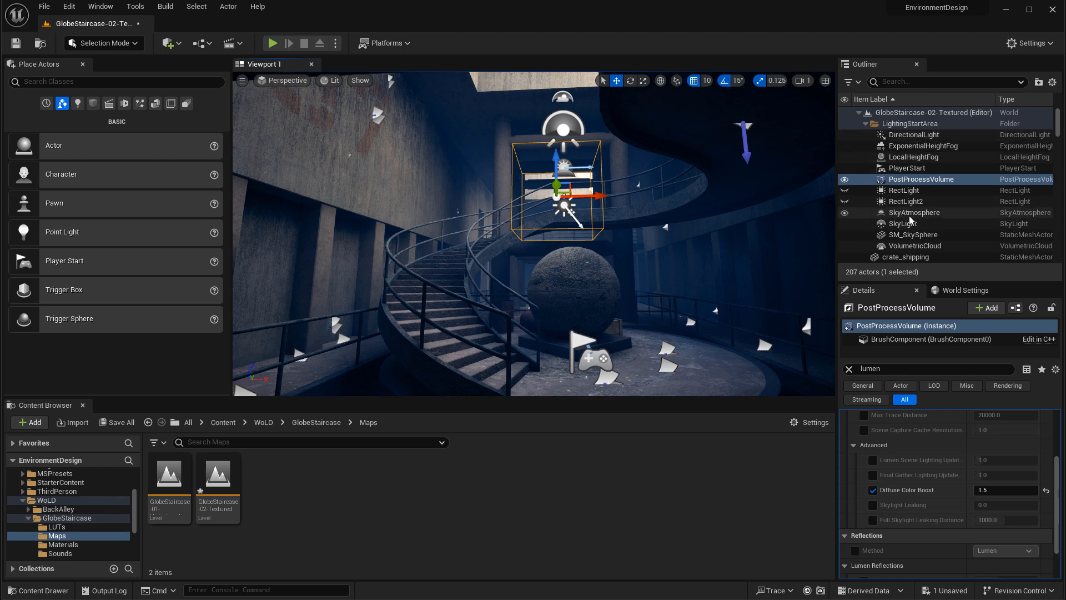
- Review the PostProcessVolume's Lumen Global Illumination settings and examine the light falling through the ceiling opening
click(912, 179)
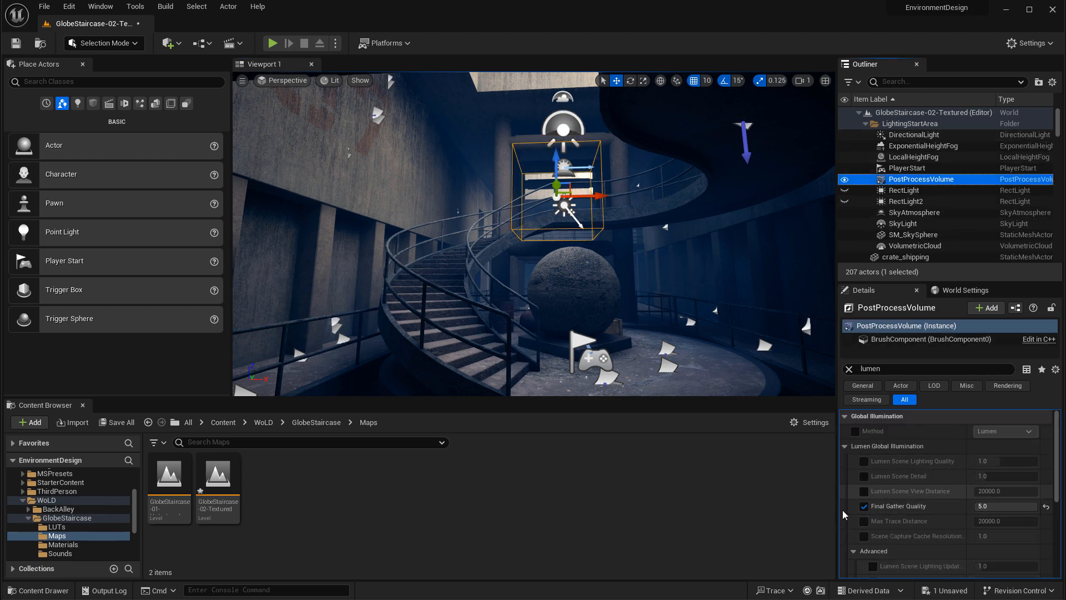
scroll(888, 514, down, 3)
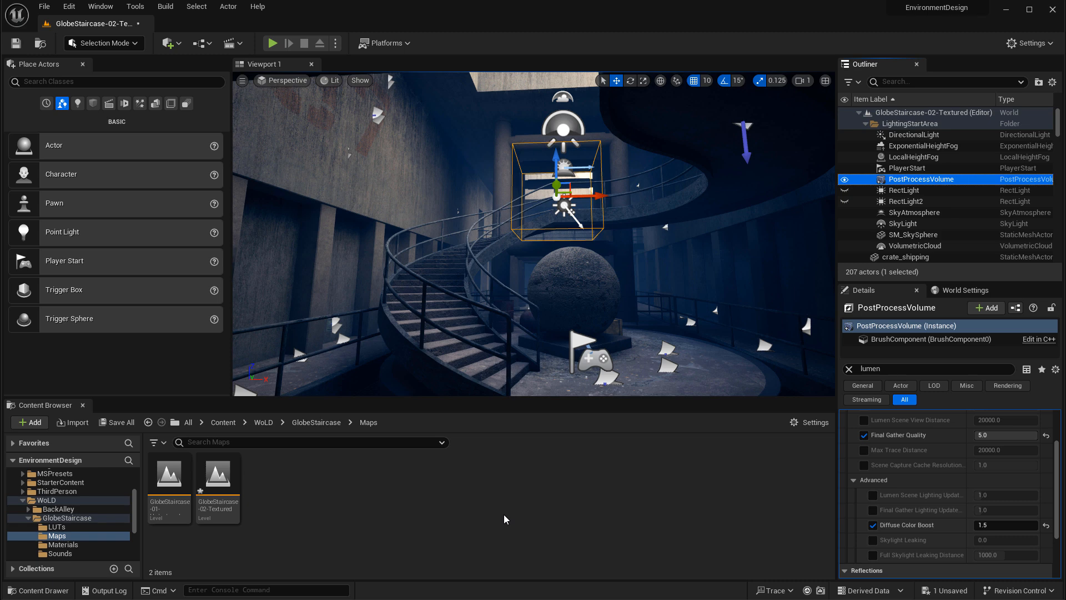
right_drag(514, 310, 514, 311)
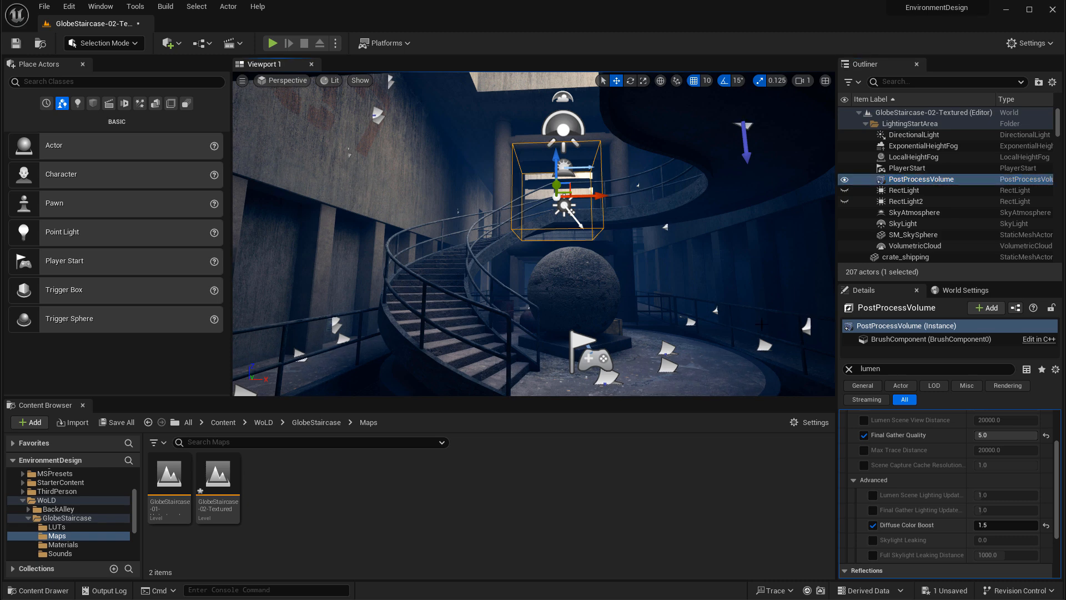
mouse_move(471, 134)
right_down()
mouse_move(543, 139)
mouse_move(535, 97)
mouse_move(465, 138)
right_up()
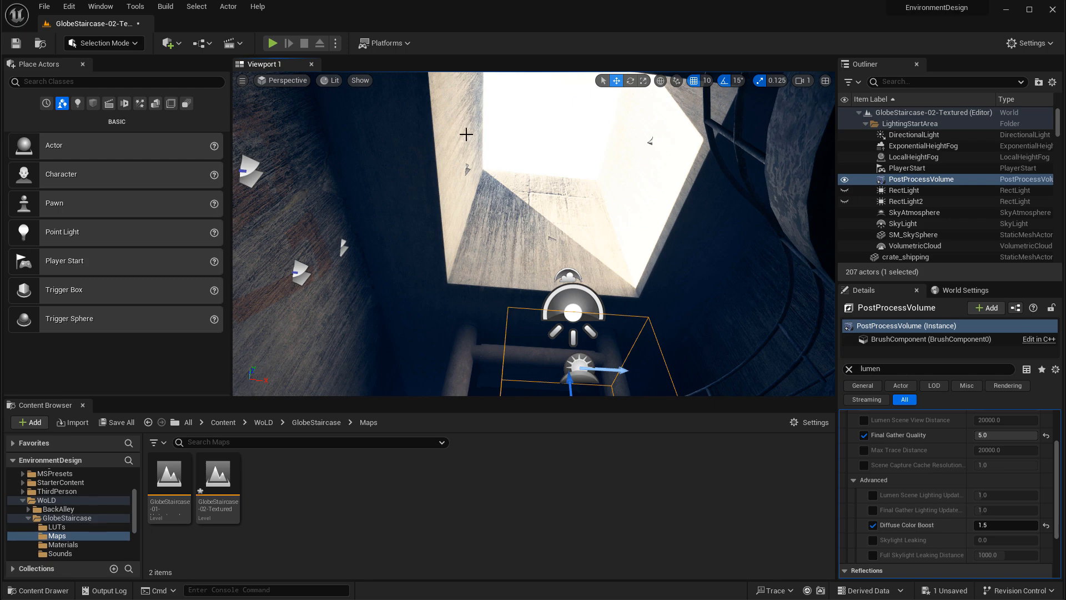
right_drag(644, 188, 507, 226)
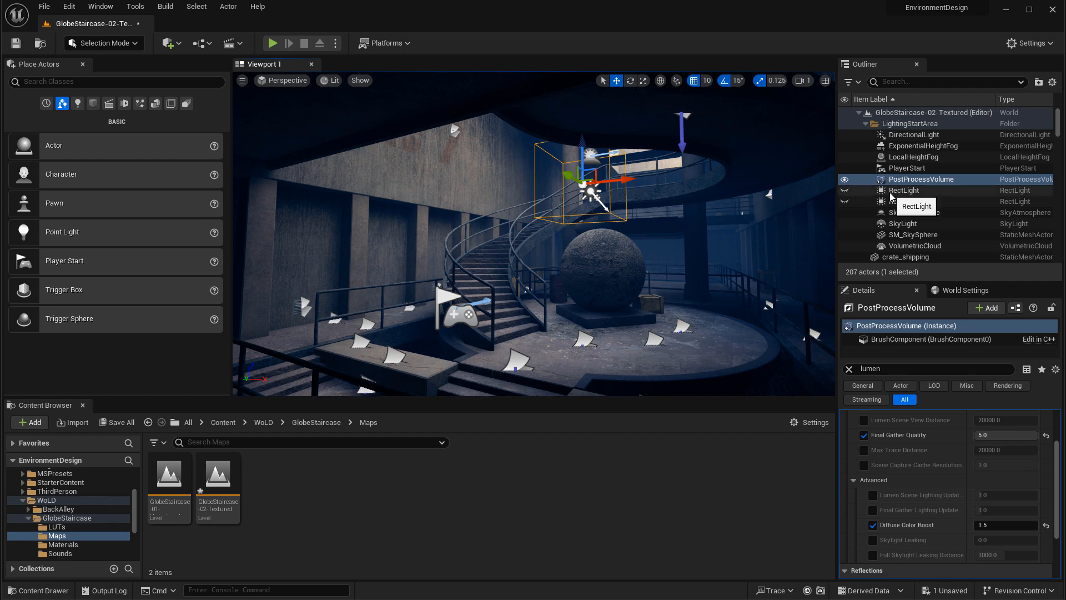
- Inspect the ceiling shaft from above and make the hidden RectLight and RectLight2 visible
right_drag(626, 248, 356, 112)
key(w)
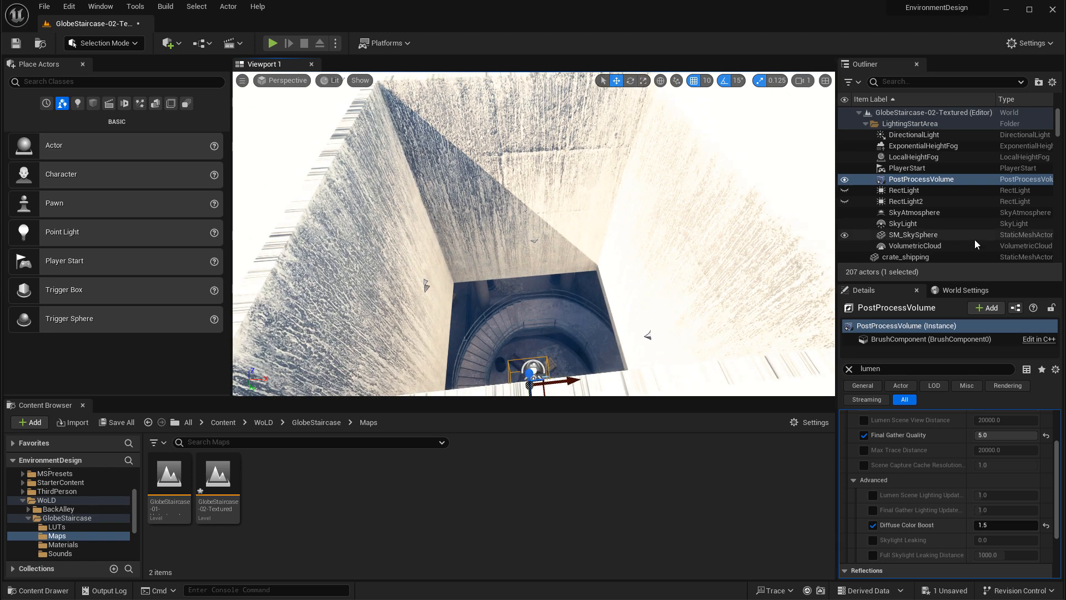
mouse_move(768, 195)
right_down()
mouse_move(768, 255)
mouse_move(768, 184)
right_up()
click(844, 191)
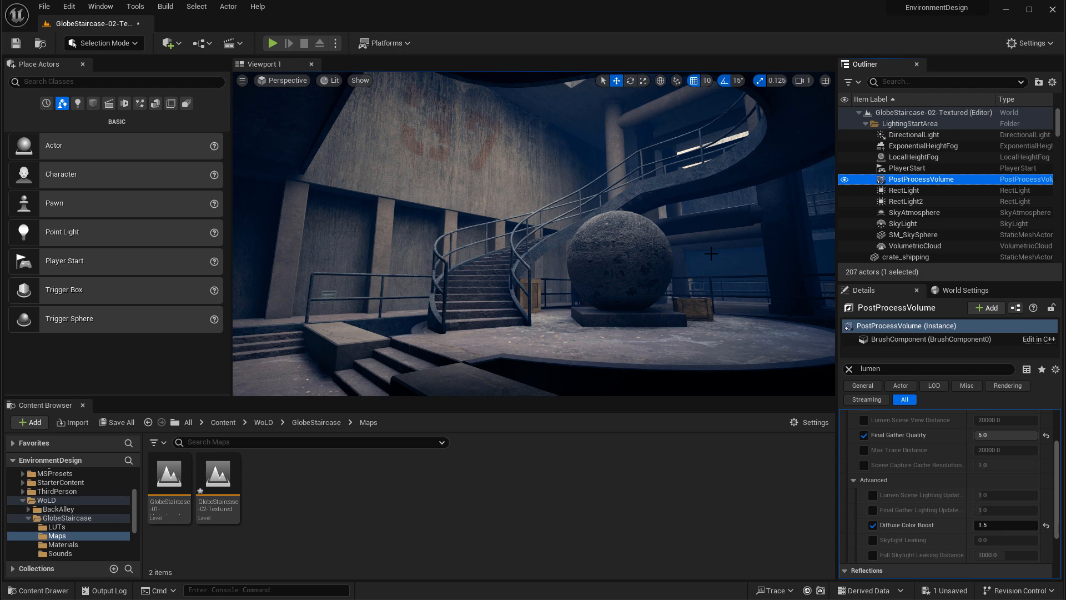
- Frame the RectLight over the ceiling opening and examine its placement in the shaft with Unlit shading
click(711, 254)
key(f)
key(alt+3)
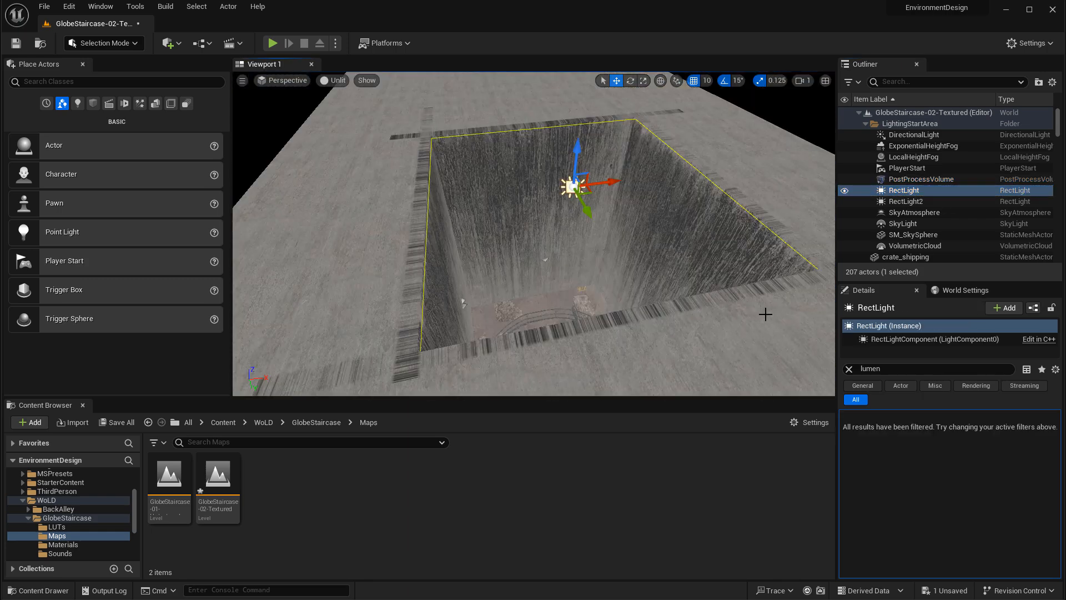
key(a)
right_drag(494, 163, 556, 204)
key(s)
key(w)
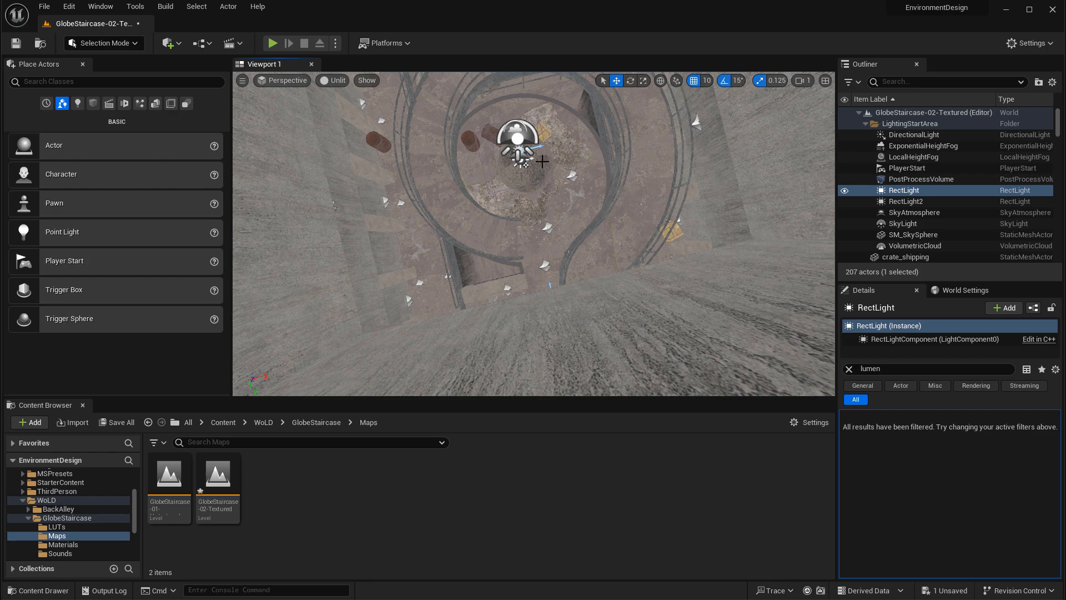
right_drag(564, 168, 561, 92)
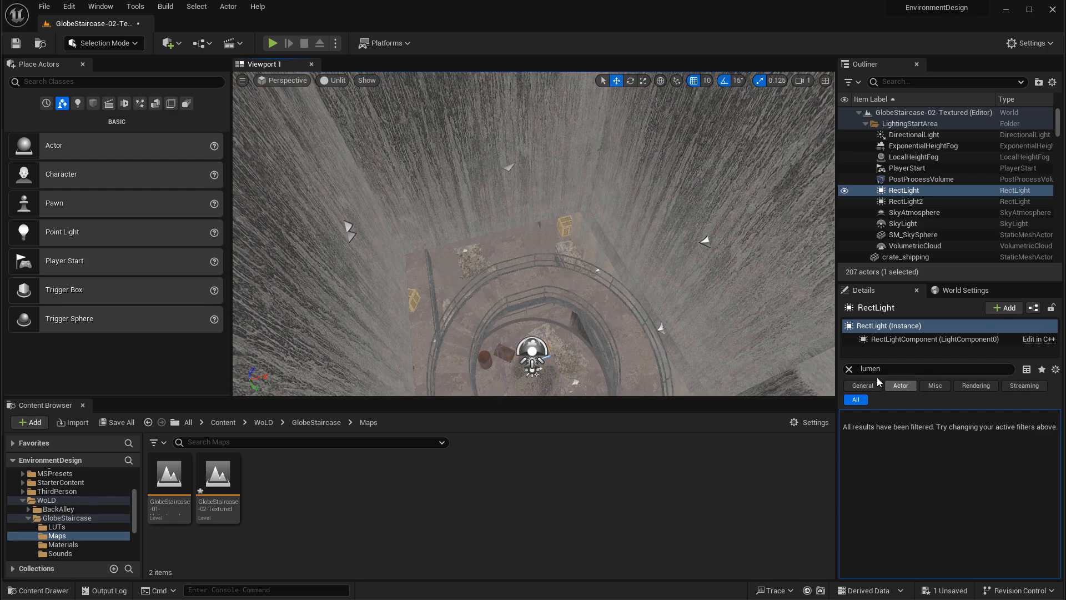
- Clear the property filter and review the RectLight's intensity, source size and temperature settings
click(849, 369)
click(849, 369)
scroll(971, 432, down, 1)
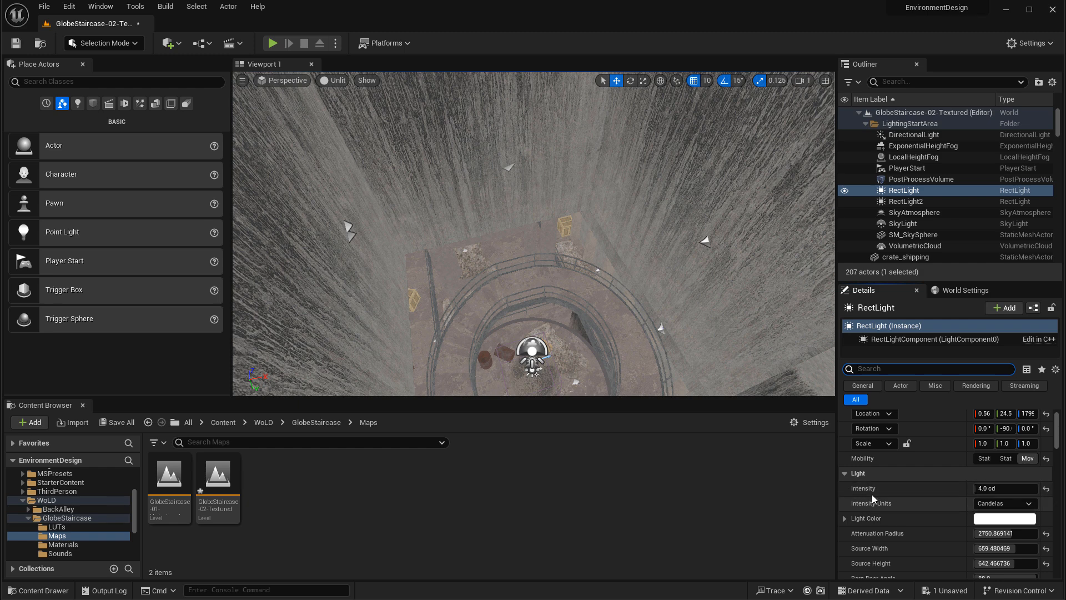
scroll(889, 508, down, 5)
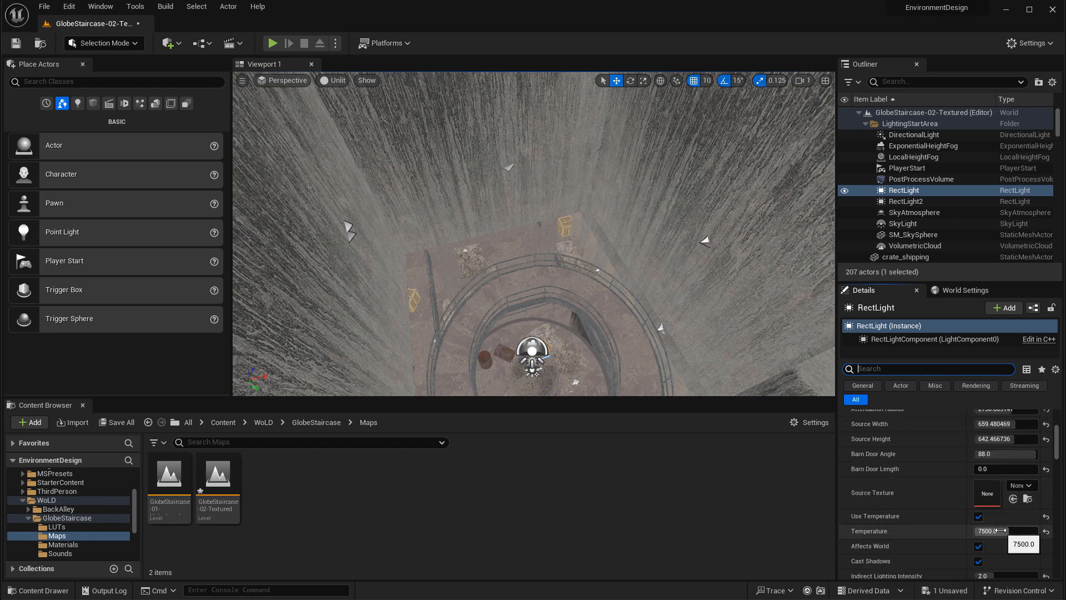
- Select RectLight2 and frame it to examine its placement in the scene
right_drag(611, 278, 589, 180)
key(Escape)
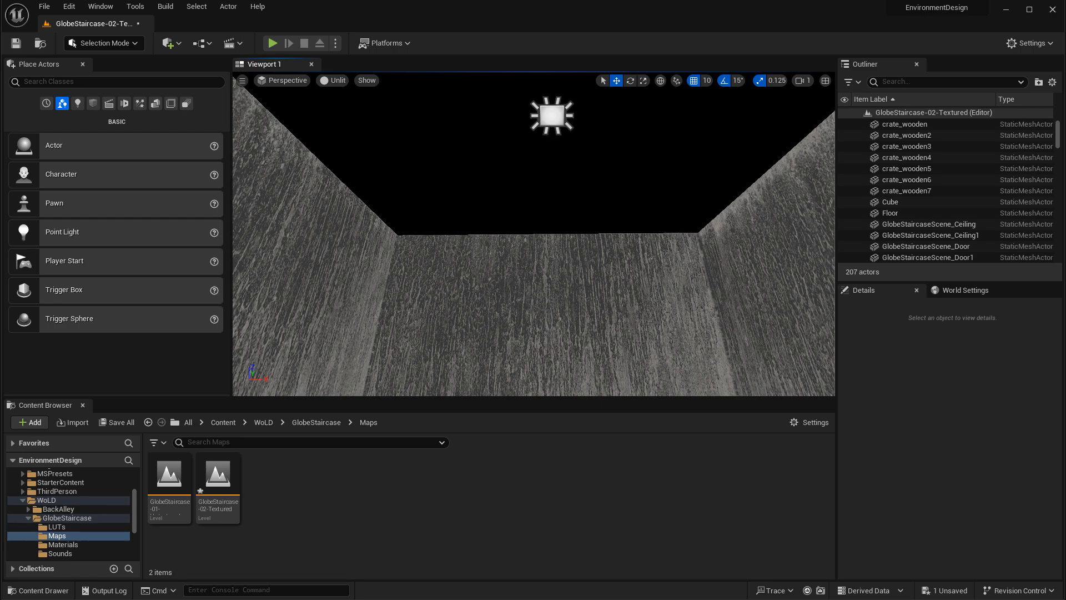
click(552, 115)
key(f)
right_drag(588, 222, 560, 211)
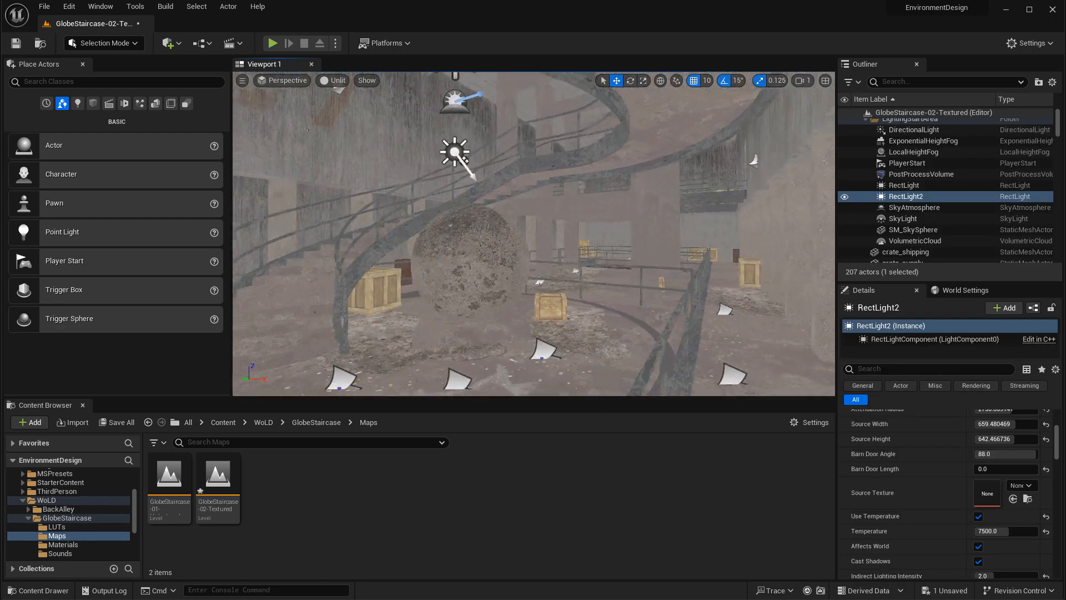
- Return the viewport to Lit shading, hide the editor icons with Game View, and deselect the light to review the staircase
right_drag(598, 171, 574, 172)
key(alt+4)
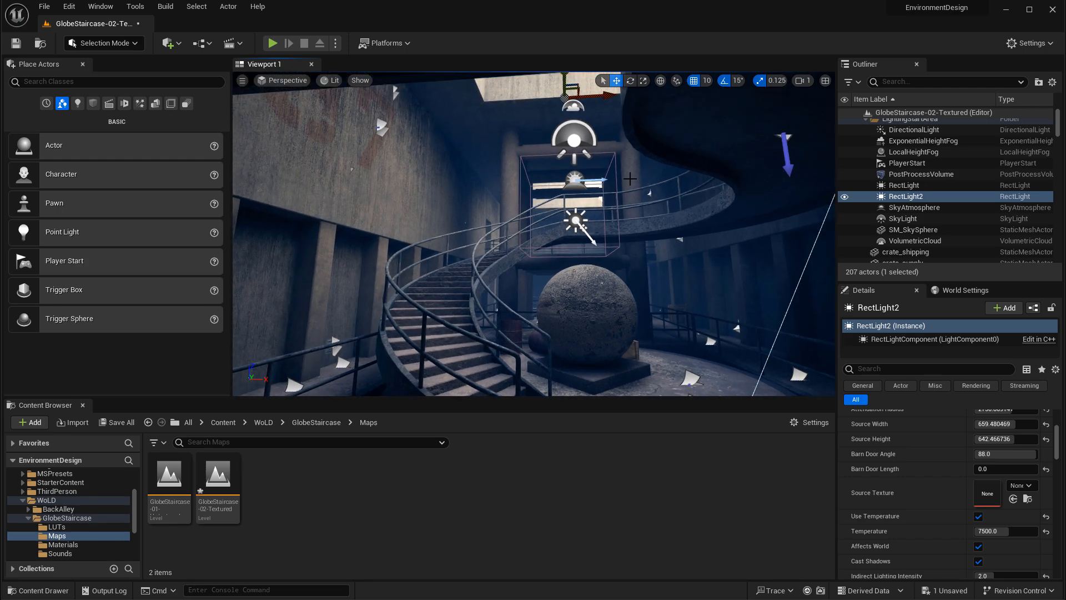
key(g)
right_drag(629, 179, 672, 217)
key(Escape)
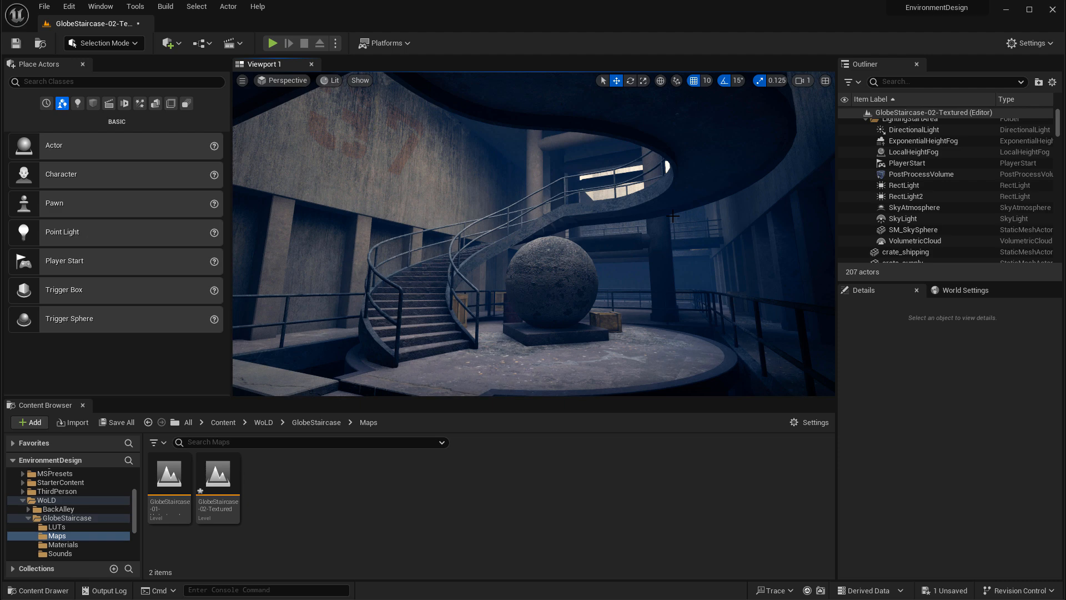
- Select the PostProcessVolume, filter its properties by "lumen", and review the Lumen global illumination and reflection settings
click(937, 174)
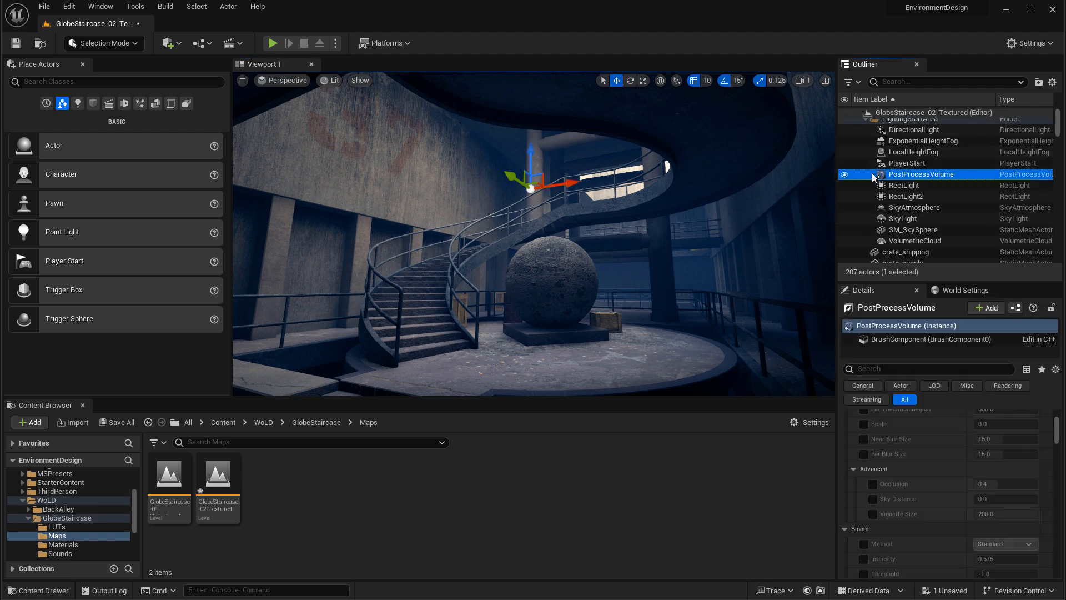
click(926, 369)
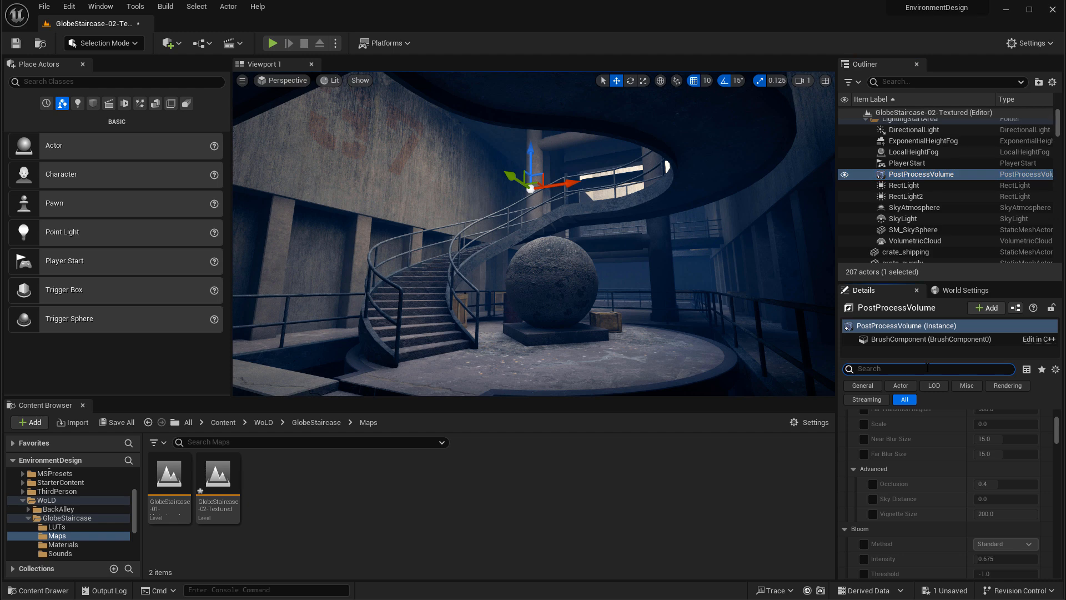
text(lumen)
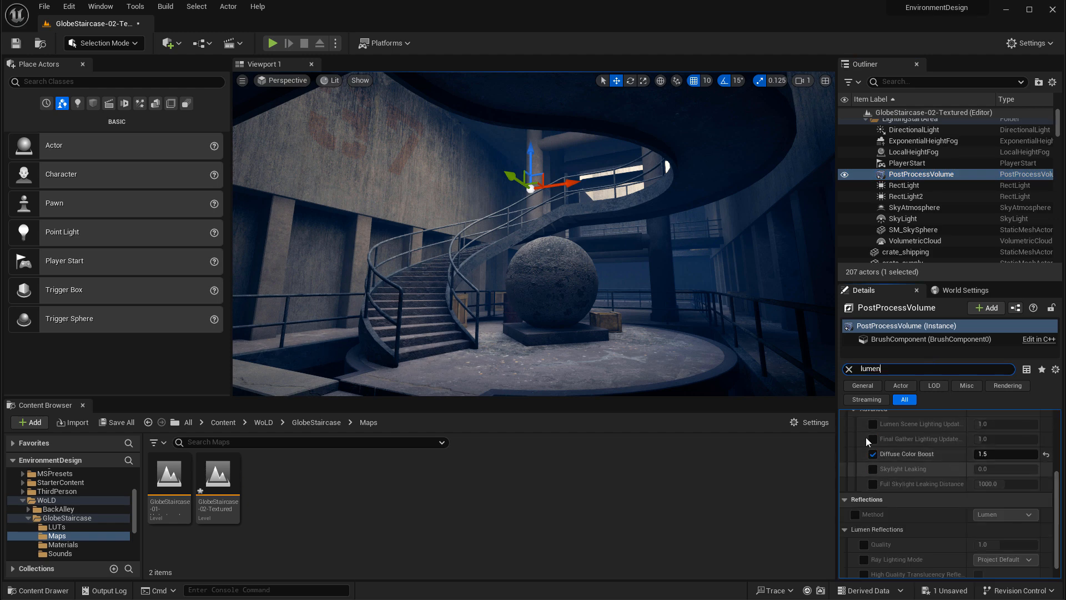
scroll(885, 466, up, 4)
scroll(915, 471, up, 2)
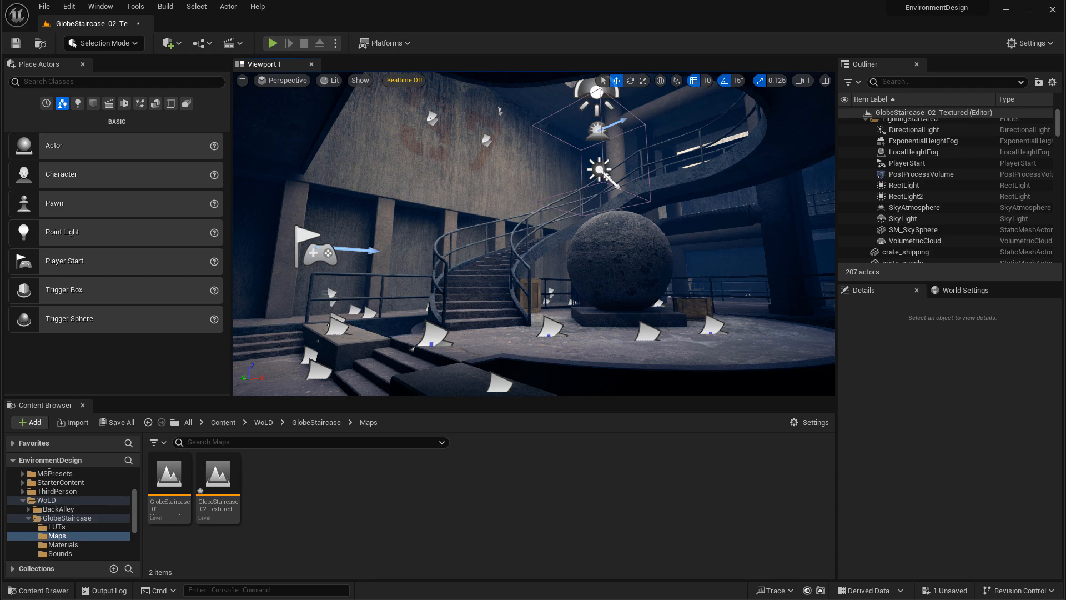
- Check the viewport's Fog show flag and examine the atmosphere around the staircase and stone sphere
click(361, 81)
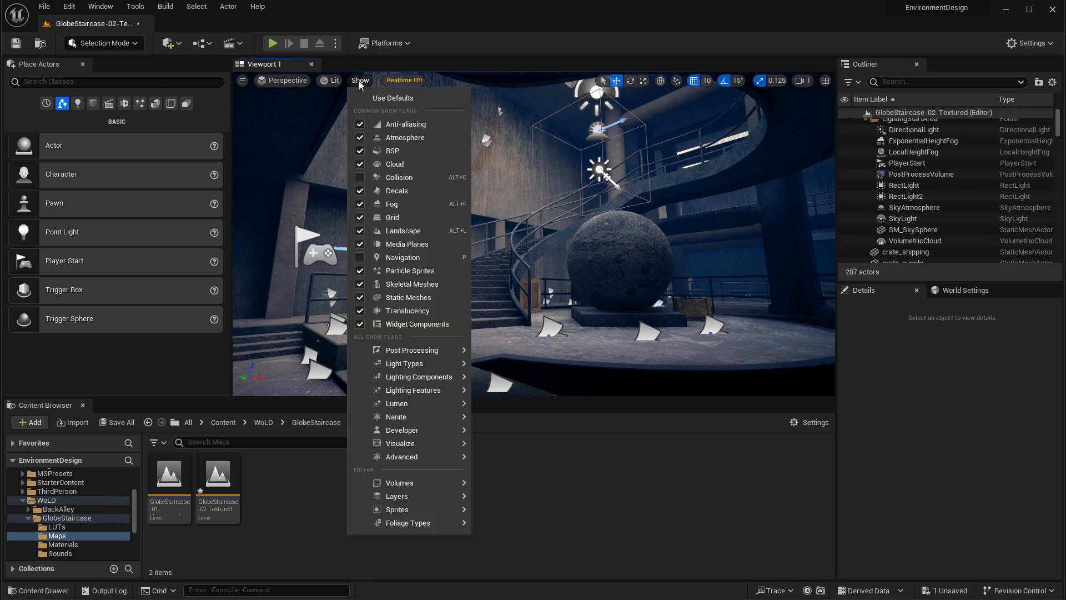
click(454, 205)
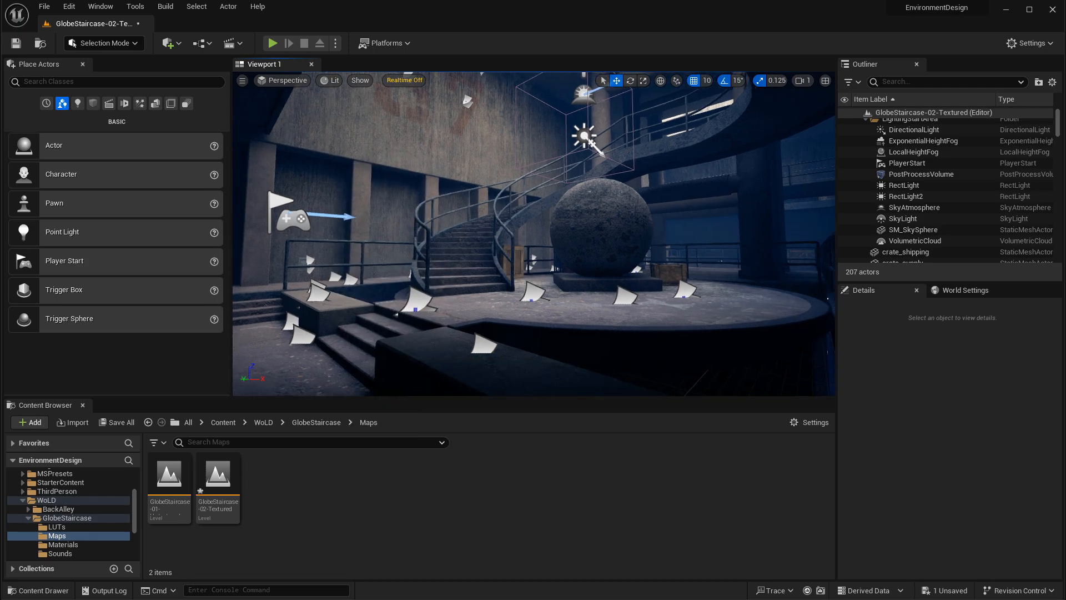
right_drag(454, 204, 504, 187)
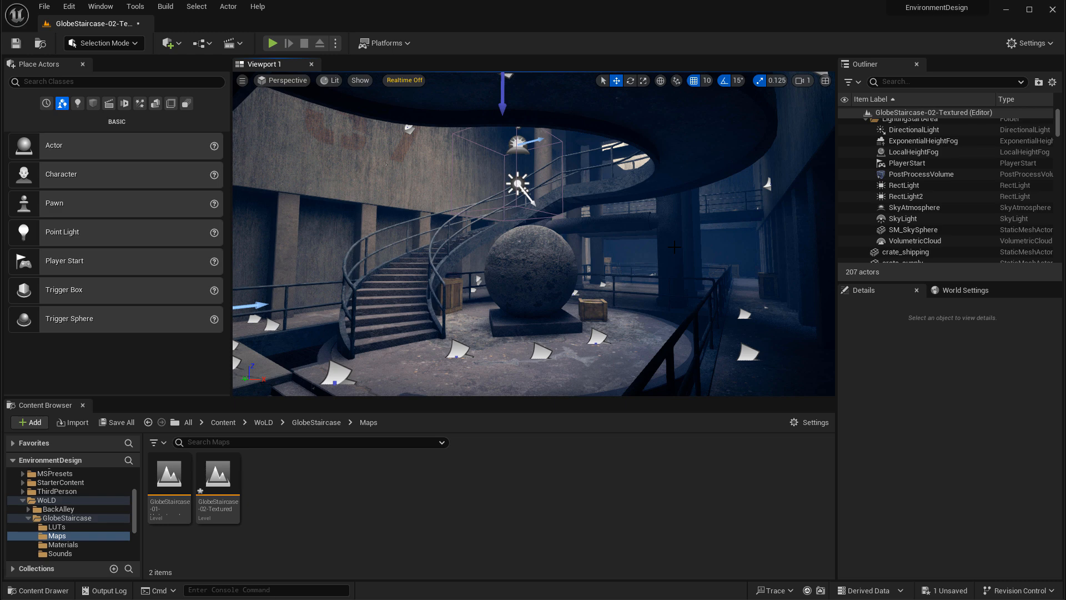
- Select the ExponentialHeightFog, list the placeable visual effects actors, and review the fog's density, falloff, inscattering and volumetric settings
click(920, 141)
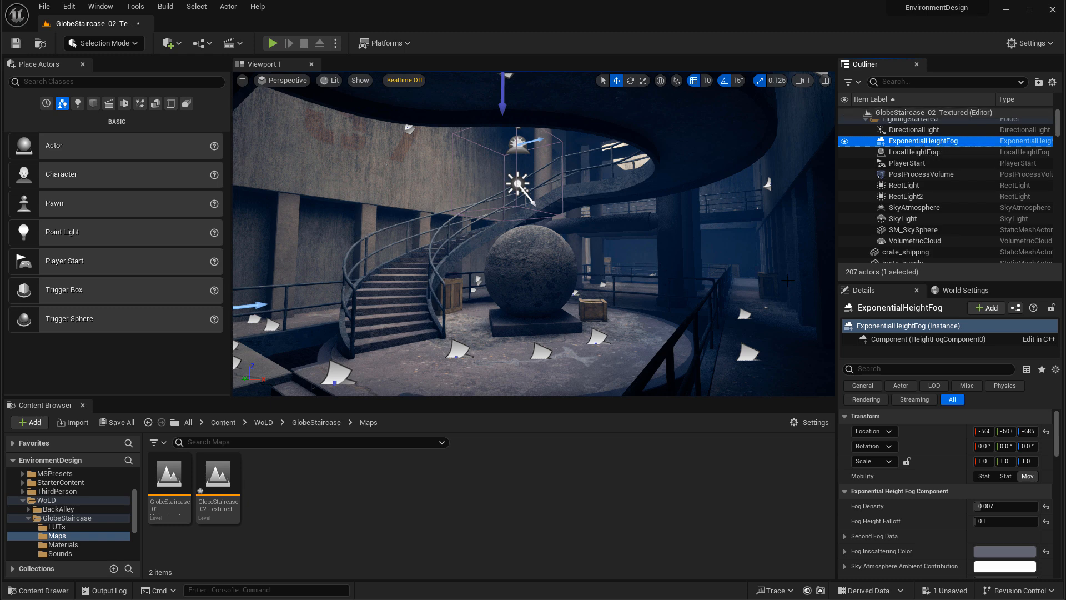
click(140, 104)
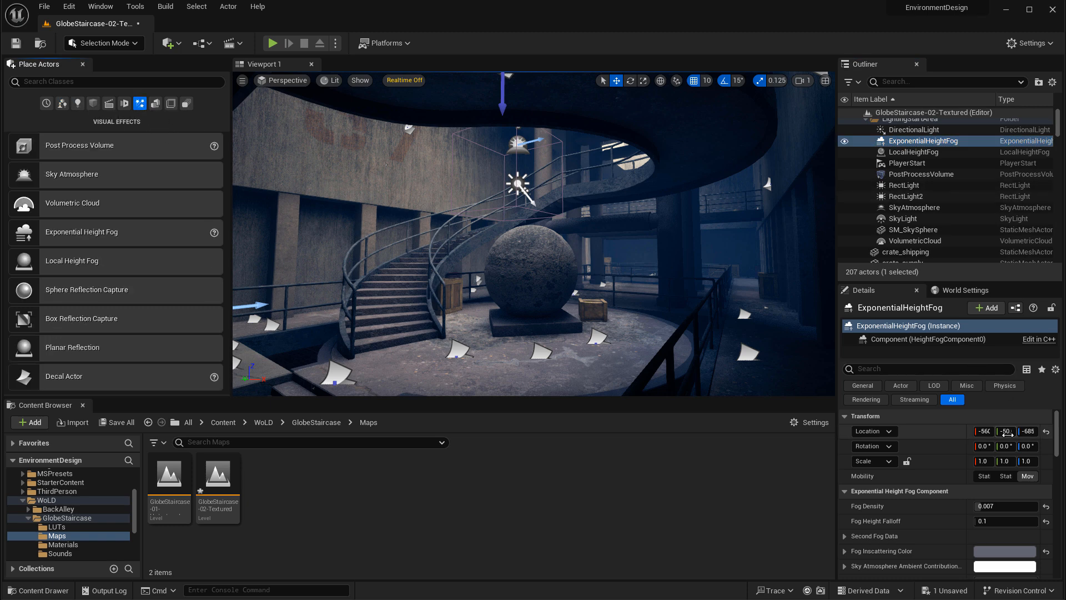
scroll(943, 449, down, 2)
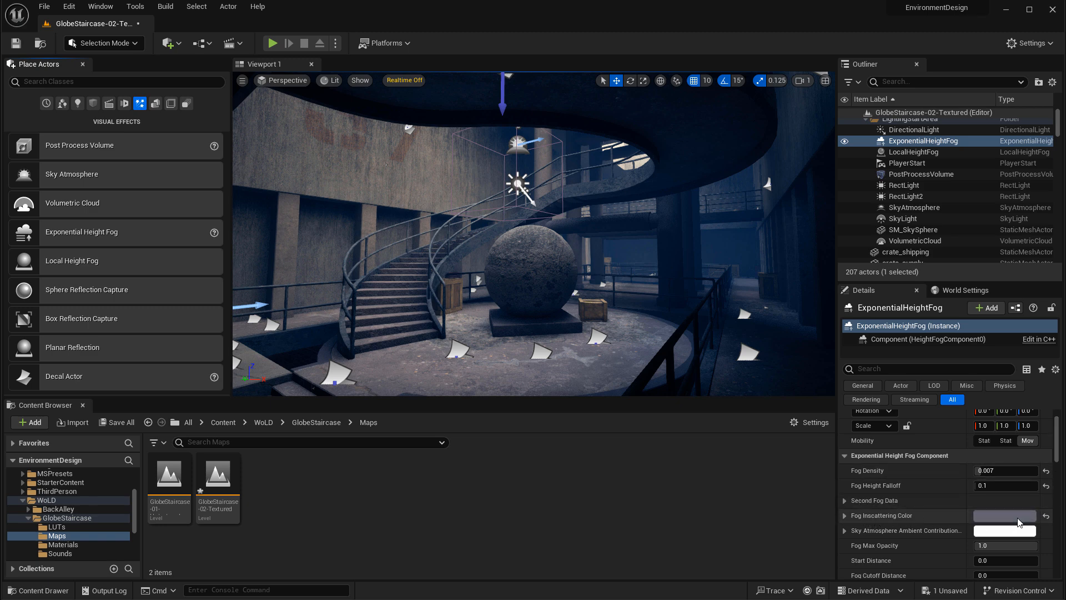
scroll(978, 508, down, 2)
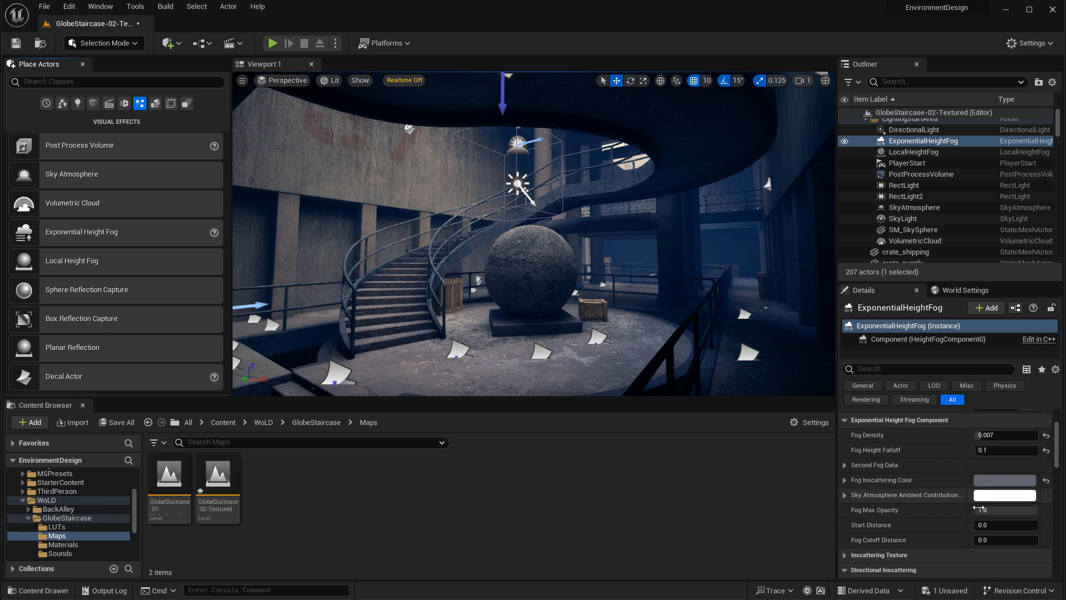
scroll(978, 508, down, 12)
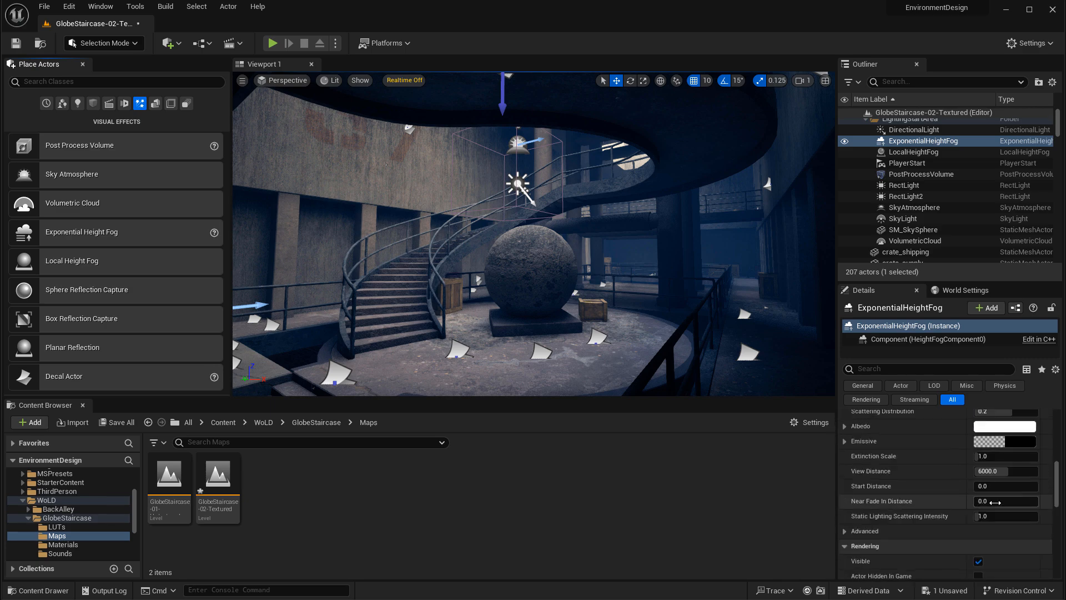
scroll(994, 501, up, 14)
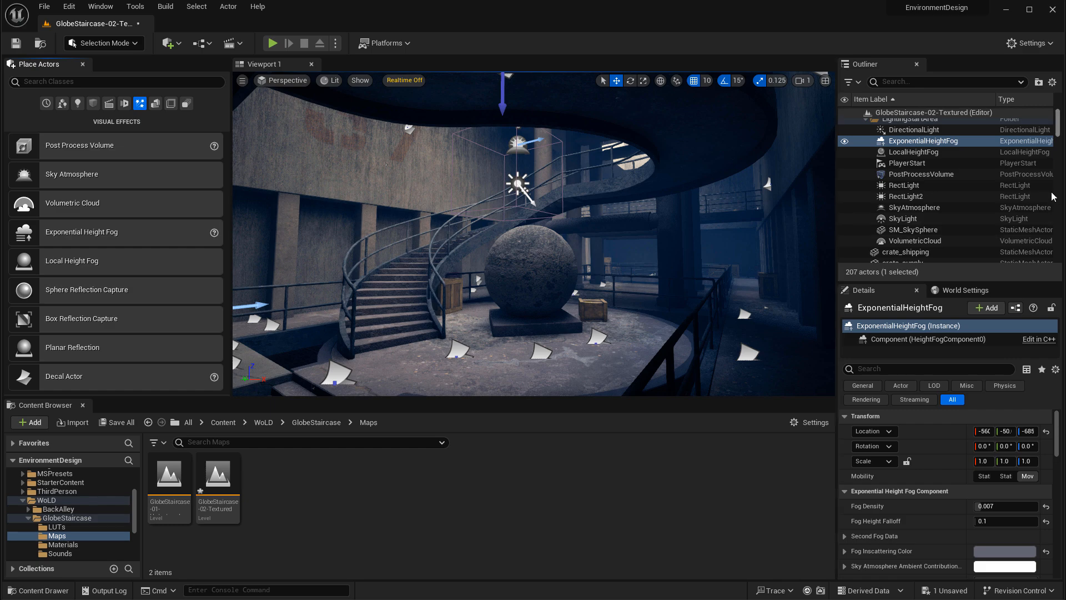
- Toggle the LocalHeightFog's visibility off and back on to compare the sunken pit below the walkway without and with it
right_drag(655, 285, 541, 221)
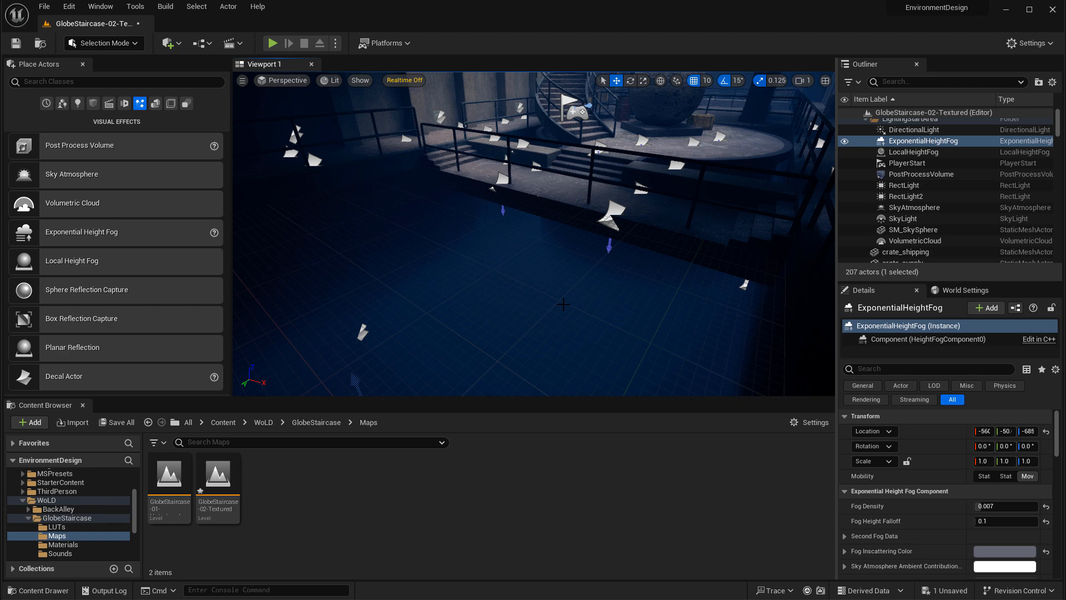
click(910, 152)
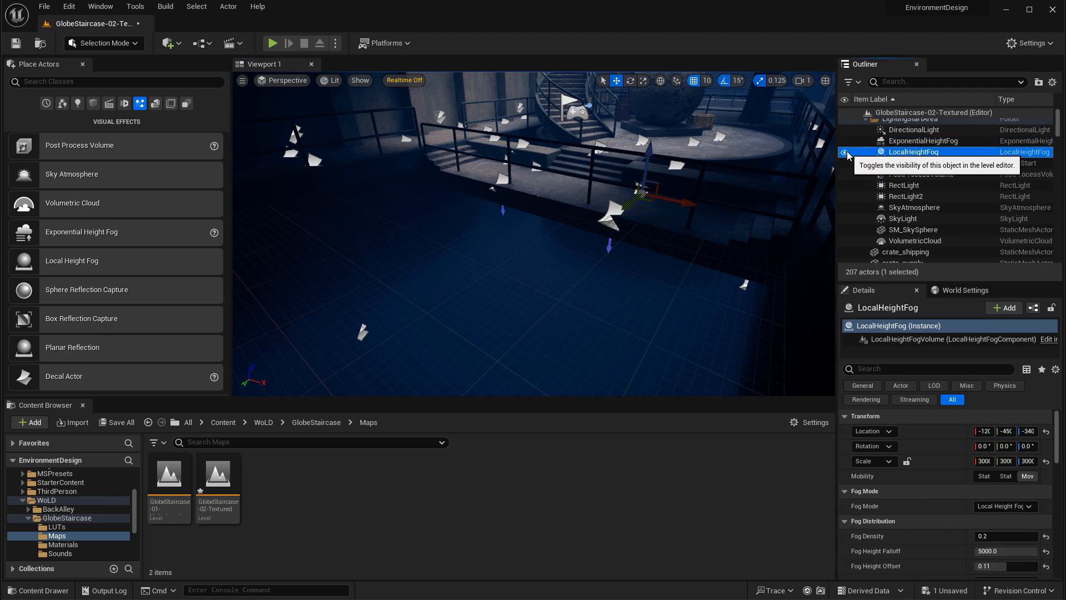
click(845, 153)
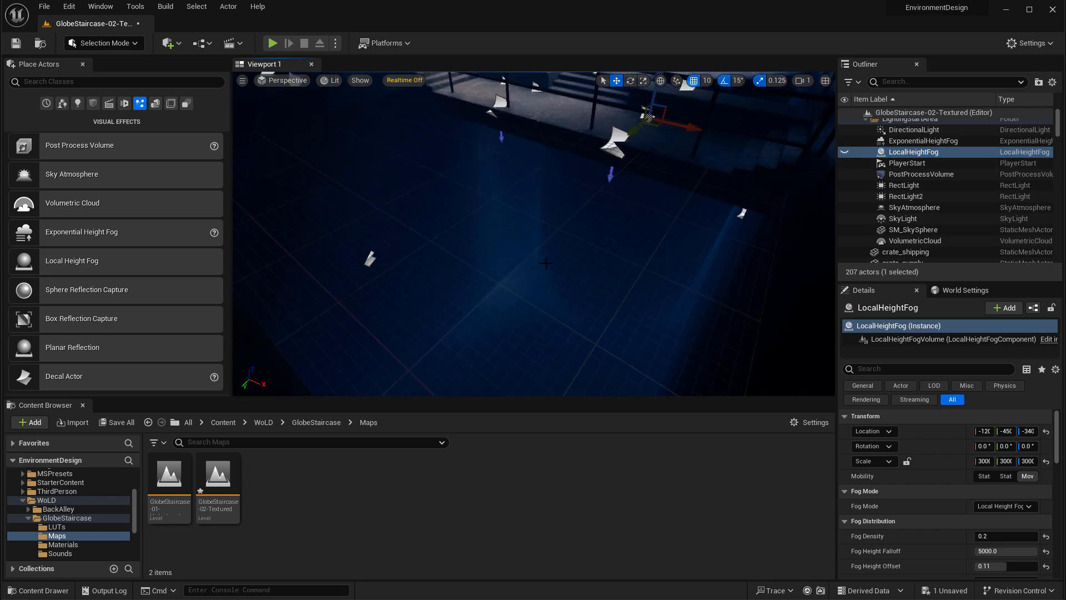
right_drag(545, 263, 464, 222)
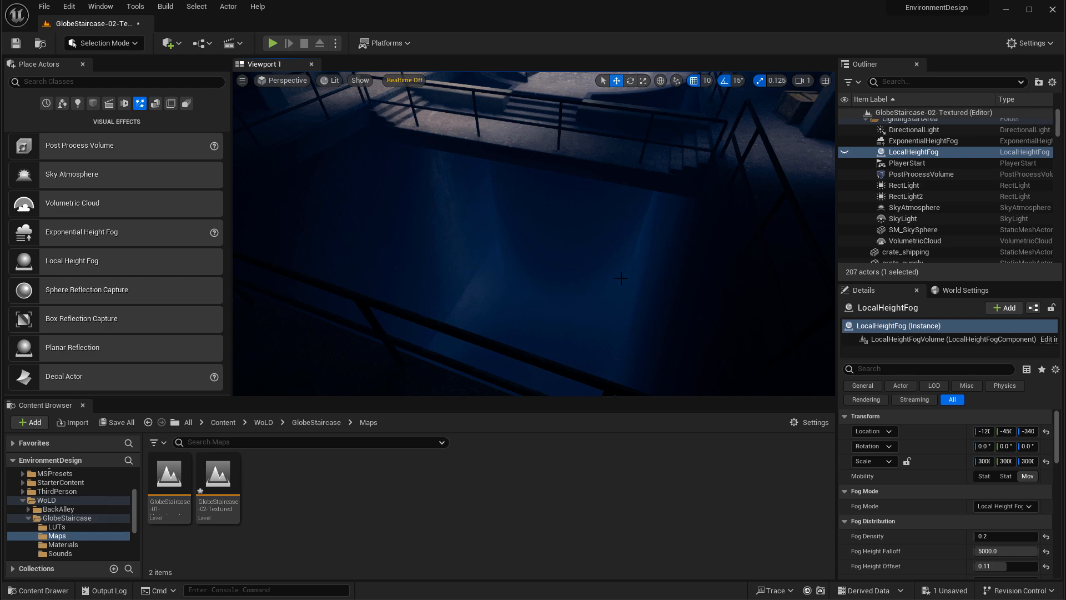
right_drag(569, 268, 568, 203)
right_drag(539, 292, 536, 344)
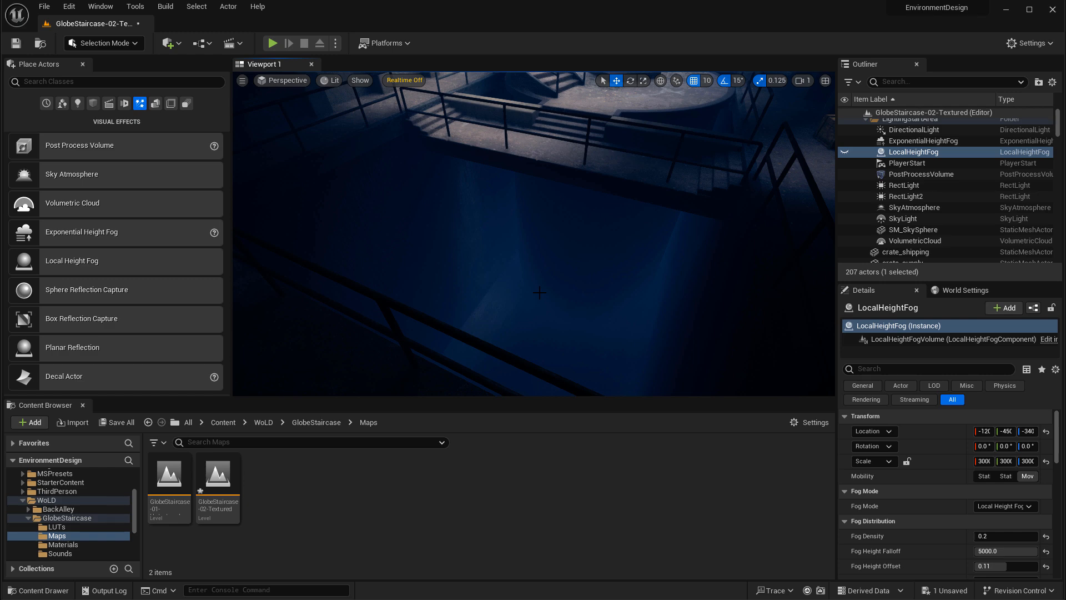
right_drag(533, 233, 555, 175)
key(w)
key(q)
right_drag(588, 244, 619, 333)
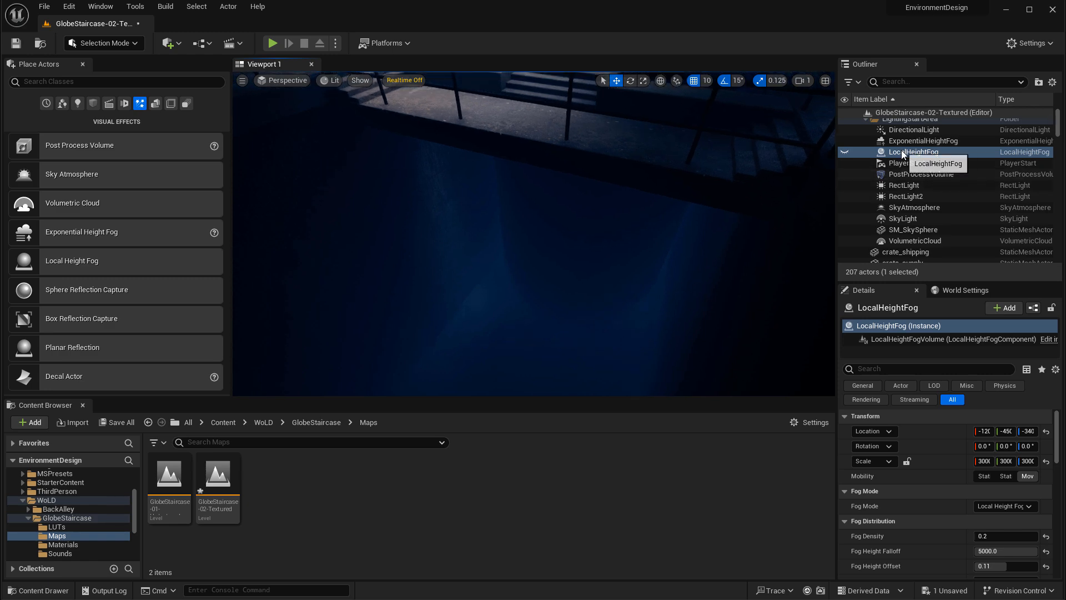
click(844, 151)
right_drag(588, 238, 584, 206)
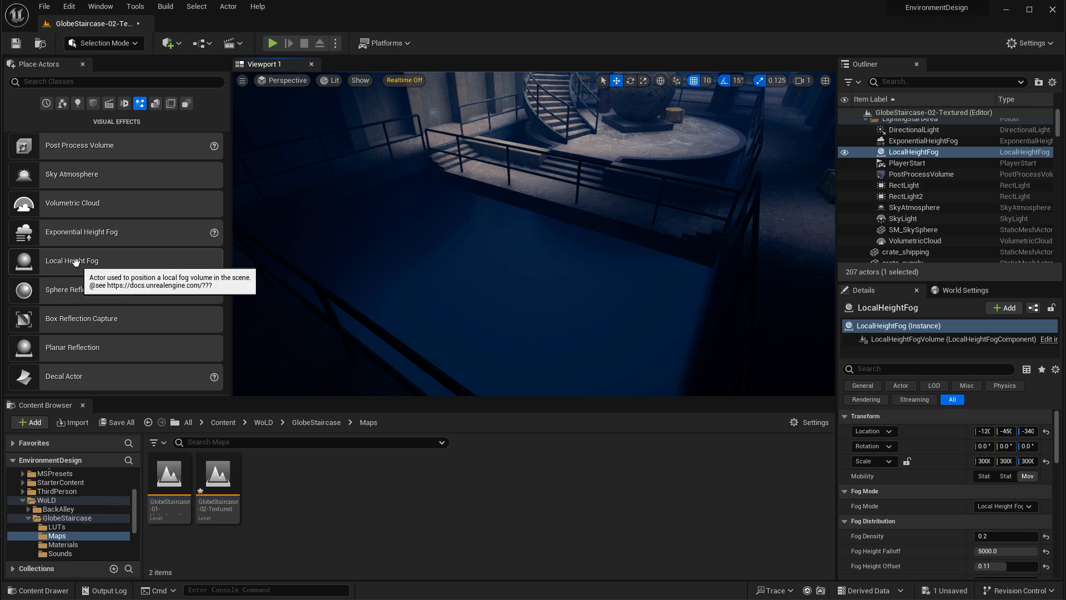
- Place a trial Local Height Fog actor by the pit railing to review its default settings, and delete it
drag(75, 261, 483, 261)
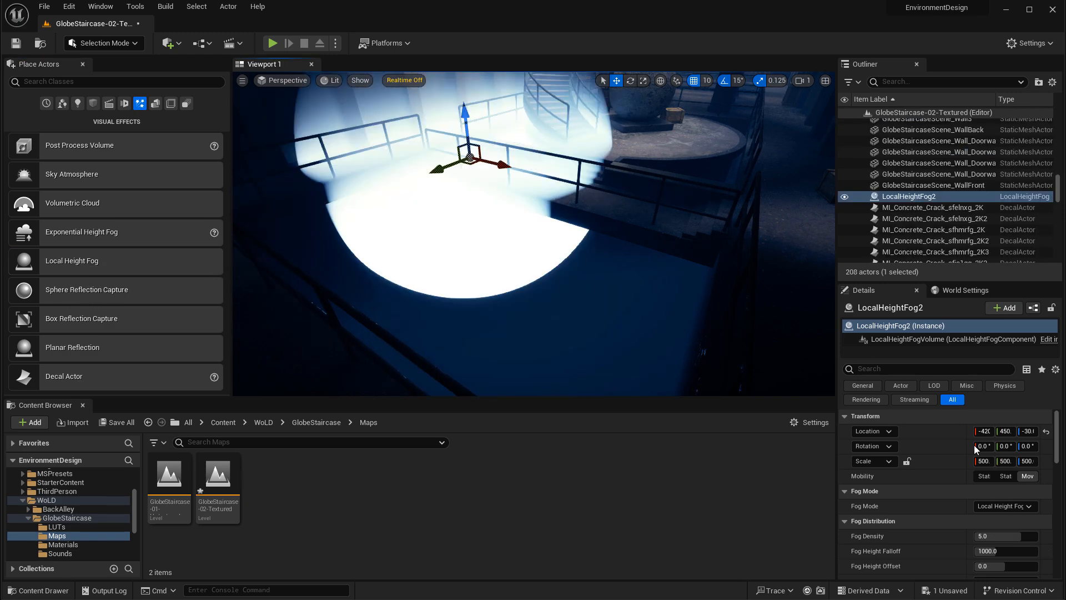
scroll(628, 275, down, 3)
scroll(612, 261, down, 2)
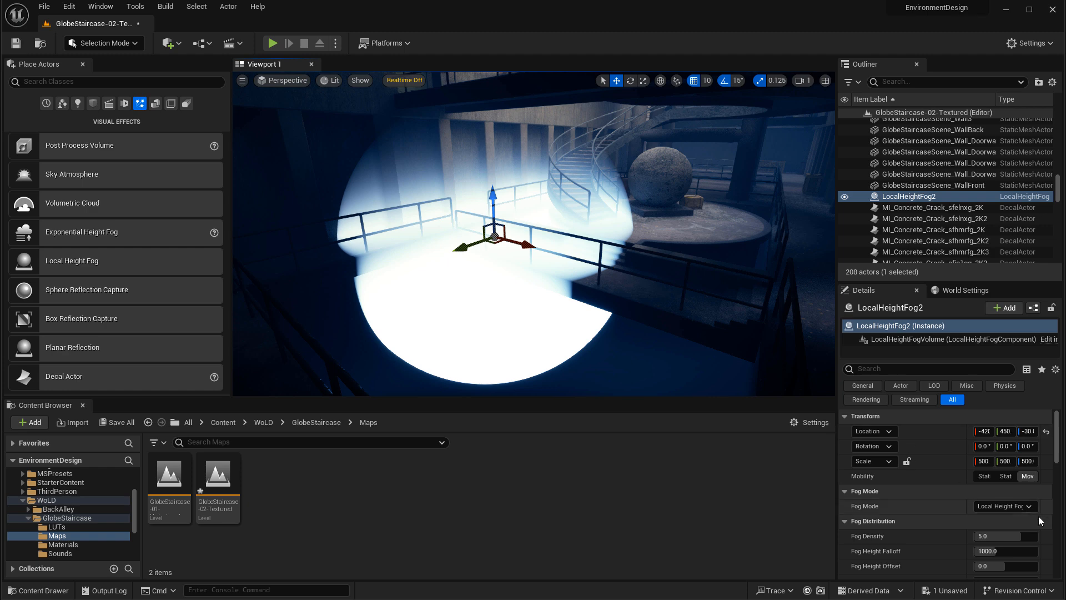
scroll(927, 502, down, 3)
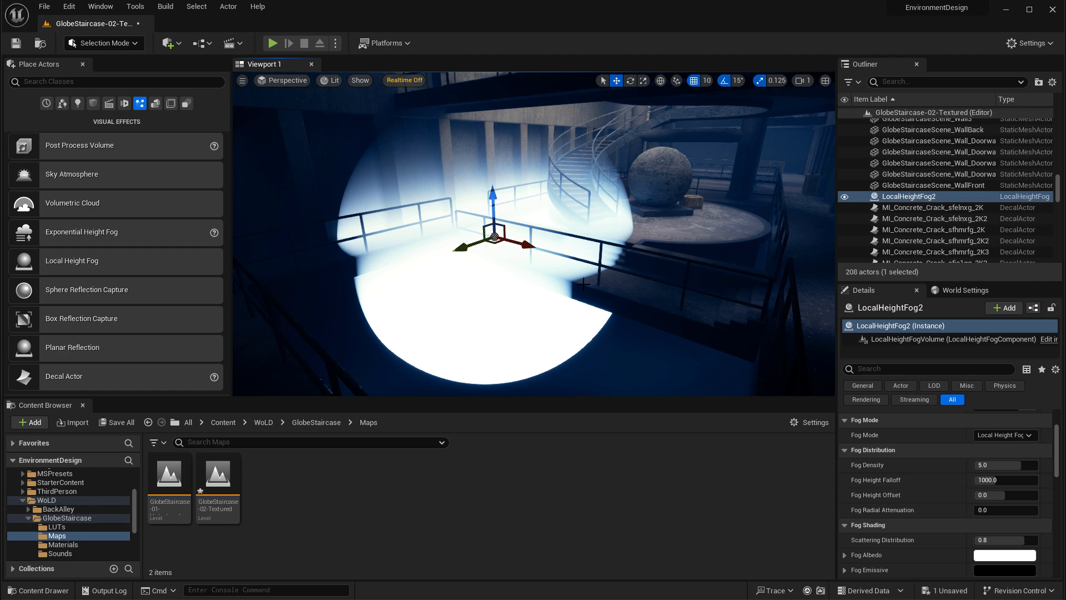
key(Delete)
- Select the original LocalHeightFog, try a Scattering Distribution of 1, and set it back to 0
scroll(934, 185, up, 10)
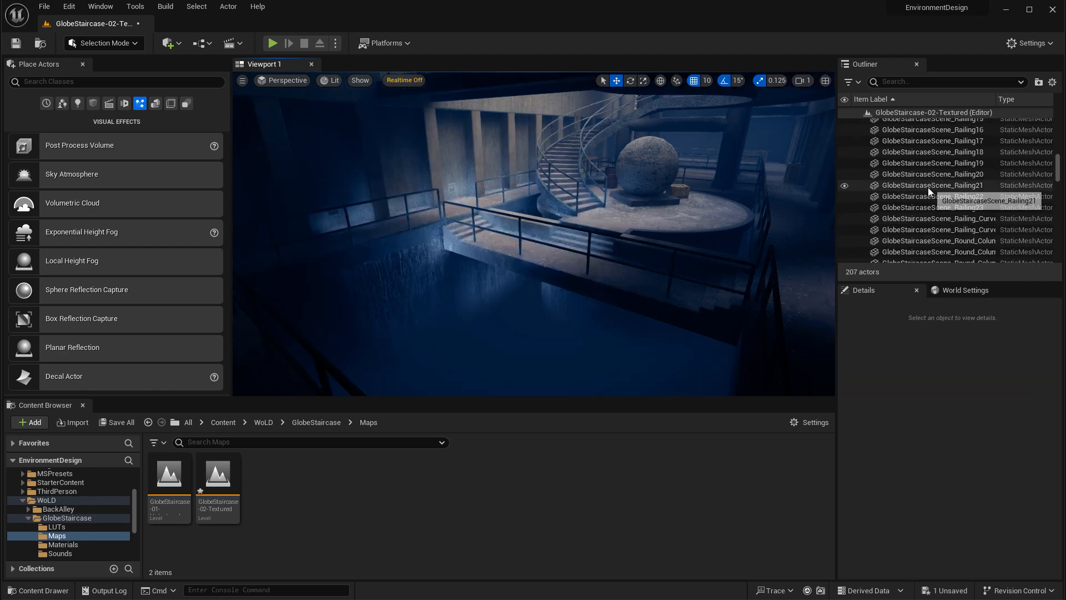
scroll(935, 178, up, 10)
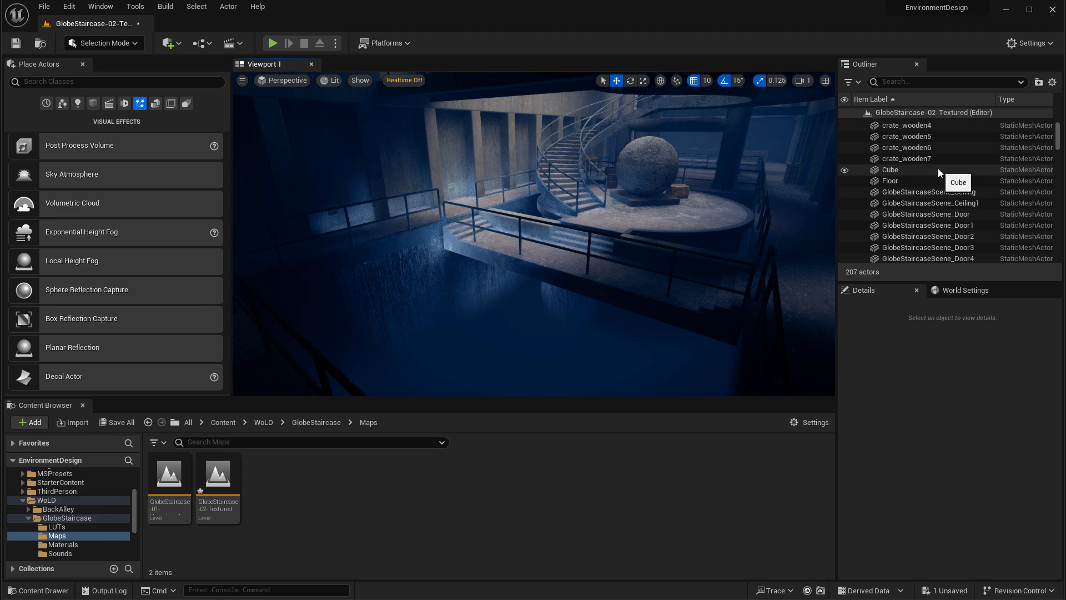
click(914, 157)
scroll(1014, 438, down, 1)
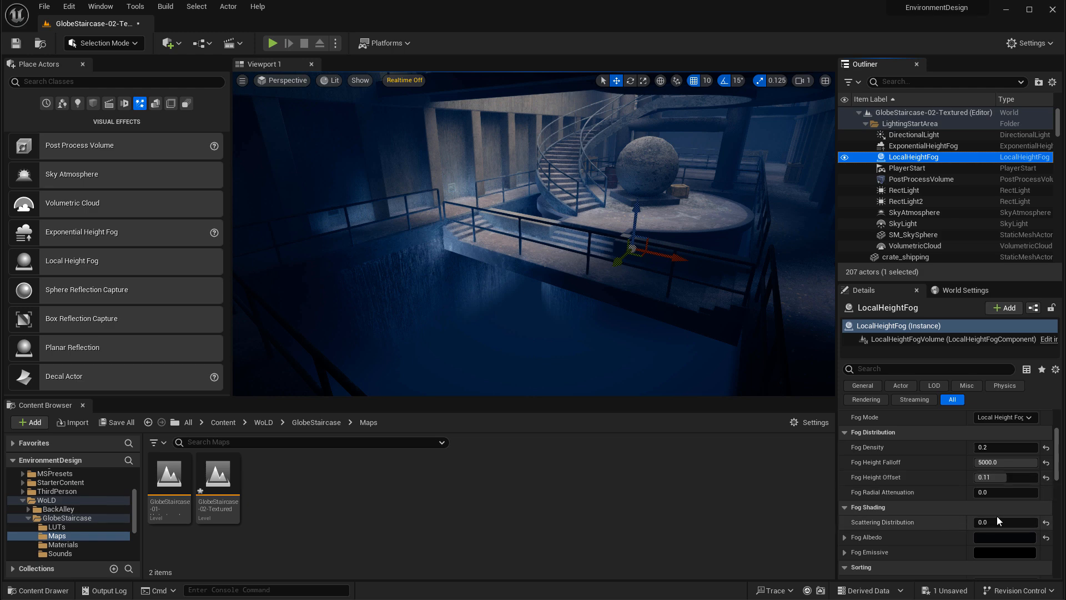
click(1046, 523)
click(1024, 523)
text(1)
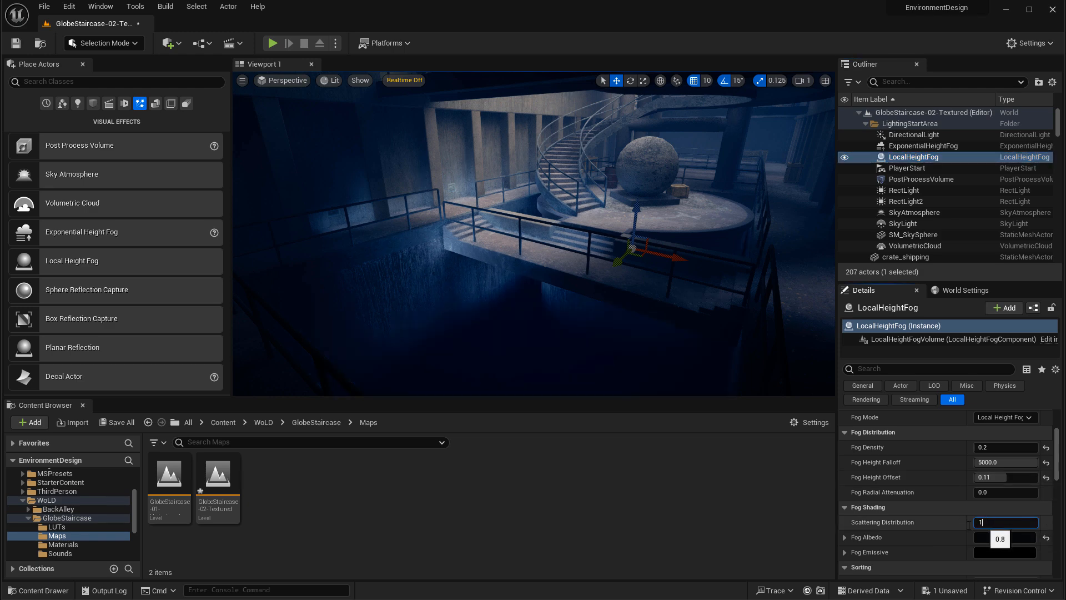
drag(984, 523, 975, 523)
text(0)
key(Return)
right_drag(555, 233, 582, 269)
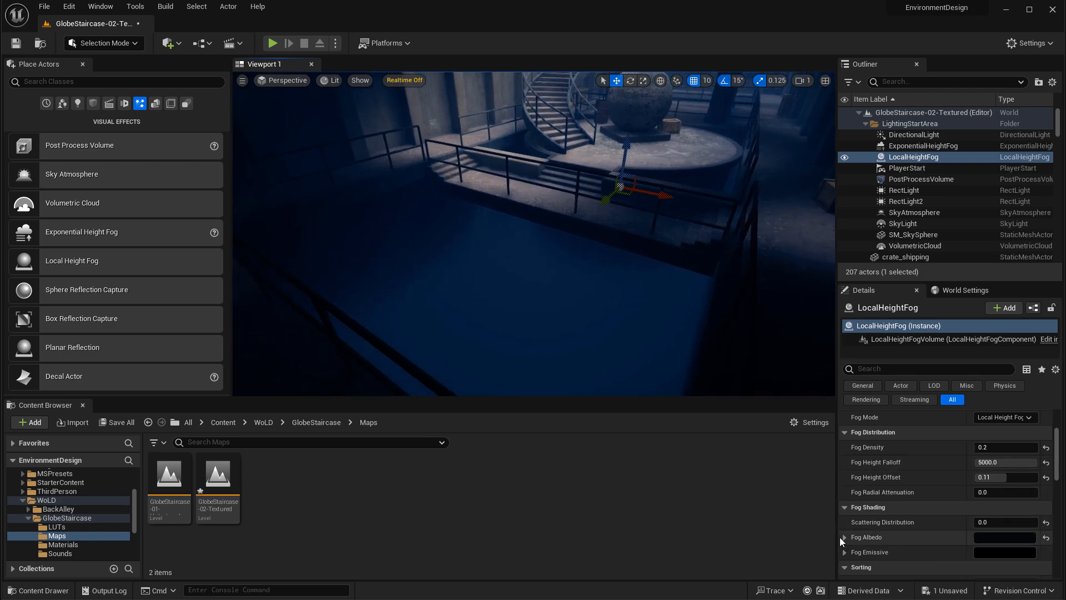
- Inspect the LocalHeightFog's Fog Albedo color in the color picker and close it without changes
scroll(999, 482, down, 3)
click(1000, 485)
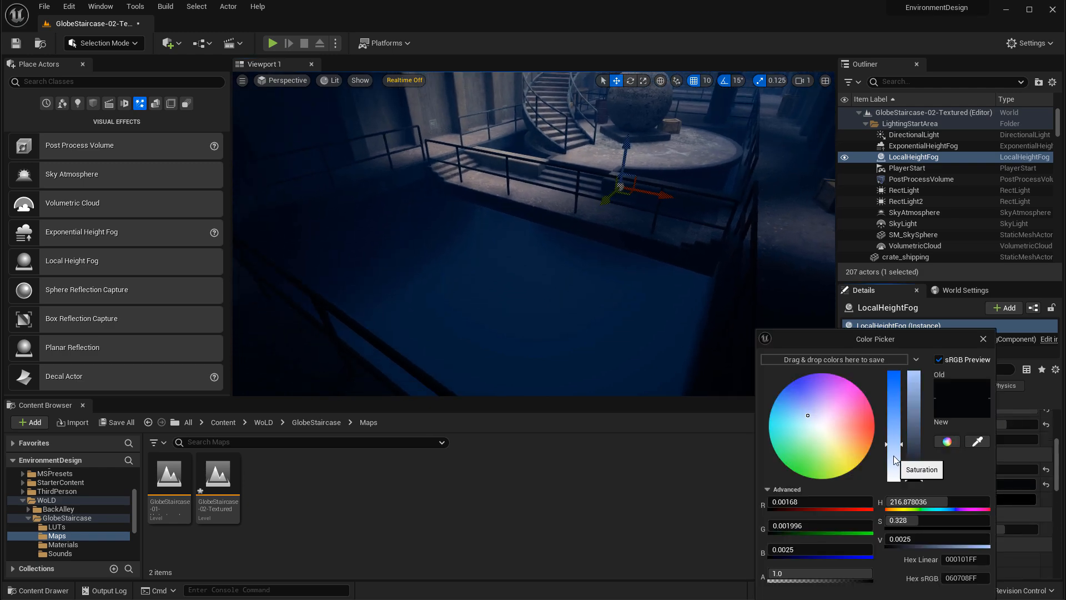
click(987, 339)
- Show the editor icons again and examine the LocalHeightFog's coverage of the pit from several angles, framing the actor
mouse_move(666, 260)
right_down()
mouse_move(692, 206)
mouse_move(652, 265)
mouse_move(661, 236)
mouse_move(647, 229)
mouse_move(657, 250)
right_up()
key(g)
key(w)
key(s)
key(w)
key(w)
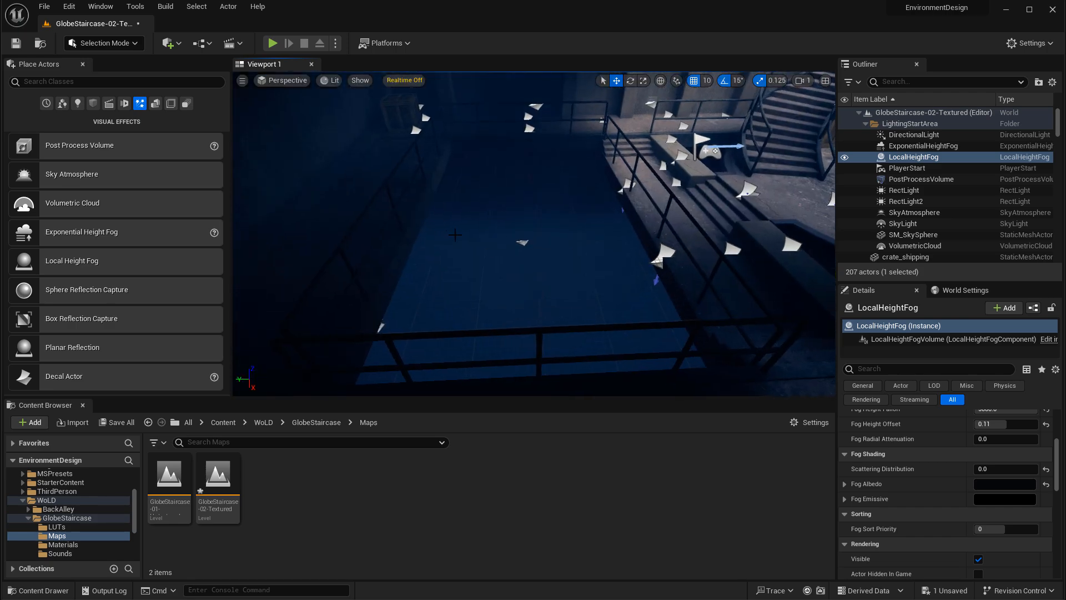
key(f)
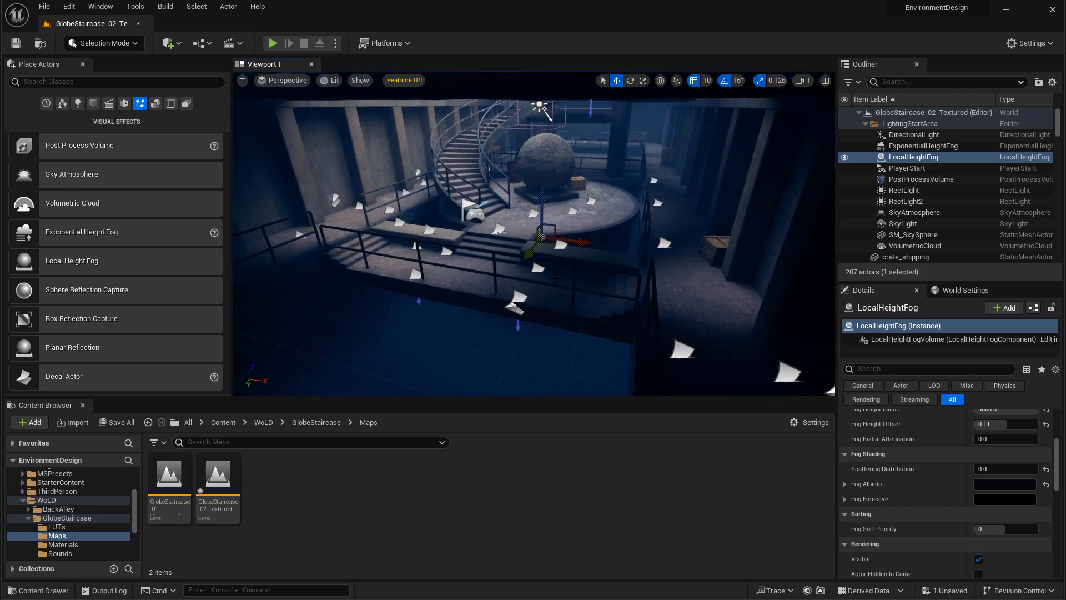
- Try moving the LocalHeightFog away from the steps toward the side columns, and undo the move
key(ctrl+z)
drag(727, 260, 421, 218)
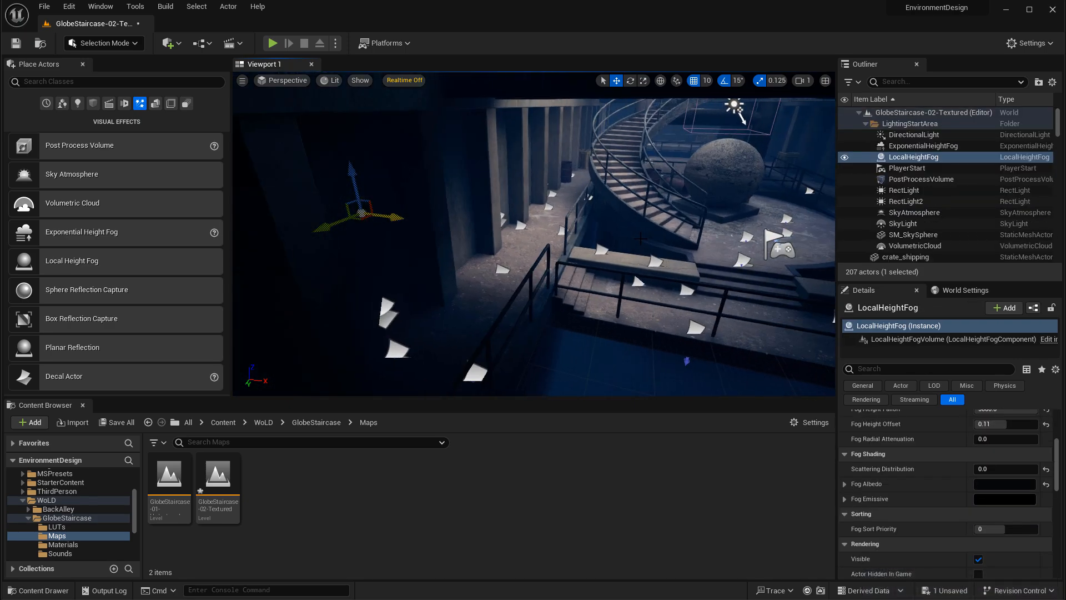
key(ctrl+z)
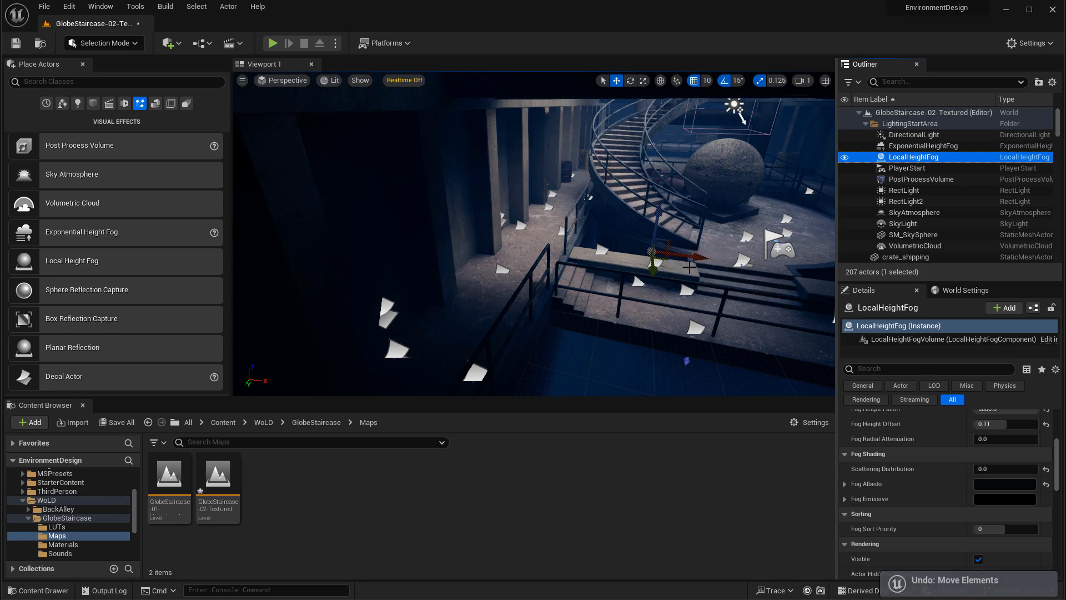
key(f)
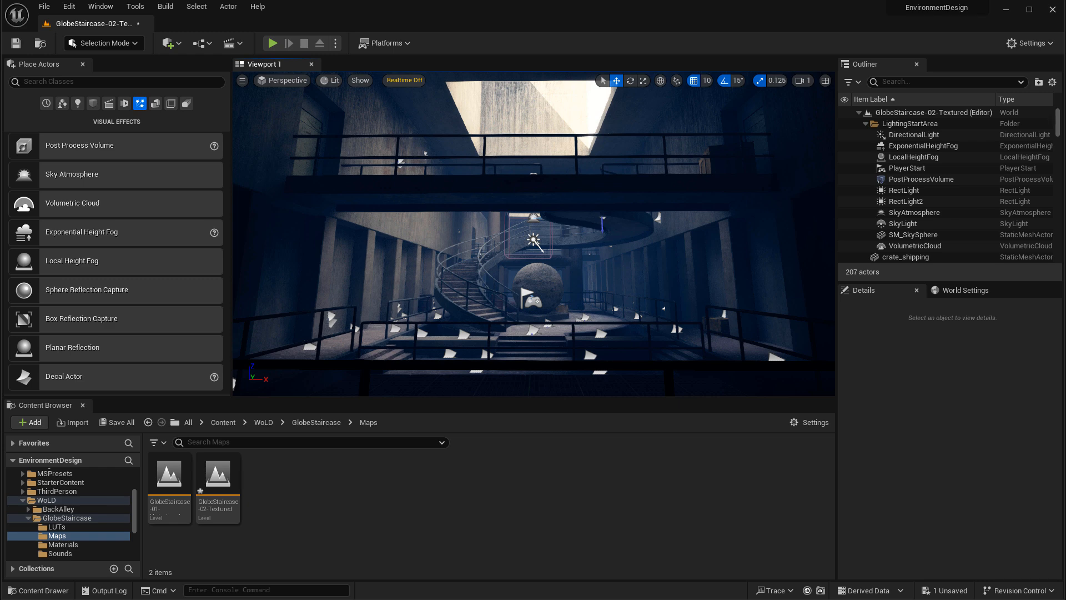
- Open the GlobeStaircase project's LUTs folder to view its color grading lookup textures
click(73, 526)
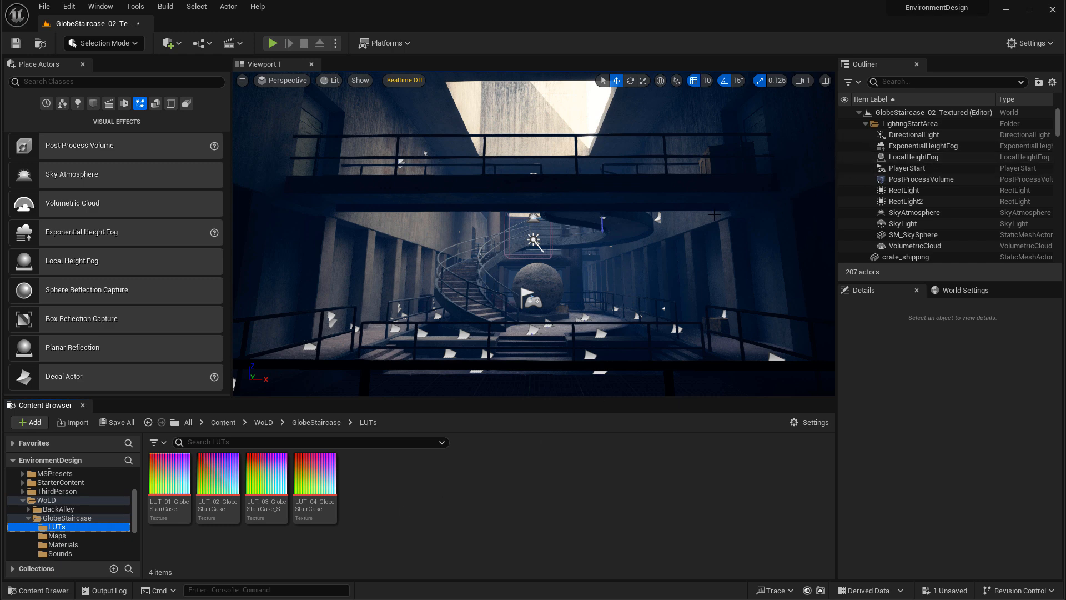
- Select the PostProcessVolume and locate its color grading LUT settings under Misc
click(550, 245)
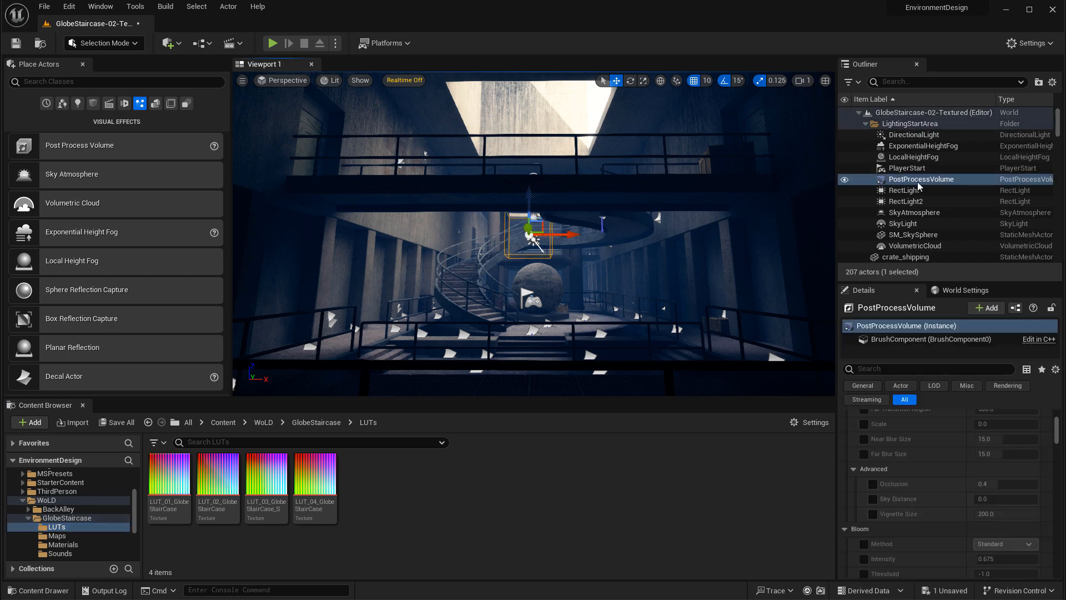
scroll(917, 494, down, 6)
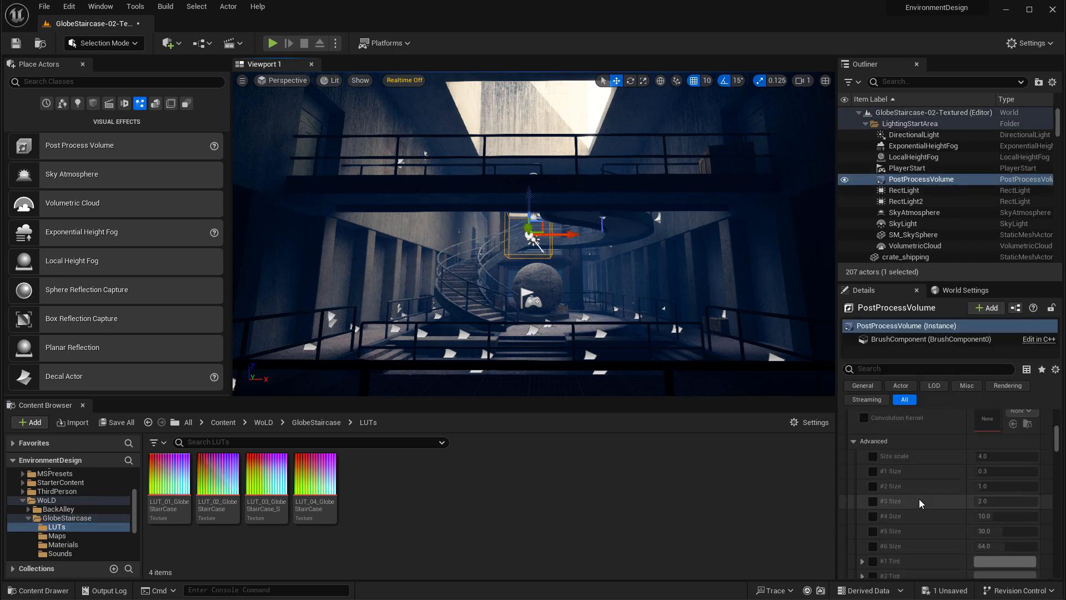
scroll(913, 503, down, 10)
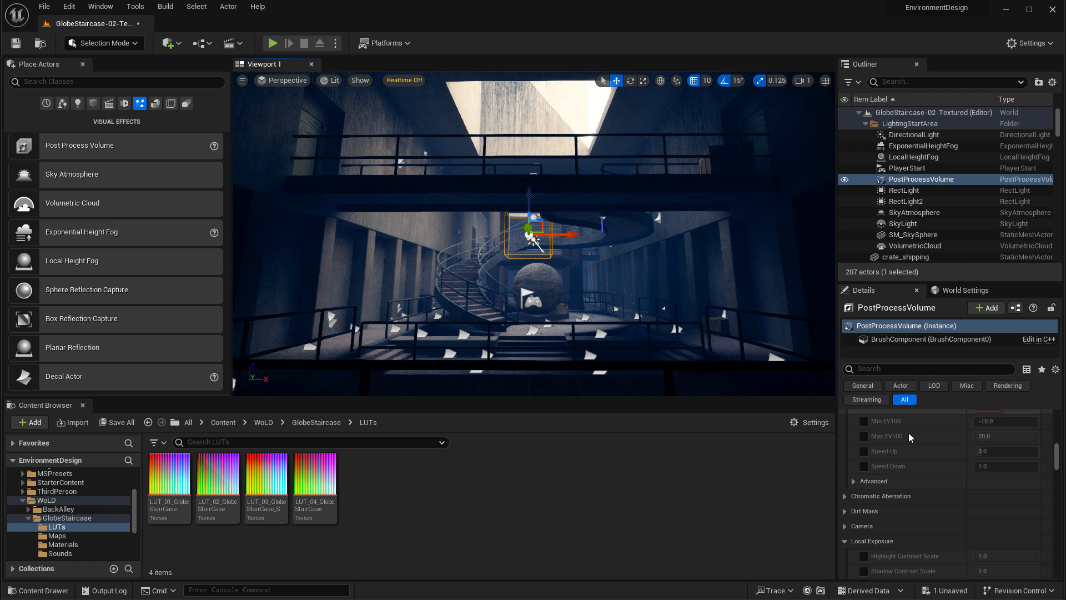
scroll(913, 505, down, 5)
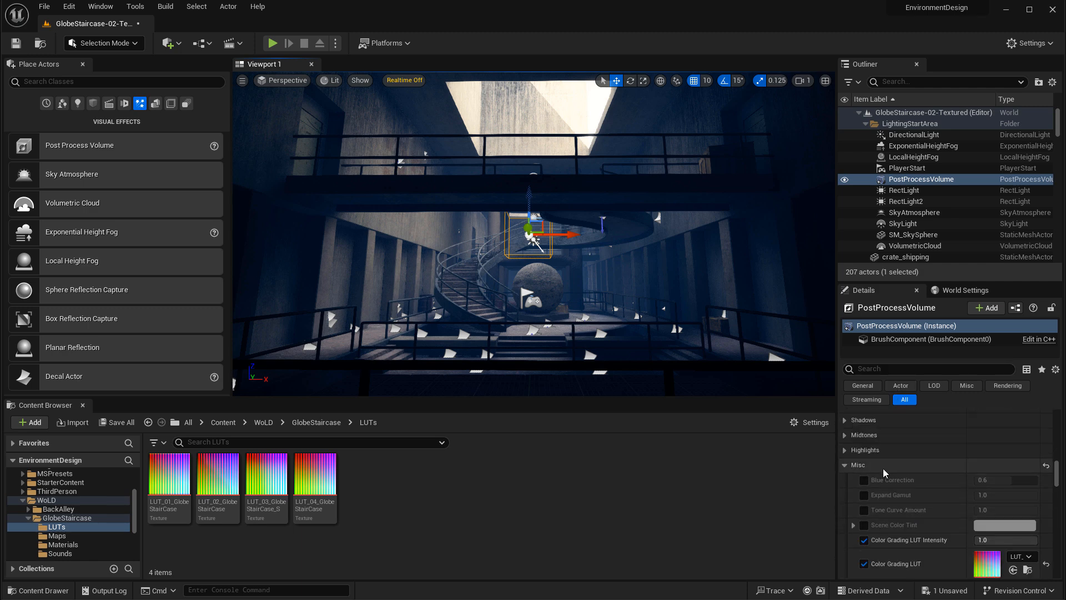
- Disable the PostProcessVolume's Color Grading LUT and Color Grading LUT Intensity overrides to view the scene ungraded
click(864, 509)
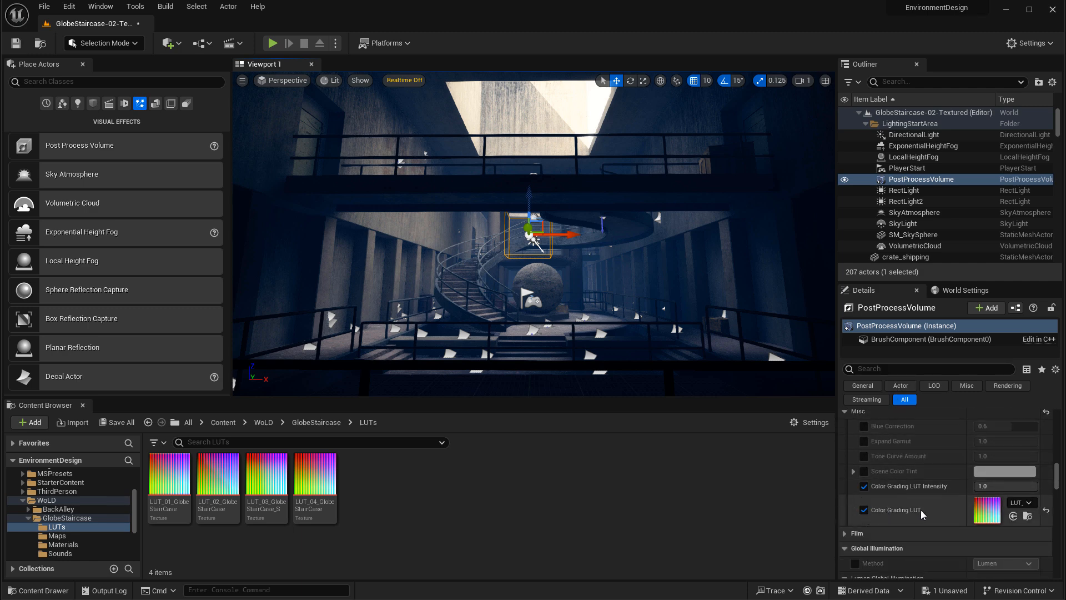
click(864, 510)
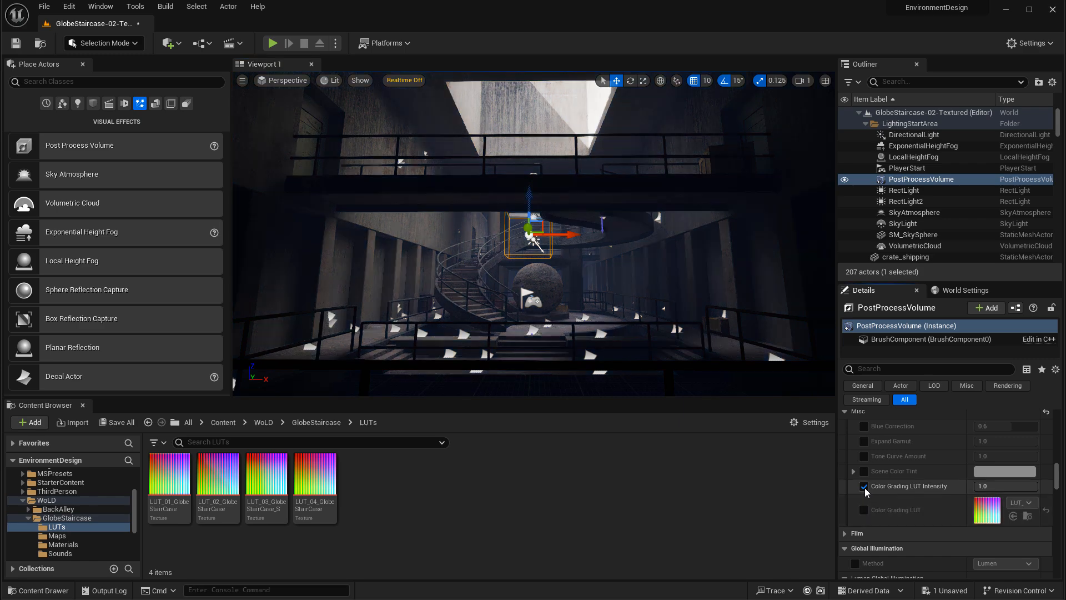
click(864, 486)
scroll(732, 388, down, 2)
scroll(602, 265, up, 2)
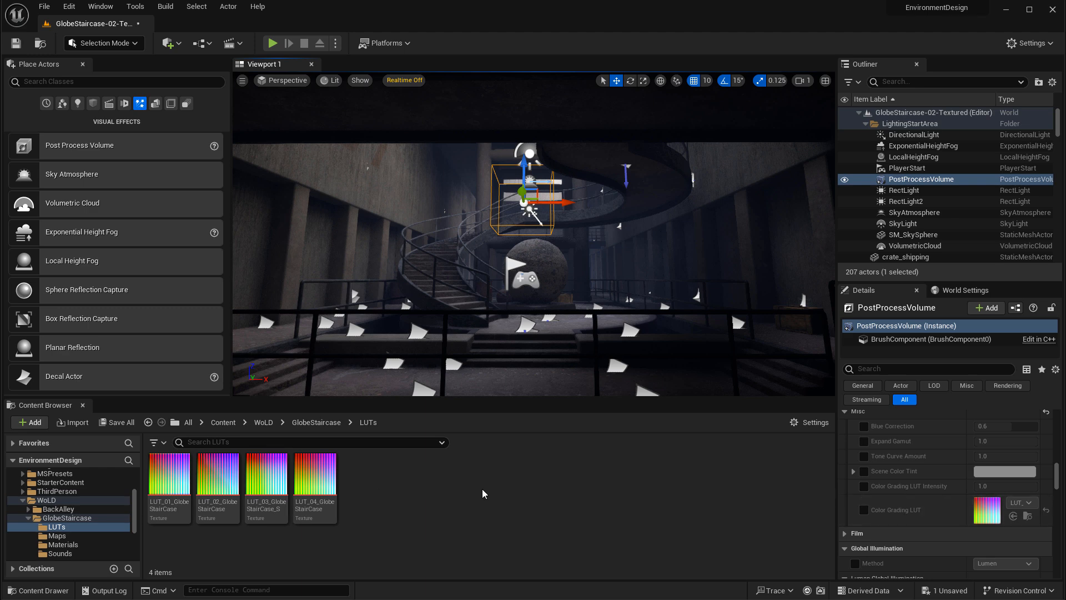
- Enable the Color Grading LUT override, assign LUT_01_GlobeStairCase to it, and hide the editor icons in the viewport
click(864, 510)
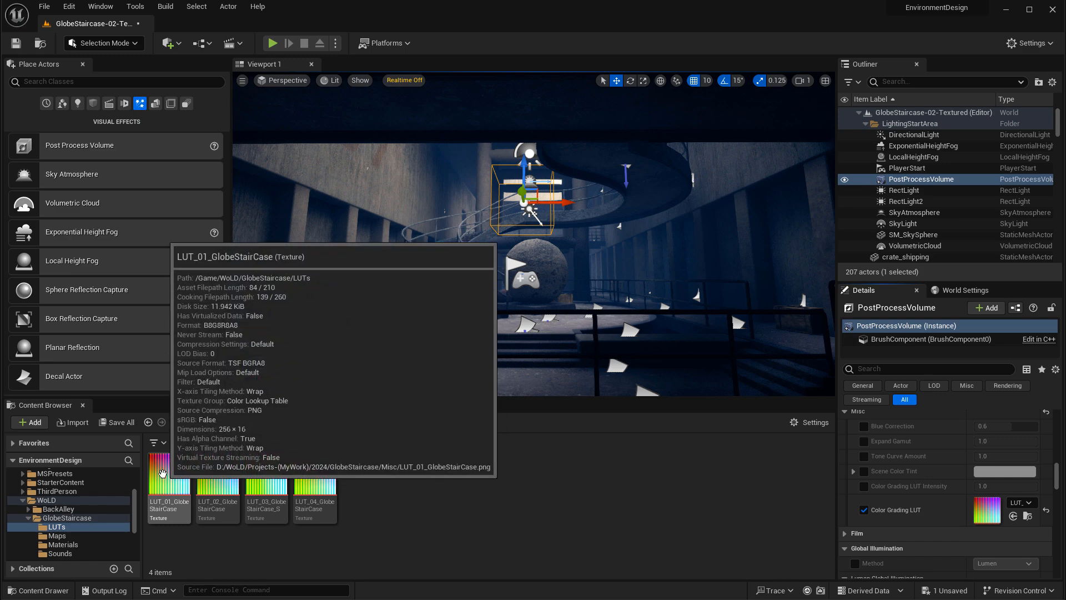
drag(176, 478, 986, 510)
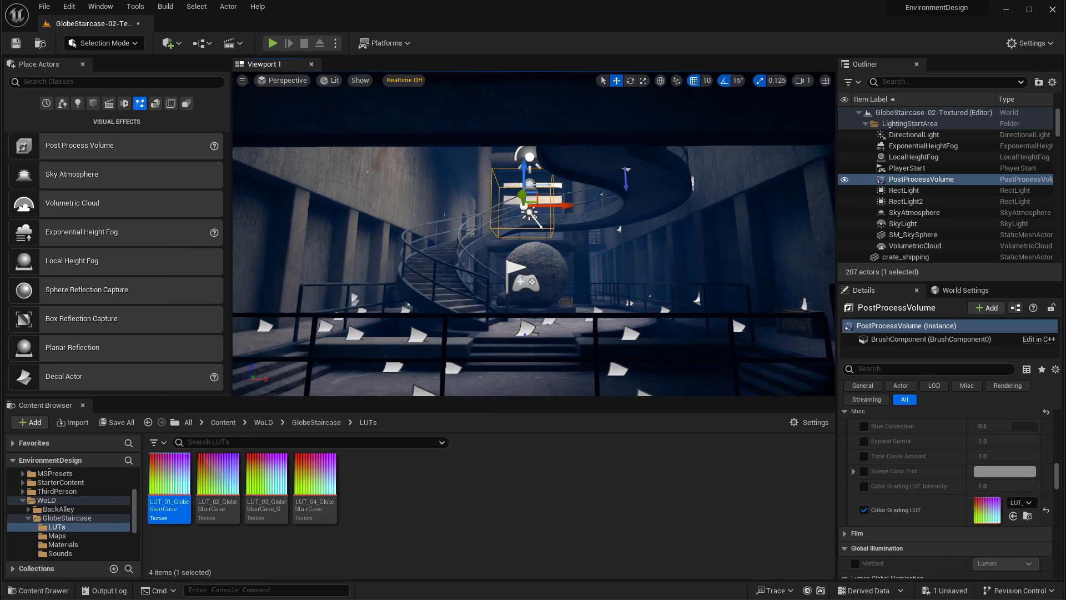
key(g)
- Try the LUT_02, LUT_03 and LUT_04 textures as the color grading LUT, and go back through them to LUT_01_GlobeStairCase
drag(217, 474, 987, 509)
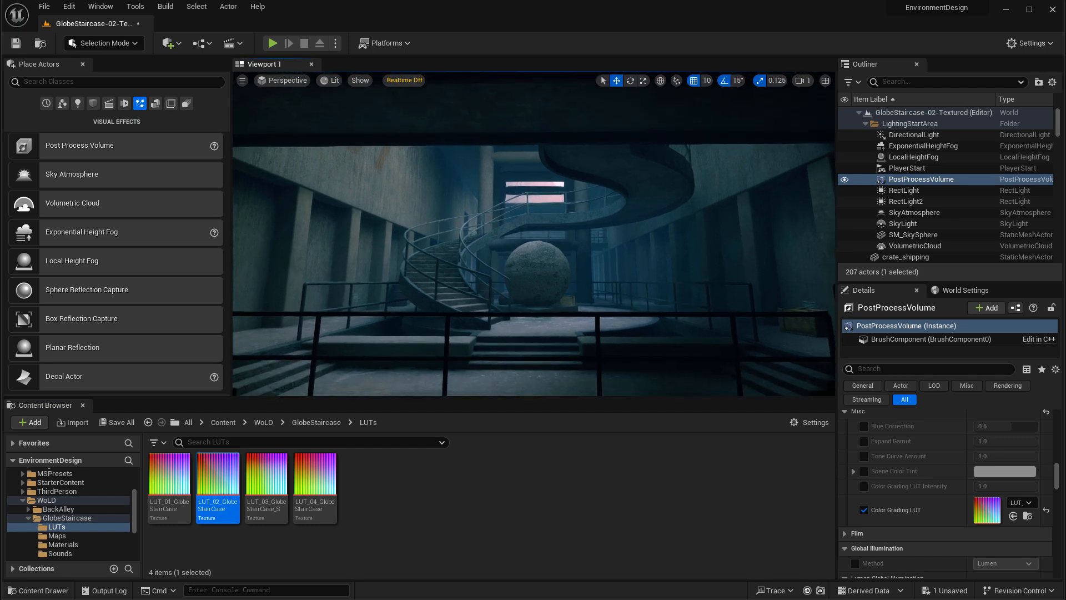
key(s)
key(w)
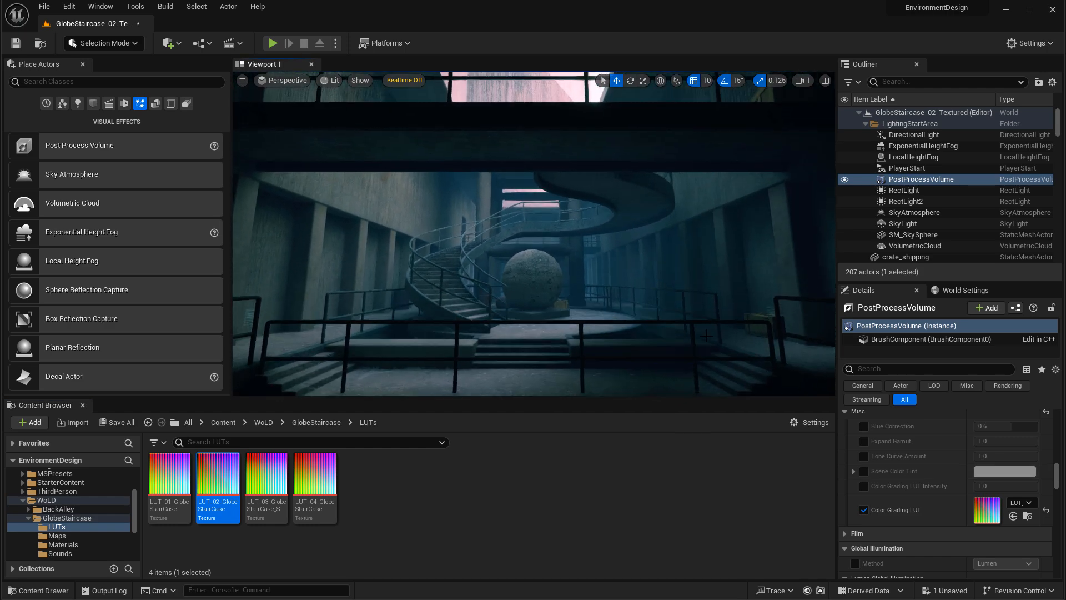
drag(267, 475, 984, 506)
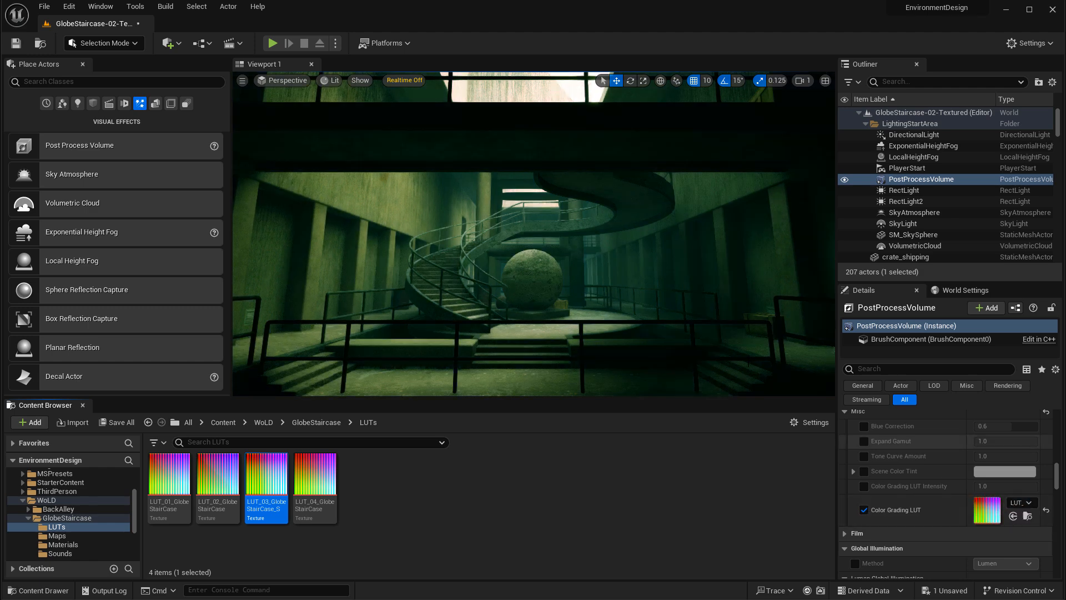
drag(315, 475, 987, 509)
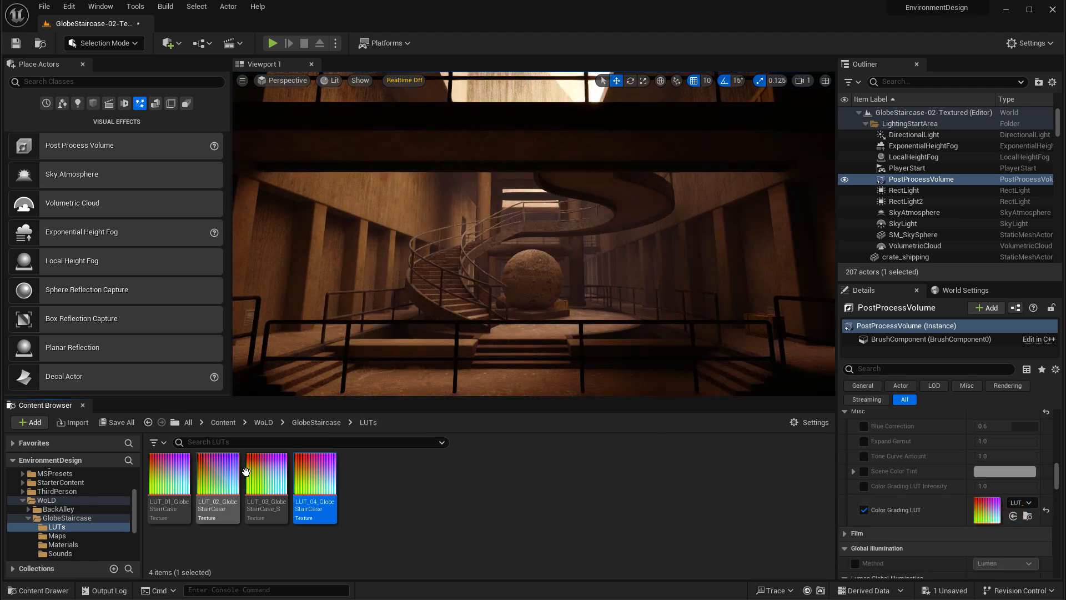
drag(266, 476, 933, 512)
drag(218, 476, 988, 509)
drag(169, 484, 987, 508)
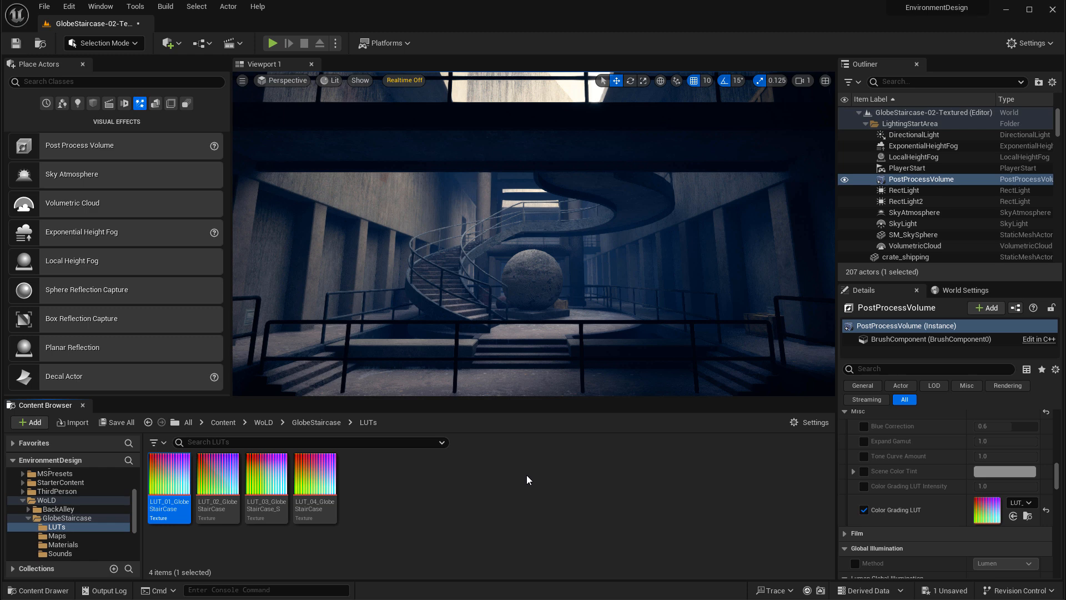
- Enable the Color Grading LUT Intensity override, try a different intensity value, and undo the value change
mouse_move(318, 476)
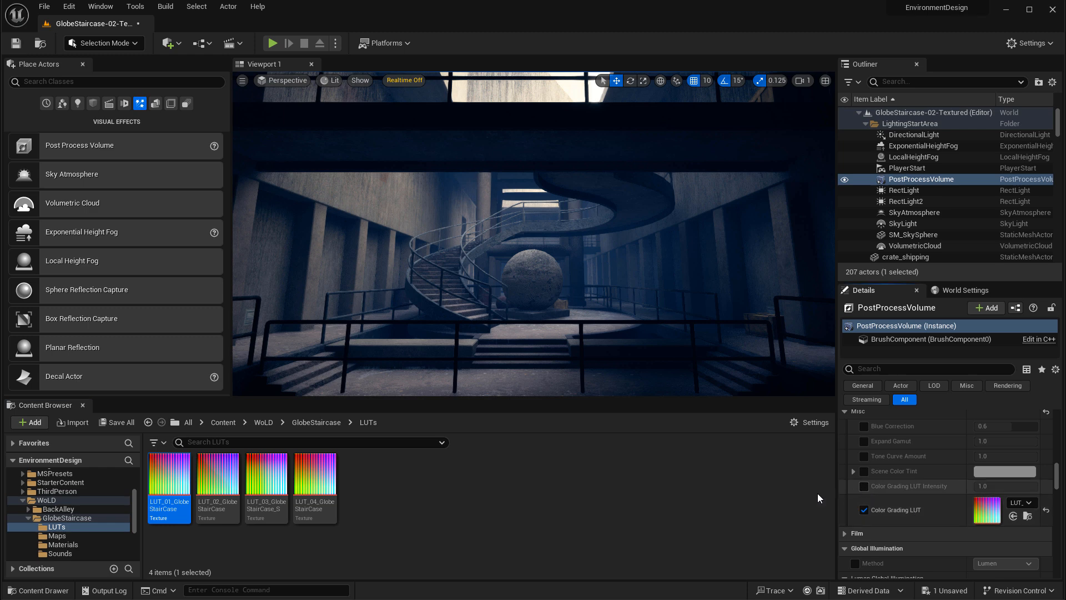
click(863, 486)
click(998, 490)
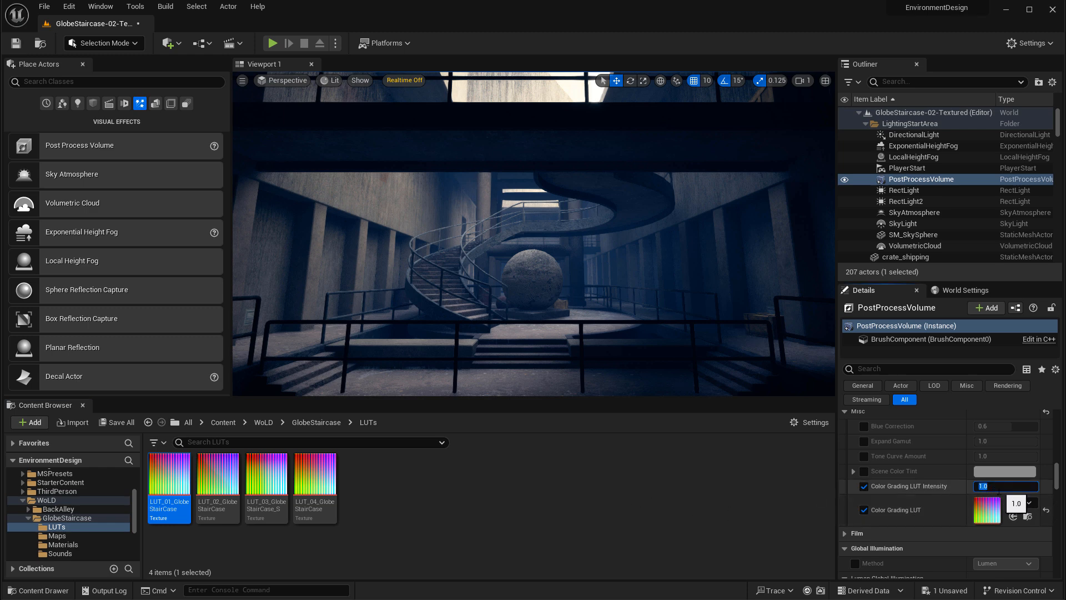
text(6)
key(ctrl+z)
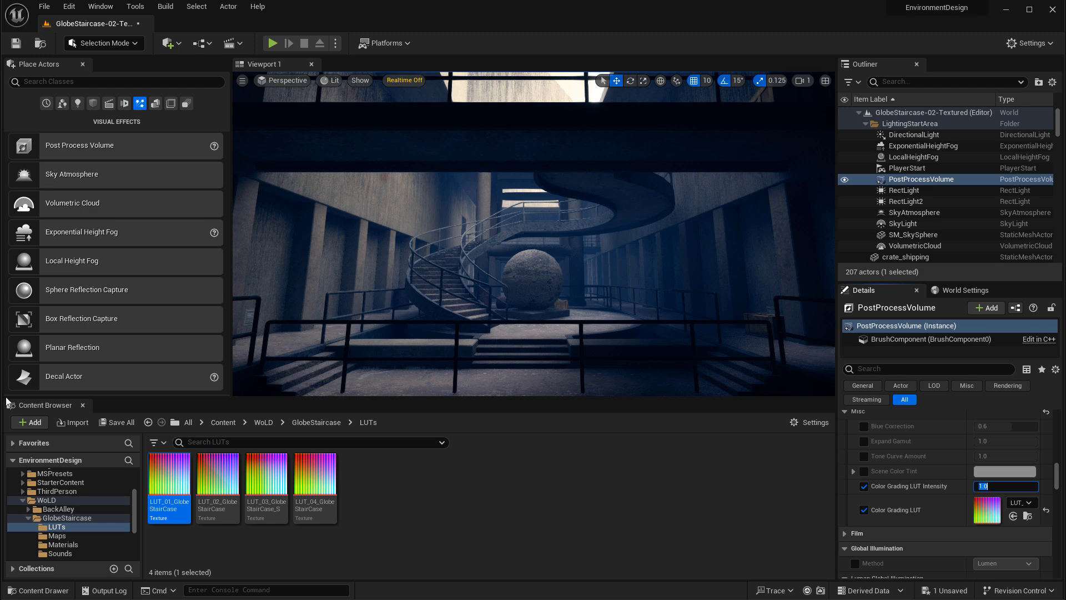
- Review the PostProcessVolume's color grading, camera and depth of field groups, and expand Image Effects to examine Vignette Intensity and Sharpen
scroll(904, 525, up, 5)
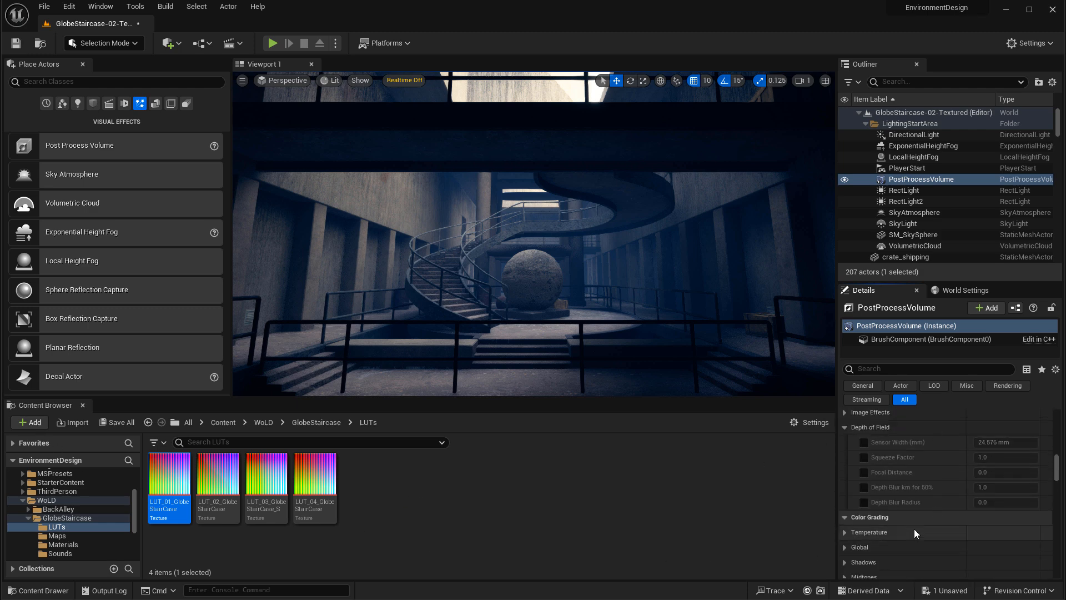
scroll(914, 529, down, 2)
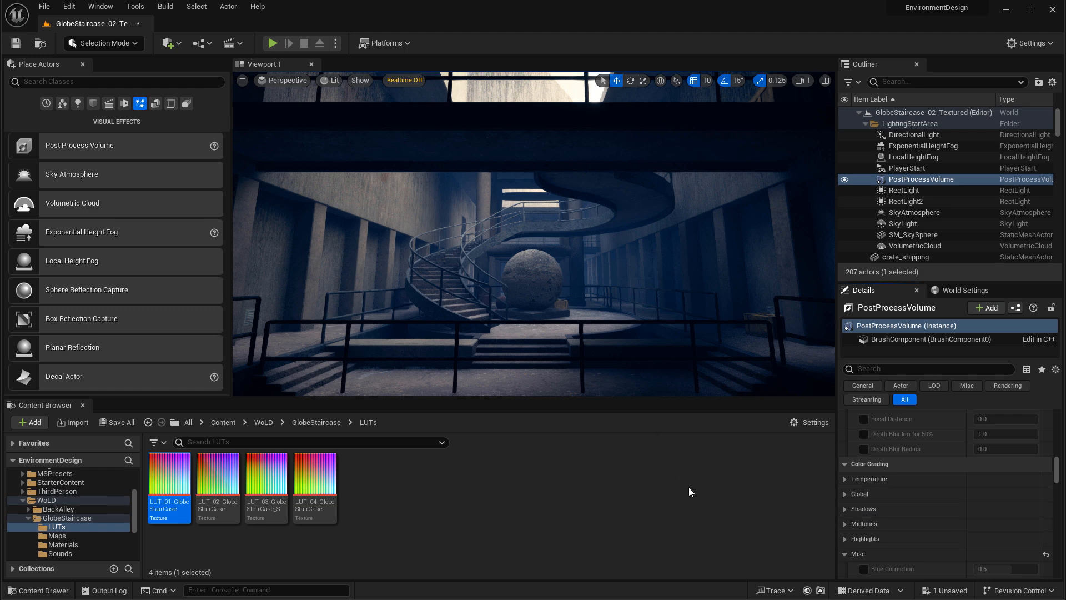
scroll(904, 489, up, 5)
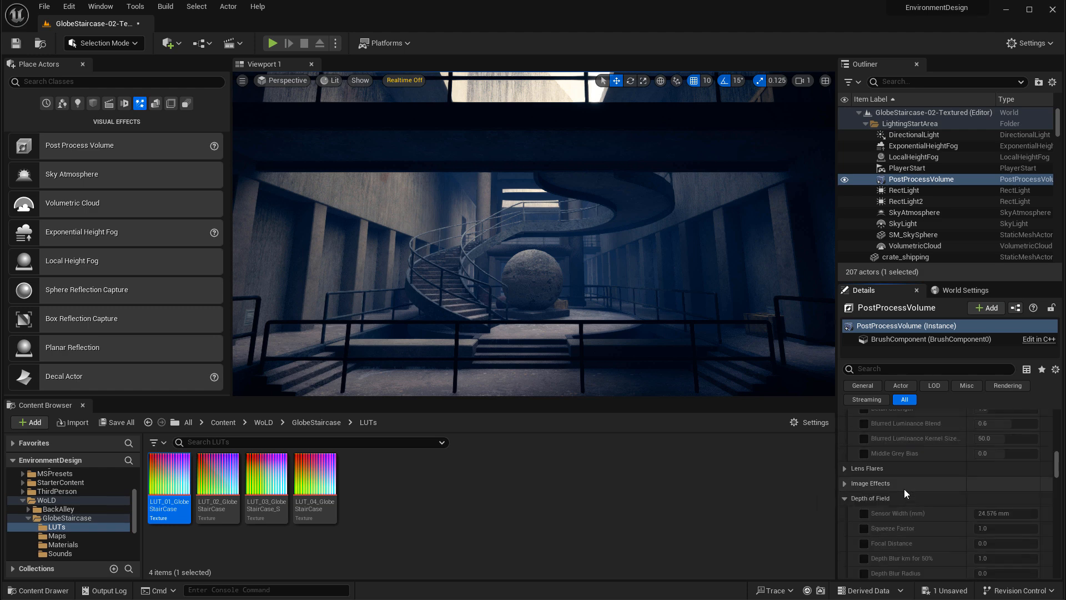
click(845, 483)
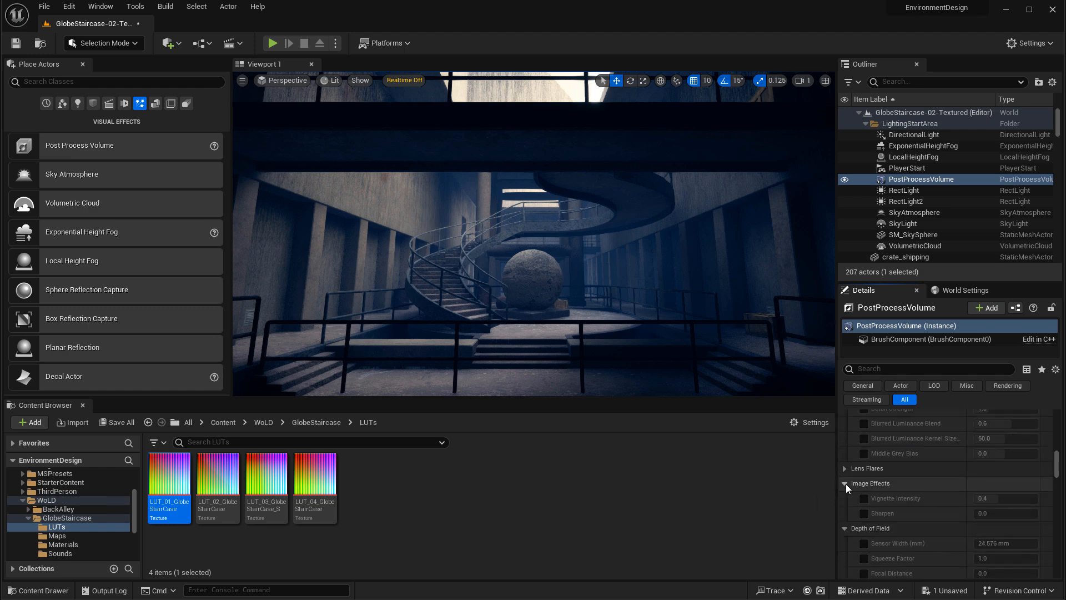
scroll(925, 541, up, 4)
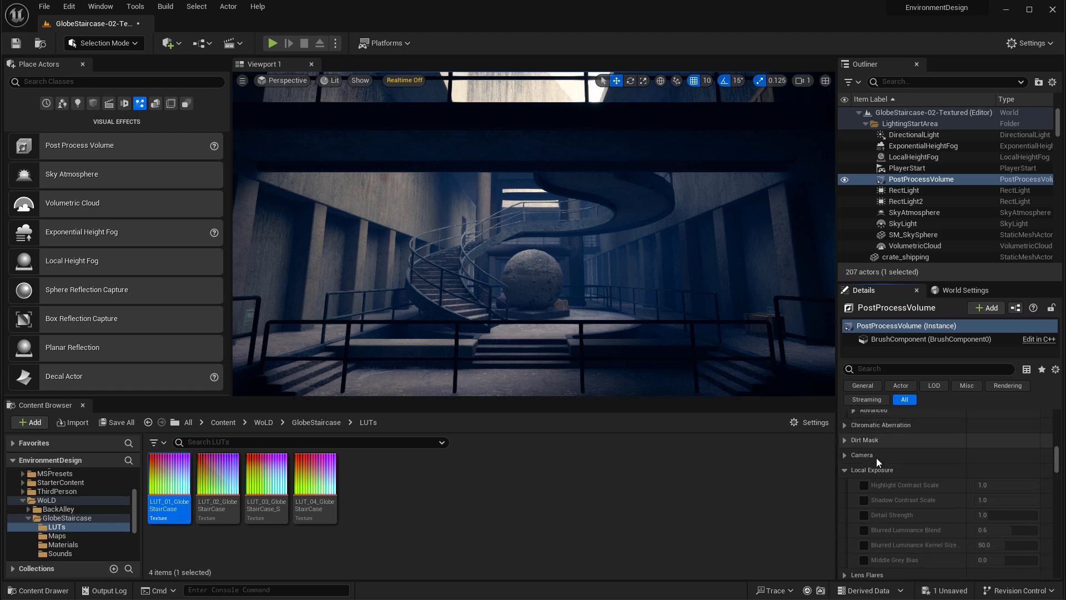
scroll(921, 488, down, 2)
scroll(922, 488, down, 2)
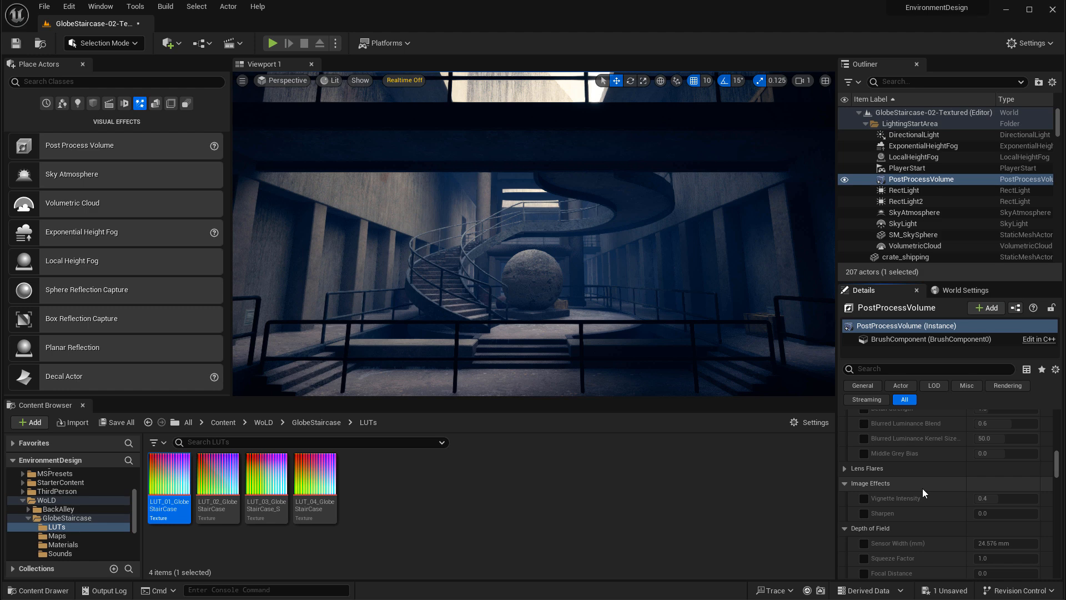
scroll(922, 488, down, 1)
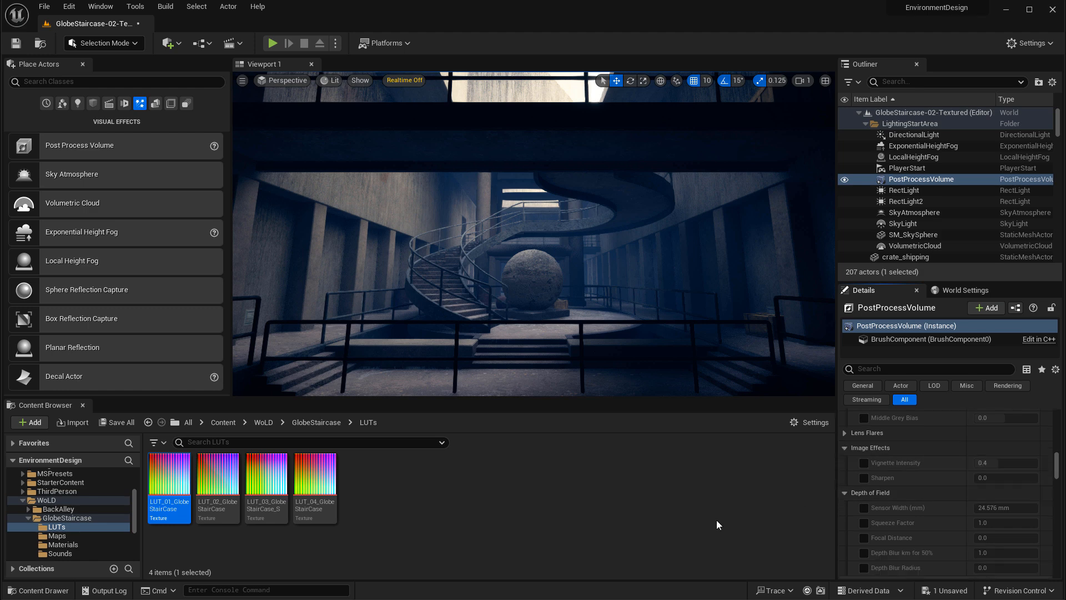